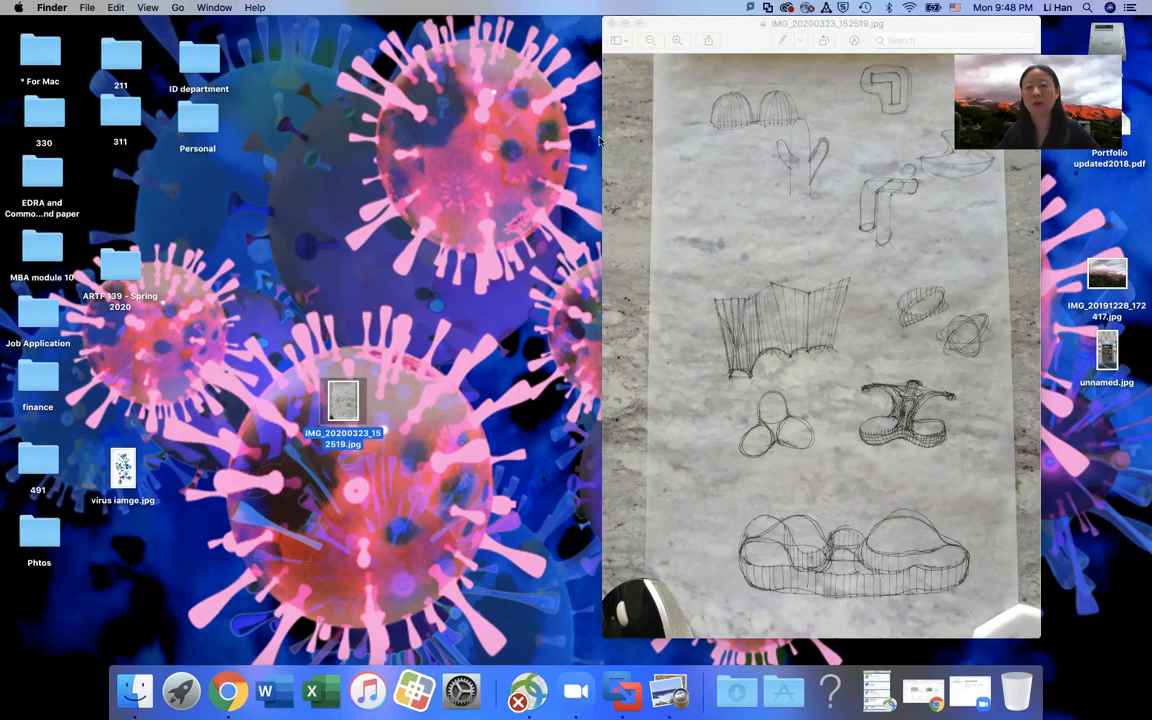
- Examine the hand-drawn form sketches in IMG_20200323_152519.jpg at close range and as a whole page
left_click(635, 149)
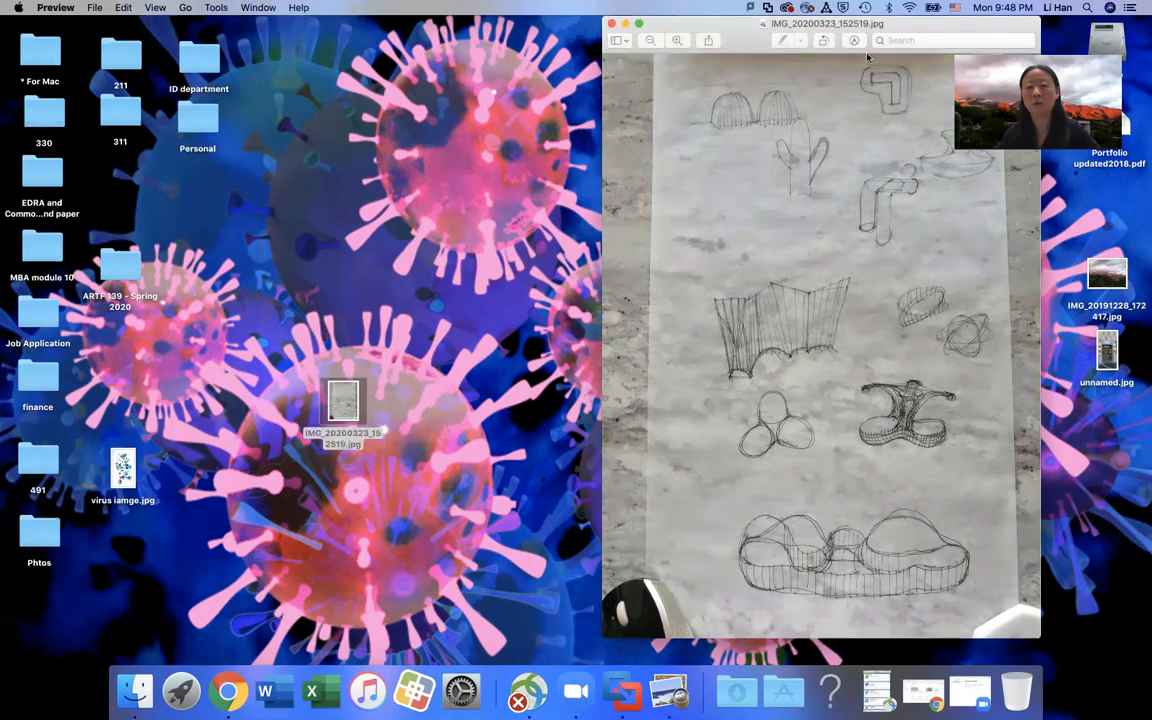
left_click_drag(871, 28, 832, 39)
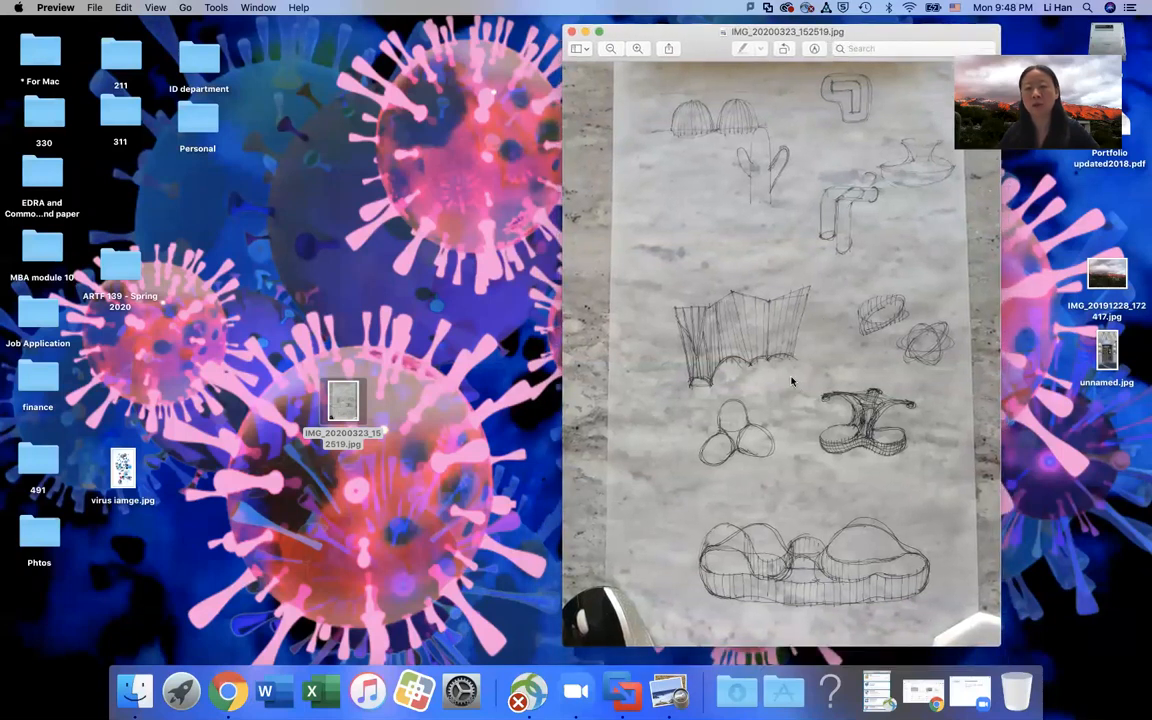
left_click_drag(696, 39, 750, 32)
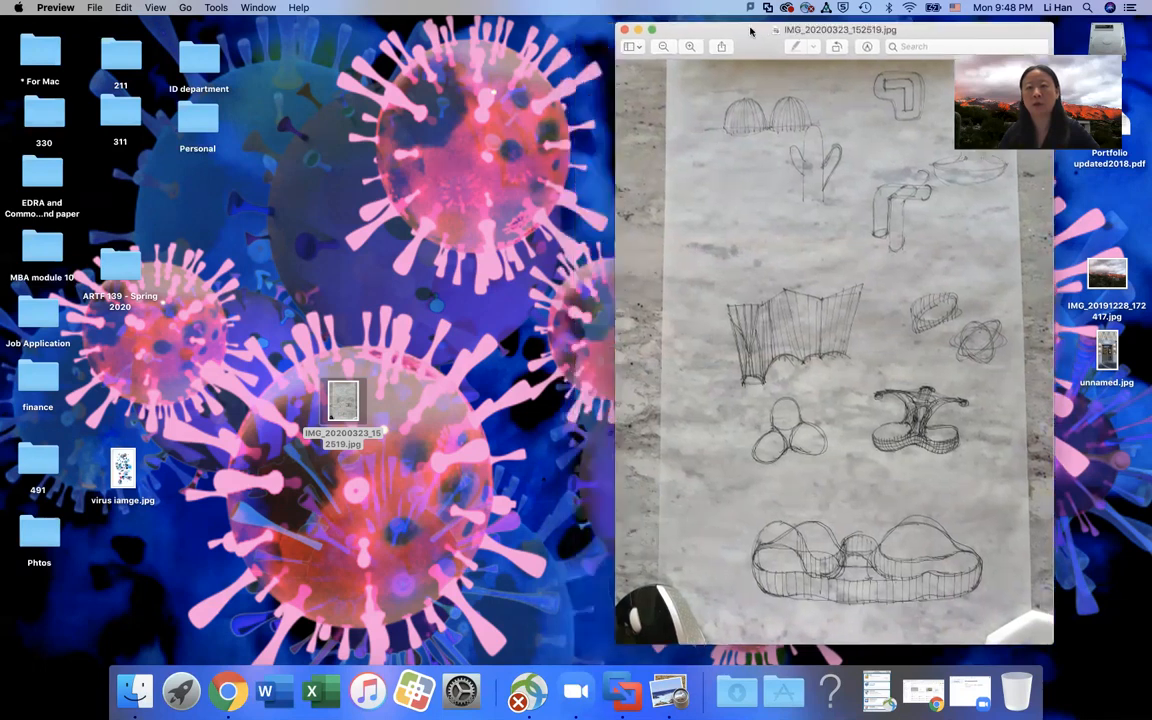
left_click(689, 47)
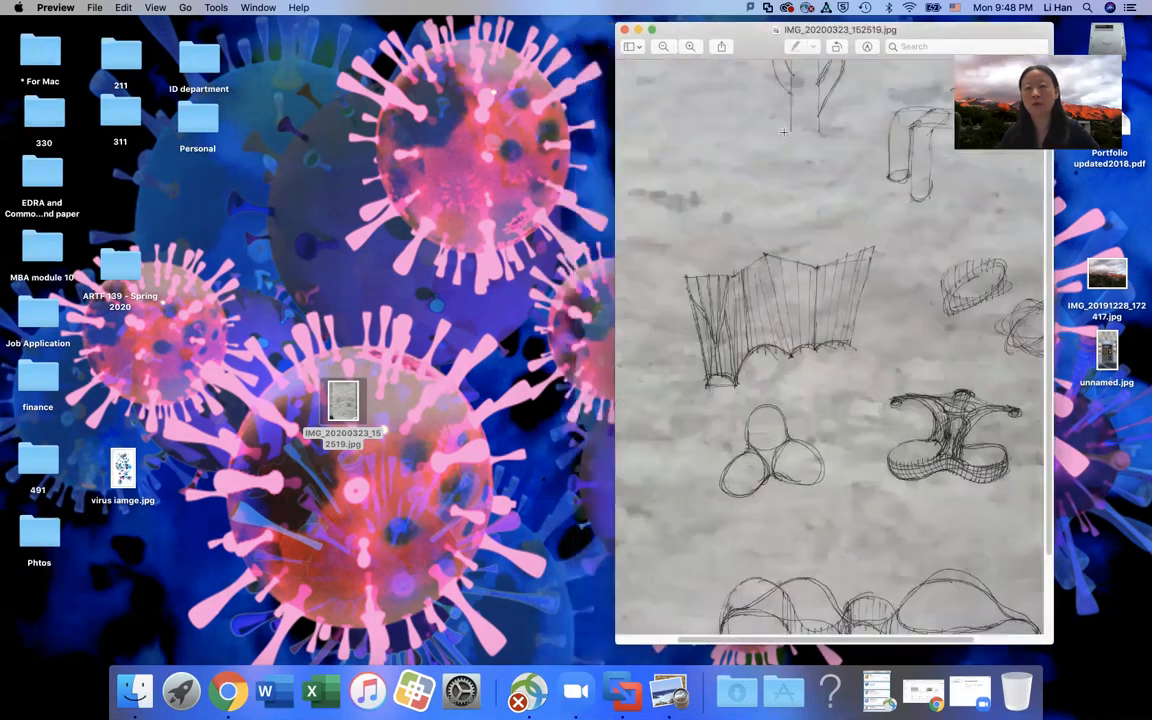
mouse_move(868, 640)
left_mouse_down()
mouse_move(938, 641)
mouse_move(872, 641)
left_mouse_up()
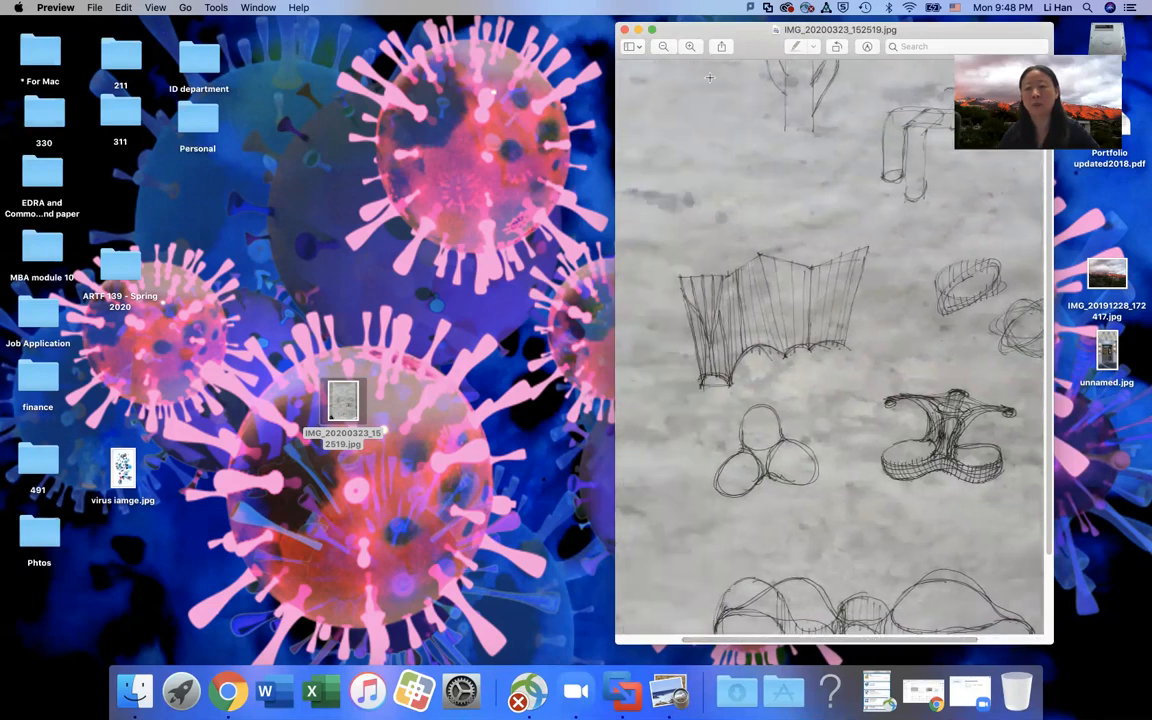
left_click(664, 47)
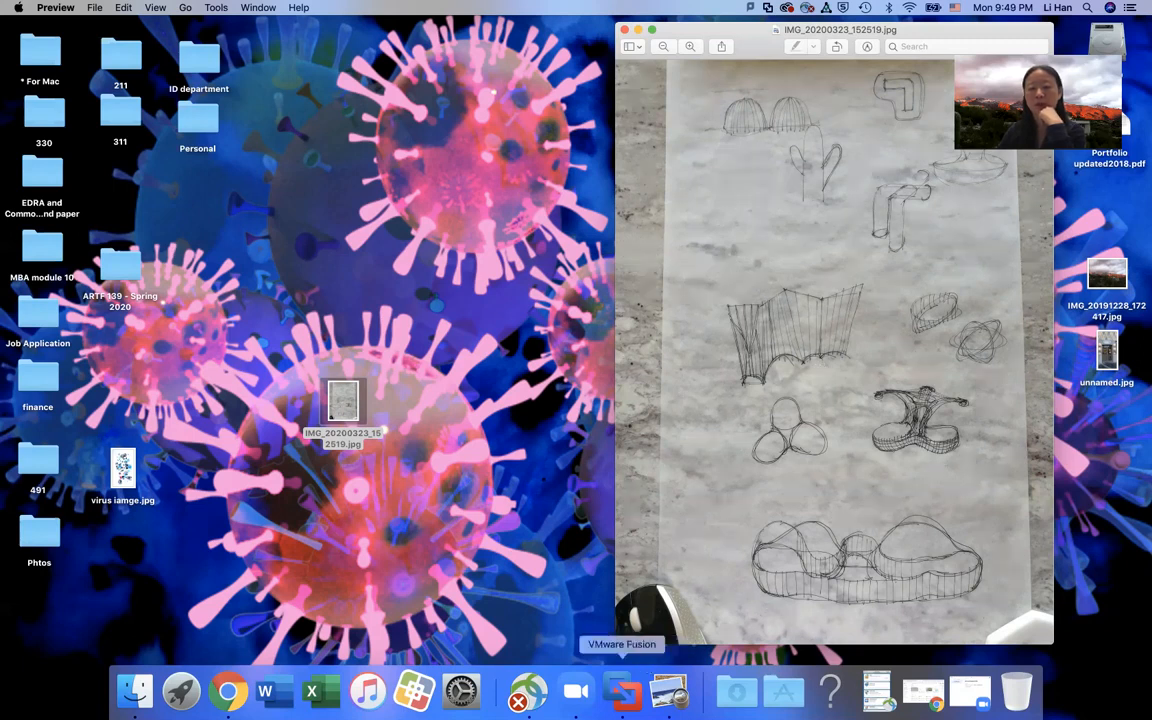
- Switch to the Windows virtual machine in VMware Fusion, sign in with the account password, and dismiss the update notice
left_click(622, 688)
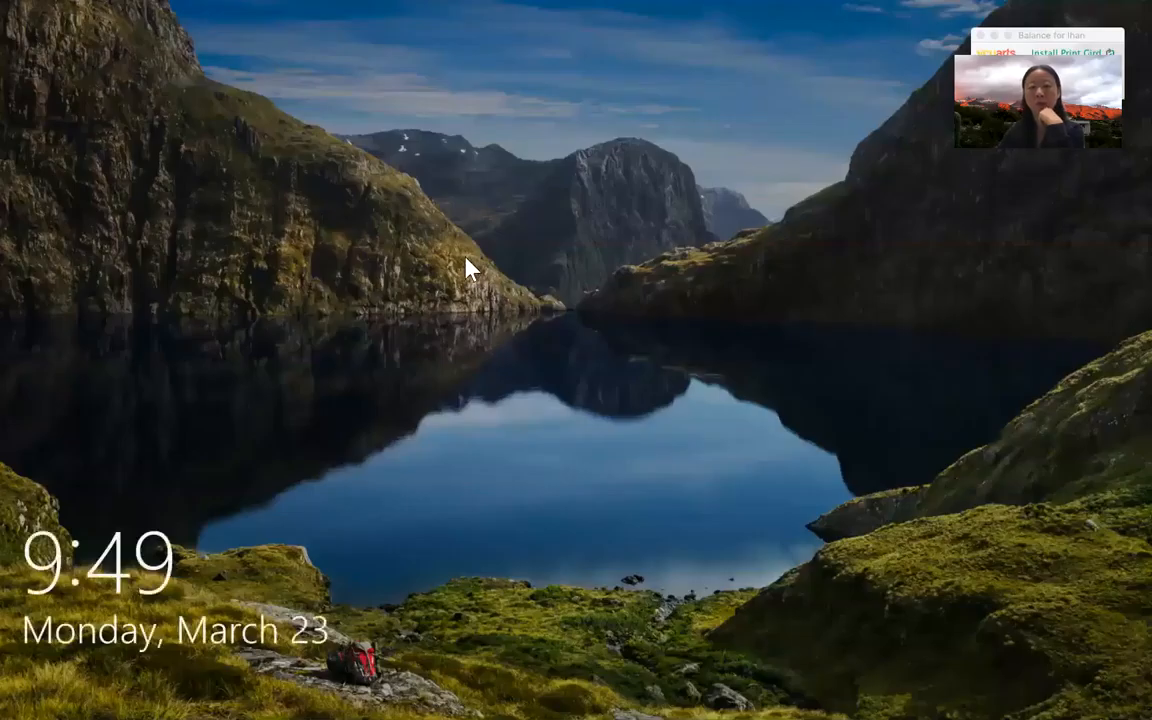
left_click(560, 328)
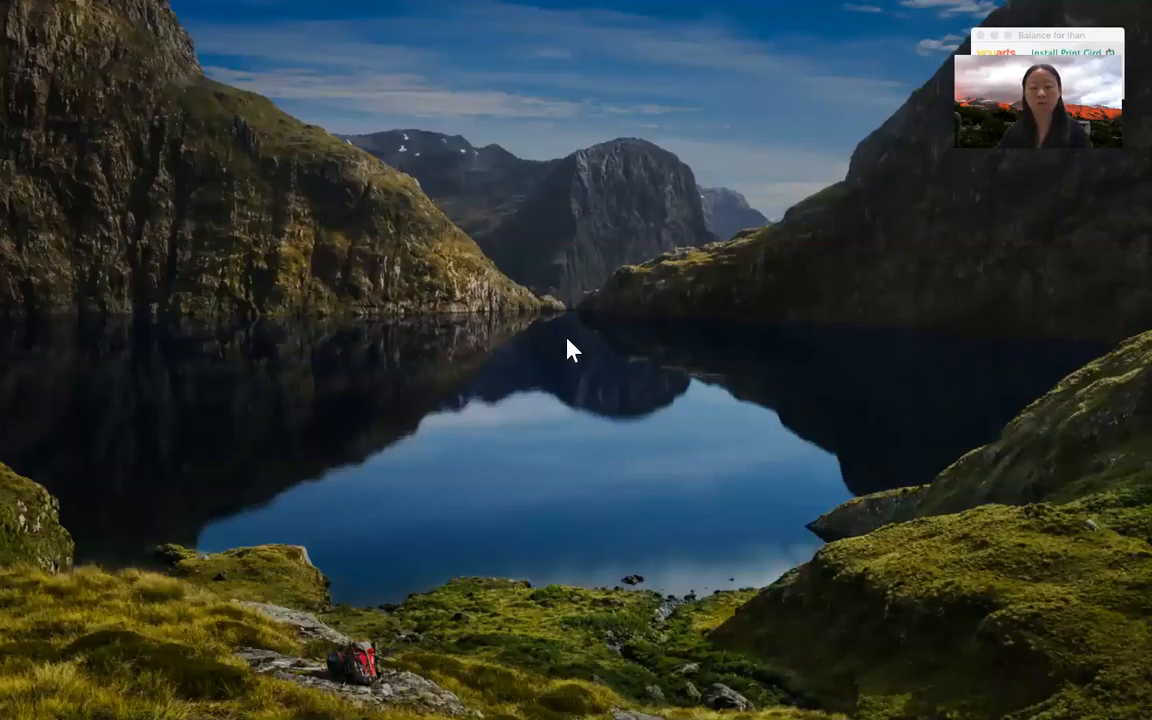
type("•")
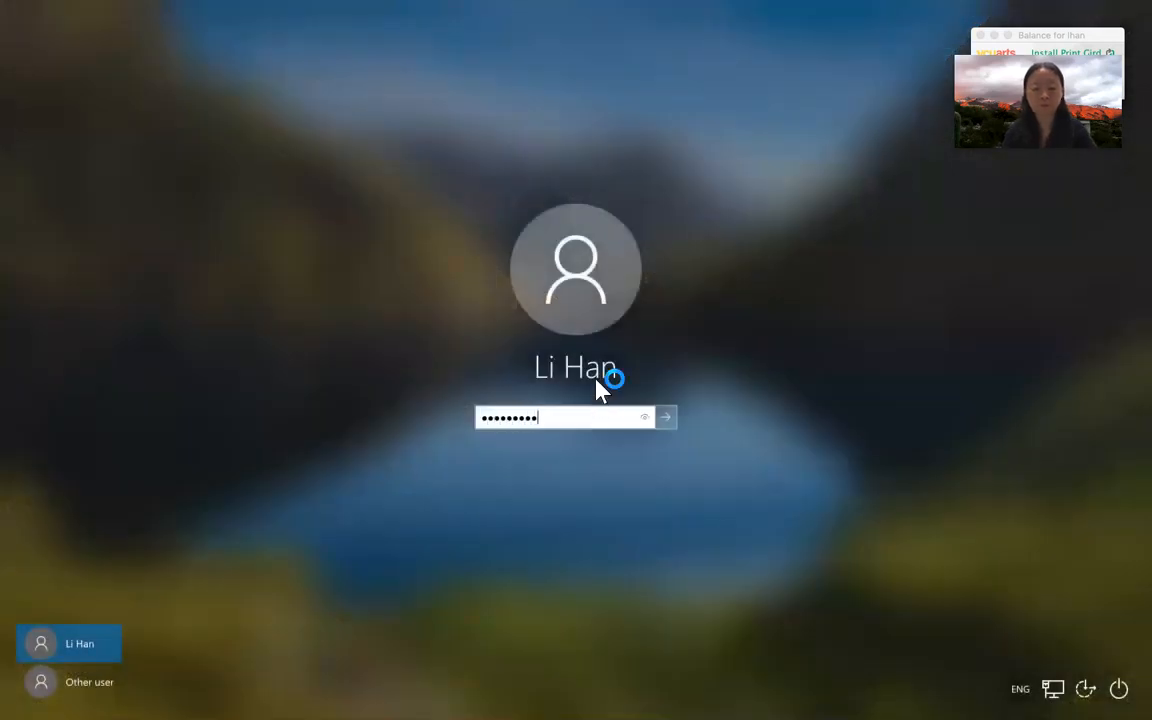
type("••••••••••••")
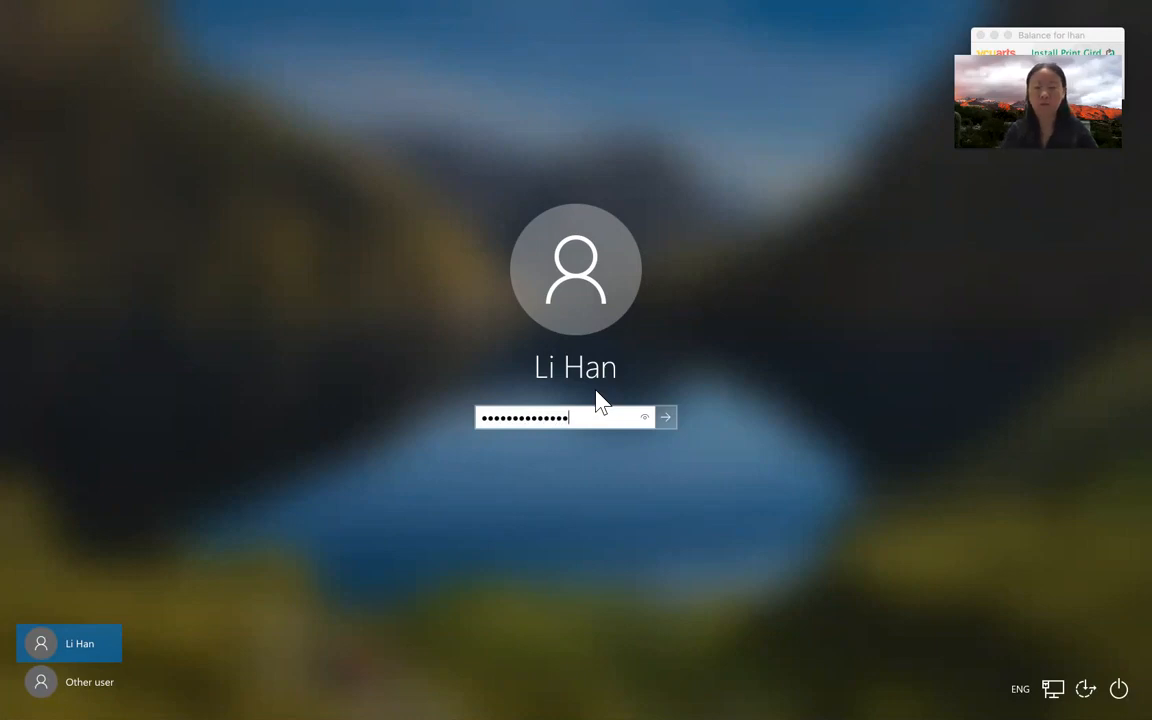
key("Return")
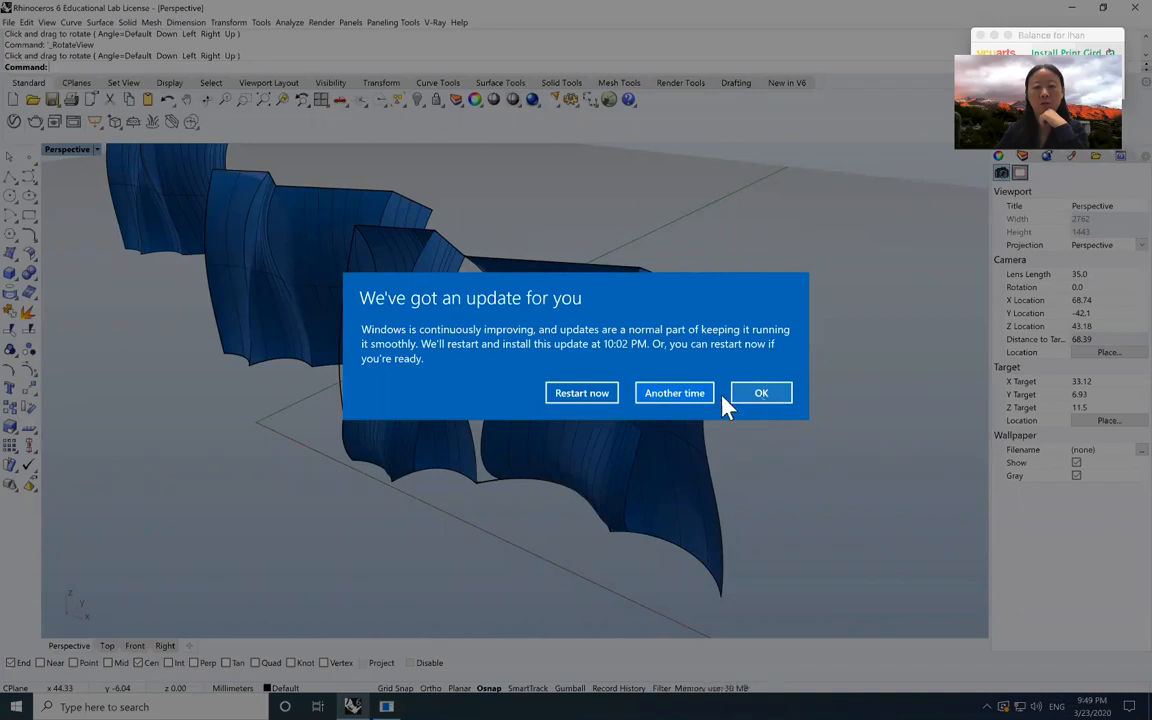
left_click(622, 396)
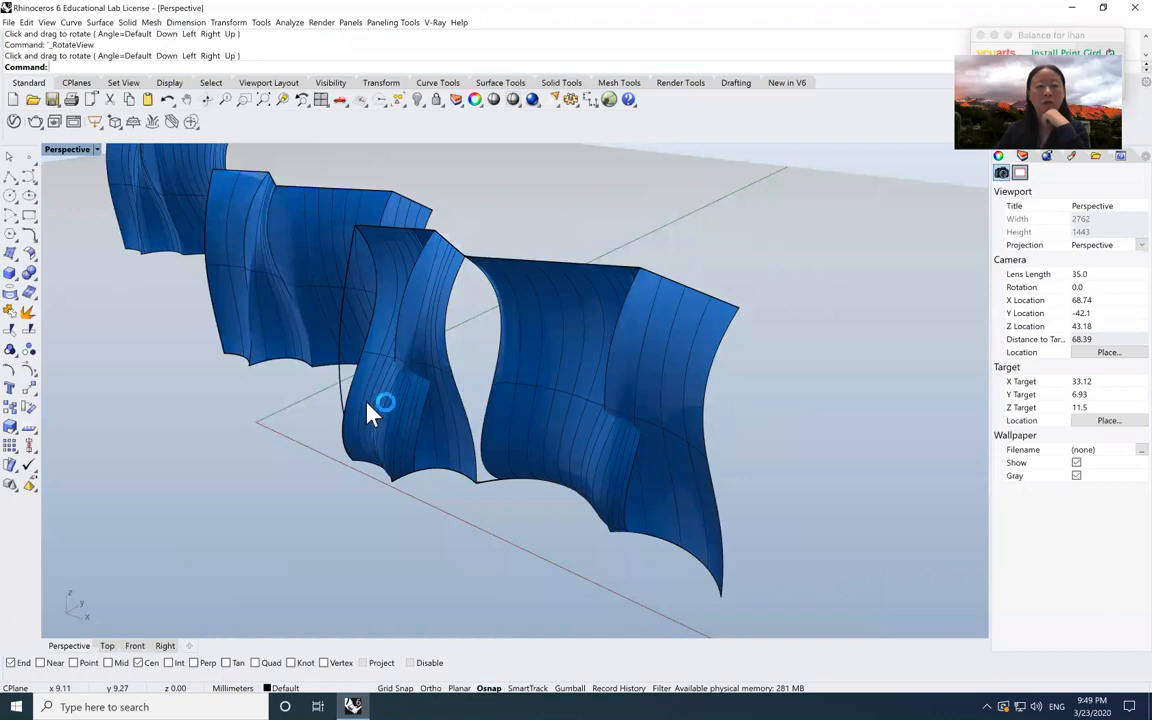
- Examine the wavy wall surfaces from several angles and distances in the Perspective view
scroll(368, 420, "up", 5)
scroll(368, 420, "down", 8)
scroll(266, 338, "down", 6)
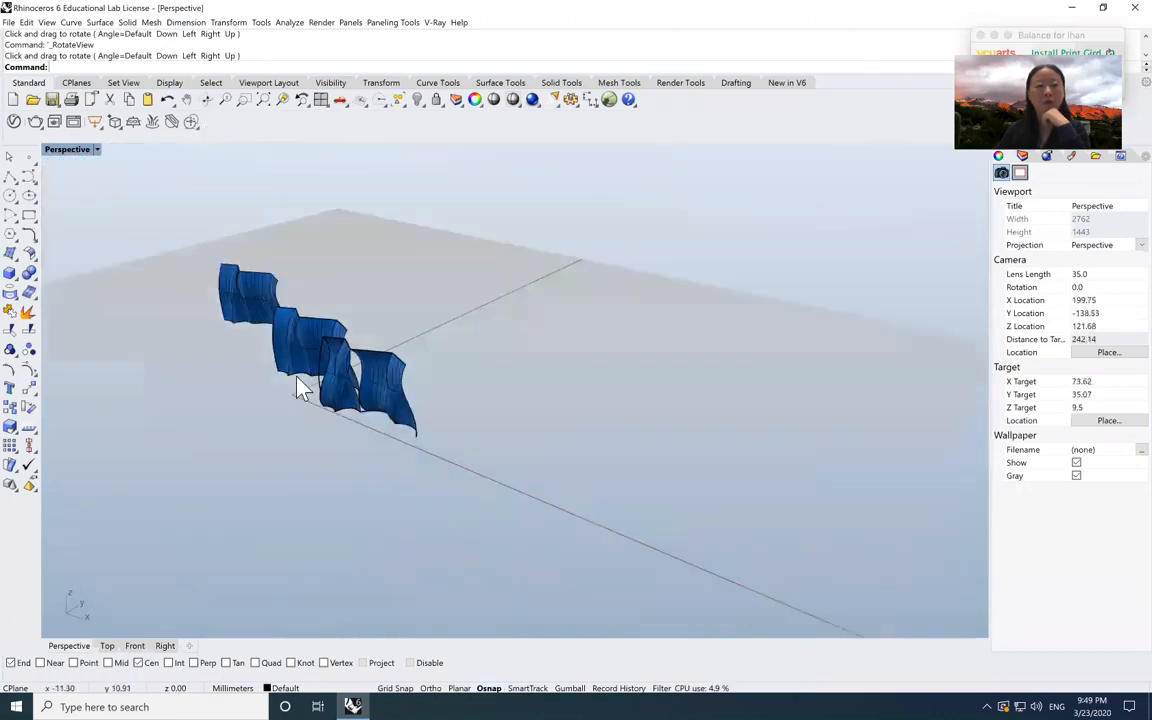
left_click(206, 101)
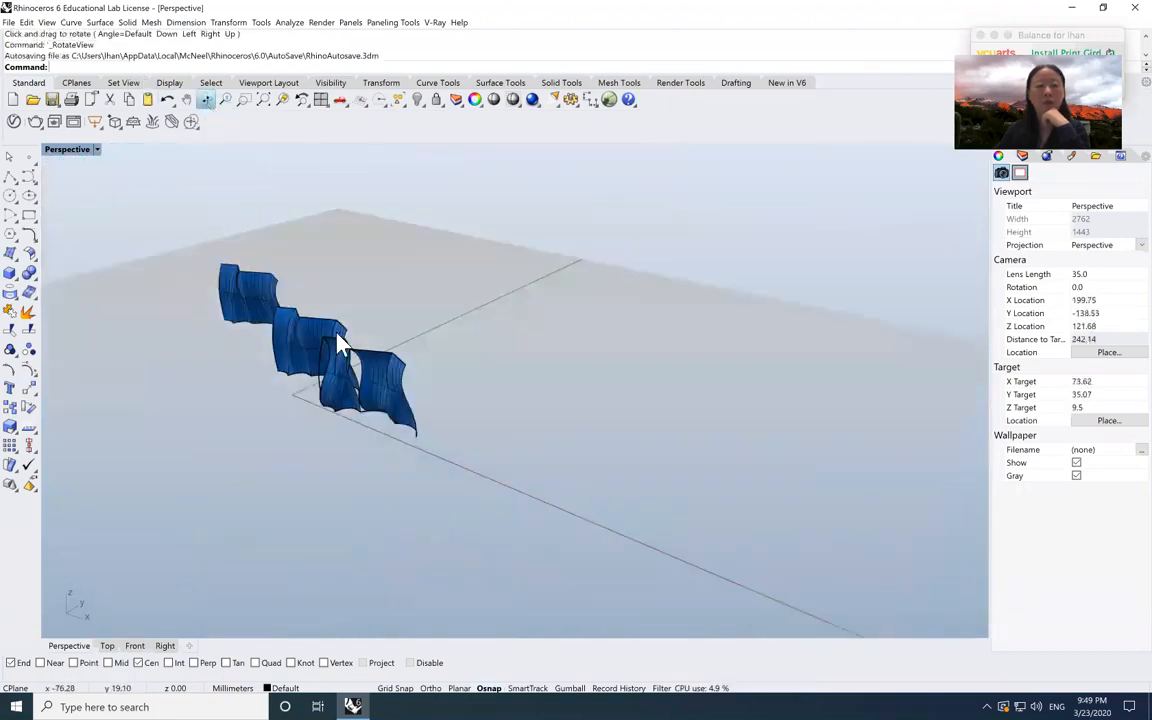
left_click_drag(198, 306, 300, 316)
scroll(264, 507, "down", 6)
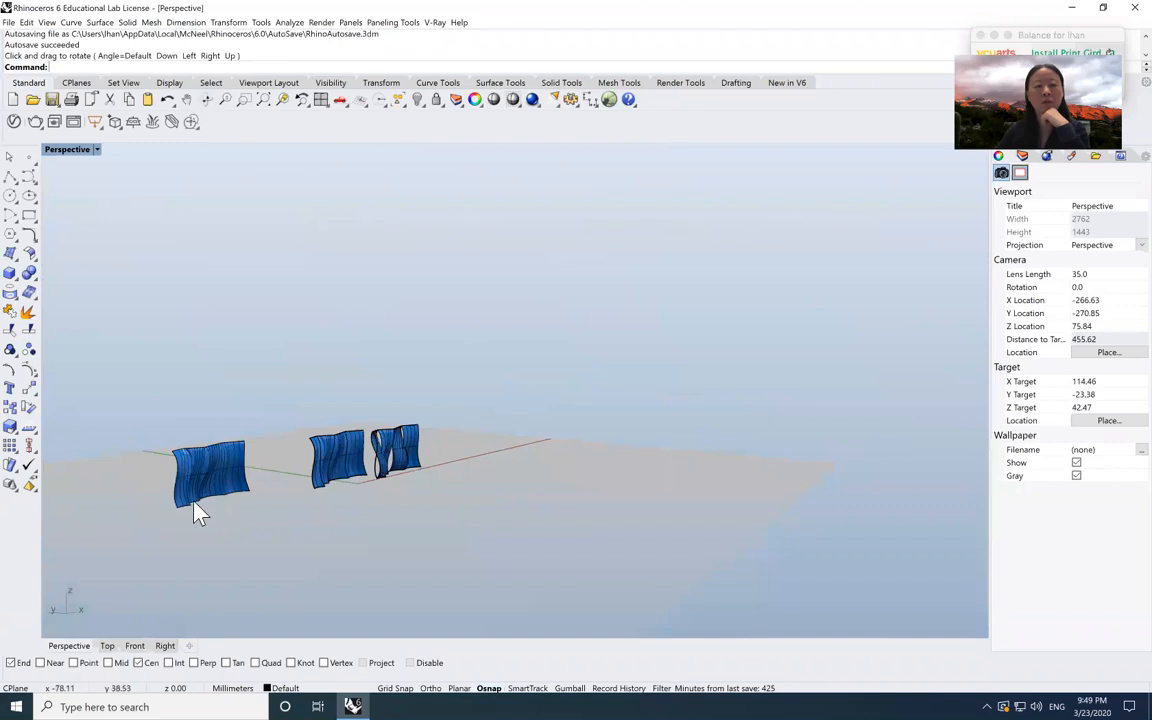
scroll(195, 509, "up", 8)
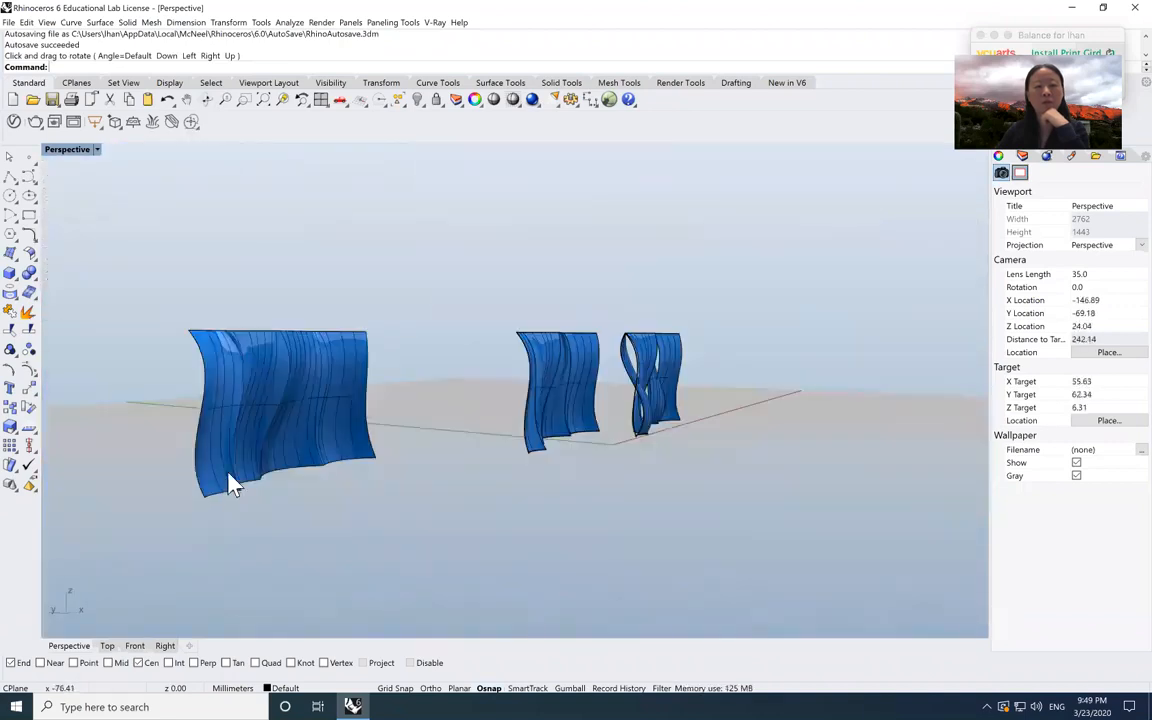
left_click(206, 99)
left_click_drag(334, 285, 352, 326)
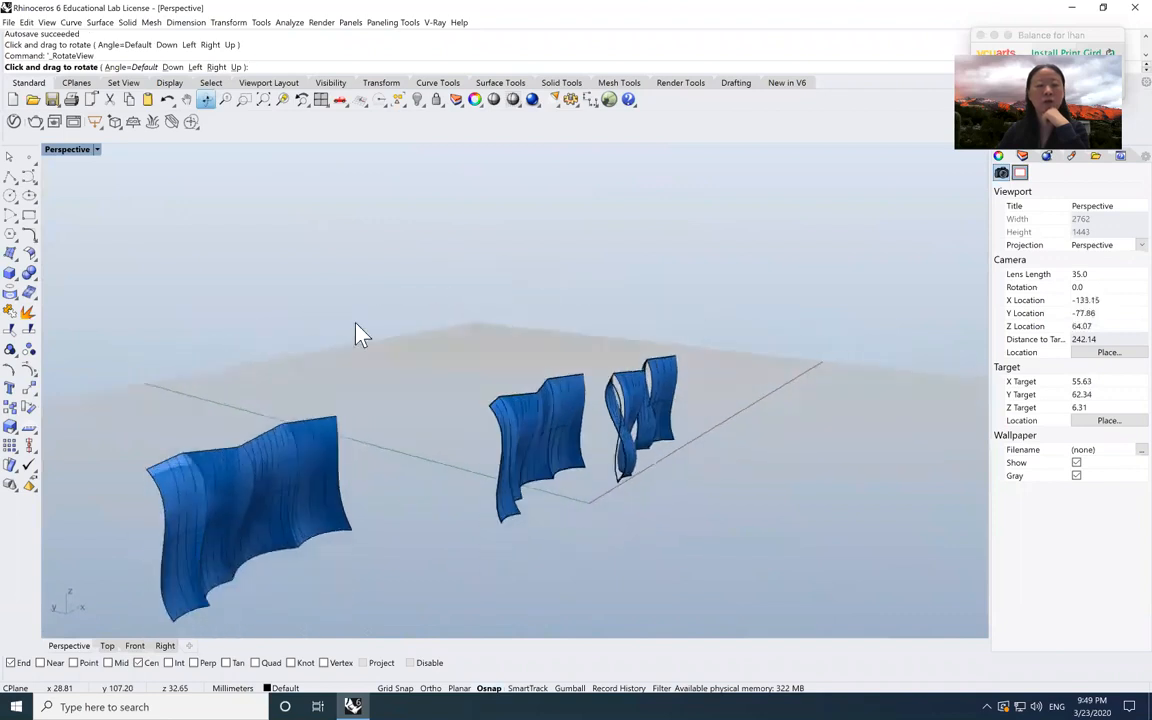
- In the four-view layout, copy the middle wall's zigzag upper curve about 12 mm away, below the wall in the Top view
key("ctrl+m")
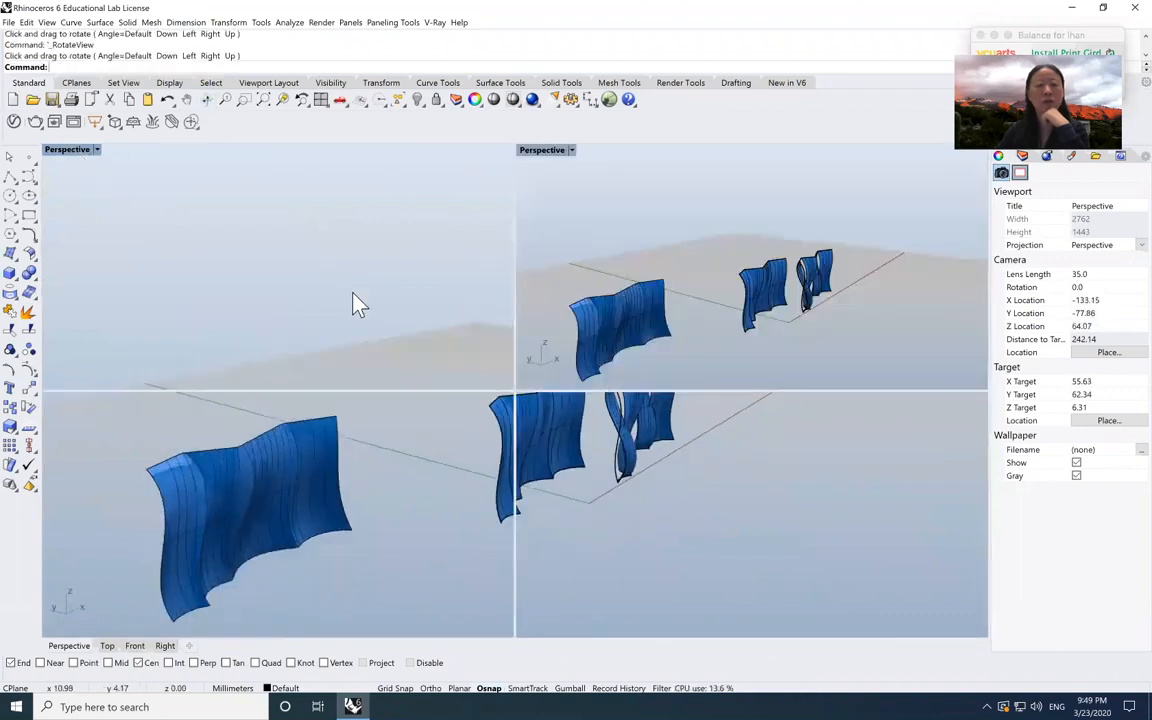
scroll(224, 284, "down", 4)
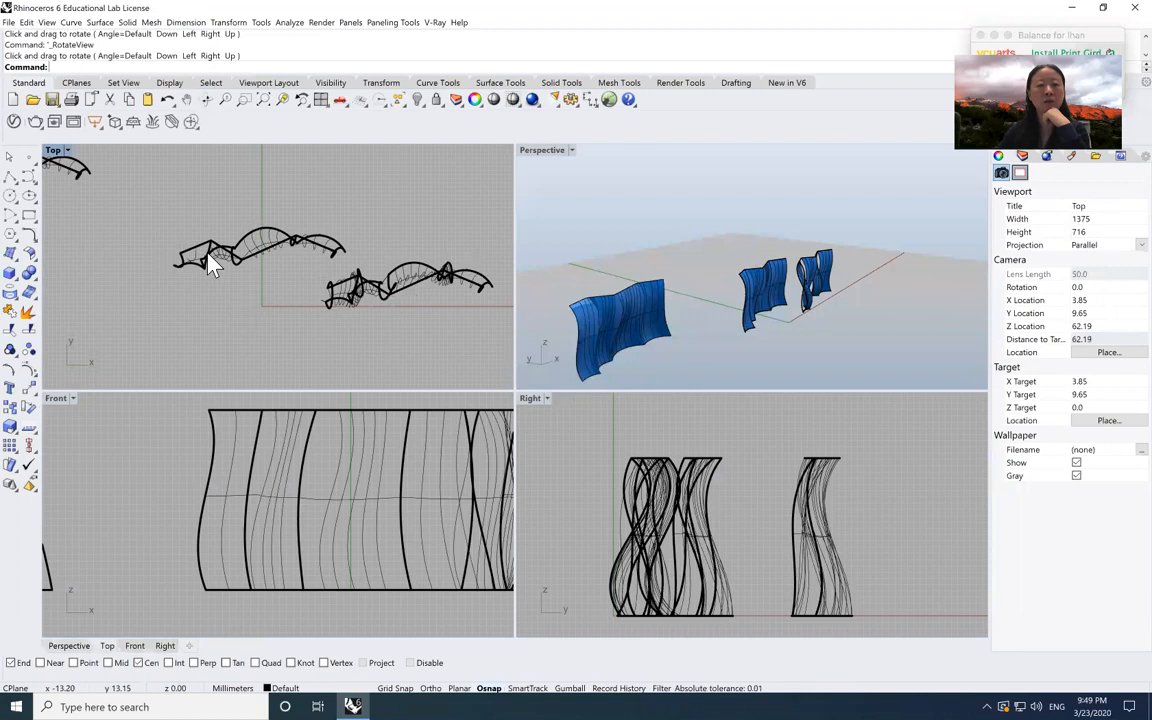
scroll(214, 279, "up", 6)
left_click(240, 233)
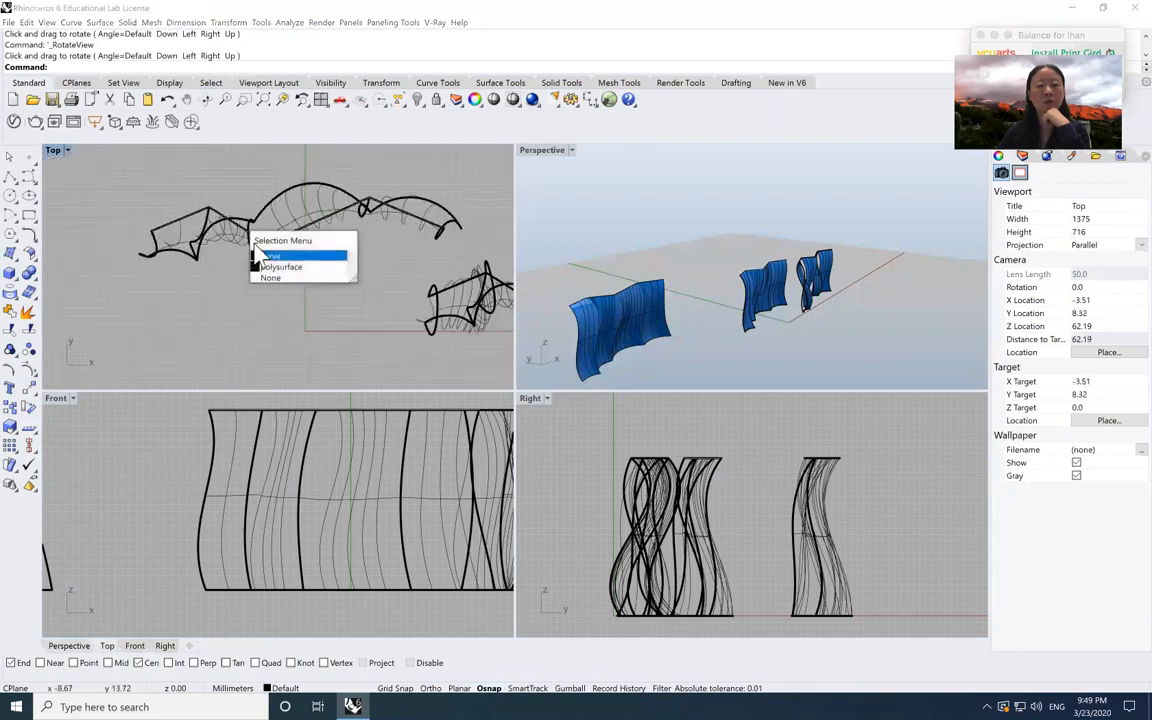
left_click(257, 264)
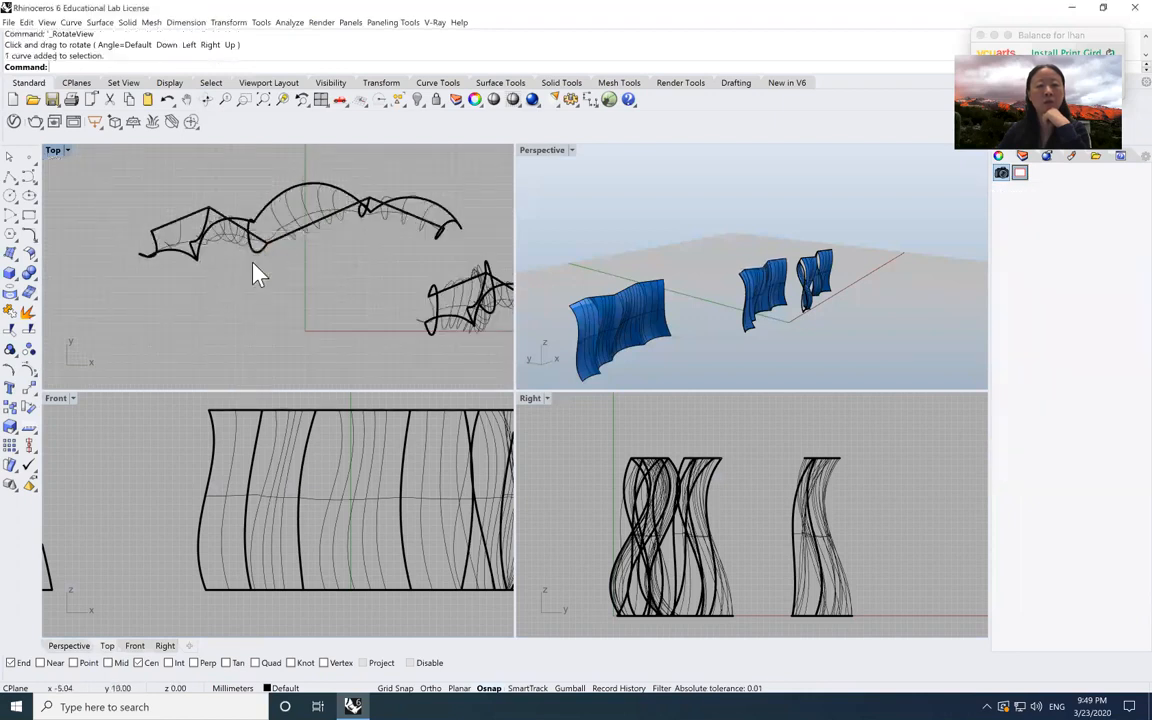
left_click(10, 408)
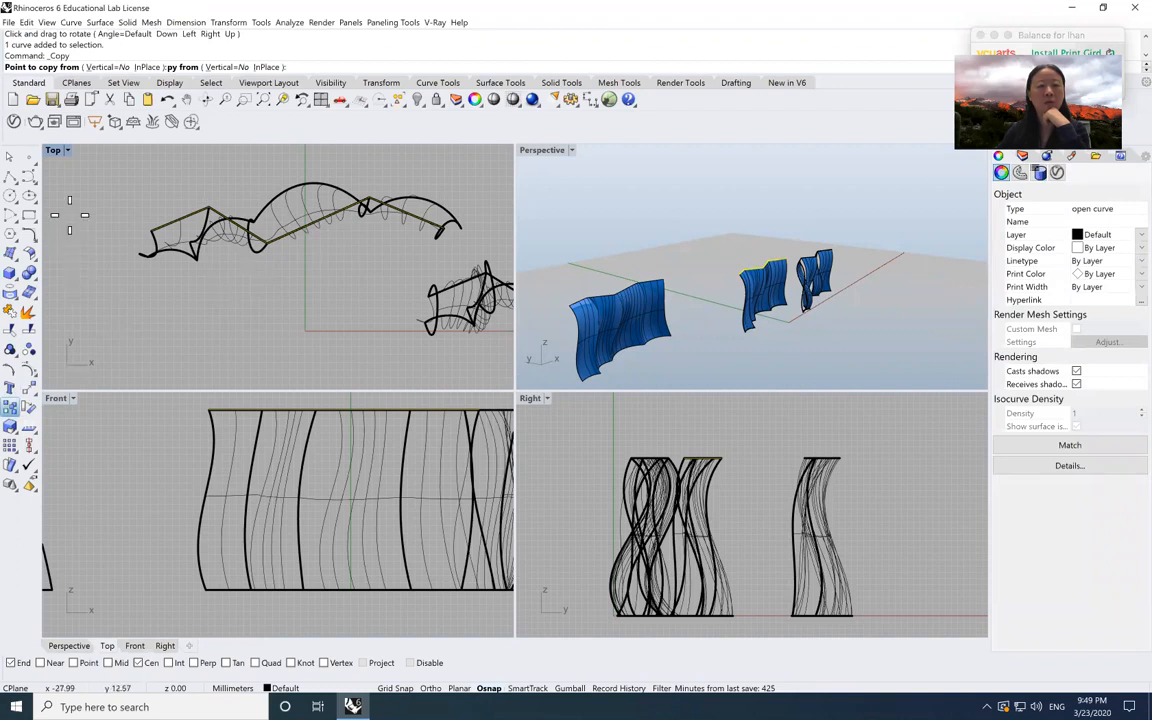
left_click(88, 235)
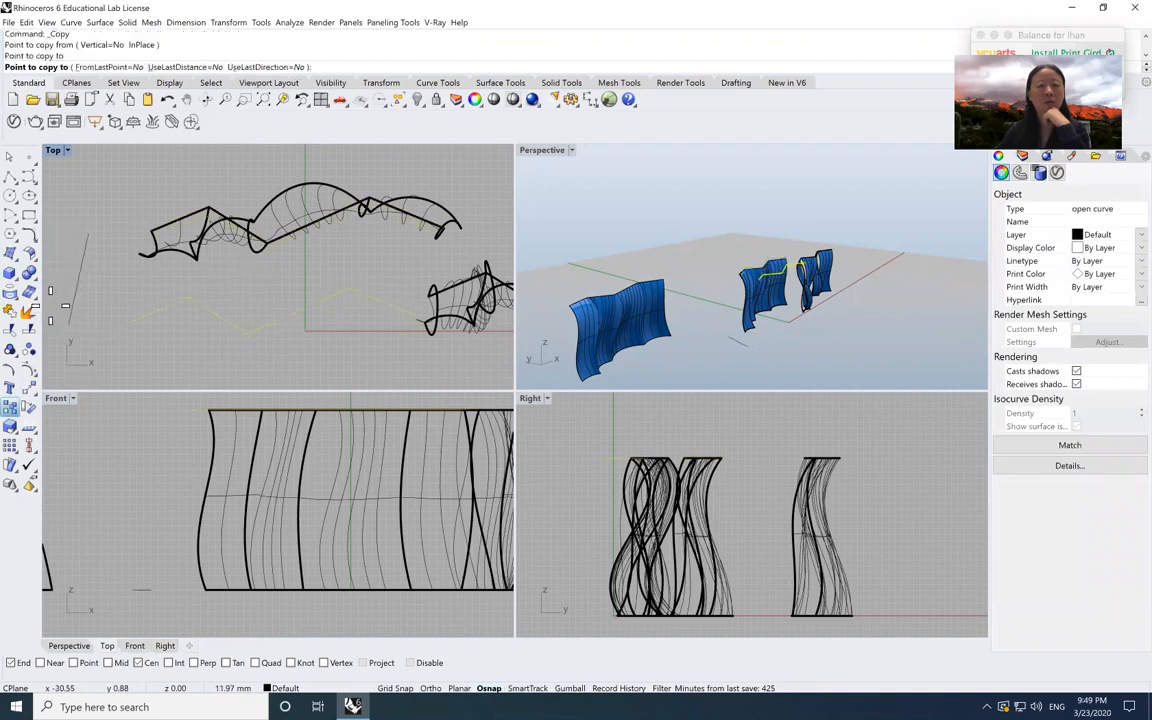
key("Return")
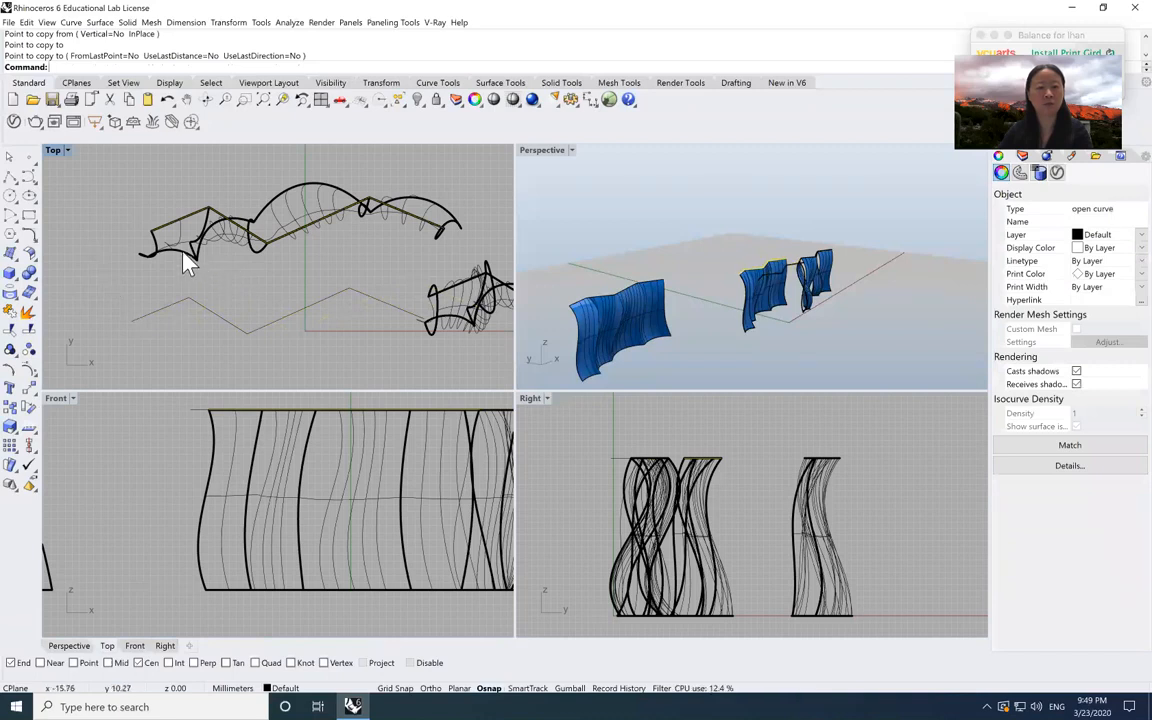
- Copy the middle wall's scalloped base curve about 12 mm away, beside the zigzag copy in the Top view
left_click(189, 258)
left_click(215, 283)
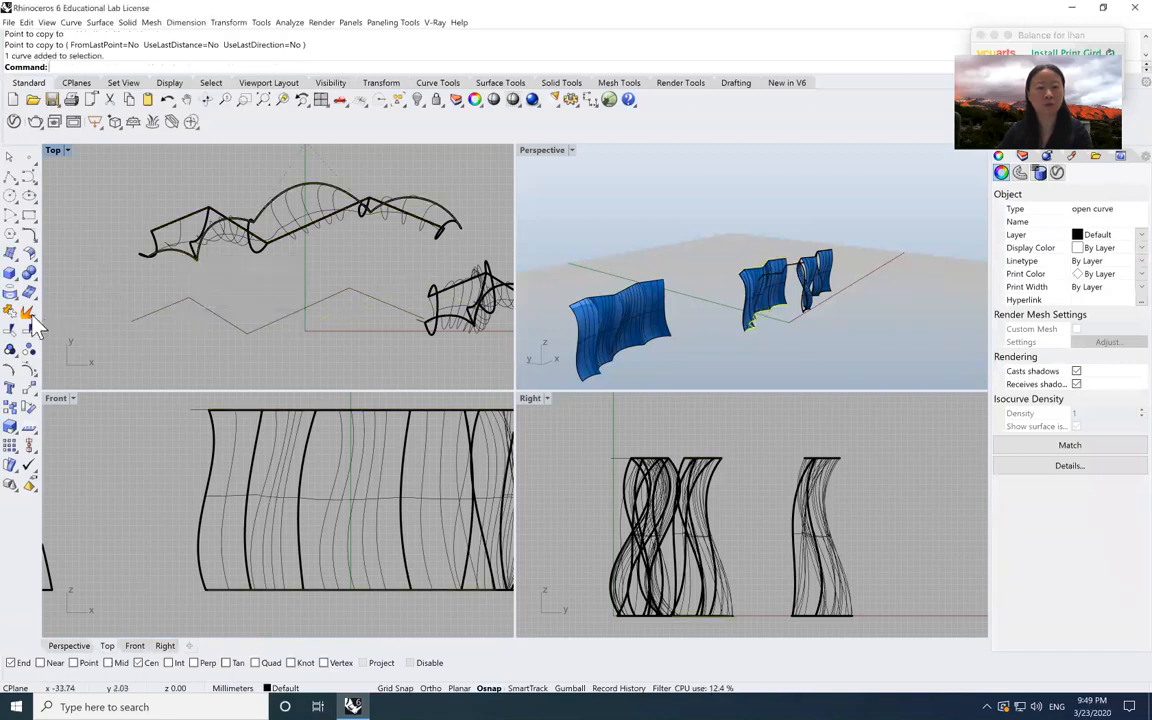
left_click(19, 386)
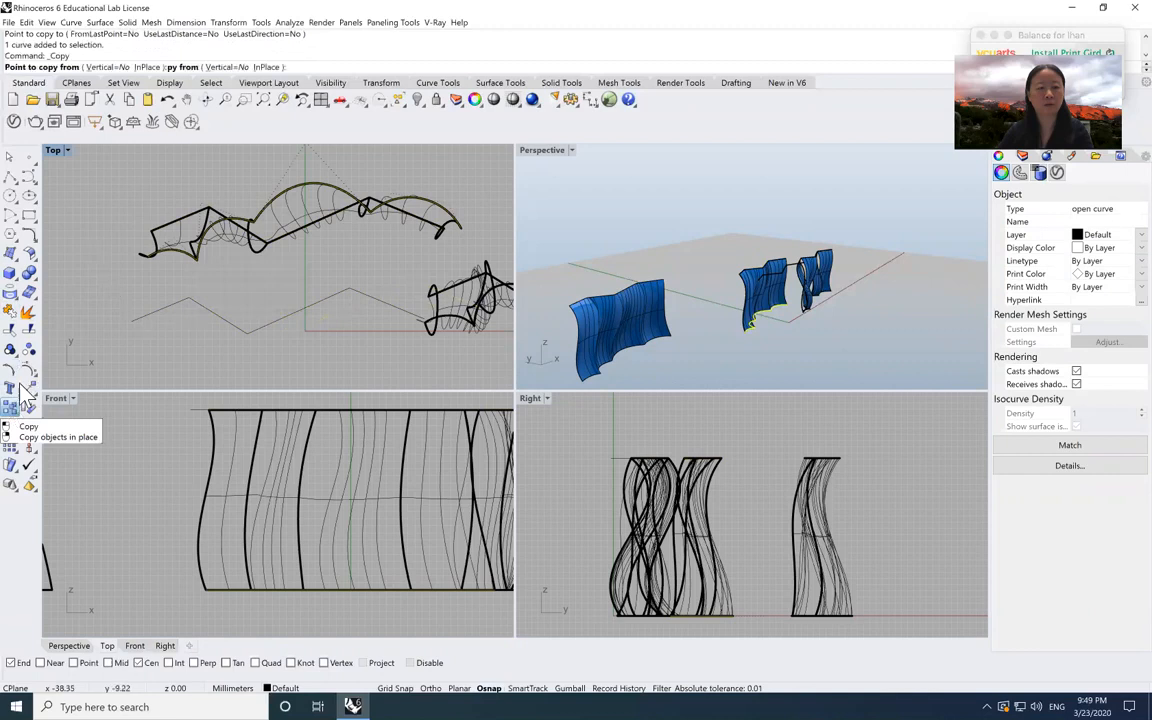
left_click(57, 262)
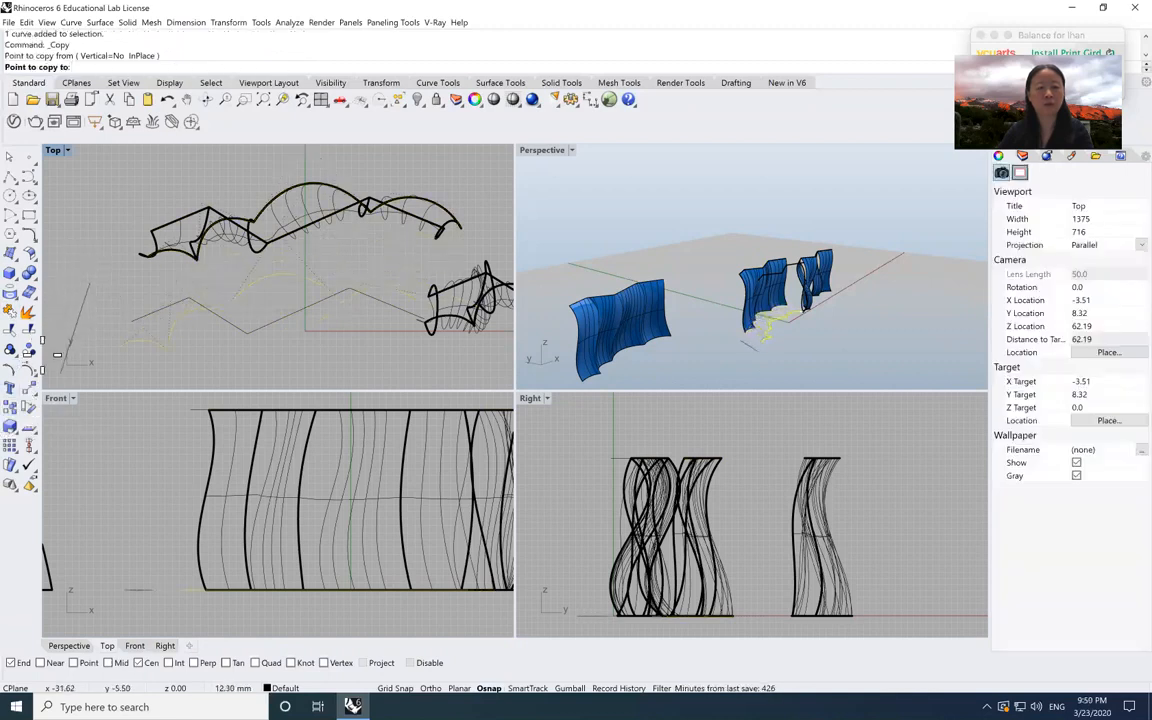
left_click(58, 354)
key("Return")
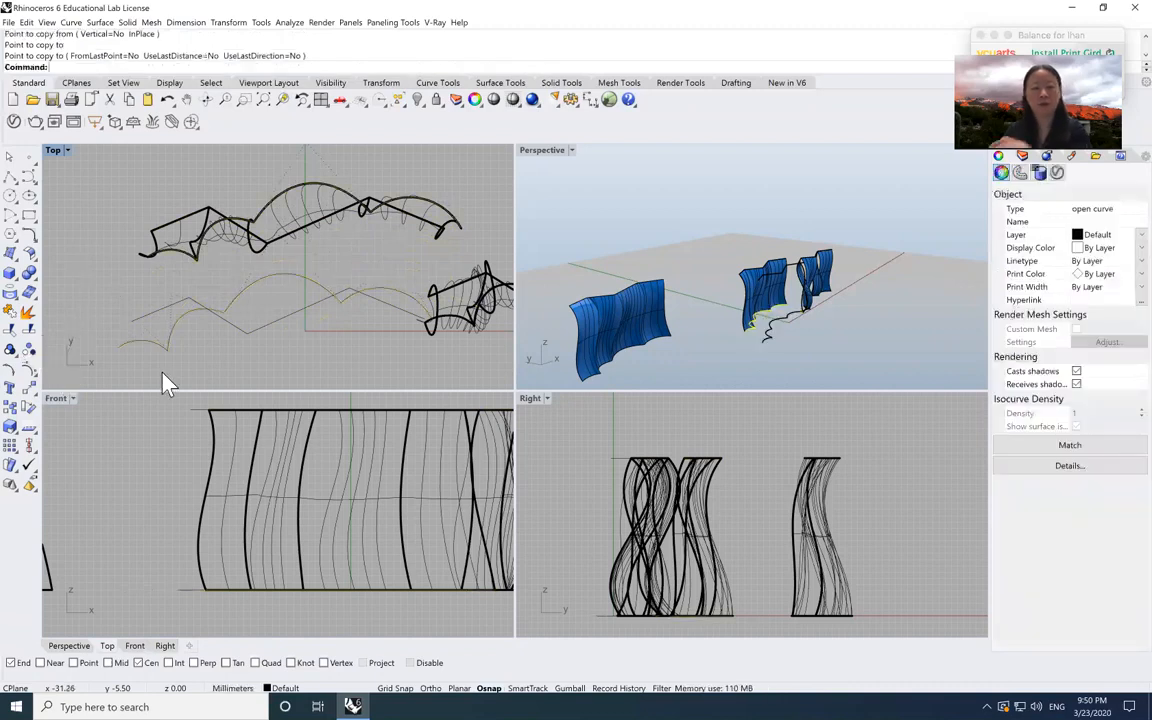
- Move the copied zigzag and scalloped curves together along the X axis into the empty area beyond the wall surfaces
left_click_drag(152, 296, 148, 293)
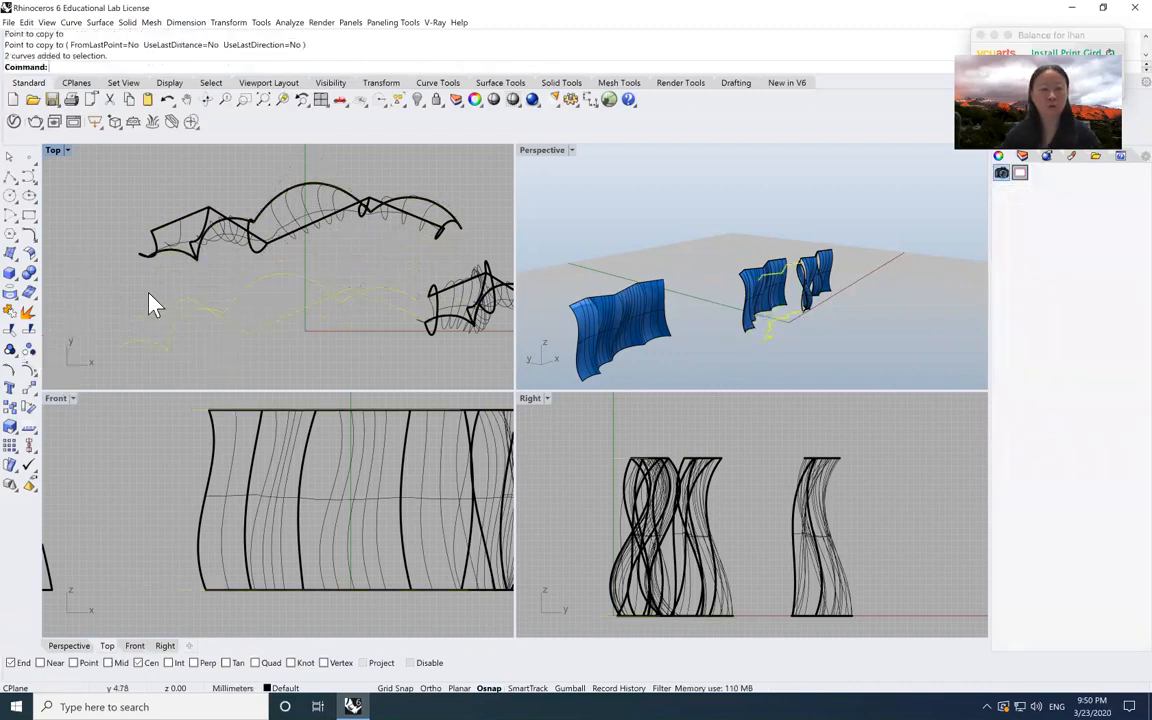
scroll(148, 293, "down", 8)
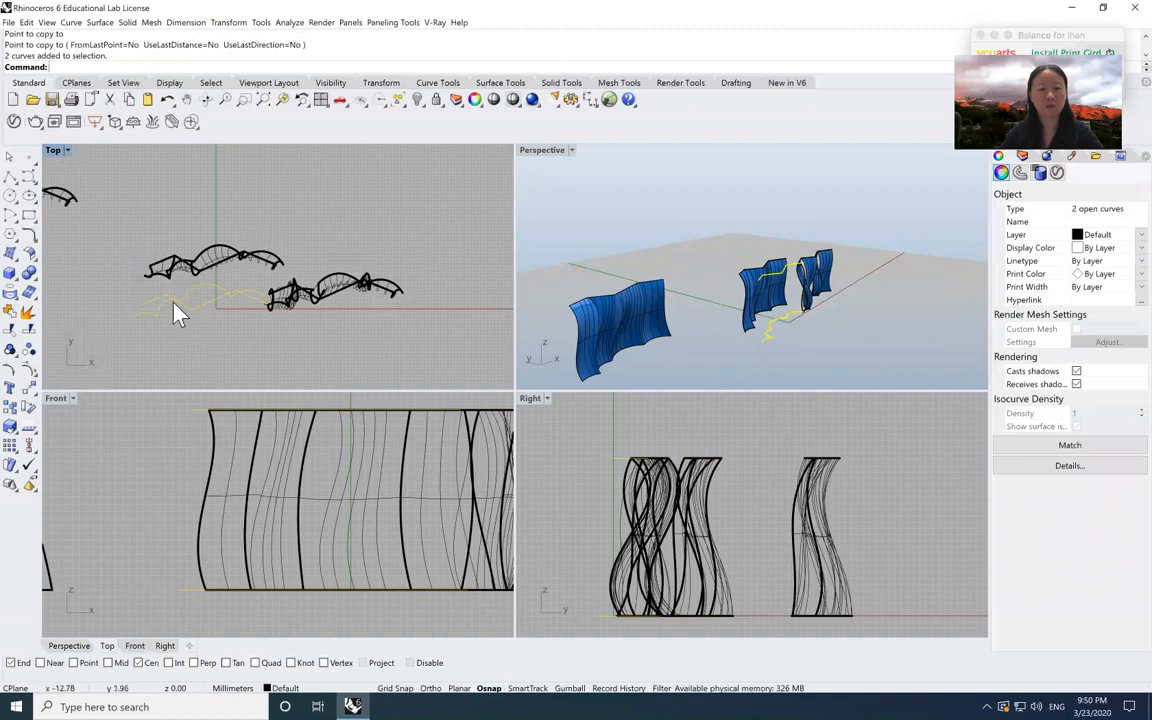
left_click_drag(175, 306, 300, 262)
left_click(186, 99)
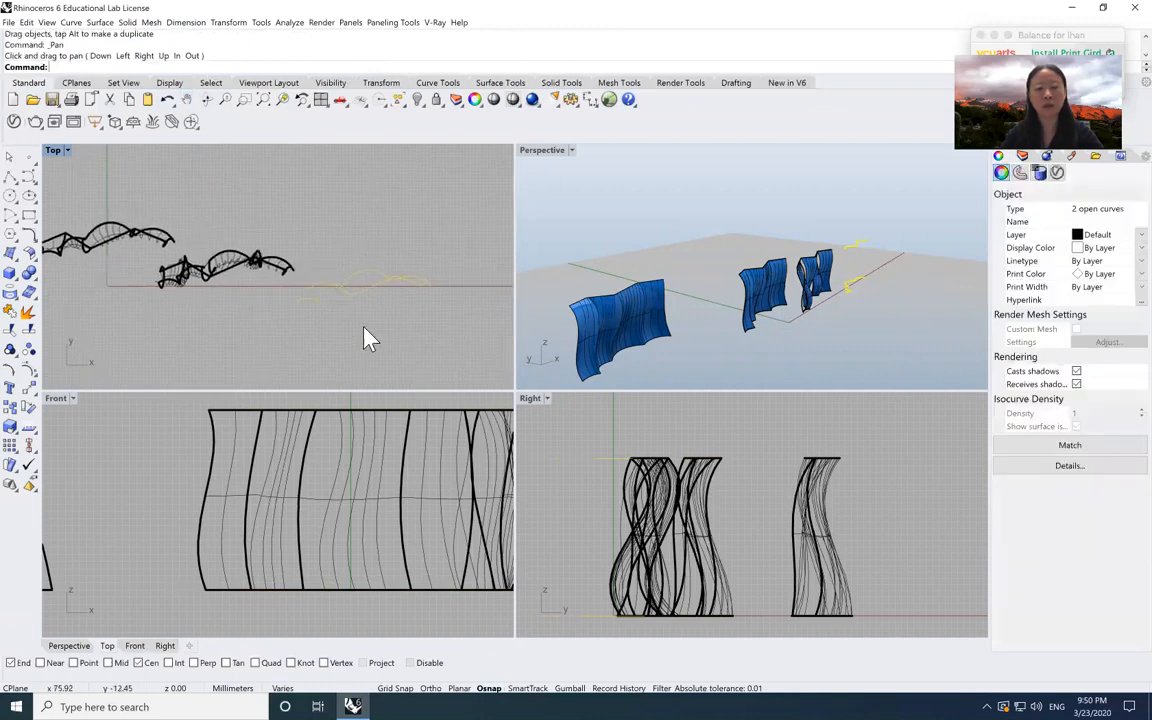
scroll(373, 305, "up", 2)
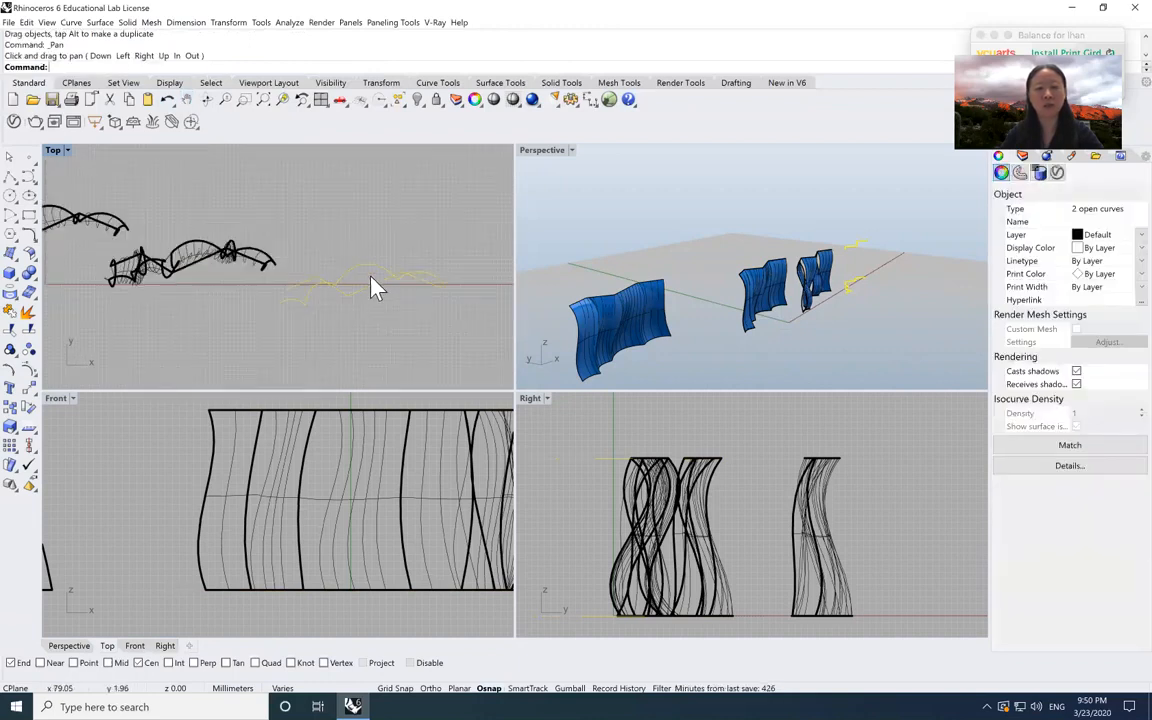
left_click(359, 303)
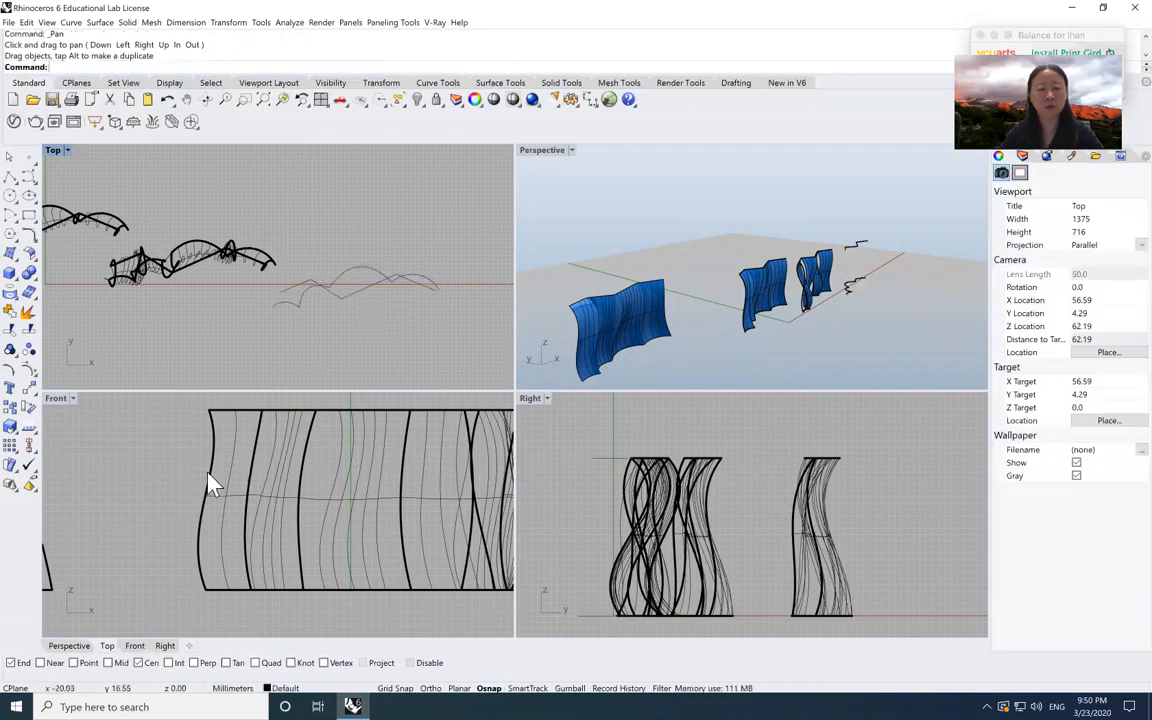
scroll(211, 481, "down", 3)
middle_click(238, 484)
scroll(183, 442, "down", 4)
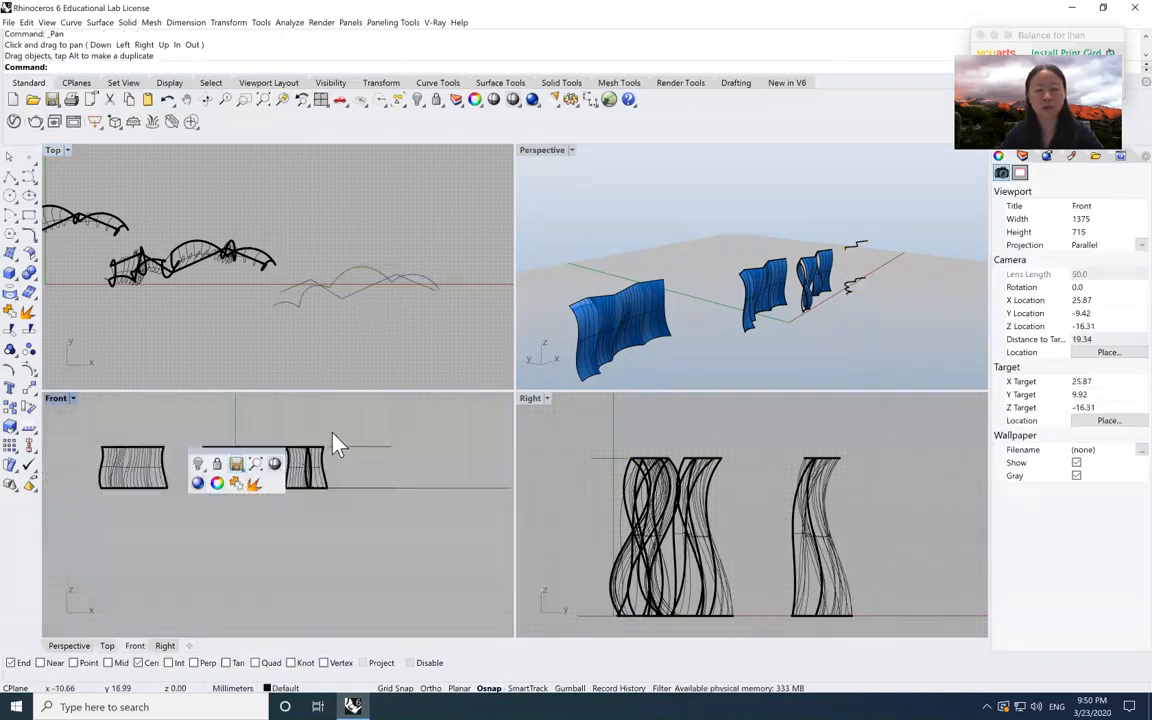
left_click_drag(373, 447, 408, 484)
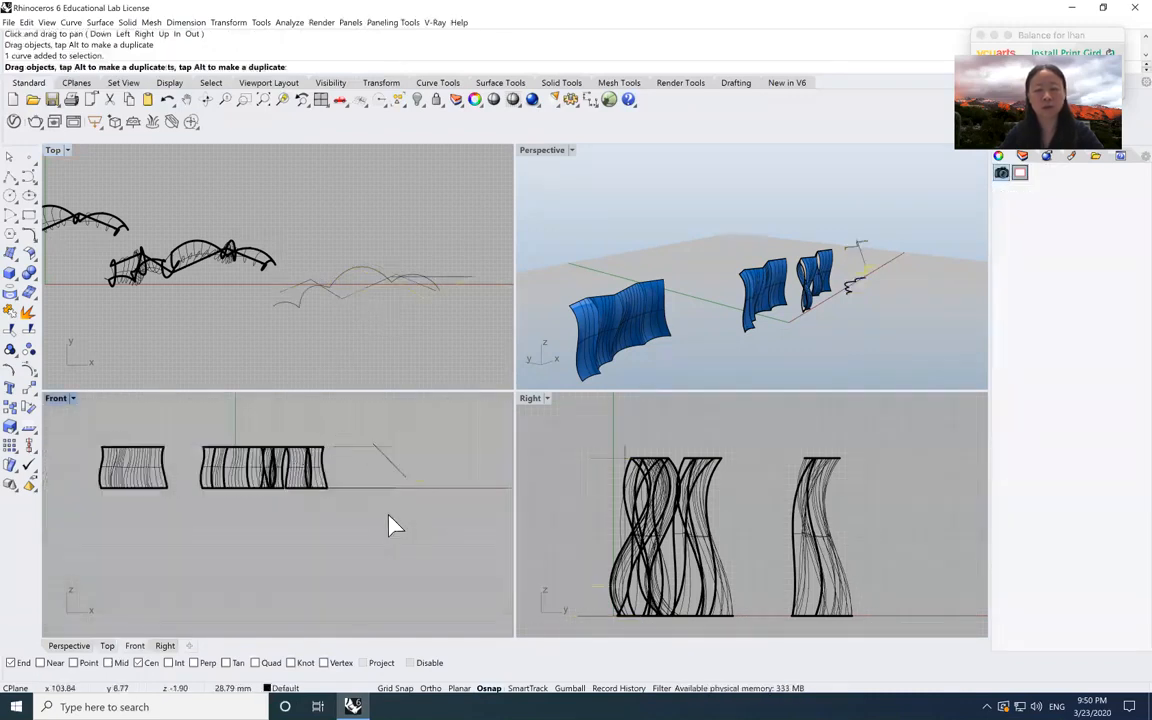
left_click(167, 99)
left_click_drag(406, 508, 417, 452)
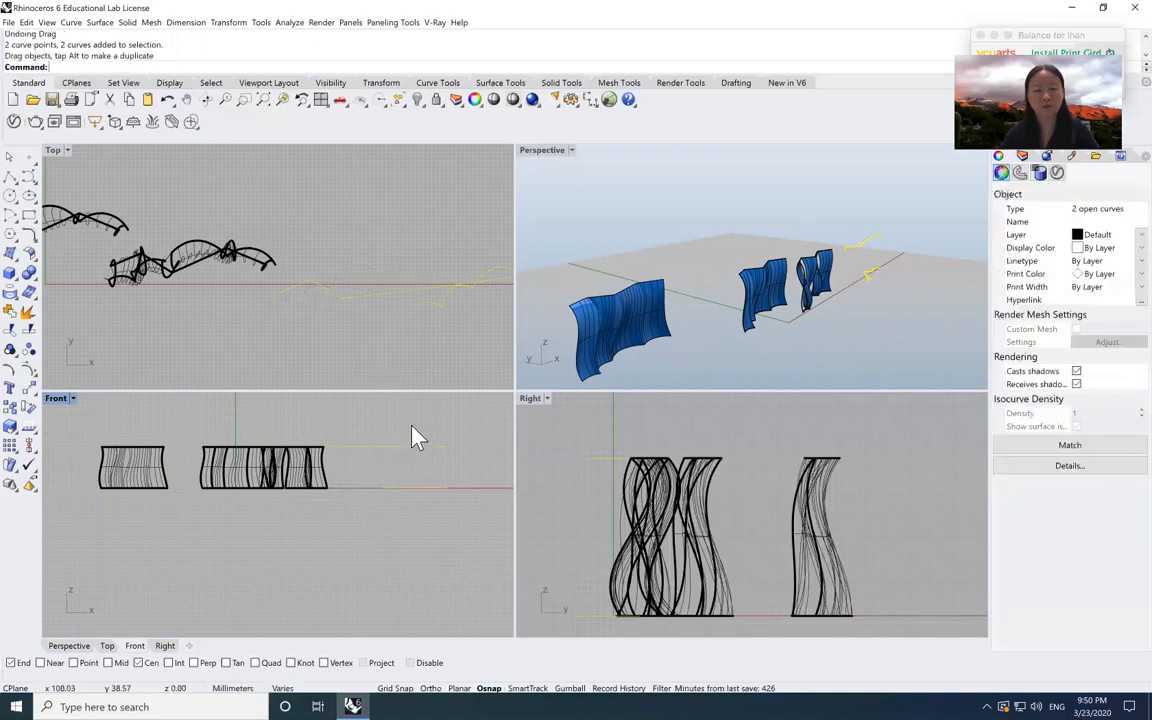
left_click(167, 99)
- Move the copied zigzag and scalloped curves together farther along the X axis, away from the walls, in the Front view
left_click(405, 582)
left_click_drag(451, 335, 266, 289)
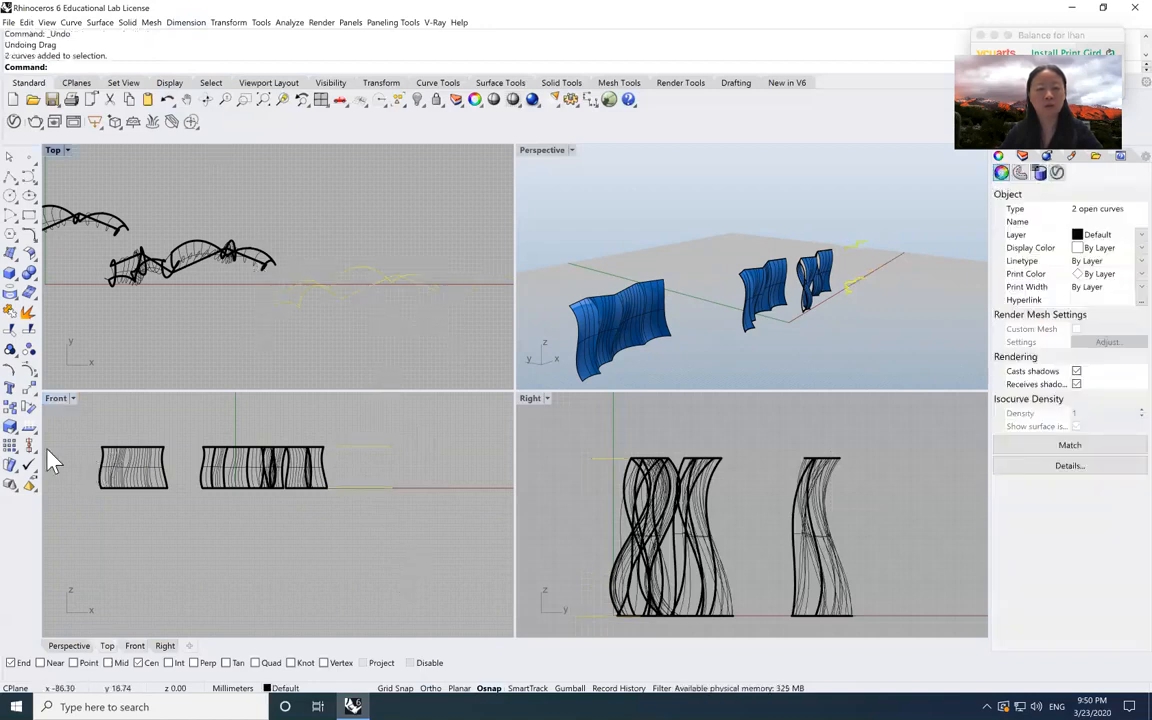
type("m")
key("Return")
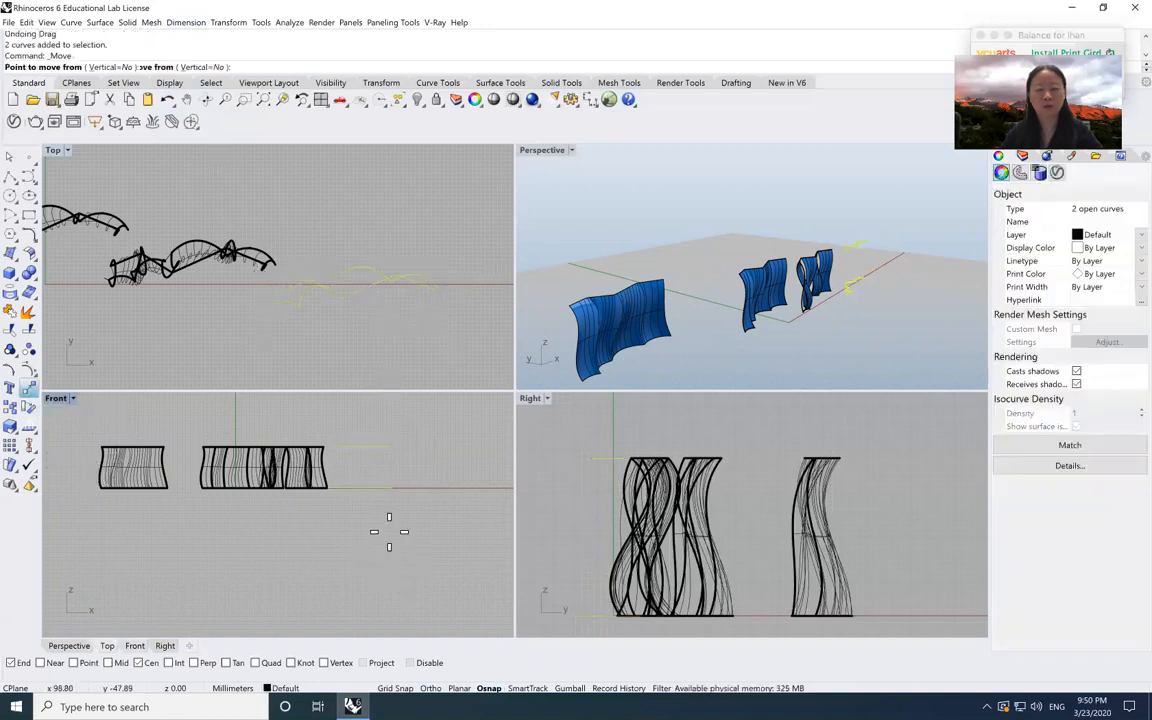
left_click(400, 523)
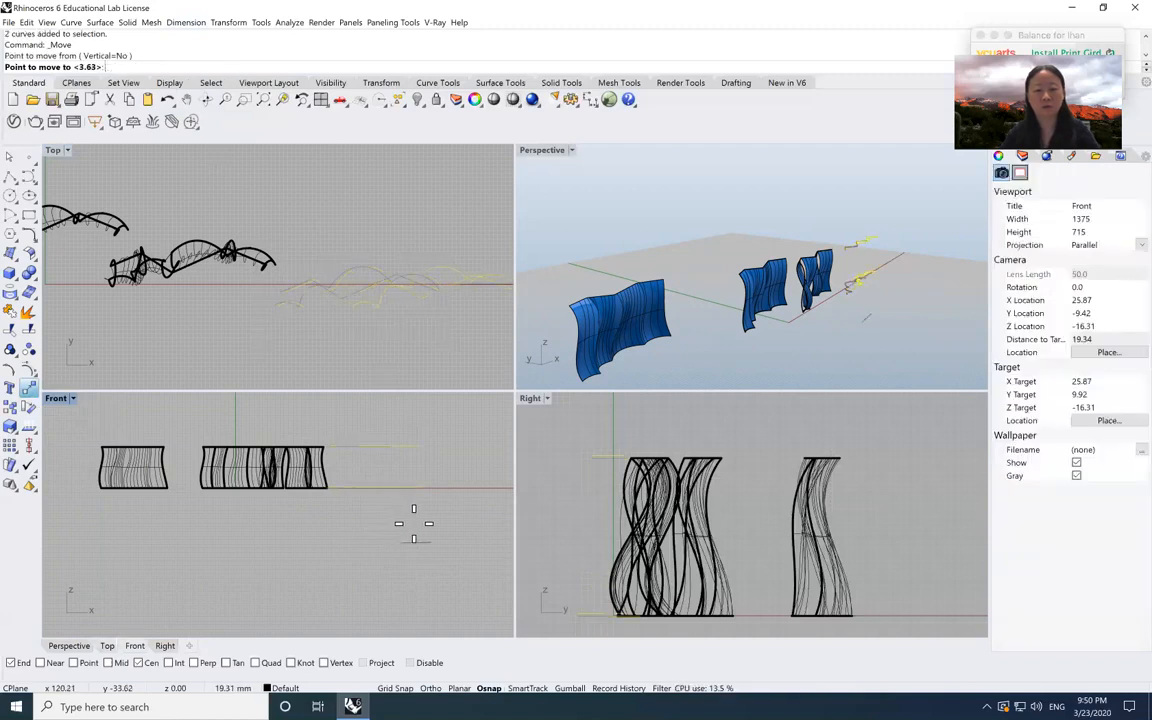
left_click(436, 544)
left_click(438, 545)
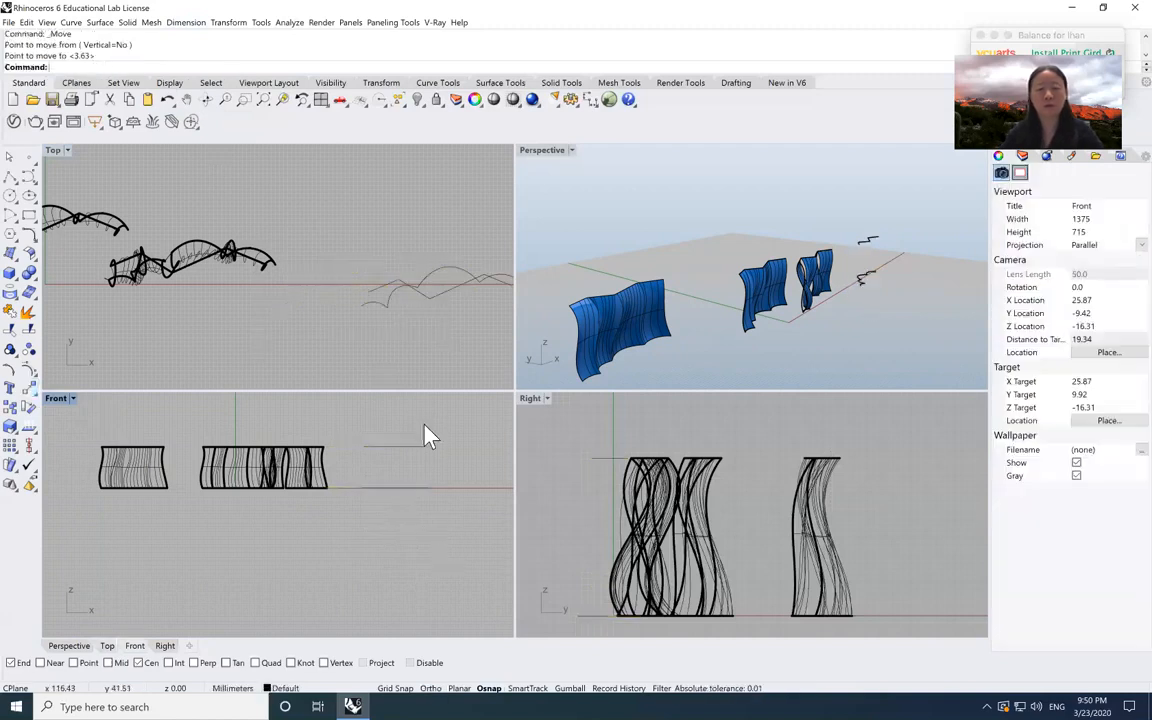
- Draw a degree-3 S-shaped control point curve in the Front view, joining the near ends of the copied zigzag and scalloped curves
scroll(389, 462, "down", 2)
scroll(392, 470, "up", 5)
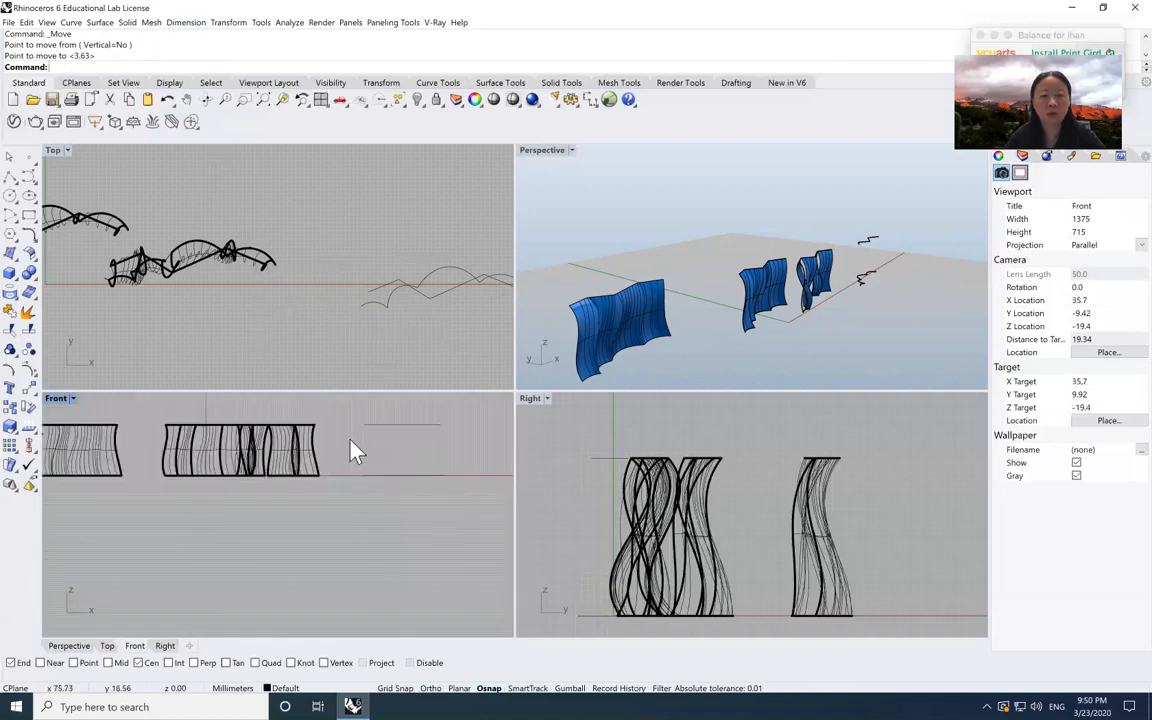
middle_click(325, 510)
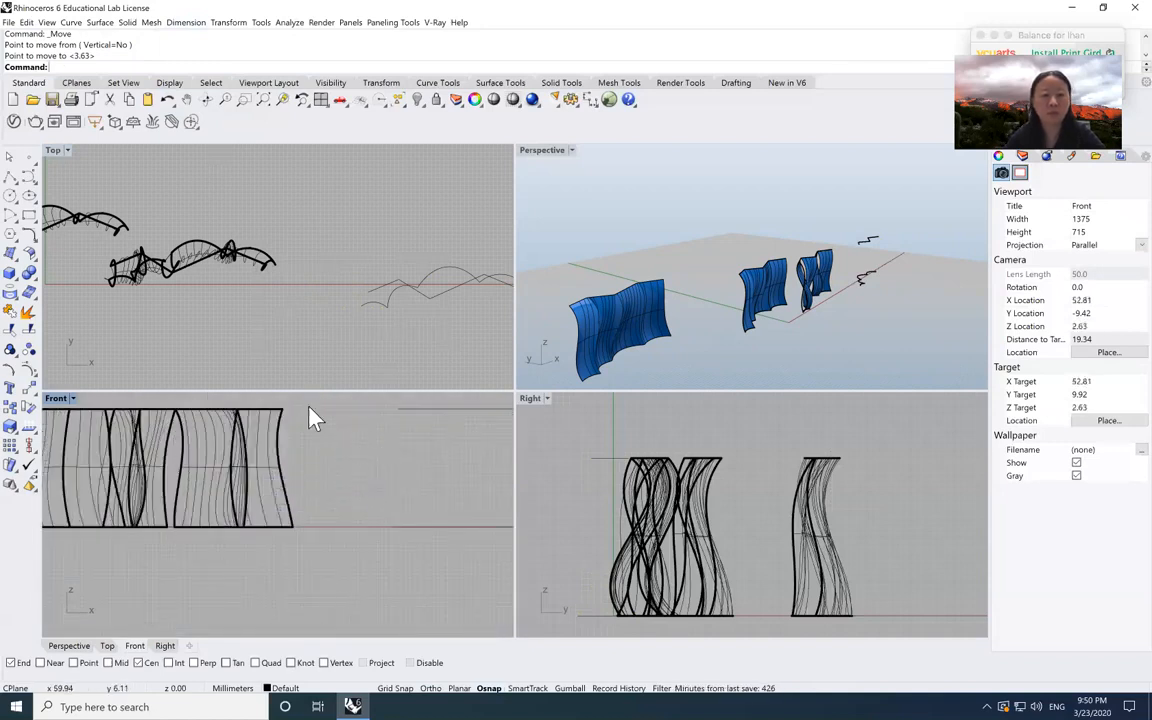
left_click(28, 176)
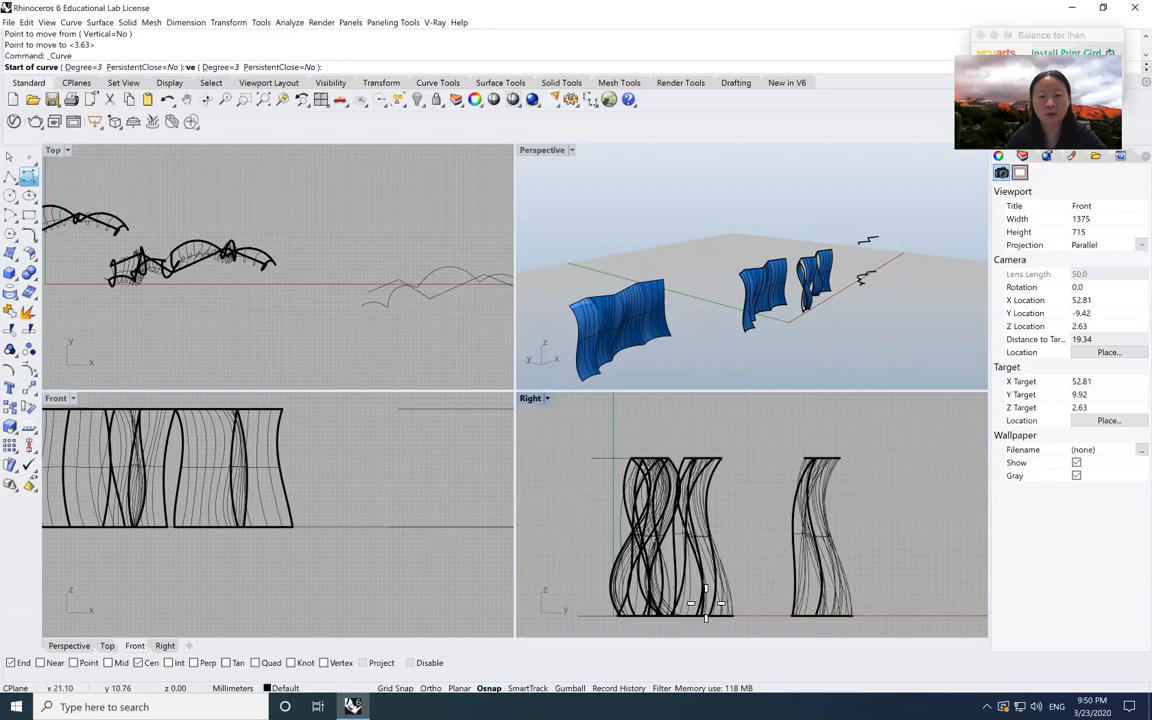
left_click(397, 407)
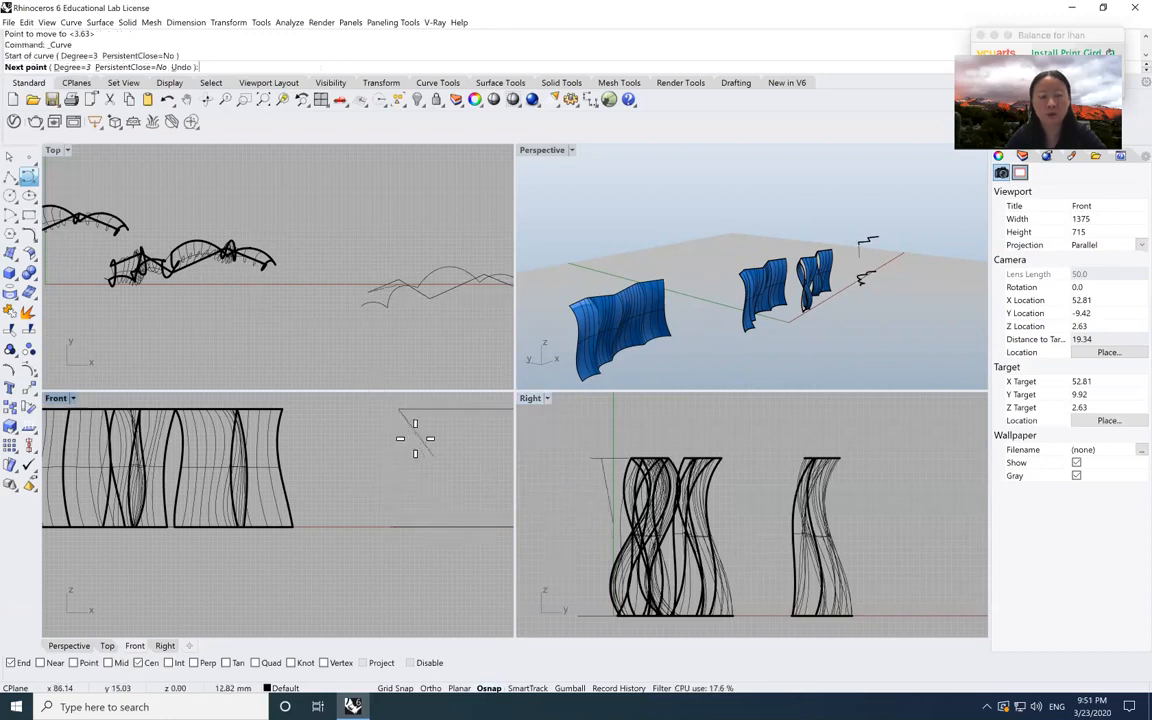
left_click(410, 436)
left_click(380, 475)
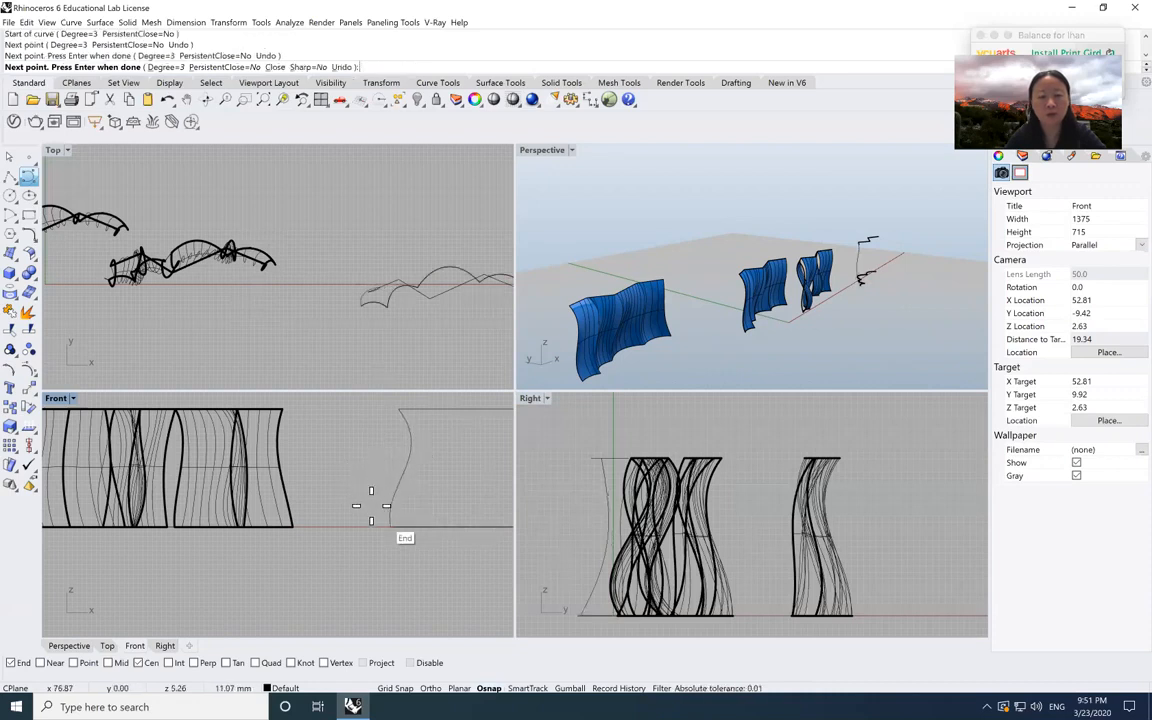
left_click(371, 500)
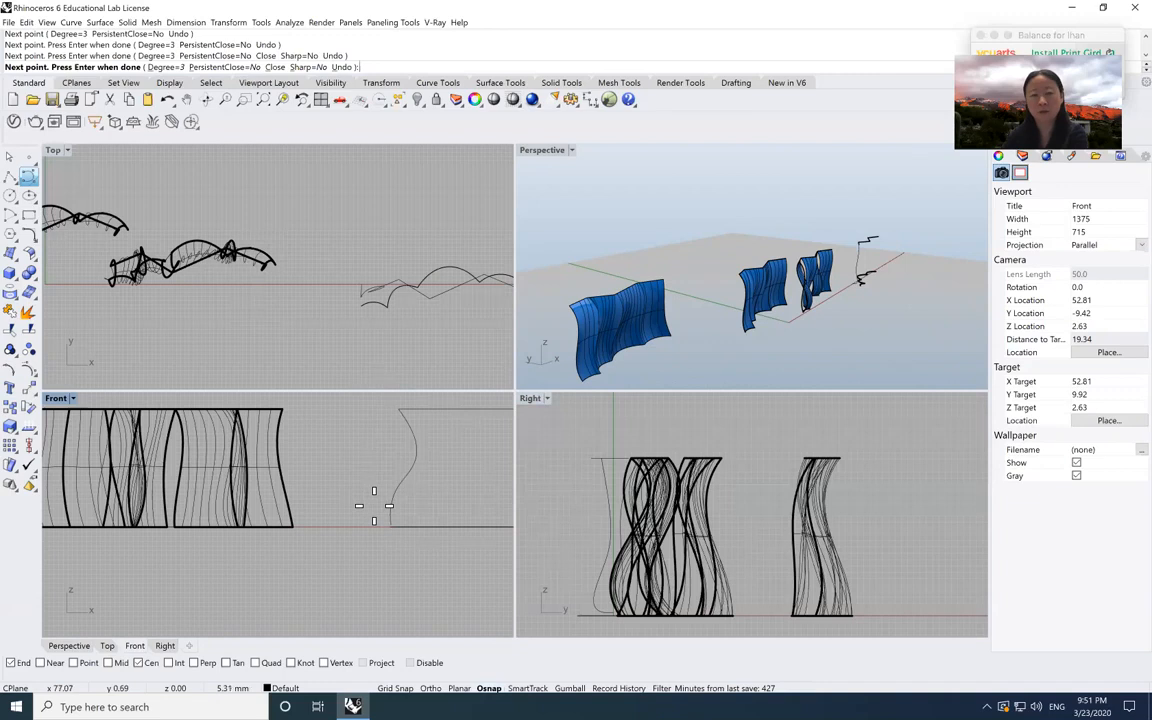
left_click(390, 525)
key("Return")
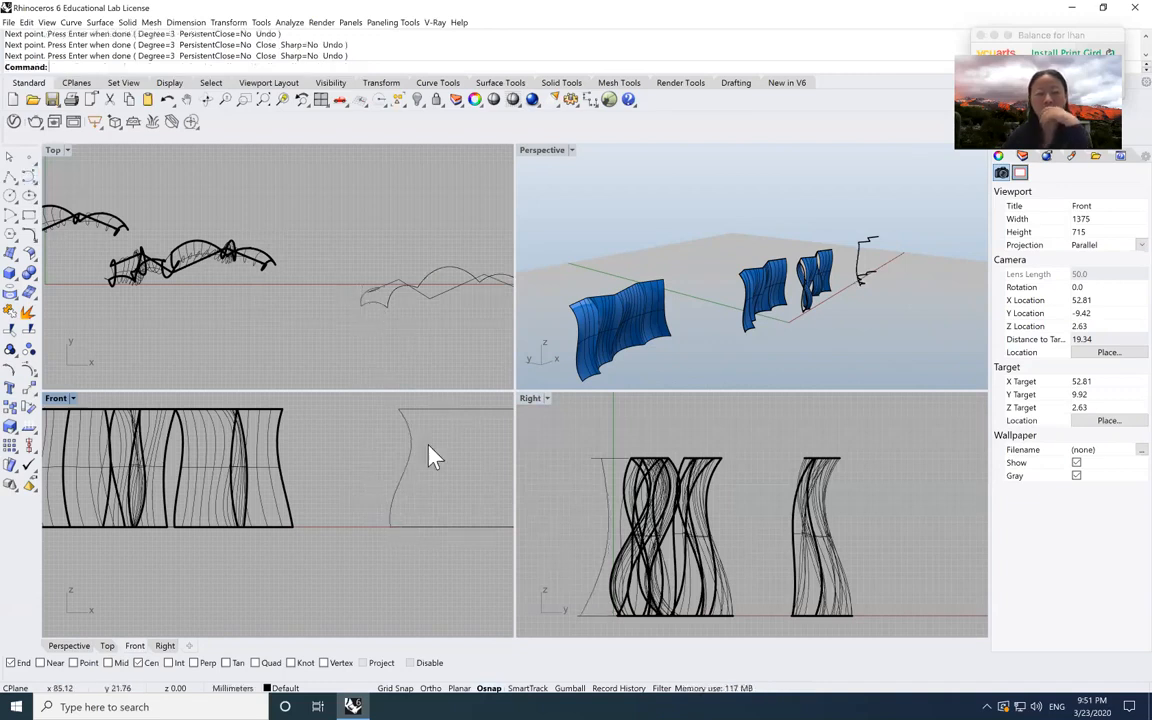
- Examine the S-shaped connecting curve between the two copied curves in the Perspective view
left_click_drag(428, 462, 363, 441)
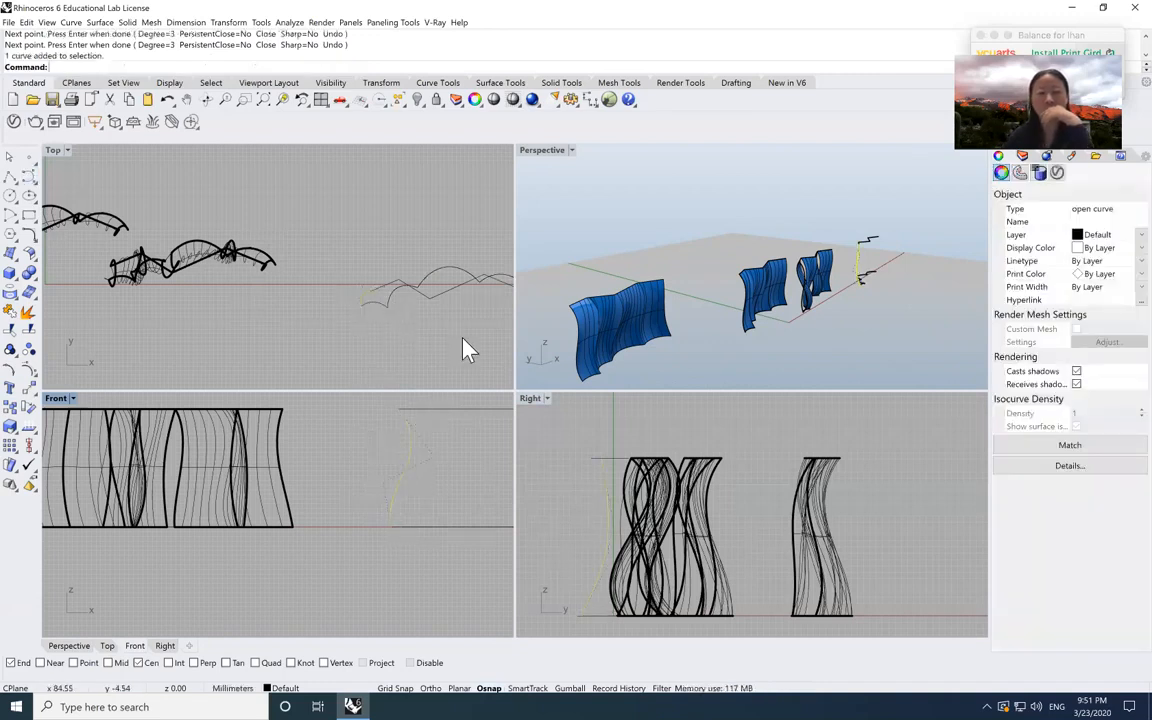
left_click(544, 152)
scroll(864, 263, "down", 10)
scroll(866, 264, "up", 3)
middle_click(868, 265)
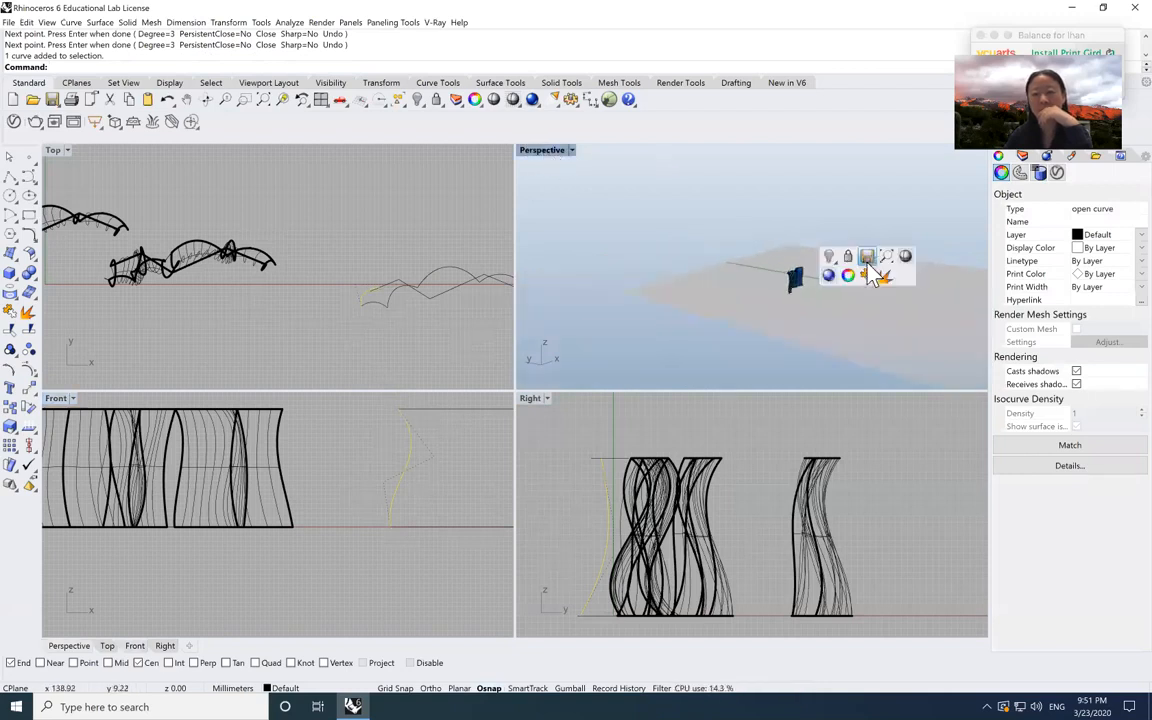
left_click(902, 299)
scroll(890, 273, "up", 12)
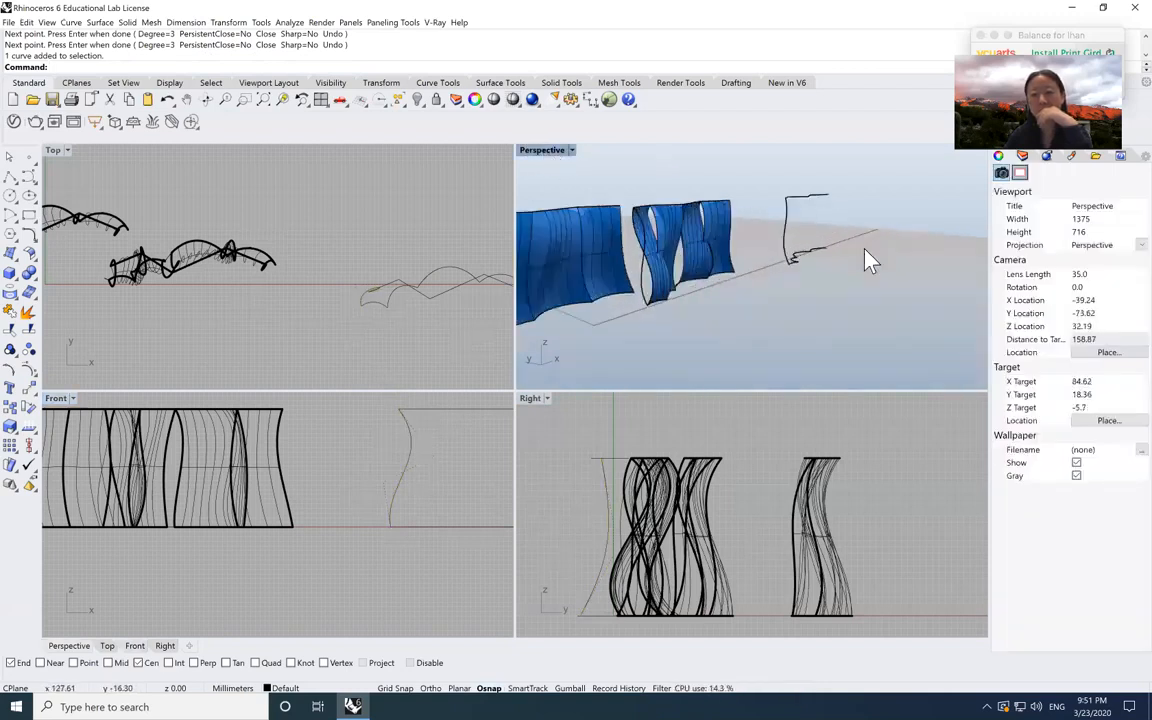
scroll(859, 280, "up", 8)
scroll(752, 319, "down", 6)
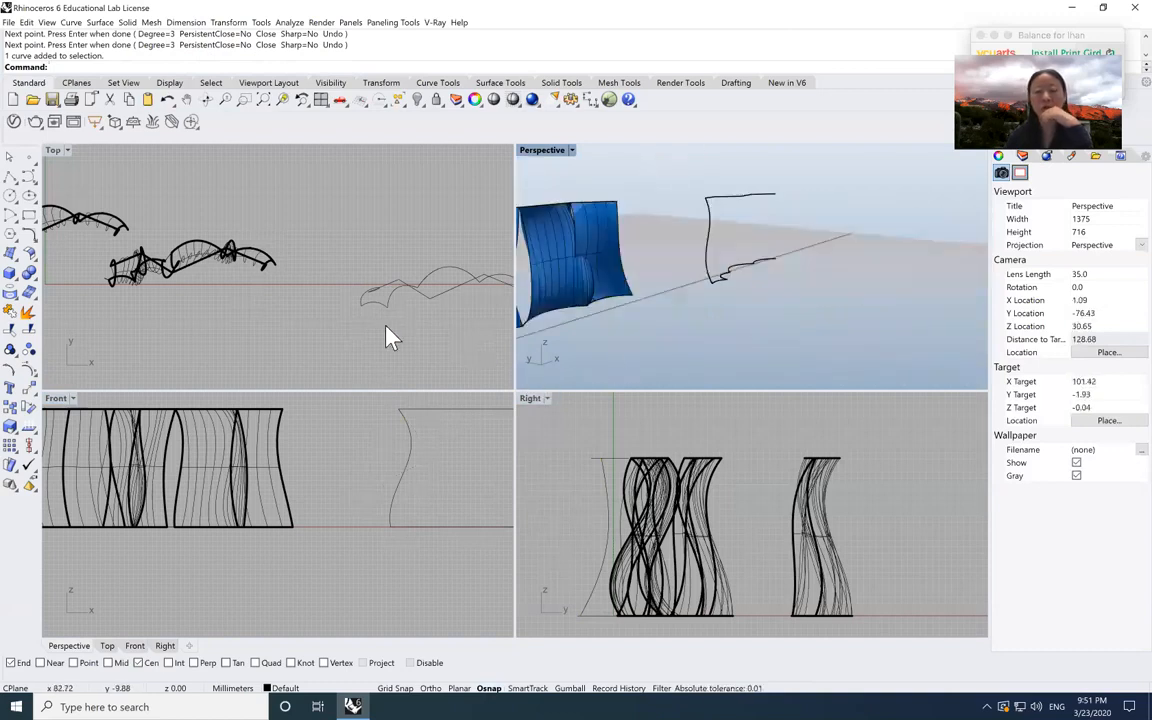
- Highlight the copied zigzag and scalloped curves, and separately the S-shaped curve, in the Perspective view to compare their roles
left_click(403, 361)
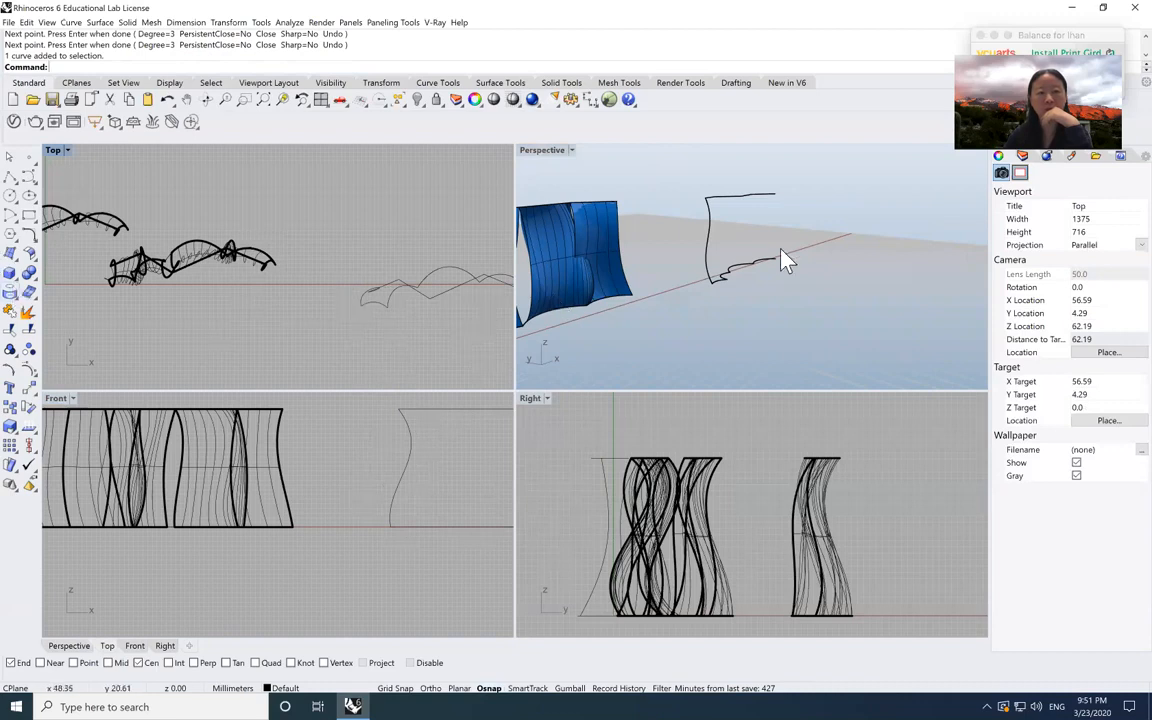
left_click_drag(763, 279, 735, 173)
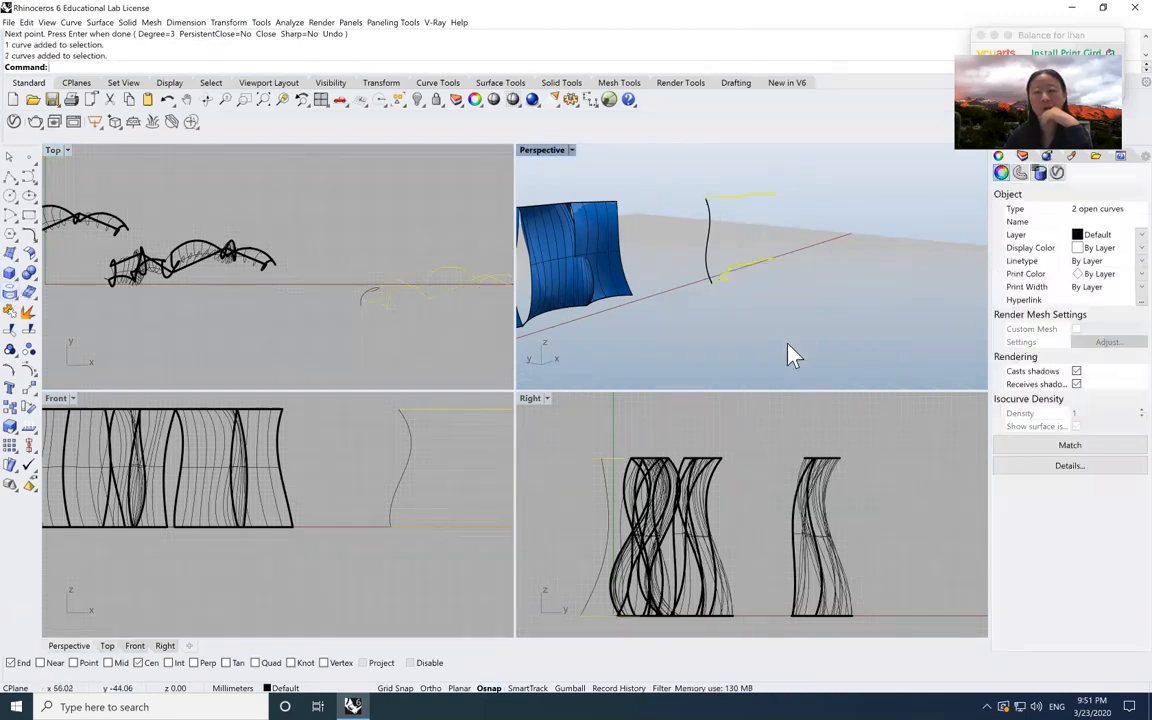
left_click(788, 343)
left_click(706, 239)
left_click(634, 315)
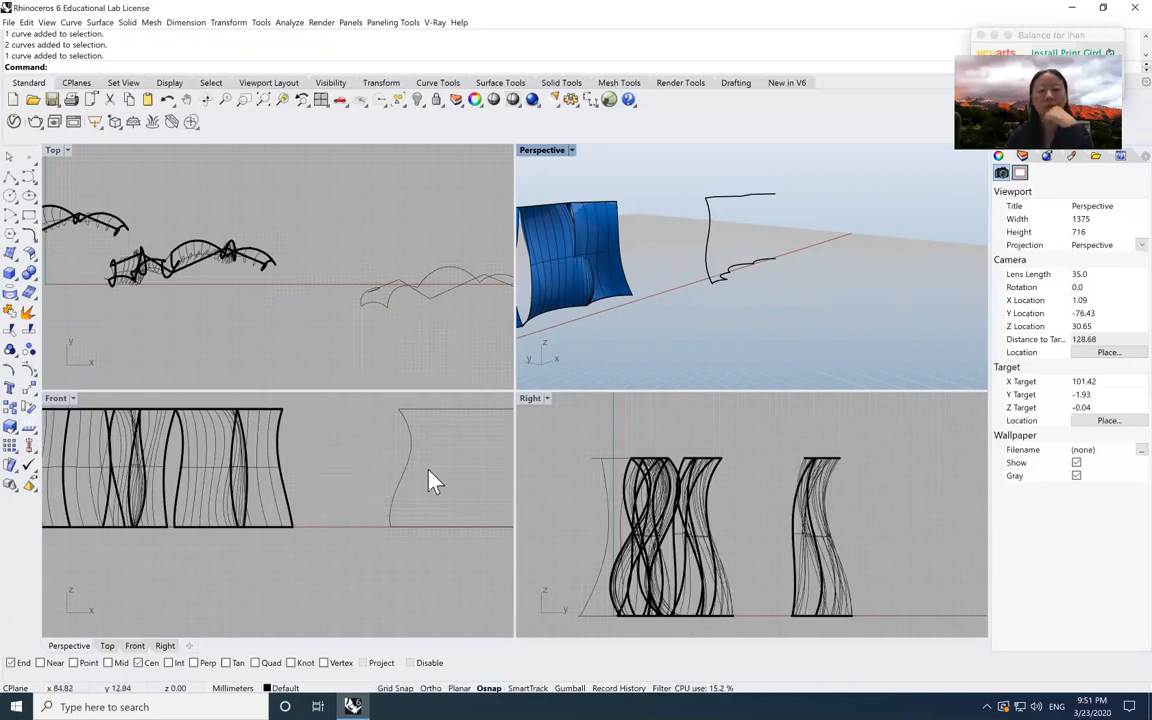
- Draw a polyline between the same curve ends in the Front view, using Ortho for a rectangular projection about 6.4 mm long midway
left_click(11, 178)
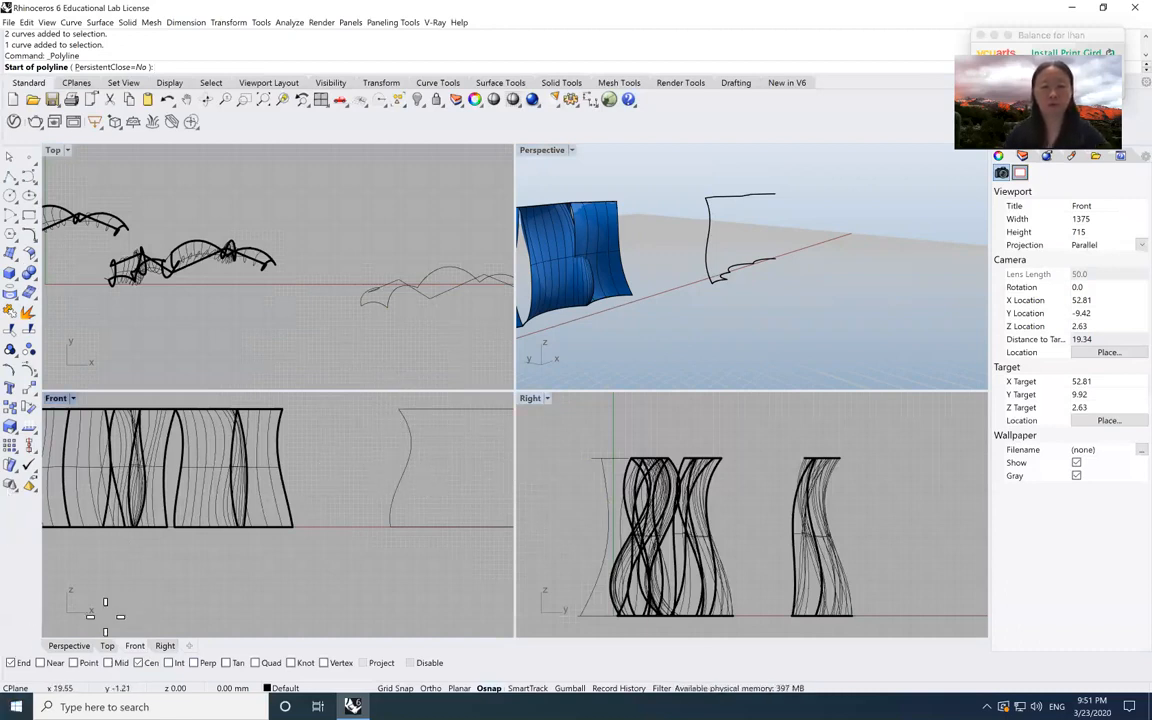
scroll(372, 400, "down", 2)
scroll(370, 400, "up", 2)
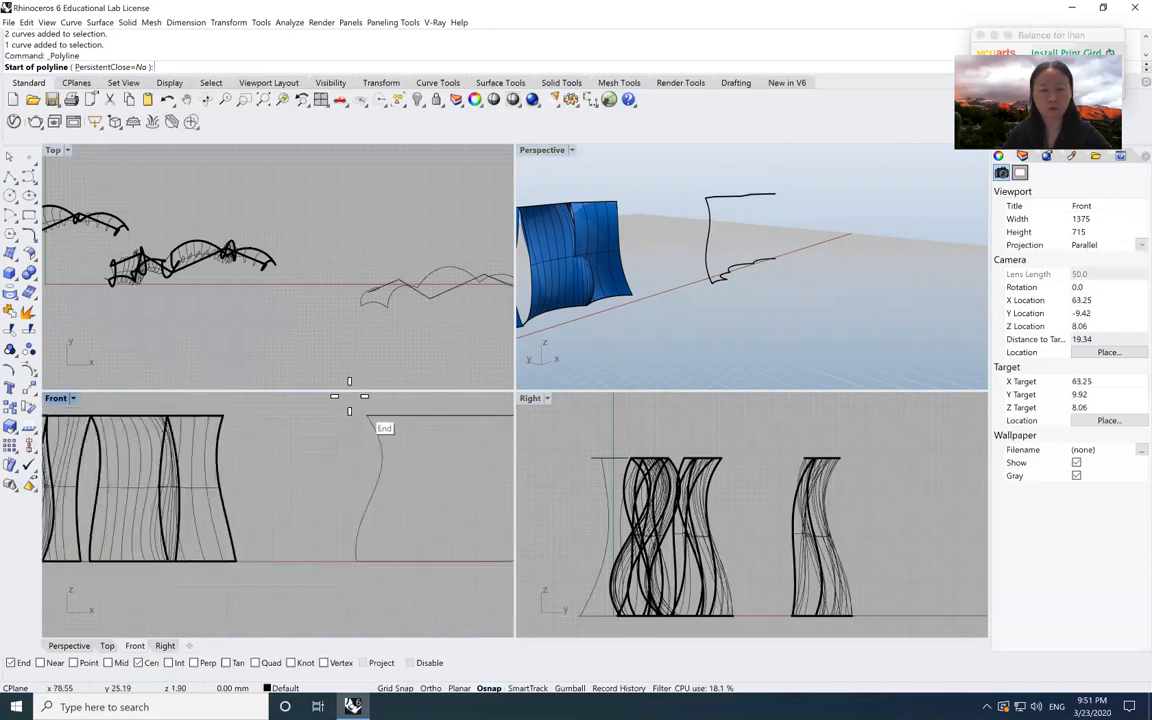
left_click(349, 396)
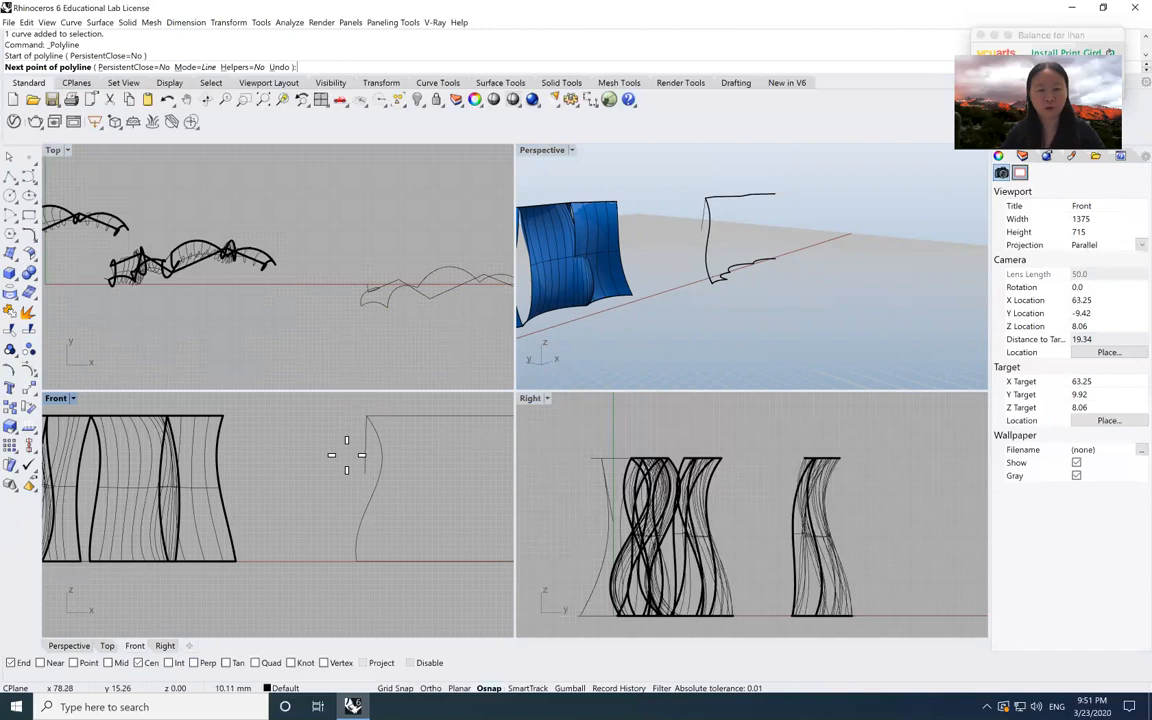
key("F8")
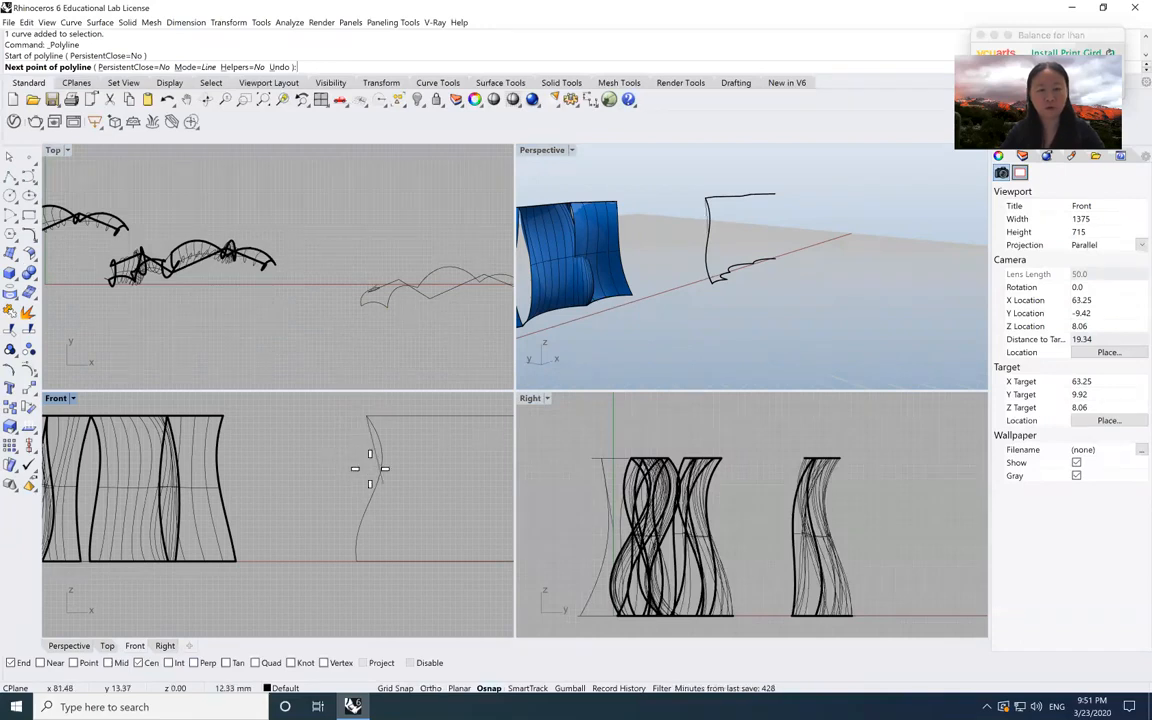
left_click(371, 468)
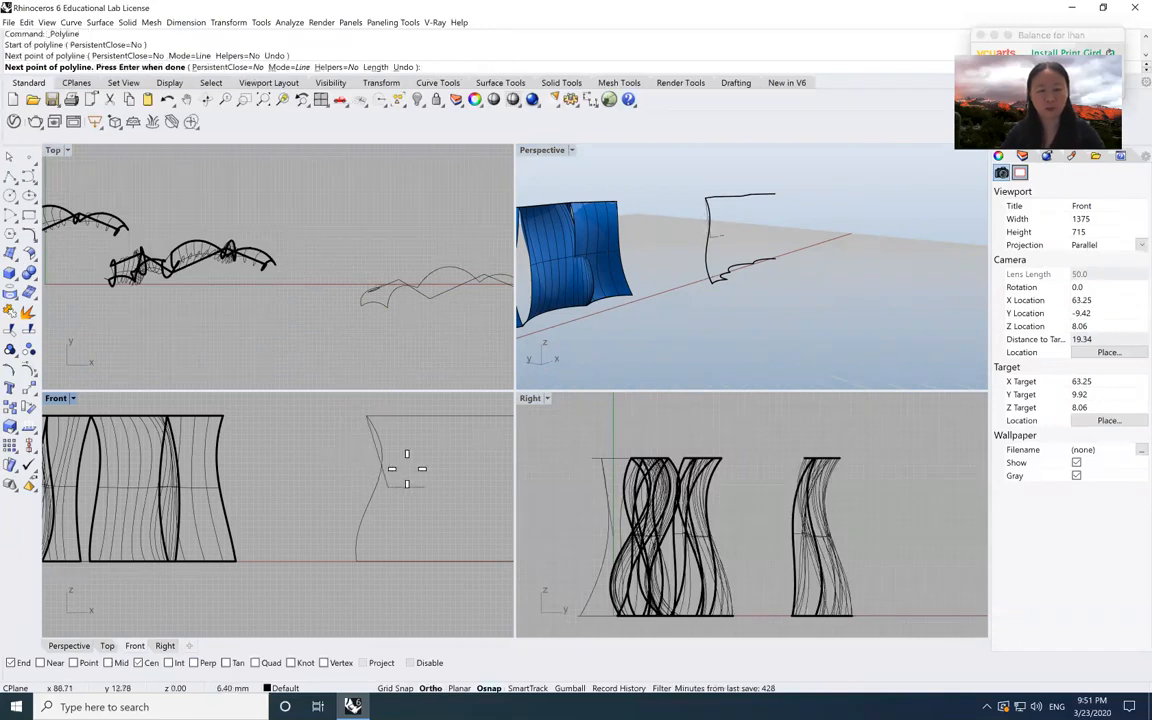
left_click(406, 469)
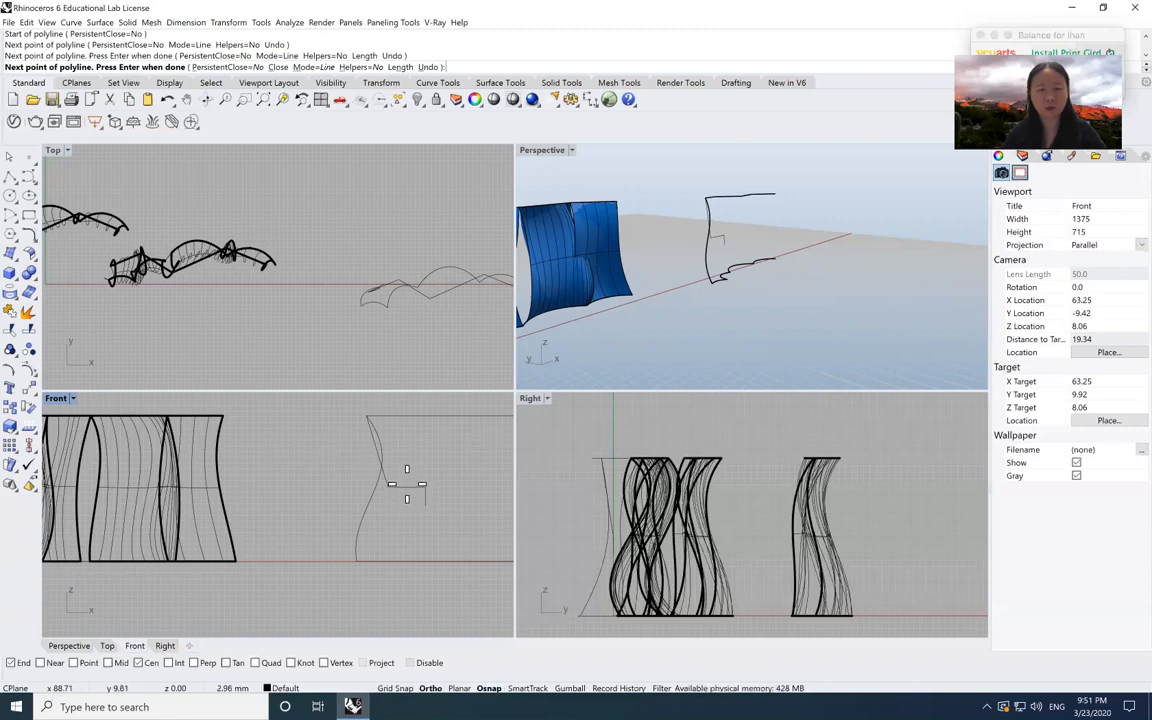
left_click(406, 484)
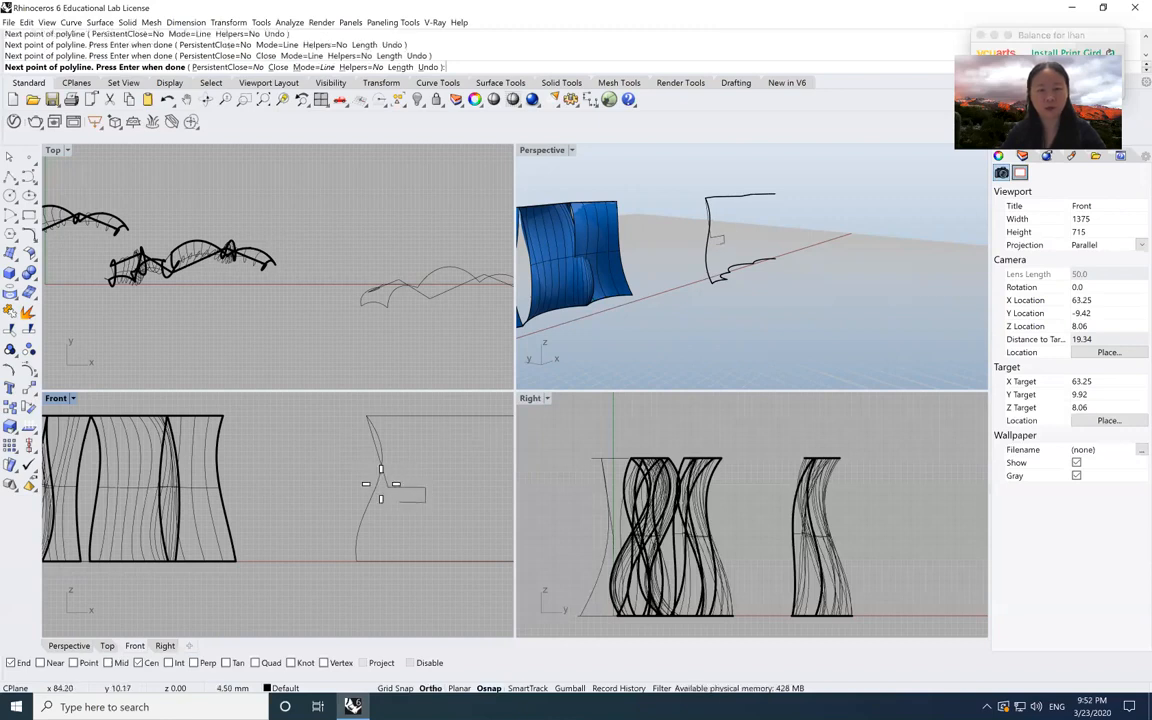
left_click(381, 484)
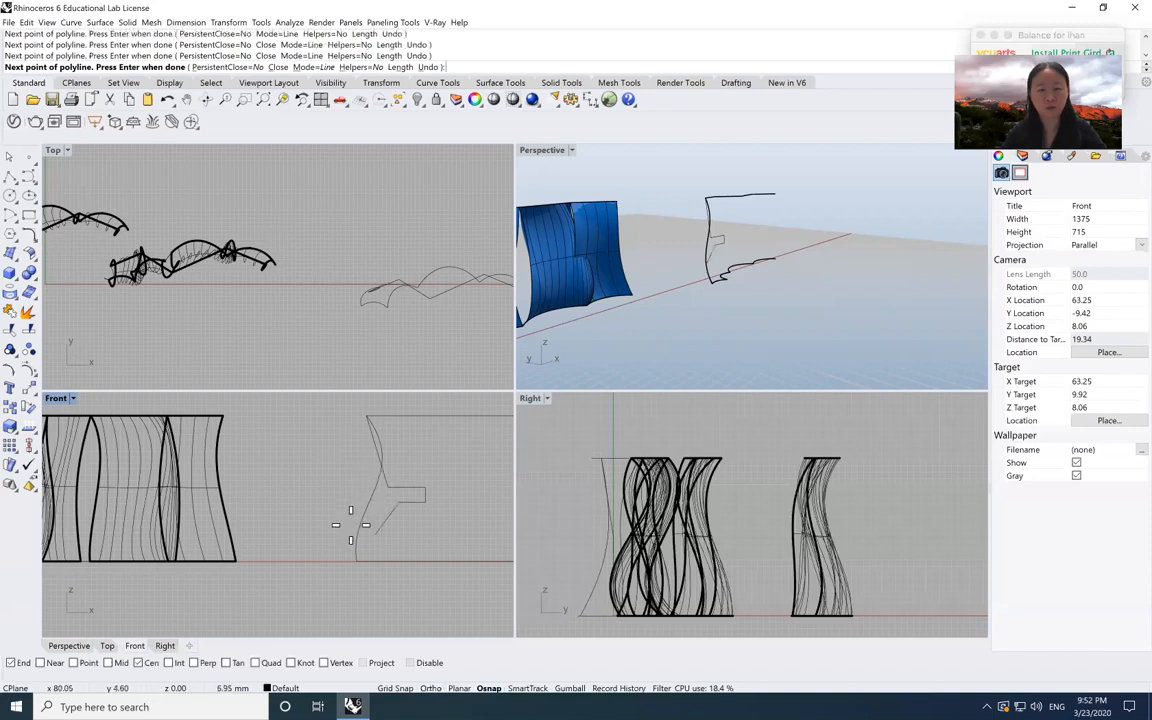
left_click(356, 560)
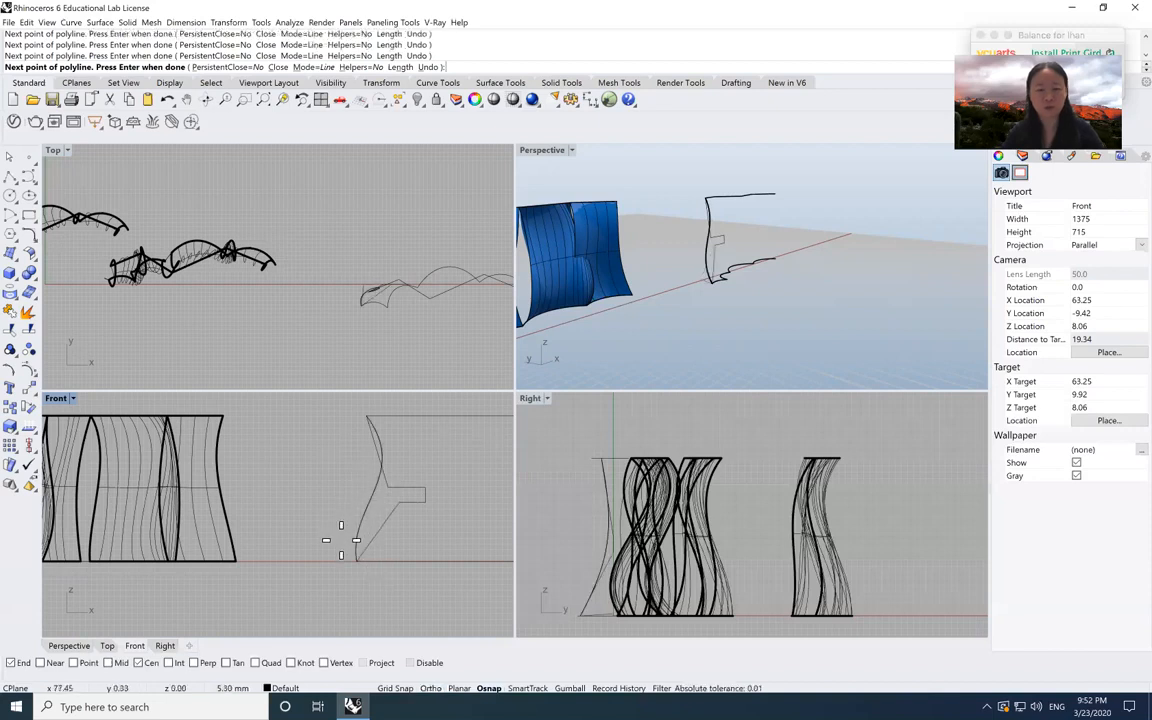
key("Return")
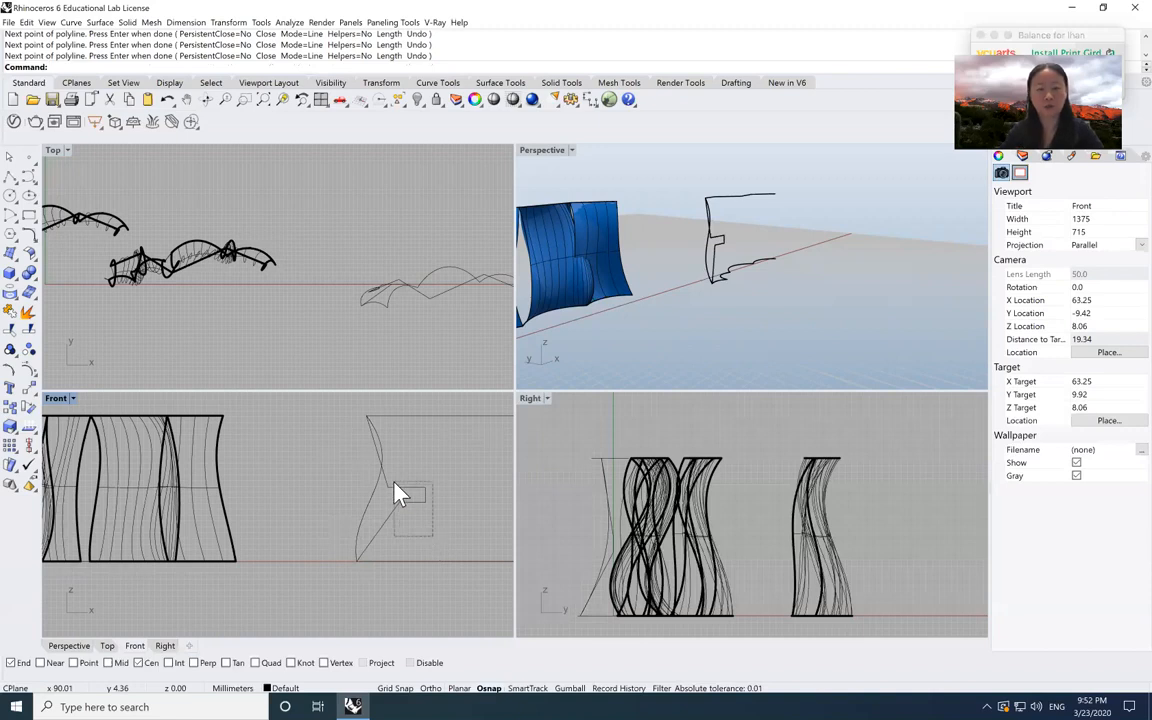
- Select the stepped polyline and examine it from a rotated Perspective view and close up in the Top view
left_click(398, 491)
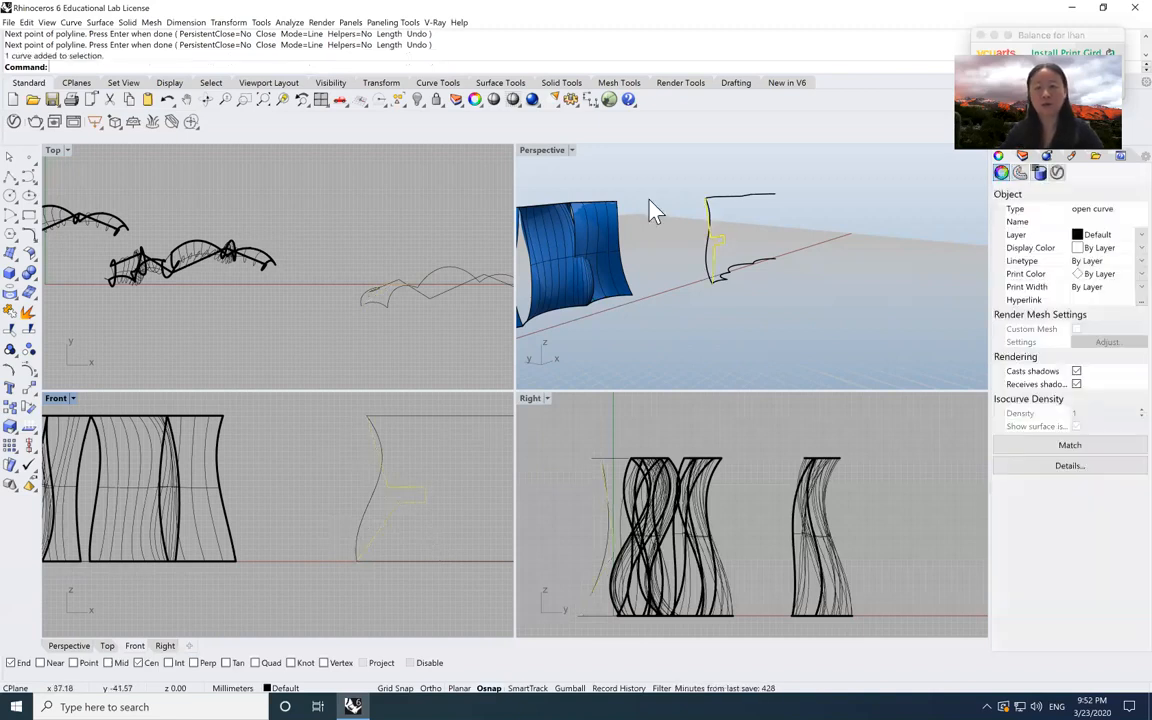
left_click(205, 99)
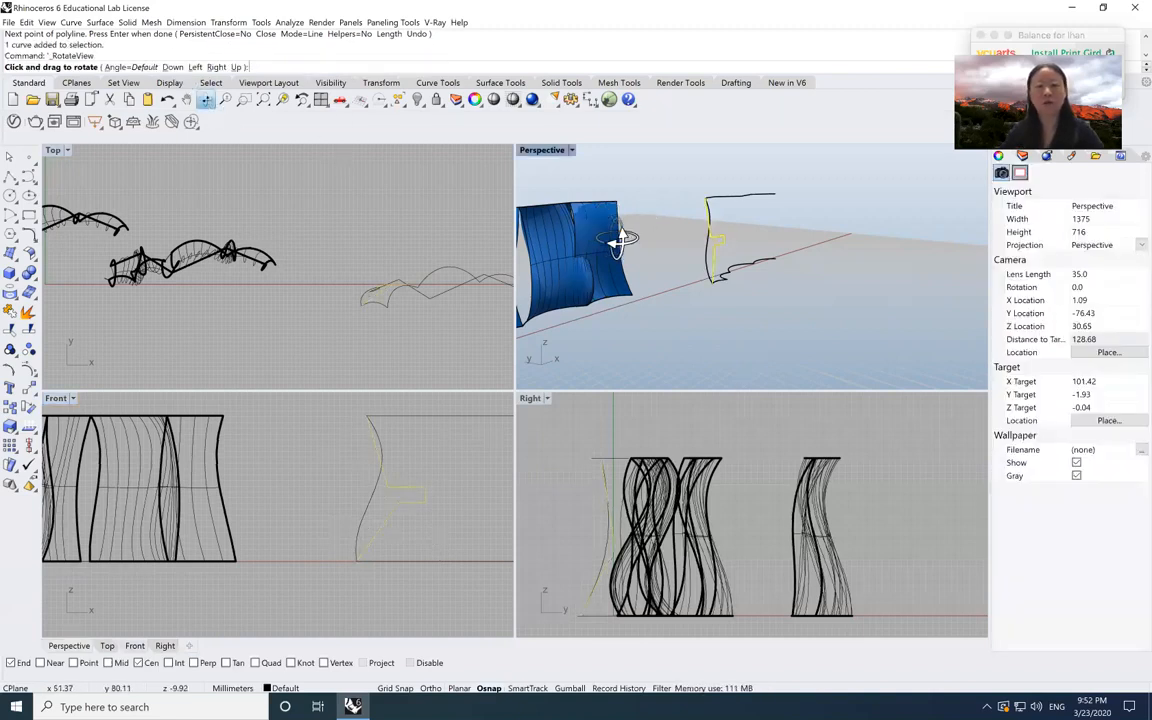
left_click_drag(657, 236, 705, 249)
key("Return")
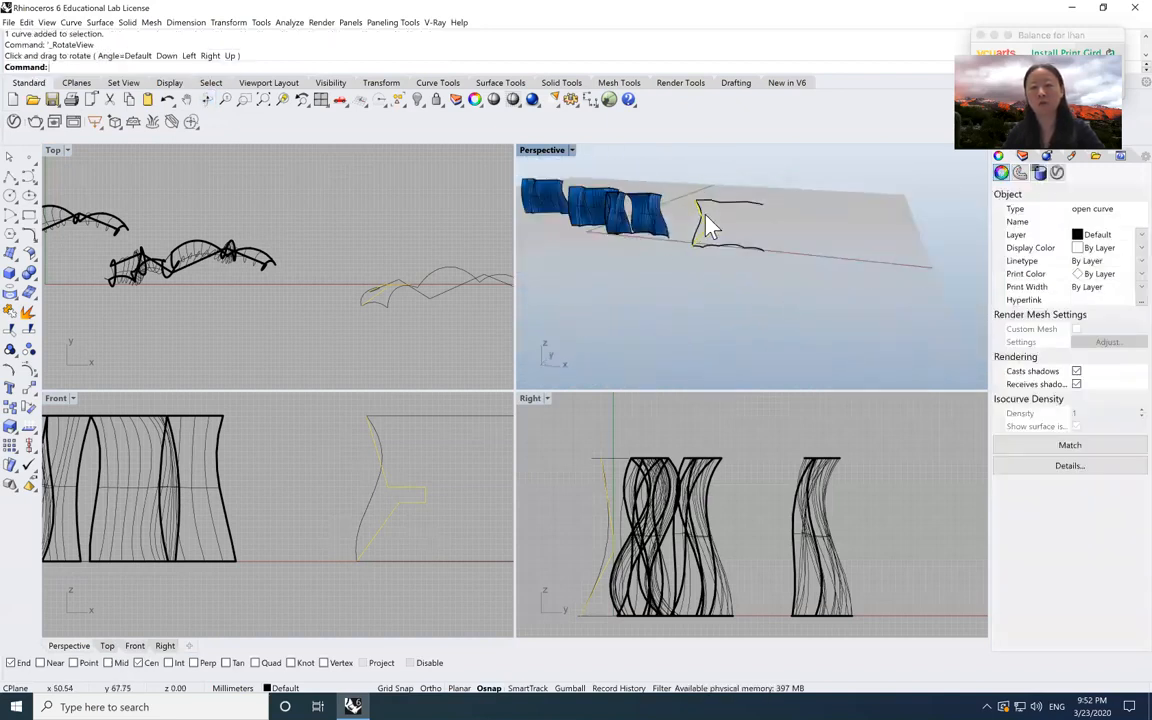
scroll(372, 308, "up", 4)
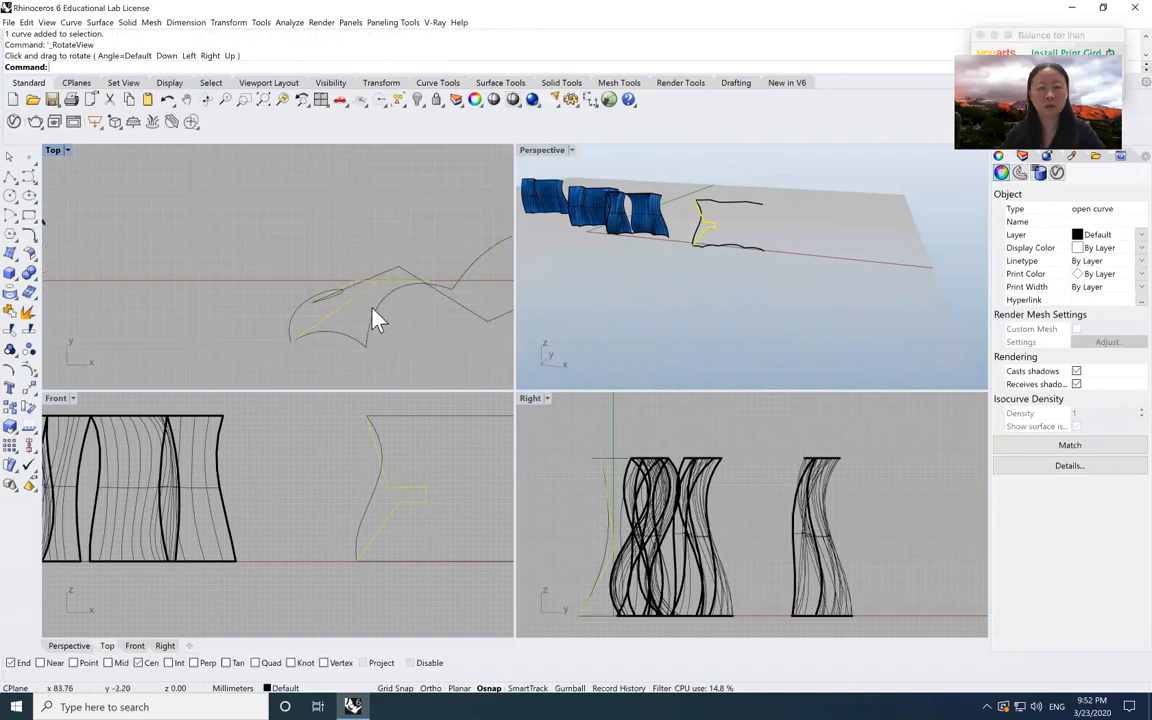
- Try to rotate the stepped polyline about a picked center near its projection in the Top view
left_click(385, 305)
left_click(369, 303)
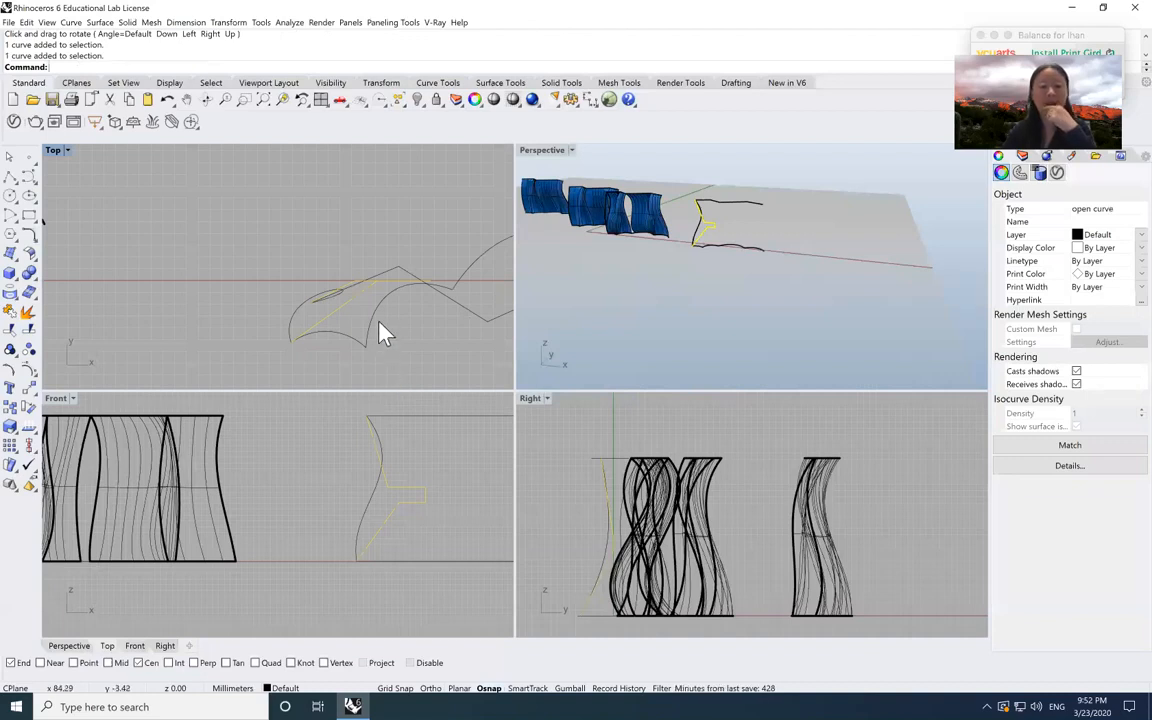
left_click(28, 406)
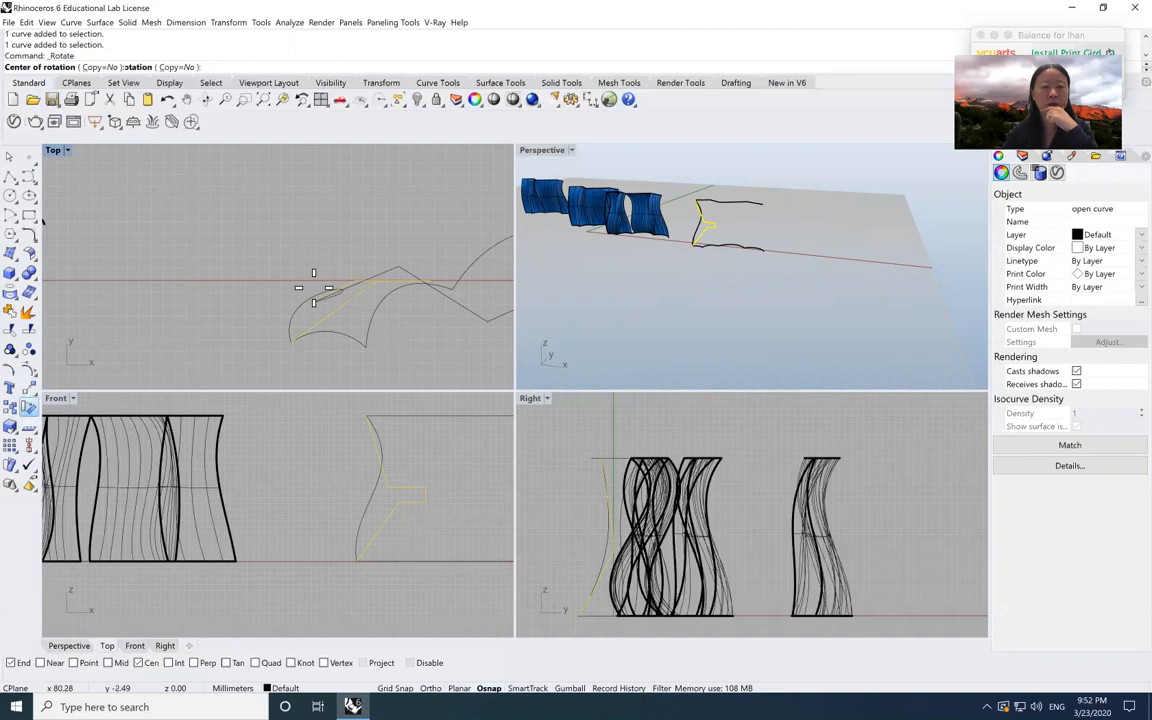
left_click(313, 285)
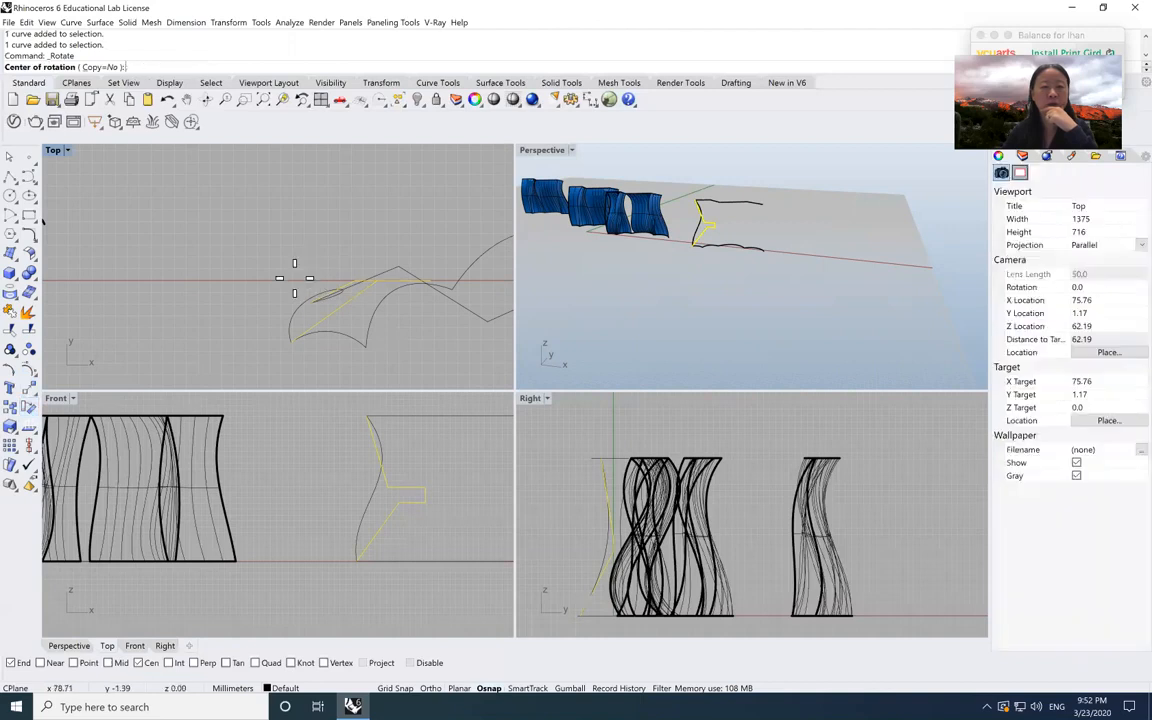
left_click(408, 213)
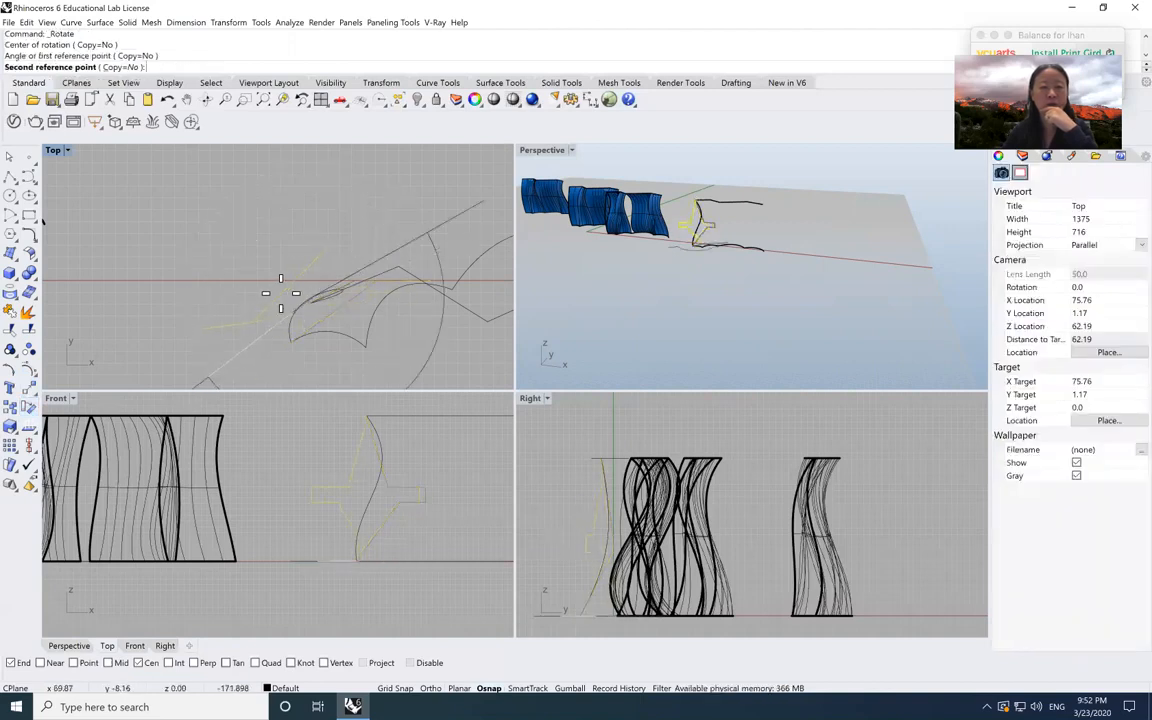
left_click(330, 328)
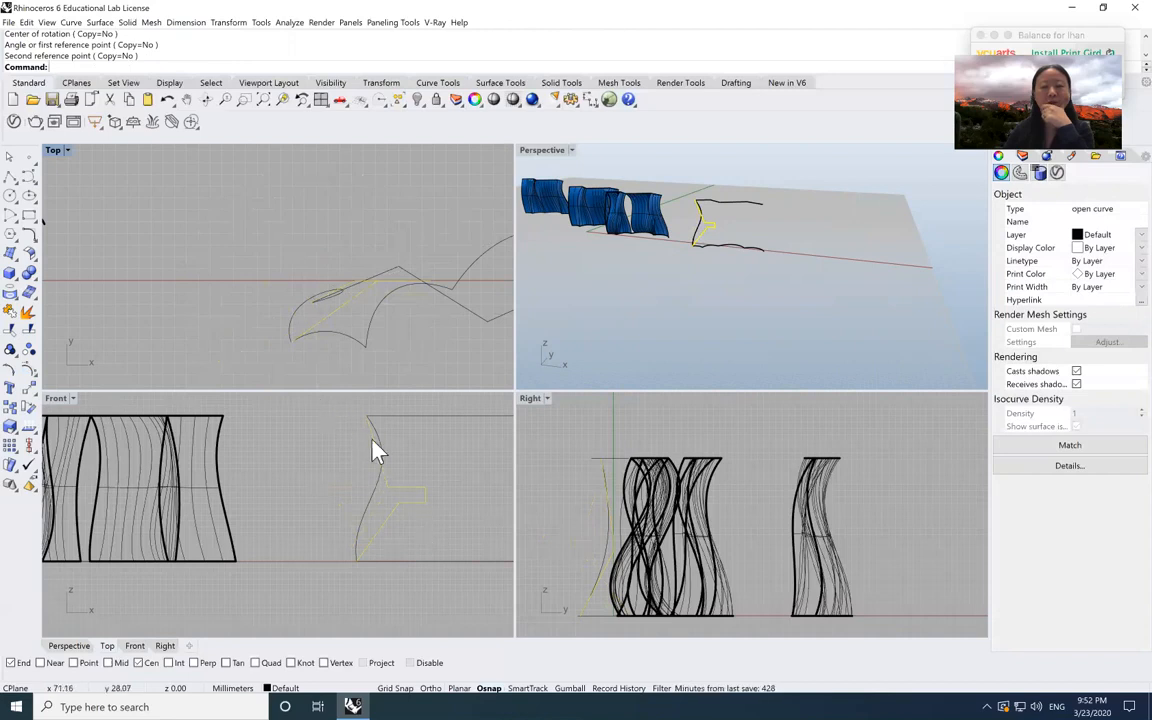
- Select the stepped polyline in the Front view and move it horizontally away, clear of the copied curves
scroll(313, 500, "down", 5)
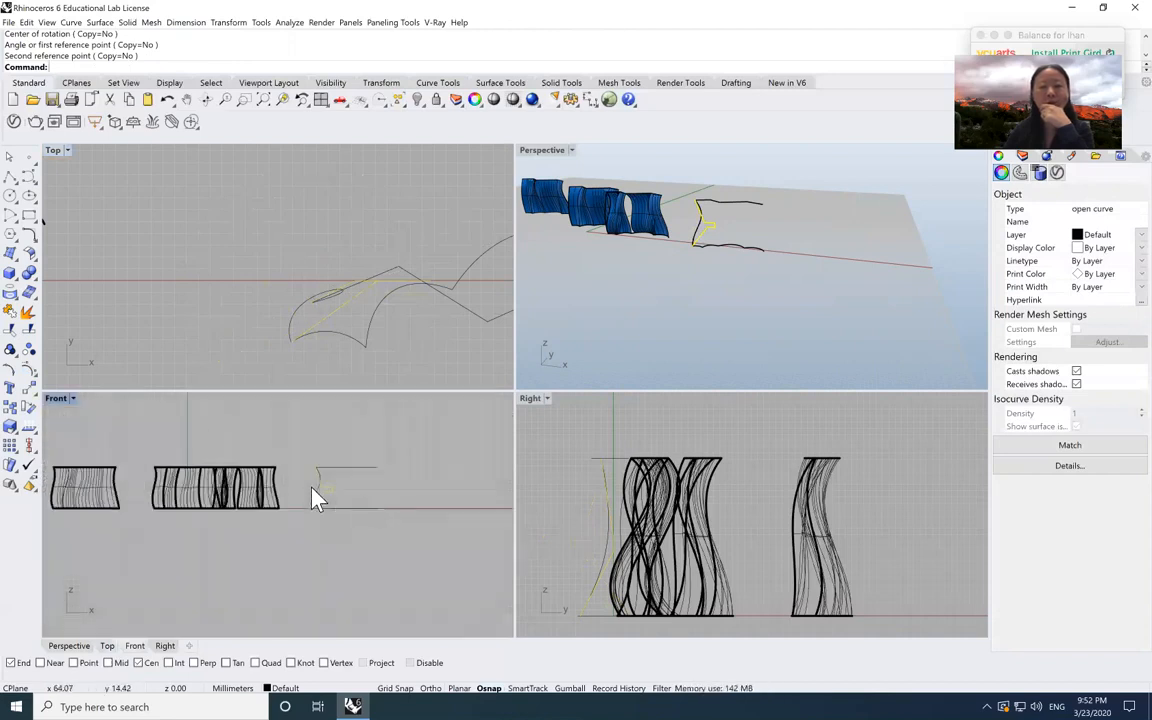
left_click(336, 503)
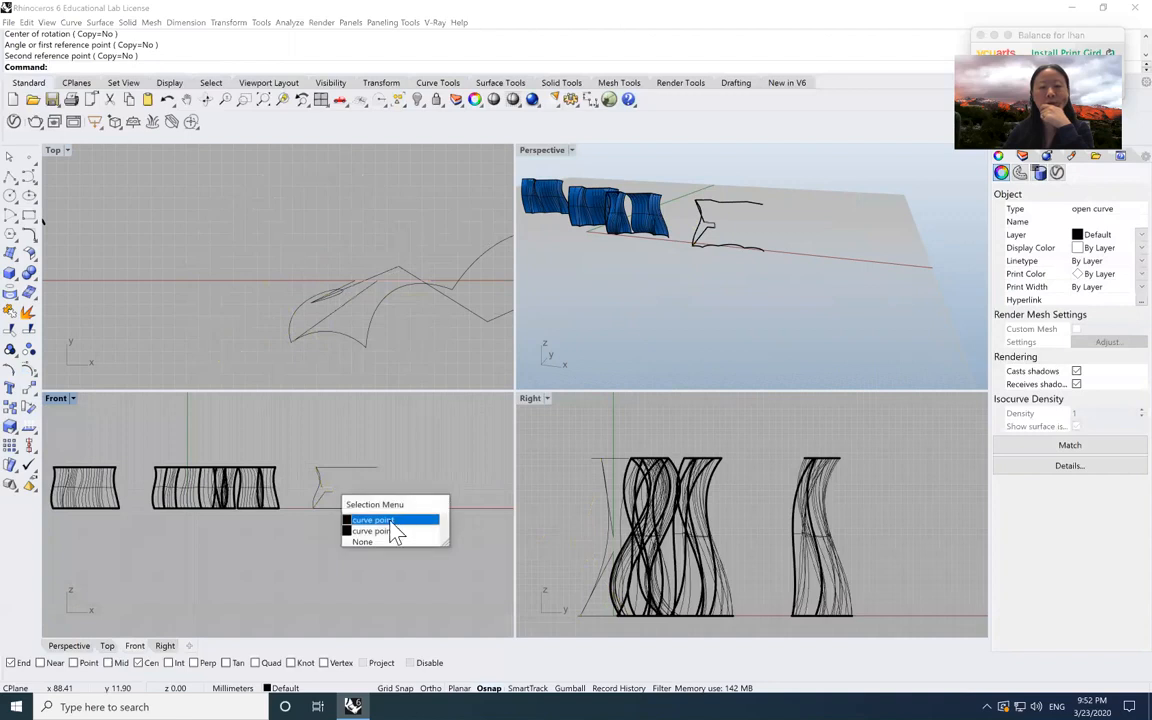
left_click(386, 520)
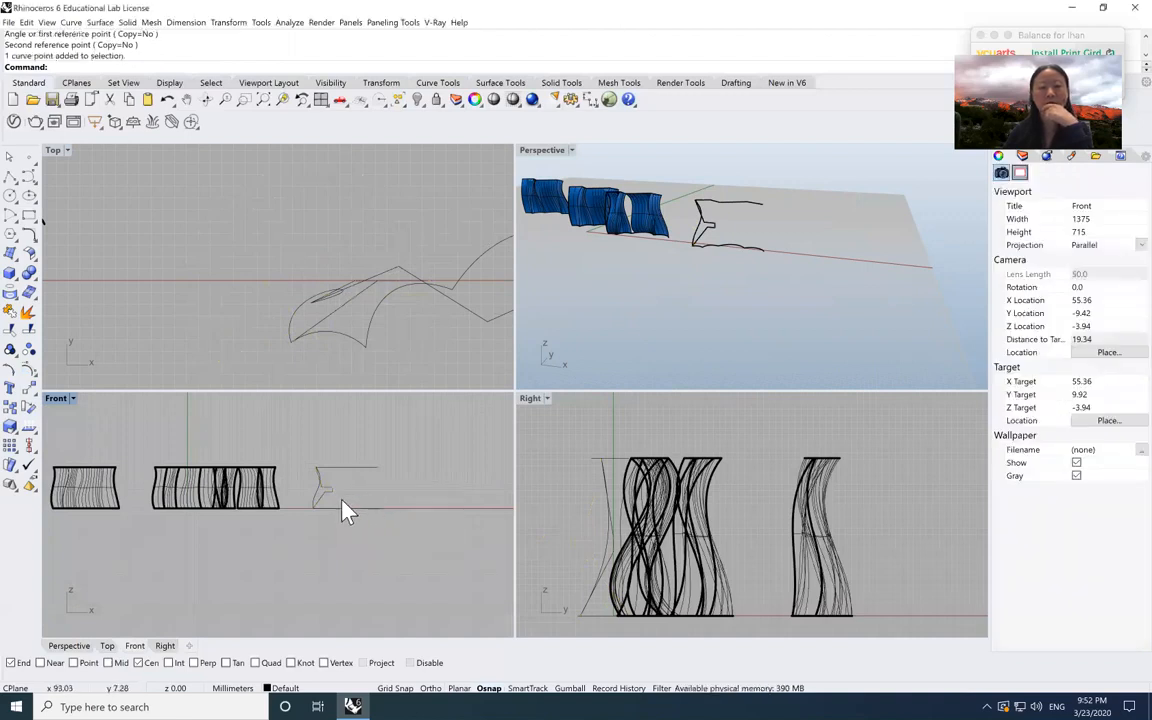
left_click(328, 490)
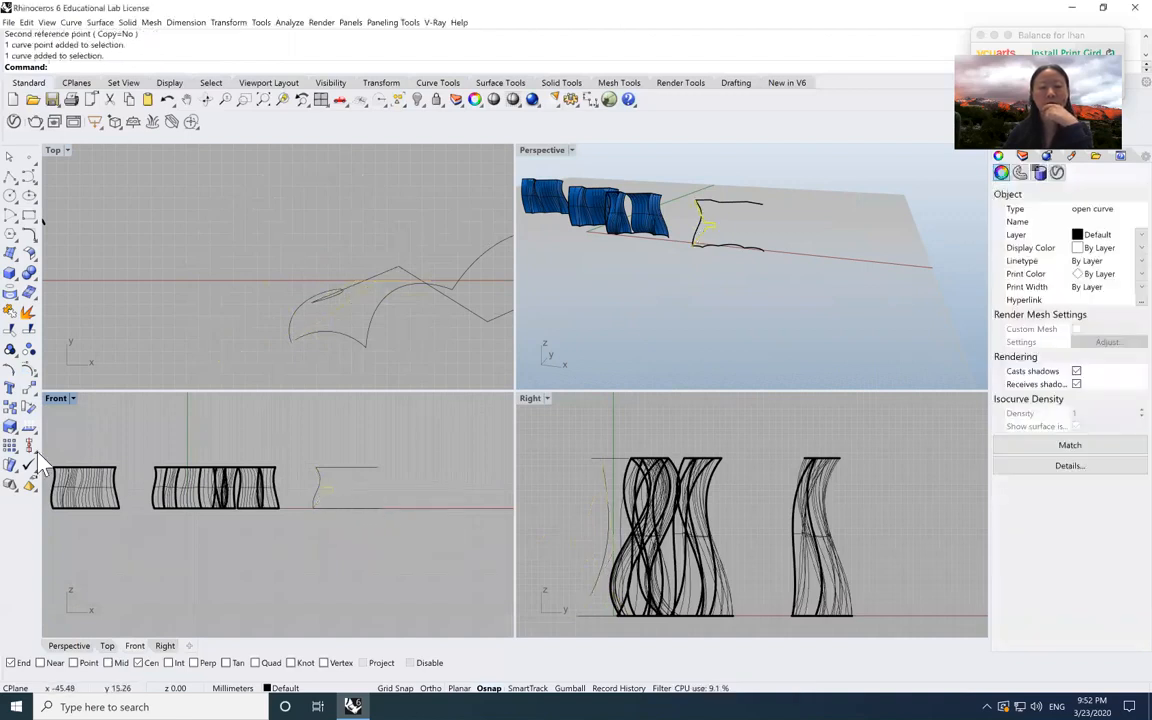
left_click(28, 387)
left_click(362, 425)
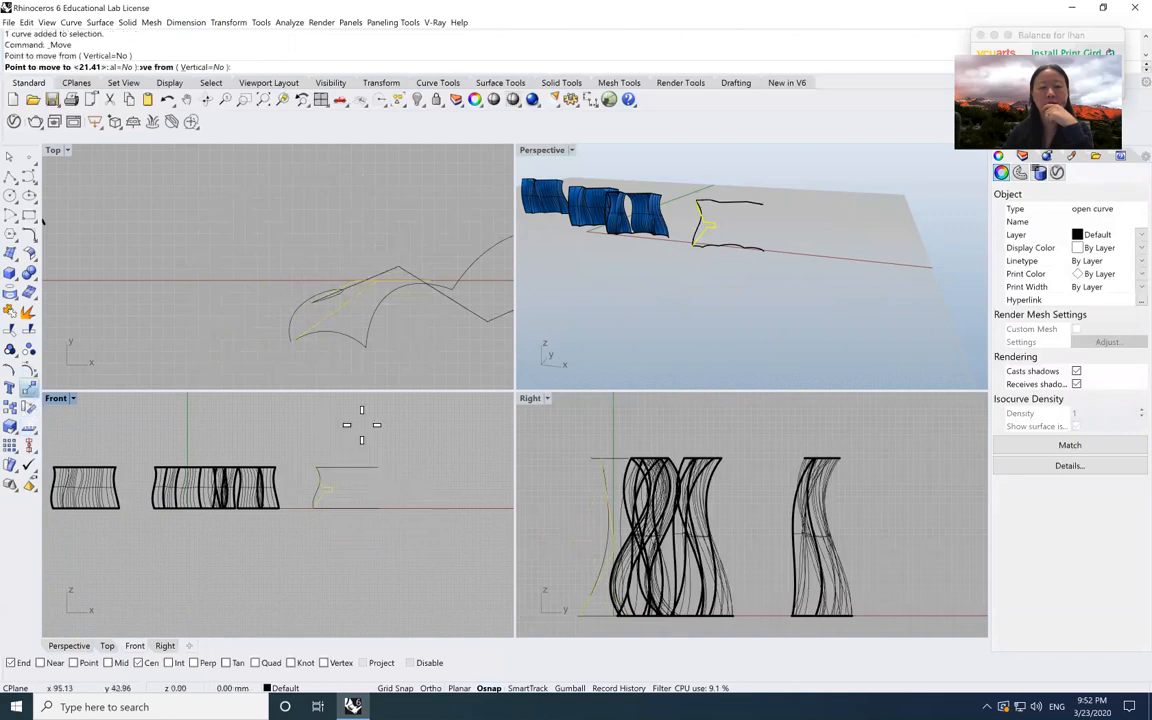
left_click(460, 427)
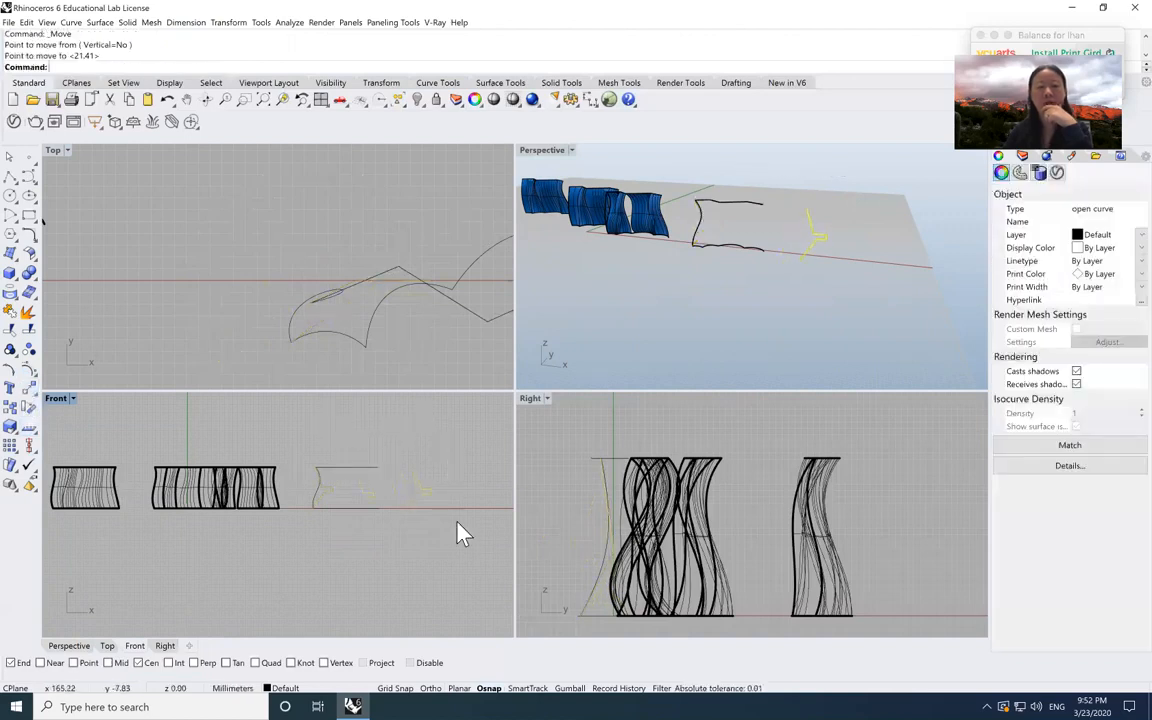
- Examine the moved stepped polyline and the S-shaped curve in the Front and Top views, comparing whether each lies in one plane
scroll(450, 527, "up", 4)
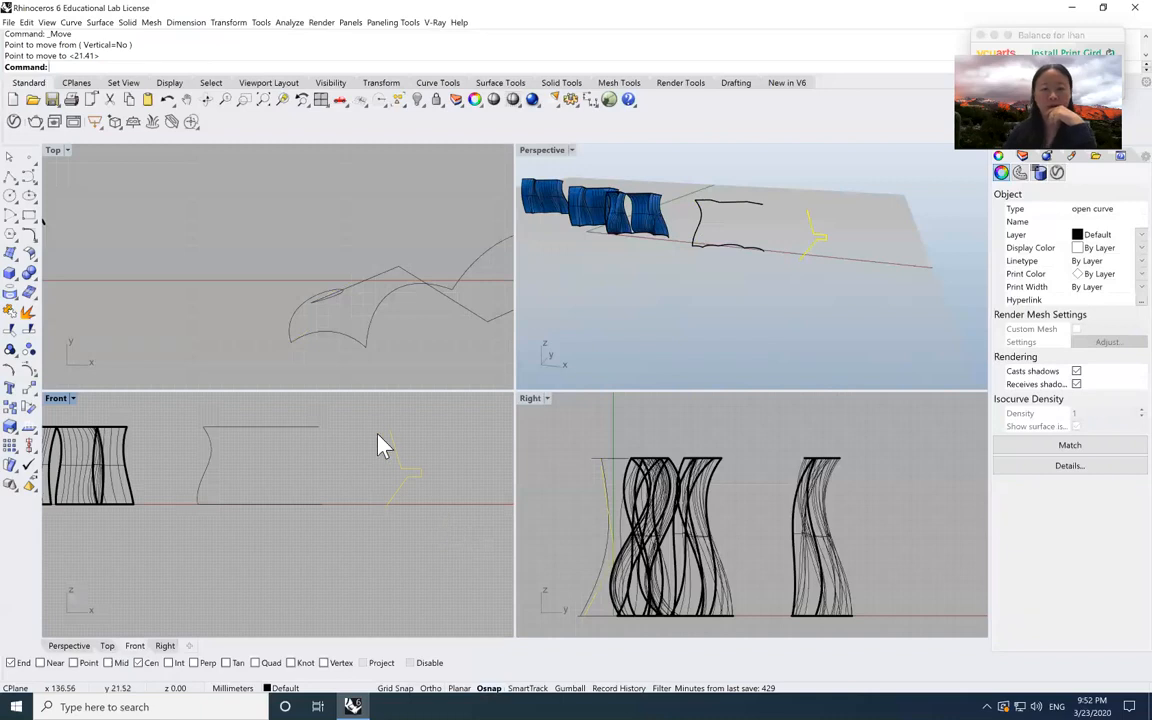
left_click_drag(375, 425, 457, 548)
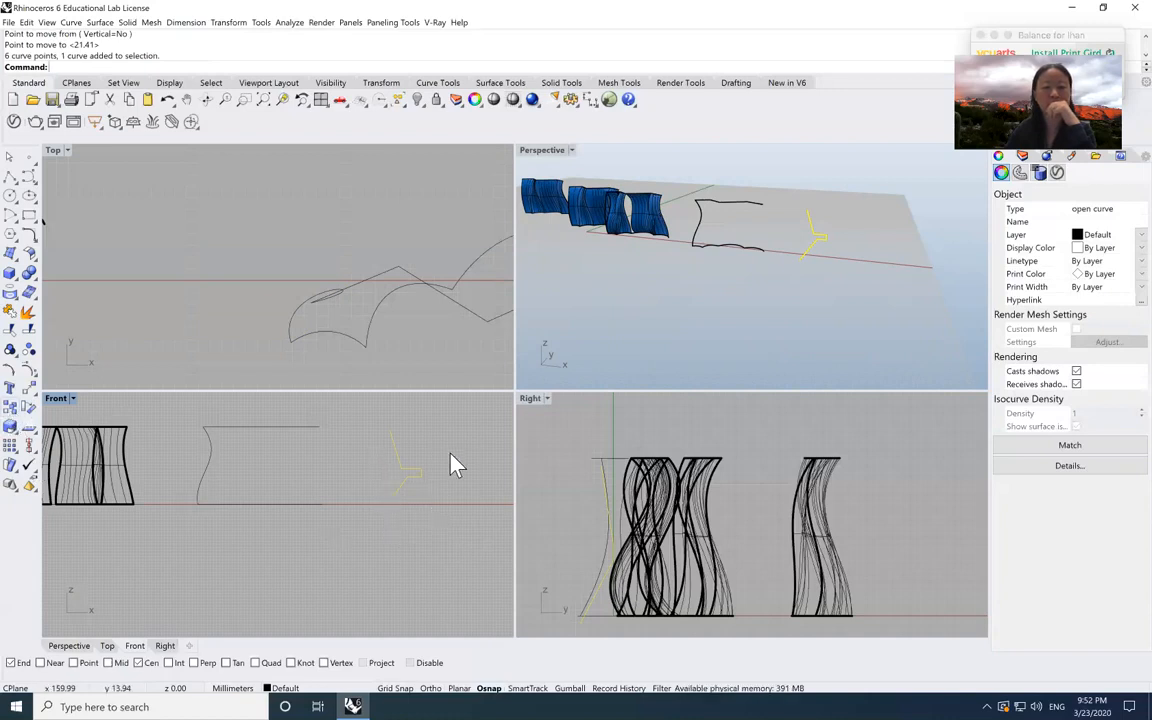
scroll(442, 455, "down", 4)
scroll(317, 291, "down", 6)
scroll(321, 294, "up", 6)
scroll(315, 305, "up", 3)
left_click(305, 303)
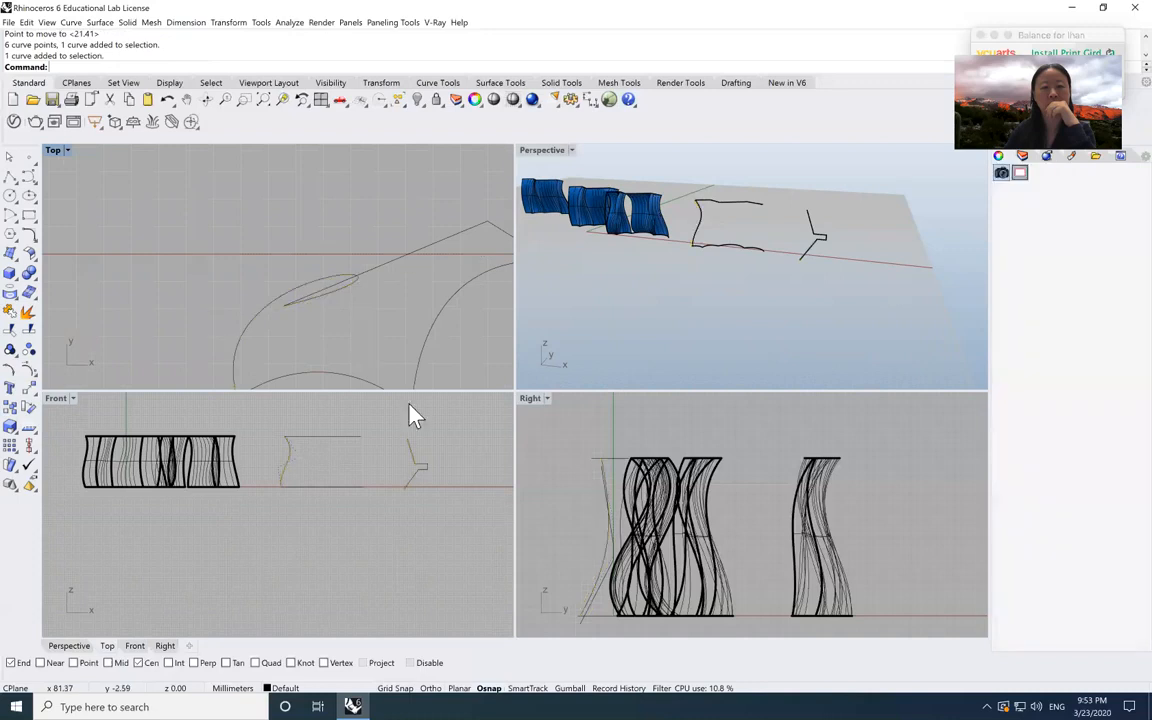
left_click(407, 448)
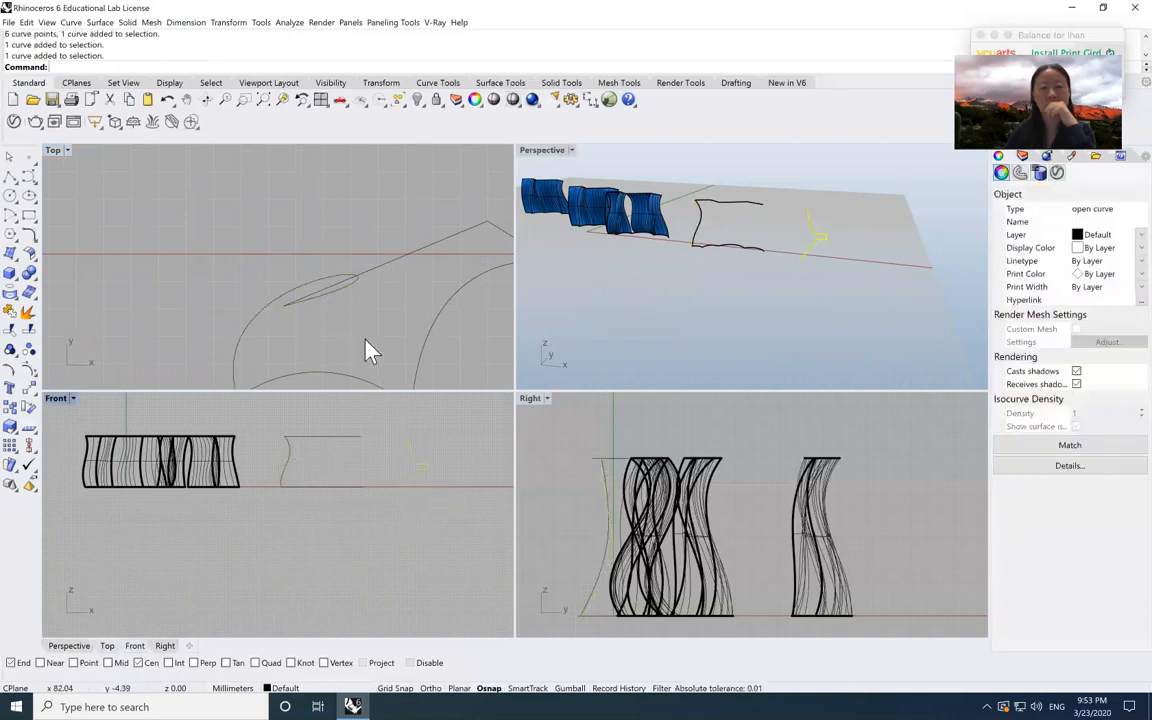
scroll(330, 290, "up", 8)
middle_click(328, 290)
left_click(233, 341)
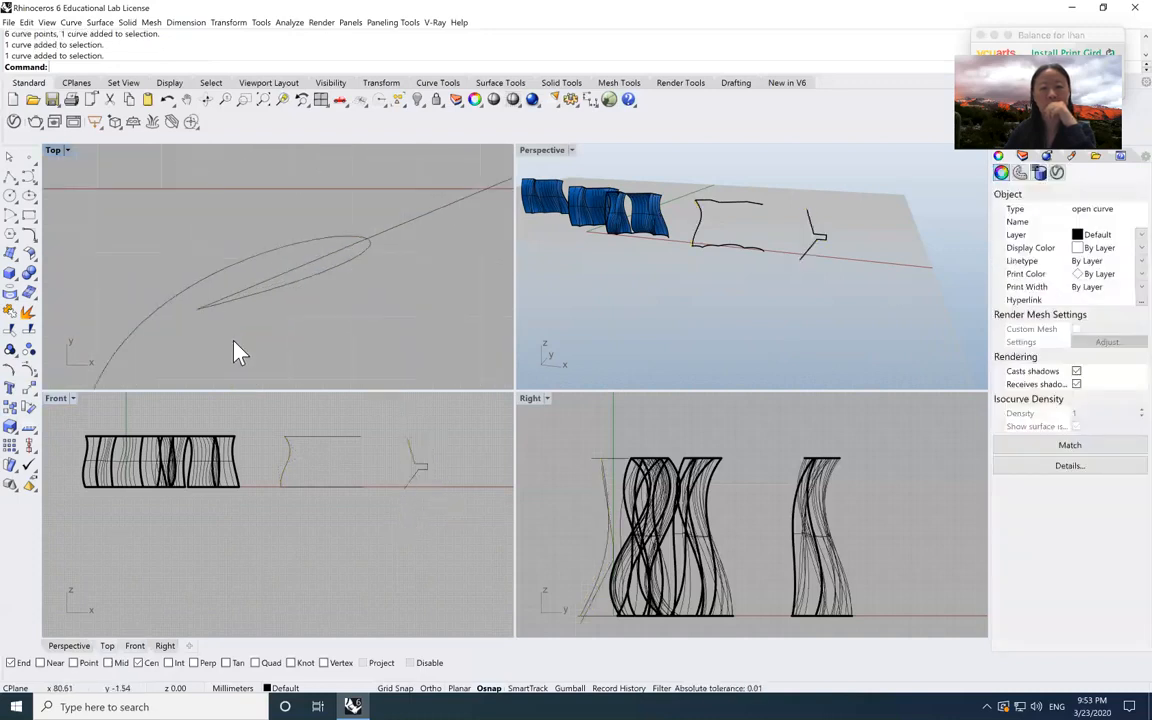
scroll(240, 337, "down", 10)
scroll(245, 340, "down", 5)
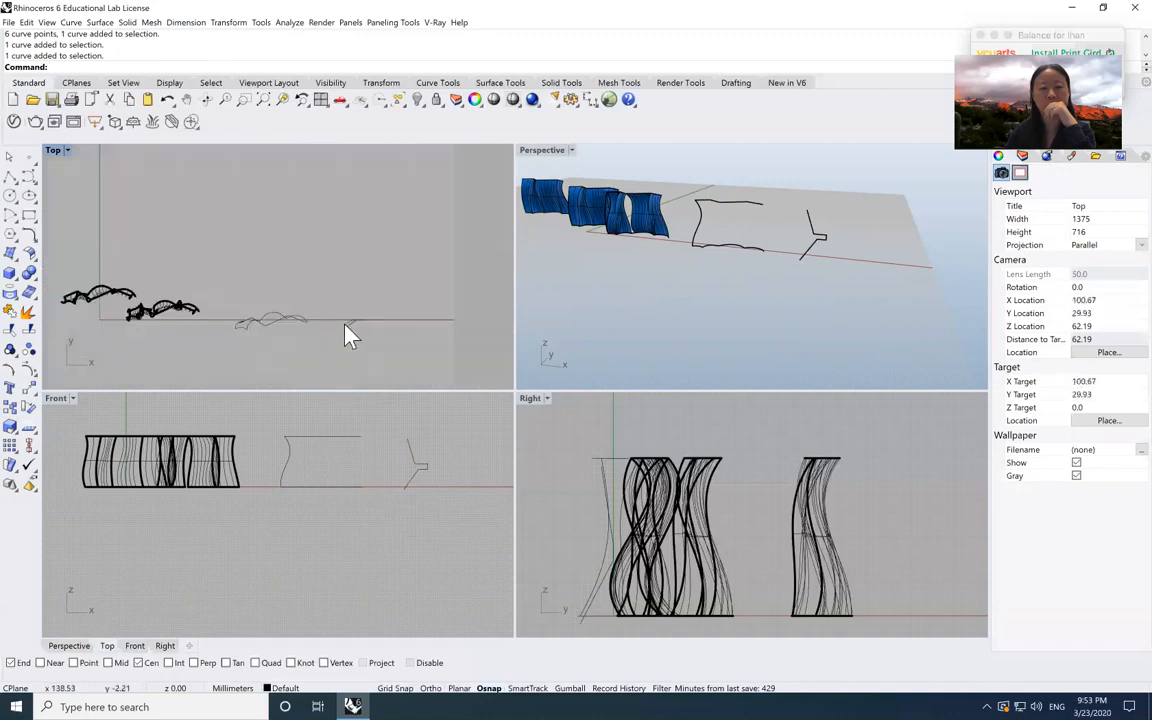
scroll(345, 330, "up", 6)
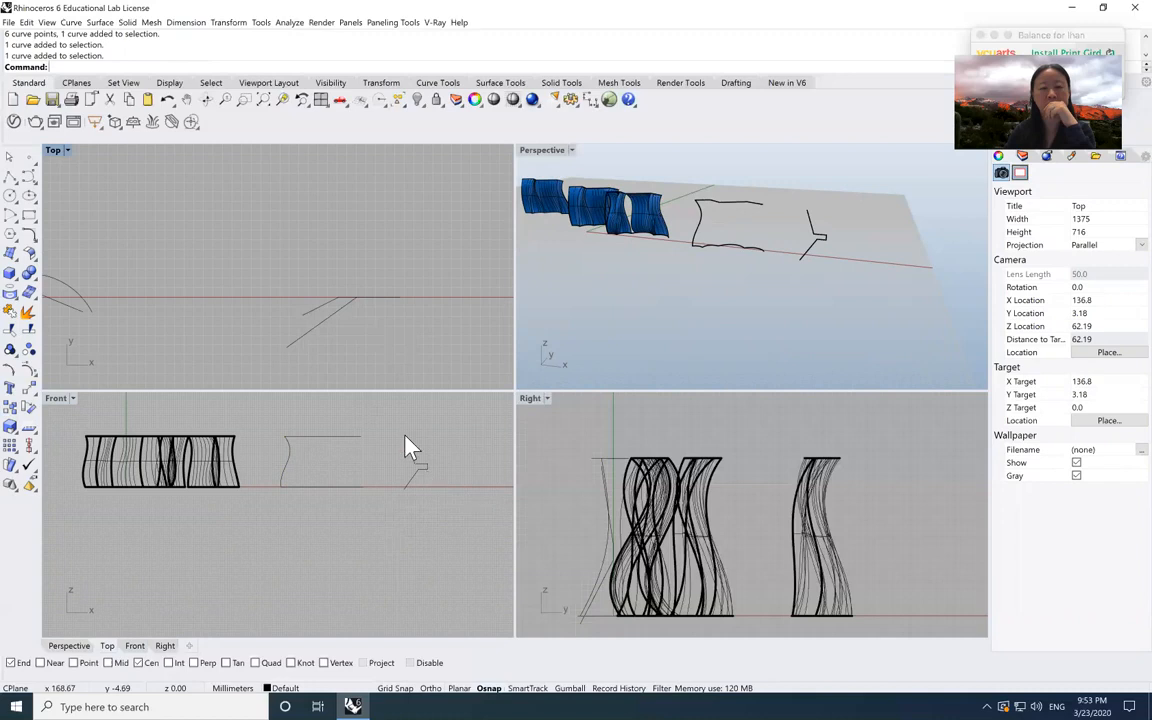
- Flatten the stepped polyline with SetPt, setting only Y aligned to World, at a location just below the X axis in the Top view
left_click_drag(391, 424, 455, 523)
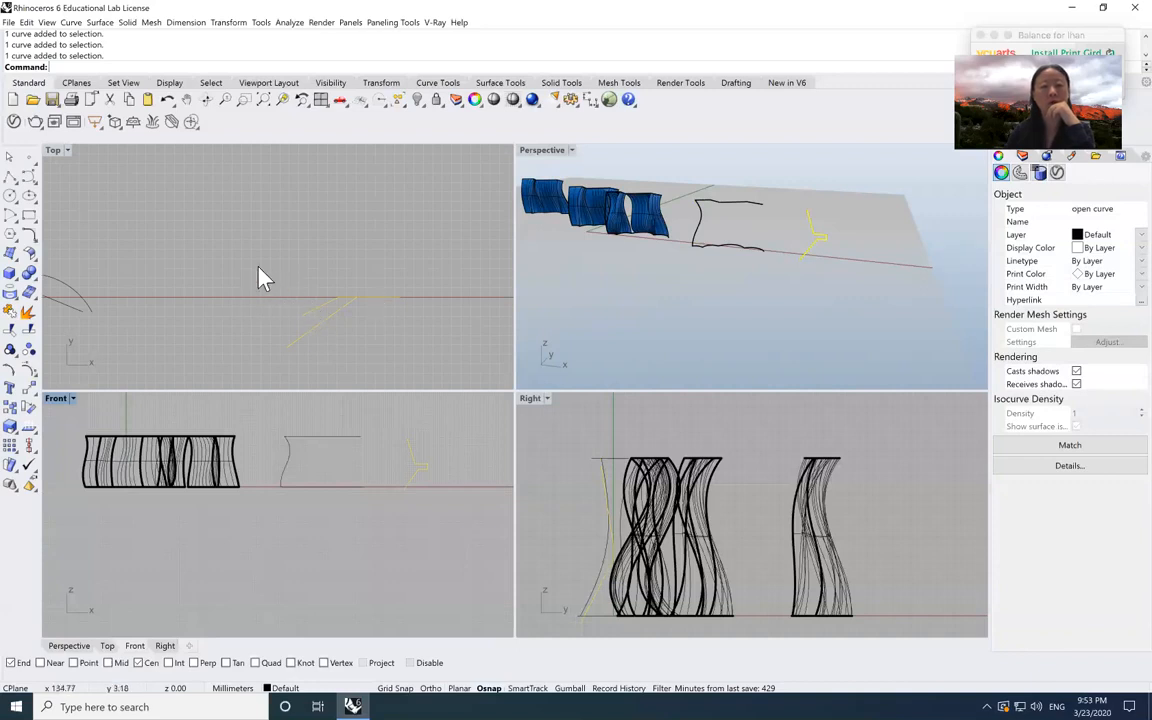
type("SetP")
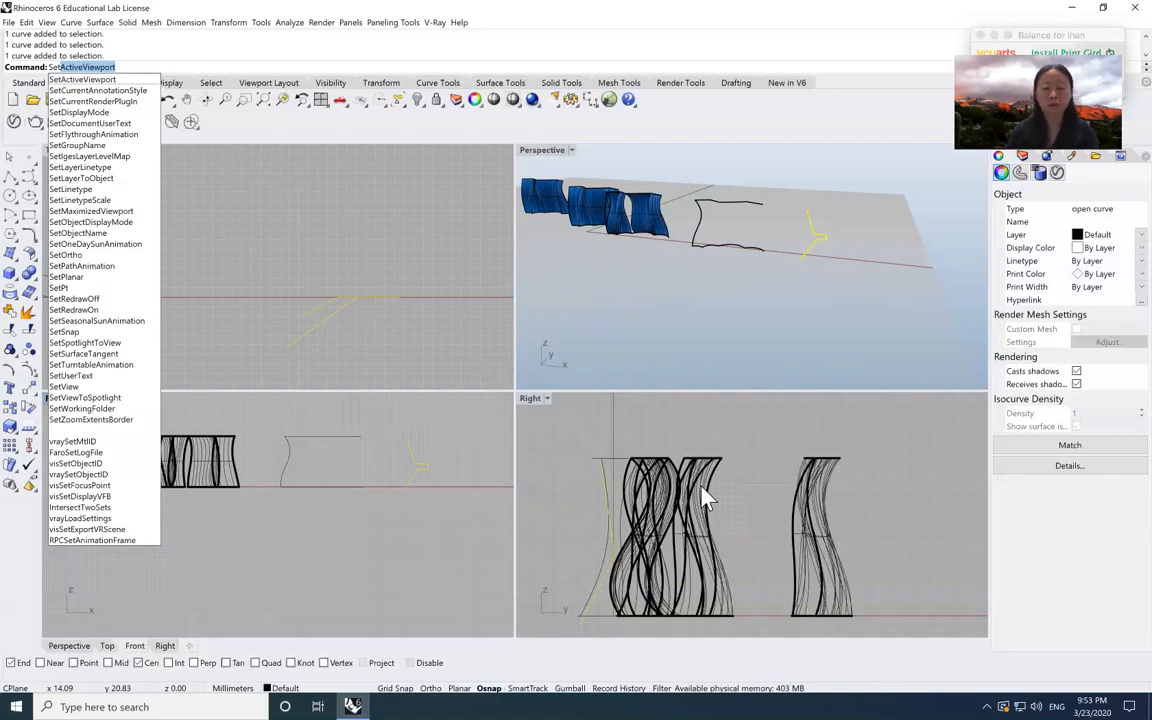
type("t")
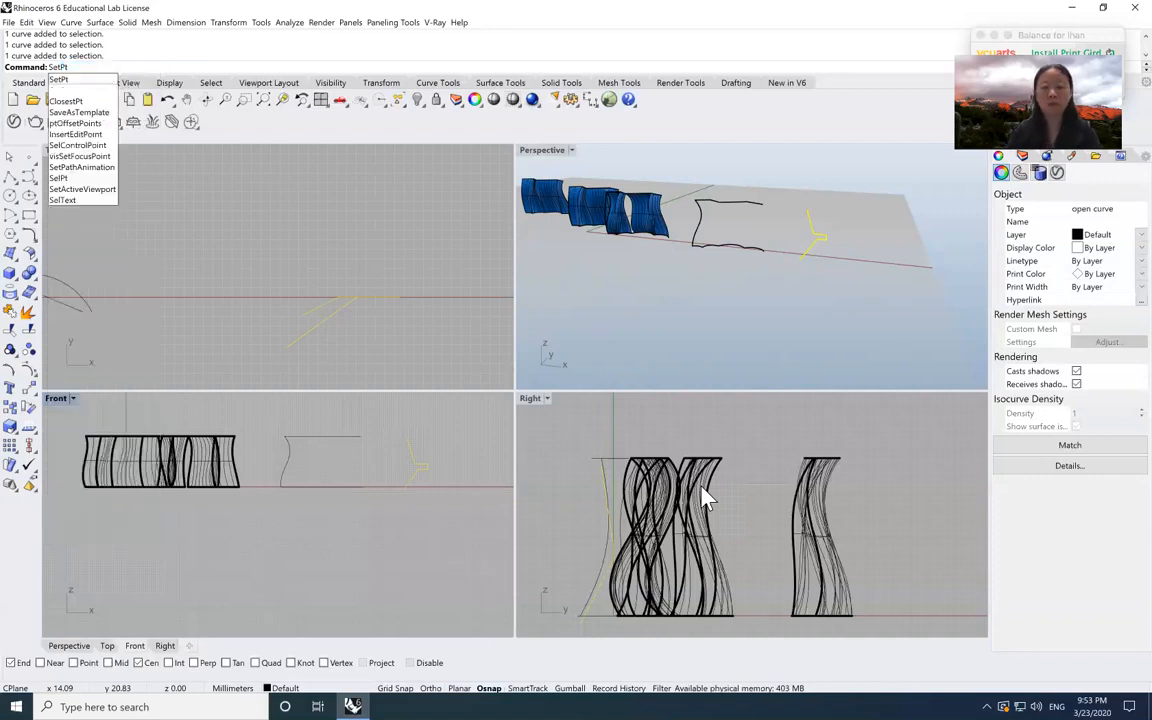
key("Return")
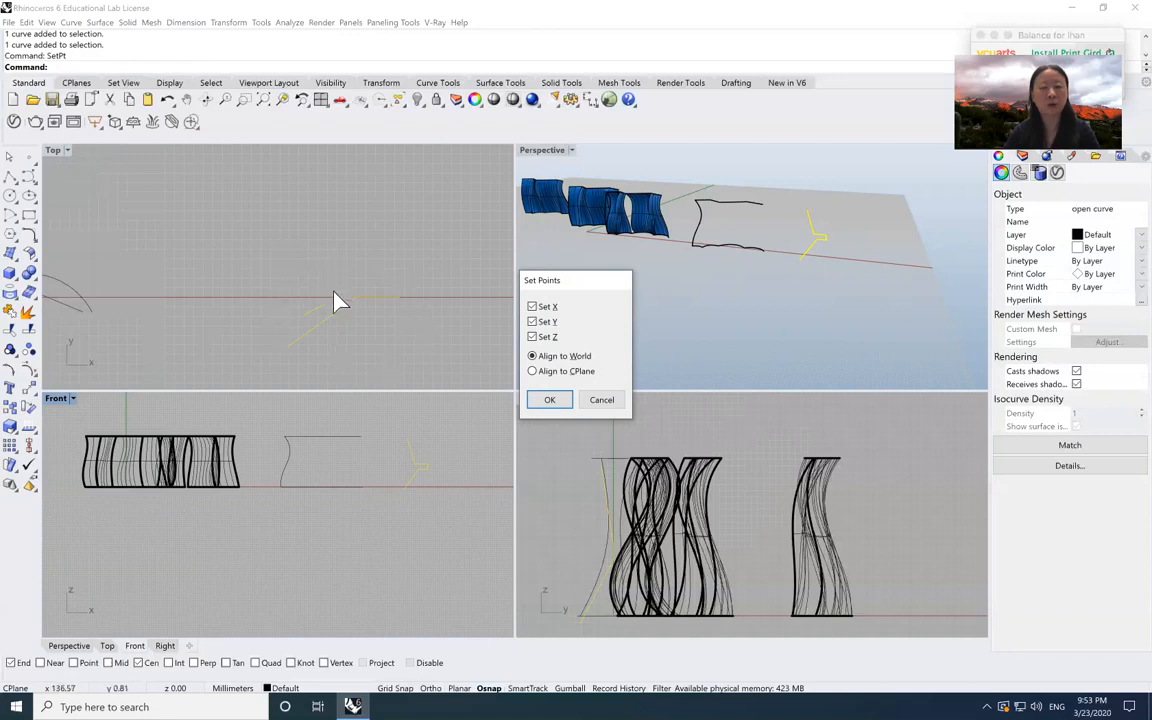
left_click(533, 337)
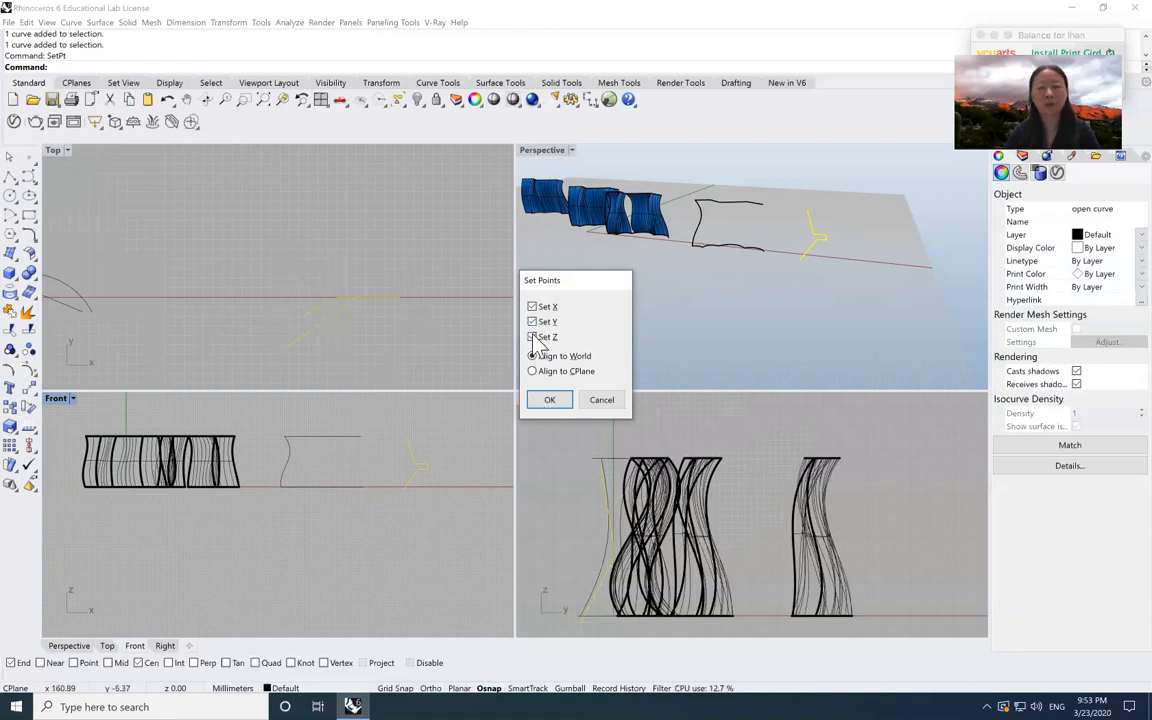
left_click(533, 322)
left_click(533, 321)
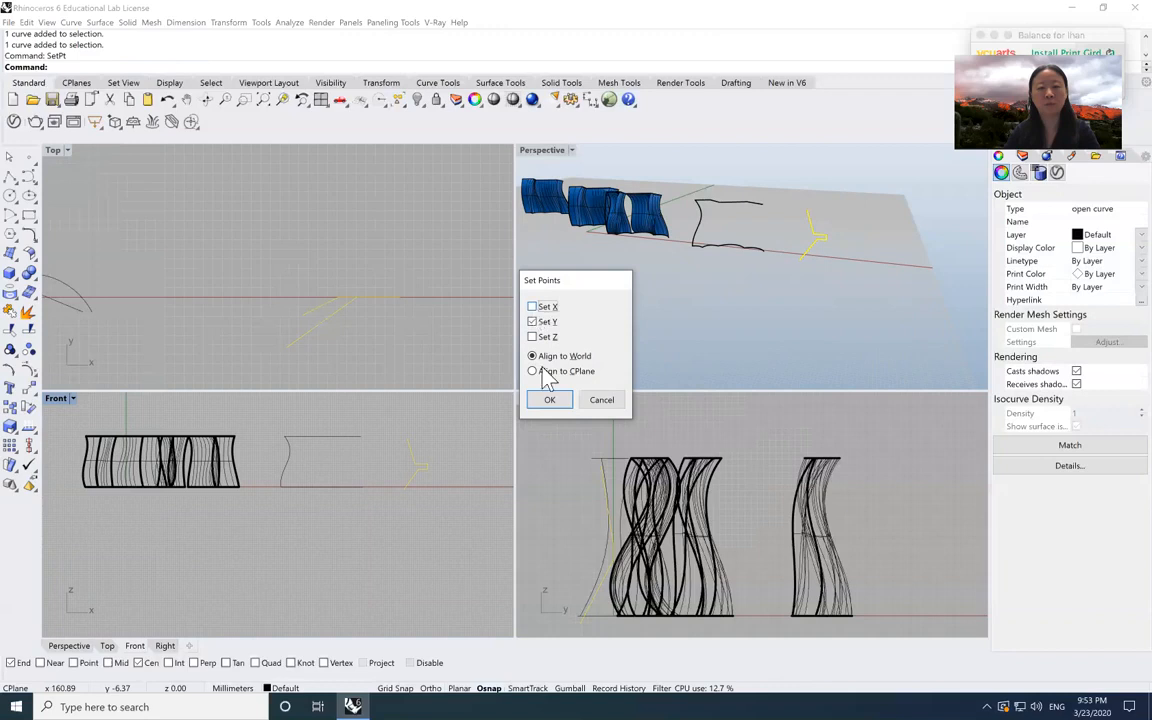
left_click(551, 401)
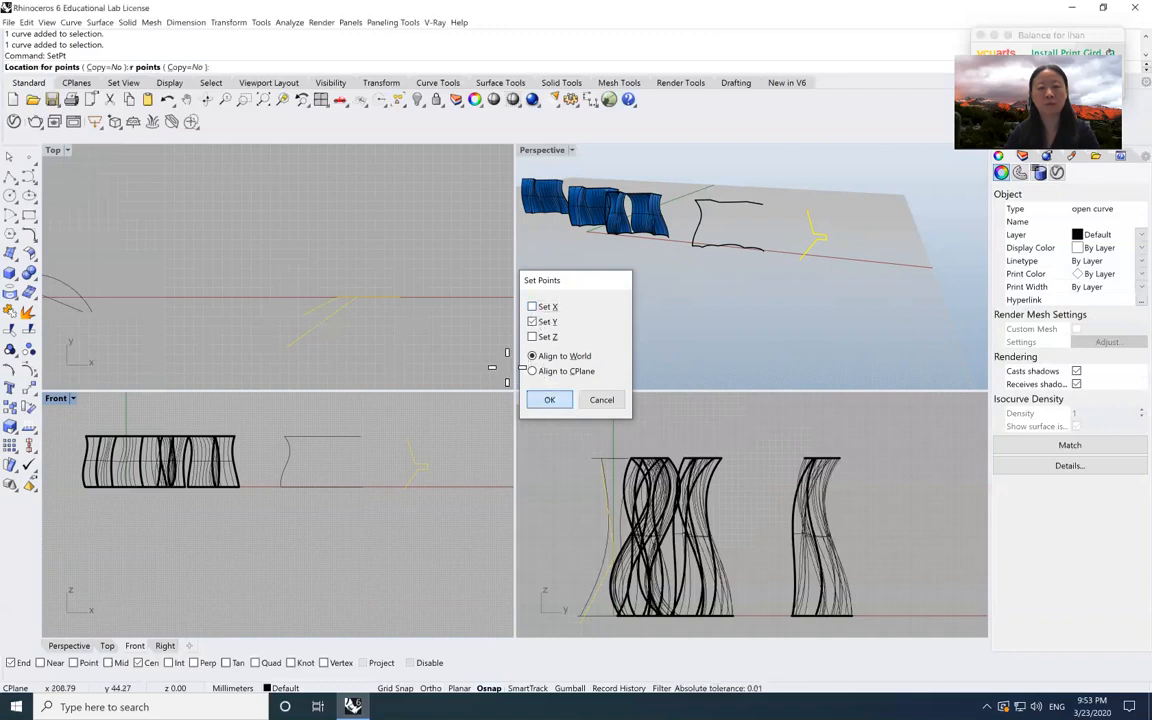
left_click(366, 321)
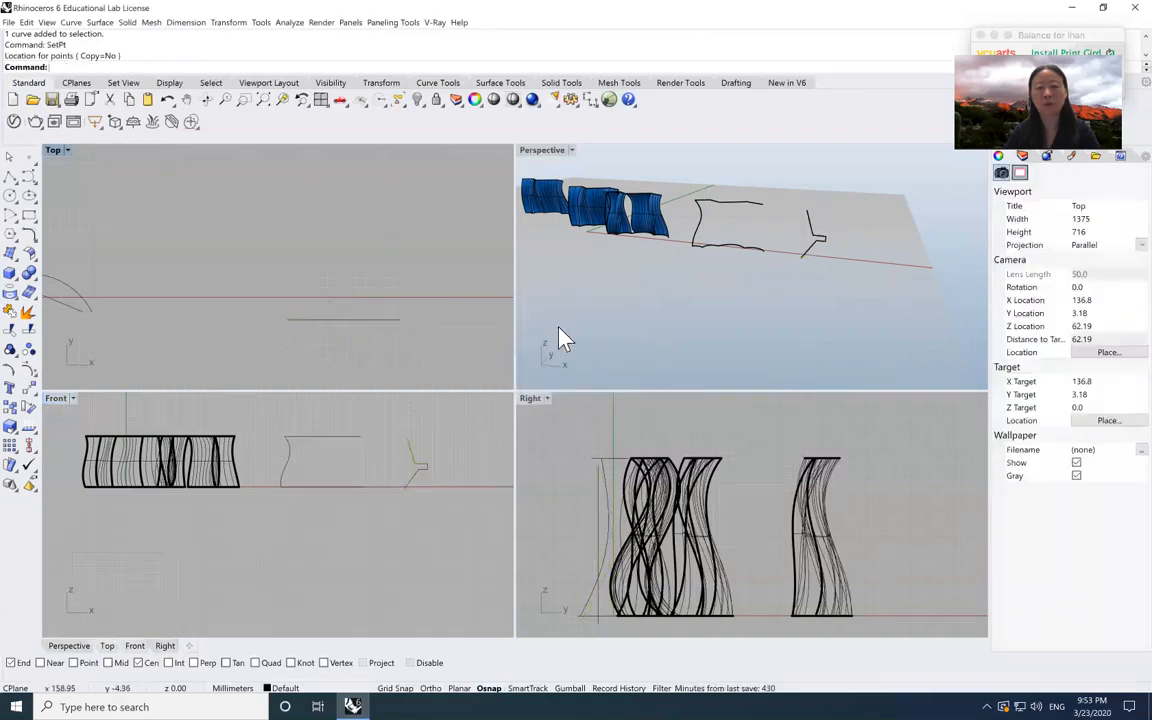
- Move the flattened polyline about 60.9 mm back in the Front view, snapping its upper end to the upper end of the S-shaped curve
left_click(420, 465)
left_click(338, 349)
left_click_drag(262, 296, 430, 347)
left_click(422, 361)
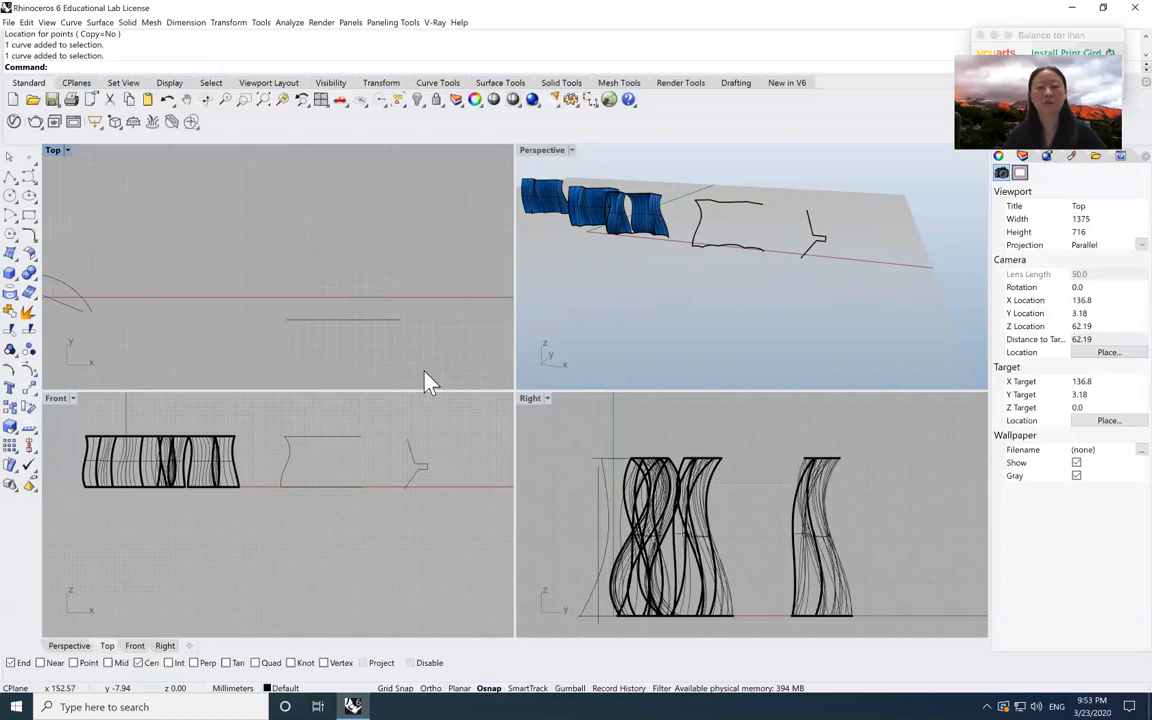
left_click(404, 456)
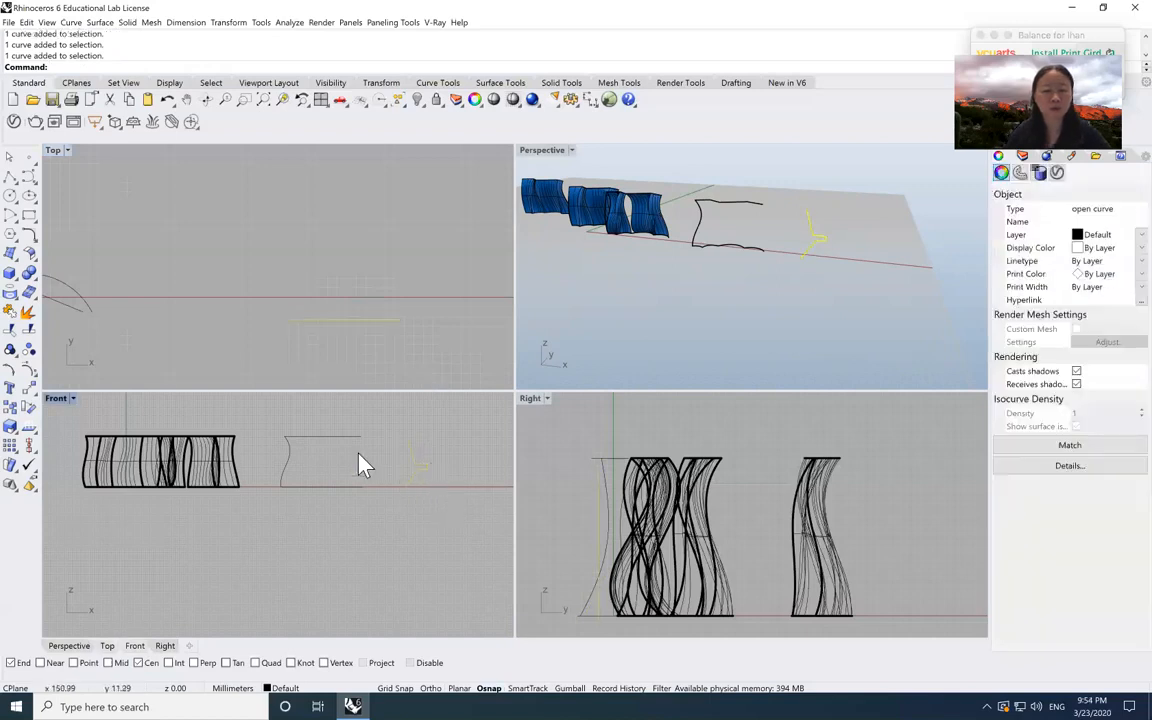
left_click(28, 388)
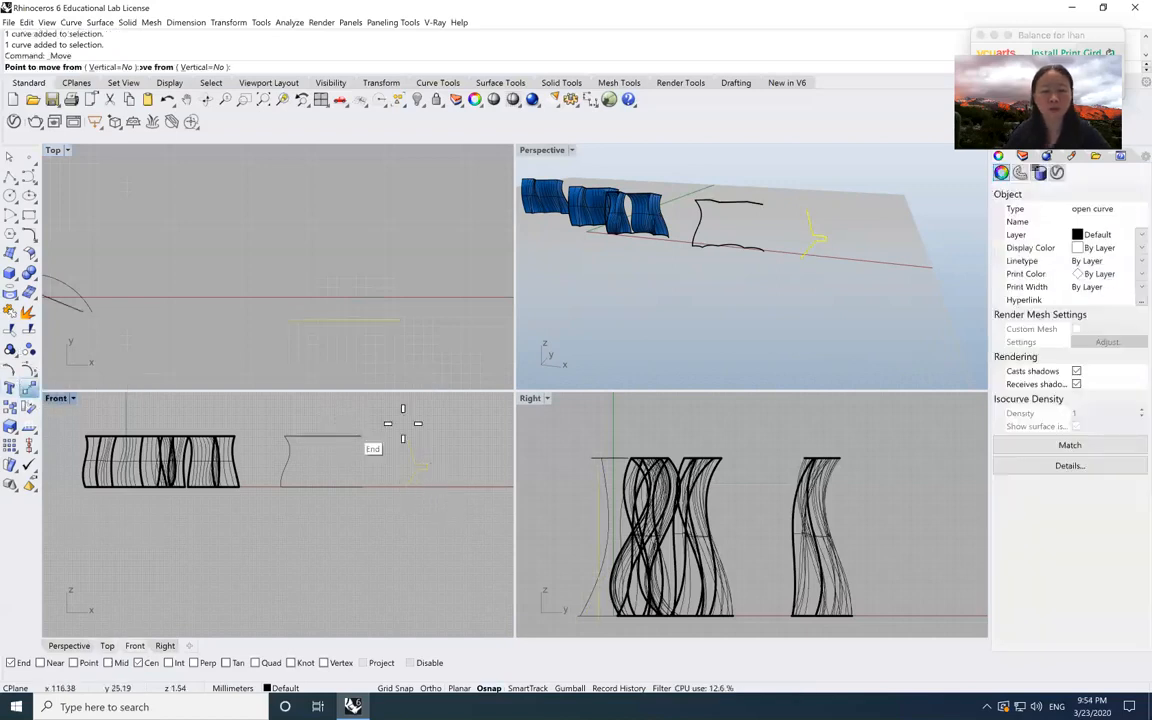
left_click(385, 421)
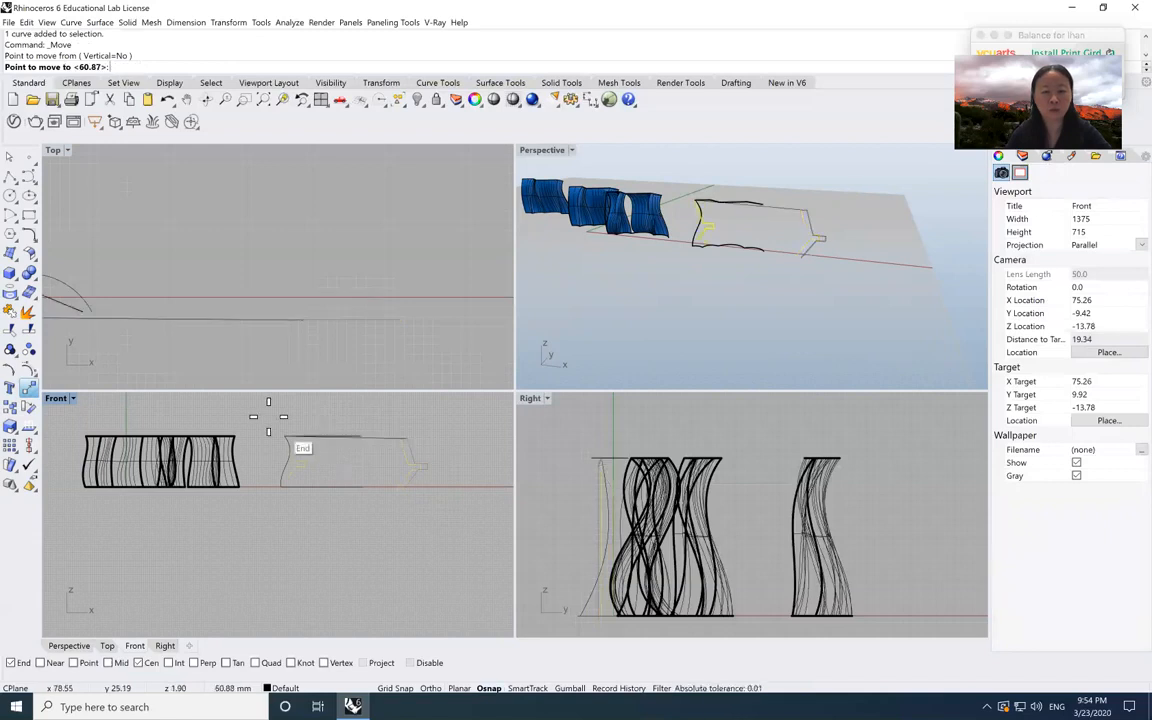
left_click(286, 443)
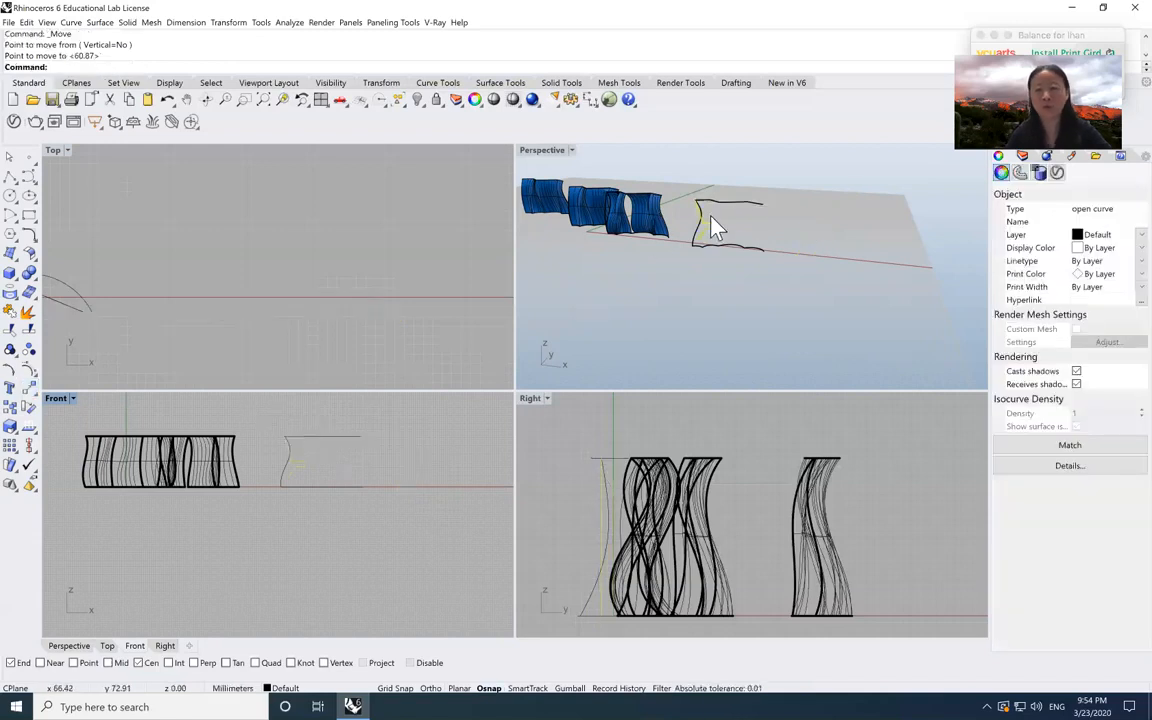
scroll(712, 226, "down", 3)
scroll(712, 226, "up", 6)
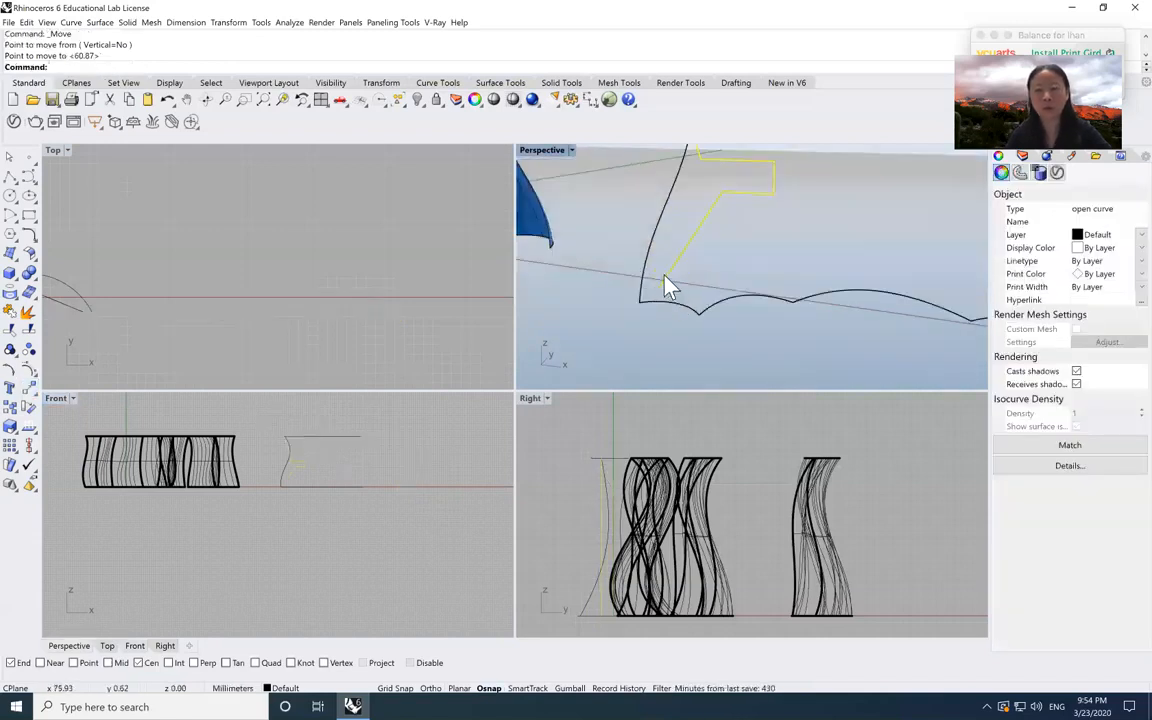
scroll(670, 310, "down", 3)
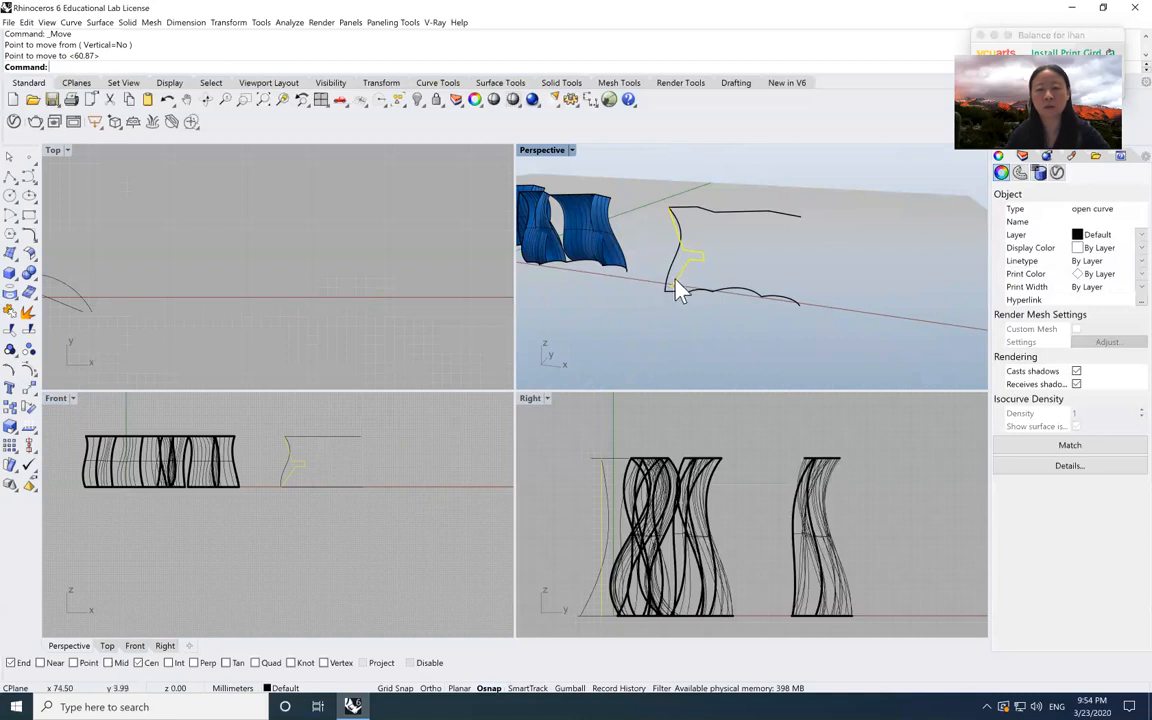
scroll(676, 290, "down", 2)
scroll(676, 290, "up", 4)
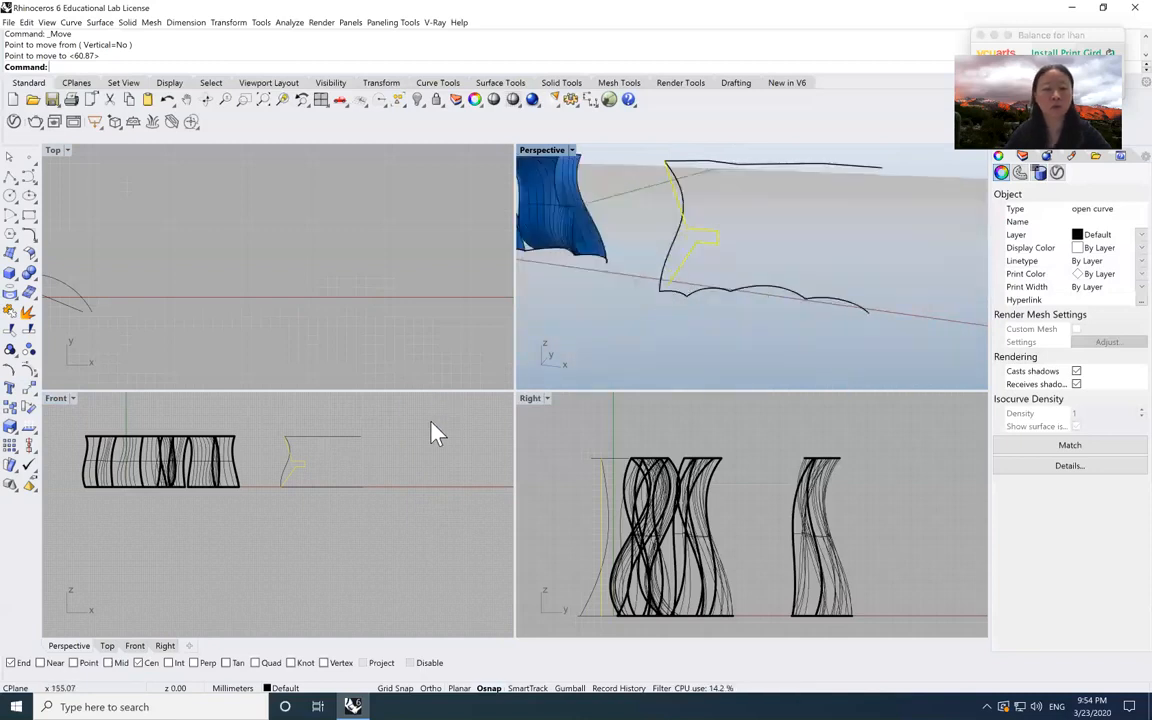
left_click(14, 258)
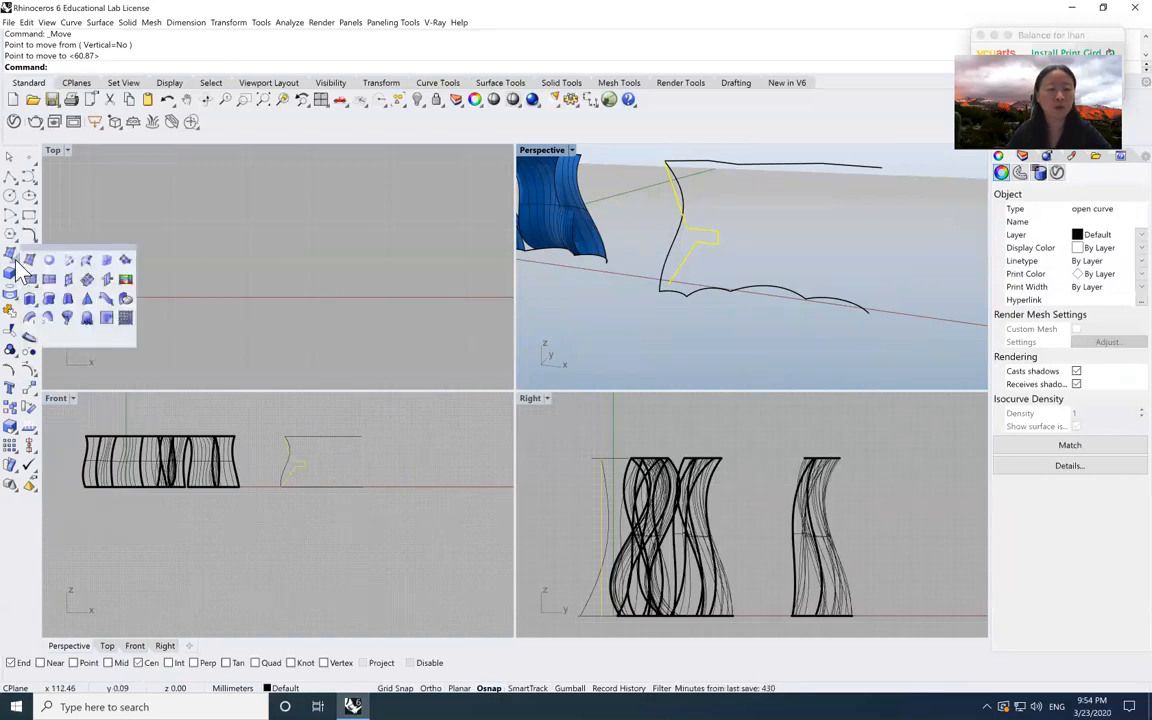
left_click(46, 319)
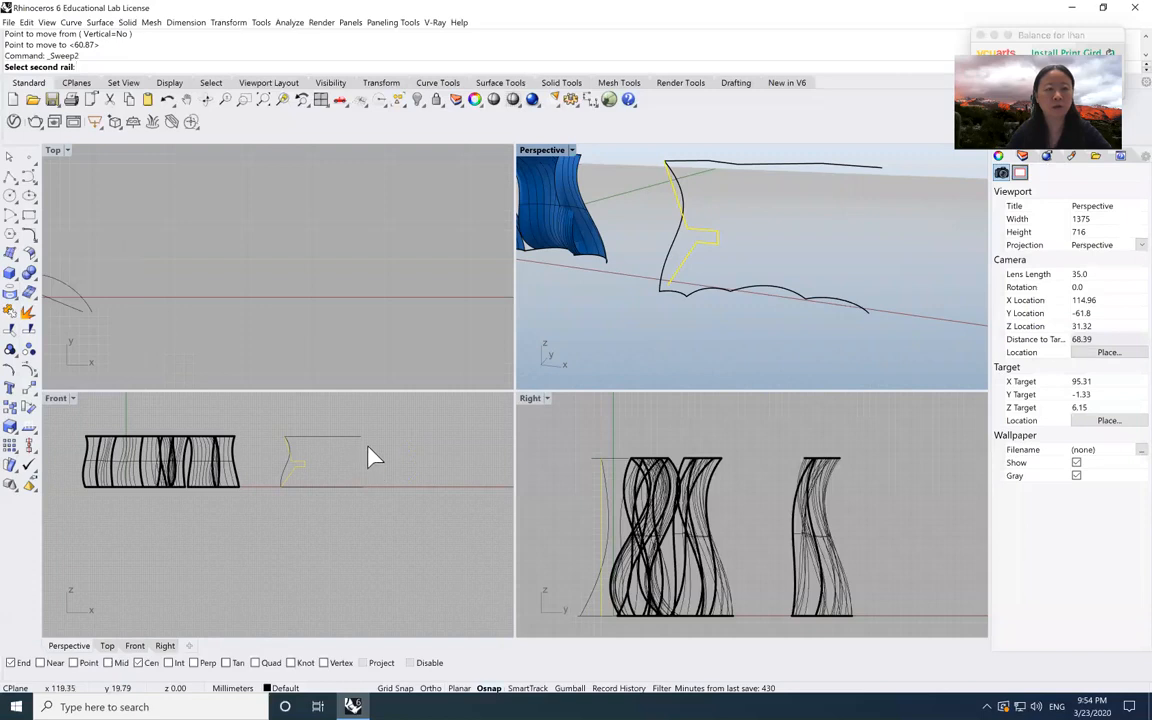
key("Escape")
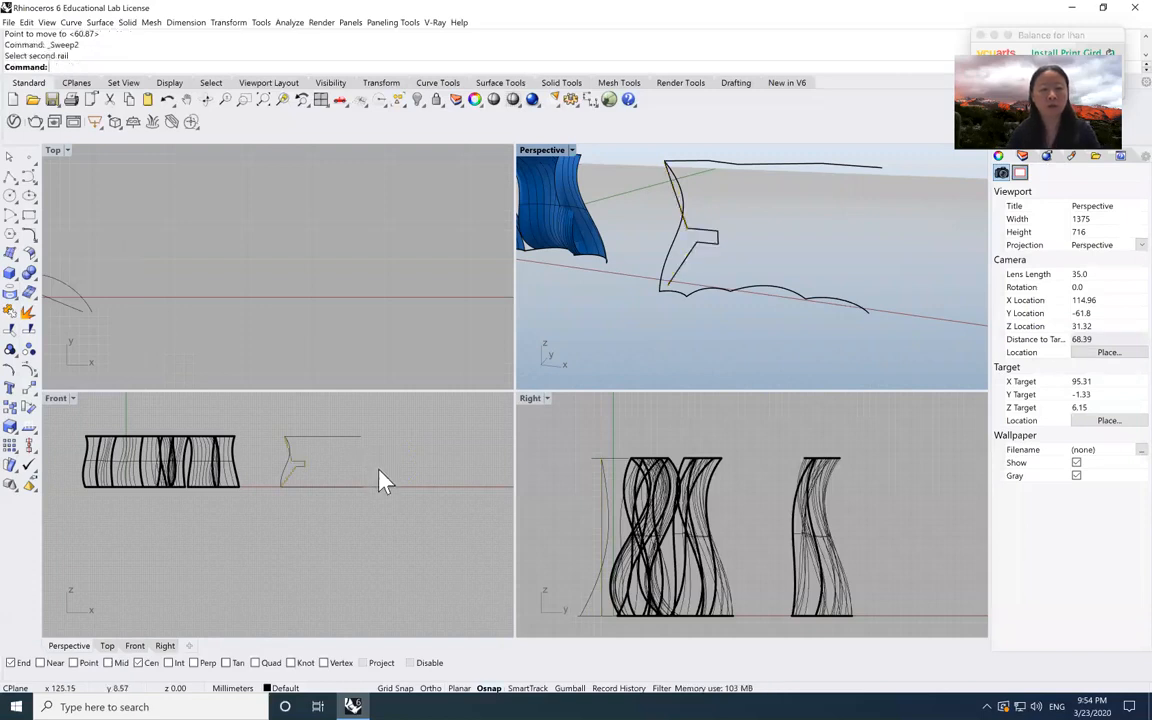
- Sweep the stepped polyline along two rails, the upper zigzag and lower scalloped curves, with Sweep2 and Do not change cross sections
right_click_drag(304, 448, 305, 446)
scroll(305, 445, "up", 10)
scroll(300, 460, "down", 8)
scroll(298, 465, "up", 3)
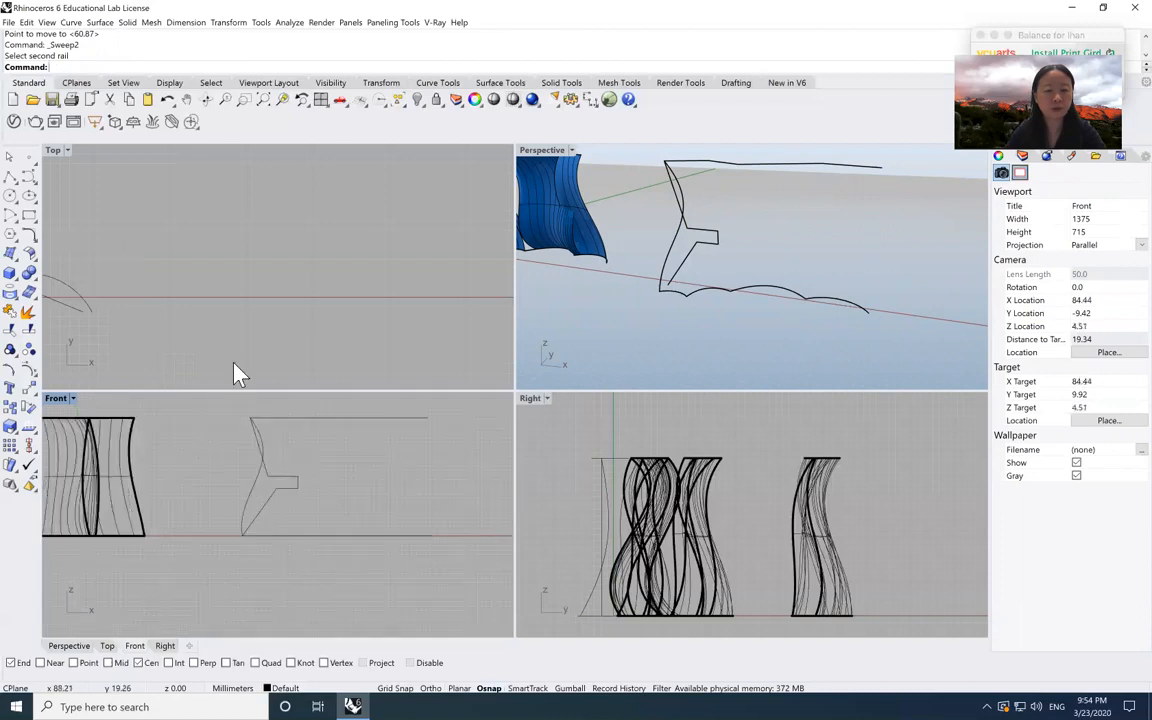
left_click(16, 261)
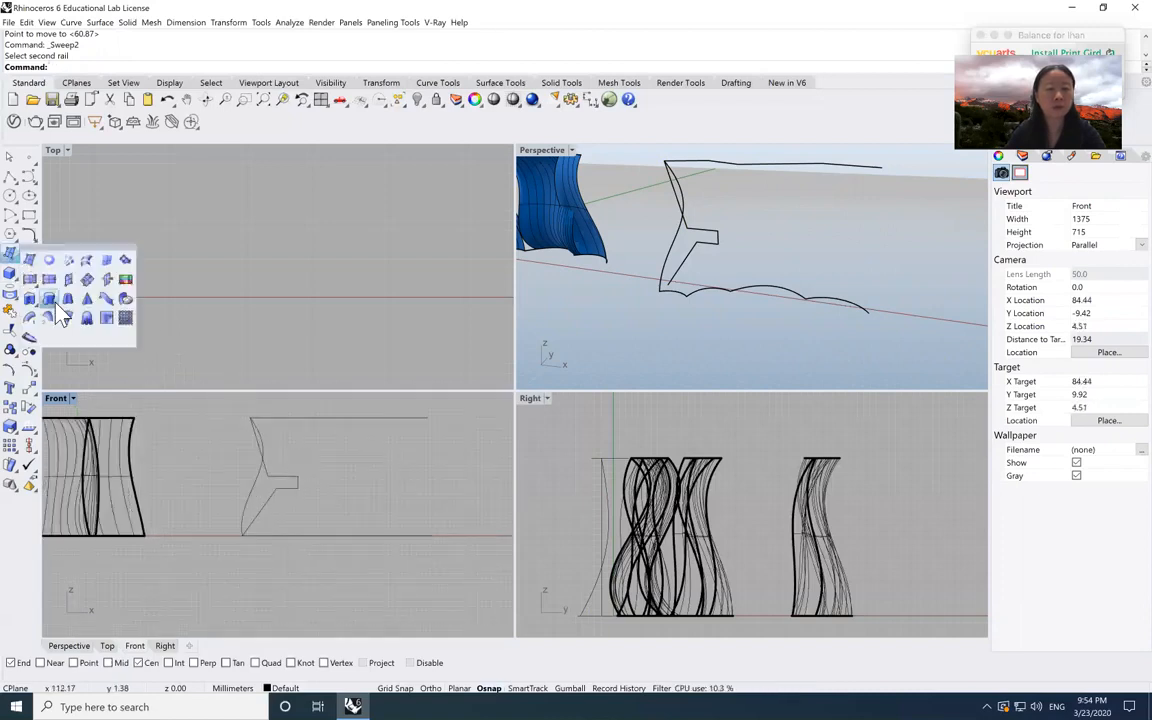
left_click(44, 313)
left_click(337, 418)
left_click(318, 541)
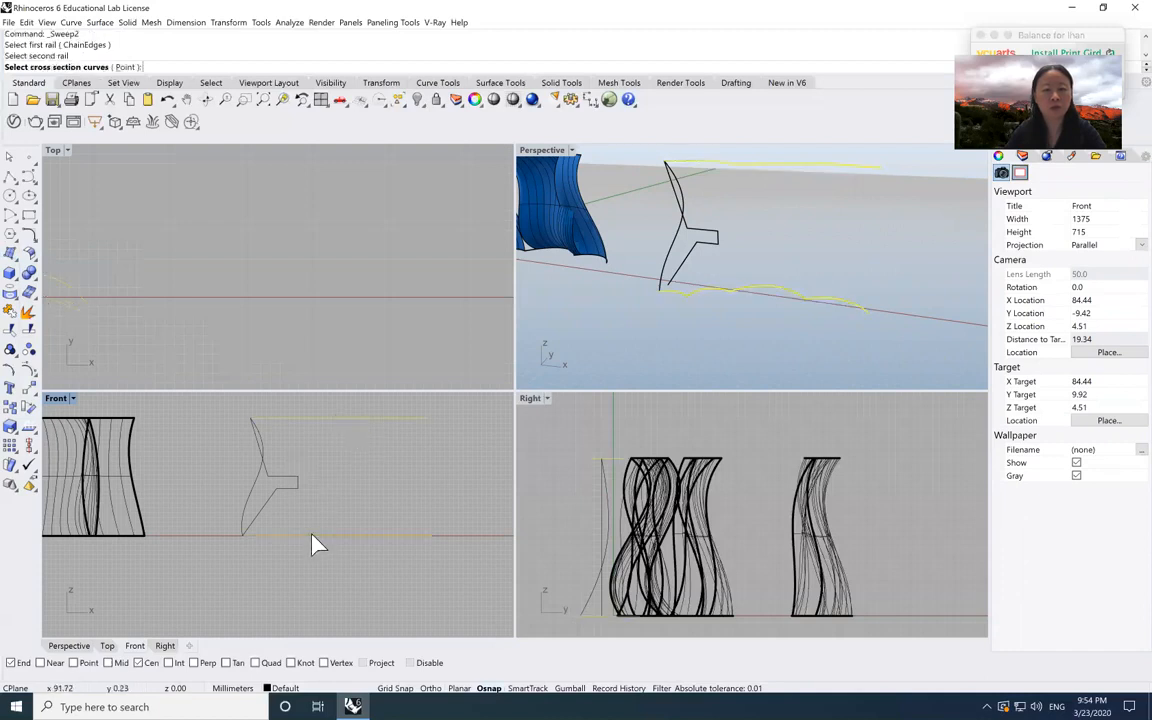
left_click(290, 482)
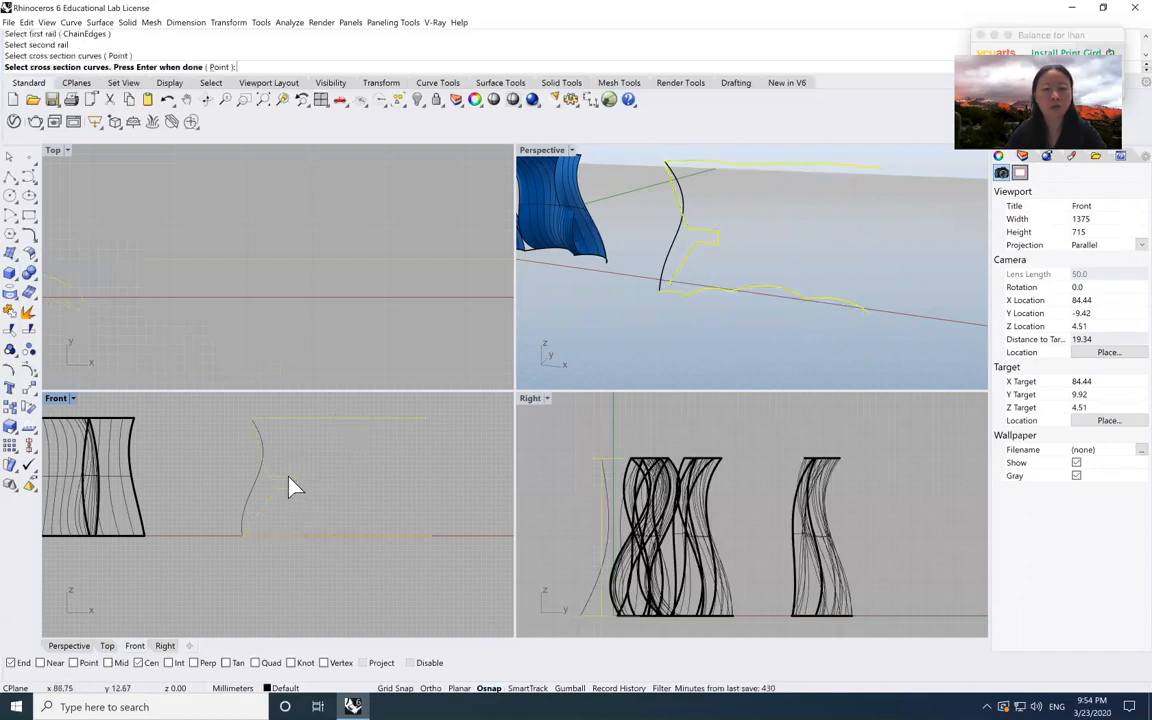
key("Return")
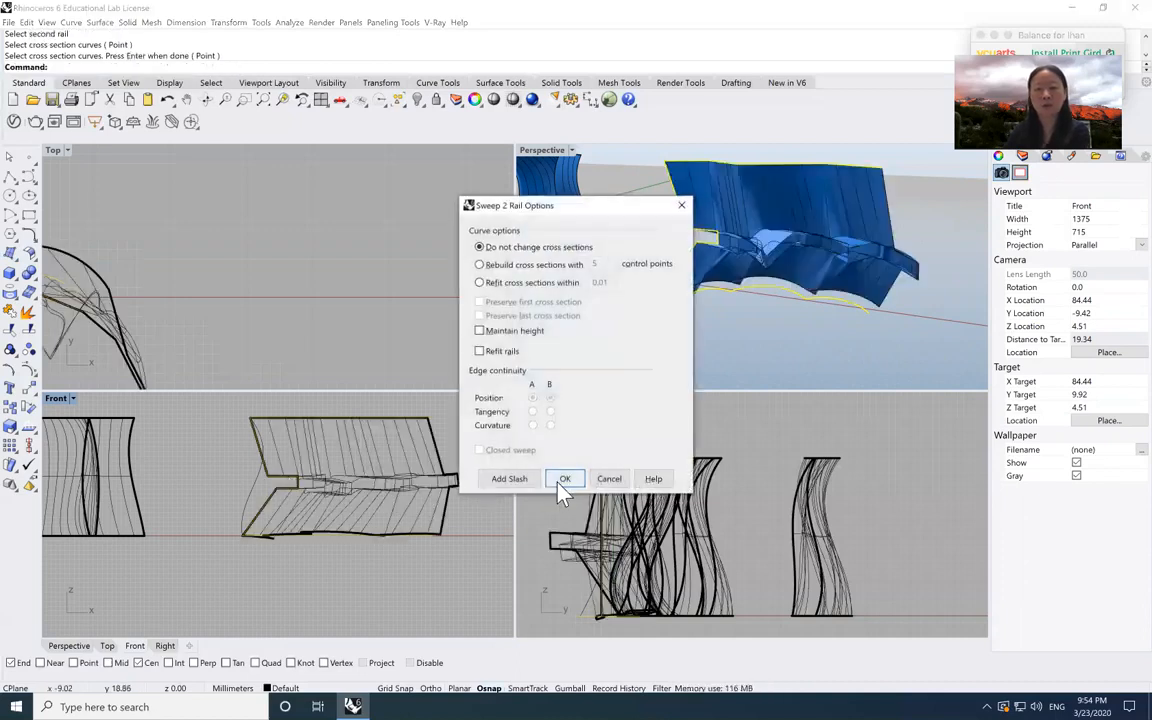
left_click(562, 480)
left_click(746, 308)
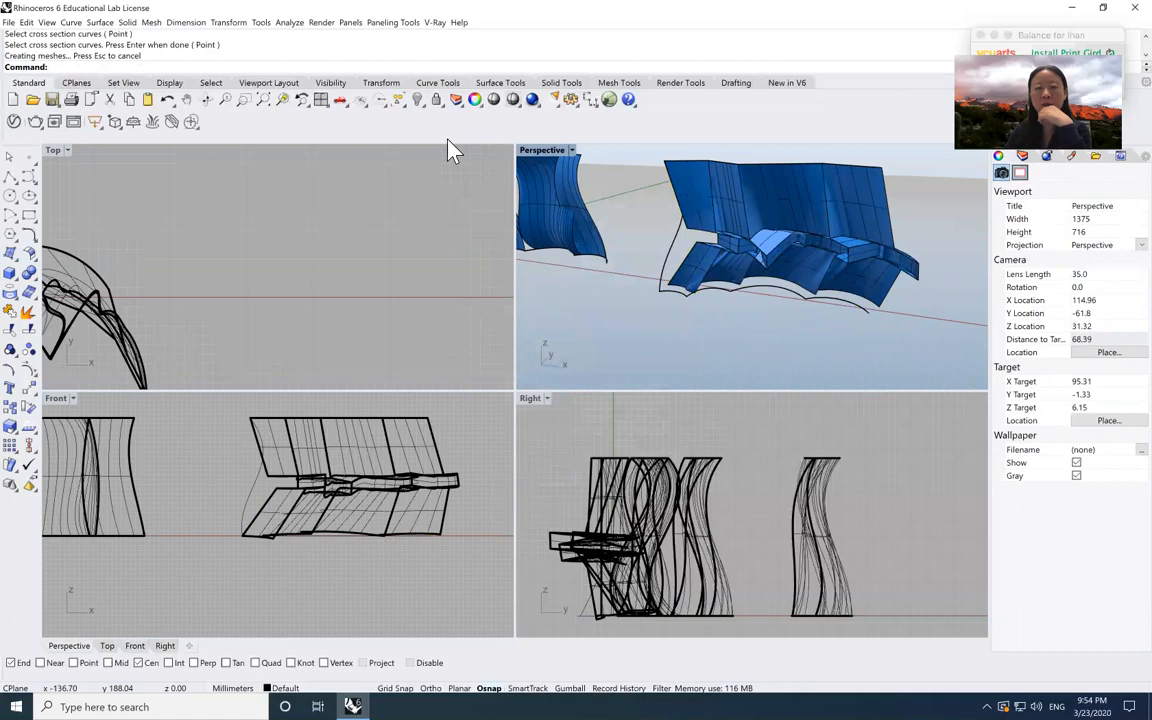
- Examine the swept stepped surface from a rotated, enlarged Perspective view and delete it, keeping the rail and profile curves
double_click(541, 151)
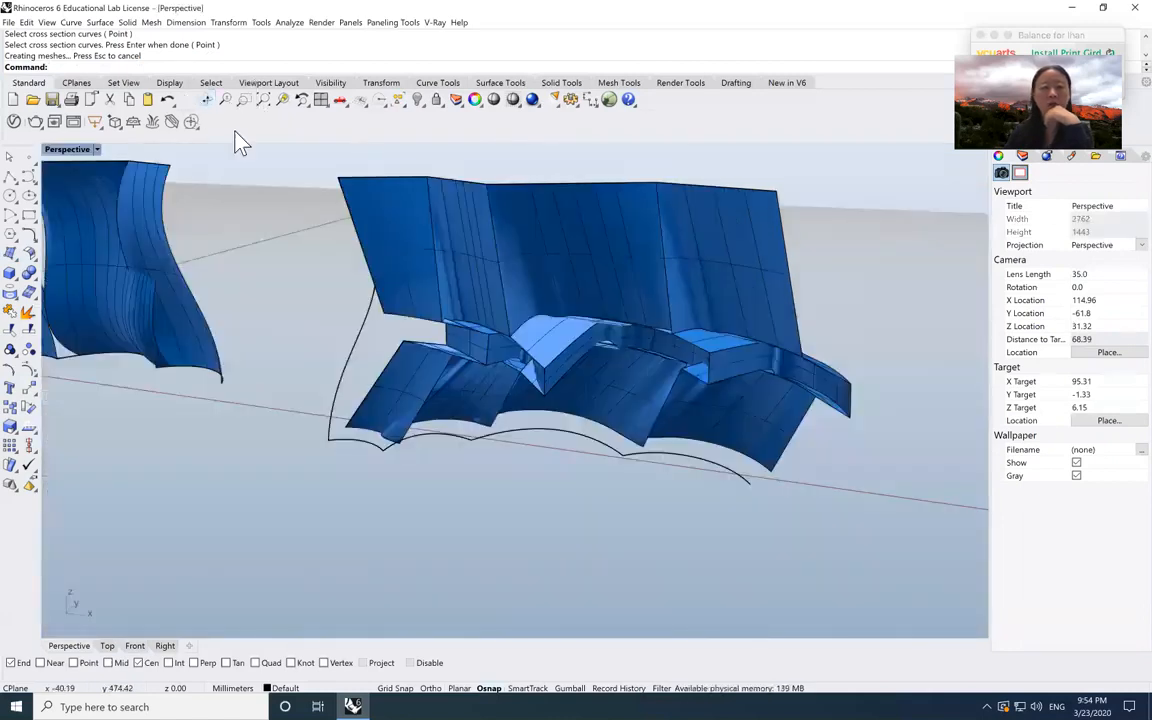
left_click(205, 99)
mouse_move(617, 249)
left_mouse_down()
mouse_move(573, 275)
mouse_move(674, 260)
mouse_move(681, 237)
mouse_move(743, 239)
mouse_move(745, 260)
mouse_move(710, 283)
mouse_move(599, 267)
mouse_move(630, 260)
left_mouse_up()
key("Return")
left_click(612, 303)
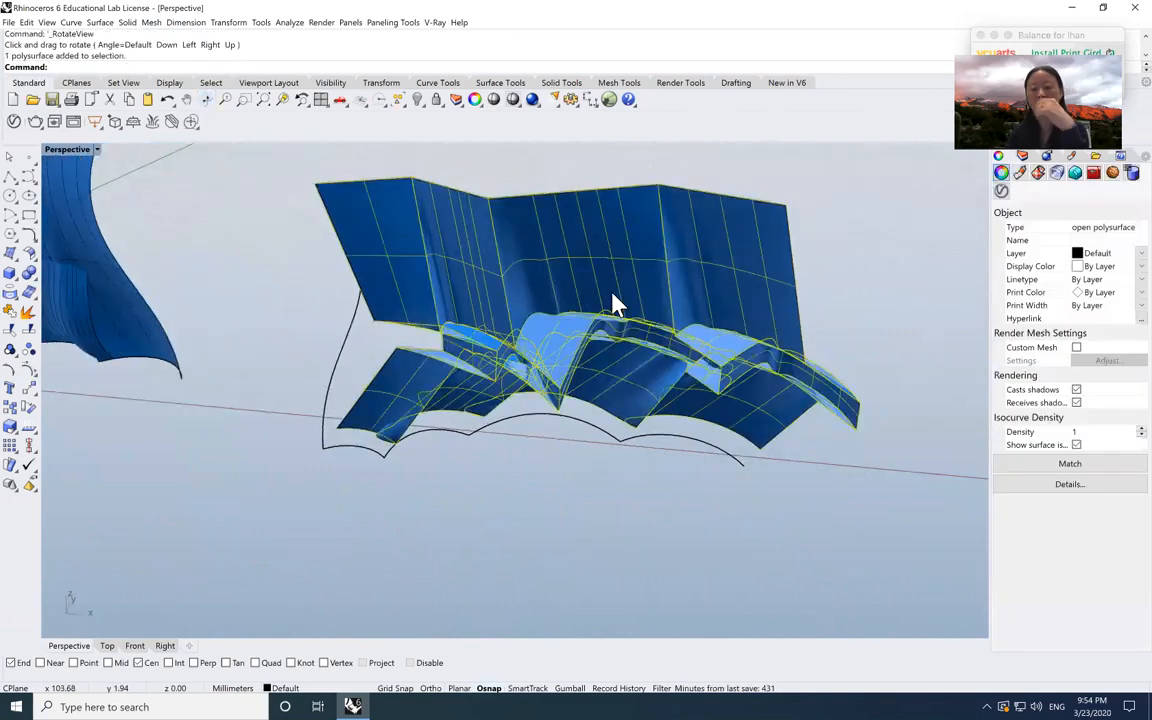
key("Delete")
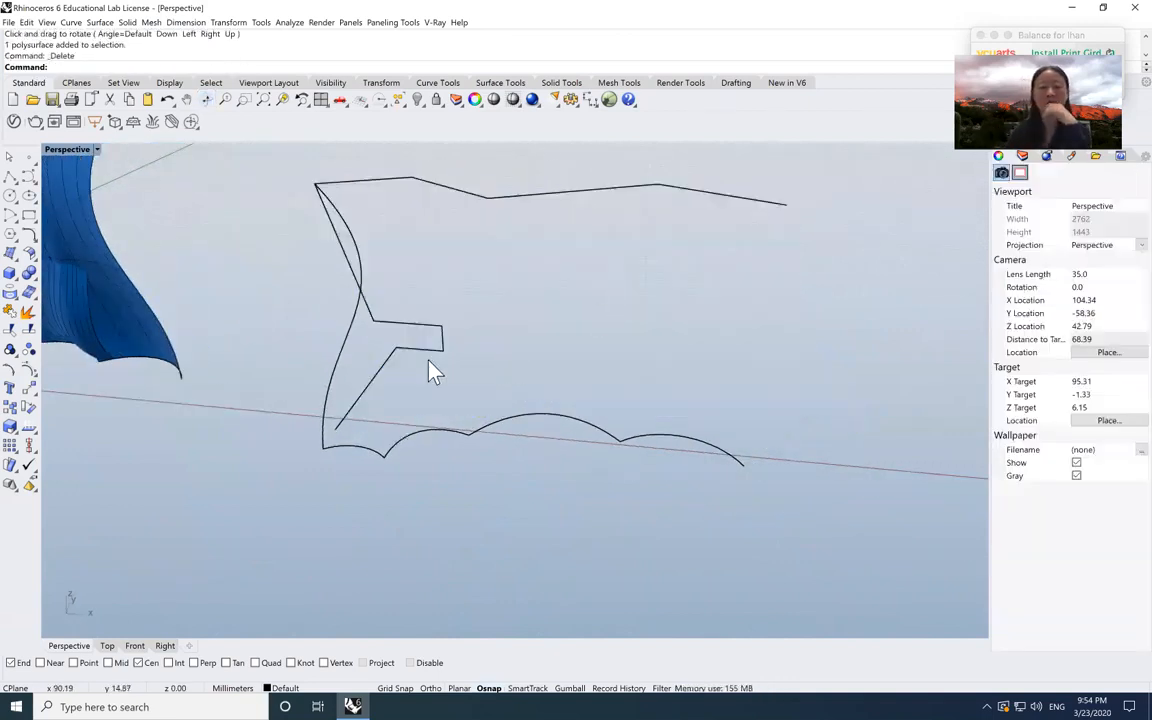
- Rotate the flattened stepped polyline about 74° clockwise in the Top view around a point just below its left end, leaving nothing selected
scroll(270, 287, "down", 6)
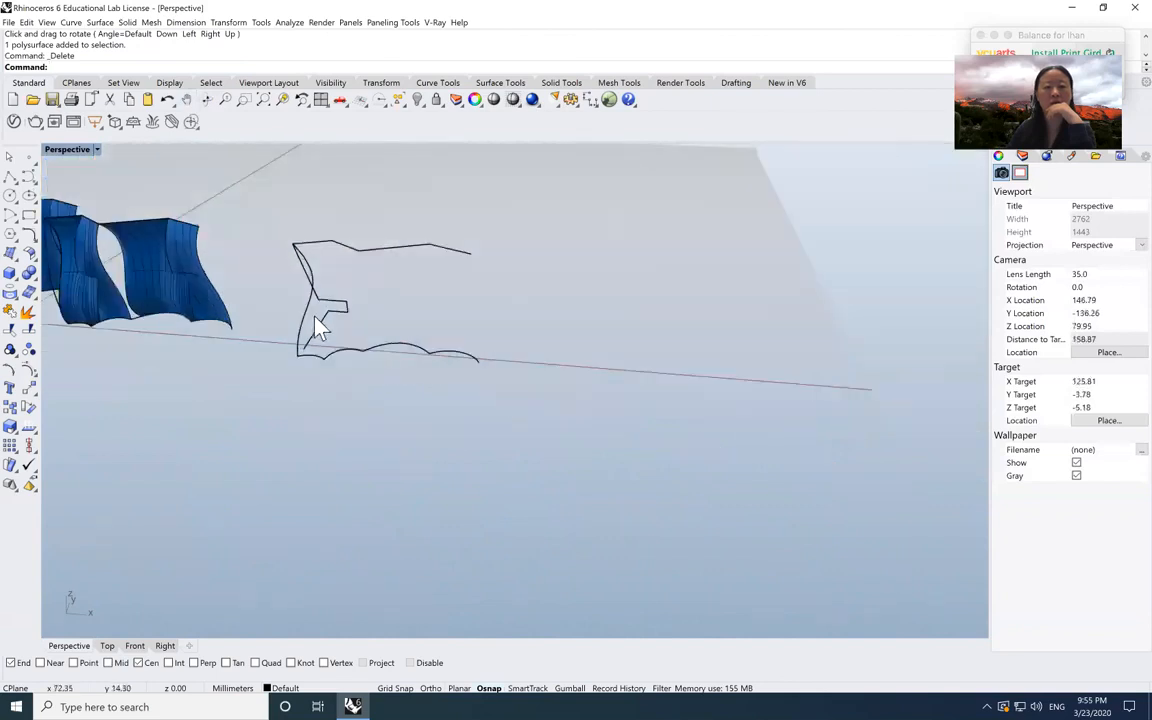
double_click(80, 152)
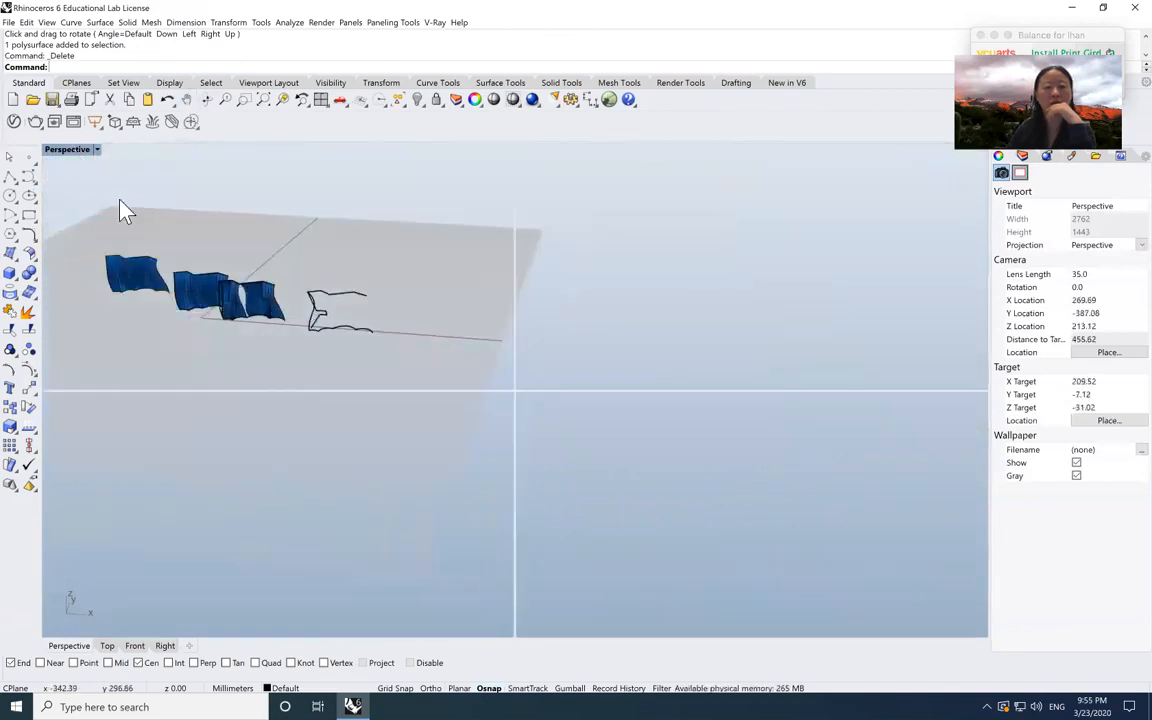
left_click(386, 314)
scroll(326, 320, "down", 5)
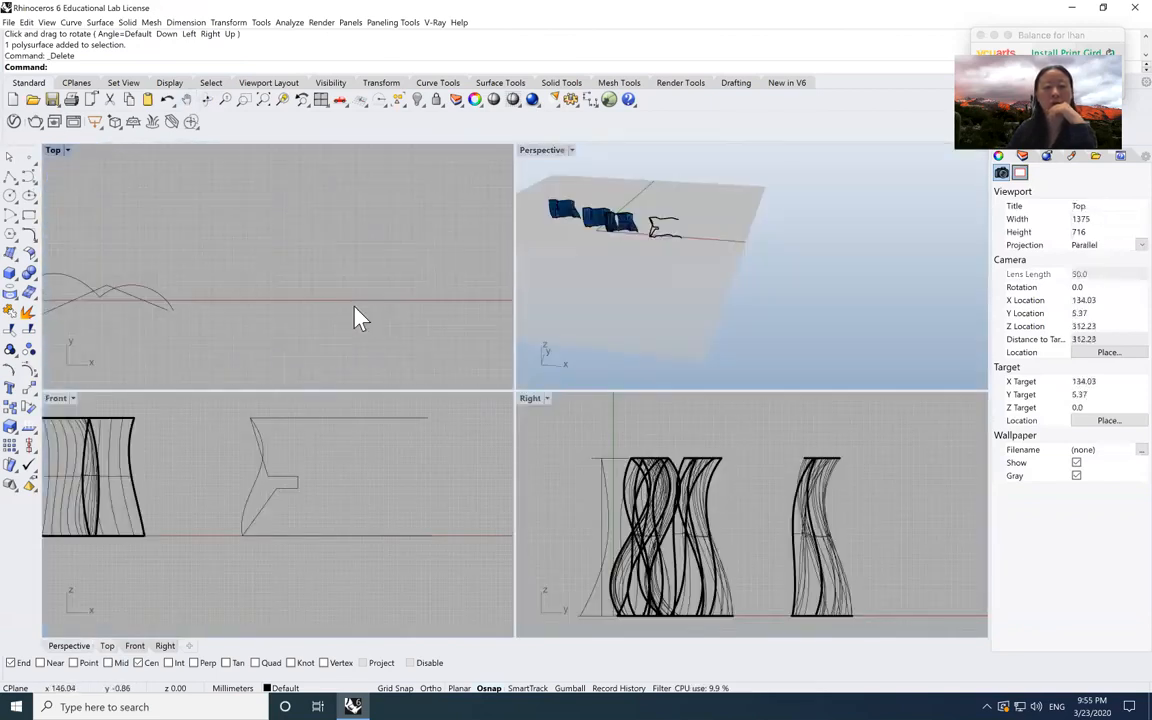
scroll(250, 268, "up", 3)
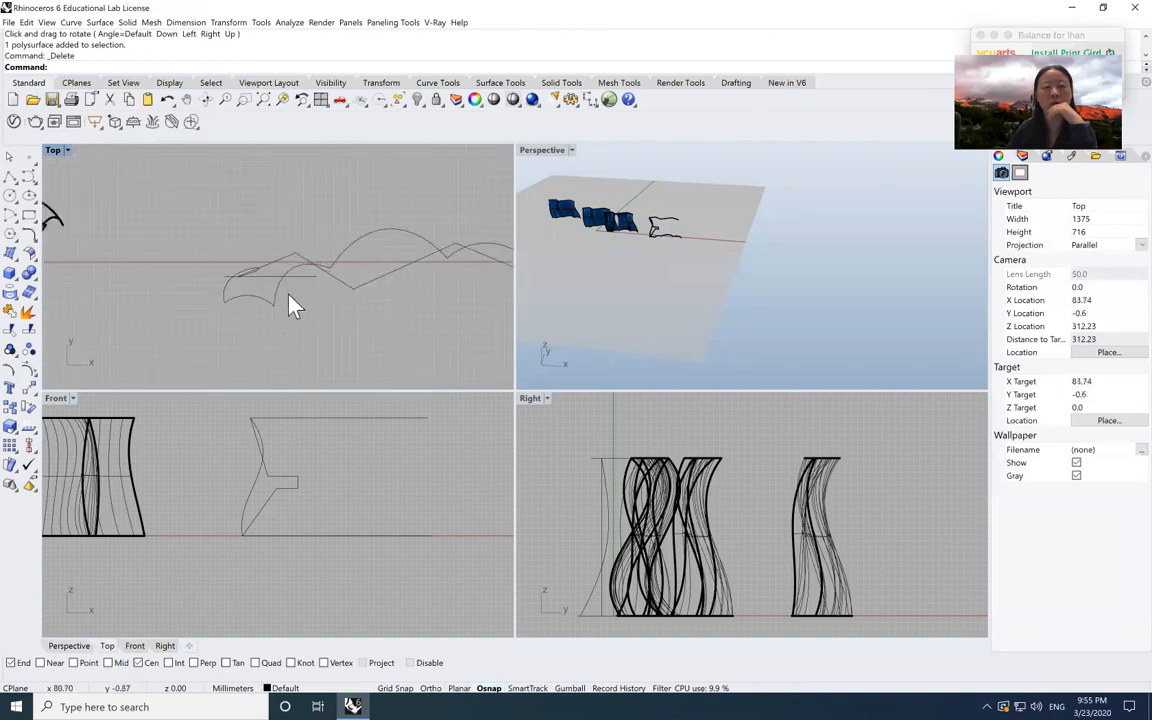
left_click(258, 270)
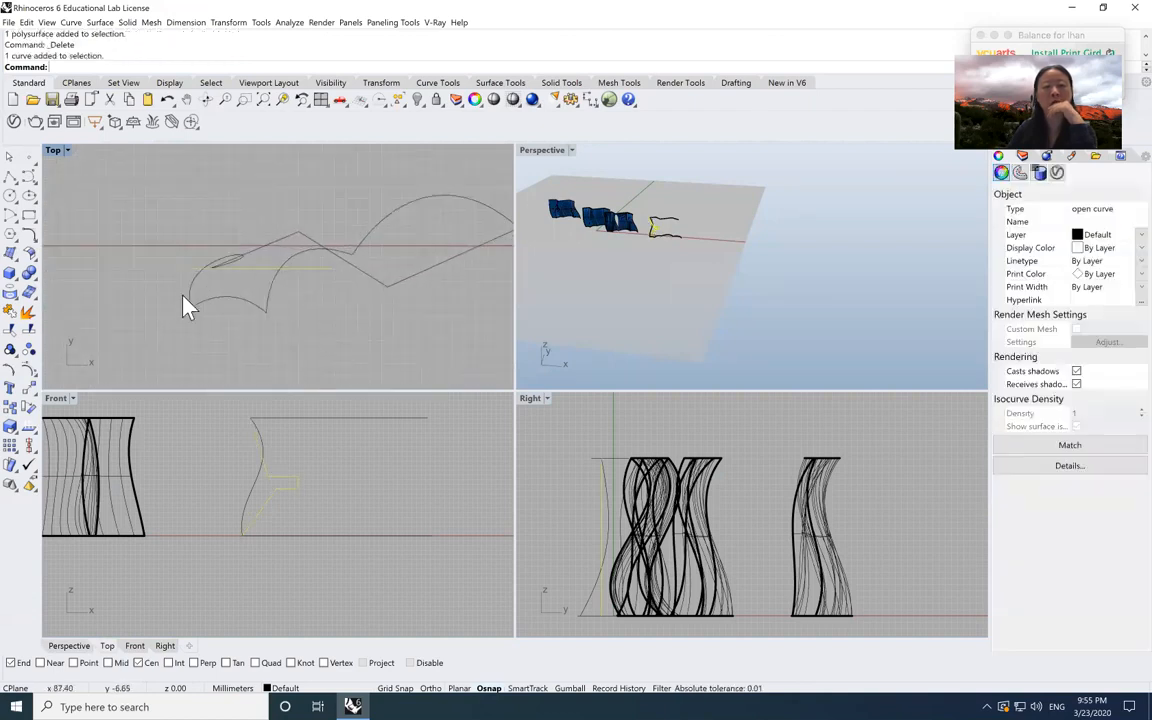
left_click(12, 368)
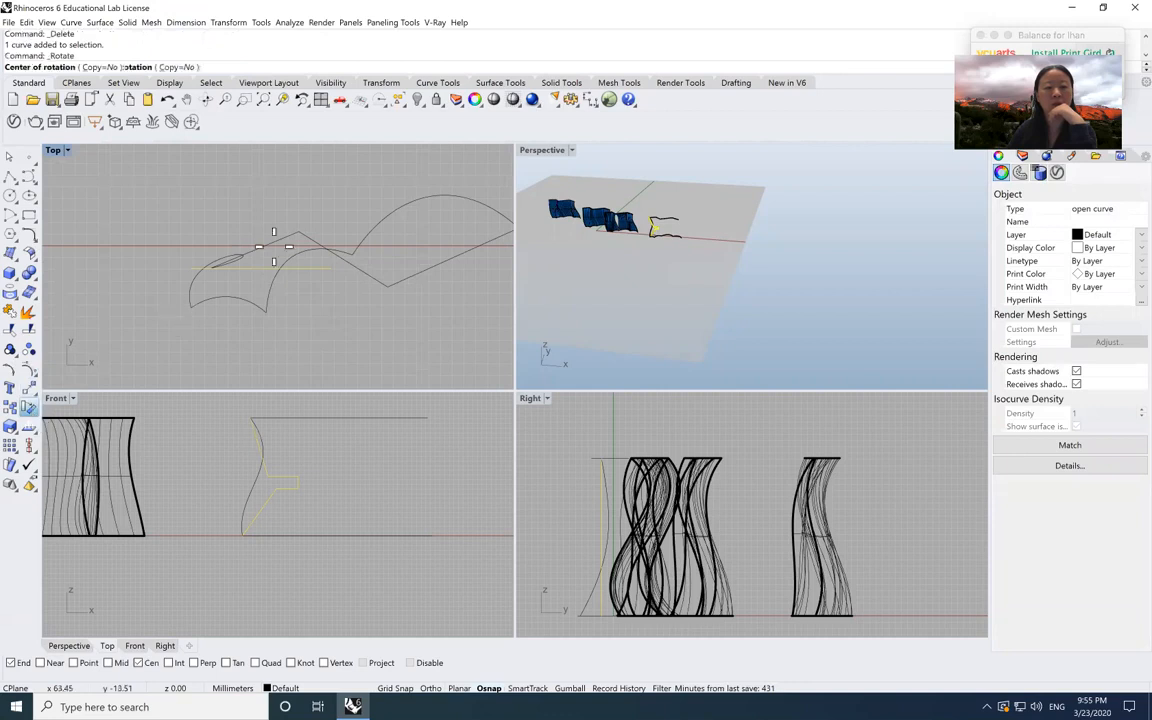
left_click(201, 265)
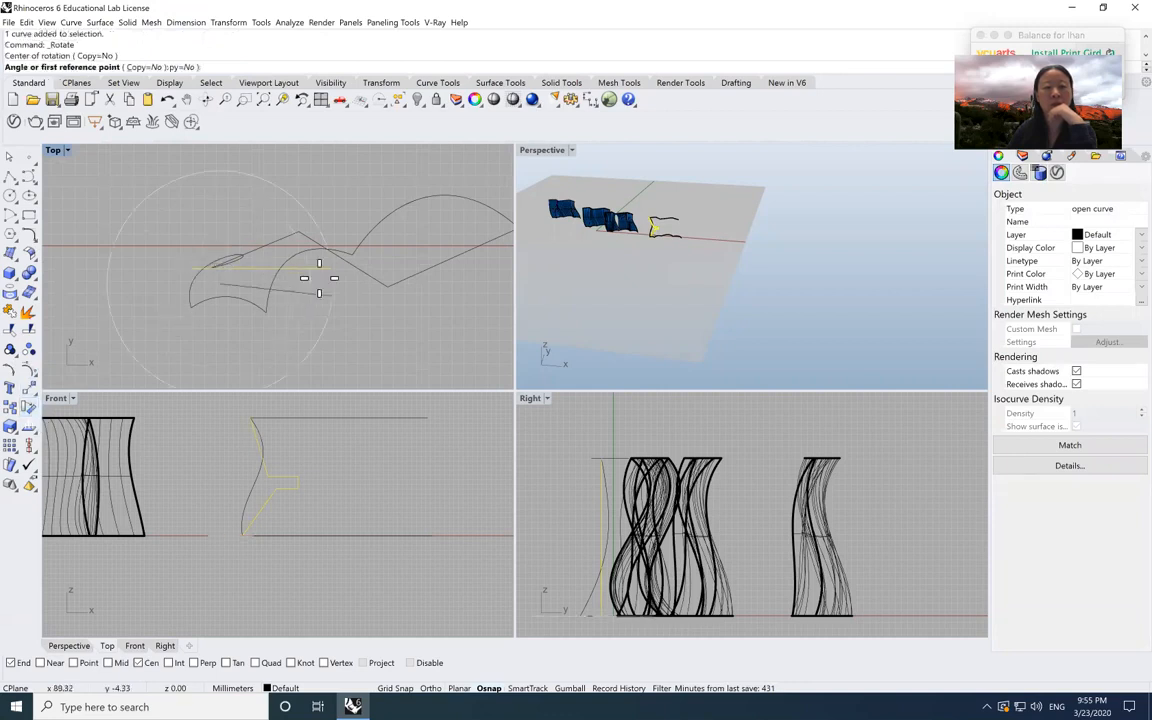
left_click(300, 282)
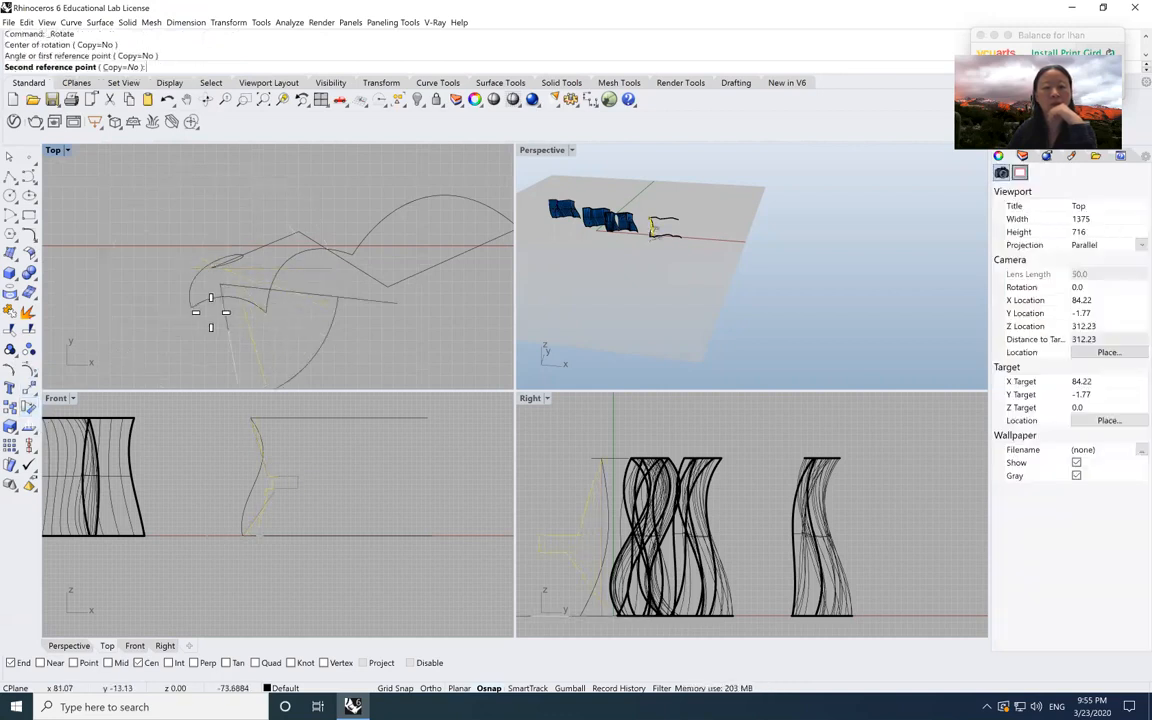
key("Escape")
key("Escape")
left_click(256, 301)
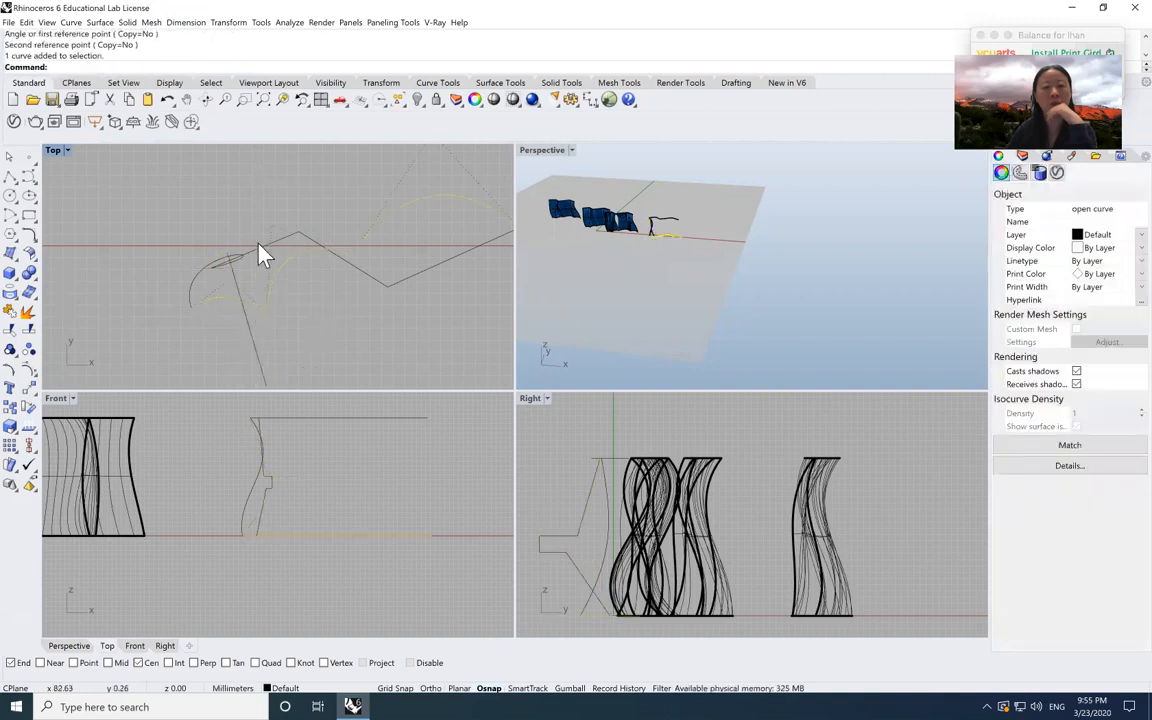
key("Escape")
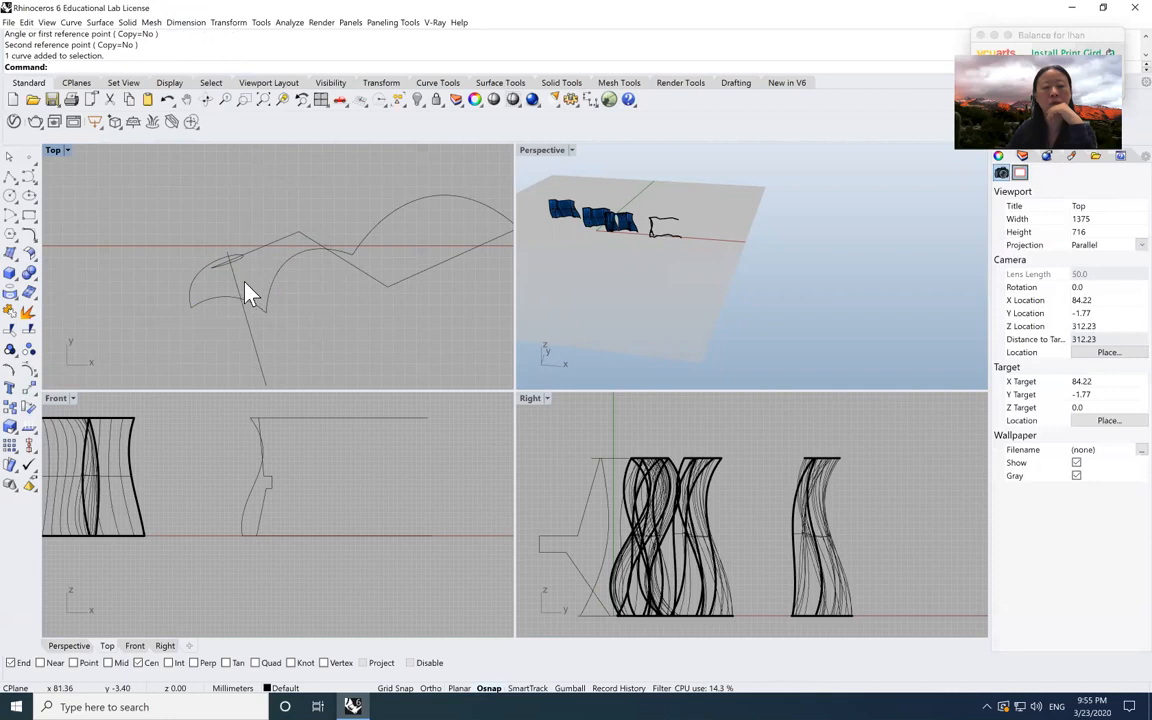
- Sweep the rotated stepped polyline along the upper zigzag and lower scalloped curves with Sweep2, without changing cross sections
scroll(660, 215, "down", 8)
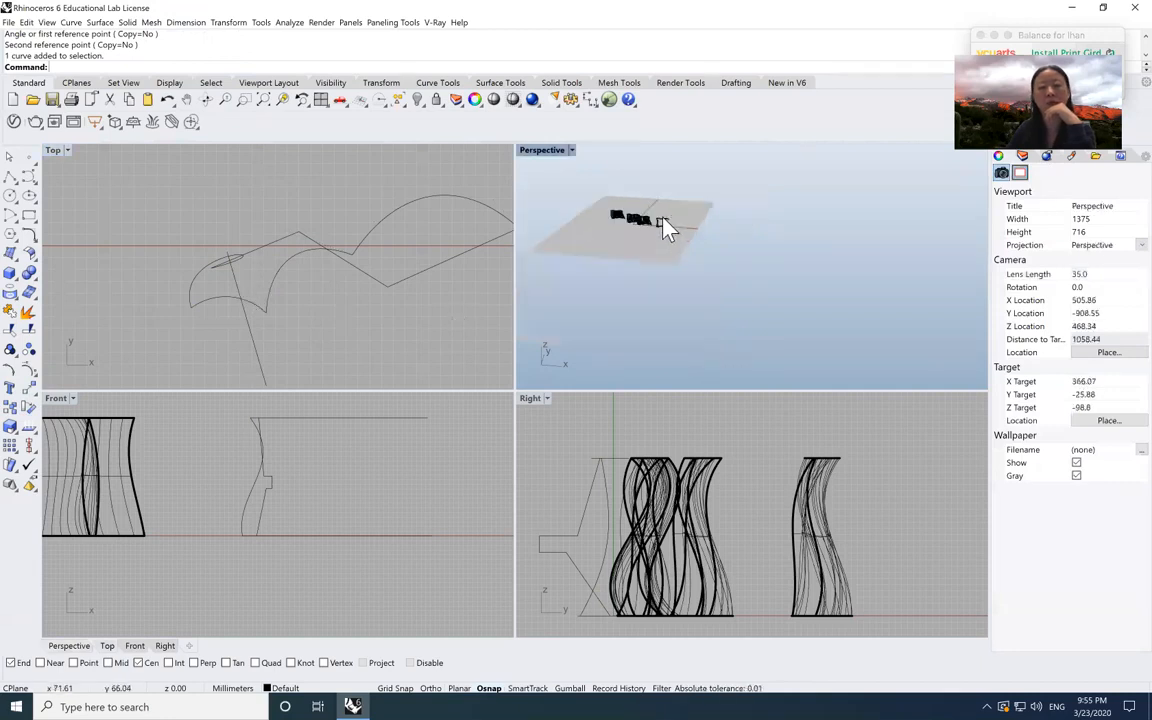
scroll(662, 213, "up", 10)
scroll(665, 225, "up", 6)
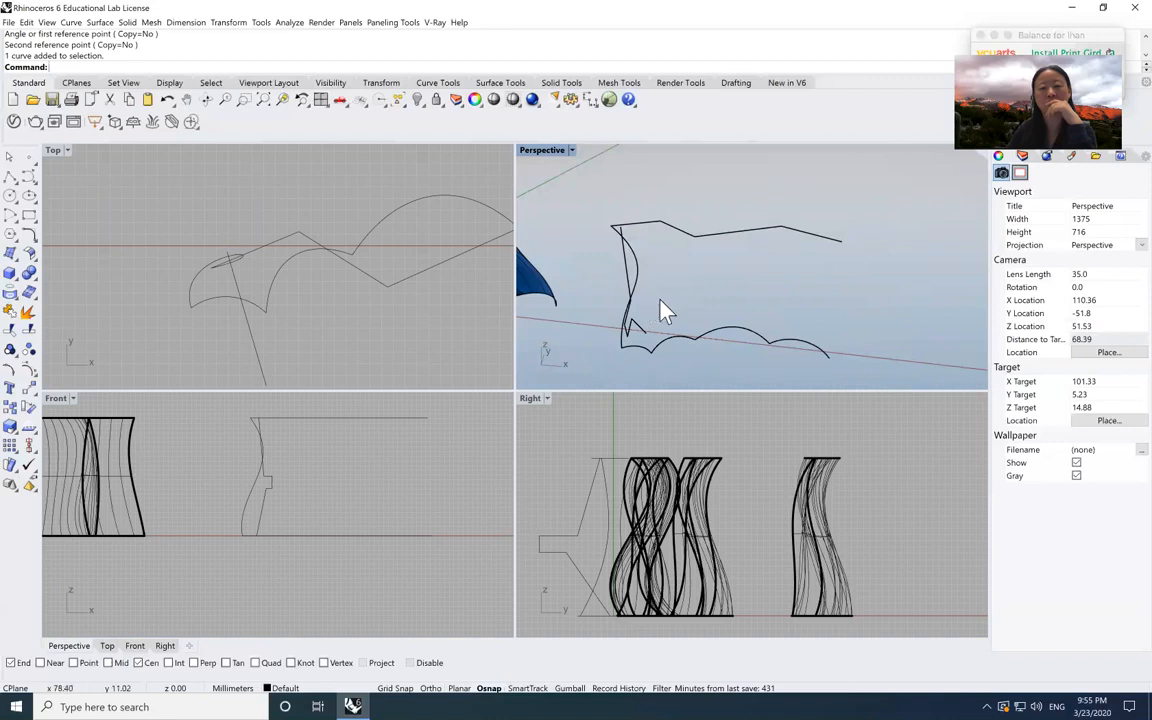
left_click(207, 99)
left_click_drag(630, 282, 618, 260)
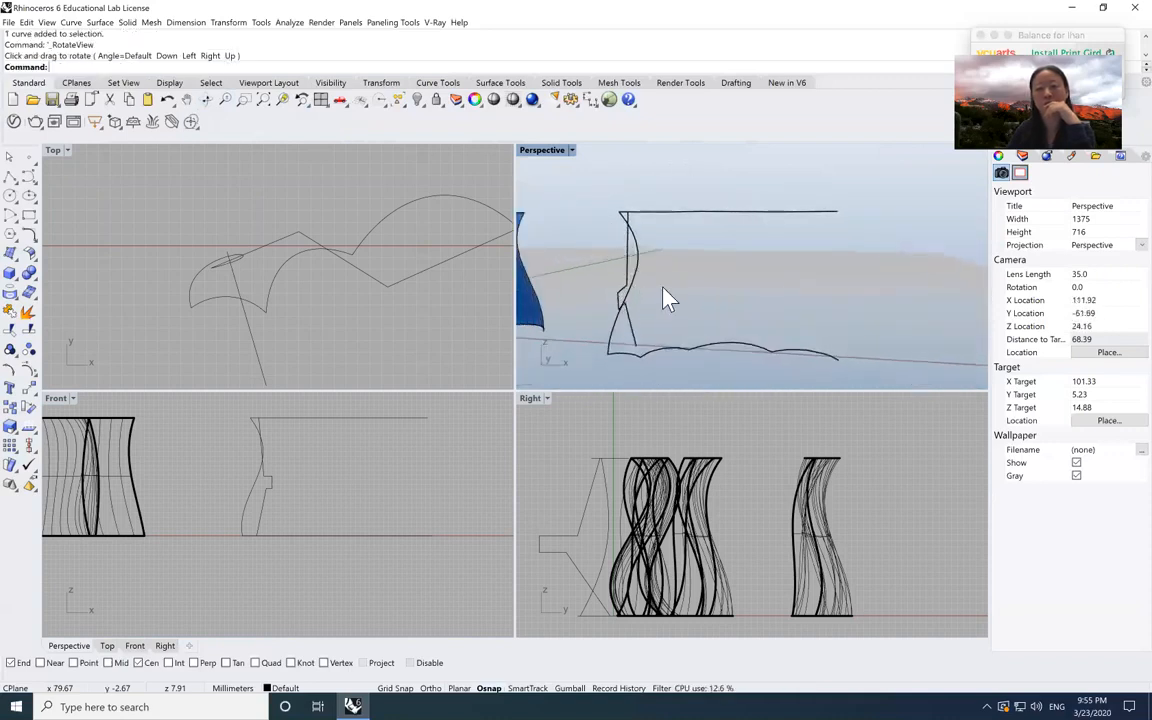
left_click(17, 263)
left_click(52, 317)
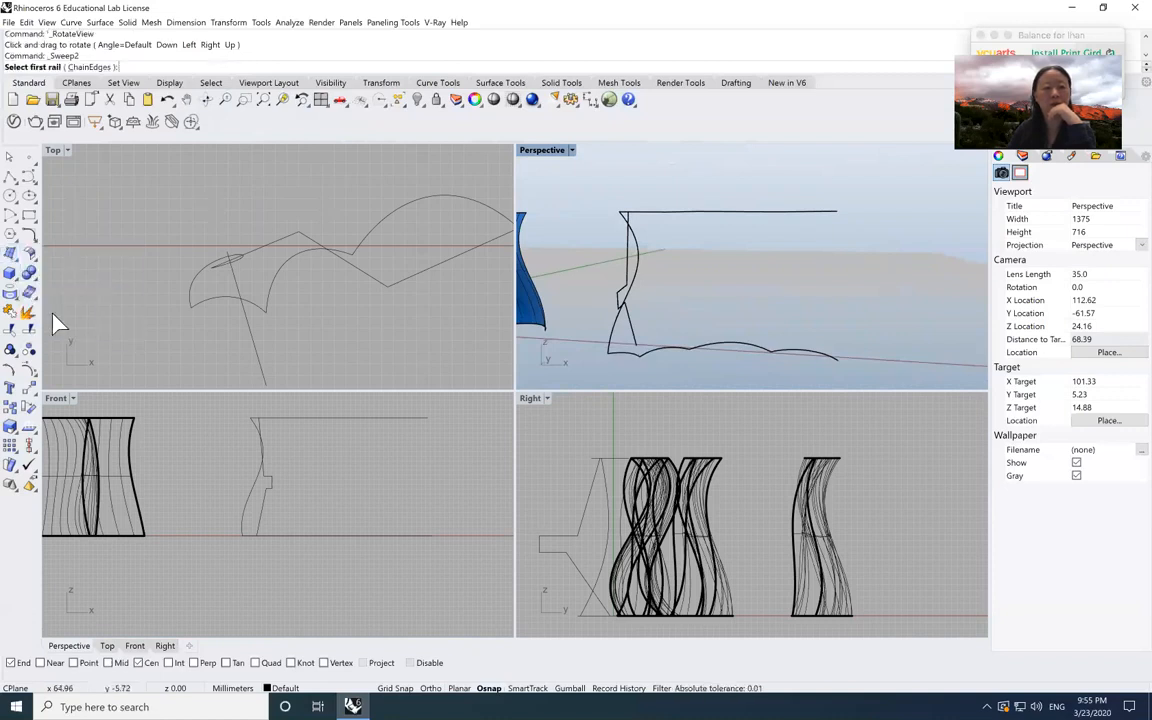
left_click(664, 212)
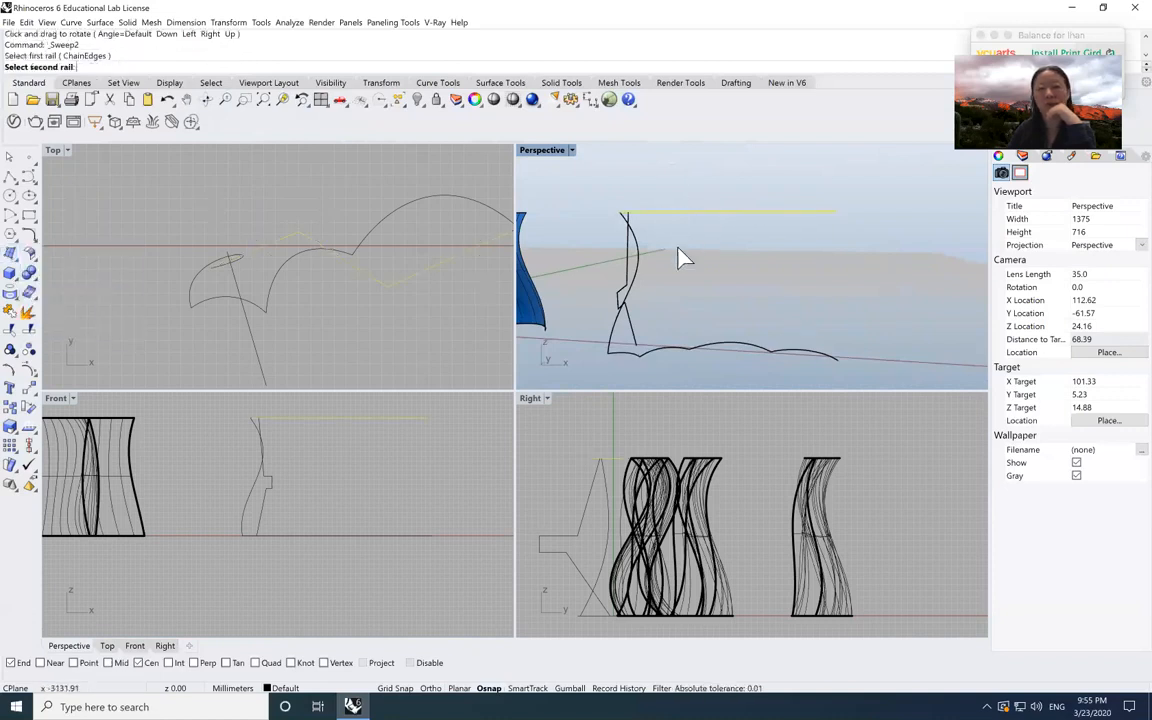
left_click(672, 358)
left_click(625, 300)
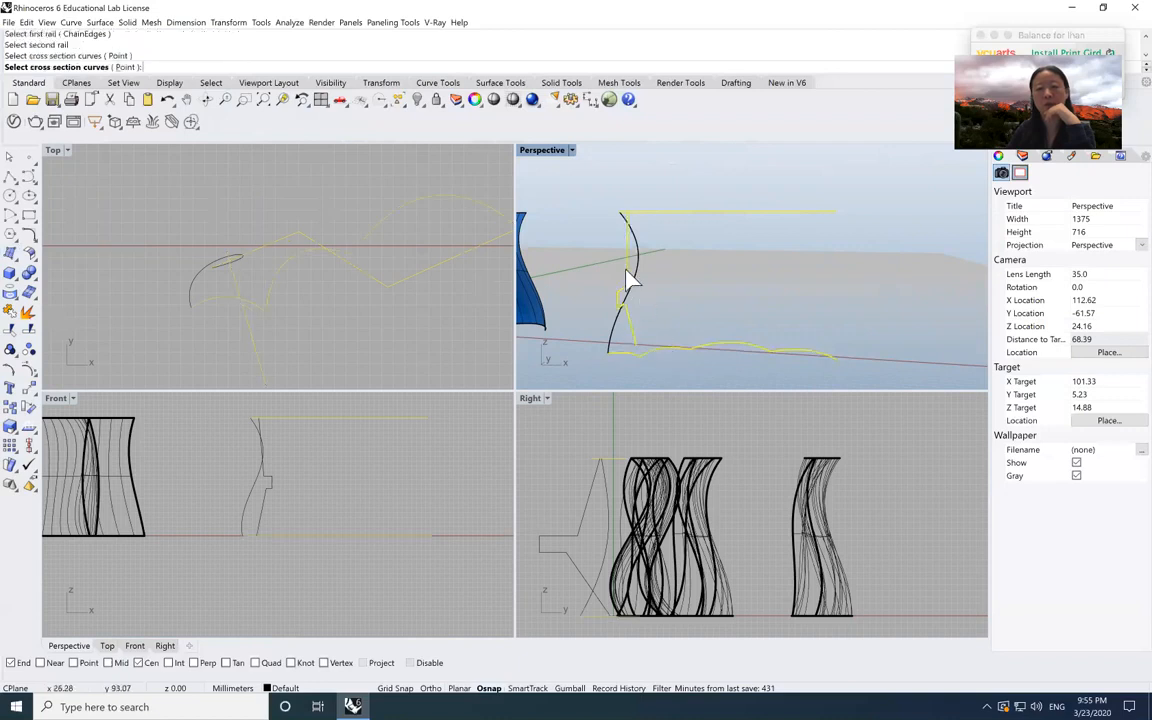
key("Return")
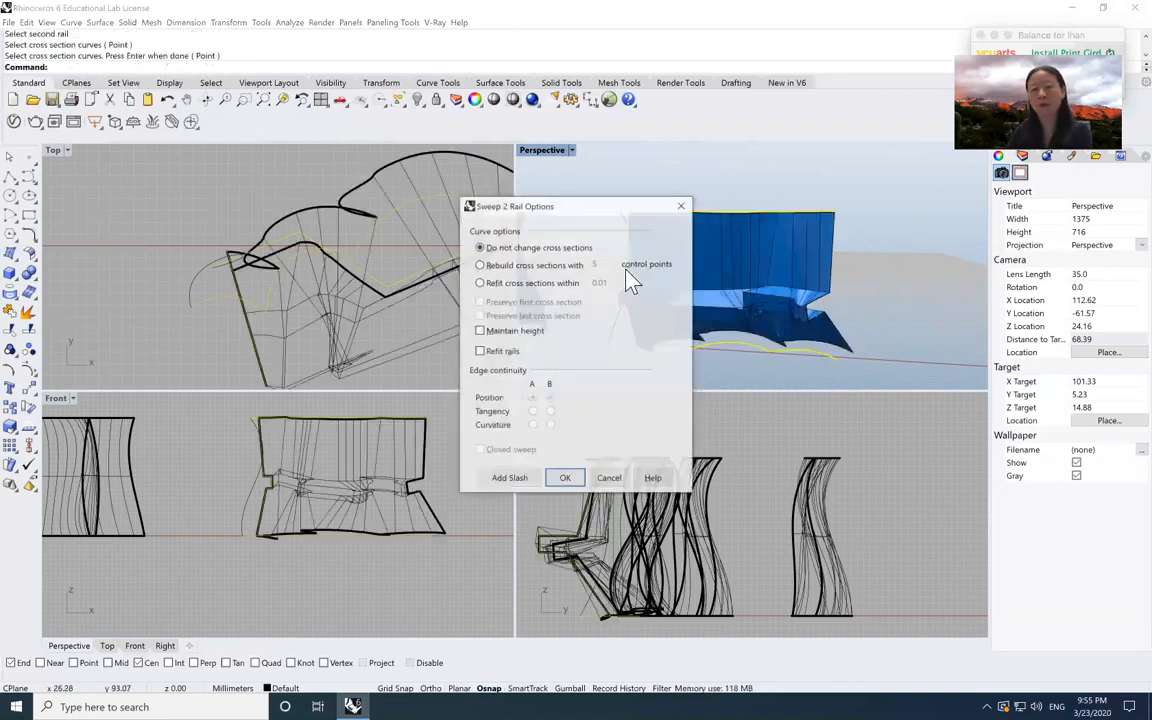
left_click(564, 478)
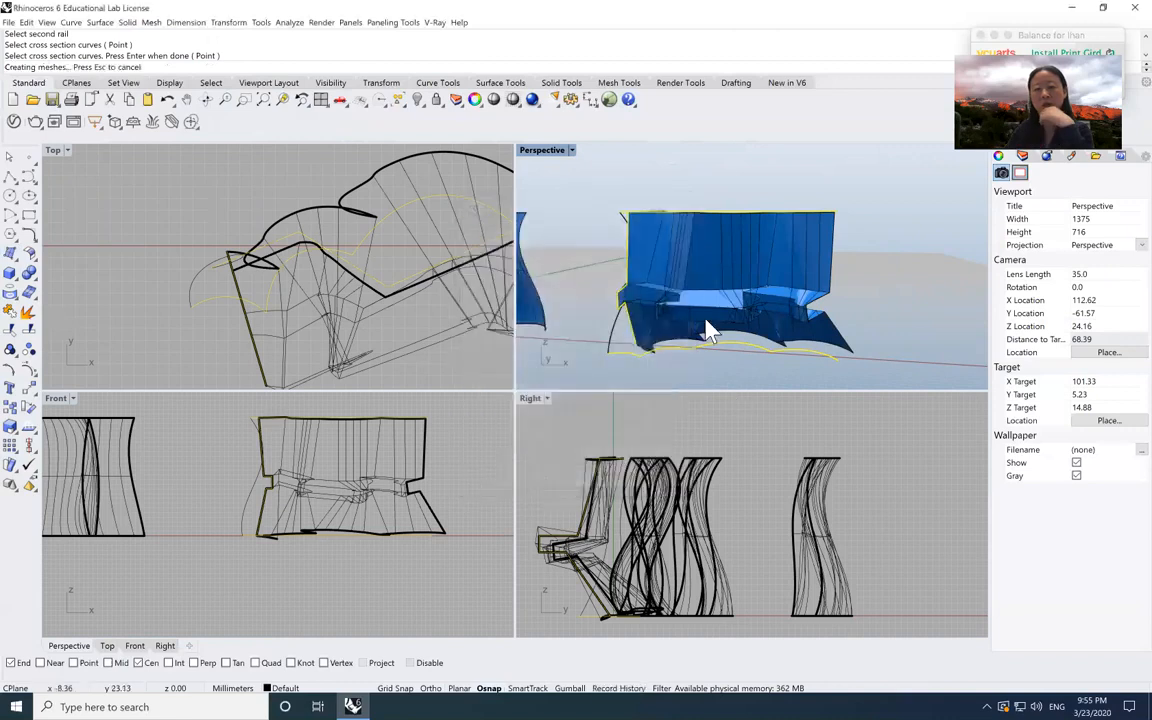
- Examine the stepped surface swept from the rotated polyline in an orbited, enlarged Perspective view
left_click(205, 99)
left_click_drag(663, 237, 681, 255)
key("Return")
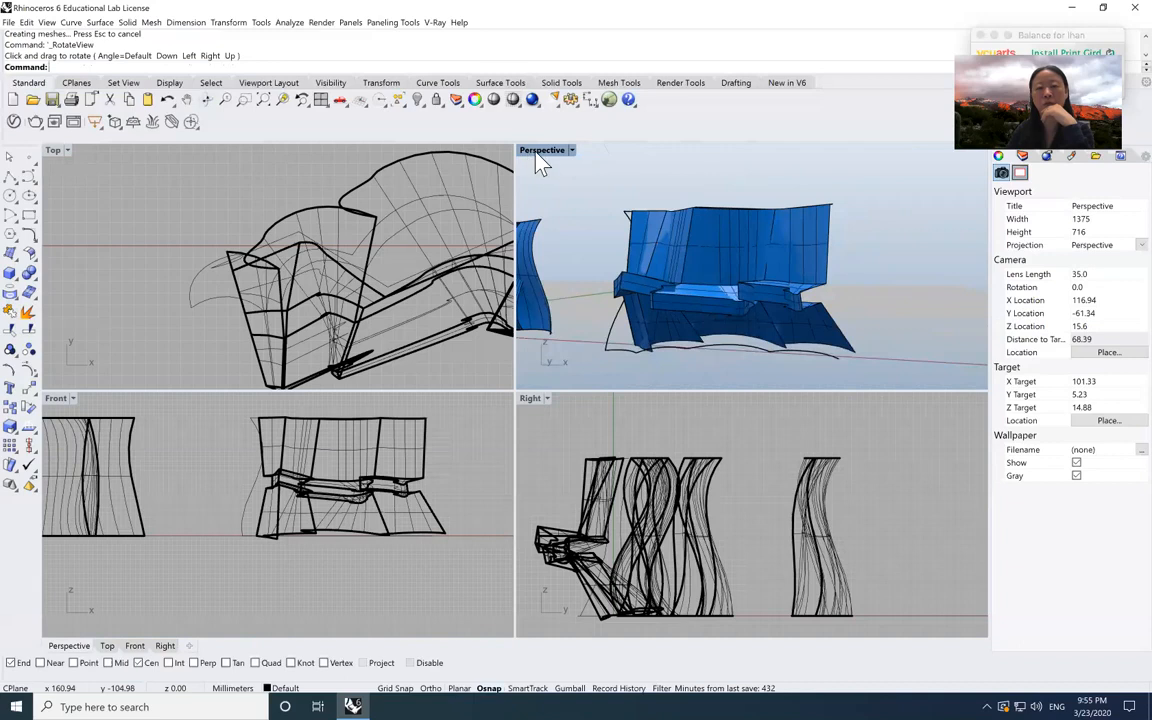
double_click(540, 150)
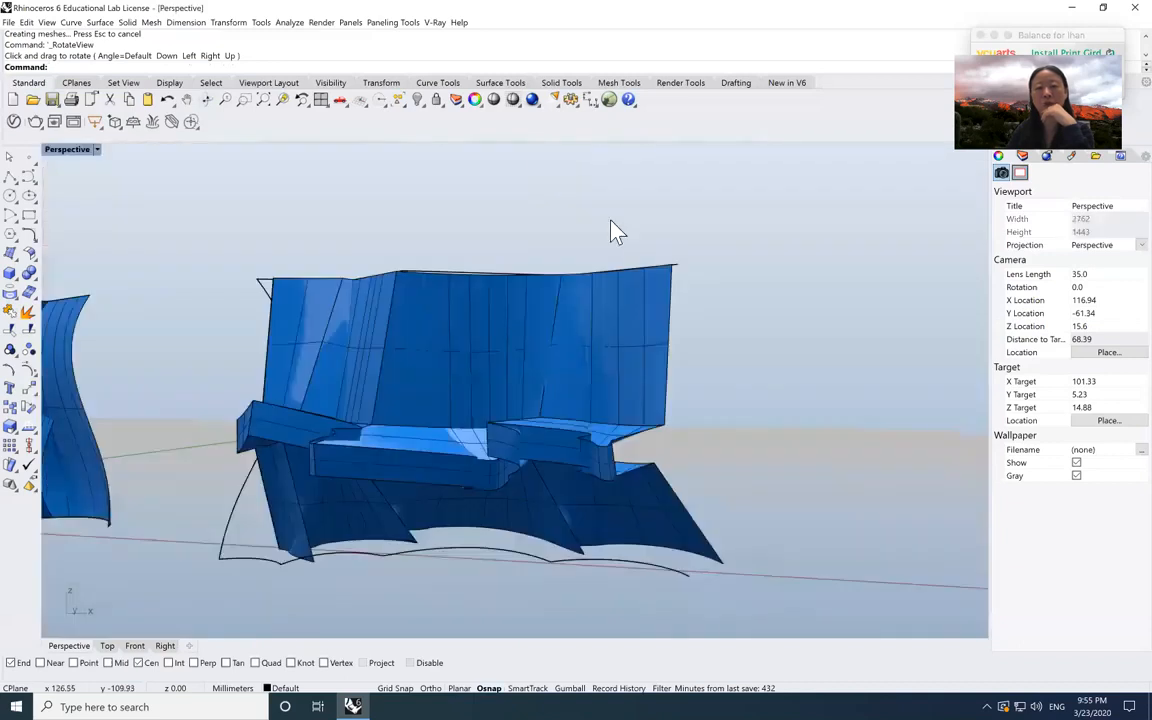
- Examine the stepped surface swept from the rotated polyline and its rails from orbited and enlarged Perspective views
left_click(422, 548)
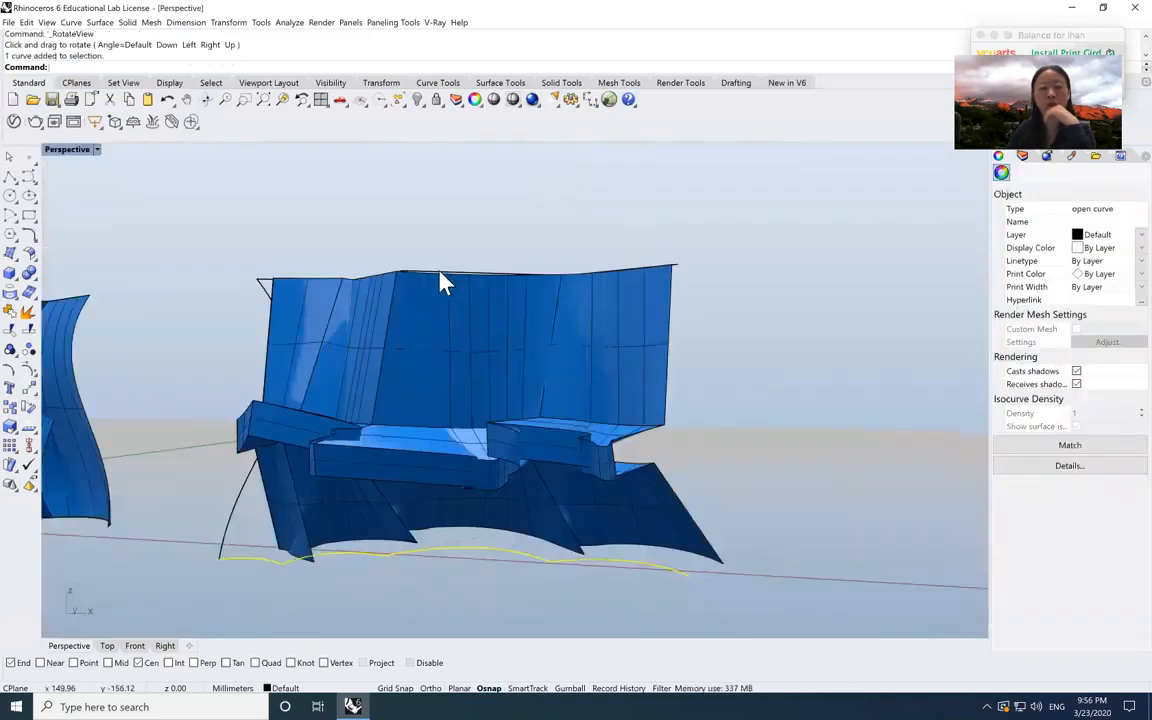
left_click(440, 280)
left_click(735, 413)
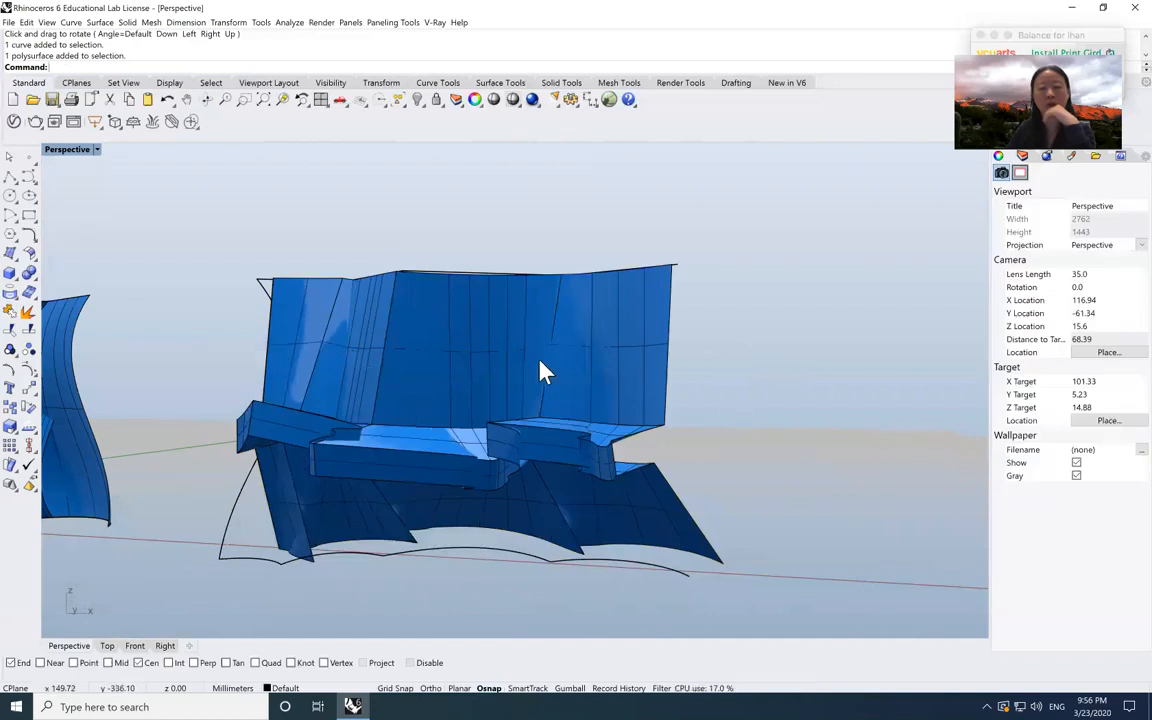
left_click(205, 99)
left_click_drag(321, 303, 283, 303)
scroll(334, 466, "down", 3)
middle_click(329, 470)
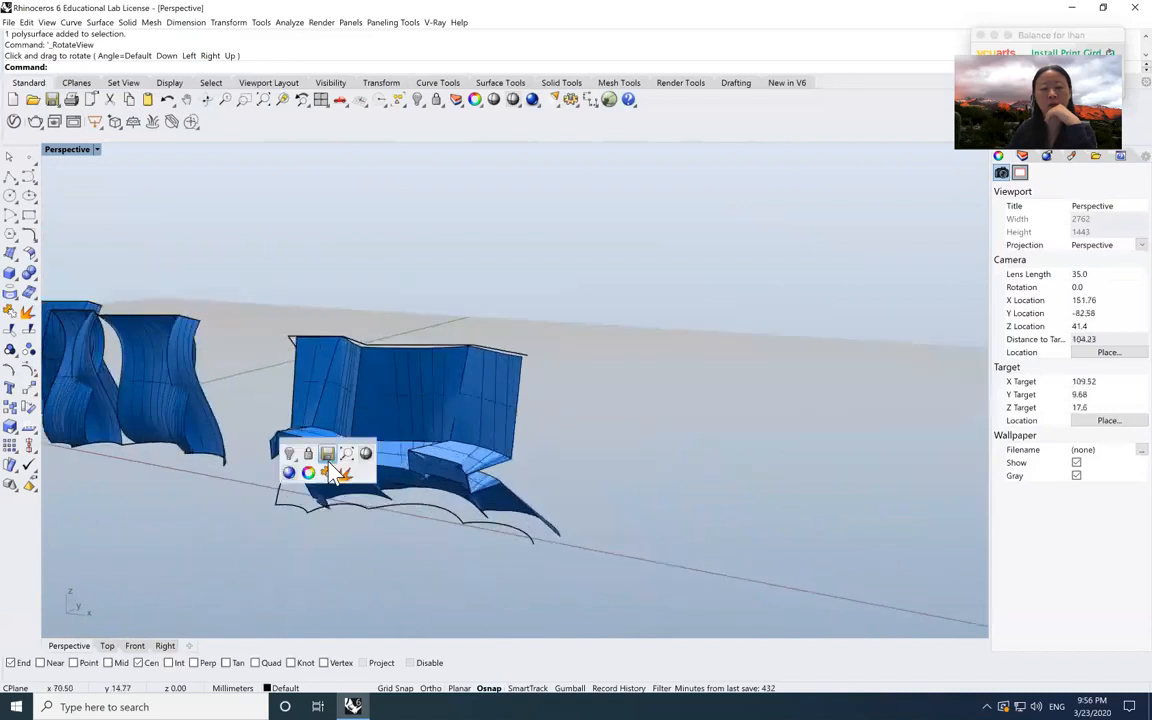
scroll(357, 471, "up", 5)
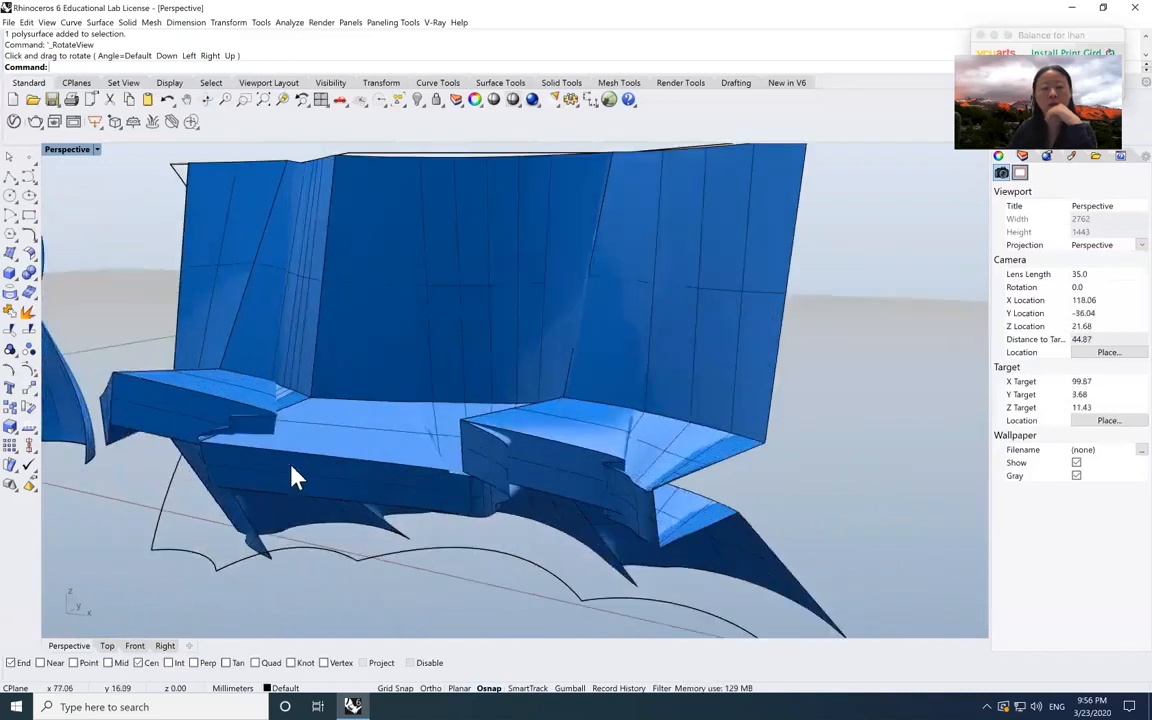
scroll(235, 441, "up", 2)
scroll(236, 440, "down", 2)
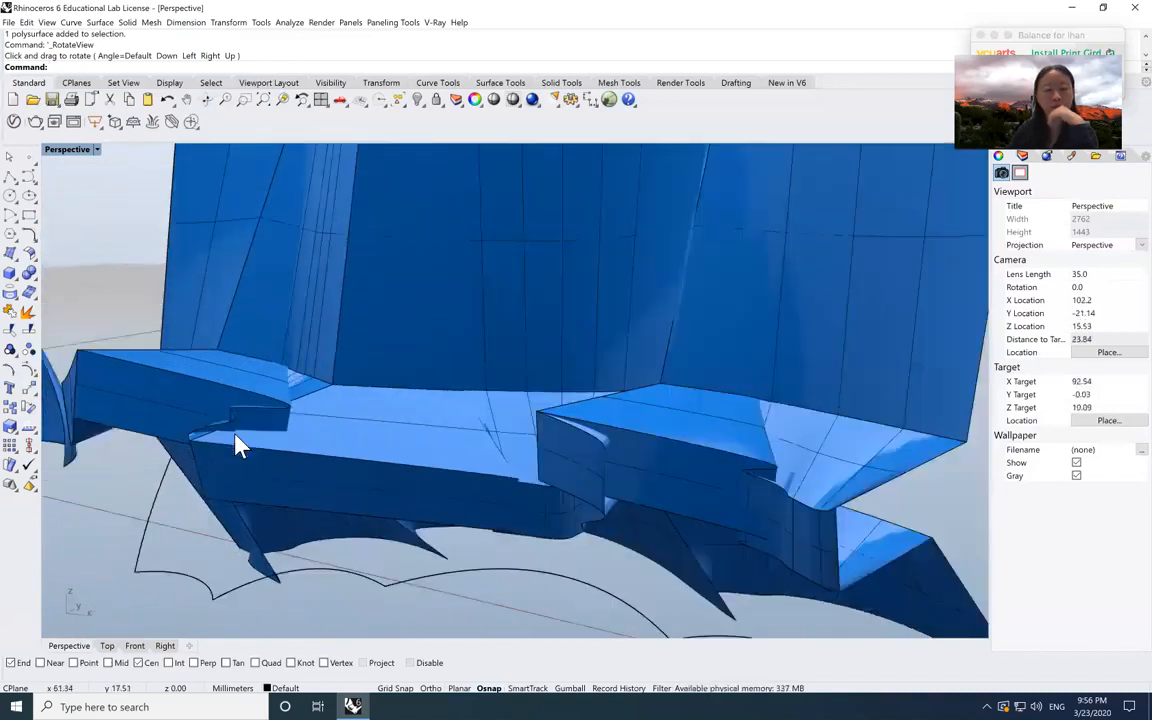
- Move the swept stepped polysurface aside in the Perspective view, clear of its rails and profile curves, leaving nothing selected
left_click(285, 452)
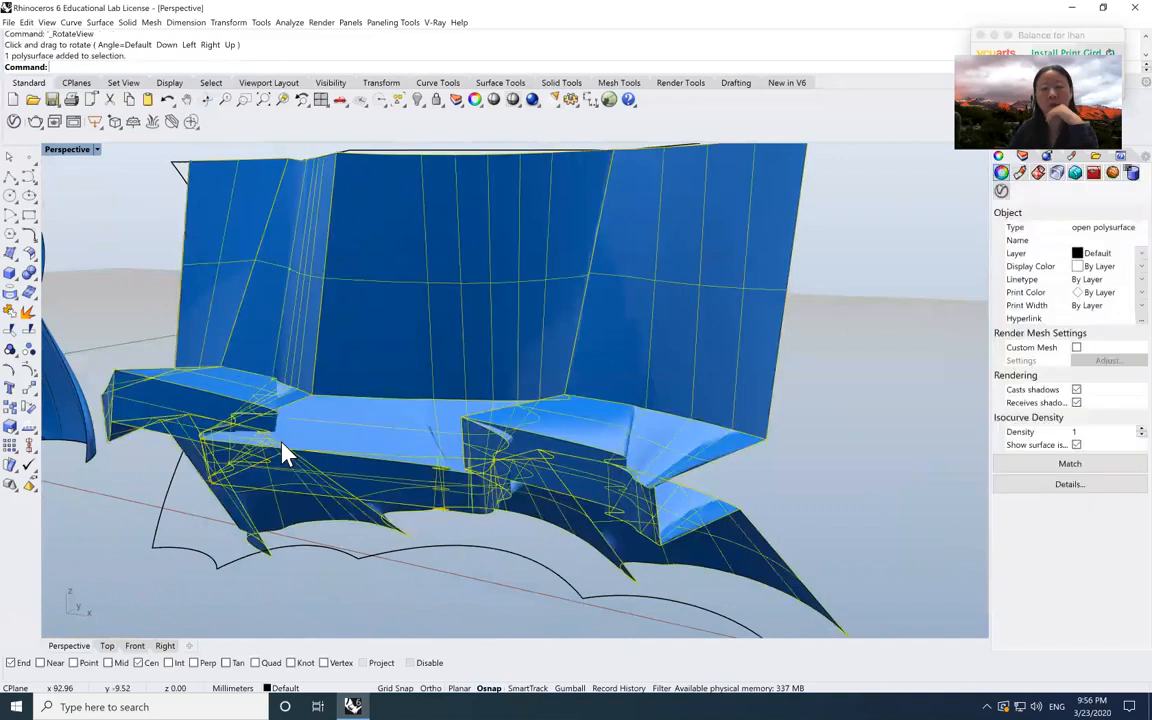
scroll(437, 458, "down", 5)
left_click_drag(501, 437, 828, 420)
left_click(735, 560)
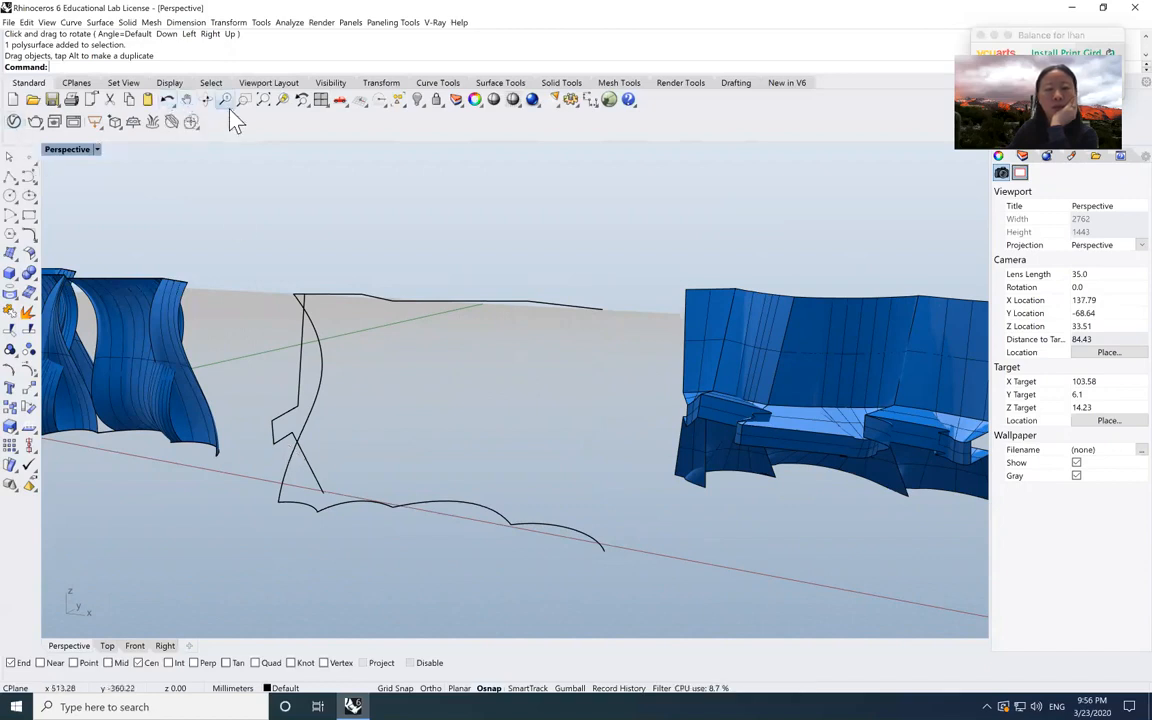
- Restore the four-viewport layout and delete the lower scalloped rail curve in the Top view
double_click(79, 149)
right_click_drag(253, 273, 312, 343)
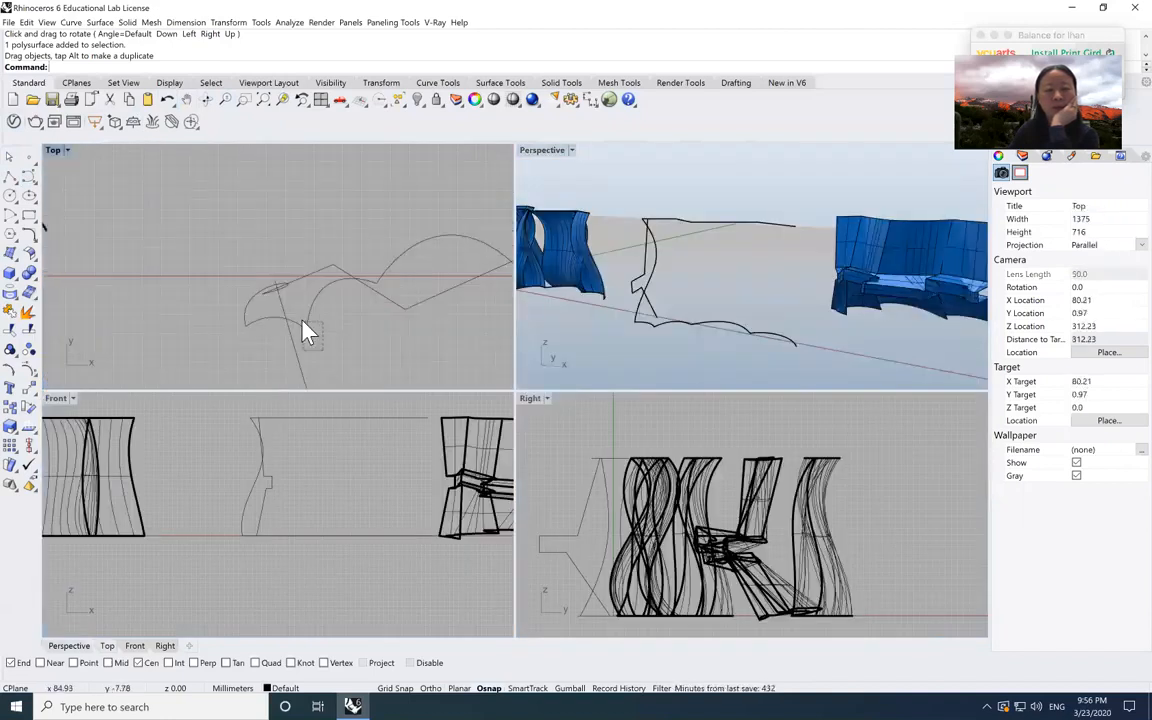
left_click(304, 323)
key("Delete")
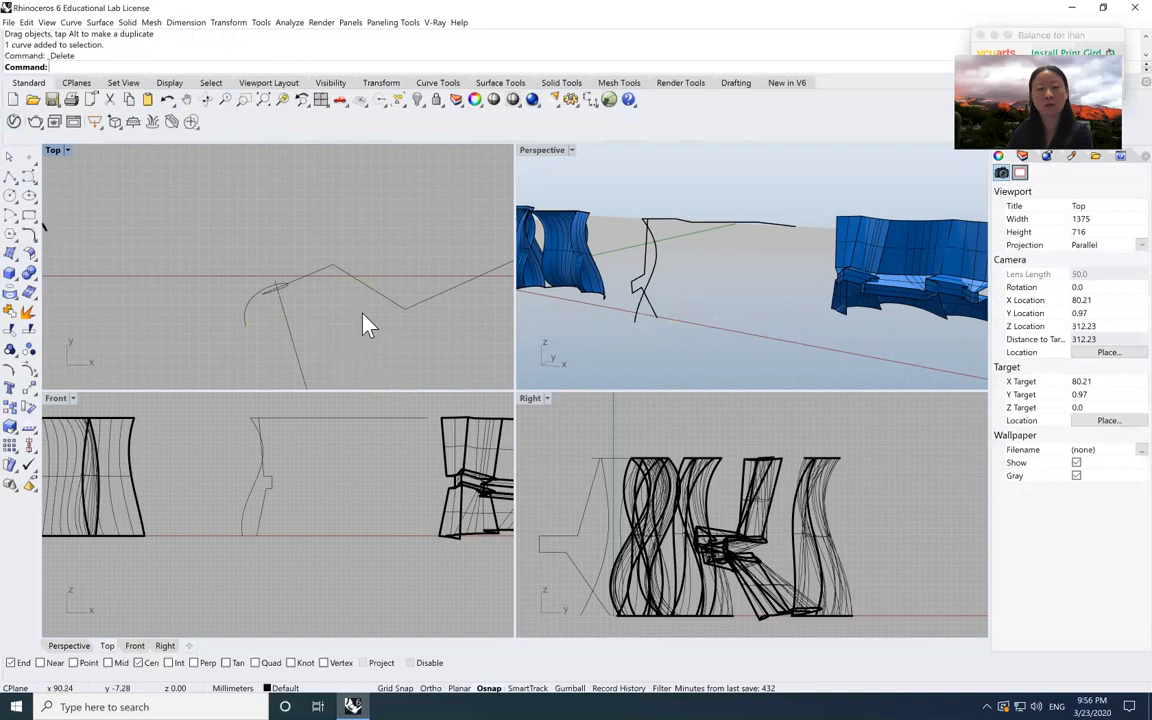
- Move the upper zigzag curve in the Top view away from the profile curves, up past the red axis, and deselect it
left_click_drag(360, 270, 357, 268)
scroll(329, 303, "up", 6)
scroll(325, 298, "down", 4)
middle_click(324, 298)
left_click(428, 362)
scroll(326, 318, "down", 10)
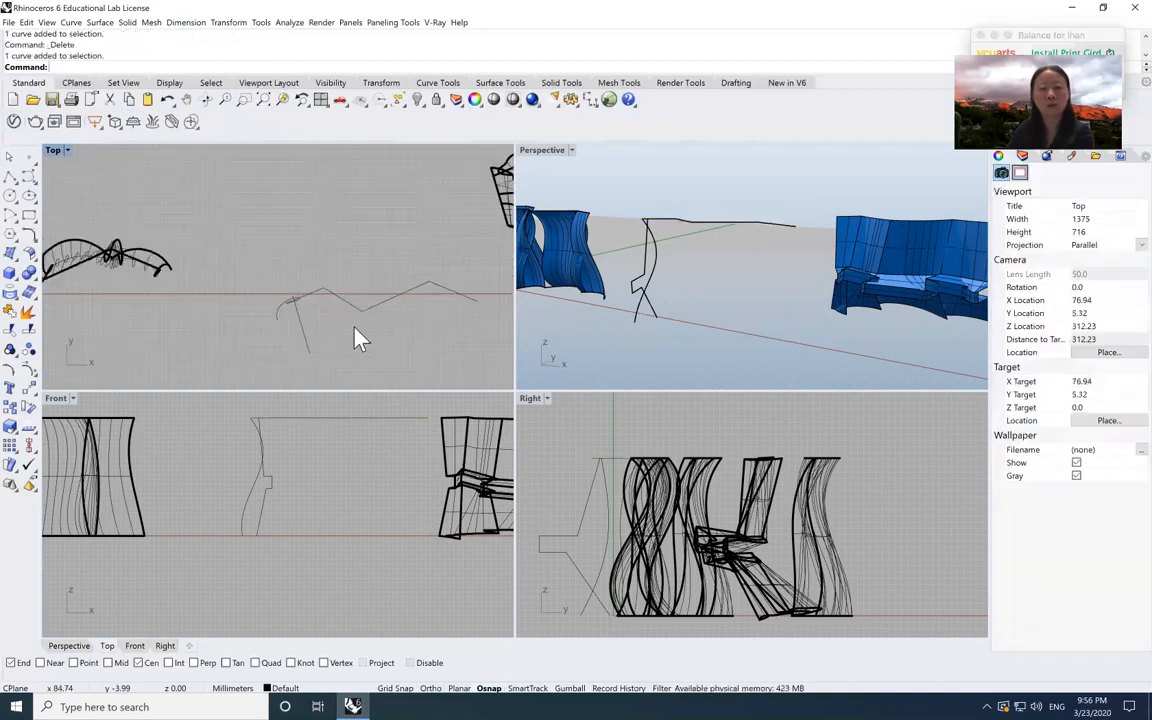
left_click_drag(396, 283, 348, 330)
left_click(360, 288)
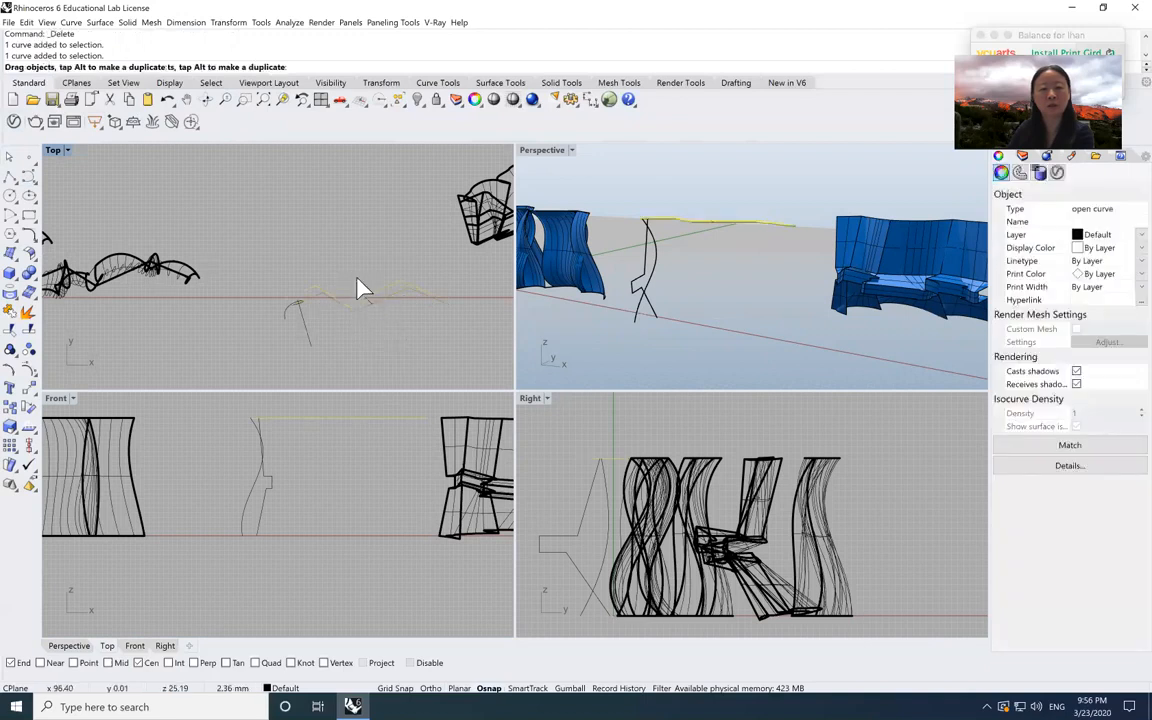
key("Escape")
- Draw an arc by start, end and direction at start over the zigzag's first segment, bulging upward in the Top view
scroll(402, 262, "down", 5)
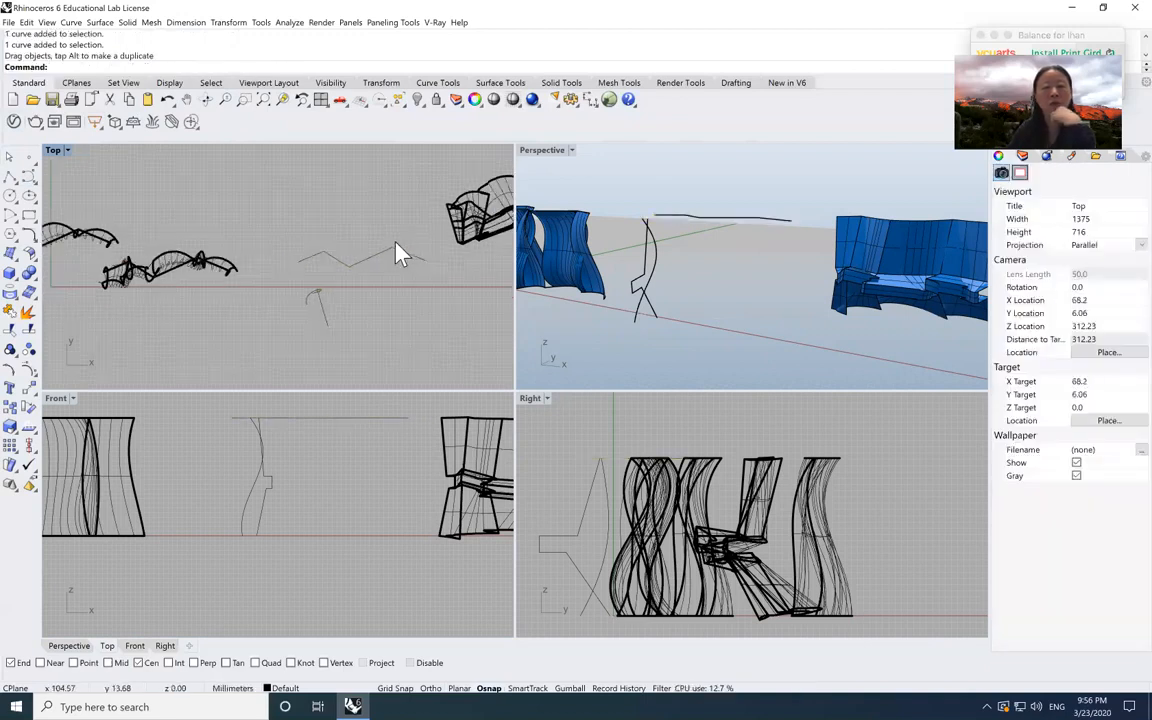
scroll(389, 249, "up", 6)
middle_click(389, 249)
scroll(432, 220, "up", 10)
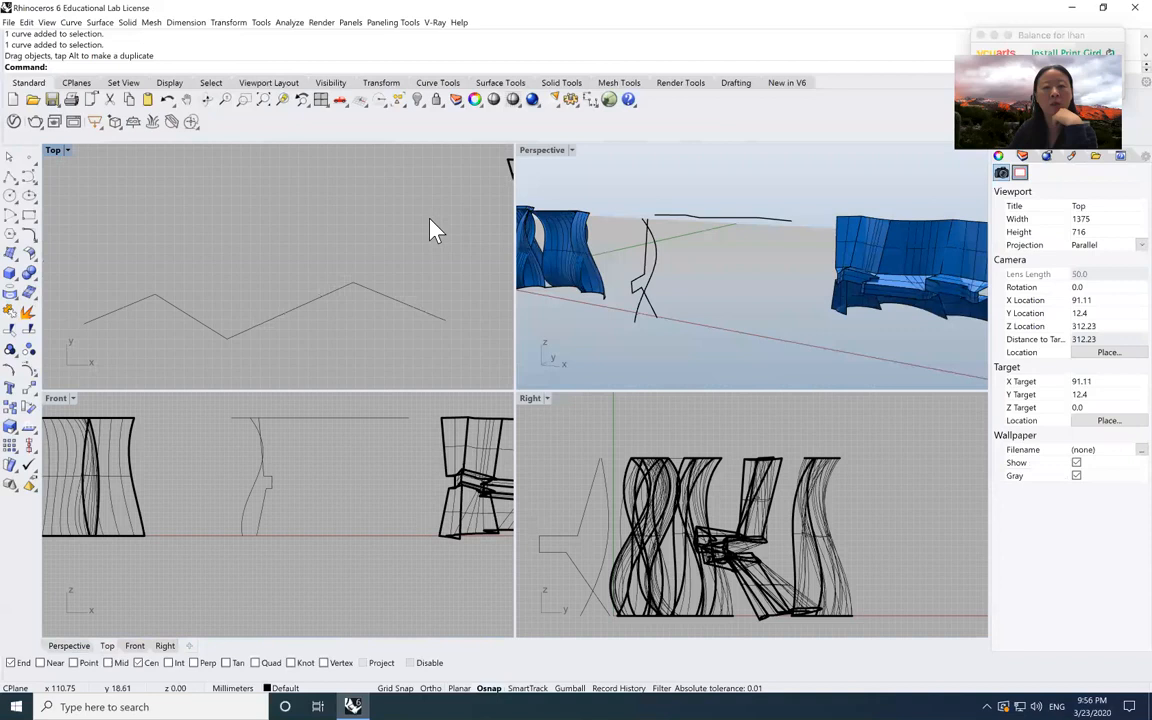
left_click(15, 221)
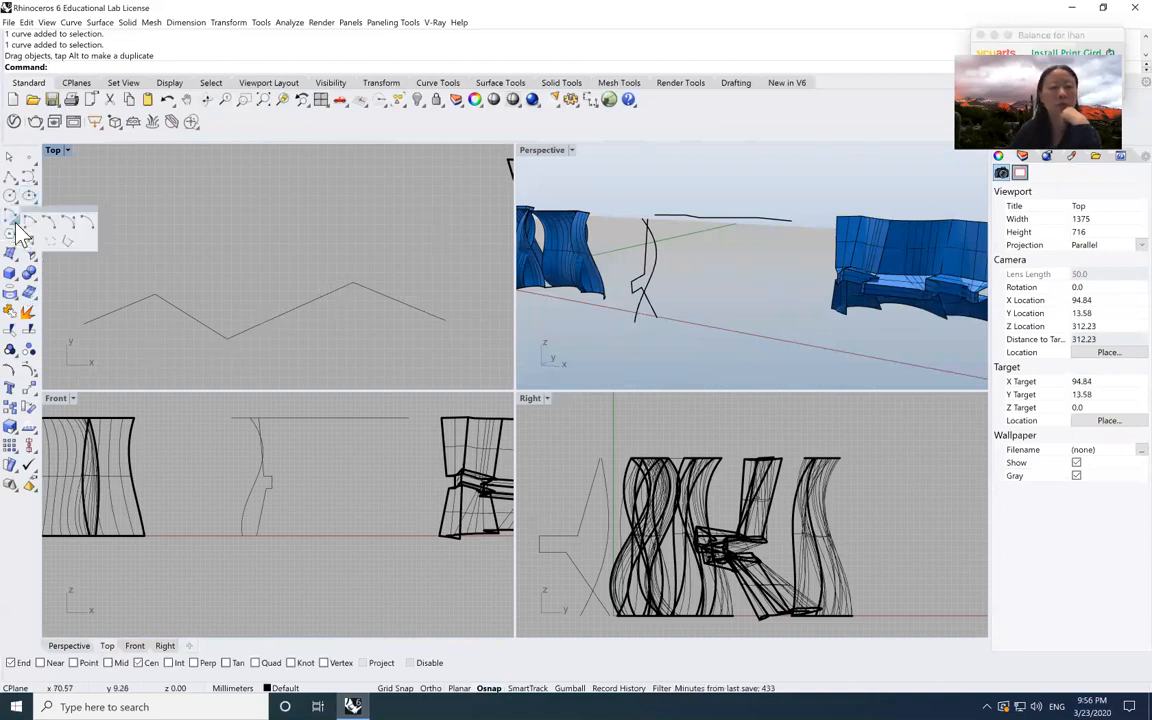
left_click(68, 229)
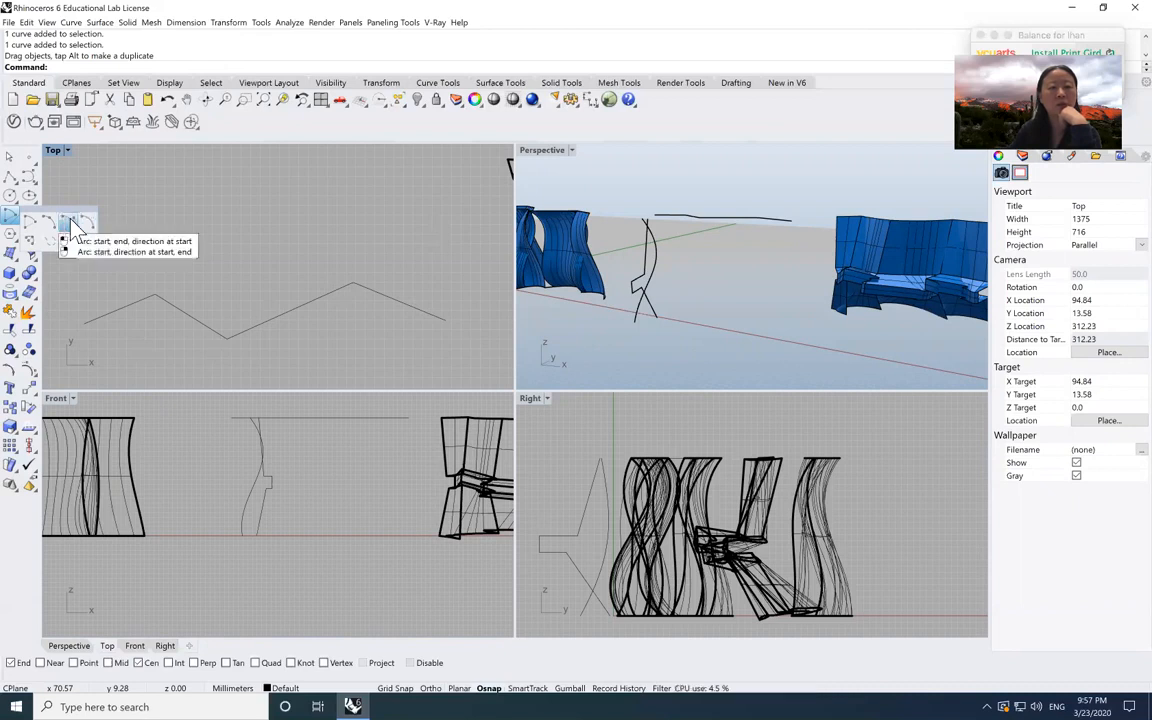
left_click(67, 223)
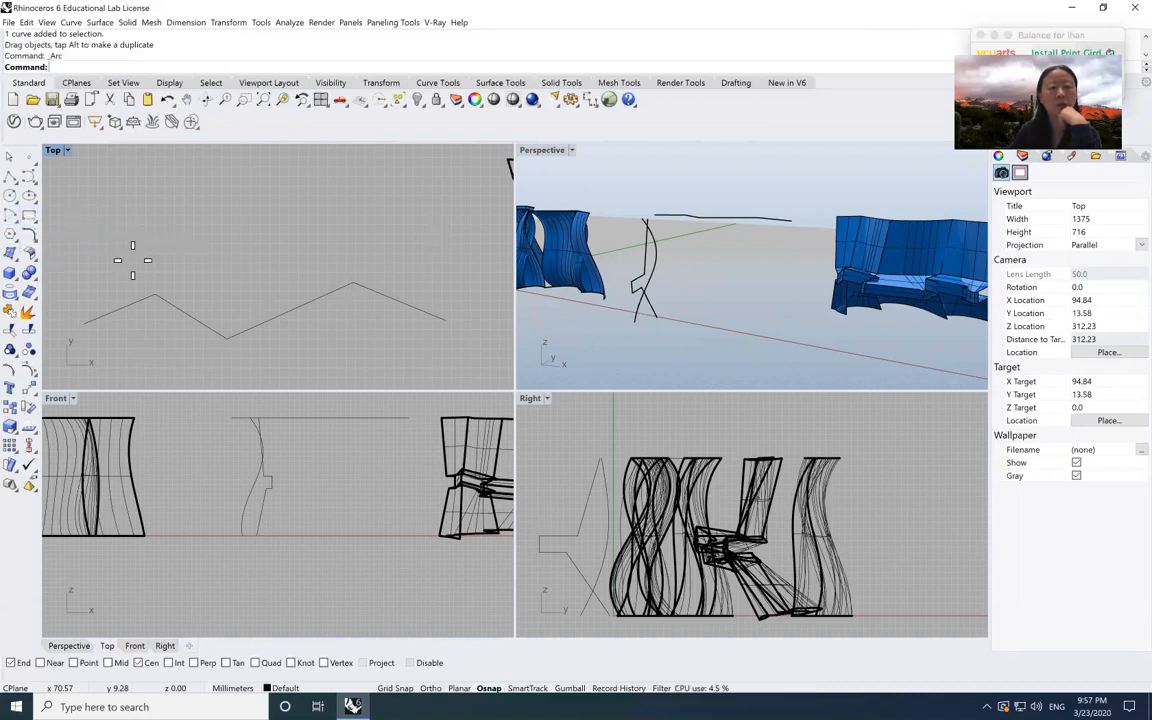
left_click(90, 302)
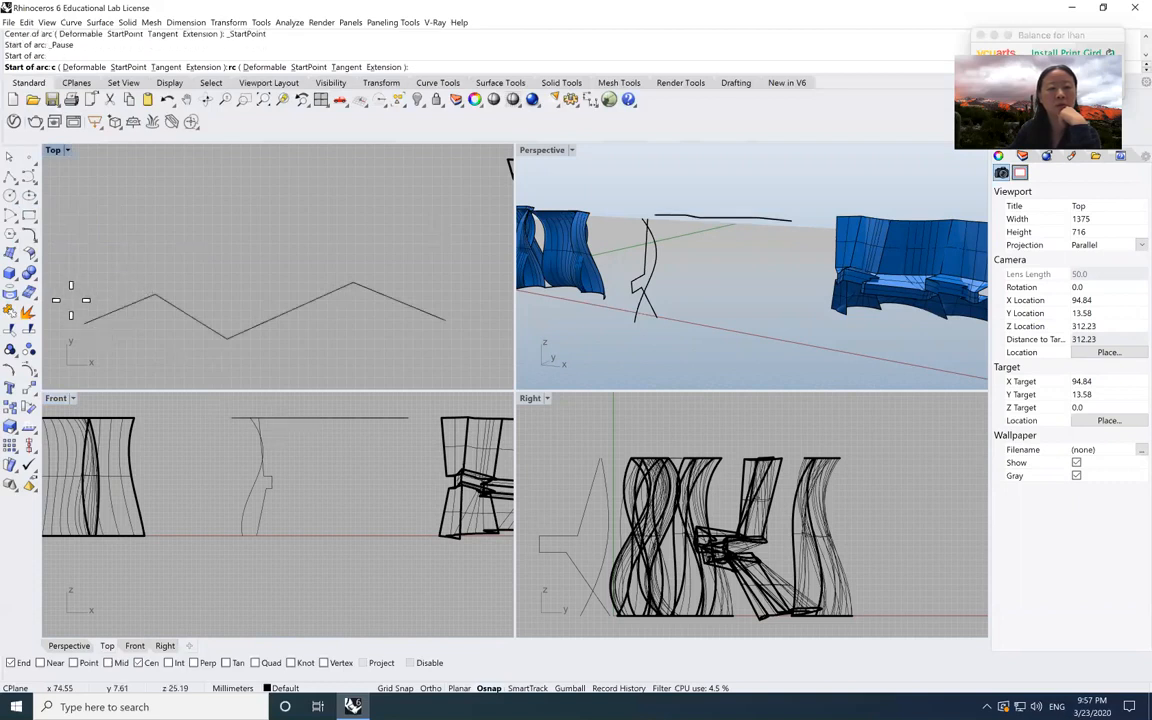
left_click(147, 288)
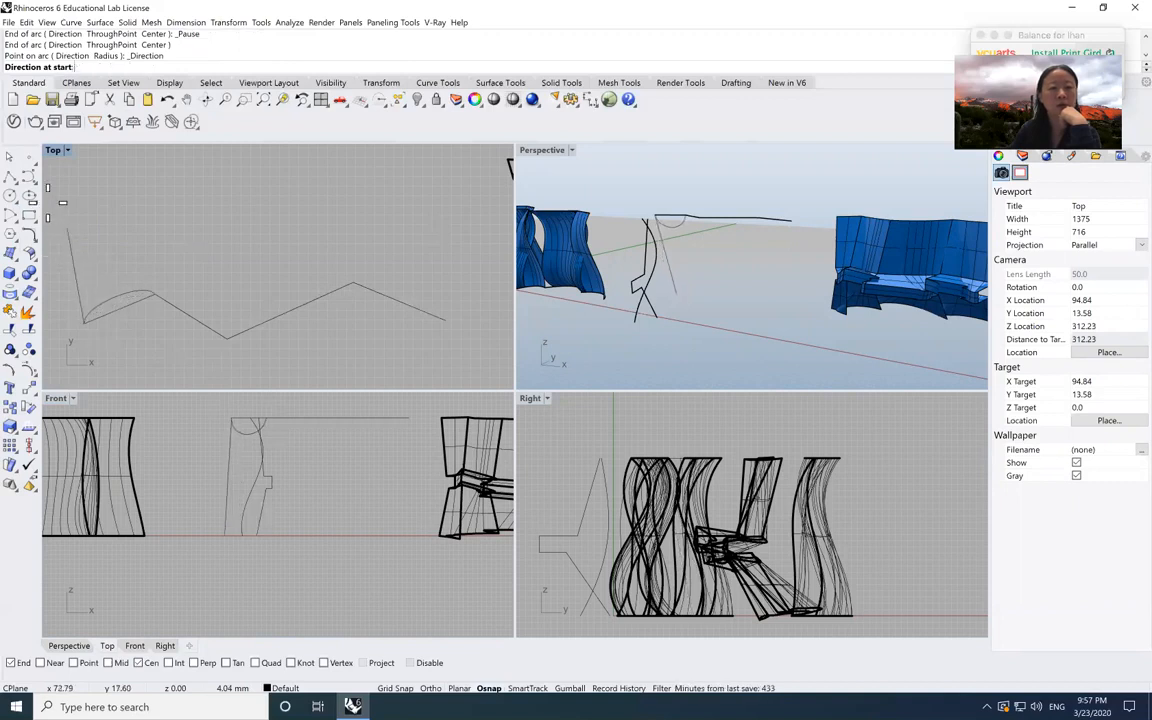
scroll(165, 256, "up", 2)
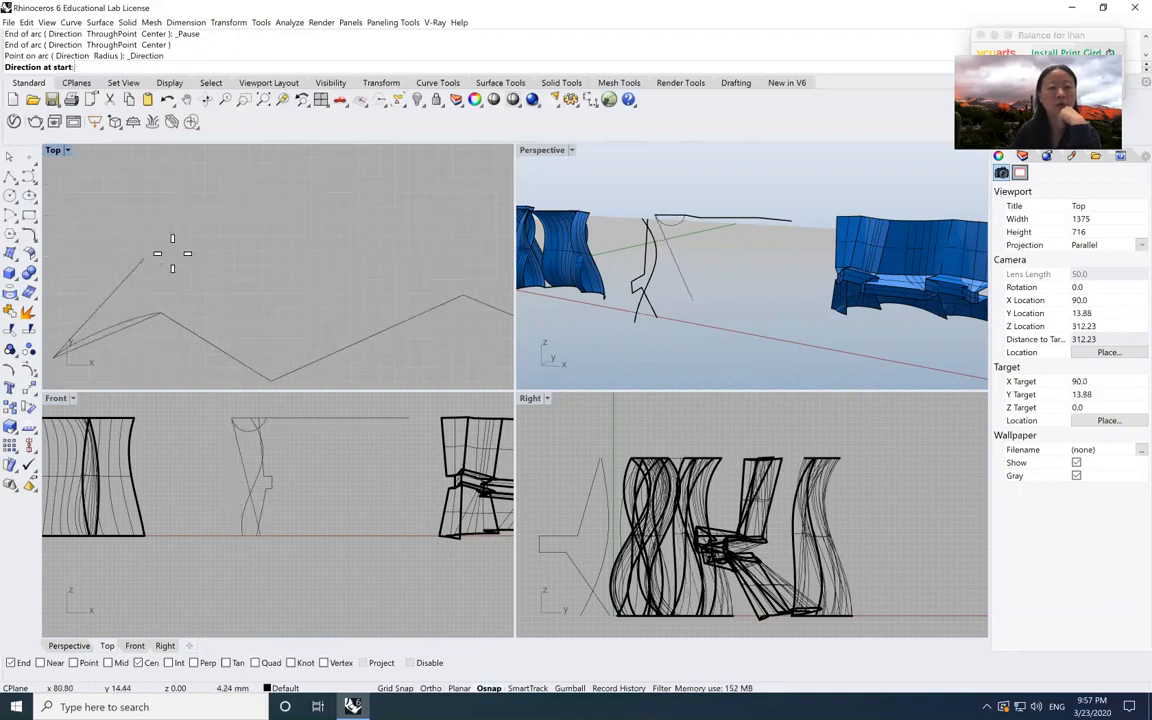
middle_click(172, 253)
scroll(271, 226, "down", 2)
middle_click(274, 228)
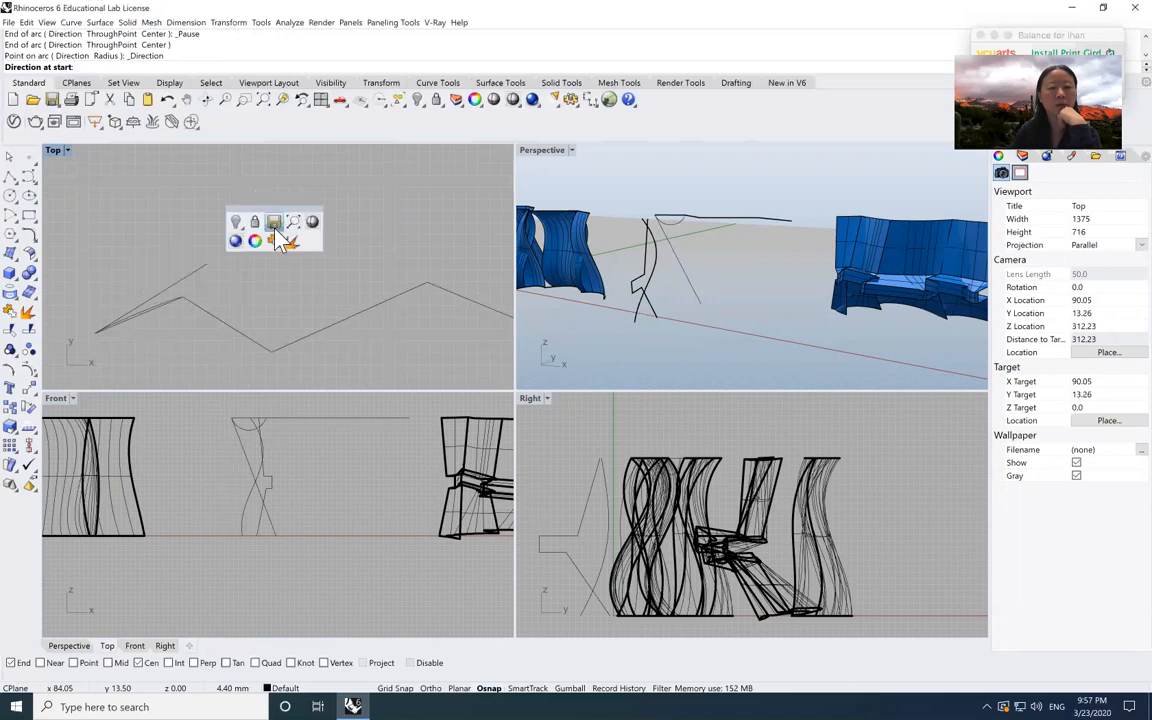
middle_click(97, 197)
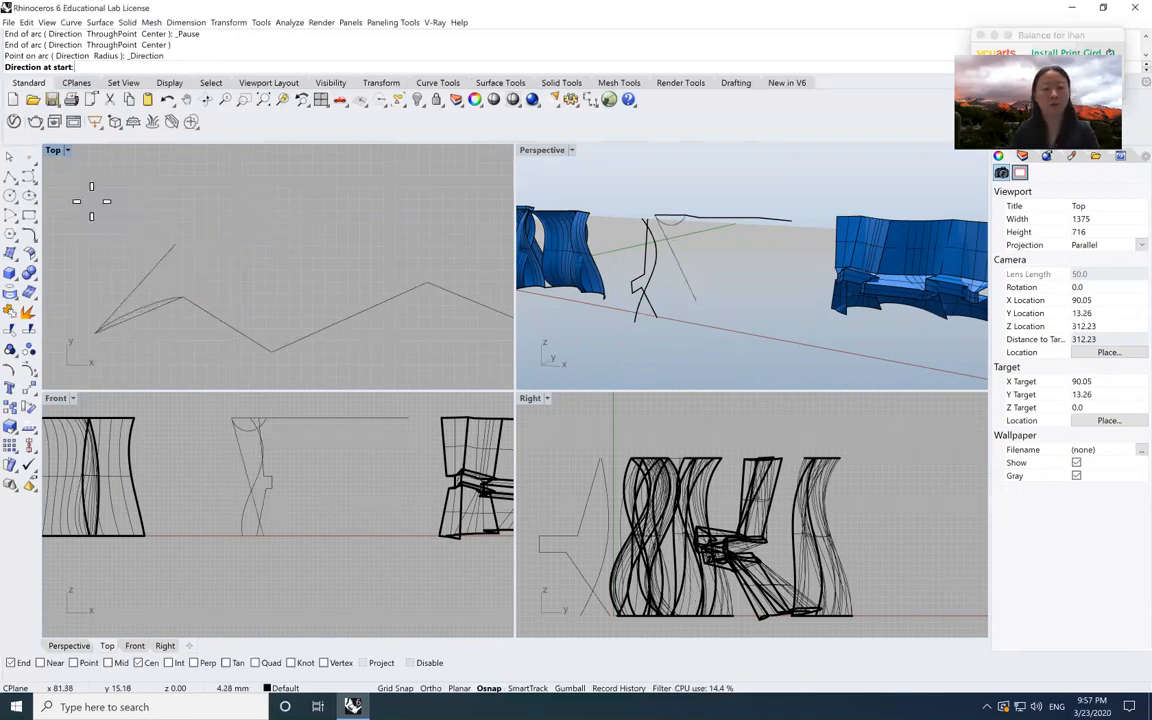
scroll(70, 202, "down", 5)
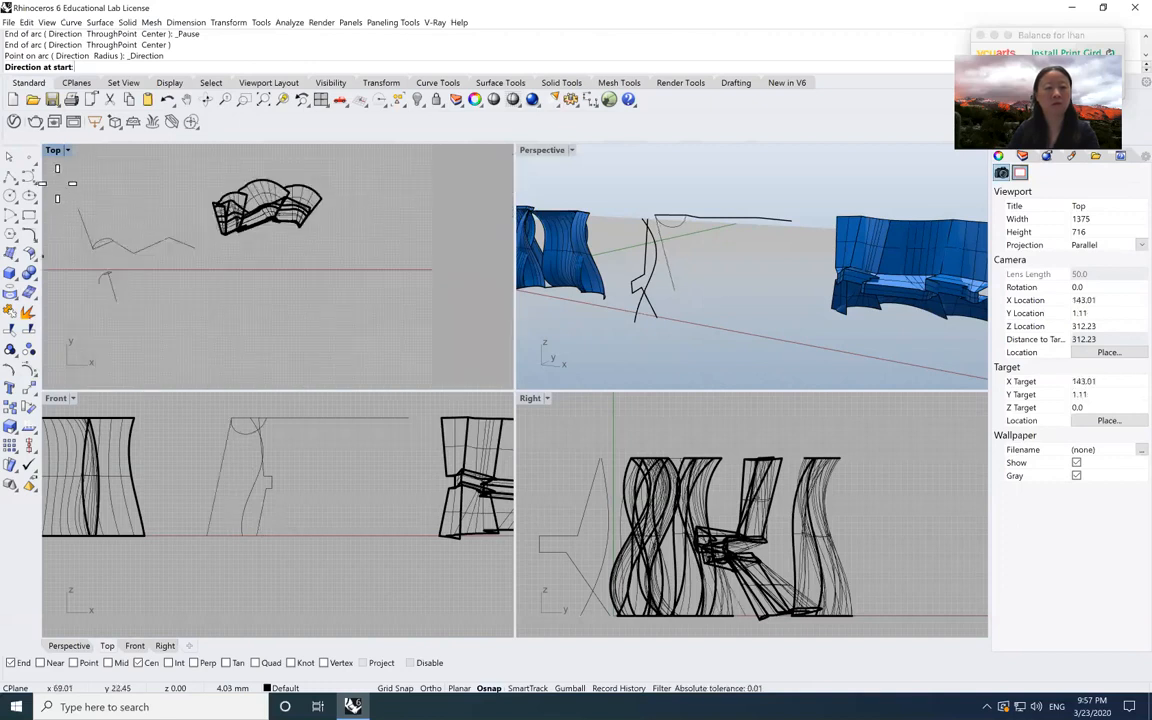
left_click(70, 183)
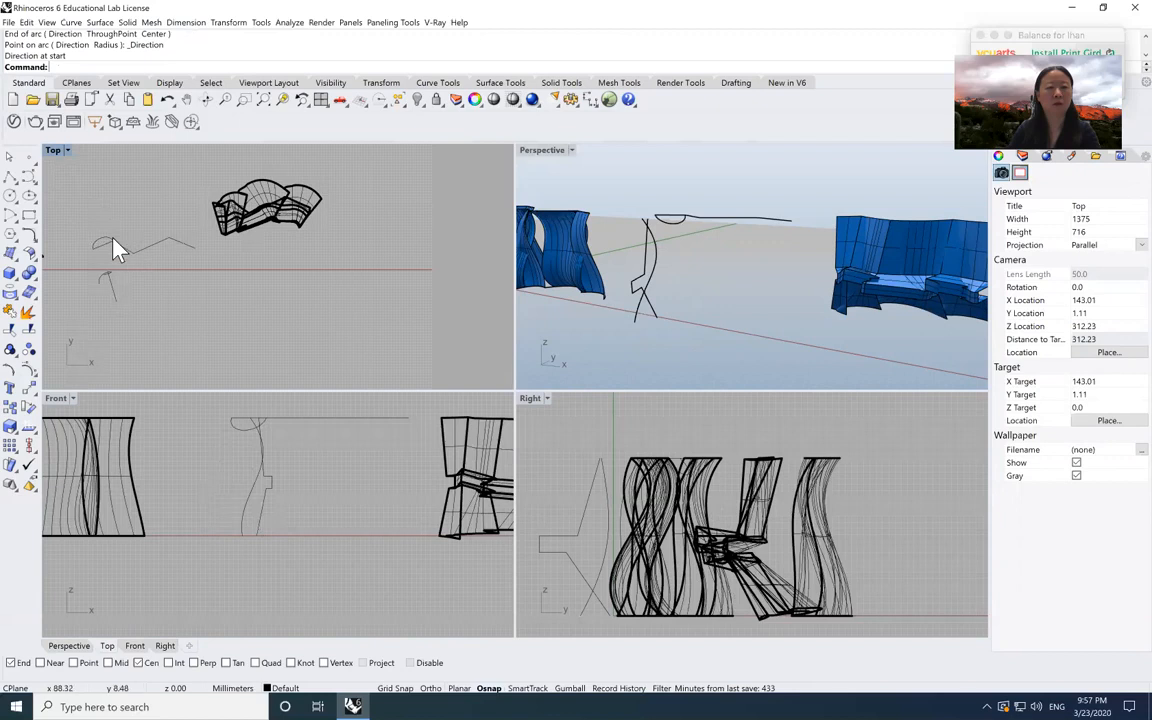
scroll(102, 214, "down", 3)
scroll(104, 216, "up", 6)
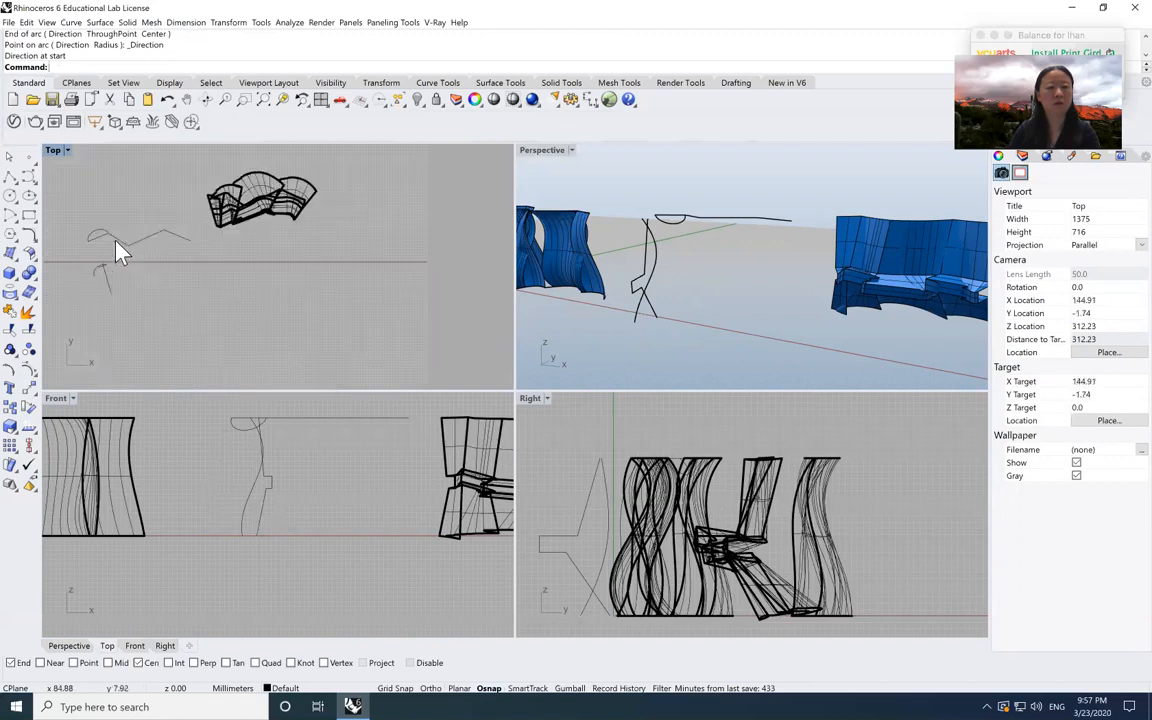
left_click(14, 200)
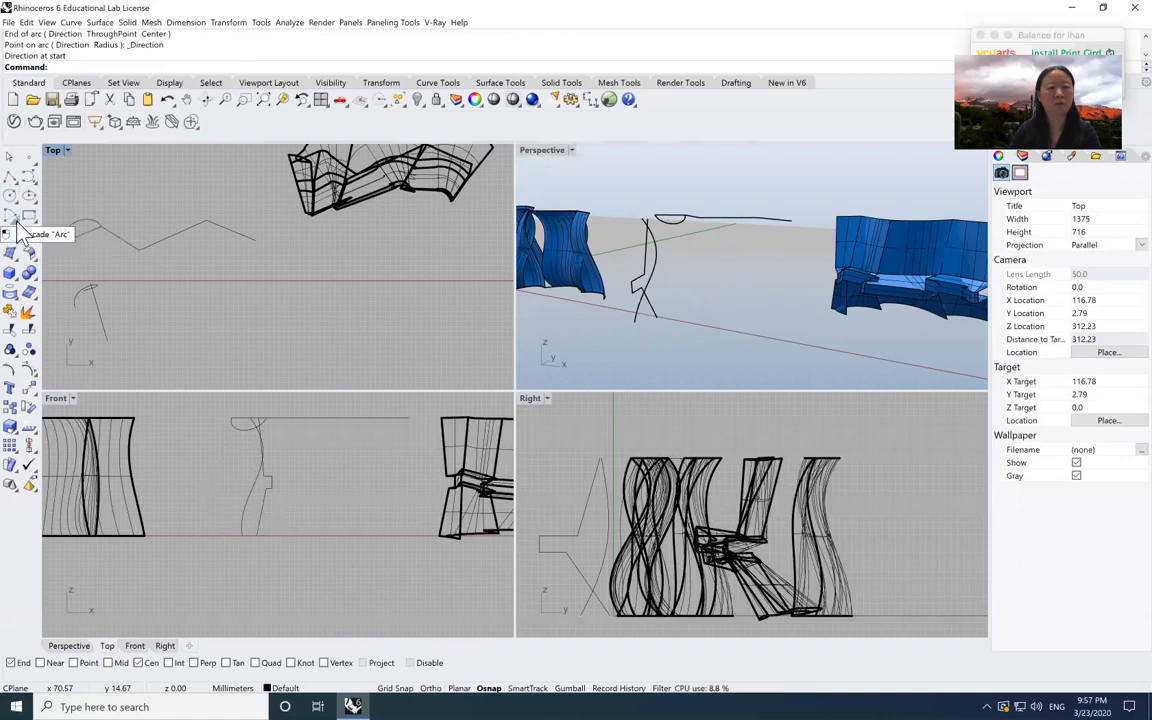
left_click(10, 235)
left_click(84, 189)
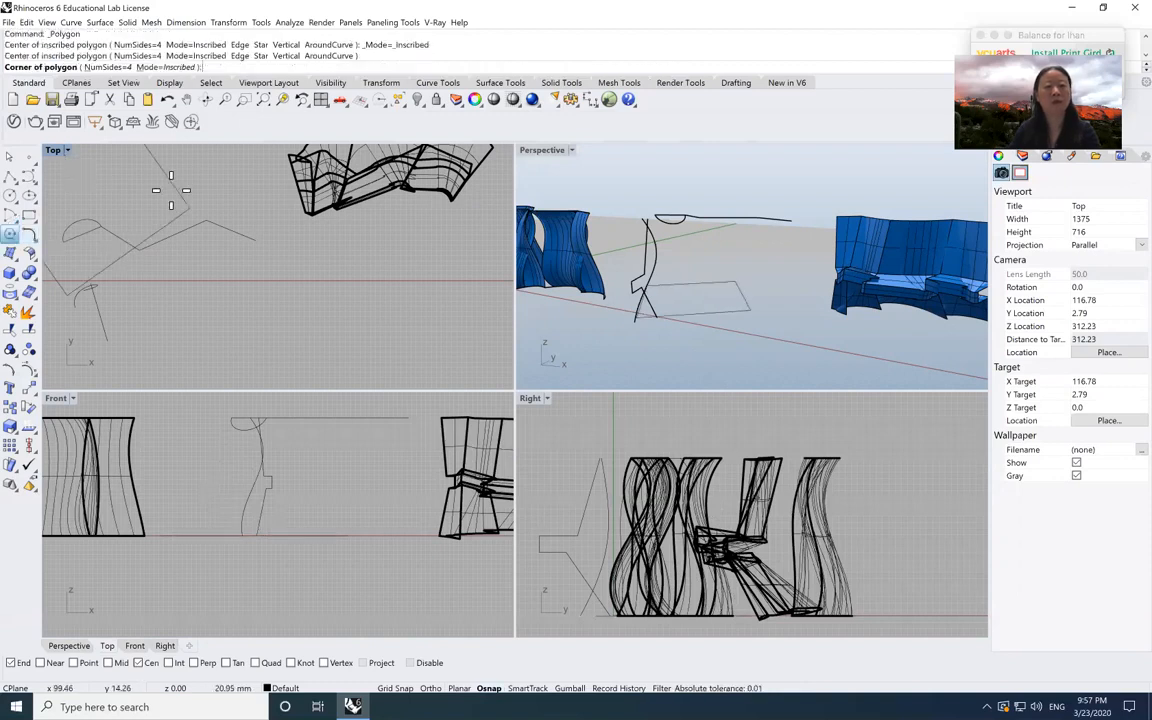
key("Escape")
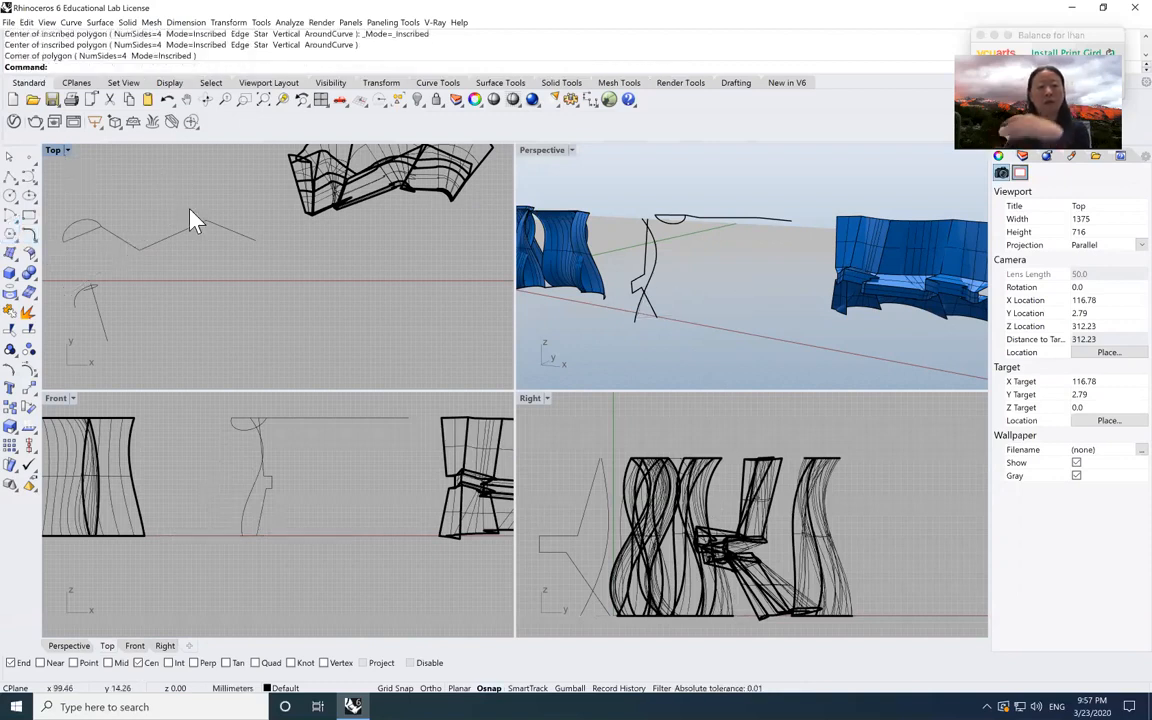
- Draw a second start, end, direction arc over the zigzag's second segment, from its first peak to the valley, bulging upward in Top
left_click(18, 222)
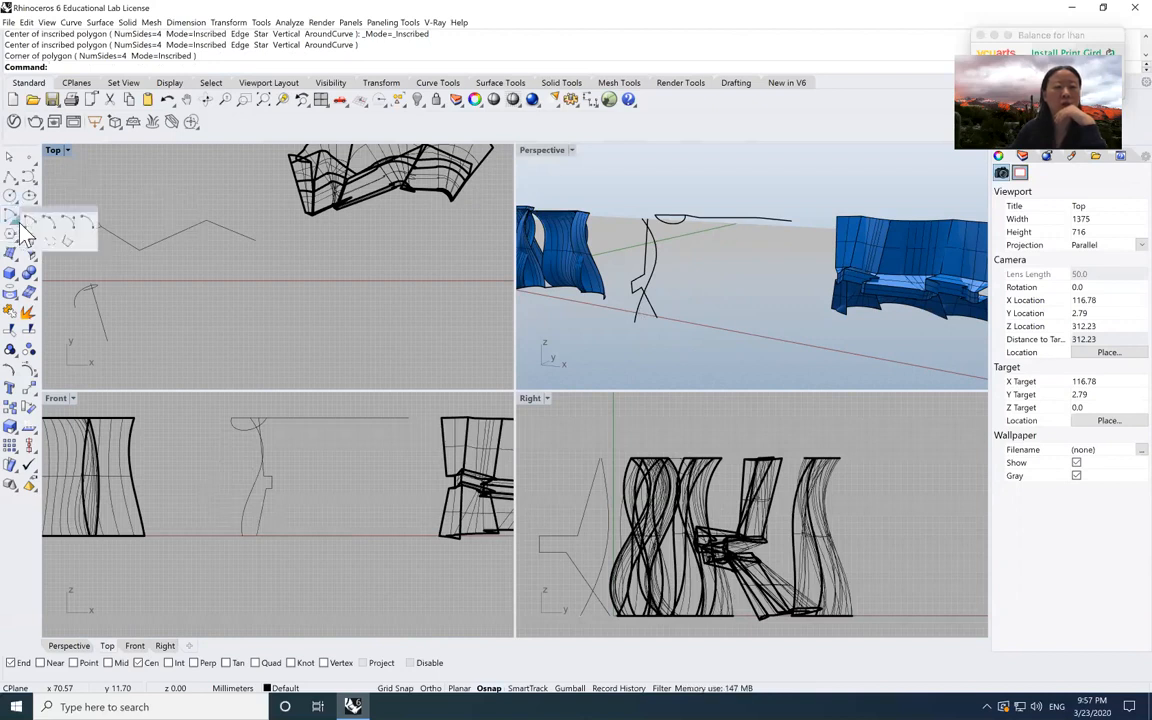
left_click(67, 221)
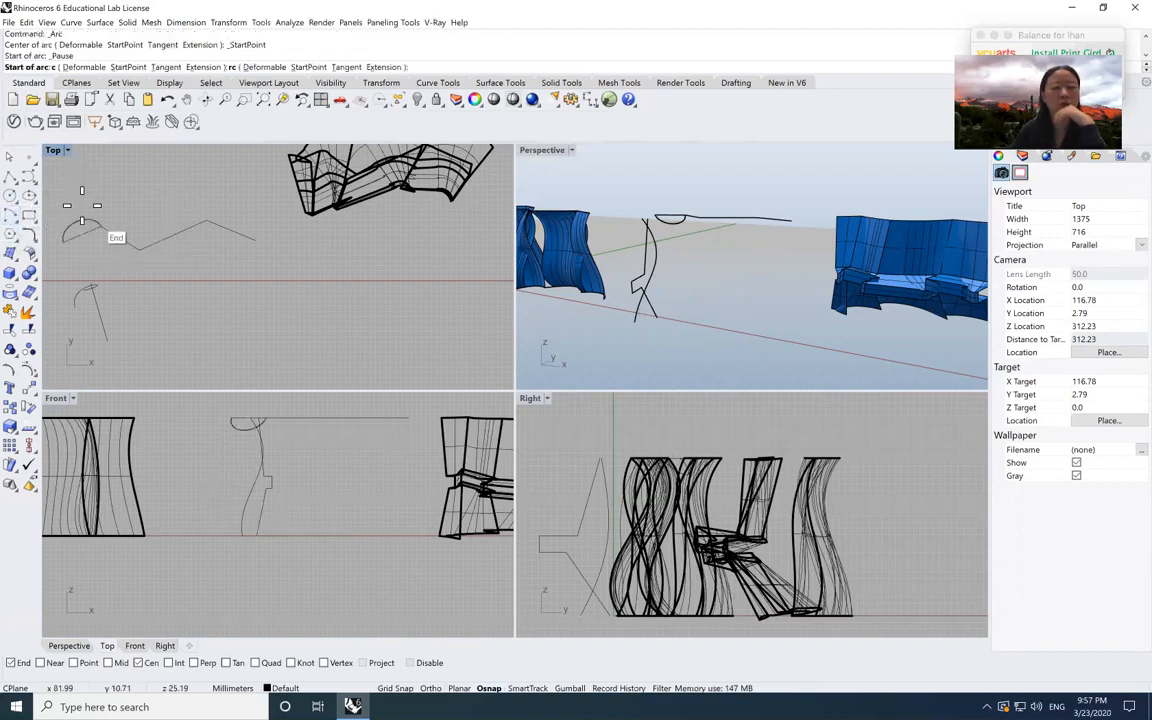
left_click(82, 205)
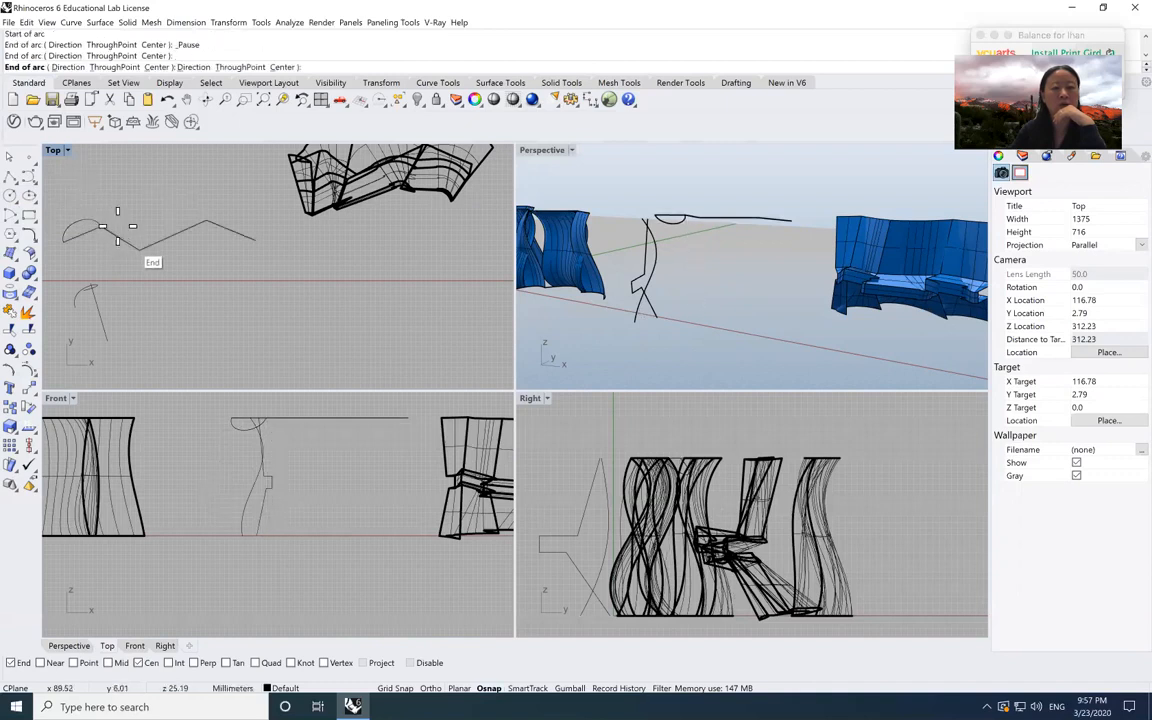
left_click(117, 226)
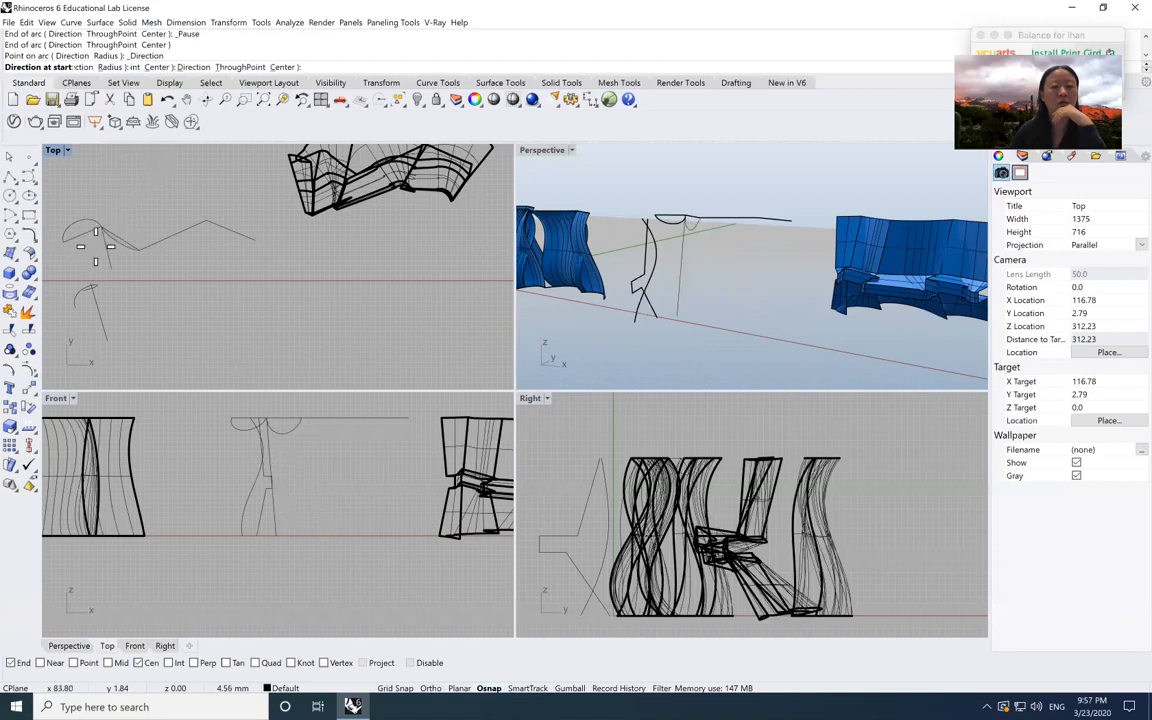
left_click(137, 146)
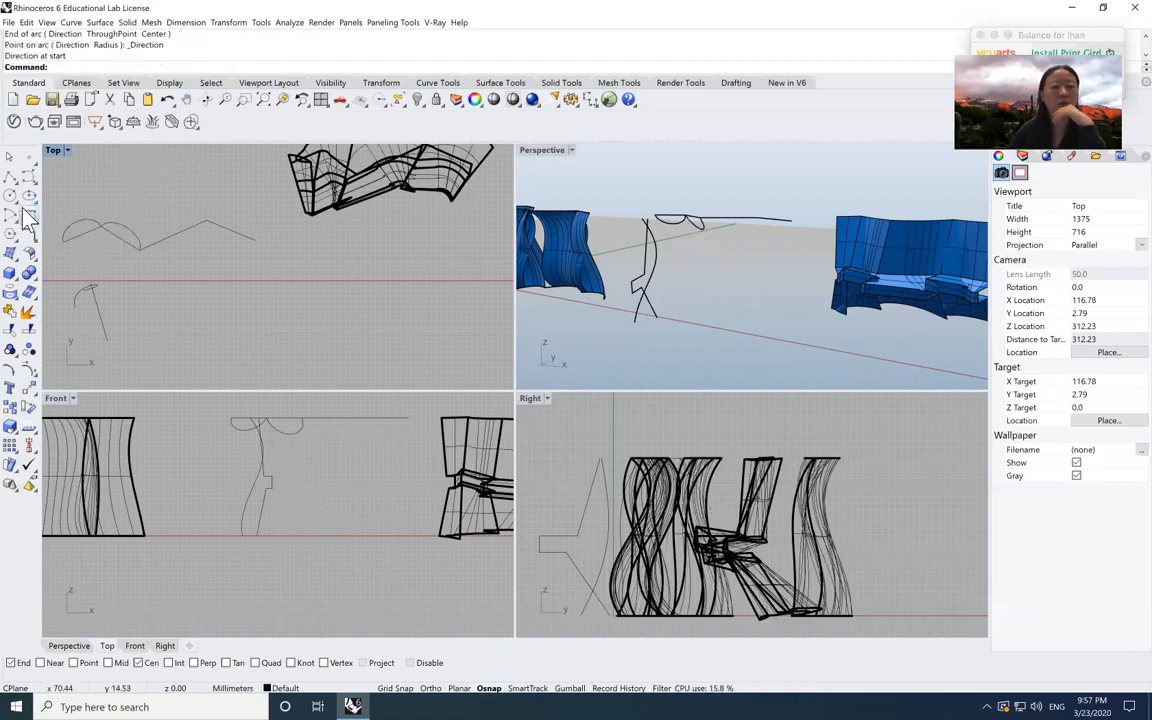
- Draw a third start, end, direction arc over the zigzag's third segment, from the valley to the second peak, bulging upward in Top
left_click(121, 234)
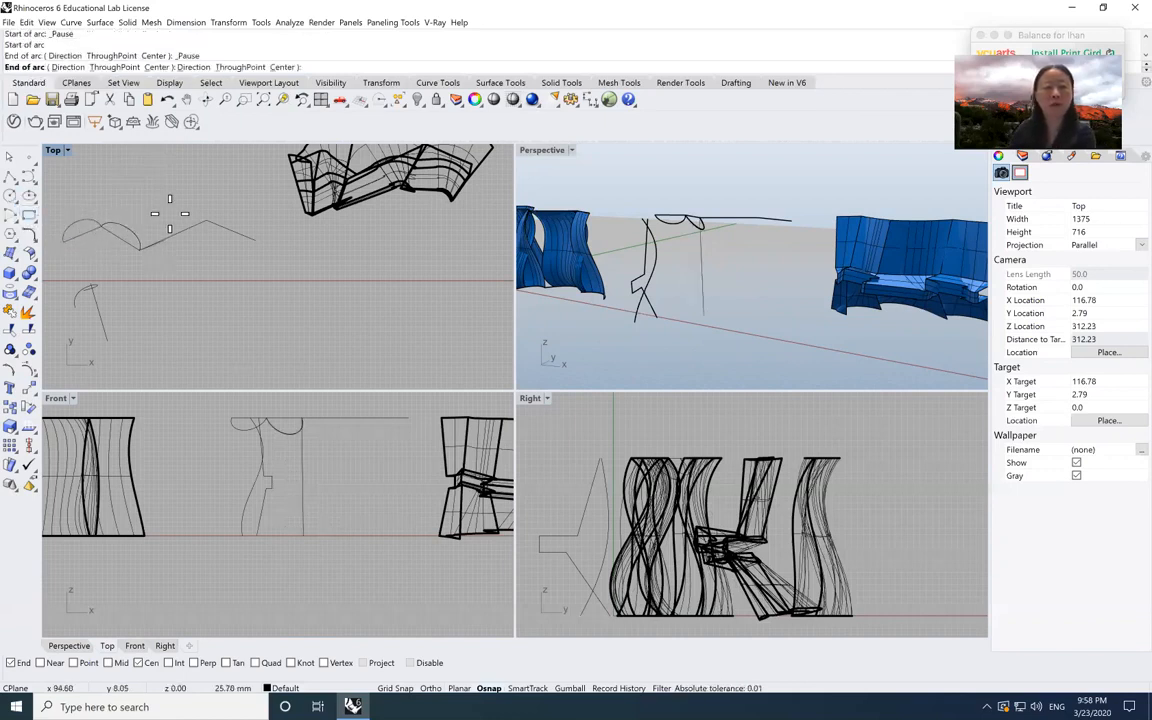
left_click(207, 220)
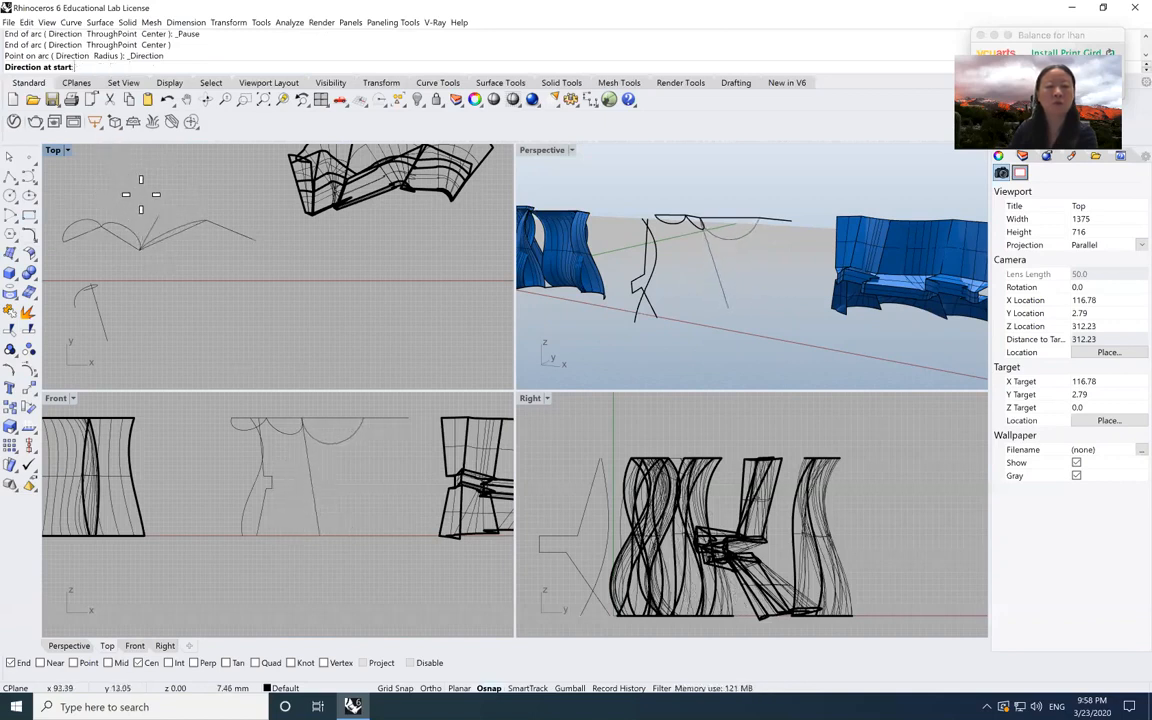
left_click(135, 178)
scroll(145, 260, "up", 6)
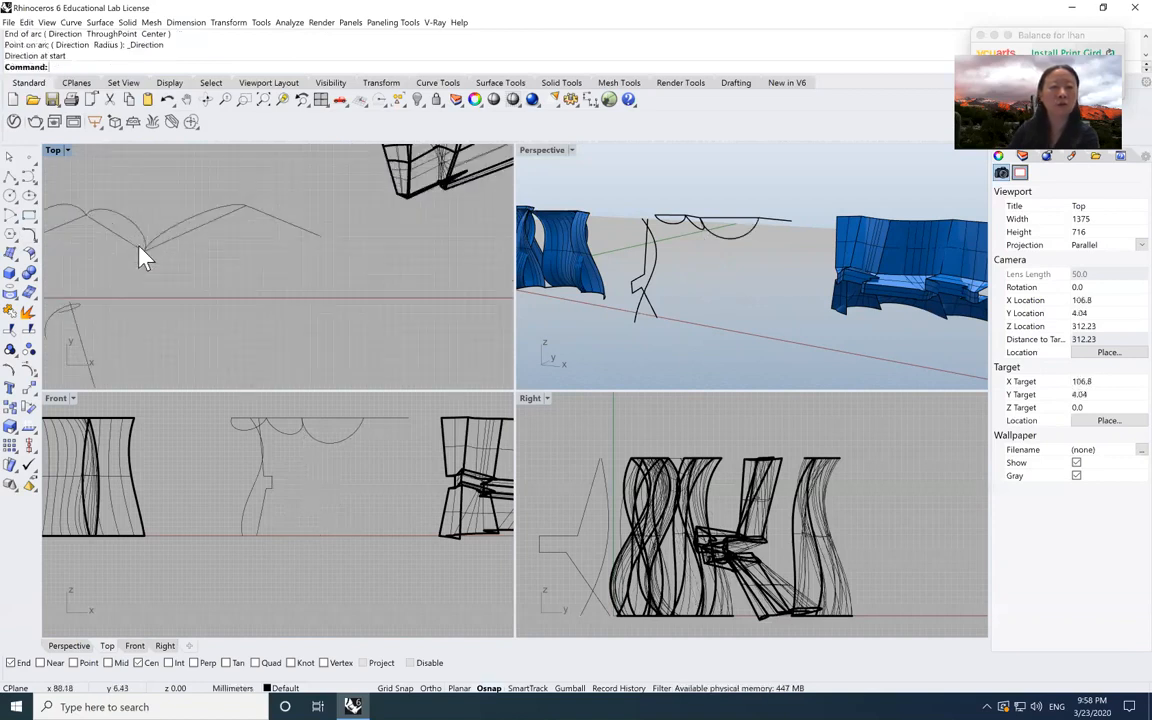
- Examine how the second and third arcs meet at the zigzag's valley in the Top view
middle_click(140, 284)
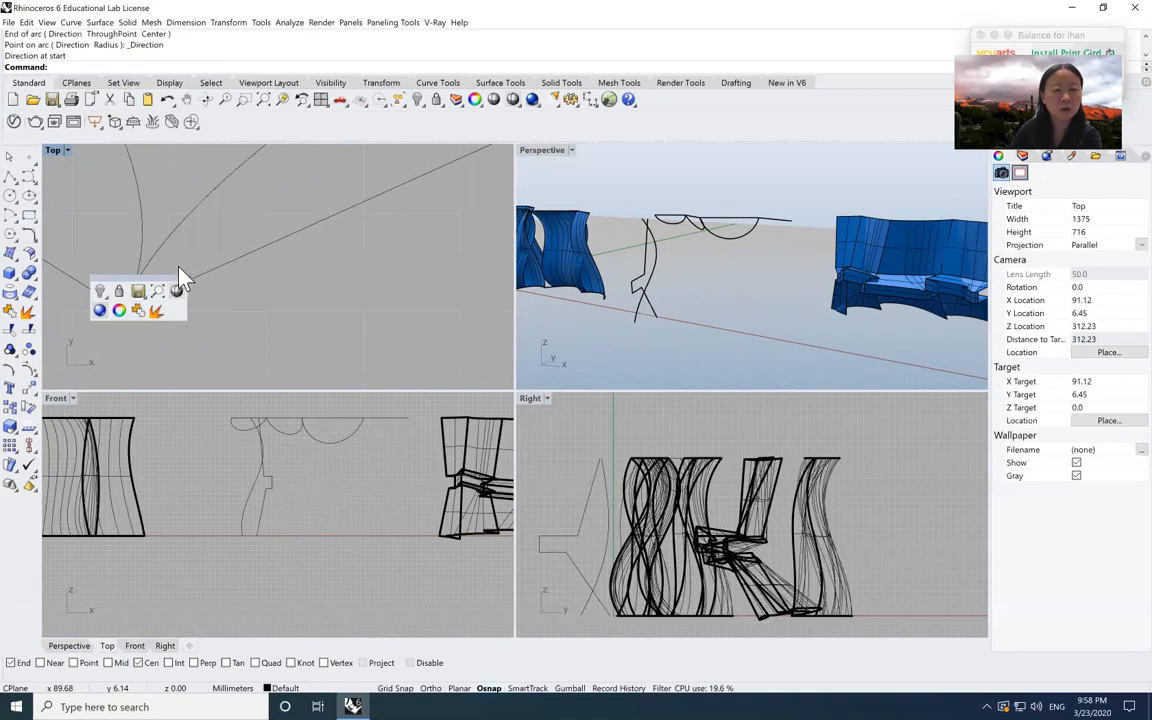
scroll(122, 314, "up", 2)
scroll(127, 299, "up", 4)
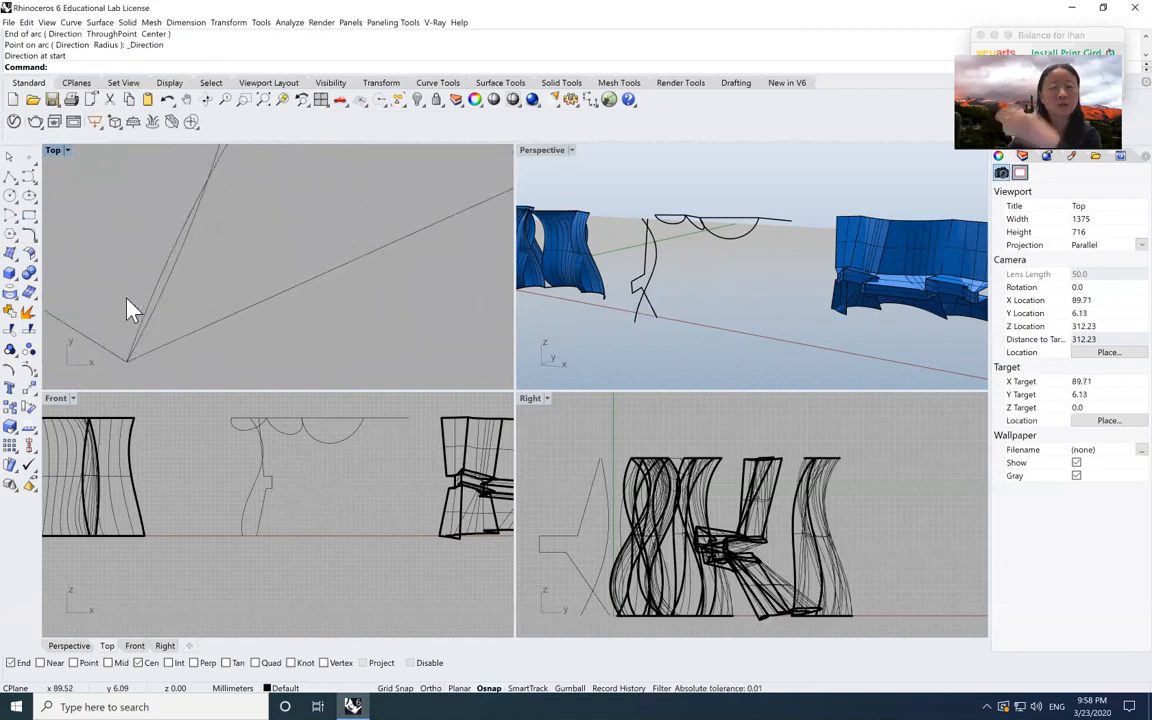
scroll(129, 301, "down", 8)
middle_click(130, 301)
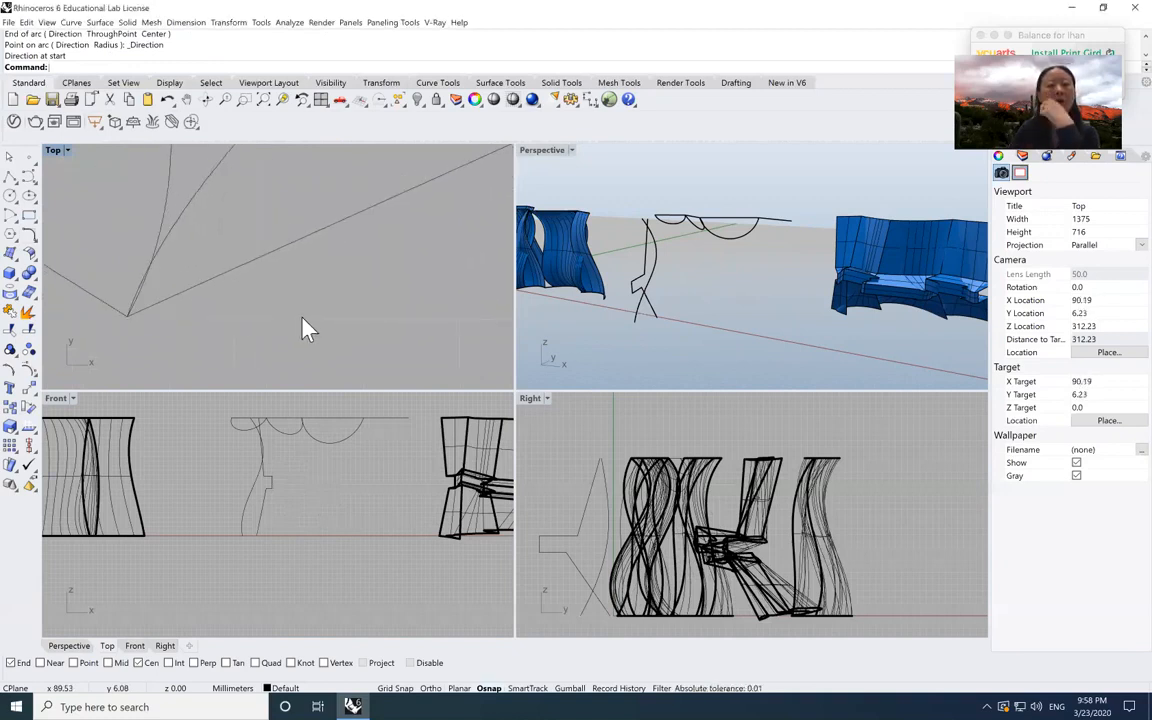
scroll(306, 327, "down", 2)
scroll(285, 333, "down", 3)
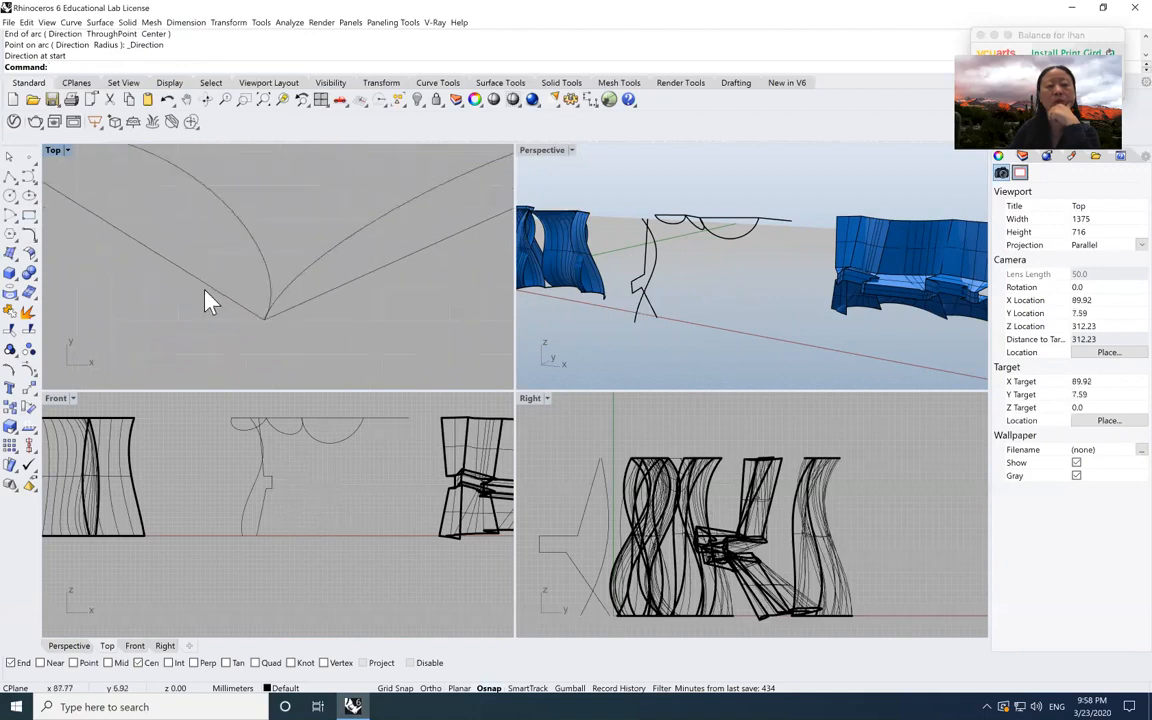
scroll(286, 242, "down", 4)
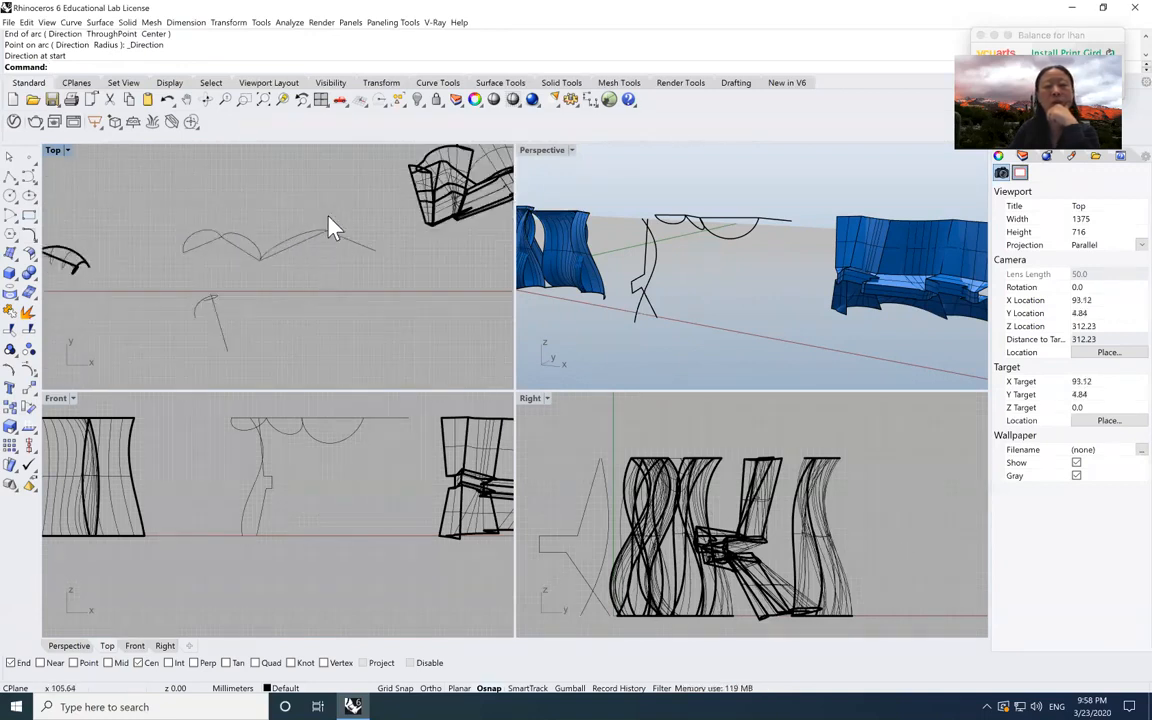
scroll(318, 225, "up", 4)
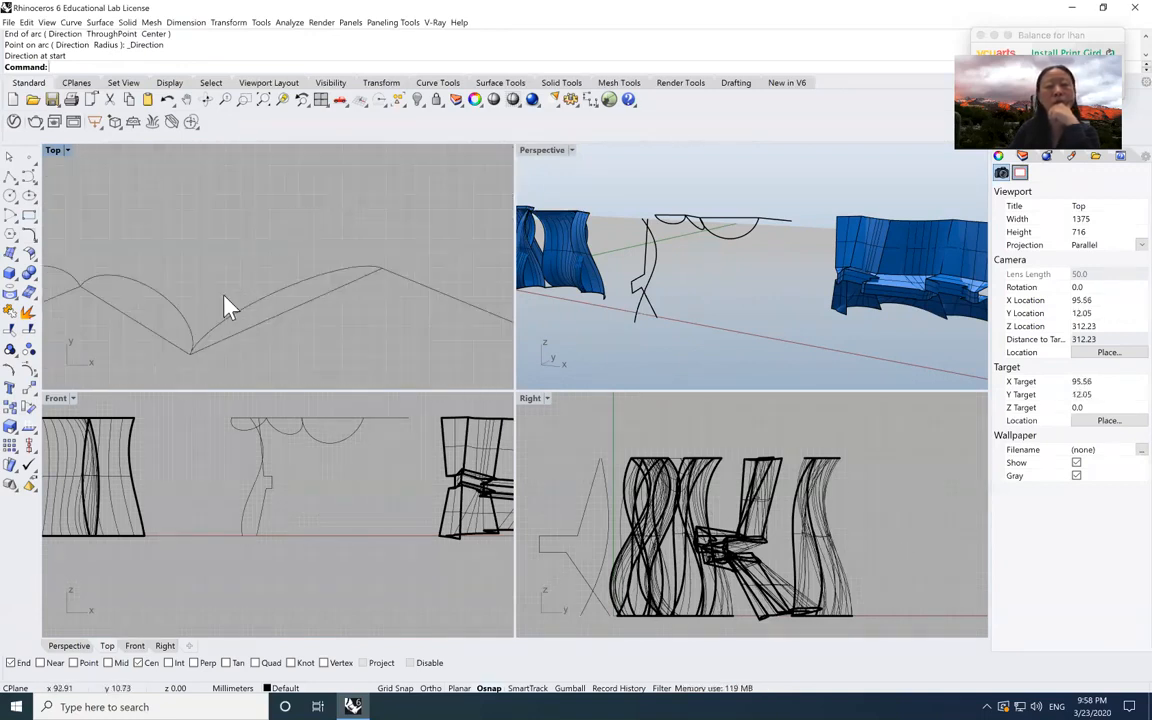
- Delete the three arcs drawn over the zigzag curve in the Top view
left_click(258, 314)
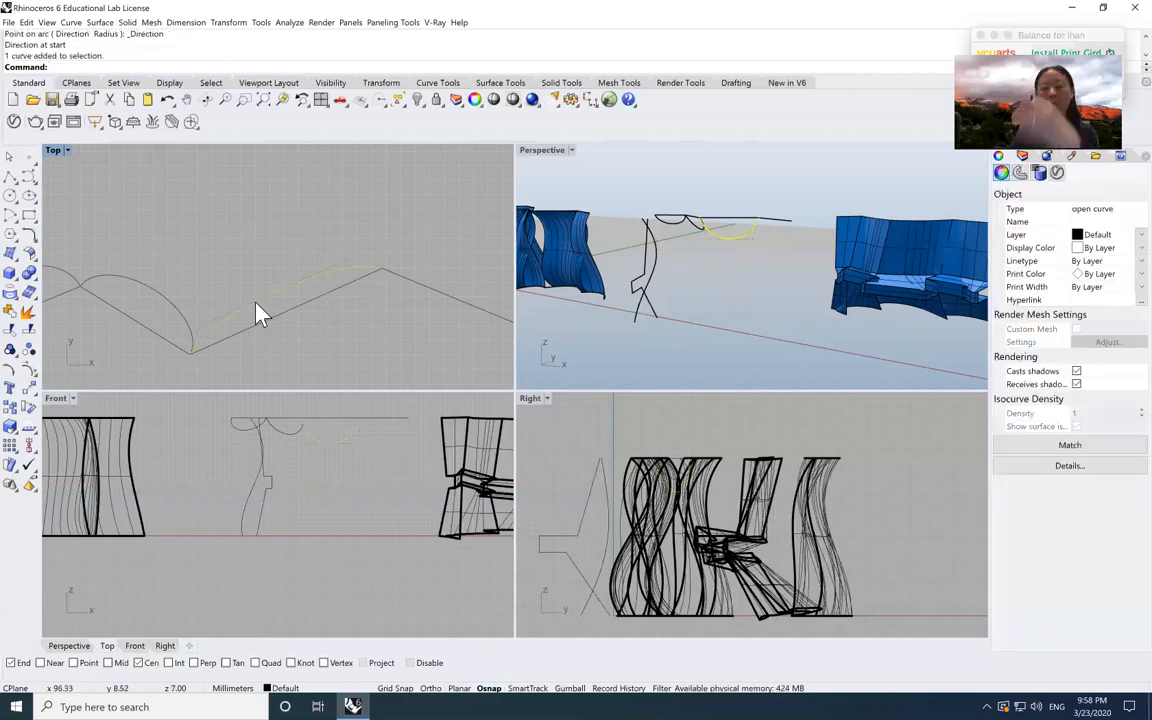
key("Delete")
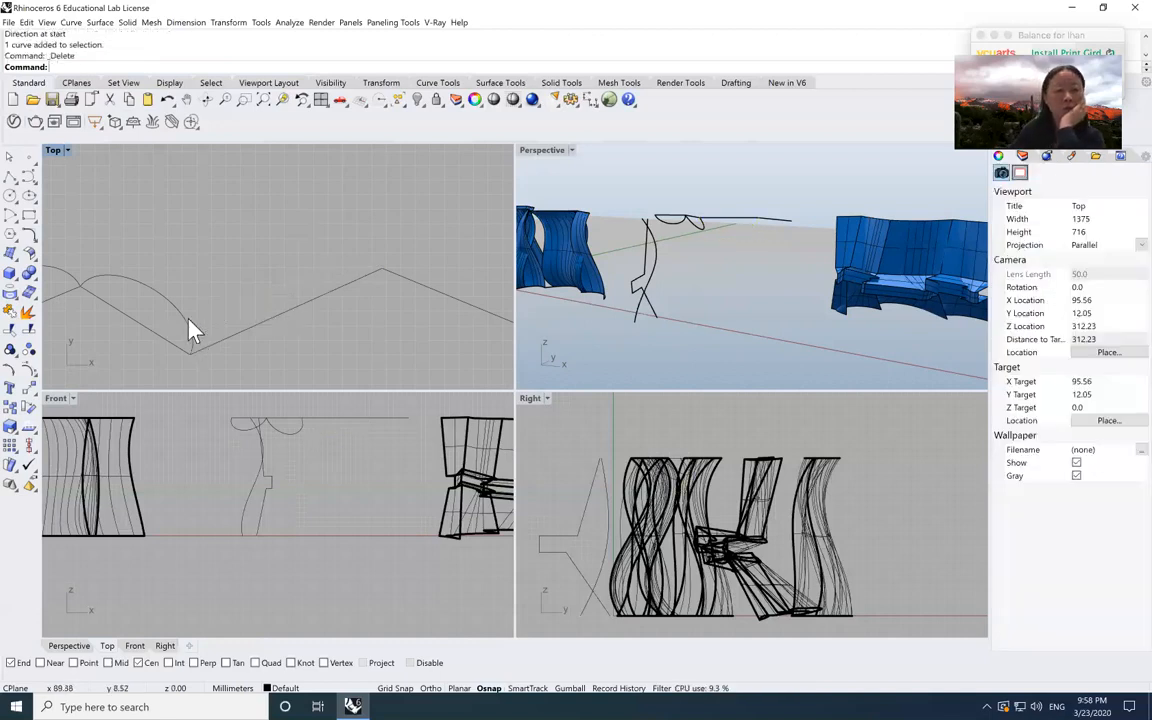
left_click(187, 322)
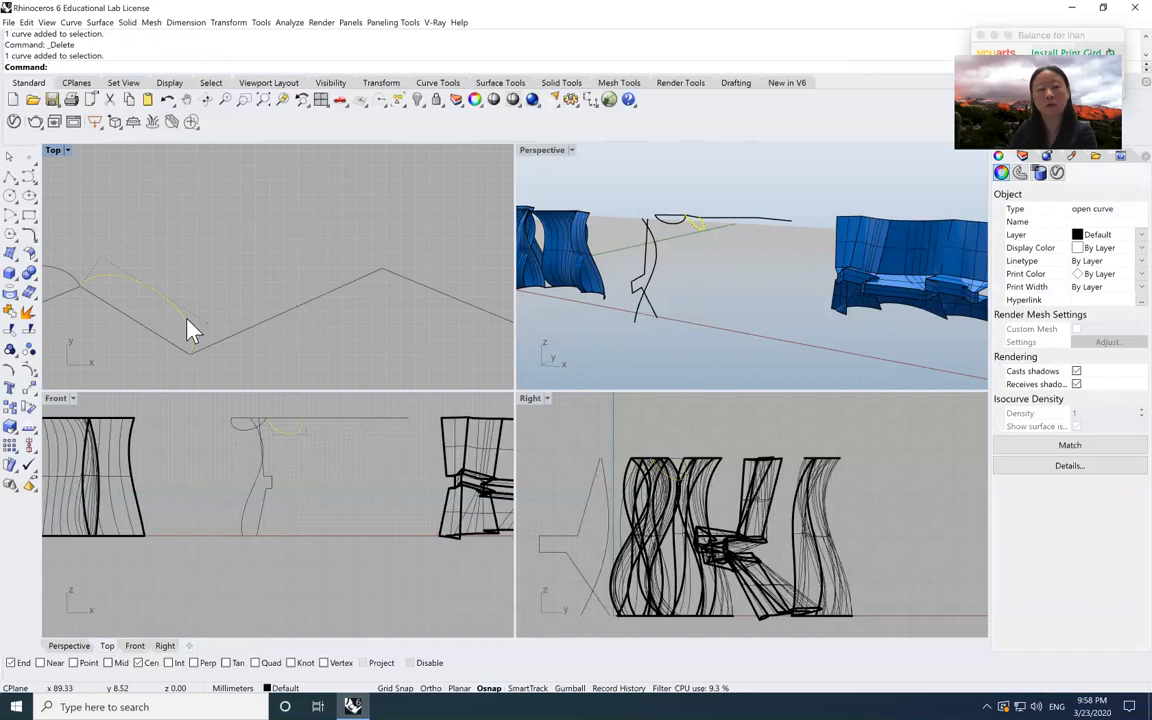
key("Delete")
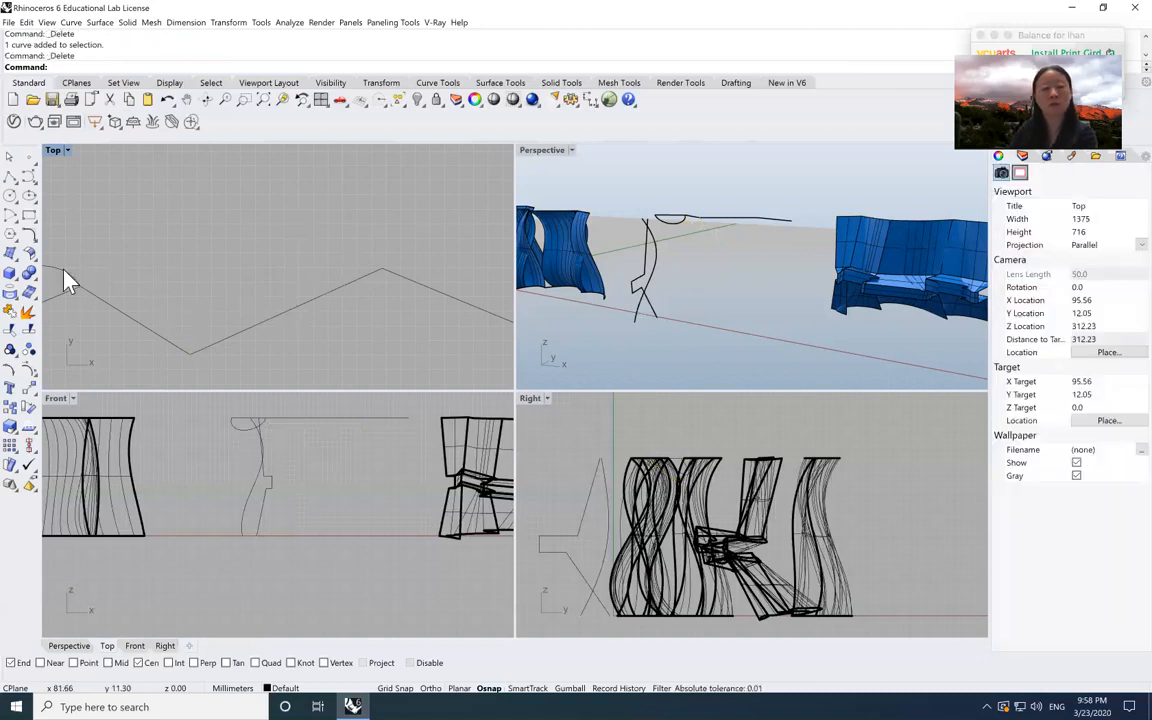
- Try to draw a start, end, radius arc over the zigzag's first segment, with radius 3 and with radius 5
left_click(10, 216)
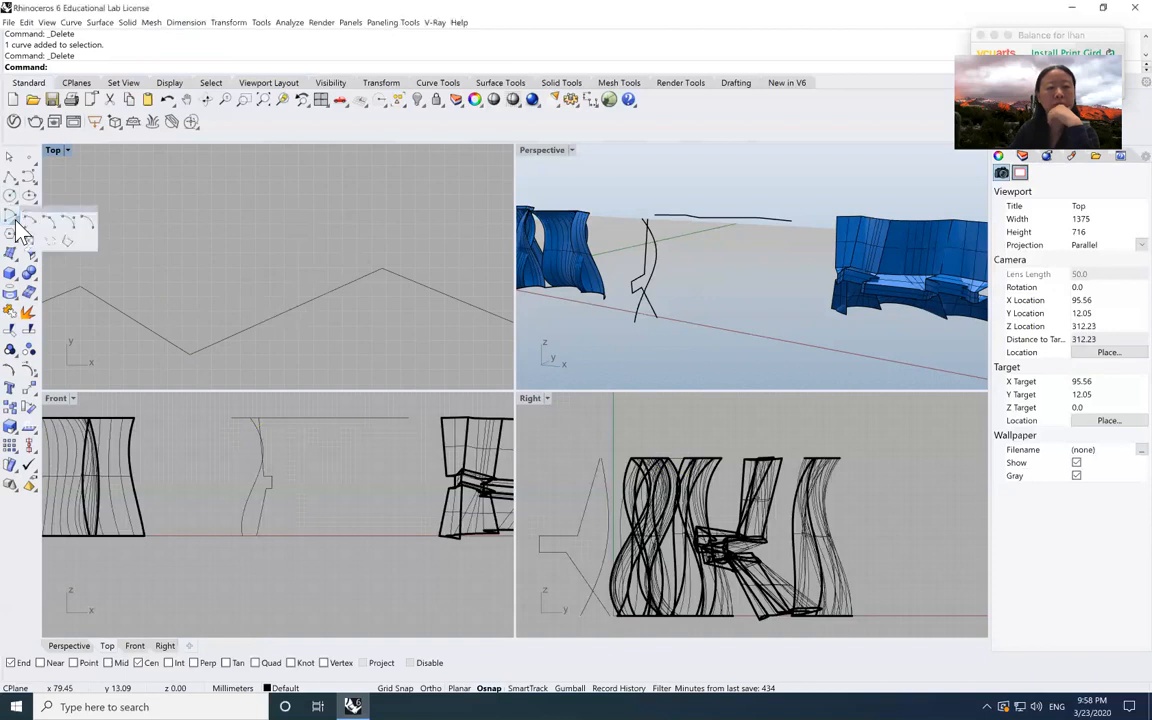
left_click(87, 227)
middle_click(334, 326)
scroll(330, 230, "down", 4)
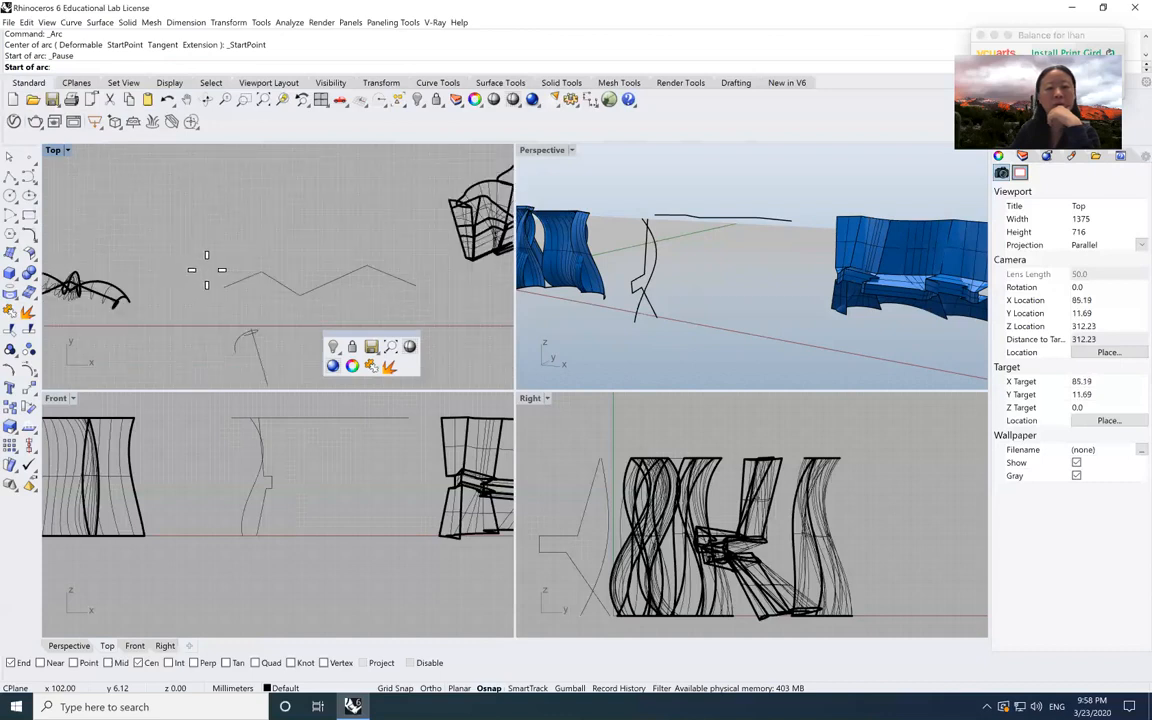
scroll(206, 269, "up", 3)
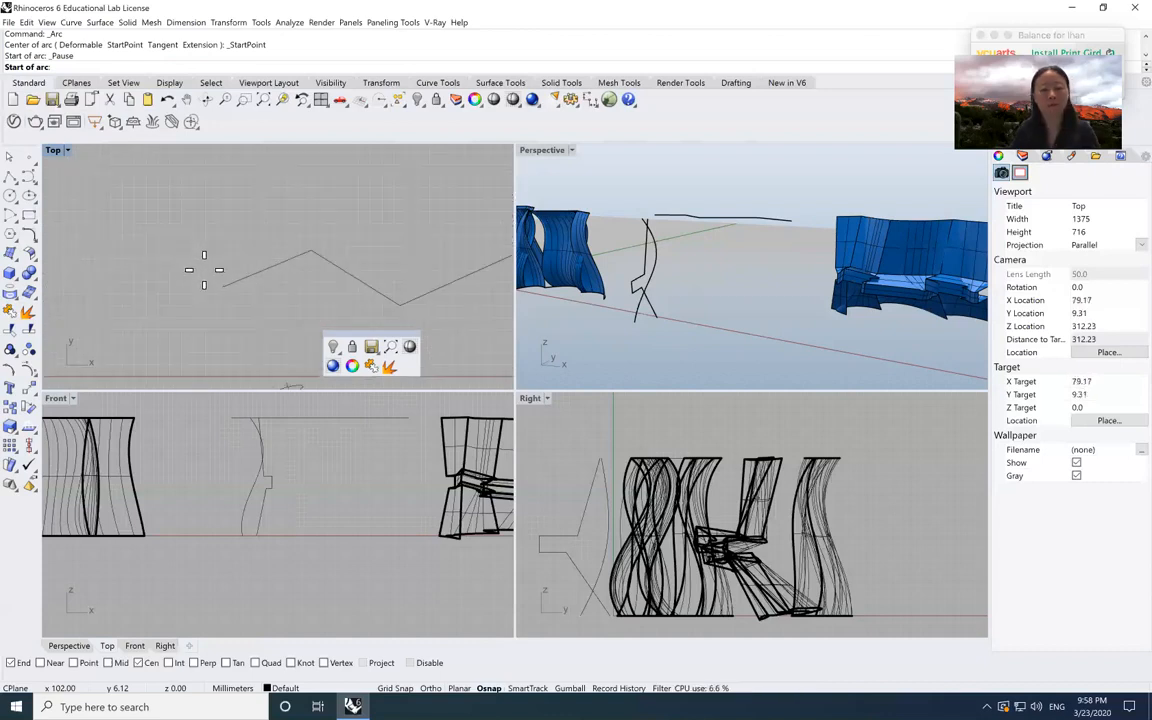
left_click(204, 270)
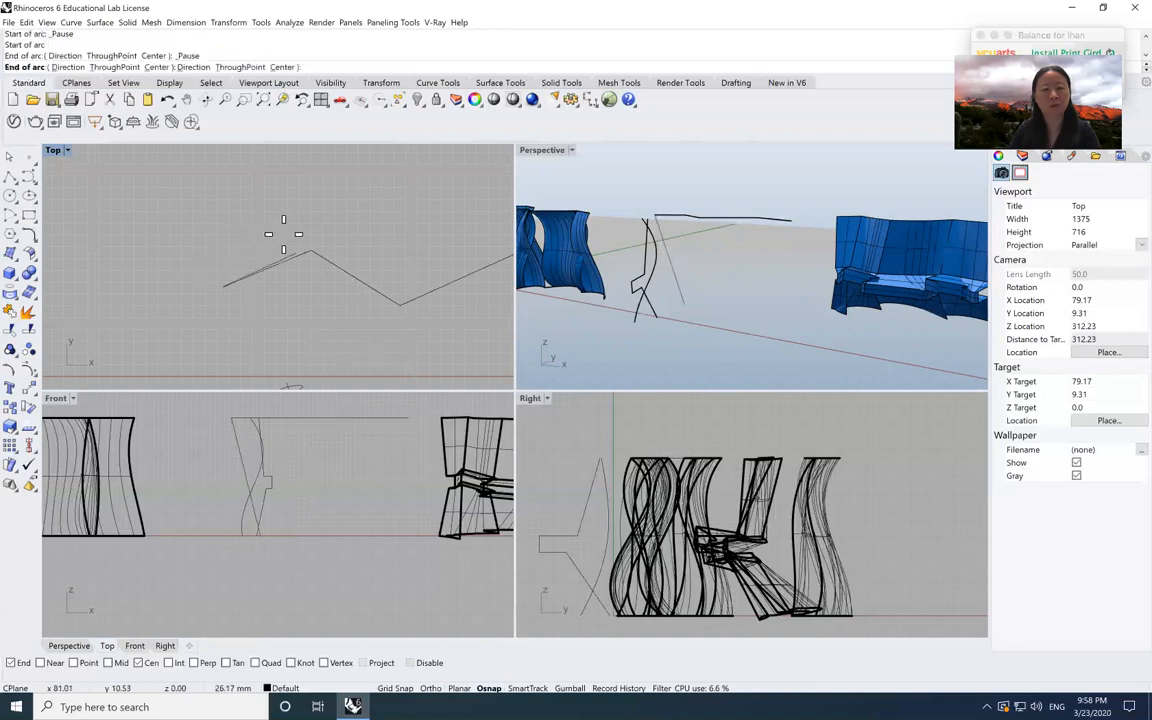
left_click(291, 233)
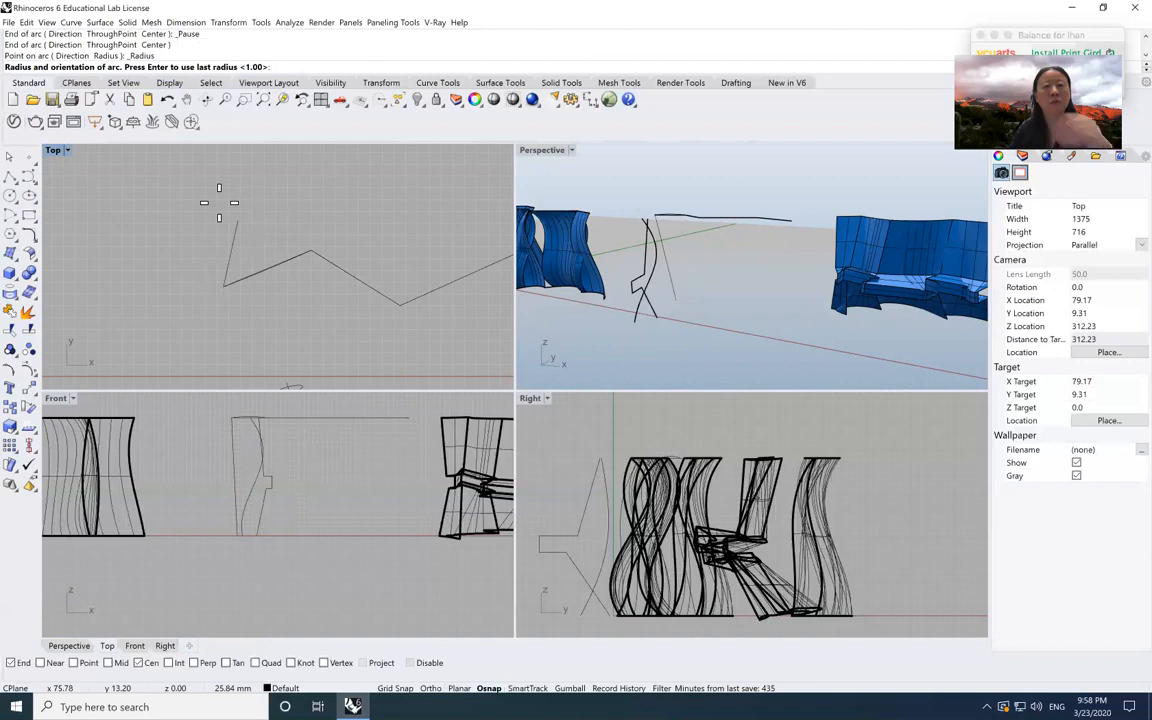
scroll(219, 207, "up", 3)
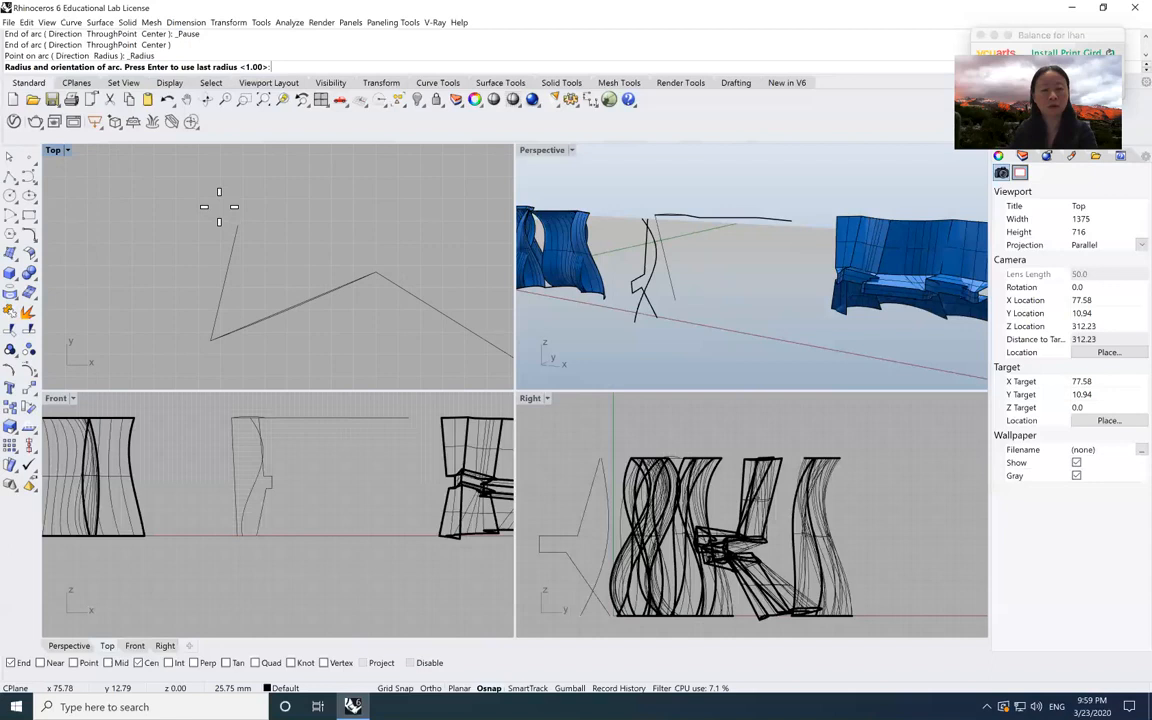
type("3")
key("Return")
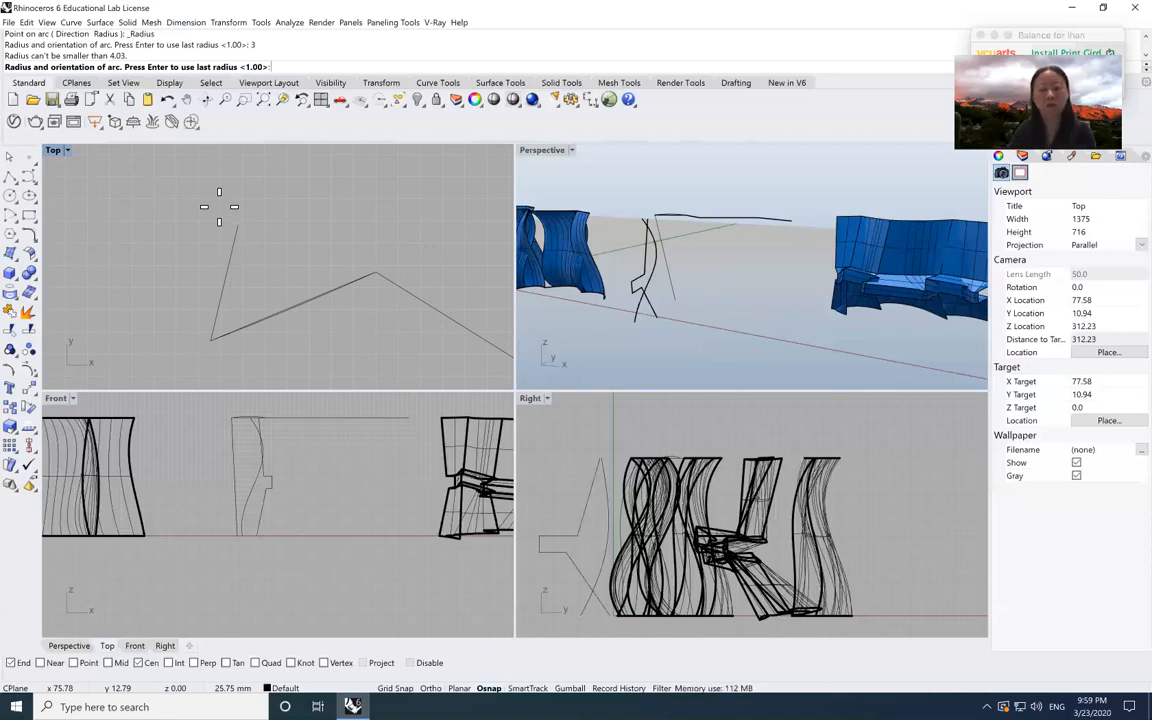
key("Return")
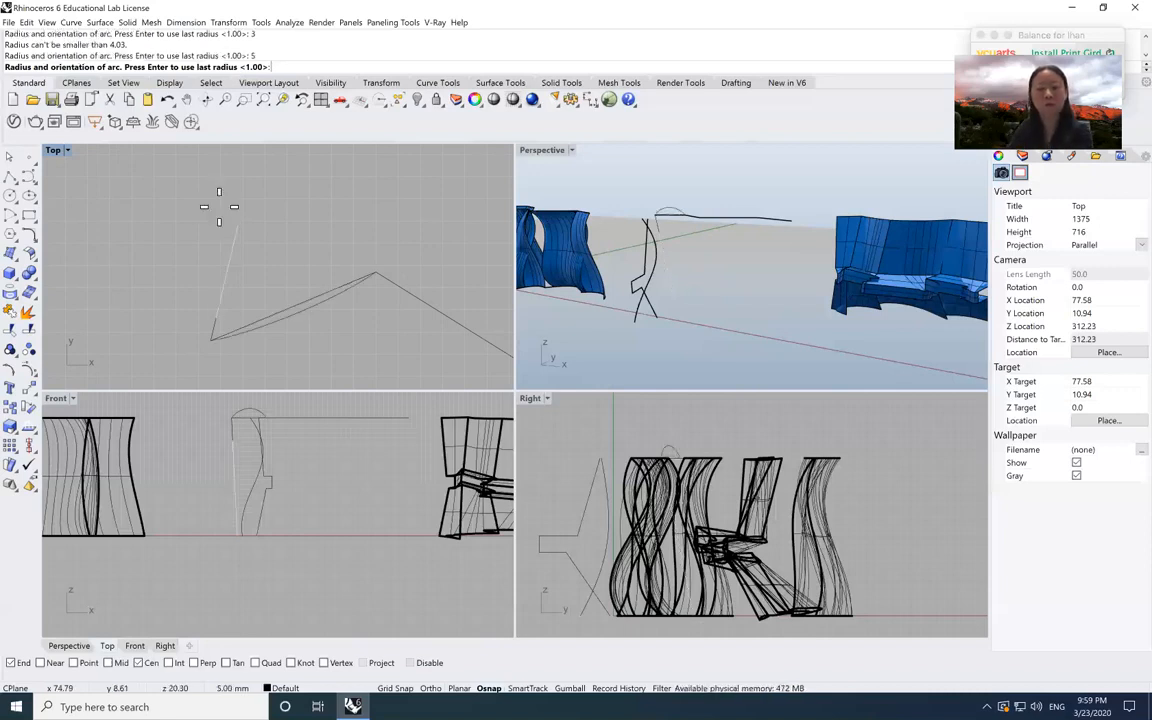
key("Escape")
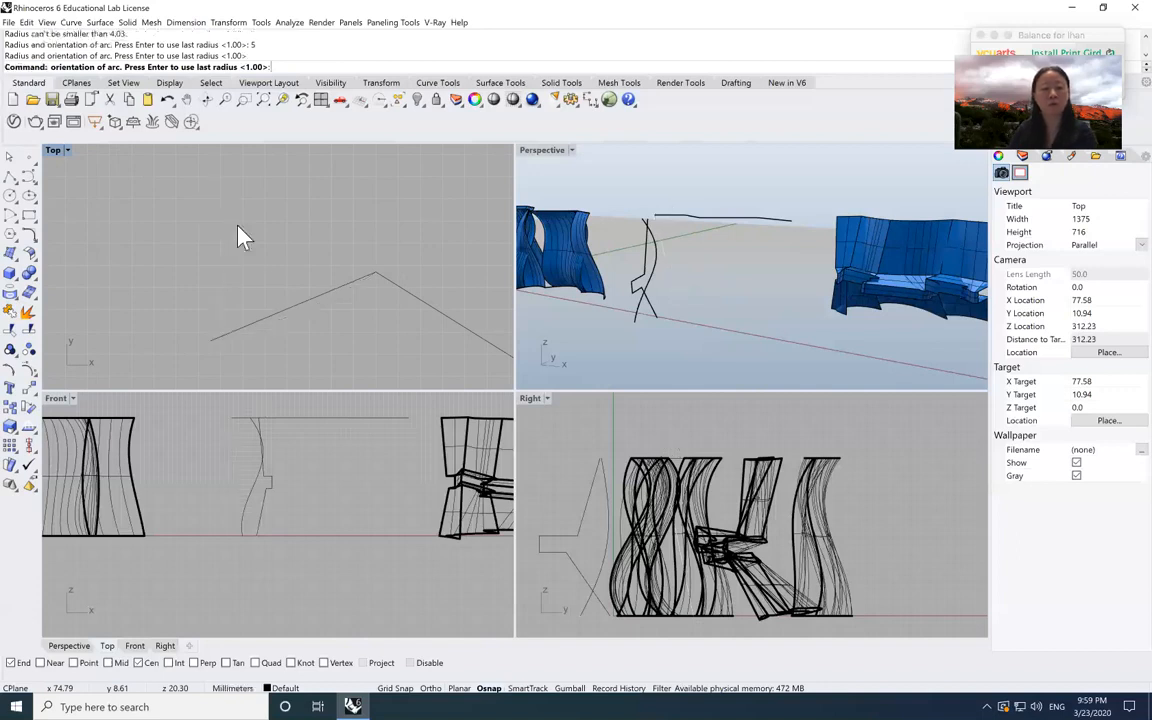
- Try to draw a start, end, radius arc over the zigzag's first segment with a radius of 10
left_click(15, 224)
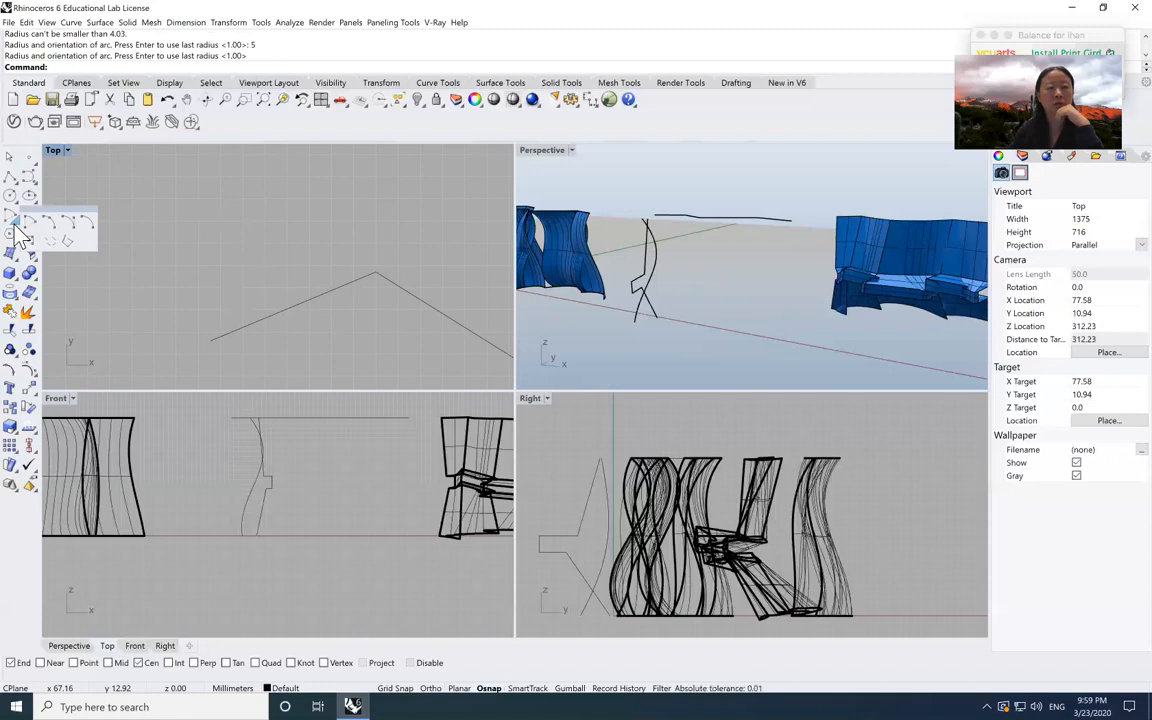
left_click(87, 222)
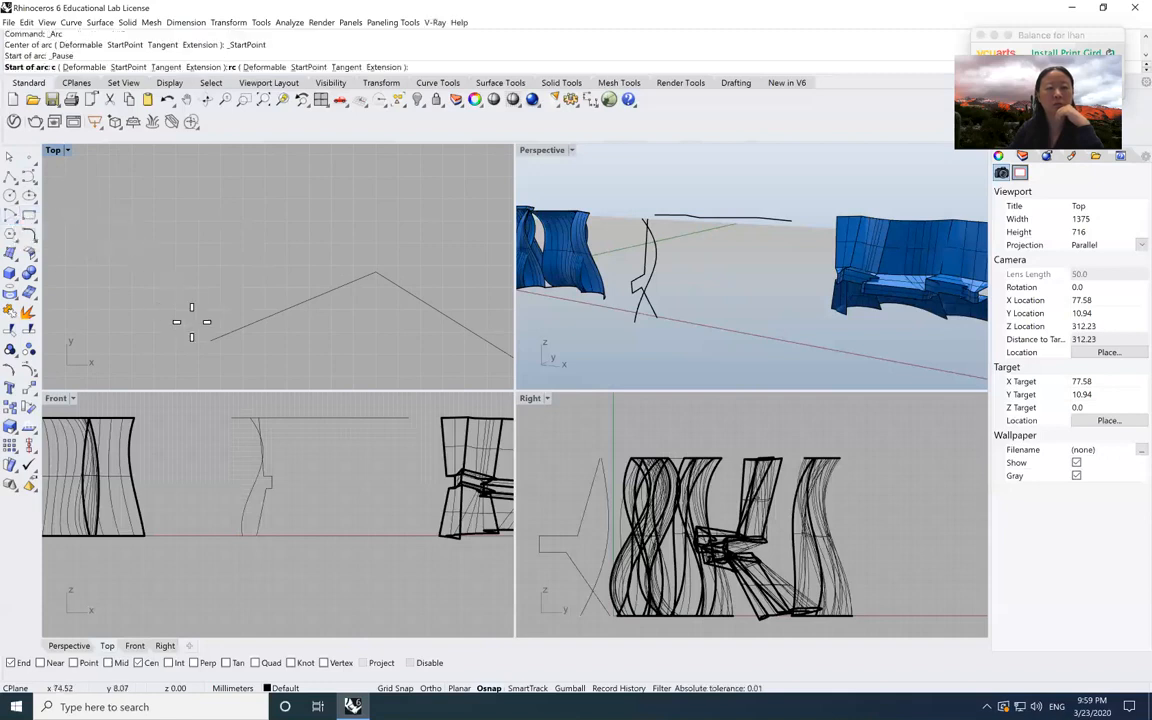
left_click(207, 337)
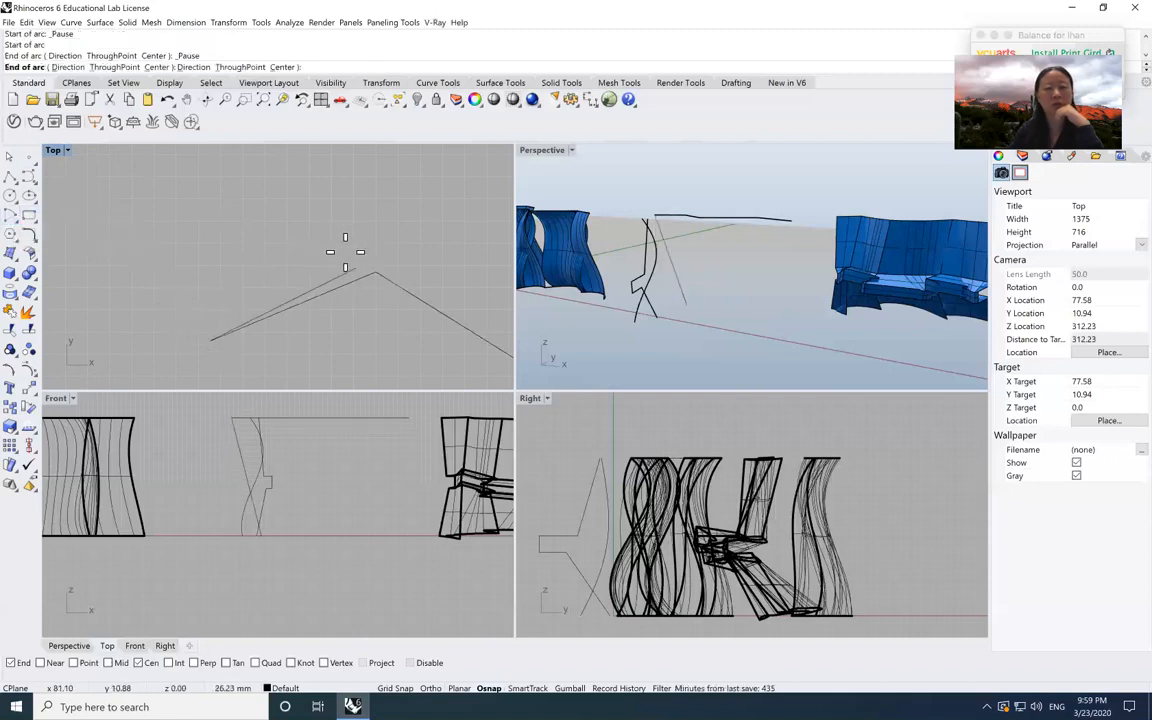
left_click(353, 256)
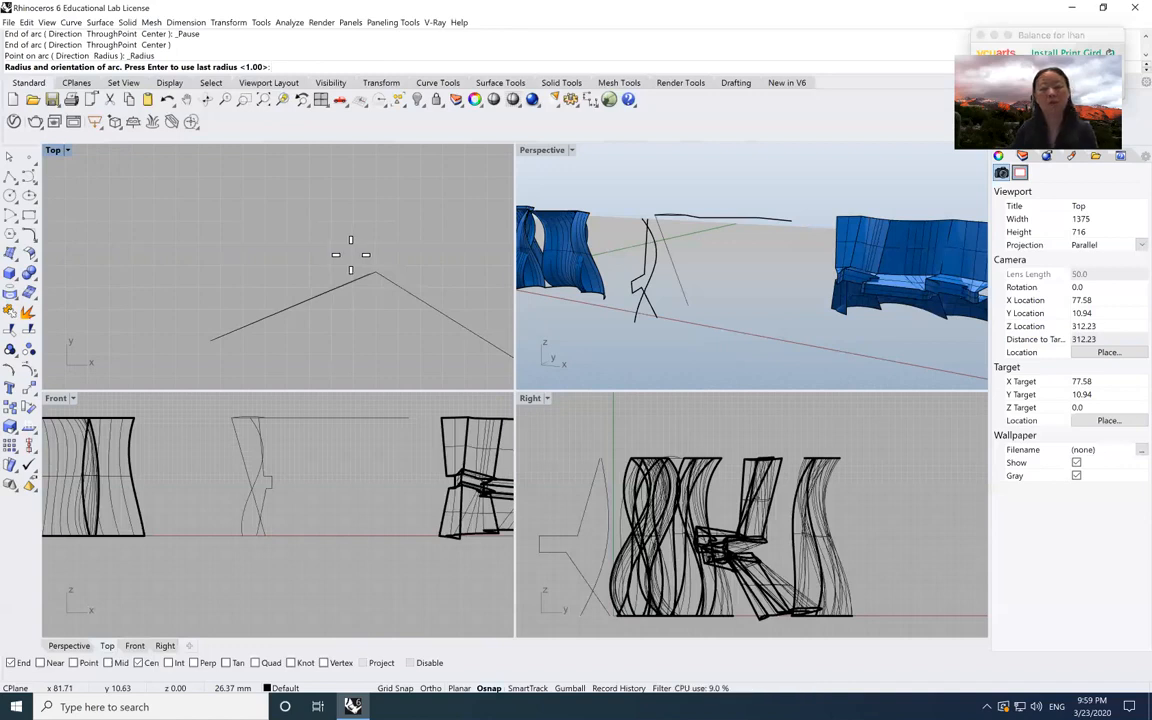
type("10")
key("Return")
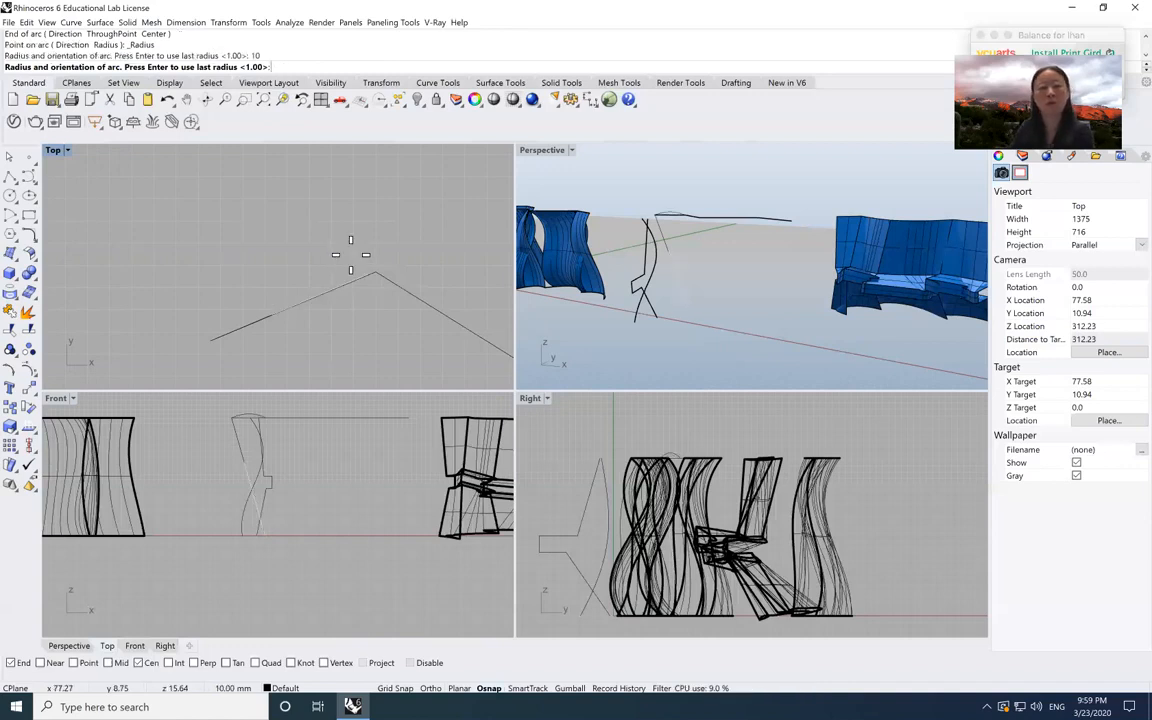
key("Return")
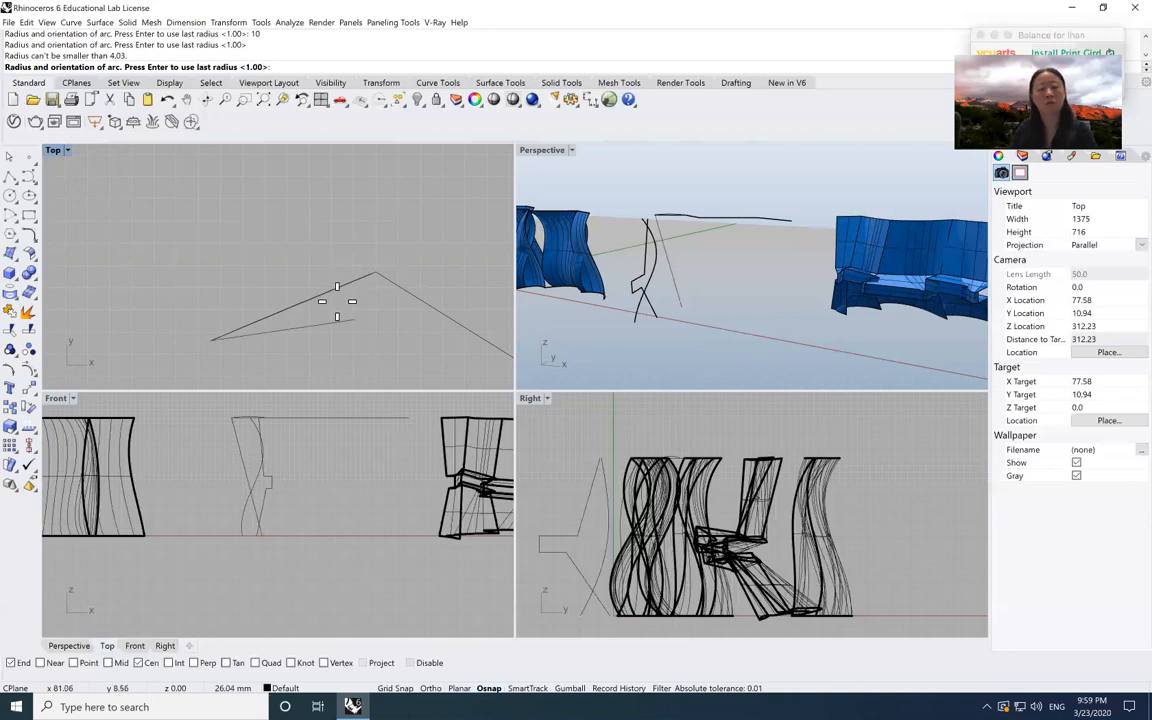
key("Escape")
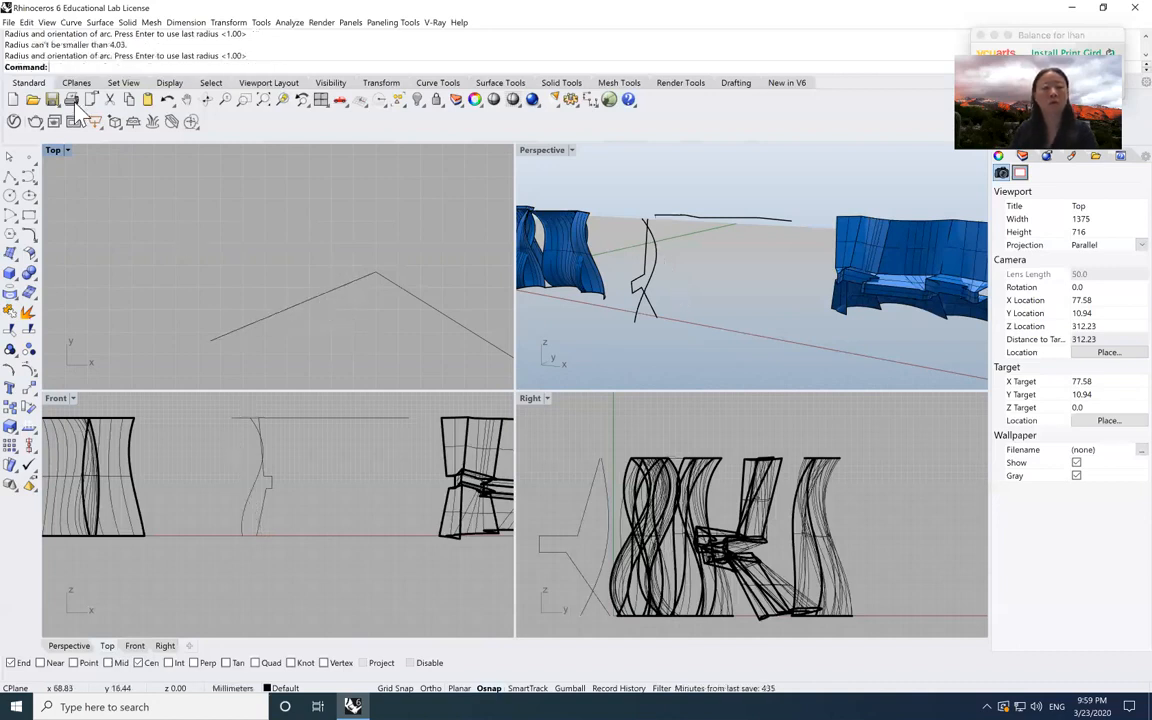
- Undo the deletion of the arc over the zigzag's first segment and delete that arc again
left_click(168, 100)
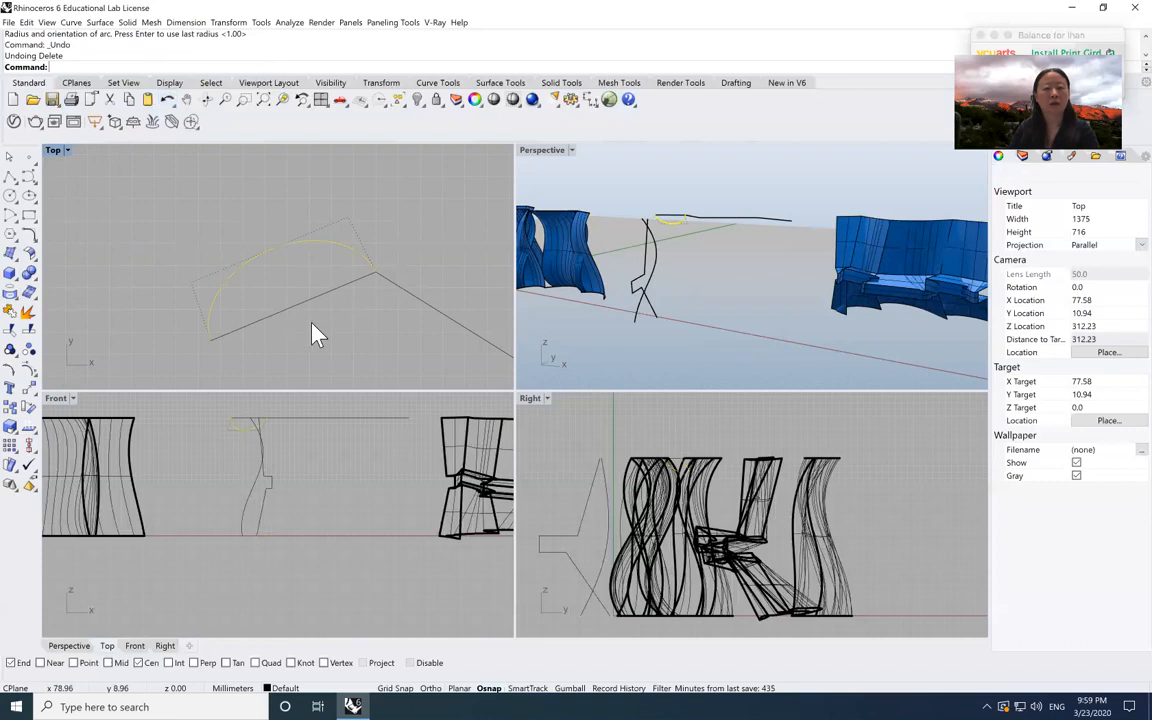
left_click(170, 275)
scroll(140, 235, "down", 3)
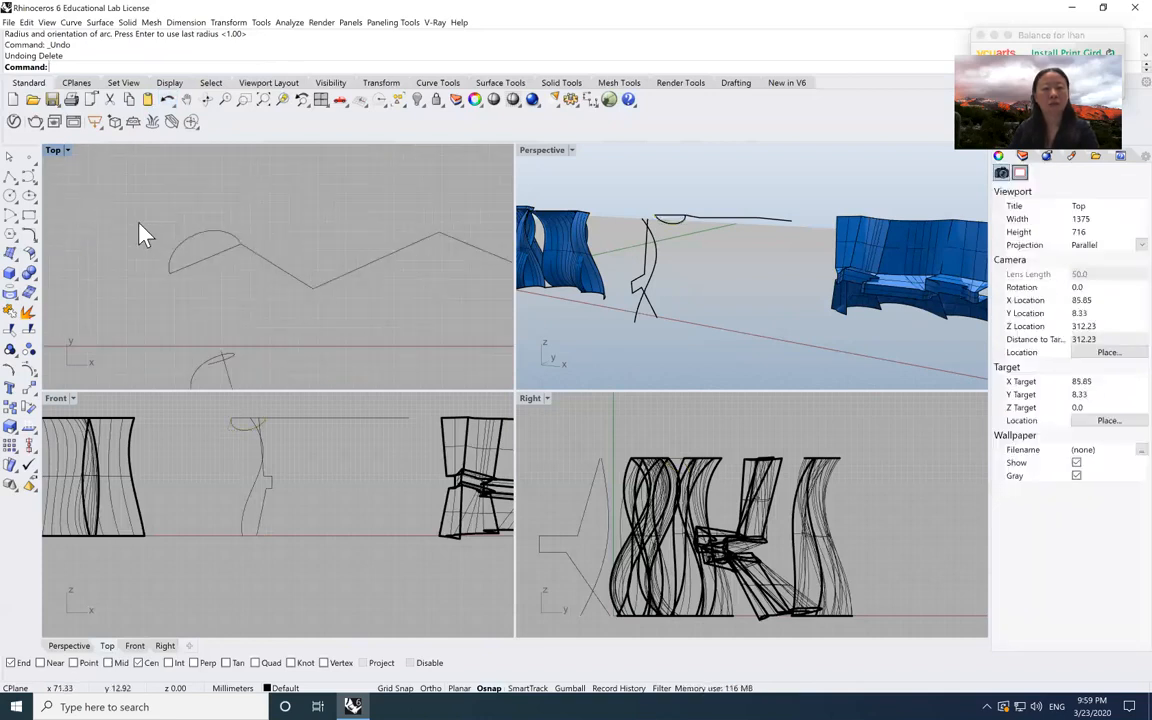
scroll(270, 244, "up", 2)
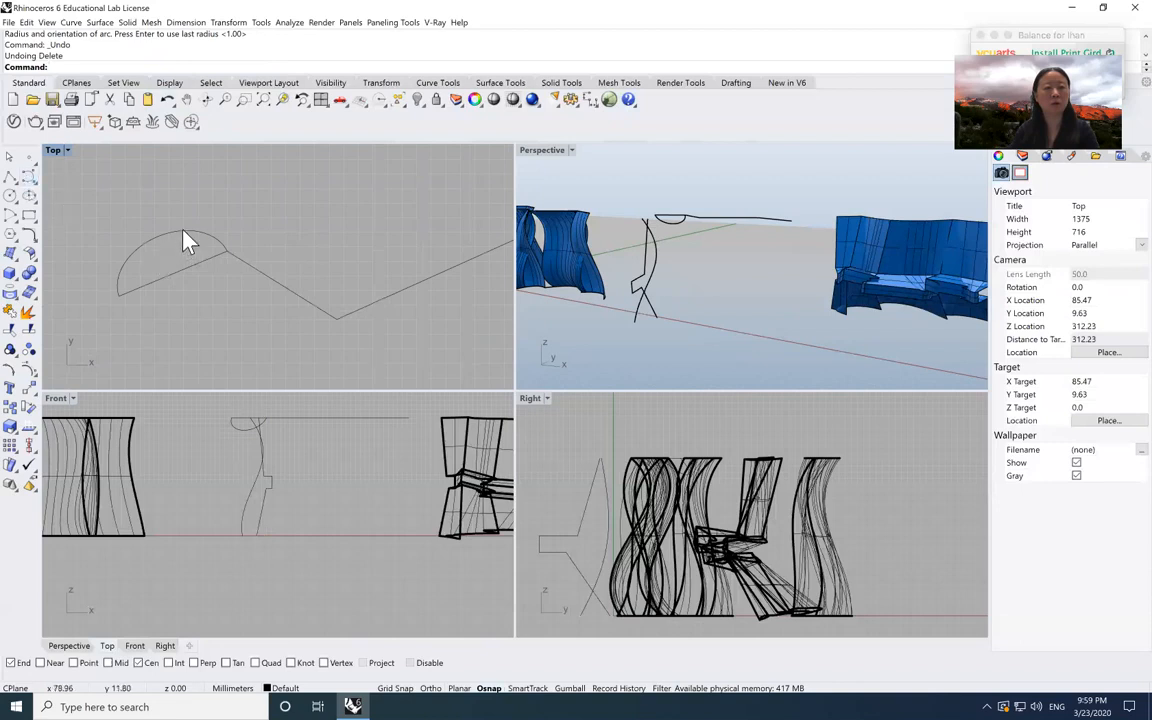
left_click(184, 234)
key("Delete")
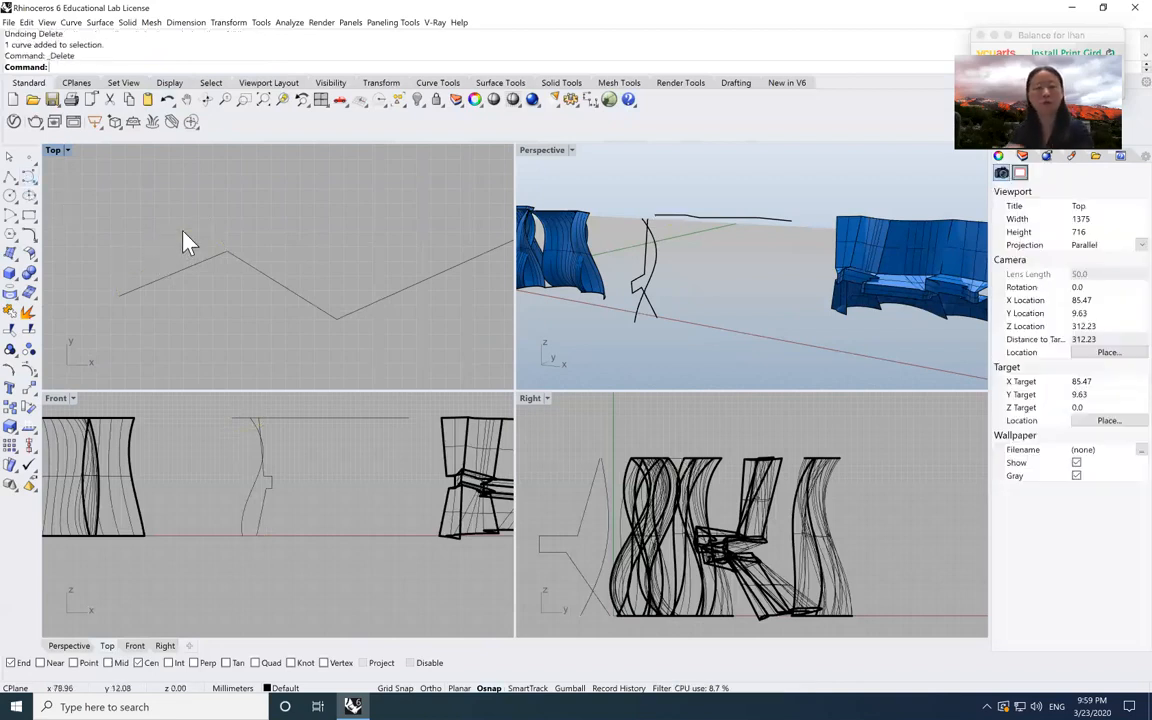
- Draw a degree 3 control point curve over the zigzag's first segment, from its start to the first peak, bulging upward in Top
left_click(28, 175)
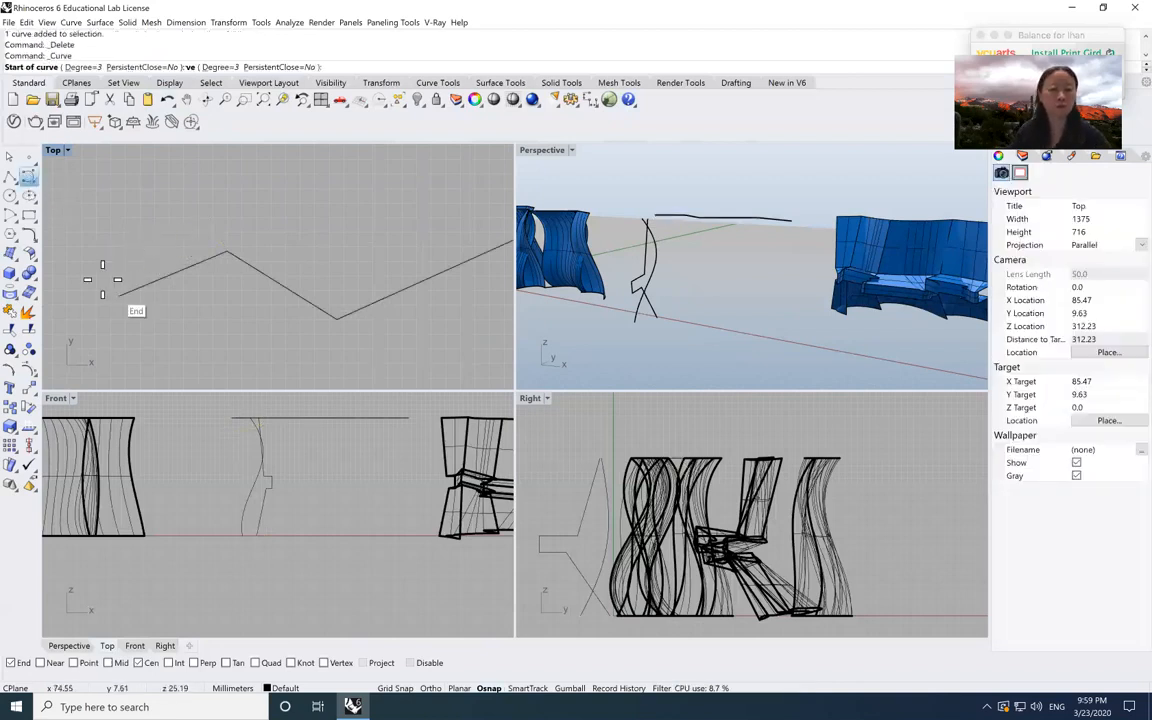
left_click(102, 279)
left_click(149, 212)
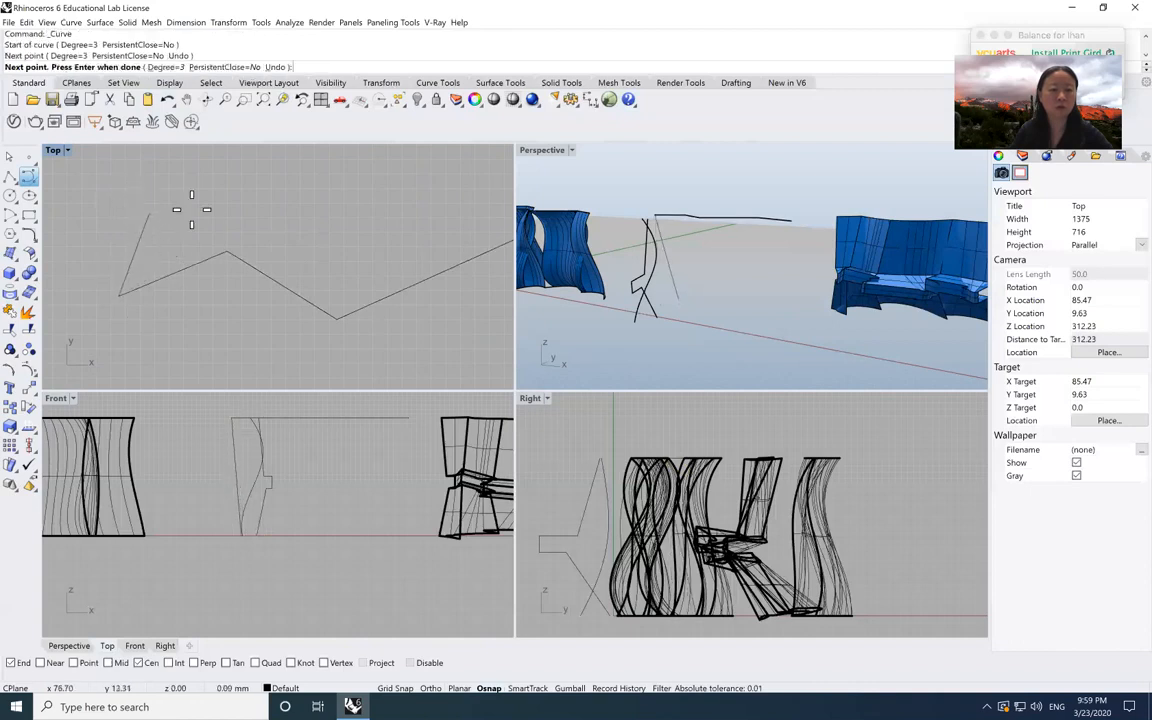
left_click(207, 240)
right_click(225, 250)
- Draw a second degree 3 control point curve from the zigzag's first peak to the valley, bulging upward in Top
right_click(225, 250)
left_click(227, 251)
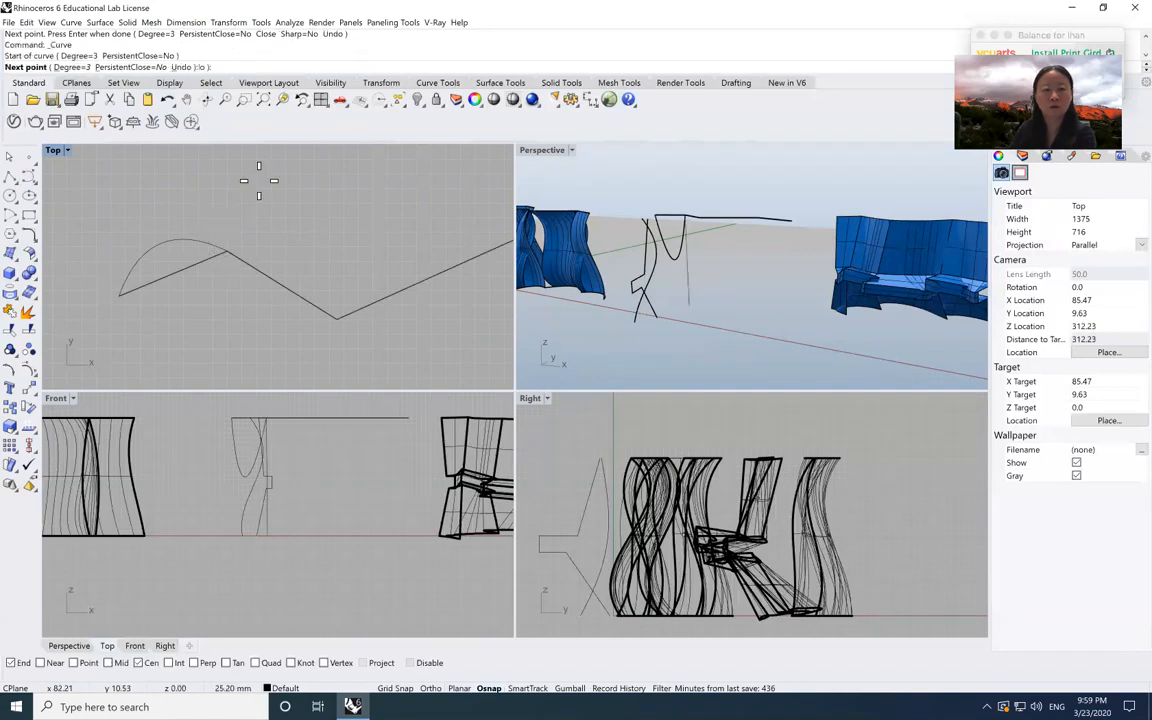
left_click(296, 168)
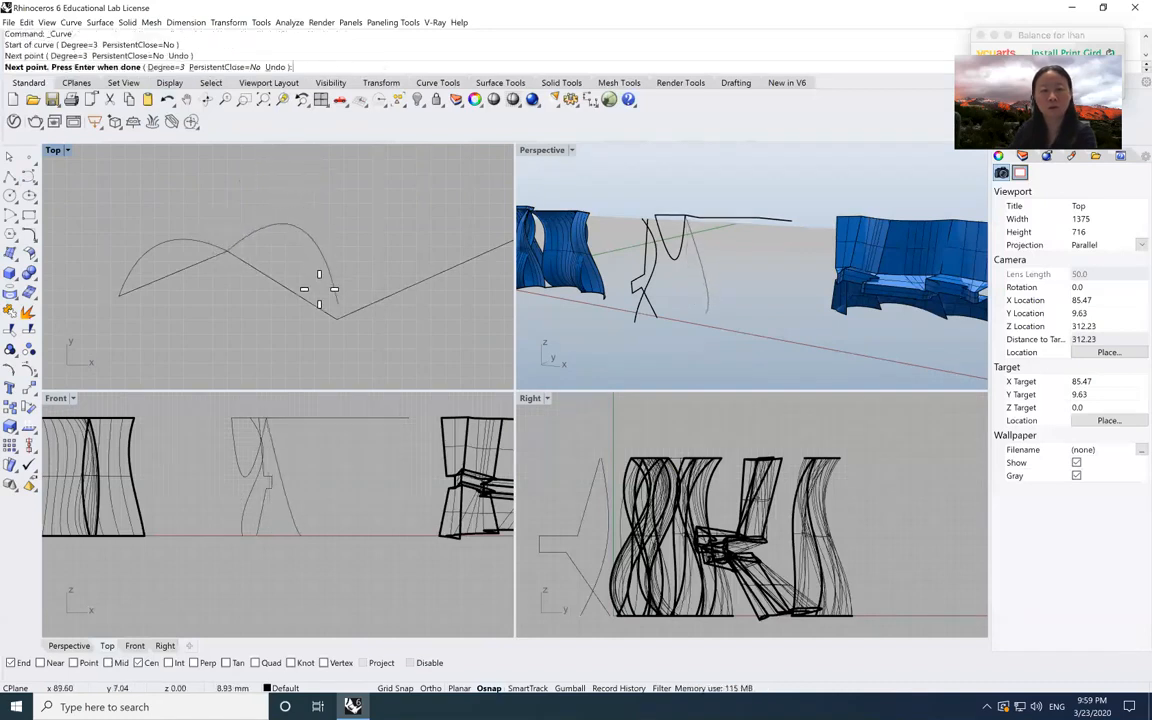
left_click(329, 310)
left_click(334, 317)
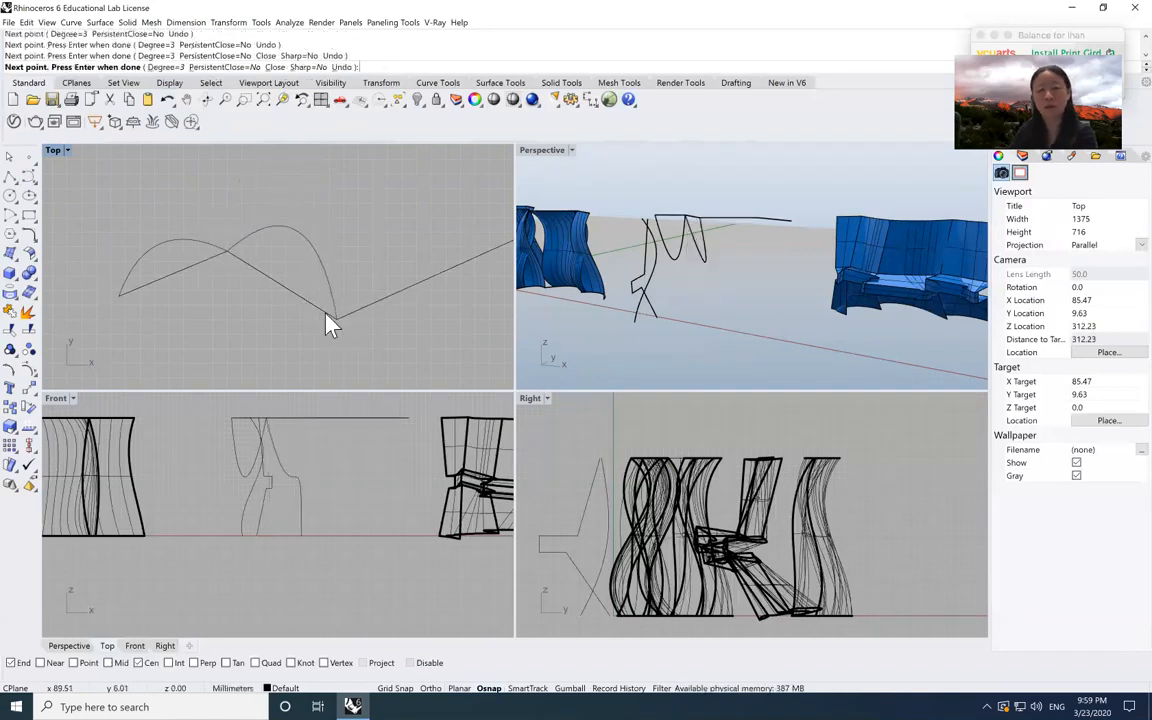
- Finish the curve ending at the zigzag's valley and draw a third degree 3 control point curve to the second peak, bulging upward in Top
right_click(325, 313)
scroll(285, 295, "up", 8)
scroll(269, 278, "down", 10)
middle_click(396, 258)
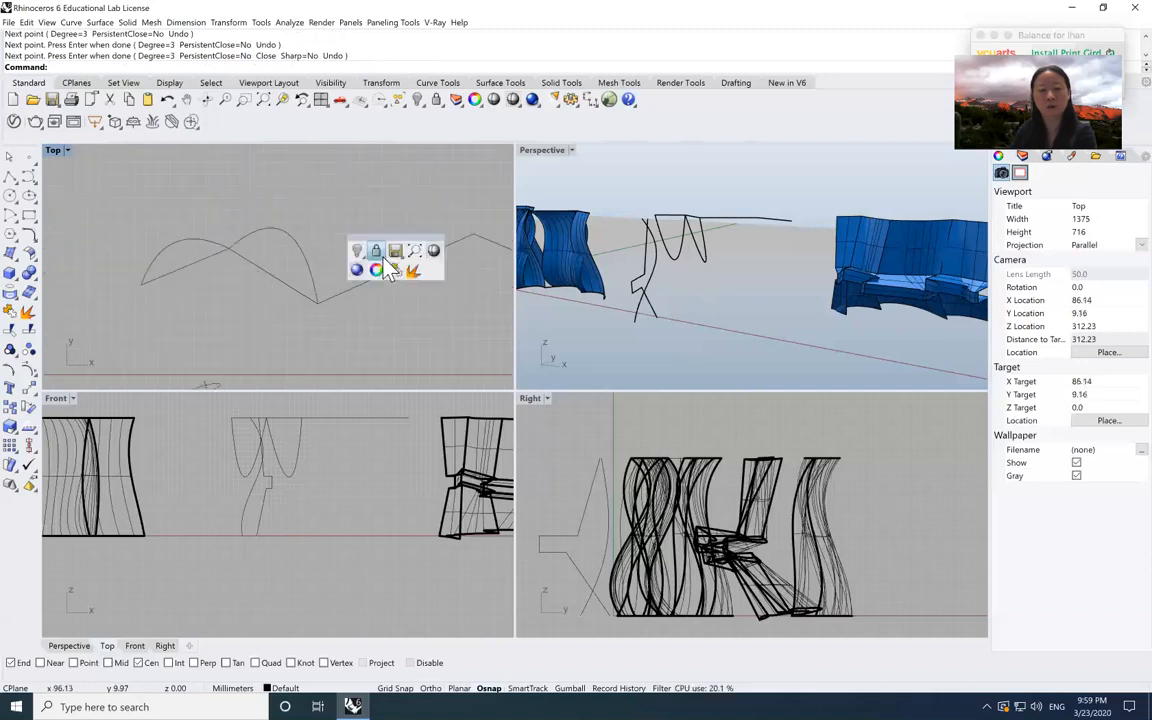
scroll(362, 305, "down", 3)
scroll(422, 285, "up", 5)
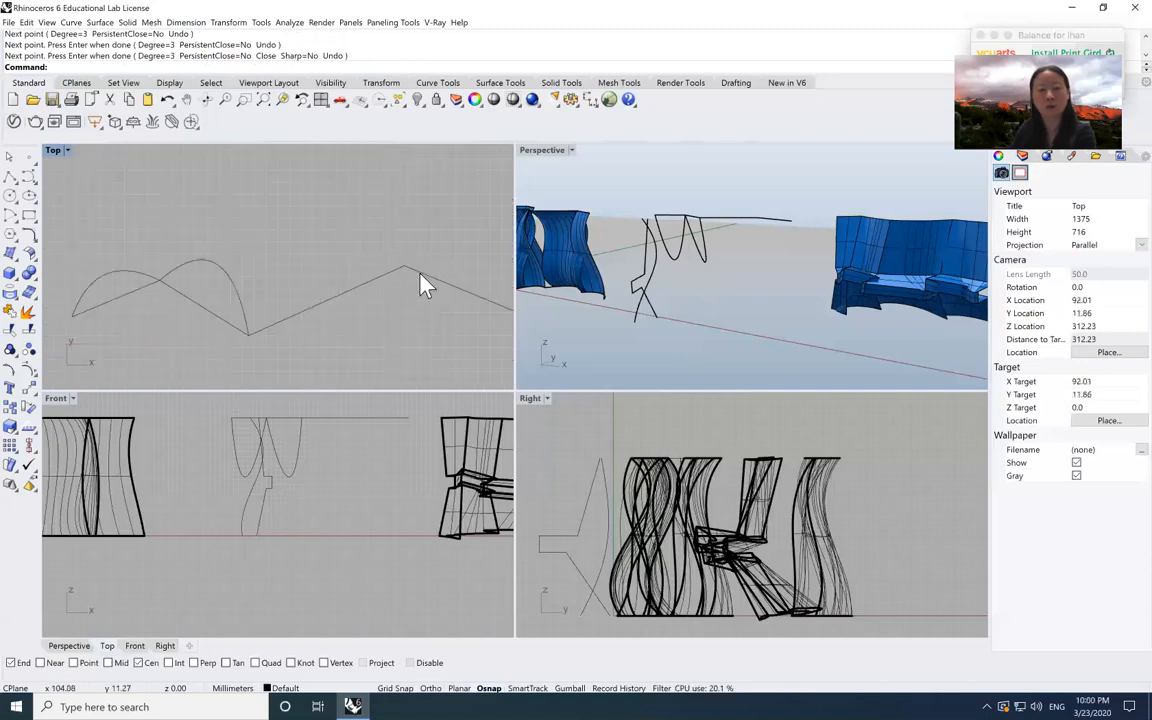
left_click(28, 175)
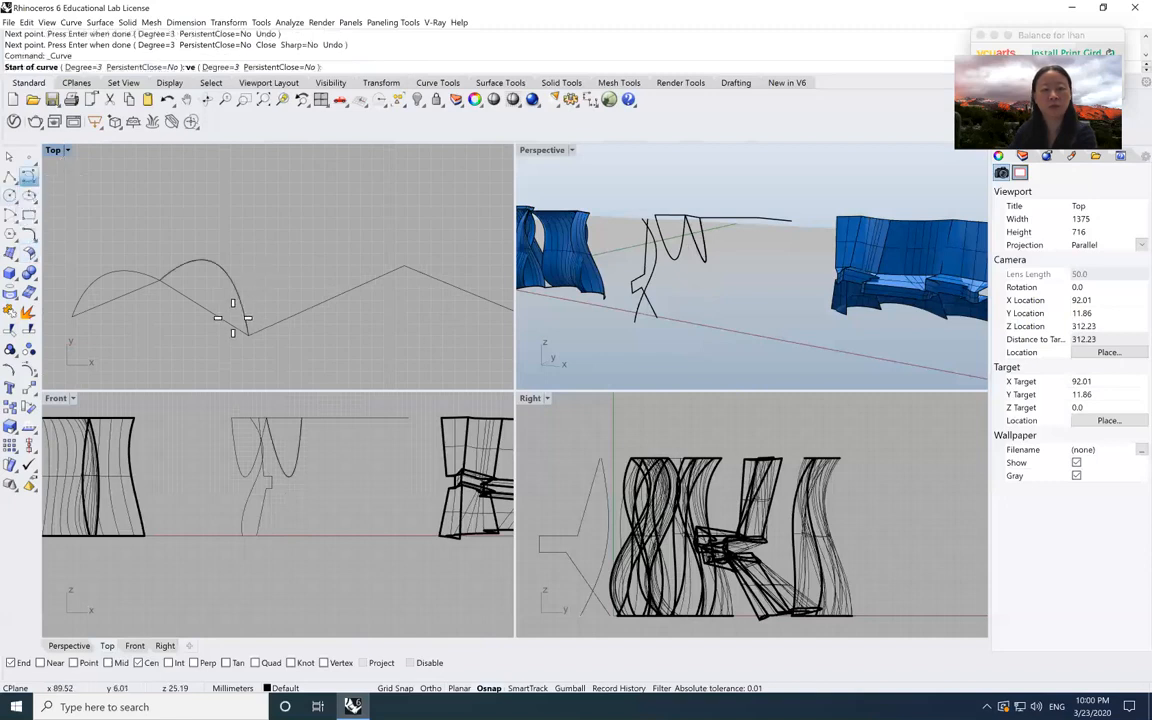
left_click(242, 327)
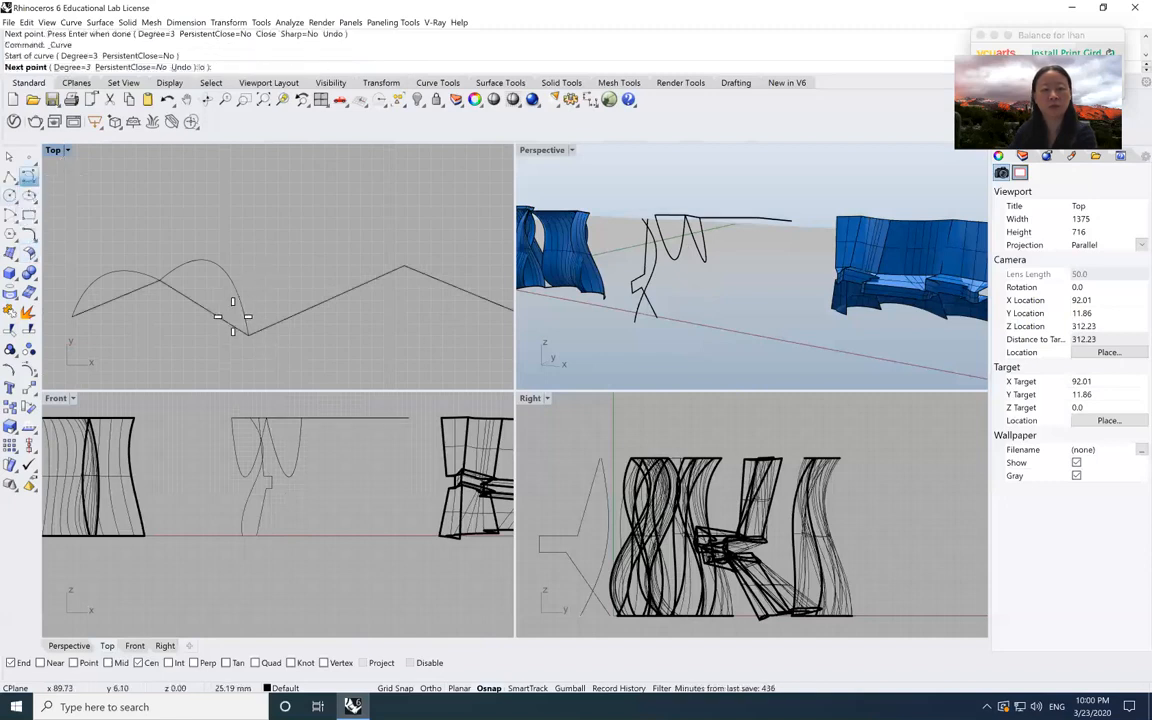
left_click(277, 193)
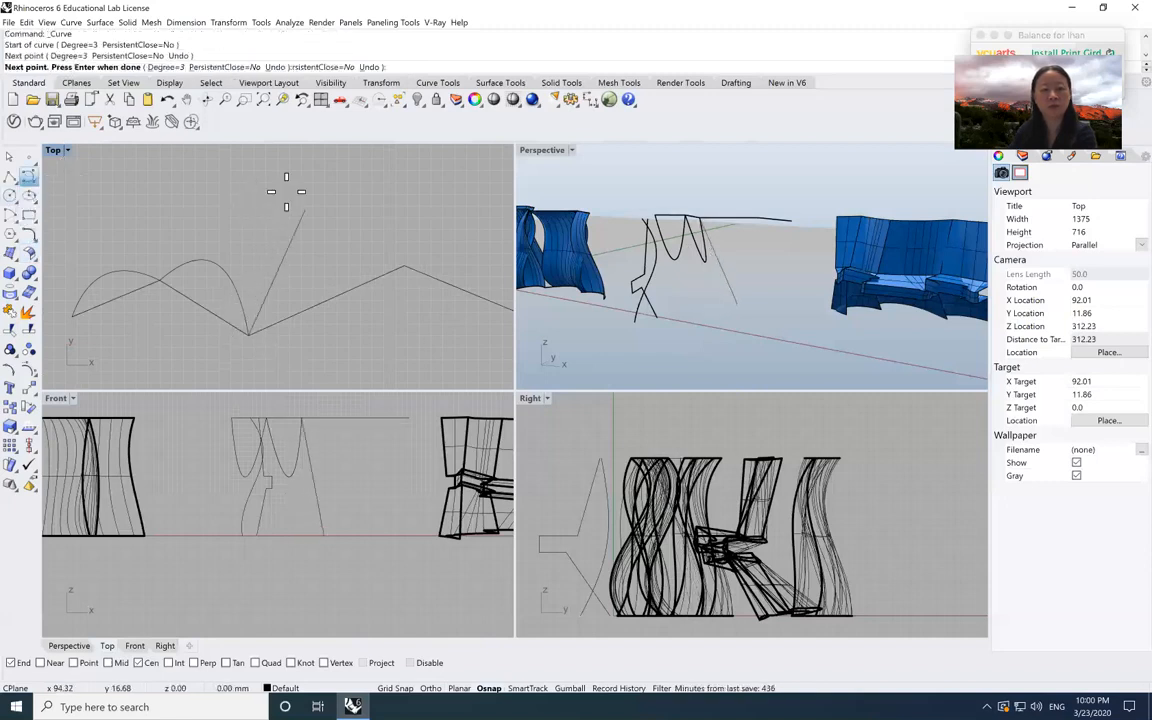
left_click(392, 255)
key("Return")
- Draw a fourth degree 3 control point curve from the zigzag's second peak to its end, bulging upward in Top
scroll(293, 295, "up", 6)
middle_click(293, 295)
scroll(293, 254, "up", 2)
middle_click(297, 262)
middle_click(407, 323)
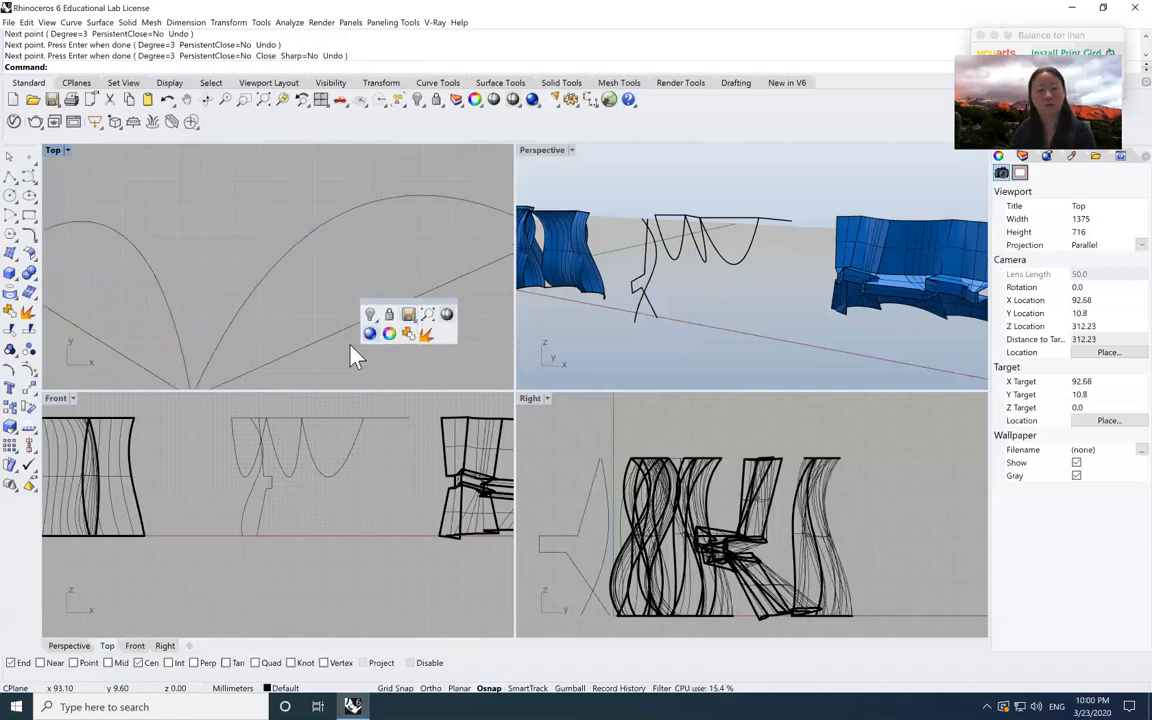
scroll(334, 316, "down", 5)
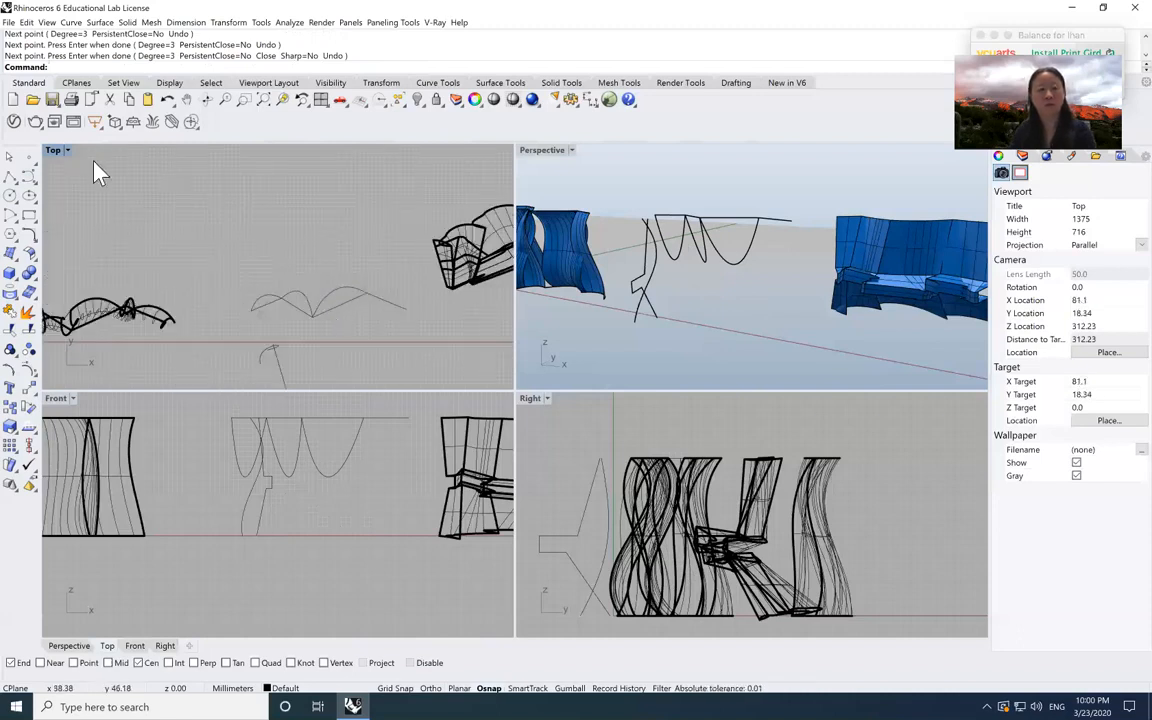
left_click(29, 176)
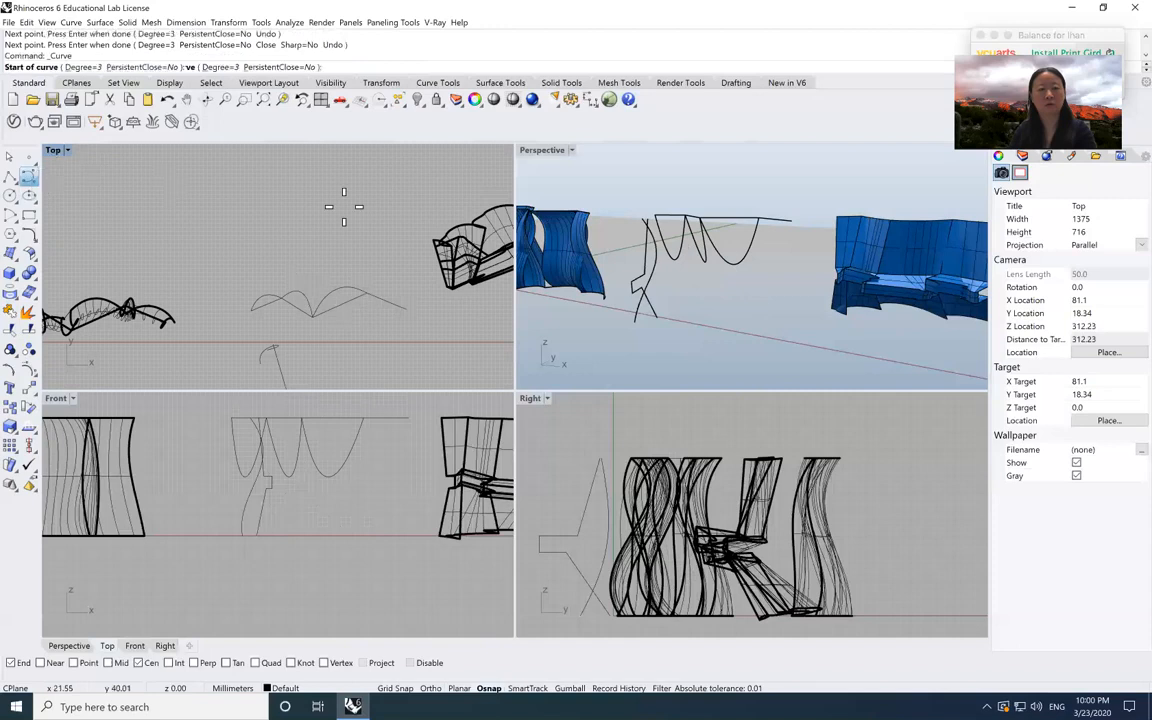
left_click(363, 256)
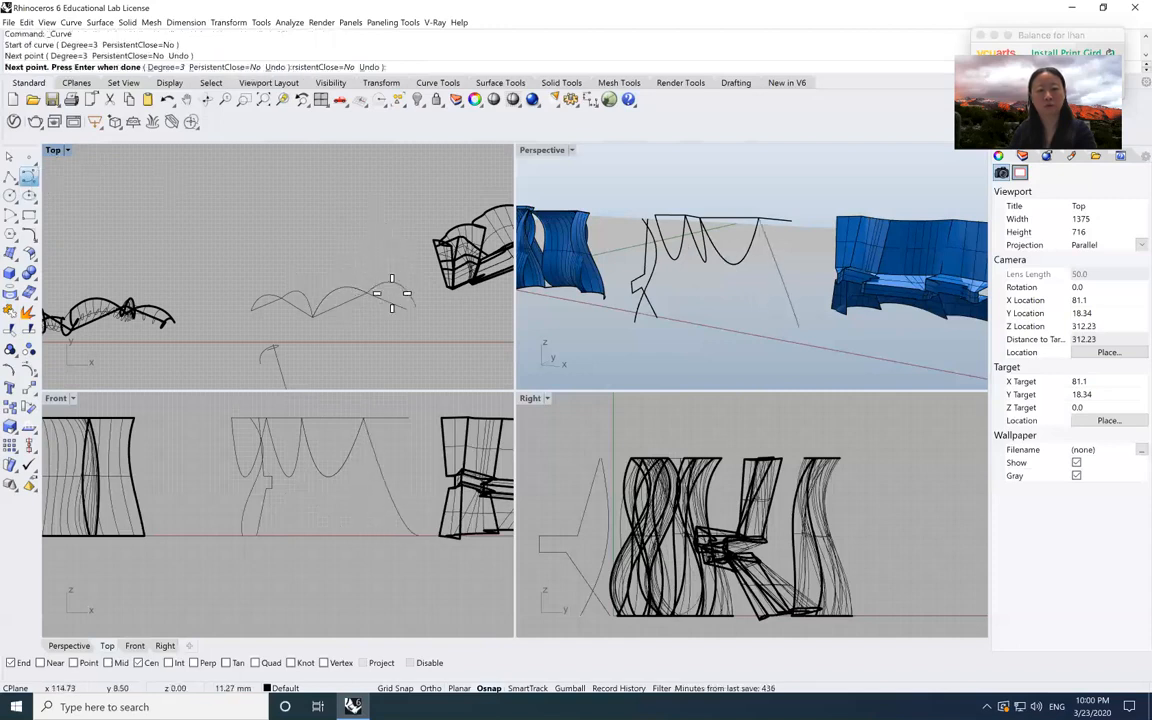
left_click(392, 280)
key("Return")
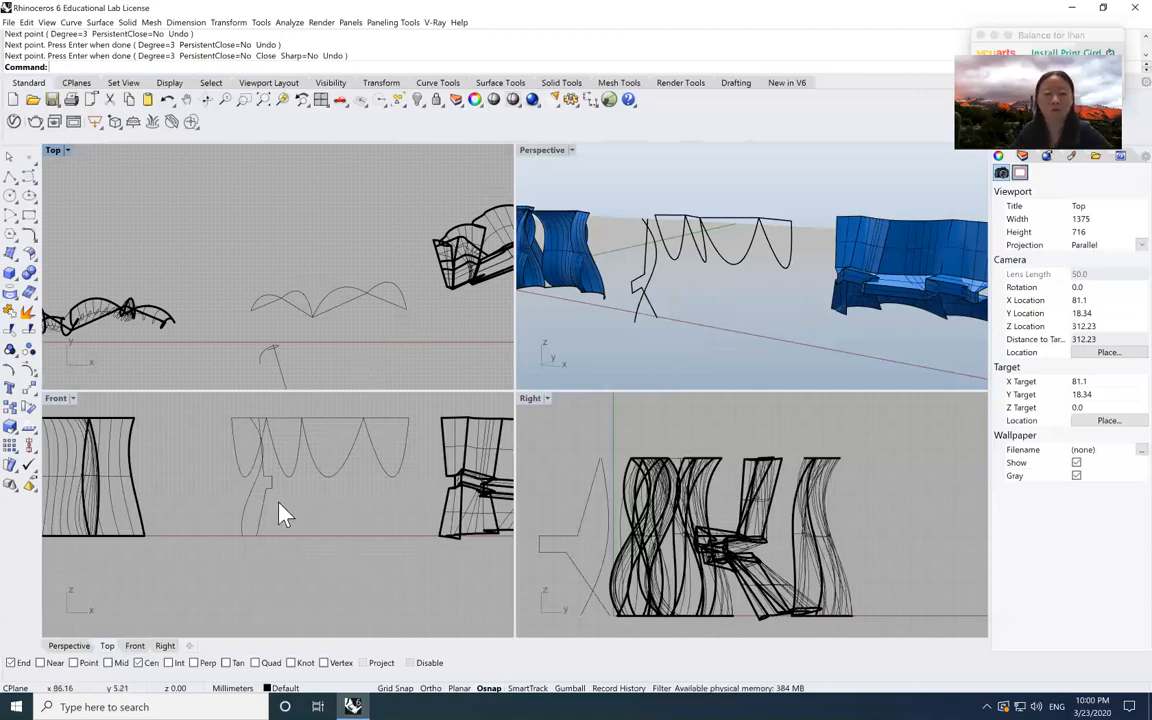
- Move the angular and the wavy profile curves away from the scalloped curves, toward the existing wavy wall in Front
left_click_drag(270, 492, 188, 489)
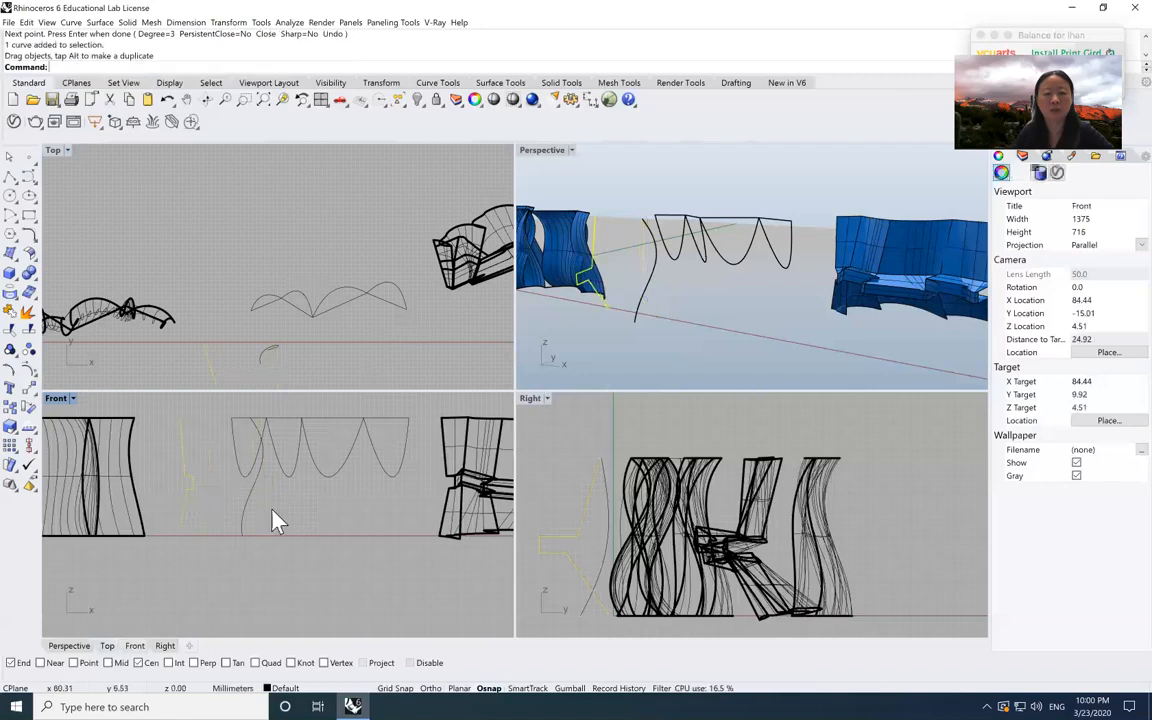
left_click_drag(252, 517, 209, 503)
left_click_drag(406, 487, 300, 478)
left_click(292, 540)
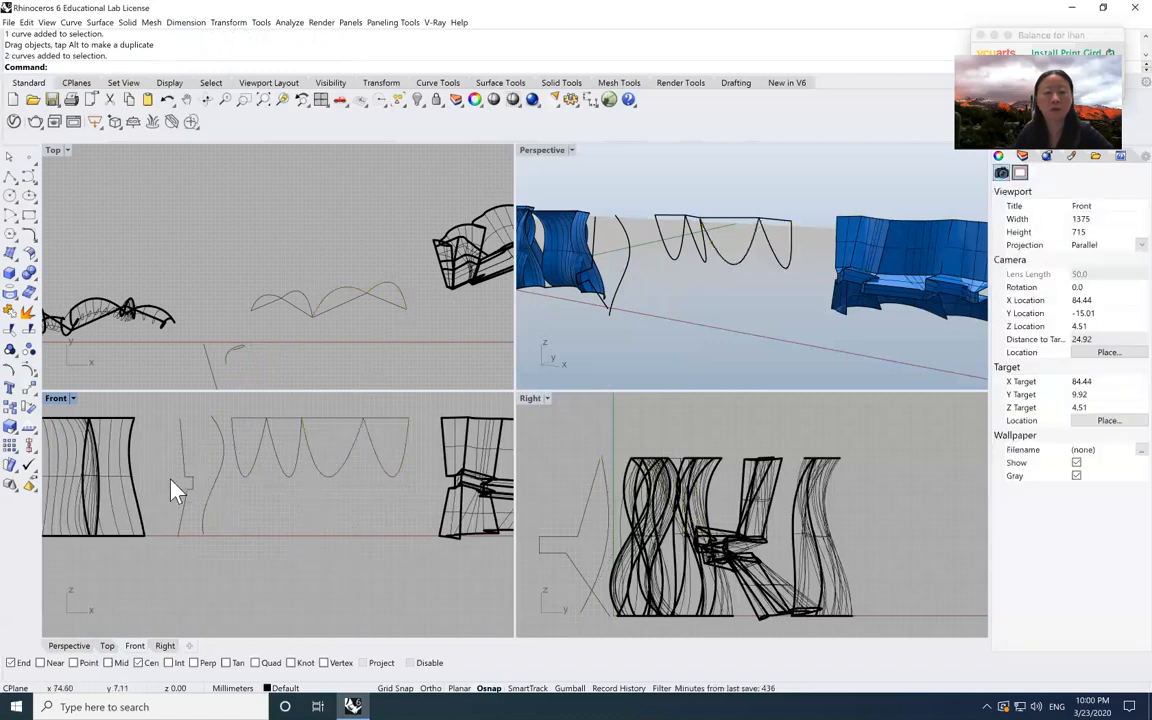
left_click_drag(213, 489, 173, 478)
- Select the four scalloped curves in Front and turn on their control points
left_click_drag(400, 490, 233, 443)
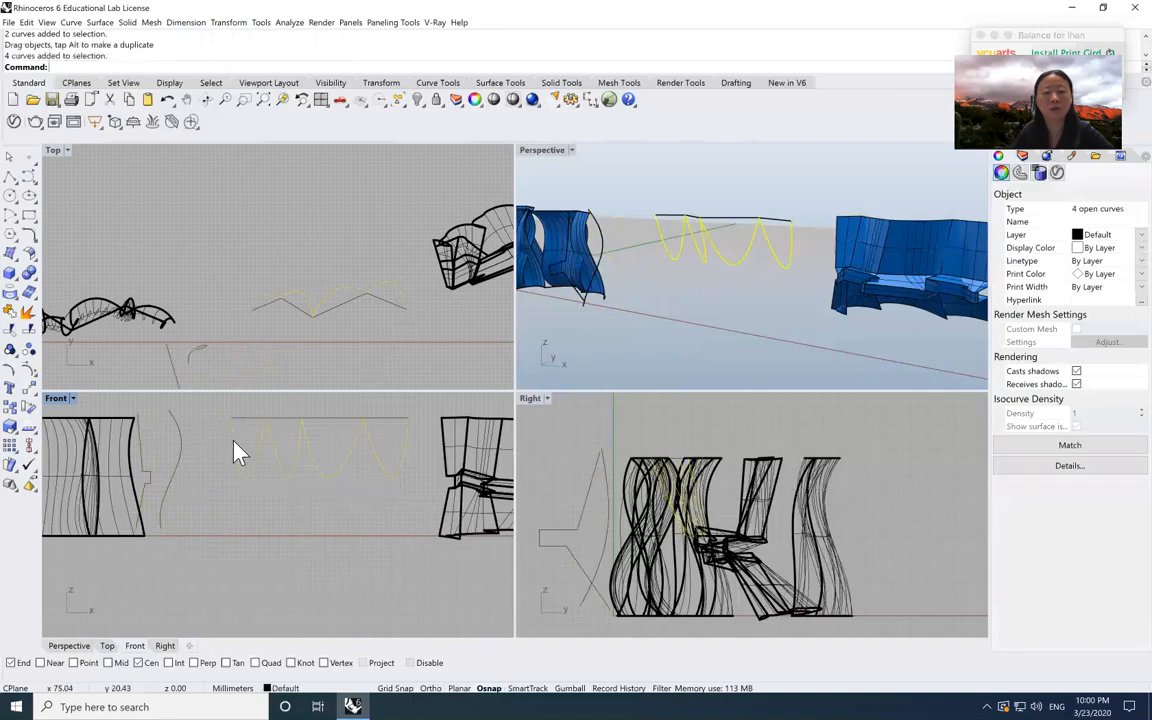
left_click(323, 434)
left_click_drag(402, 480, 242, 454)
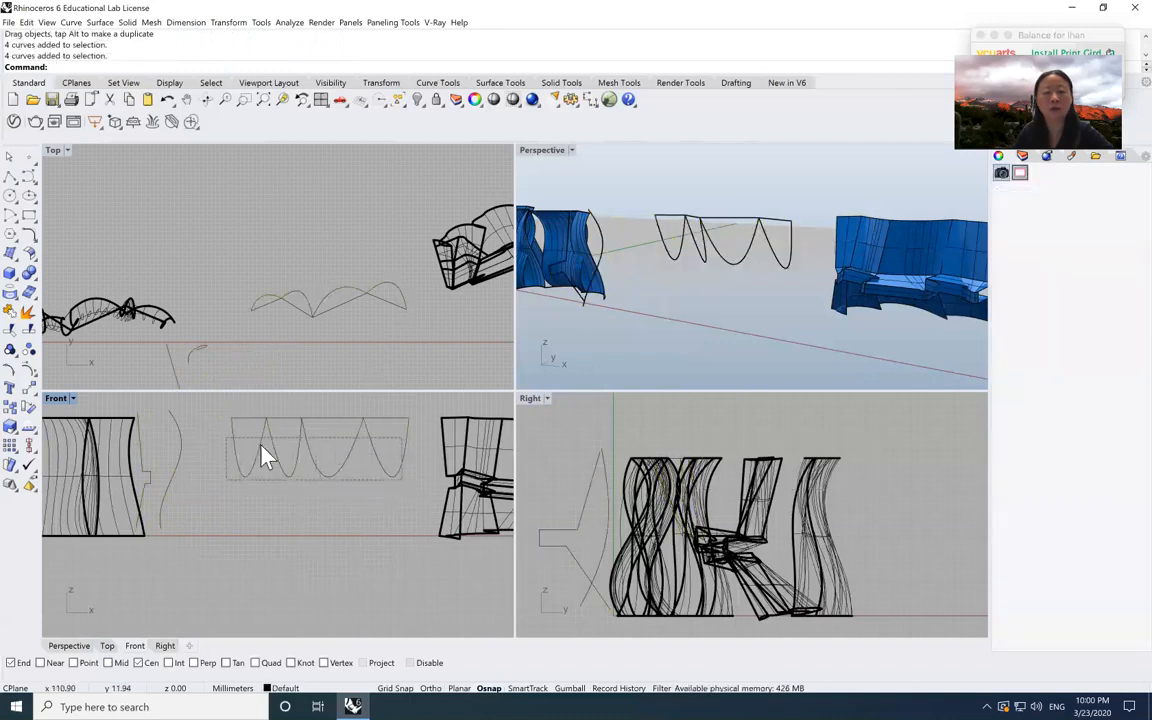
left_click(30, 370)
left_click(215, 413)
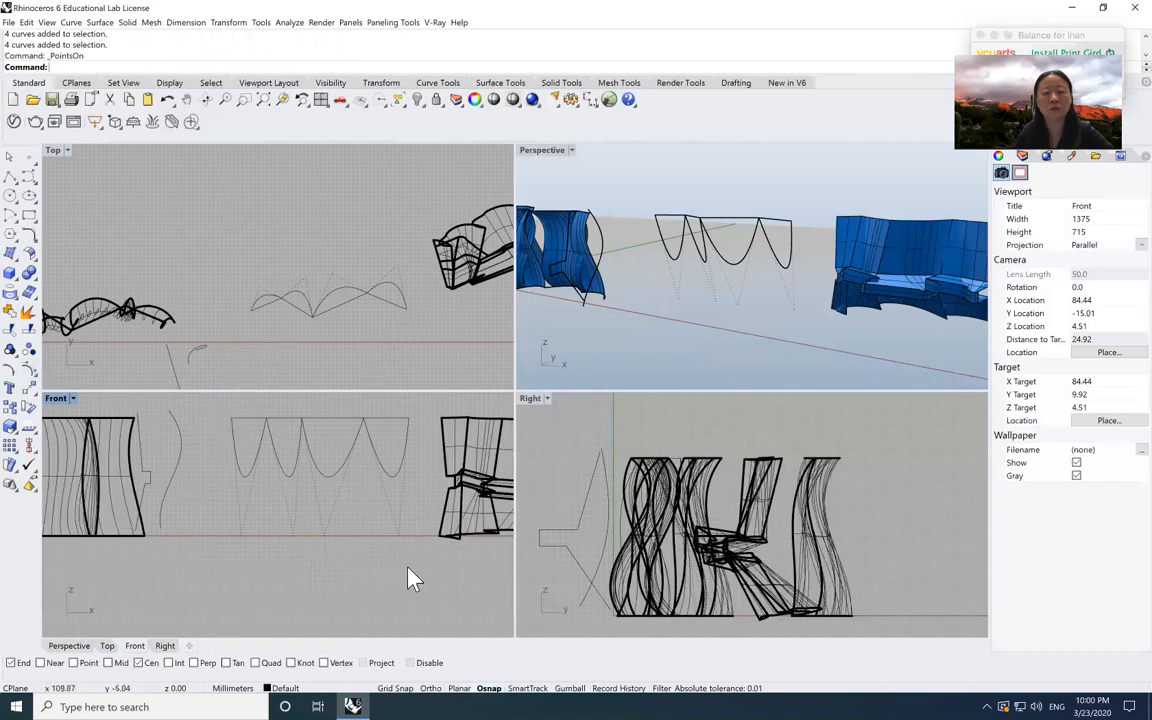
- Use SetPt with only Set Z, aligned to World, to bring the scalloped curves' low control points to the zigzag's height
left_click_drag(409, 566, 238, 530)
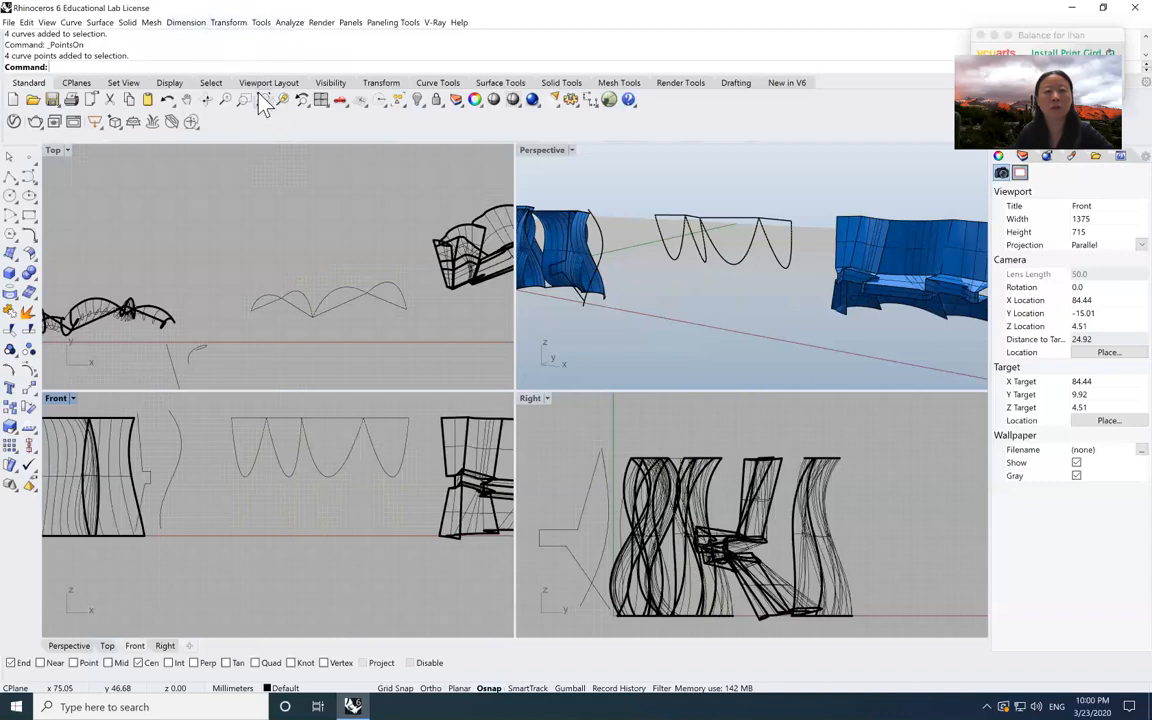
type("SetPt")
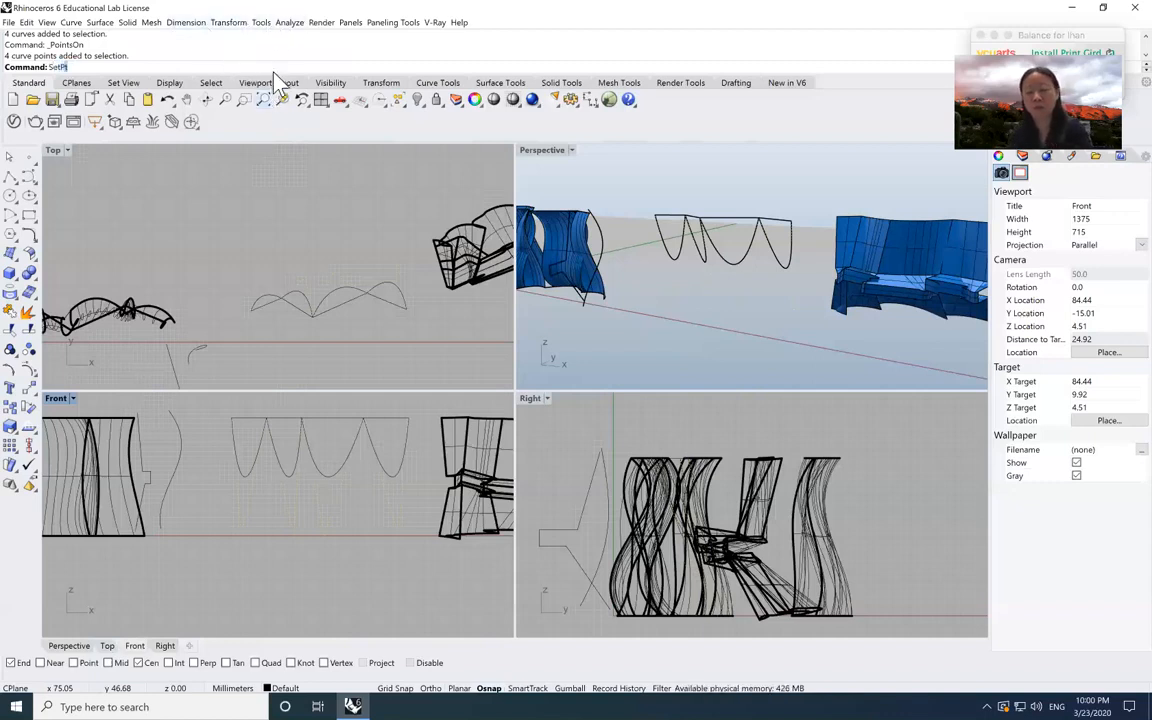
key("BackSpace")
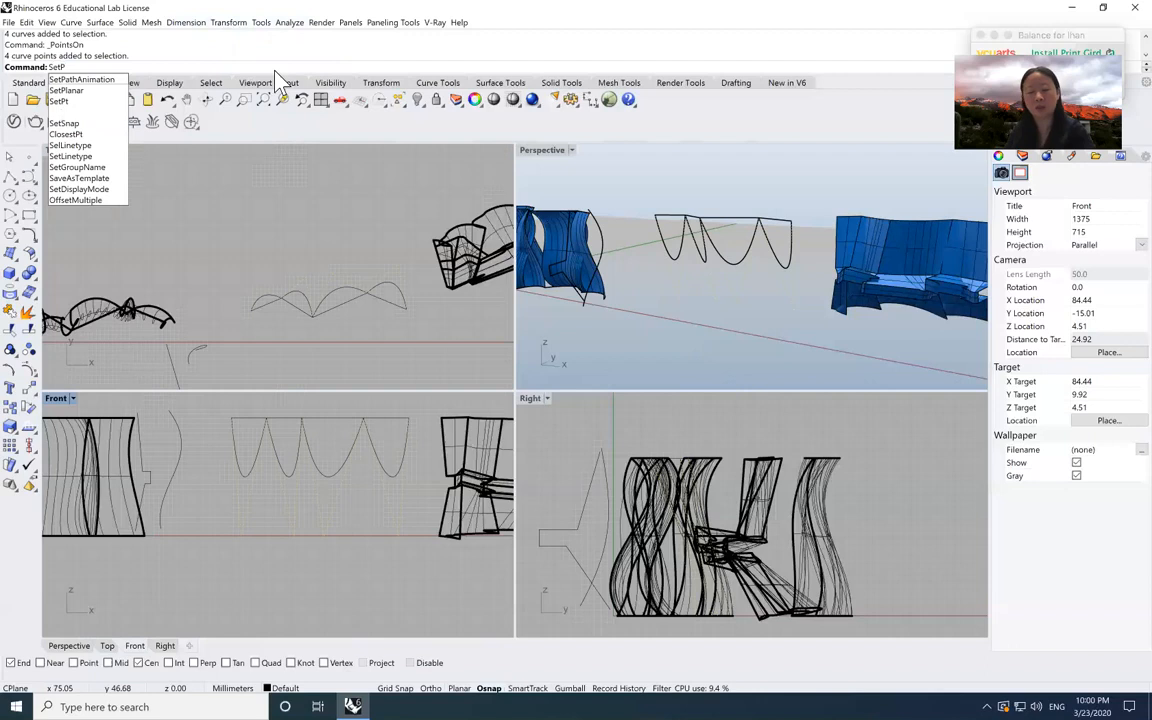
type("t")
key("Return")
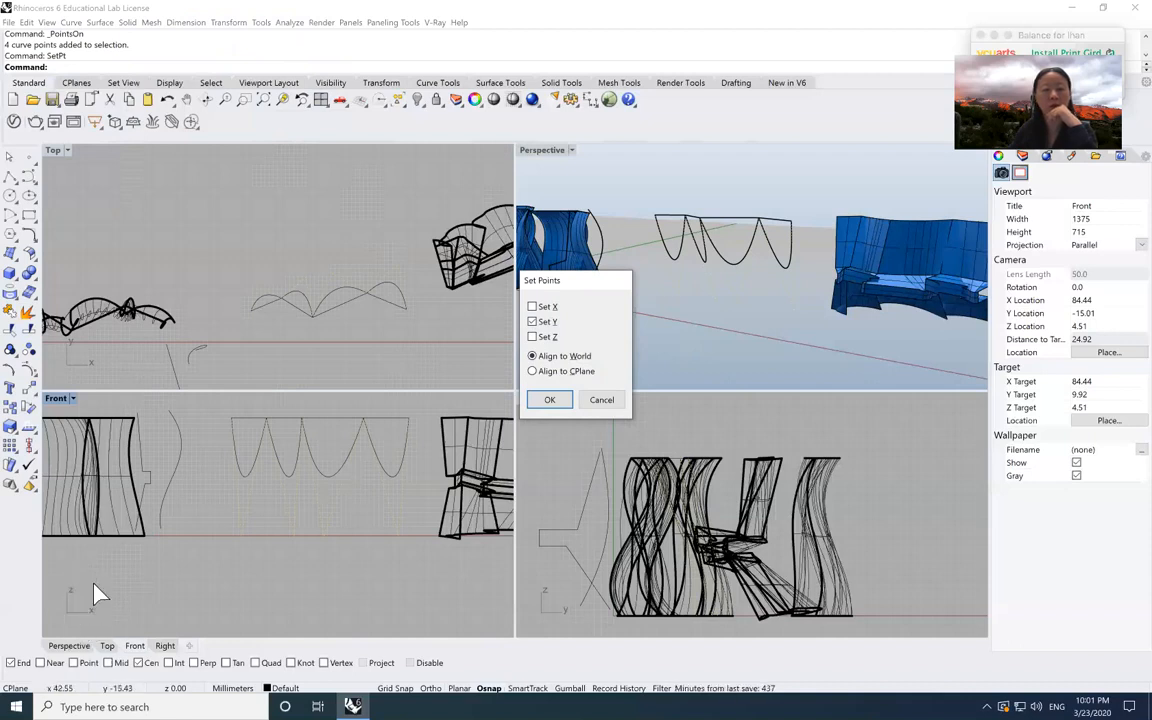
left_click(539, 339)
left_click(536, 323)
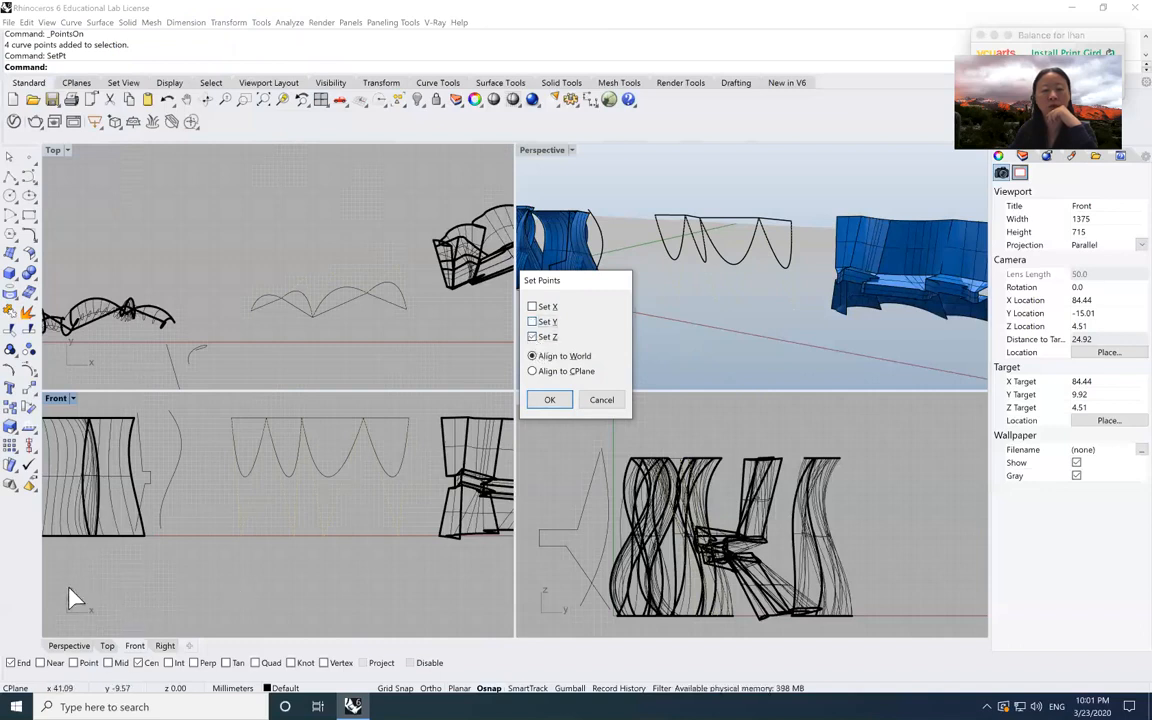
left_click(549, 400)
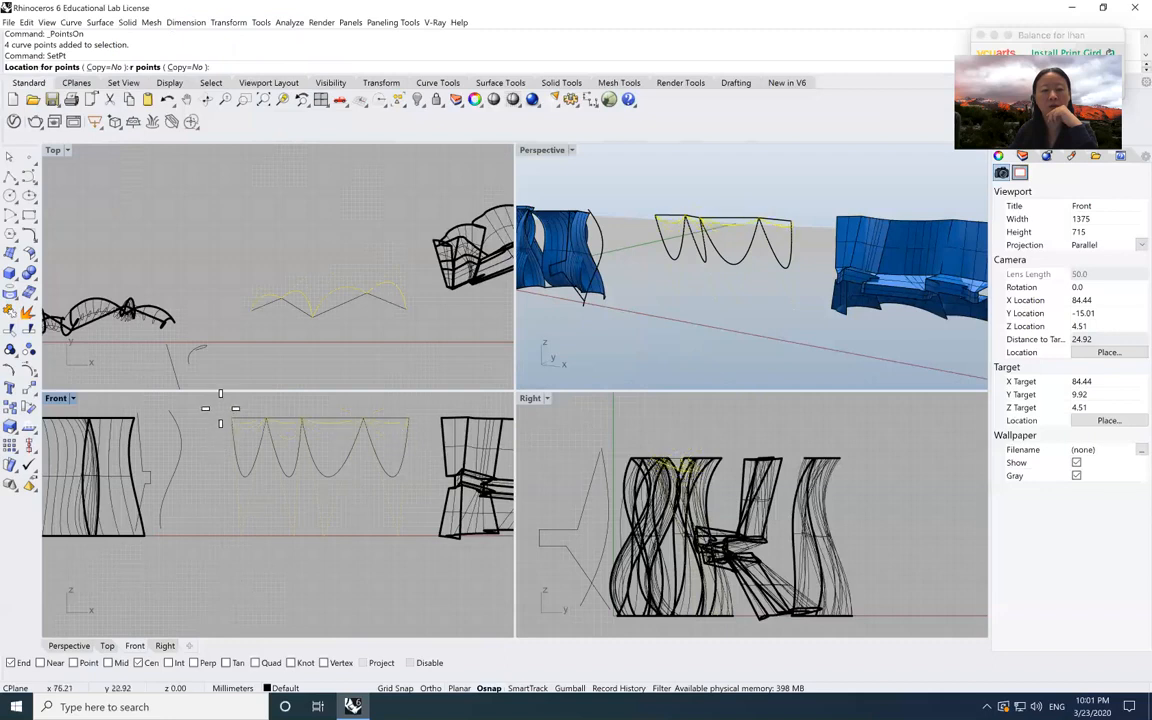
left_click(232, 420)
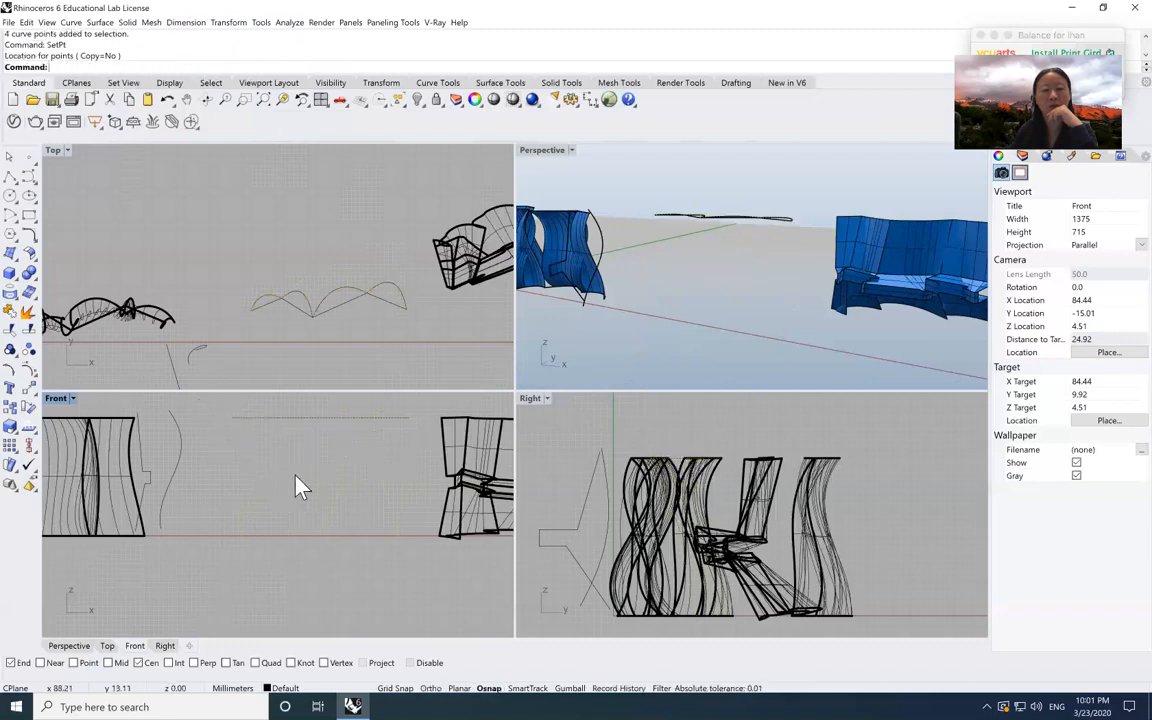
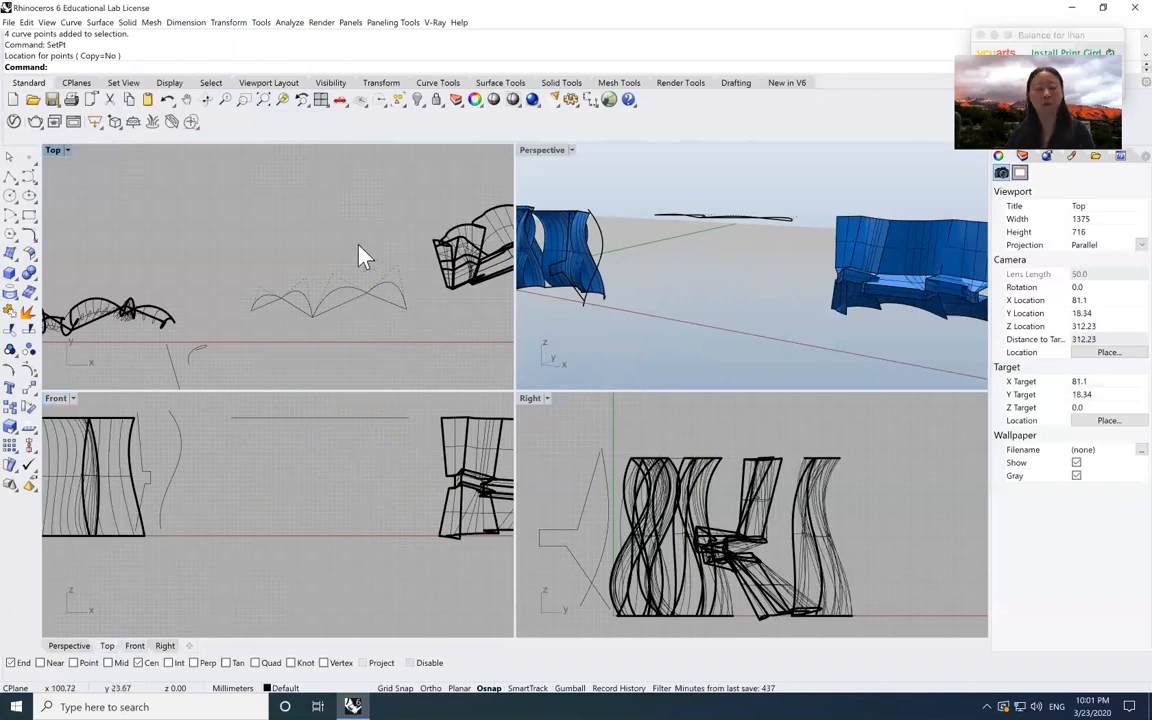
- Move the four scalloped curves about 25 mm straight down to the ground line in Front and turn off their control points
left_click(386, 289)
left_click(339, 296)
left_click(285, 304)
left_click(272, 305)
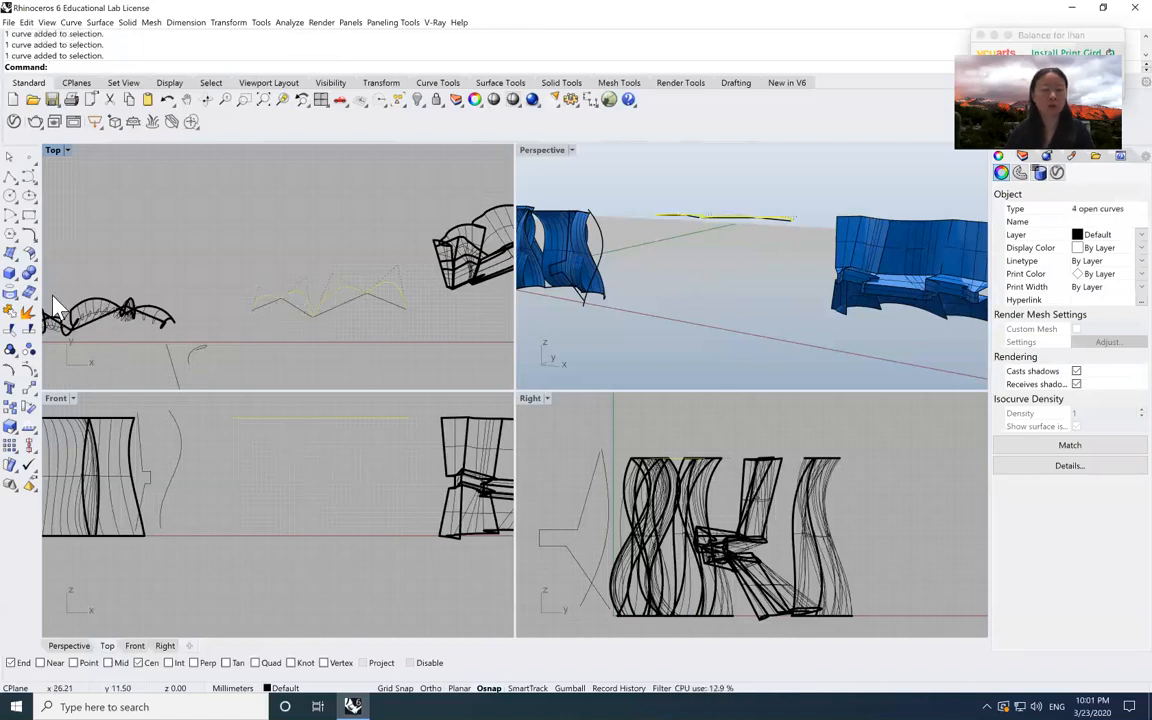
left_click(29, 388)
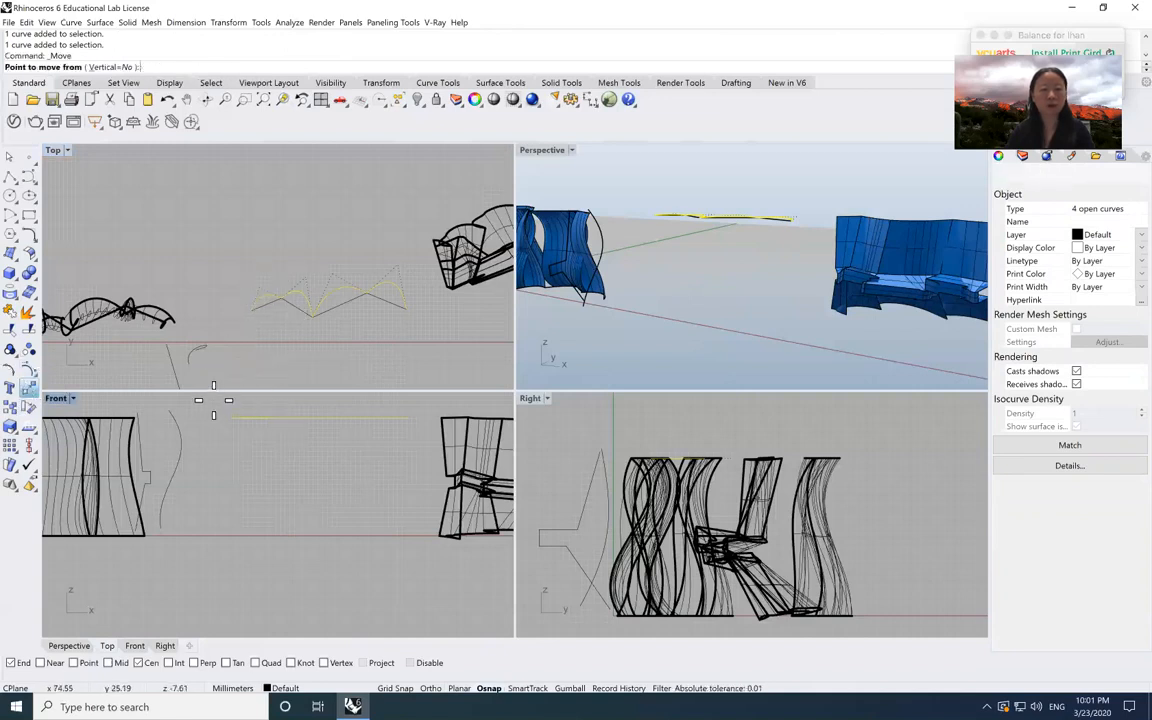
left_click(213, 400)
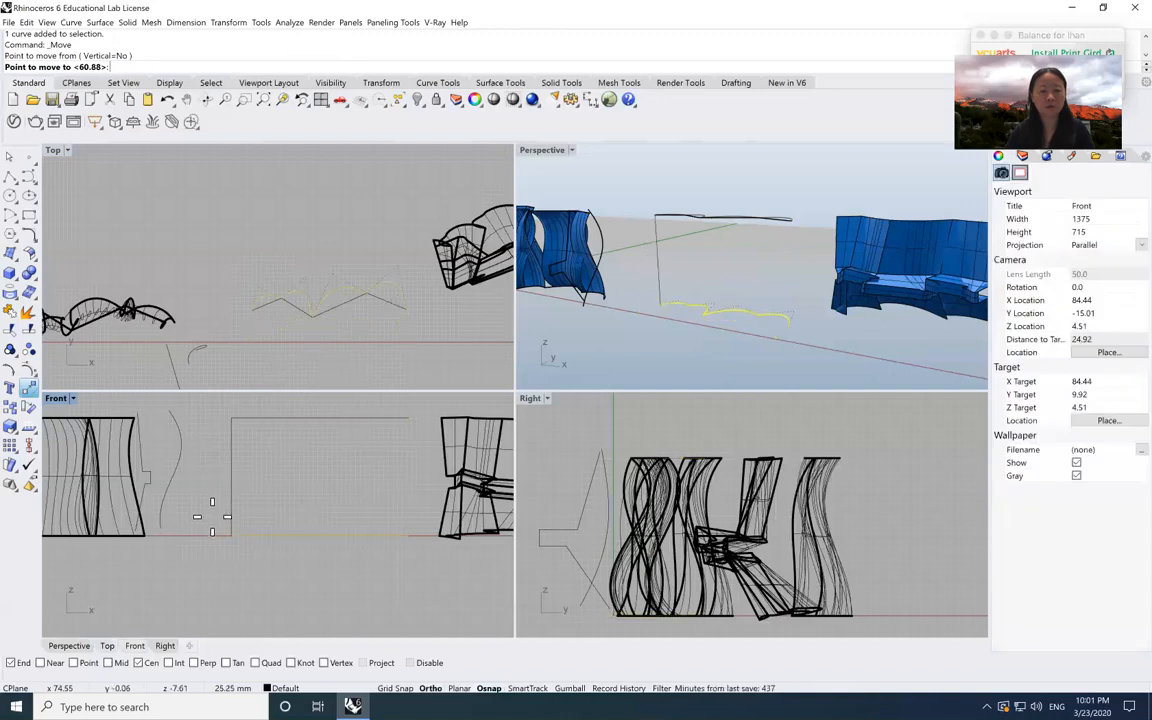
left_click(213, 503)
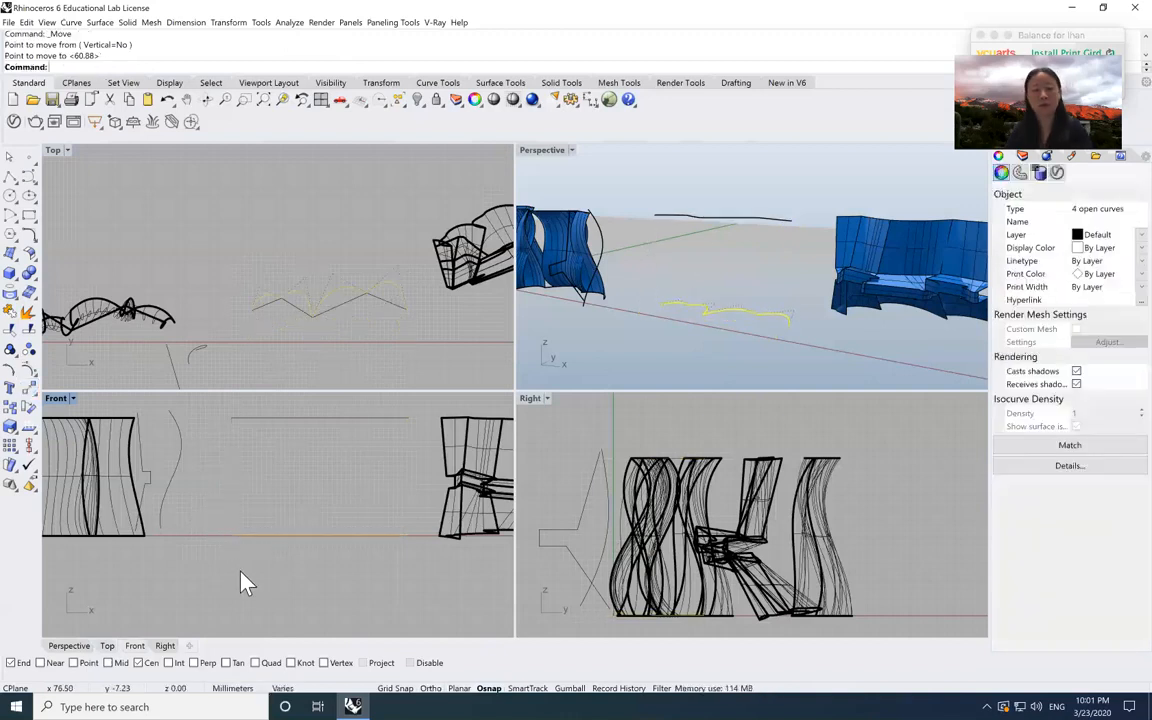
key("Escape")
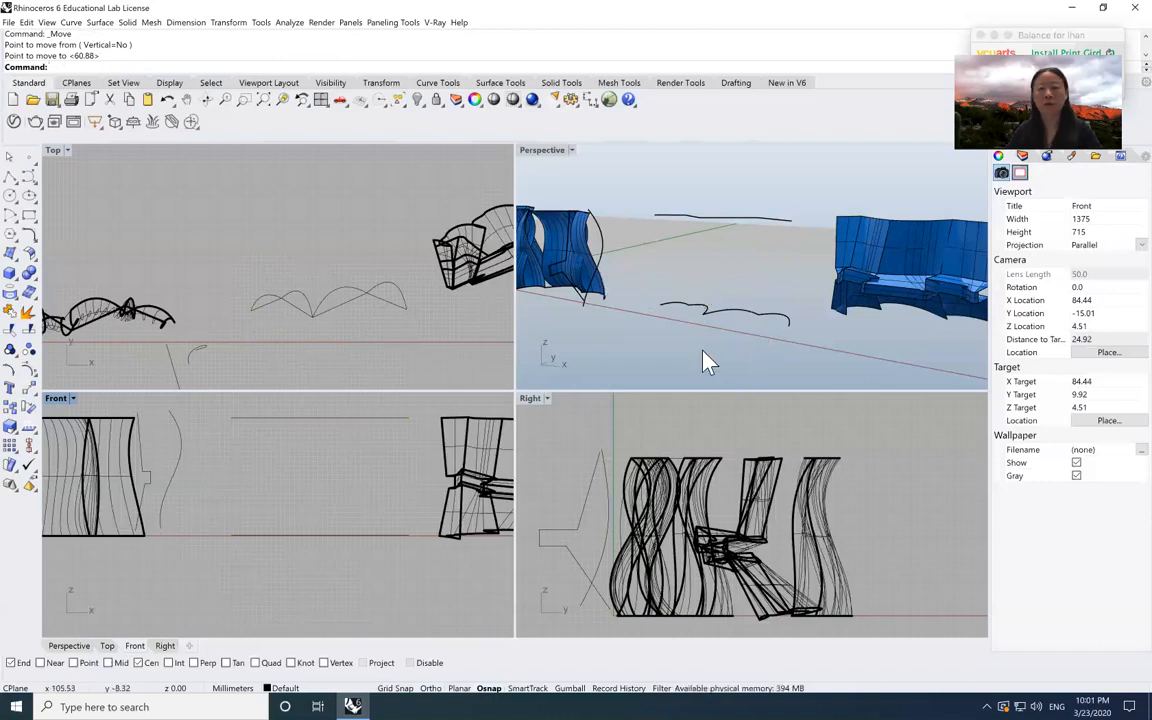
- Move the angular profile curve by its upper end onto the start of the zigzag curve
left_click(175, 377)
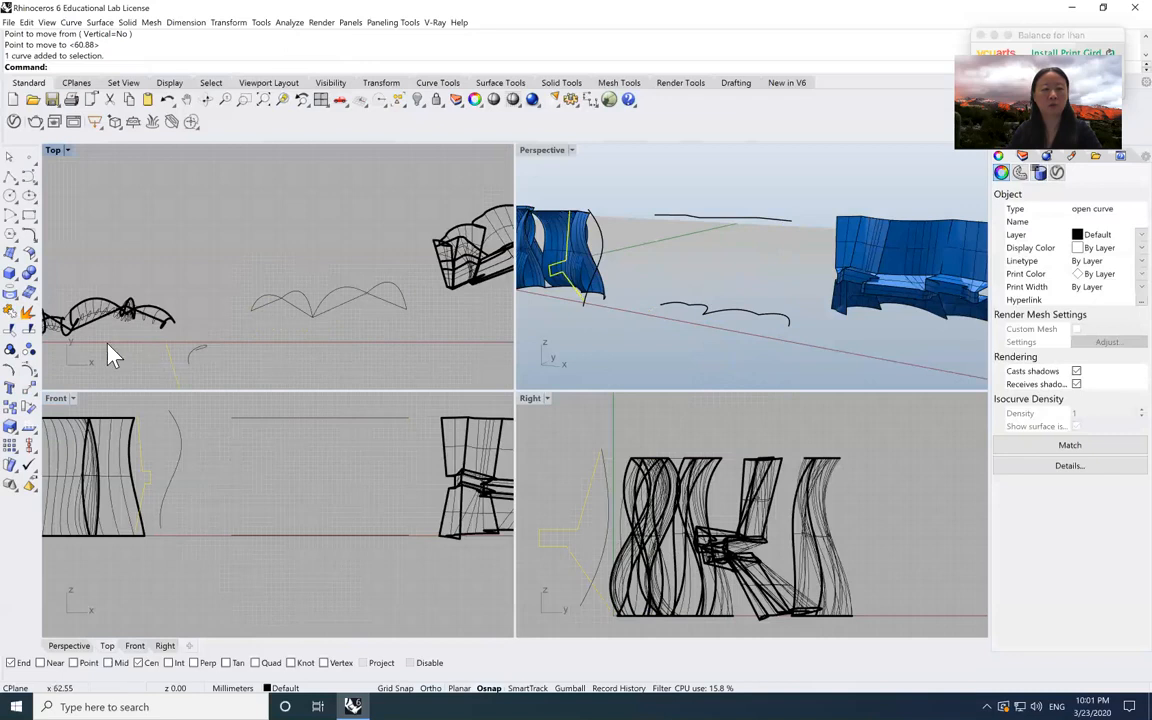
left_click(29, 388)
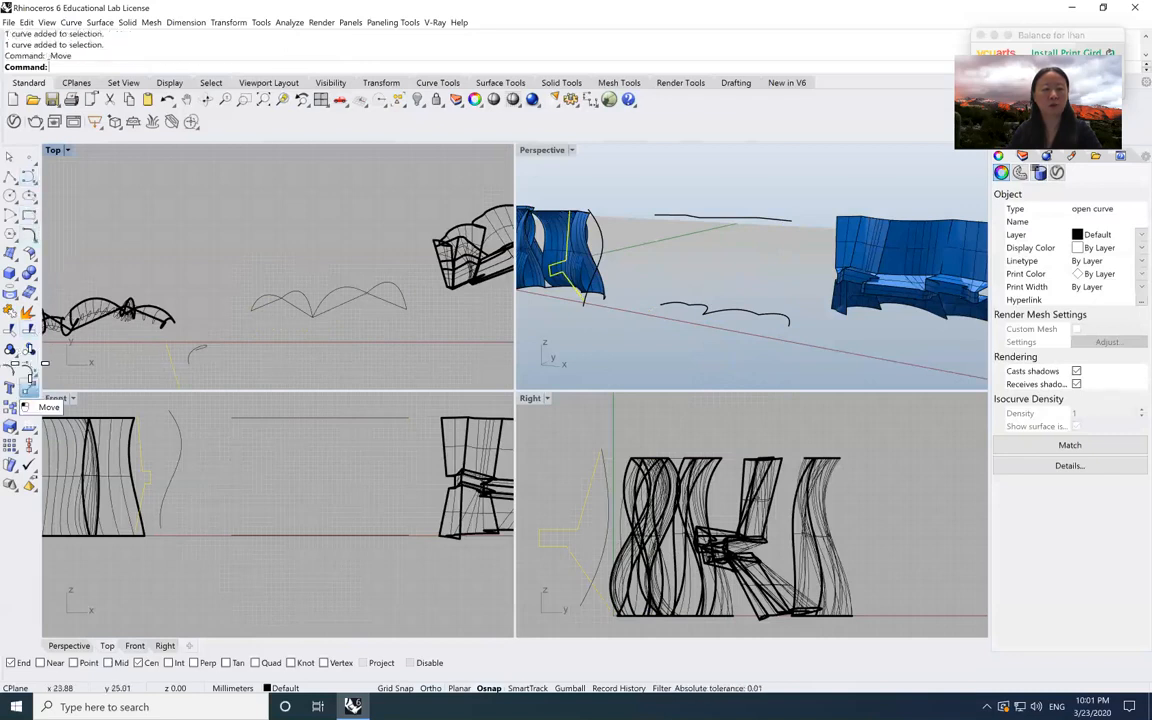
left_click(550, 190)
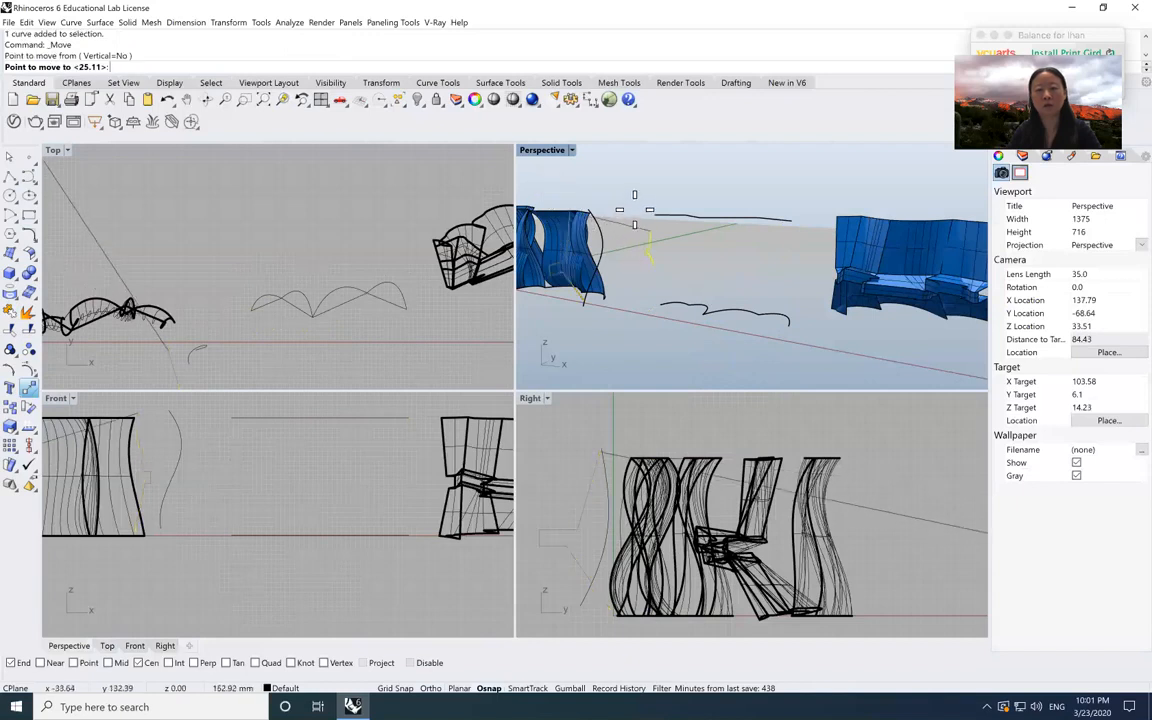
left_click(642, 205)
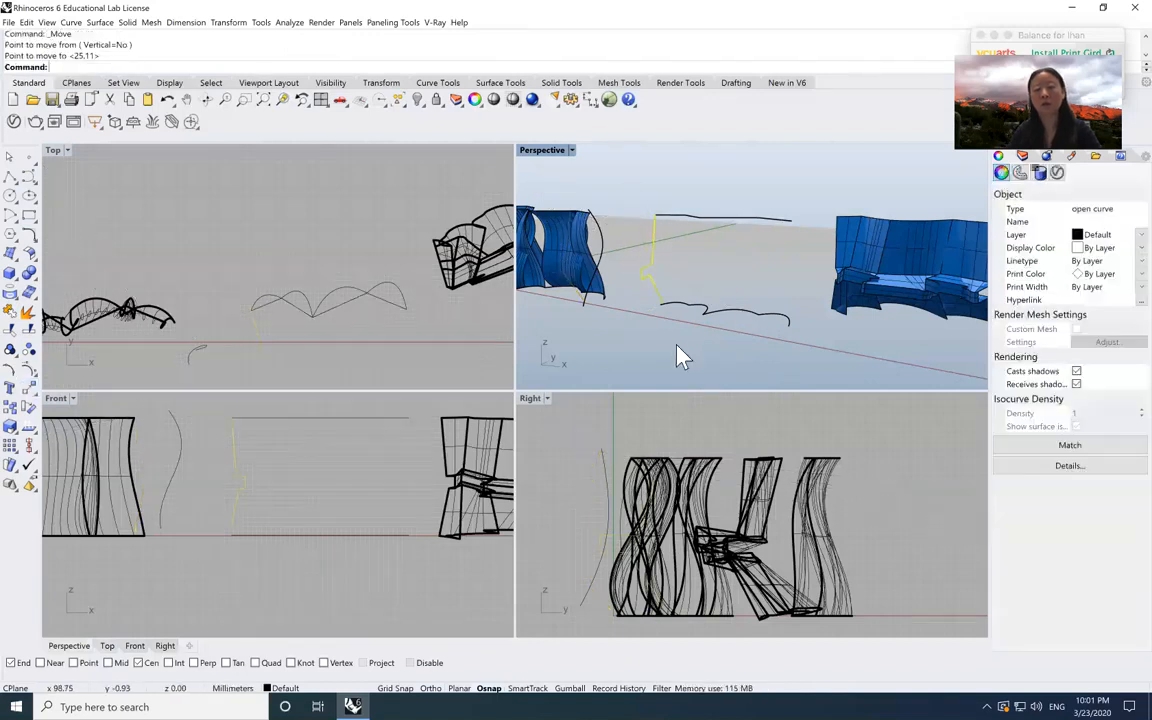
left_click(205, 99)
left_click_drag(612, 248, 657, 258)
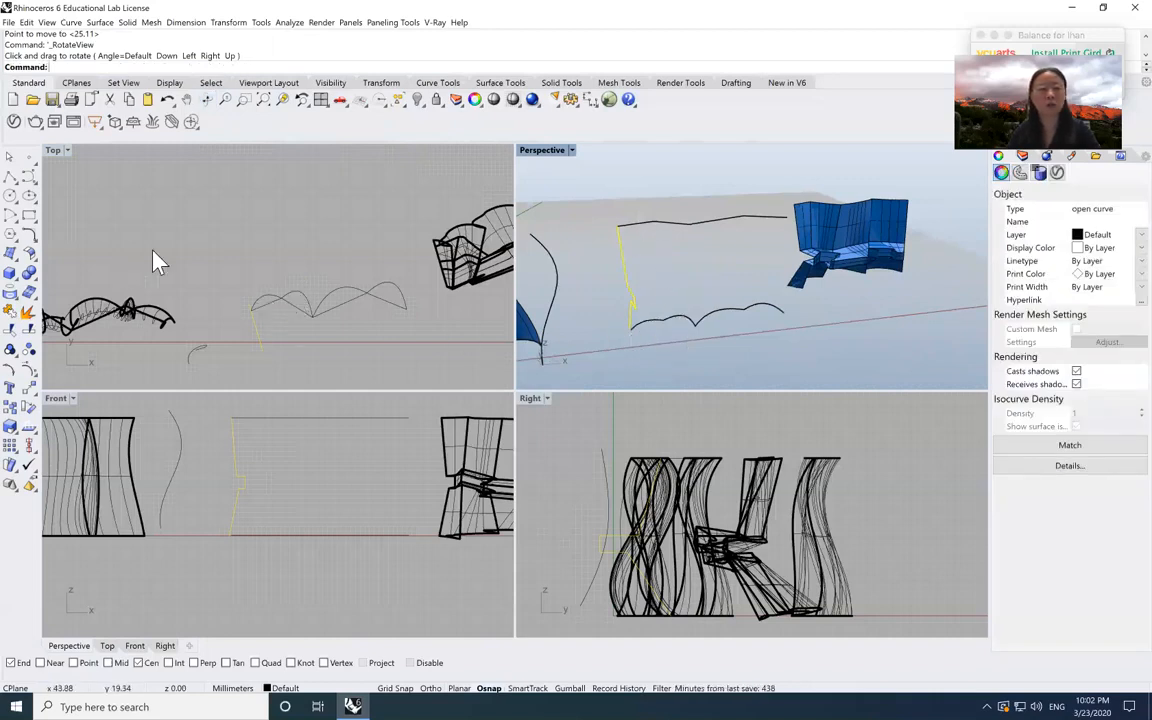
left_click(290, 236)
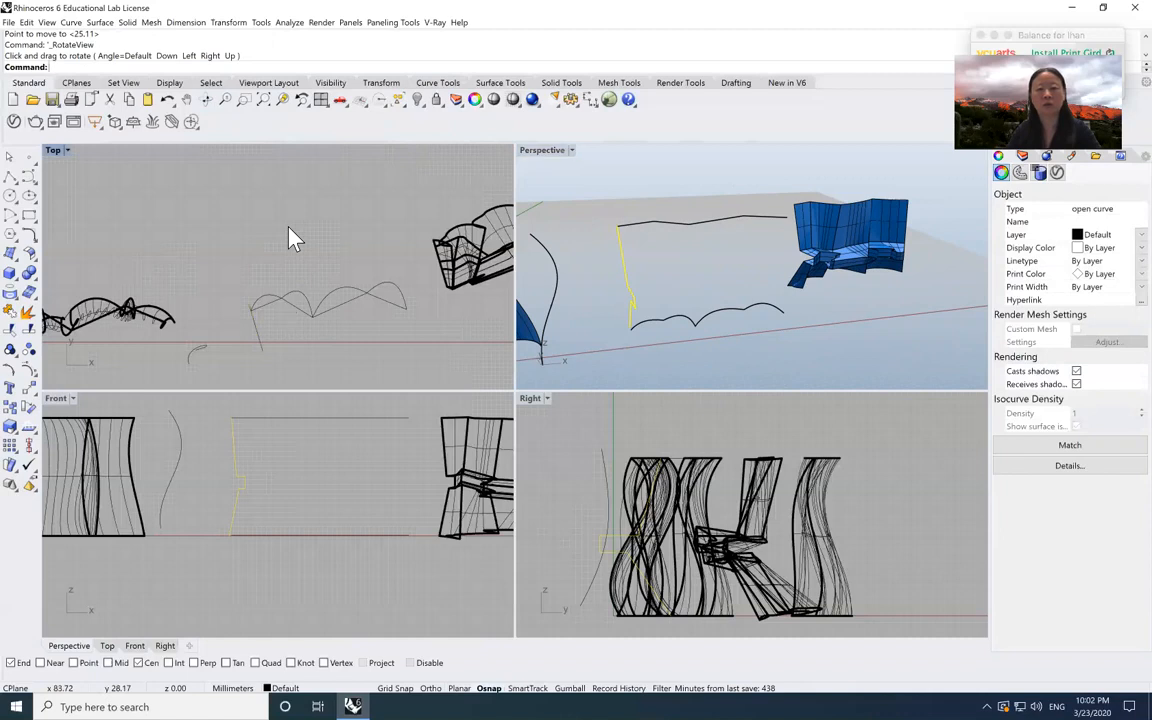
left_click(28, 258)
left_click(50, 282)
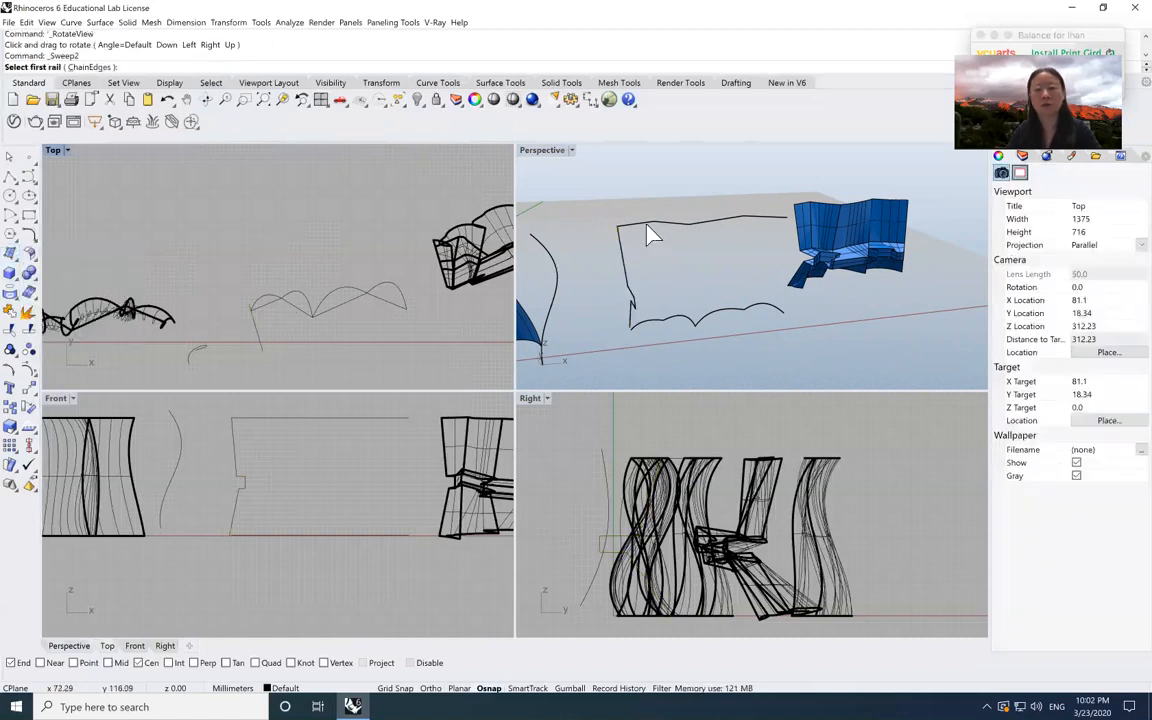
left_click(648, 225)
left_click(655, 325)
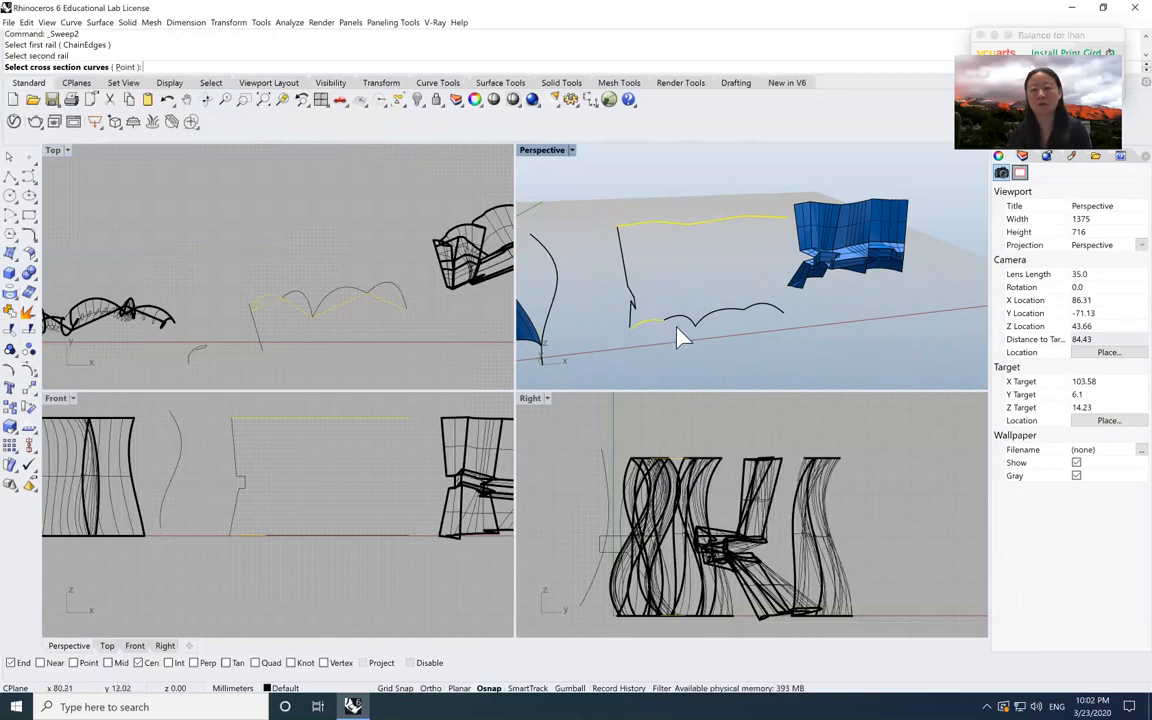
key("Escape")
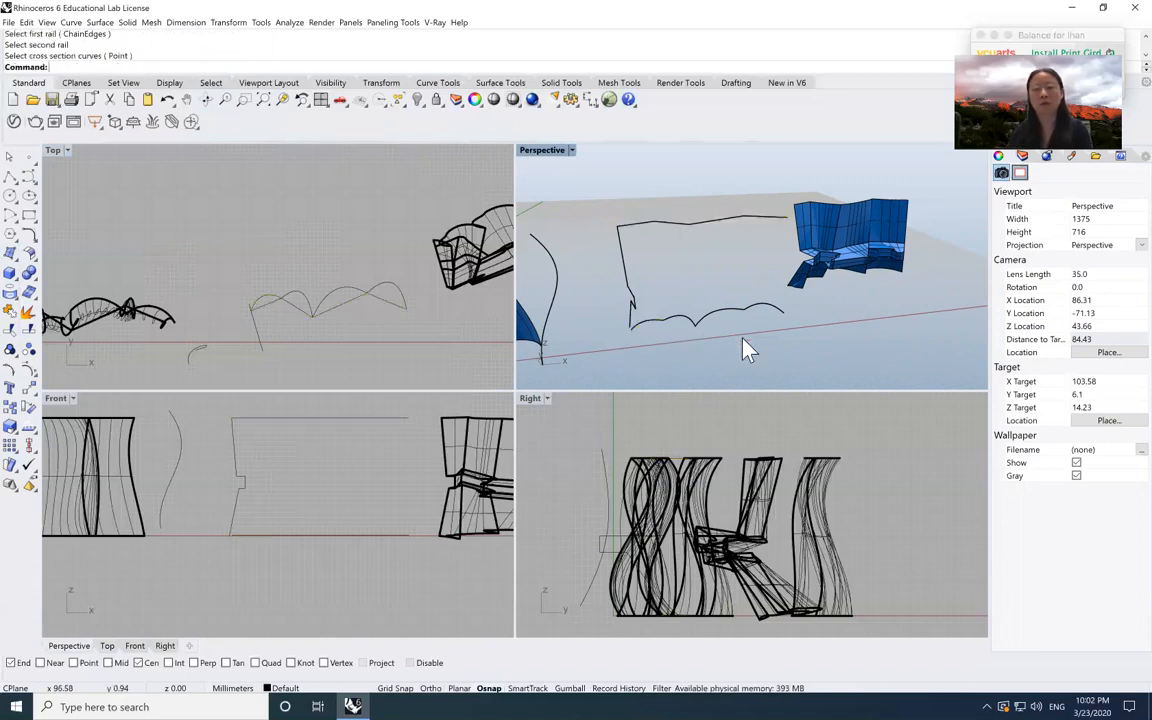
- Join the four scalloped curves at the ground line into one open curve
left_click_drag(810, 340, 676, 319)
type("Join")
key("Return")
left_click(689, 360)
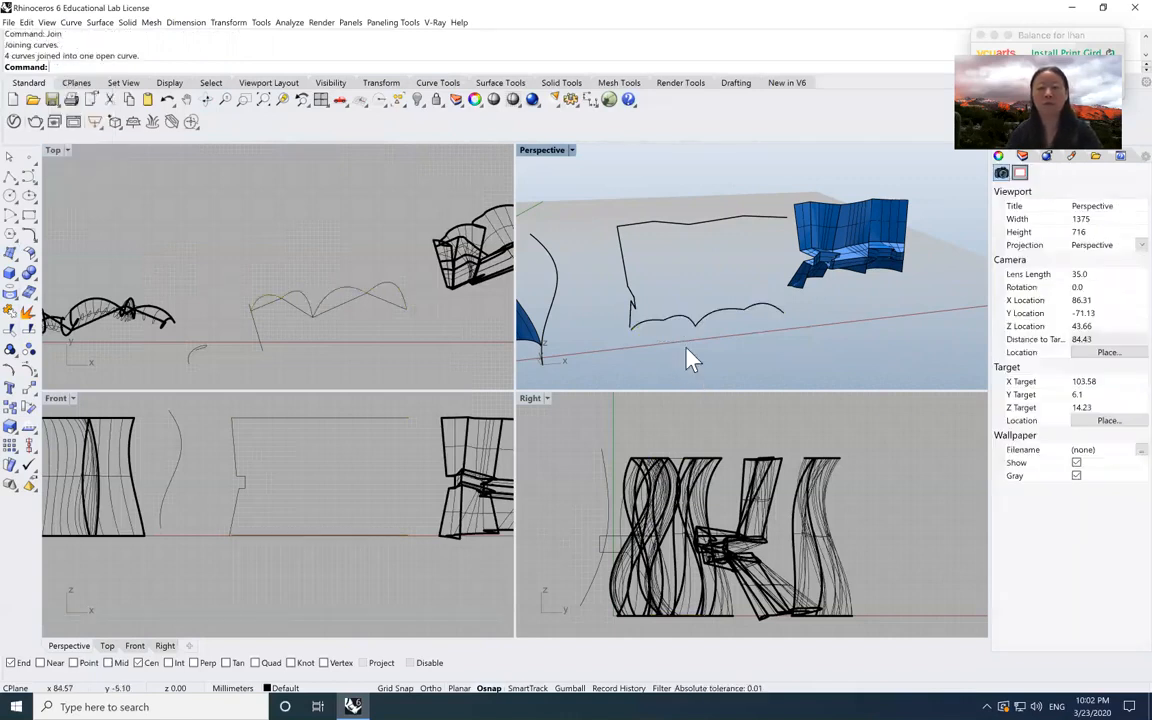
- Sweep the angular profile with Sweep 2 Rails along the upper zigzag and the joined scalloped curve, keeping the default options
left_click(18, 262)
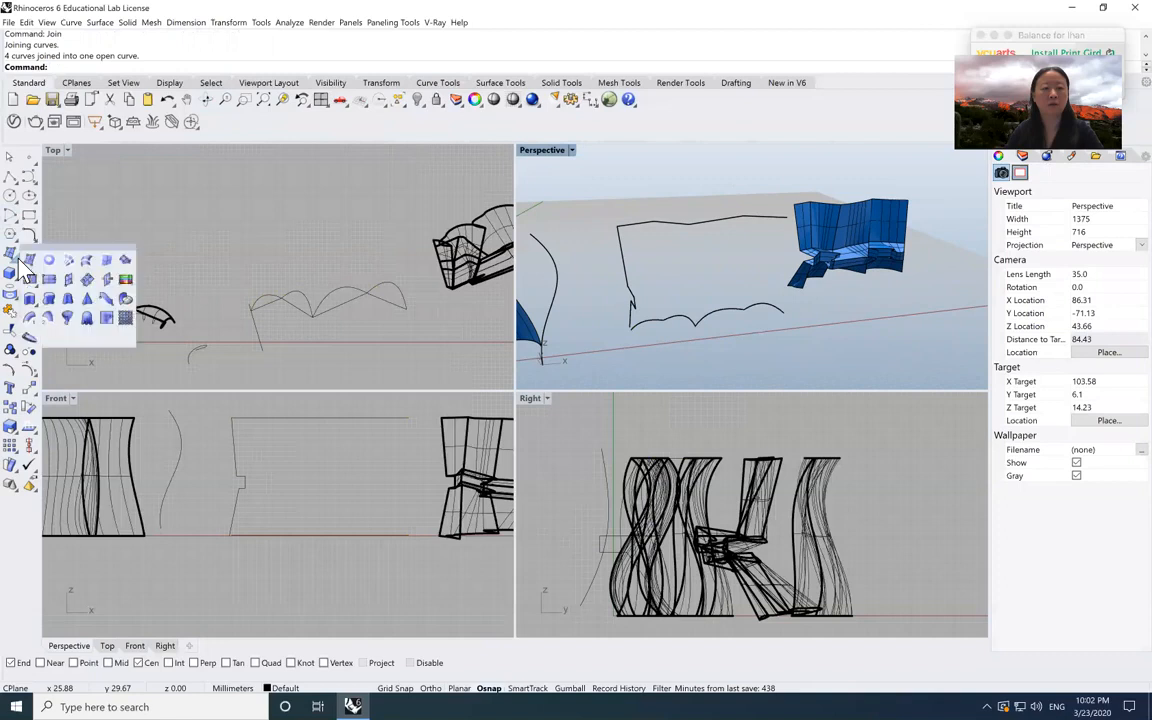
left_click(48, 318)
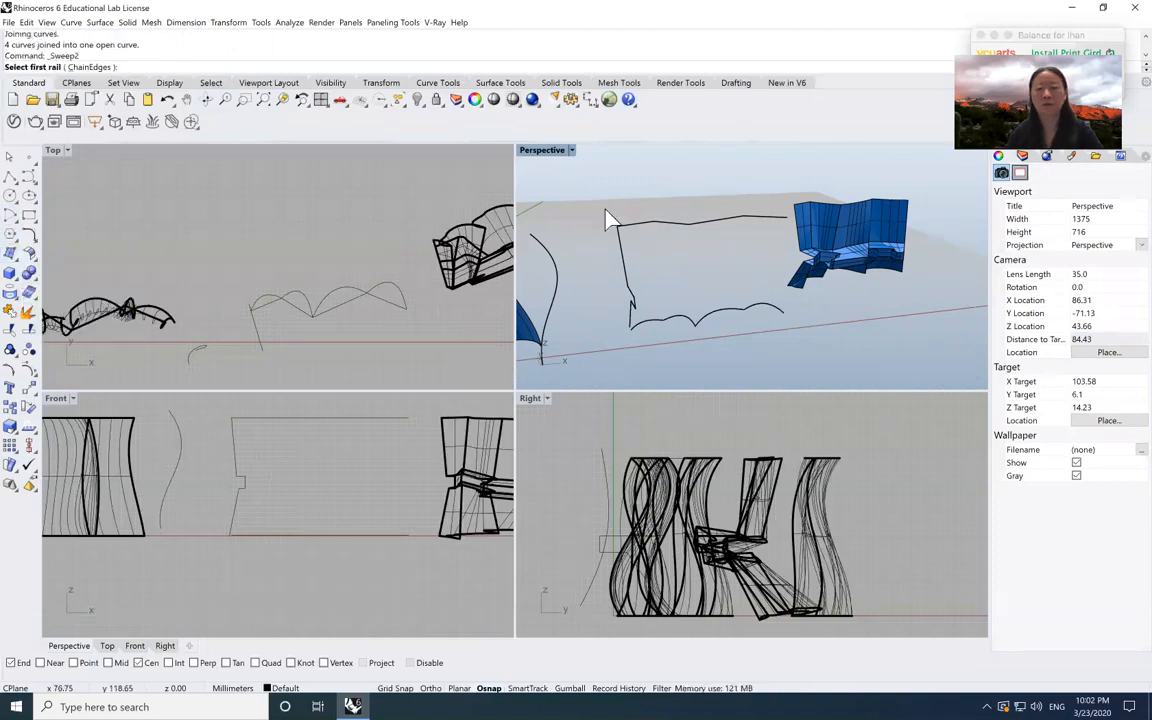
left_click(646, 224)
left_click(655, 320)
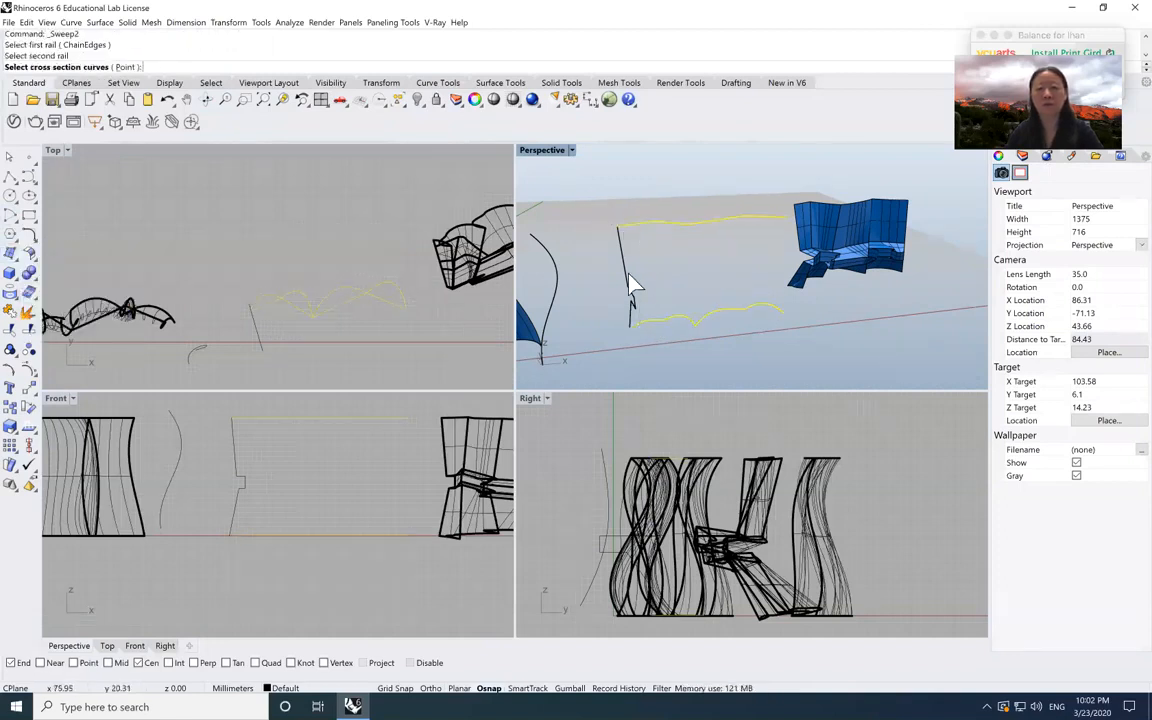
left_click(628, 281)
key("Return")
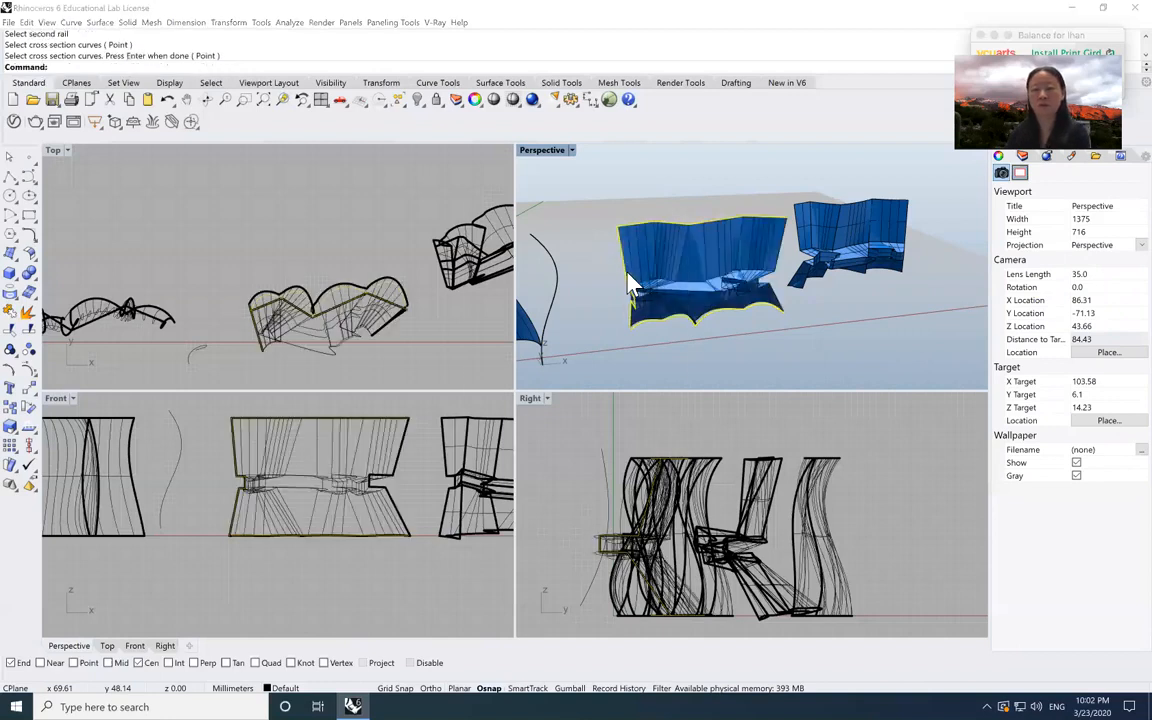
left_click(565, 479)
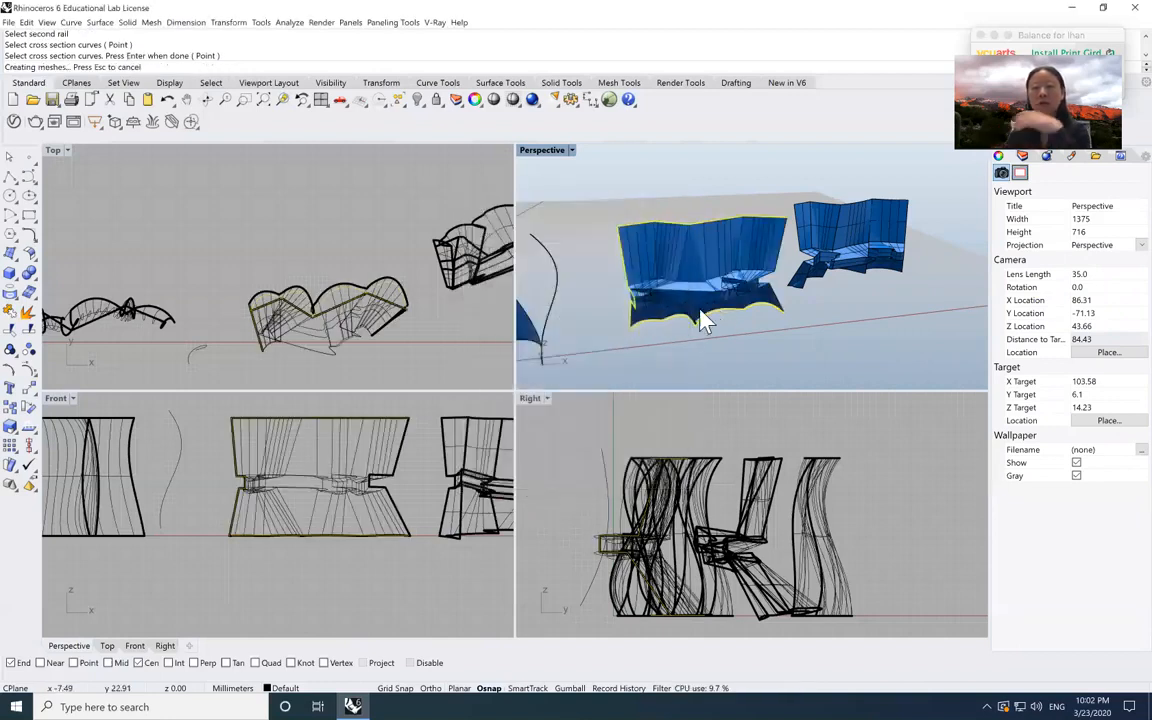
- Inspect the angular swept surface along its scalloped lower edge and delete the surface
scroll(705, 290, "down", 4)
scroll(703, 290, "up", 6)
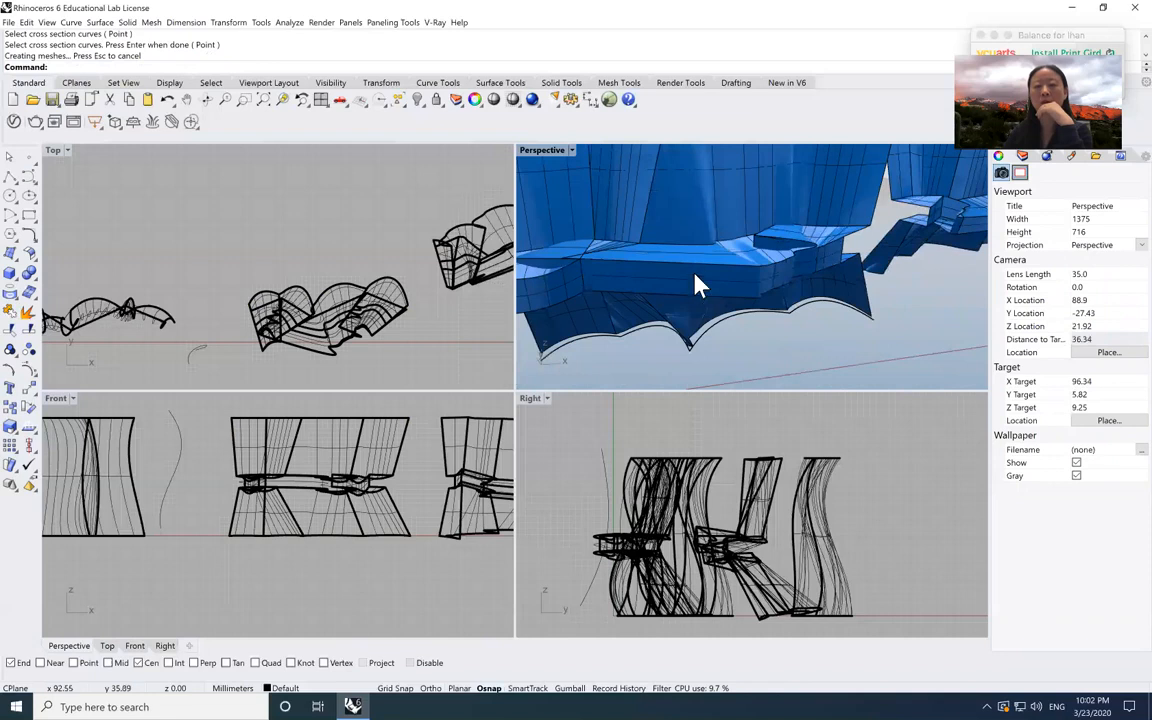
scroll(741, 300, "up", 2)
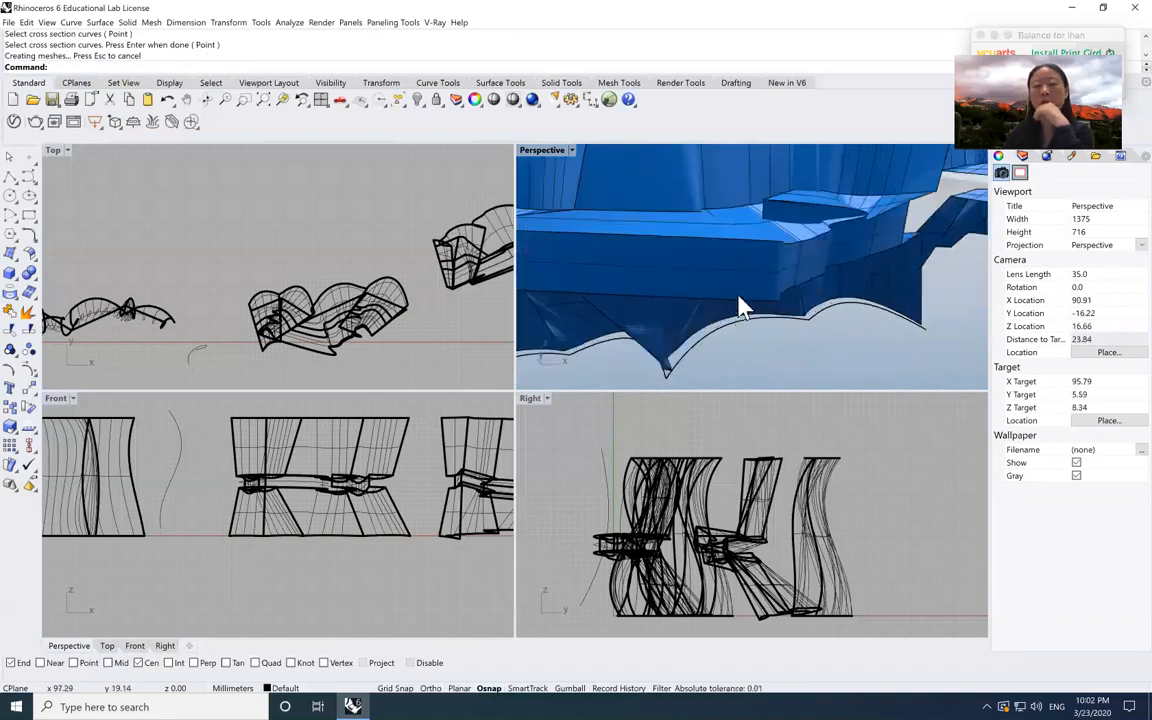
scroll(747, 318, "down", 6)
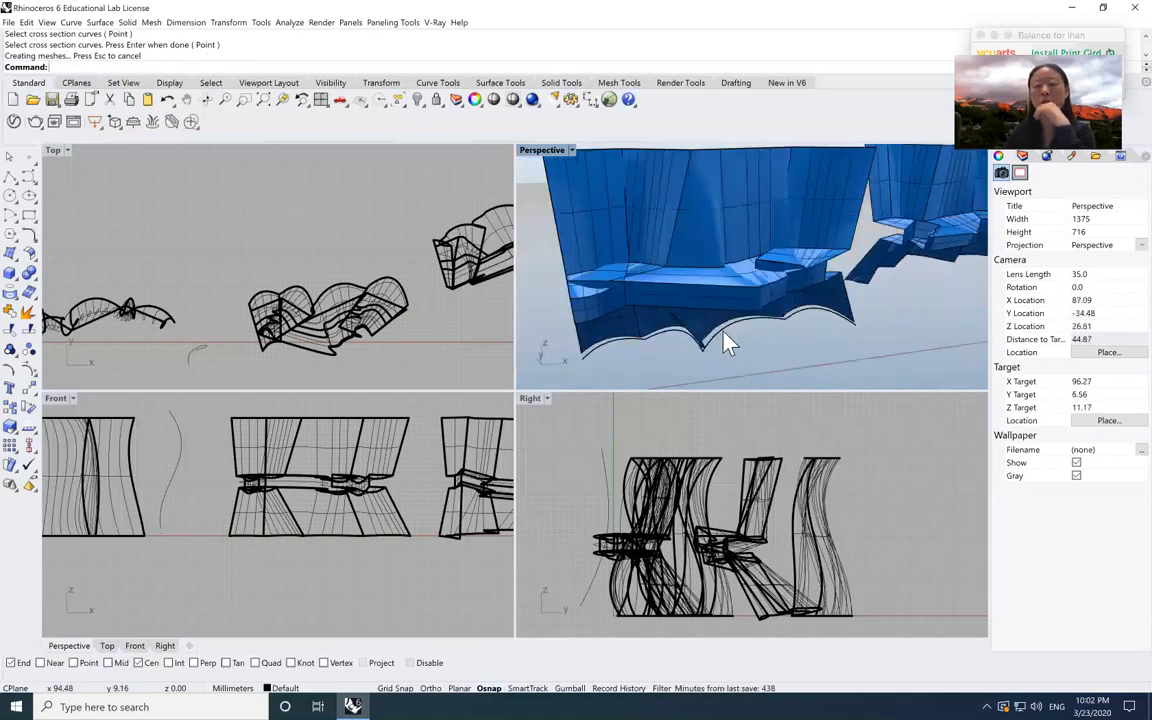
scroll(722, 337, "up", 6)
scroll(727, 350, "down", 2)
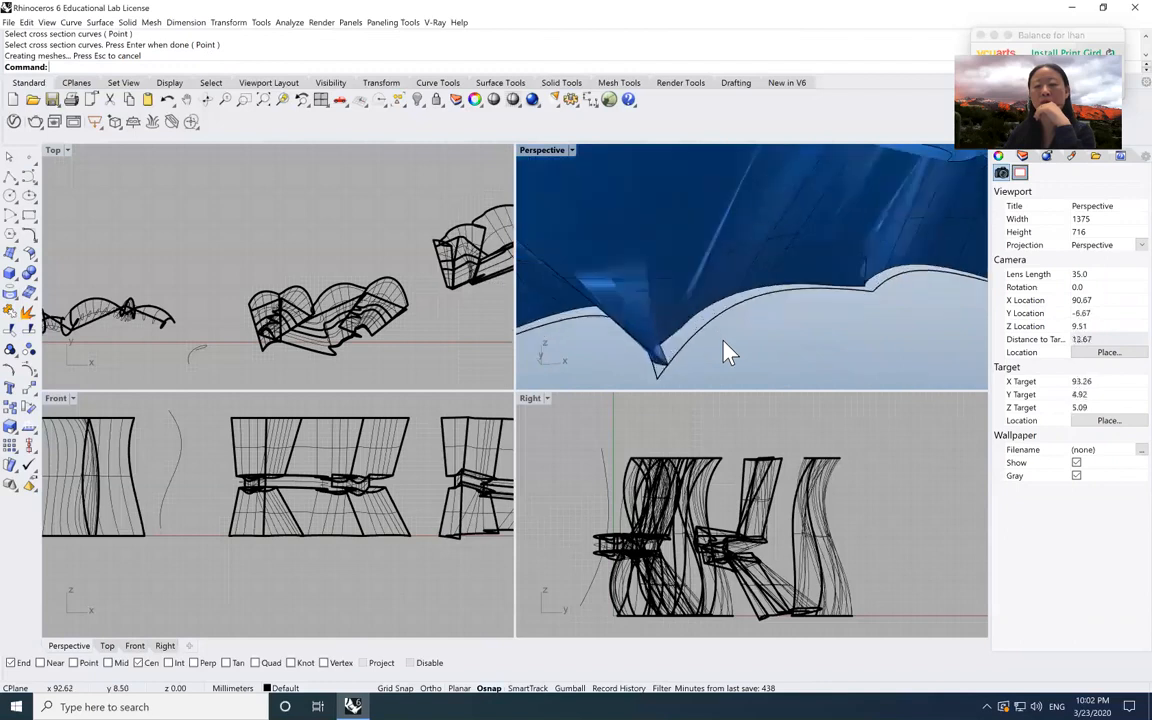
scroll(727, 342, "down", 8)
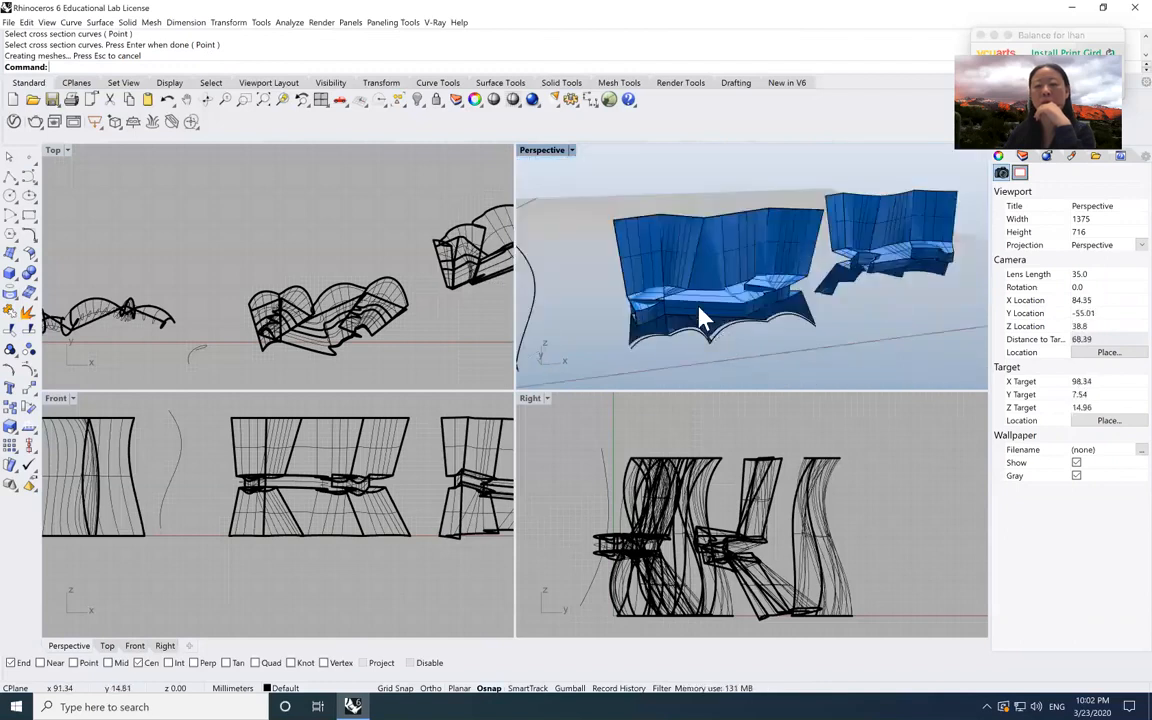
scroll(690, 310, "up", 6)
left_click(695, 237)
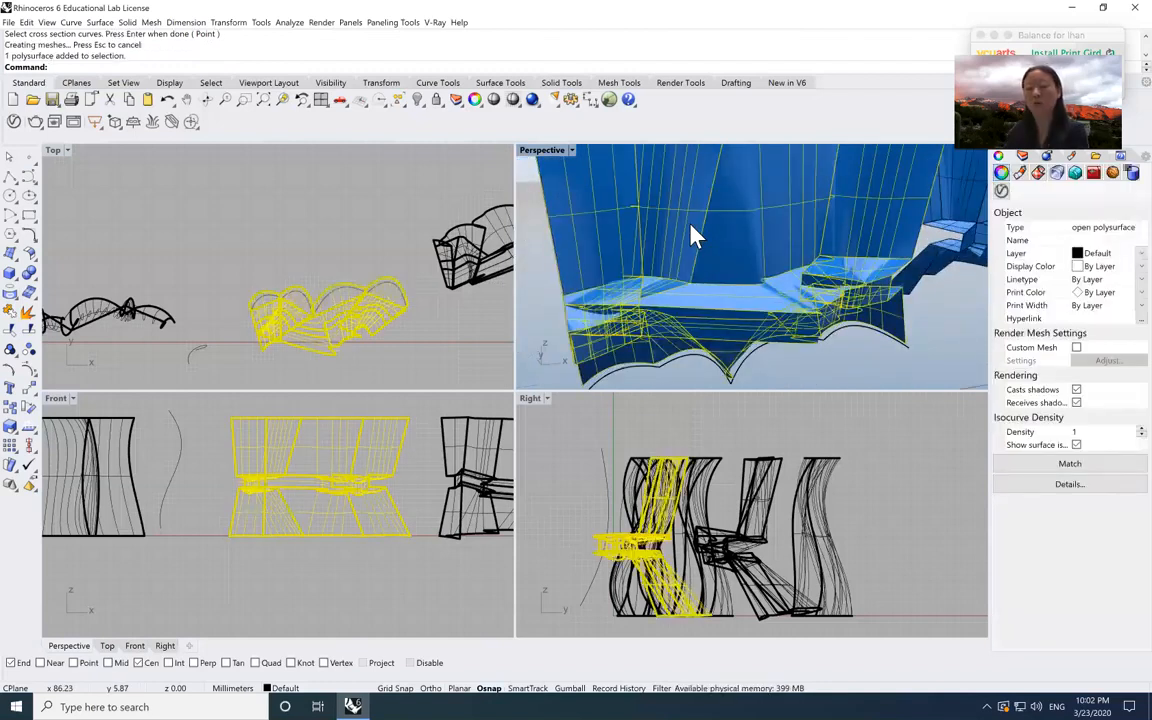
key("Delete")
- Move the angular profile curve away from the zigzag and scalloped rails in Perspective
scroll(700, 297, "up", 4)
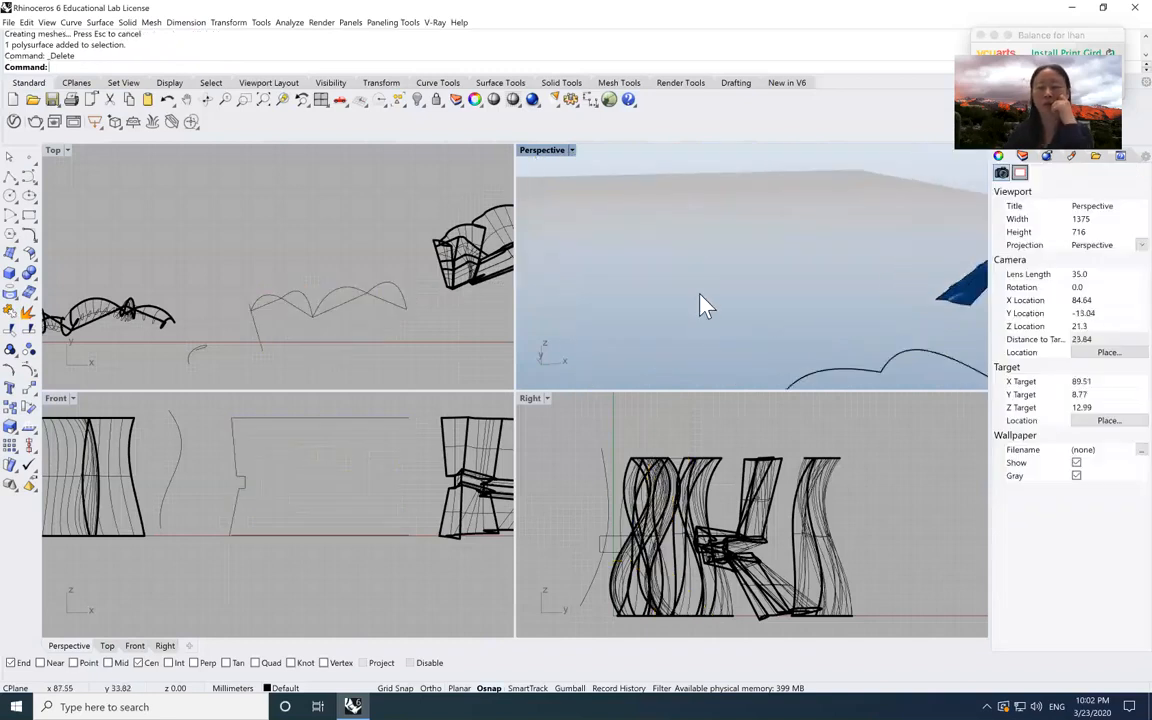
scroll(700, 305, "down", 12)
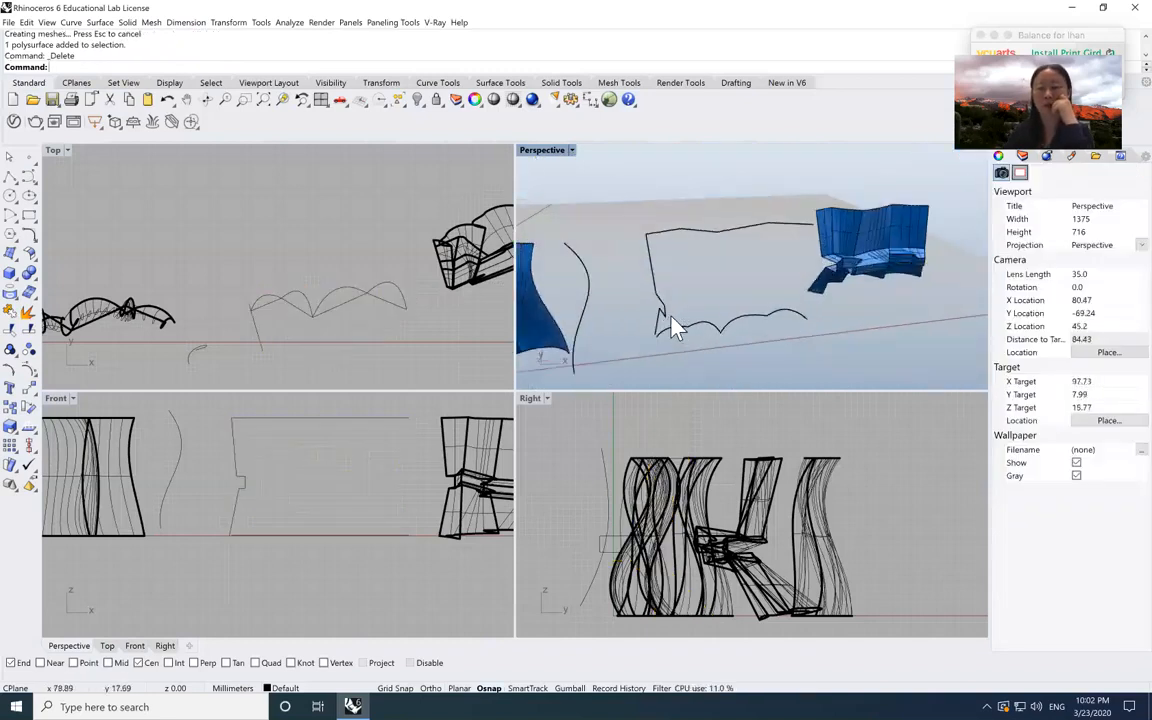
left_click_drag(655, 303, 606, 246)
left_click(625, 314)
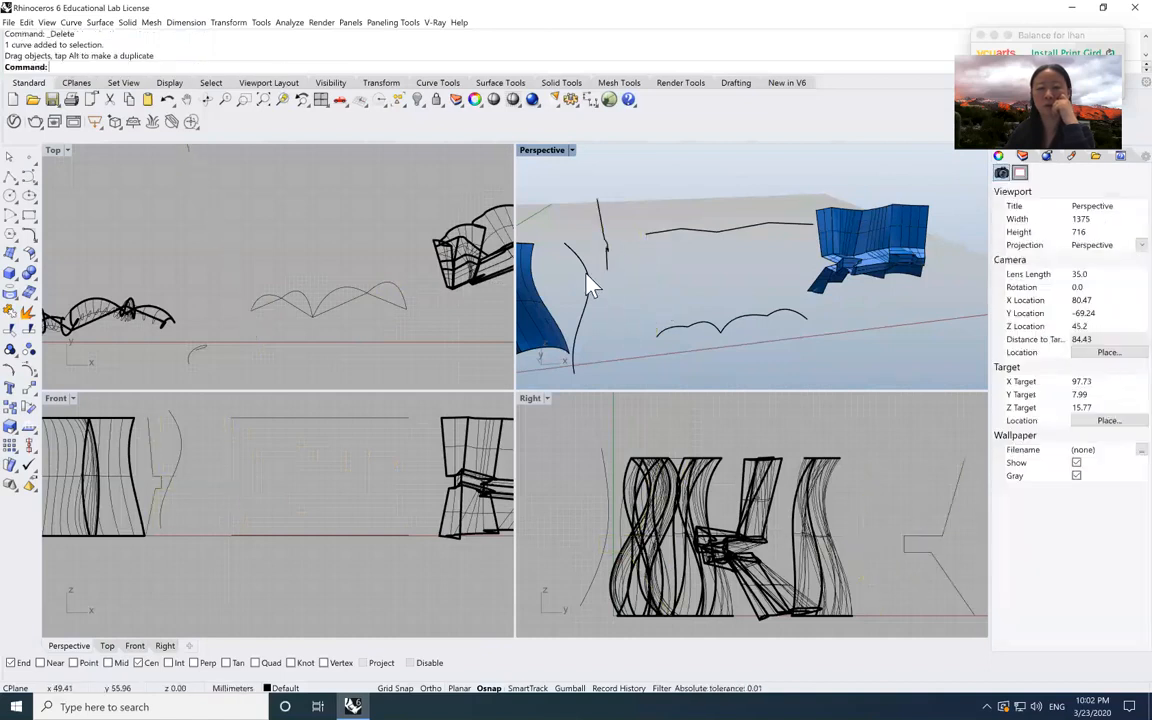
- Move the smooth S-shaped profile curve by its upper end onto the start of the zigzag curve
left_click(585, 269)
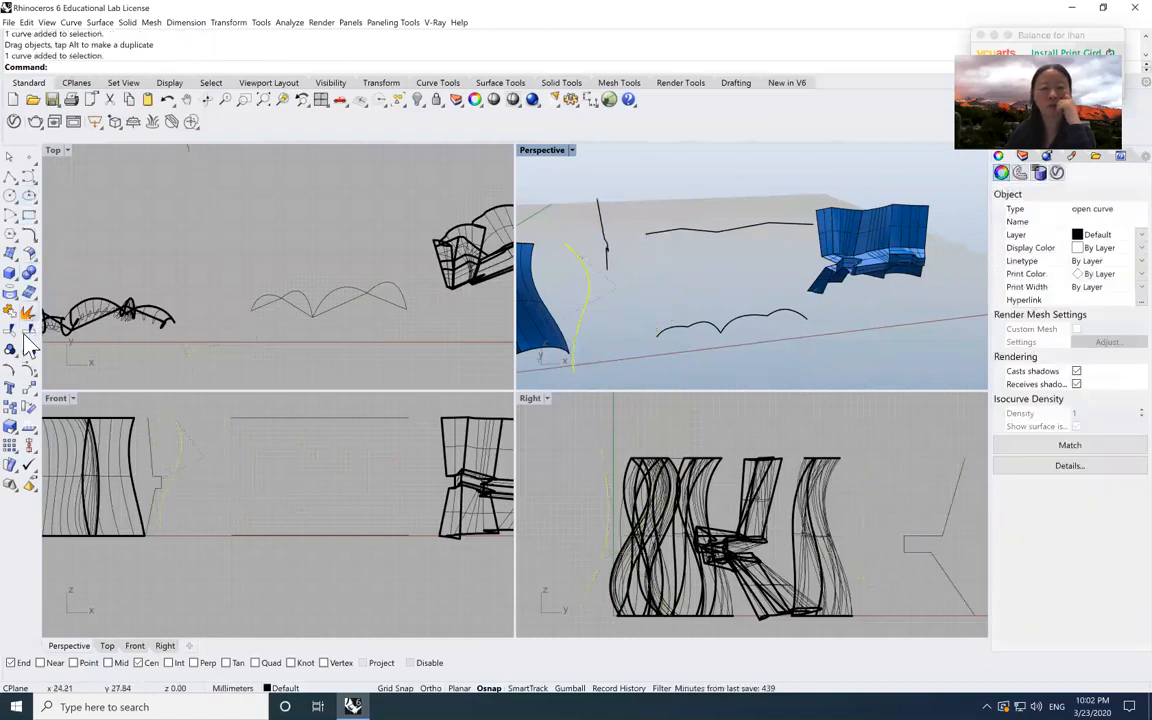
left_click(29, 386)
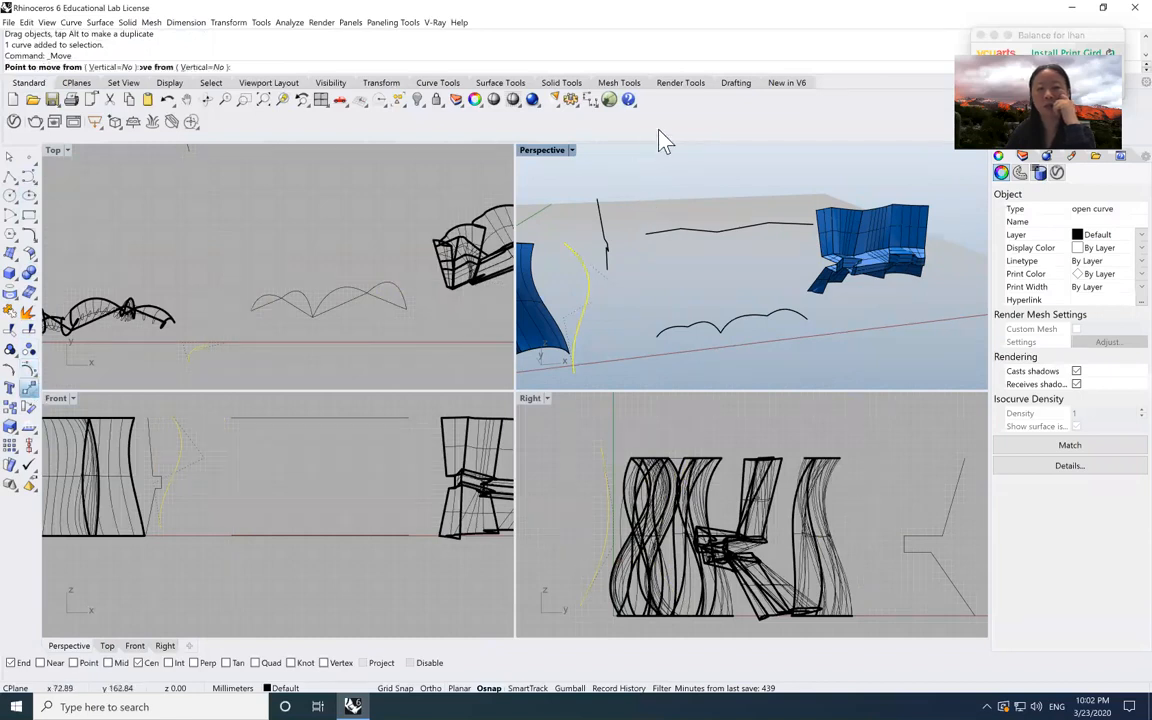
left_click(525, 231)
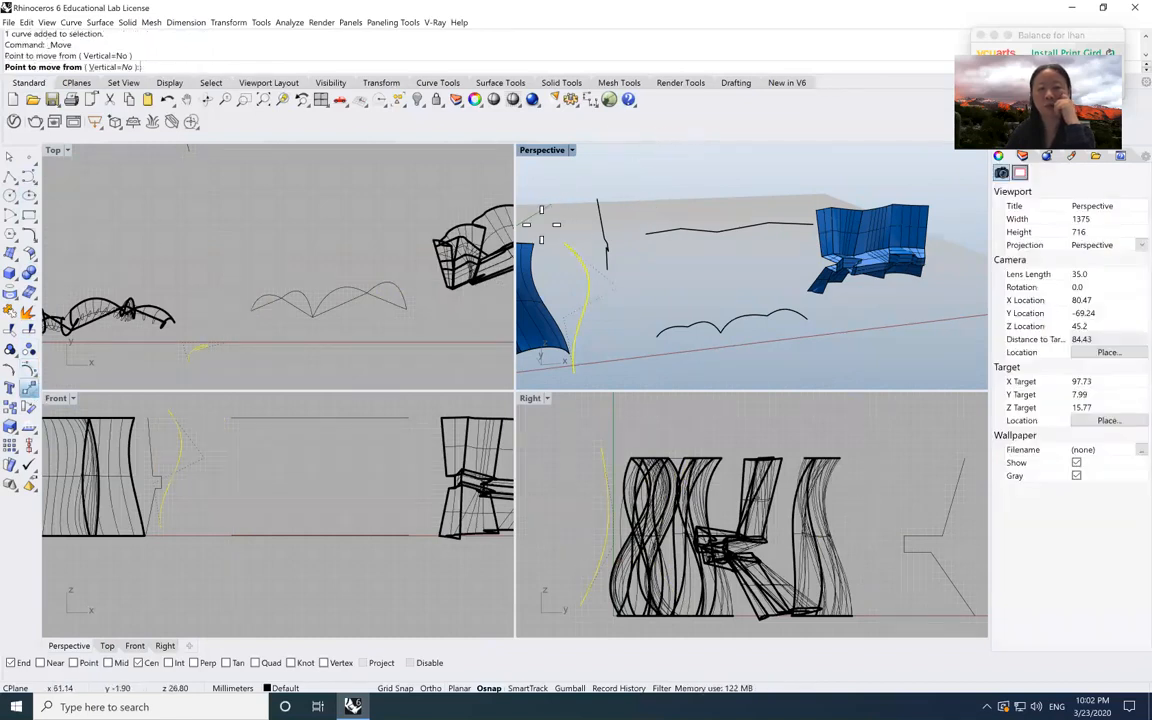
left_click(645, 233)
left_click(718, 366)
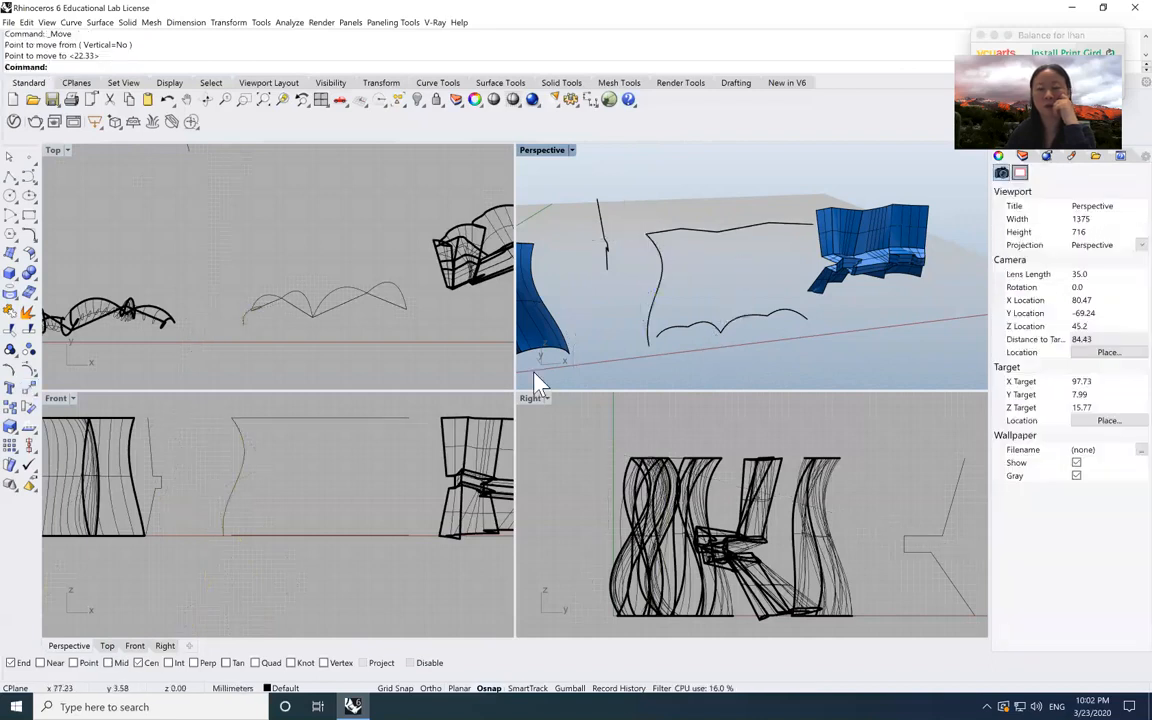
- Sweep the S-shaped profile with Sweep 2 Rails along the zigzag and scalloped rails, leaving the cross sections unchanged
left_click(17, 260)
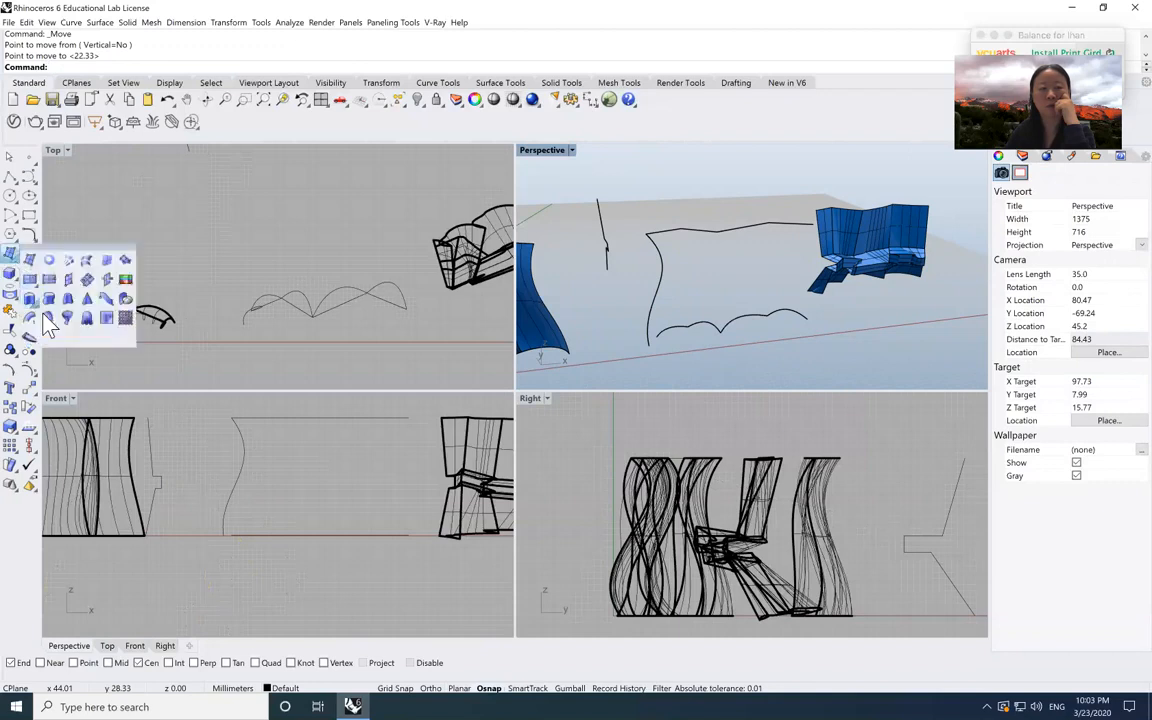
left_click(40, 282)
left_click(675, 240)
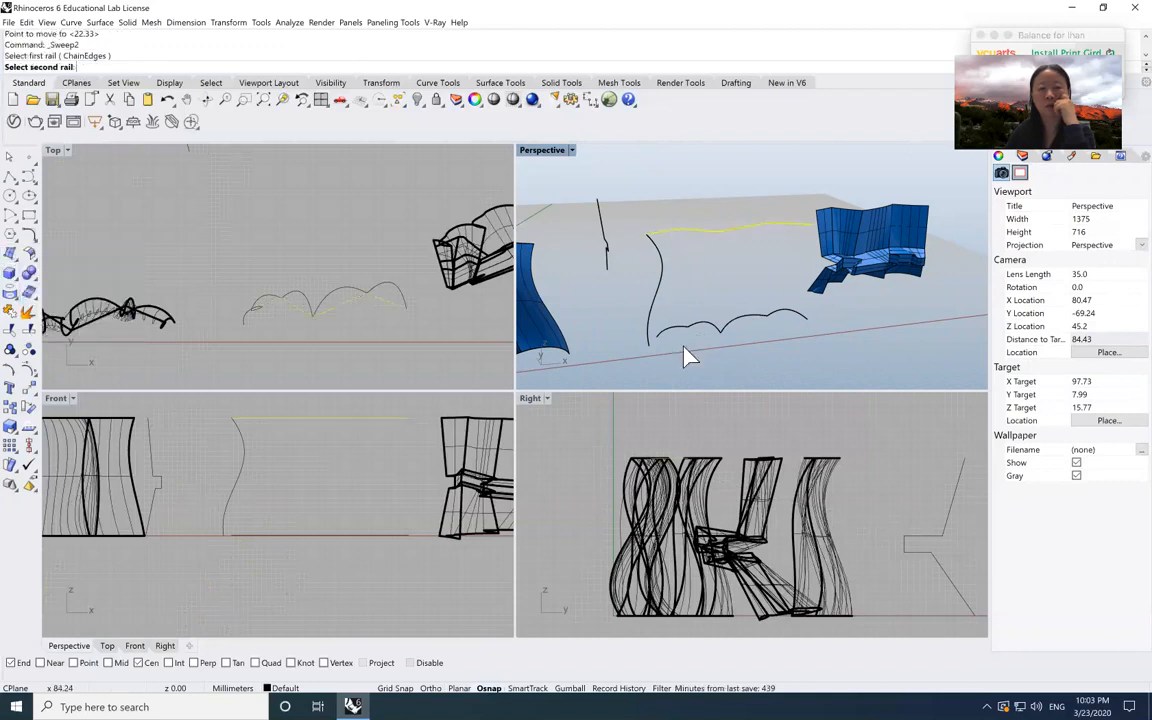
left_click(670, 334)
left_click(663, 293)
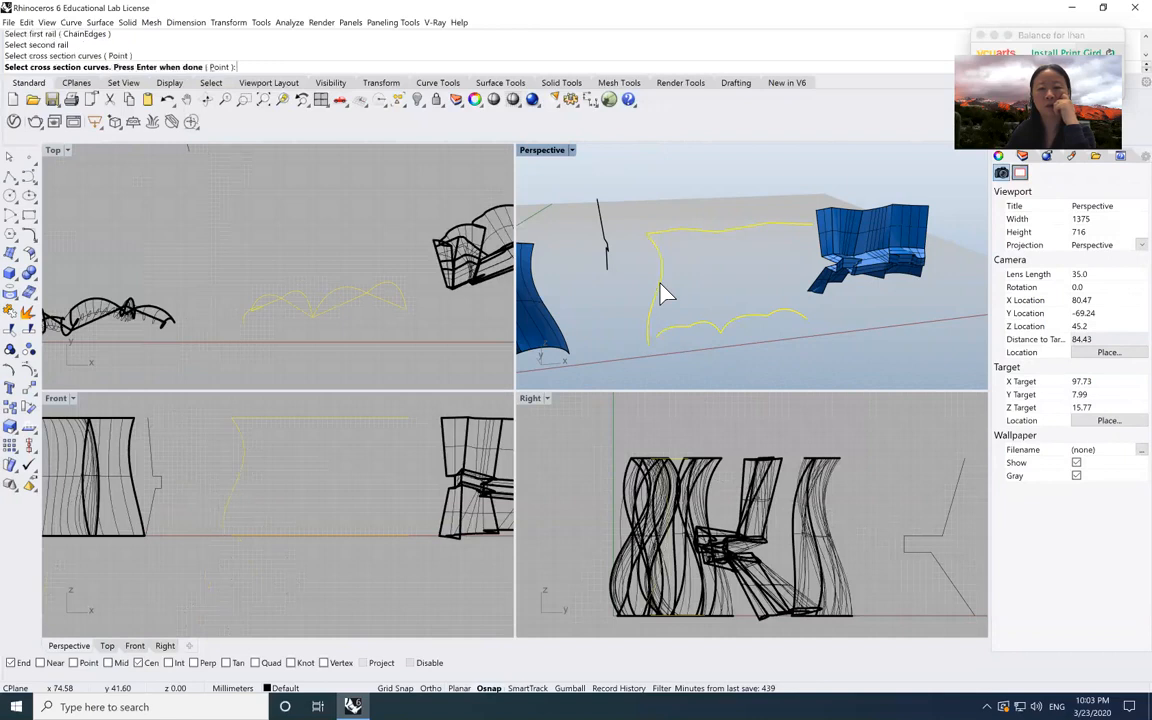
key("Return")
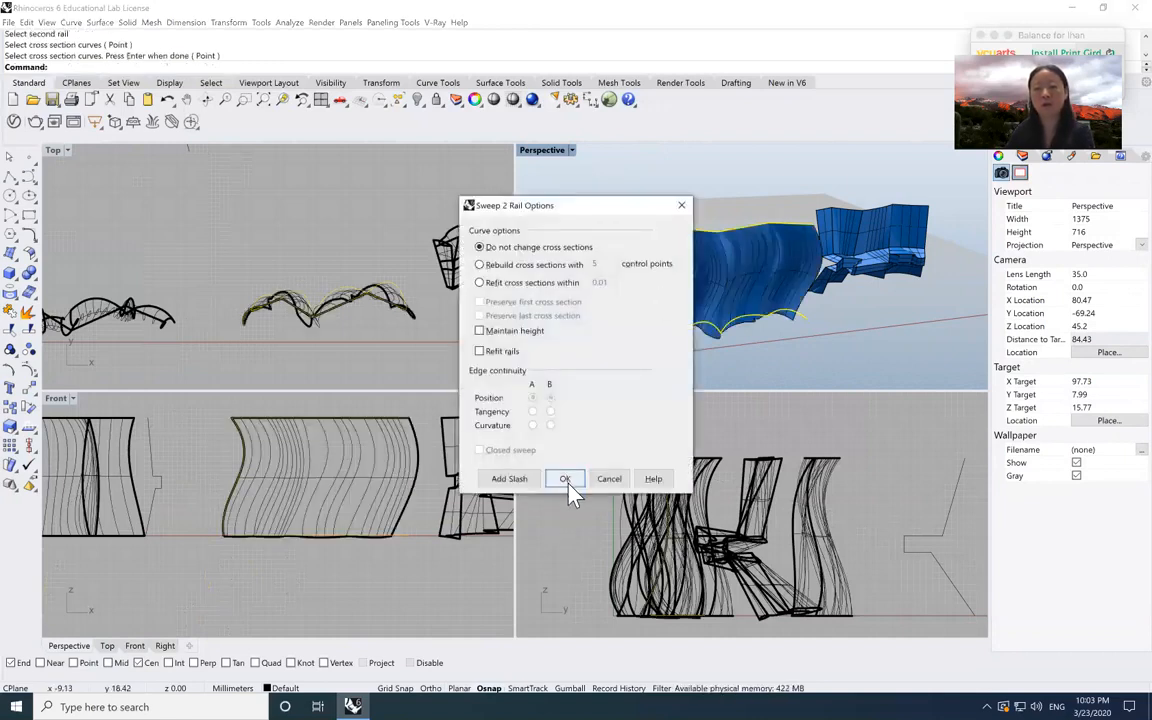
left_click(565, 479)
- Inspect the S-profile swept surface up close and in a maximized Perspective view, and delete the surface
scroll(770, 345, "up", 8)
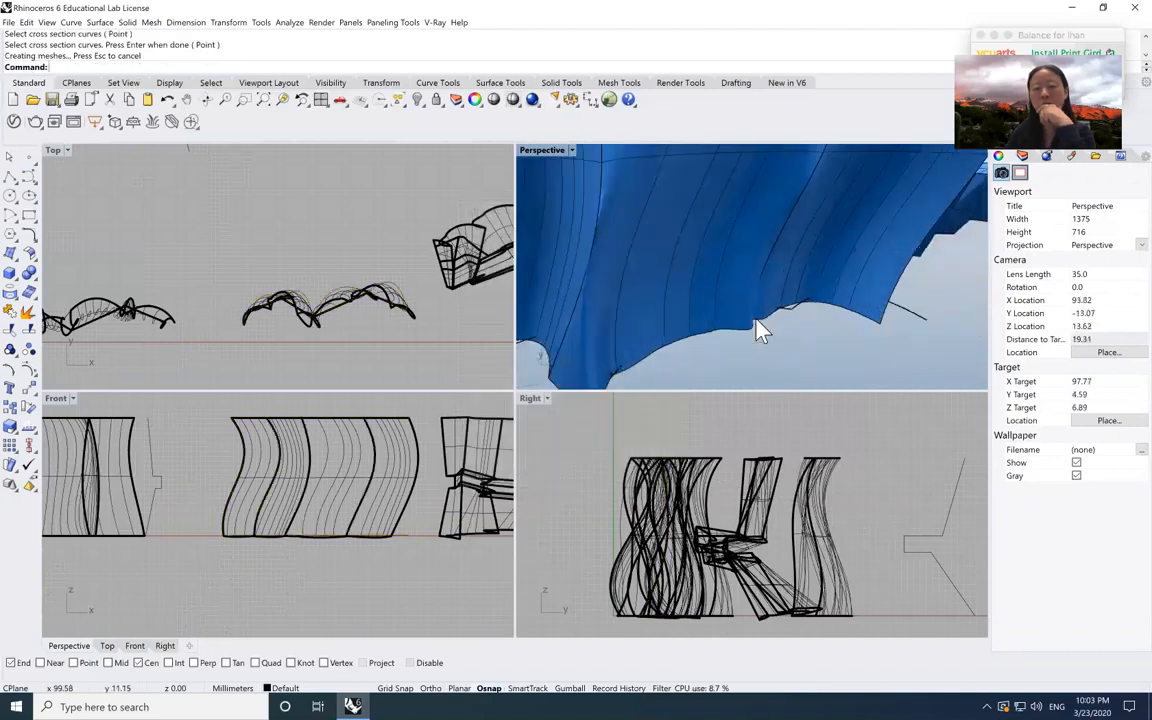
scroll(752, 318, "down", 2)
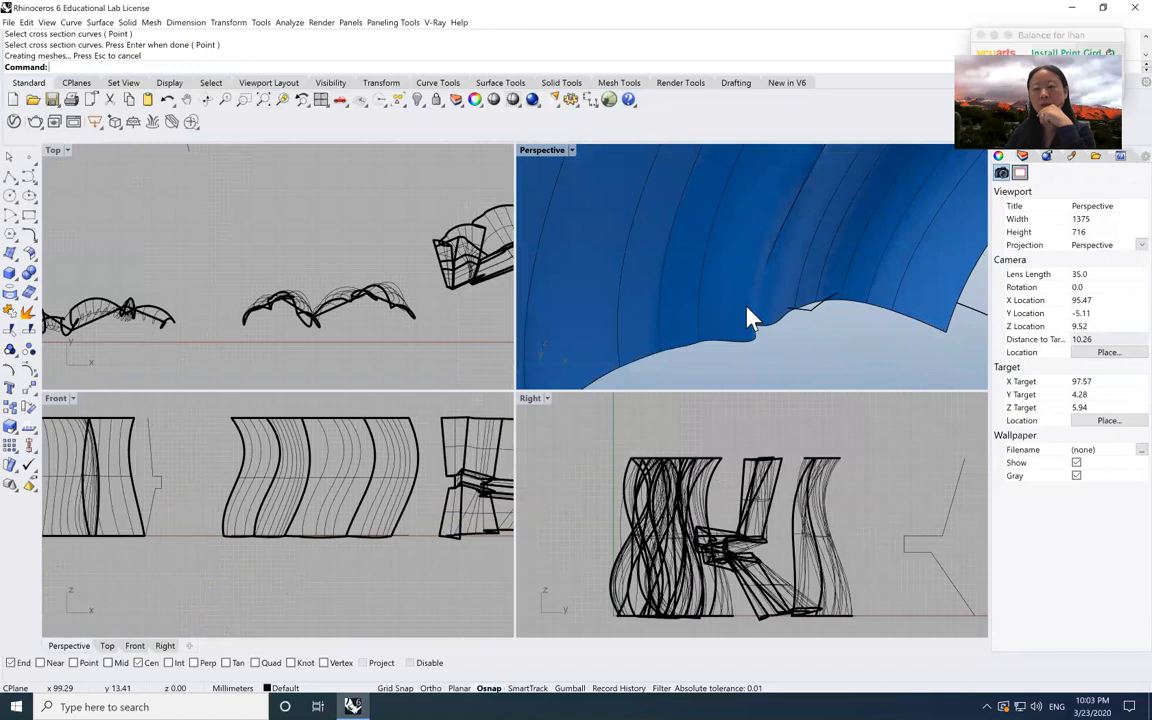
scroll(752, 318, "down", 6)
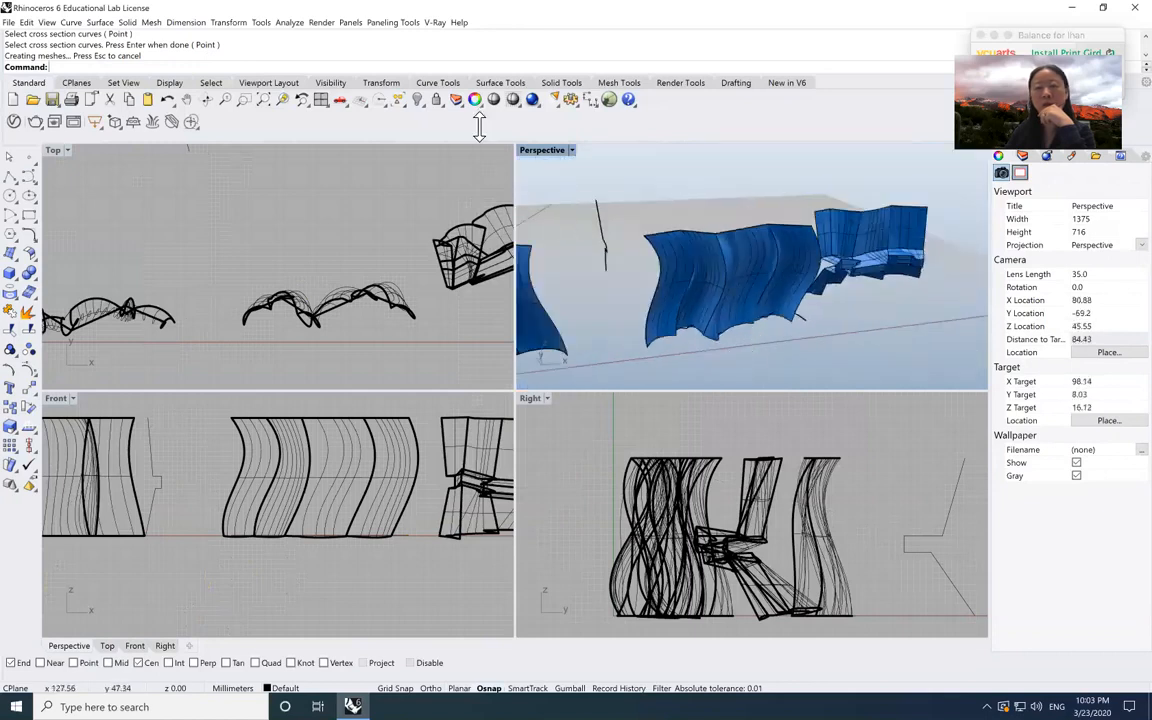
double_click(552, 153)
left_click(205, 99)
mouse_move(337, 303)
left_mouse_down()
mouse_move(522, 324)
mouse_move(541, 297)
mouse_move(537, 278)
mouse_move(473, 278)
mouse_move(497, 260)
mouse_move(453, 260)
mouse_move(417, 301)
mouse_move(311, 297)
mouse_move(401, 298)
mouse_move(330, 297)
left_mouse_up()
right_click_drag(676, 428, 419, 442)
left_click(420, 446)
key("Delete")
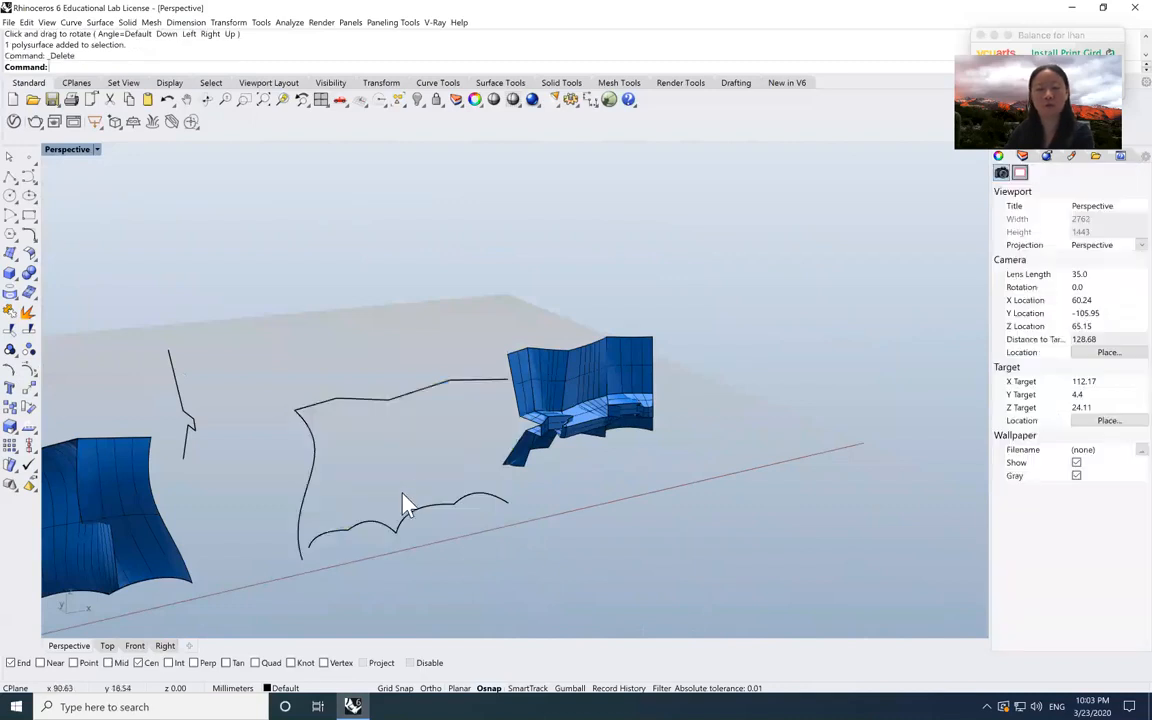
- Examine the earlier wavy wall surfaces and their lower edges in the Perspective view
scroll(430, 482, "down", 3)
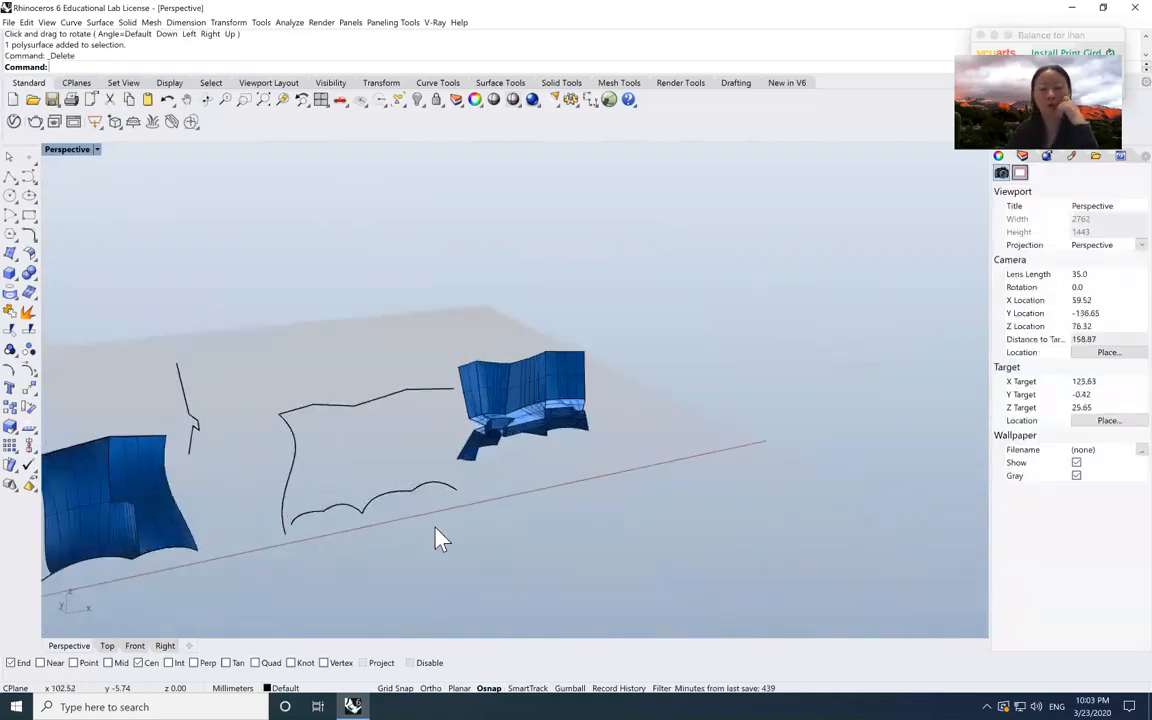
scroll(612, 528, "up", 5)
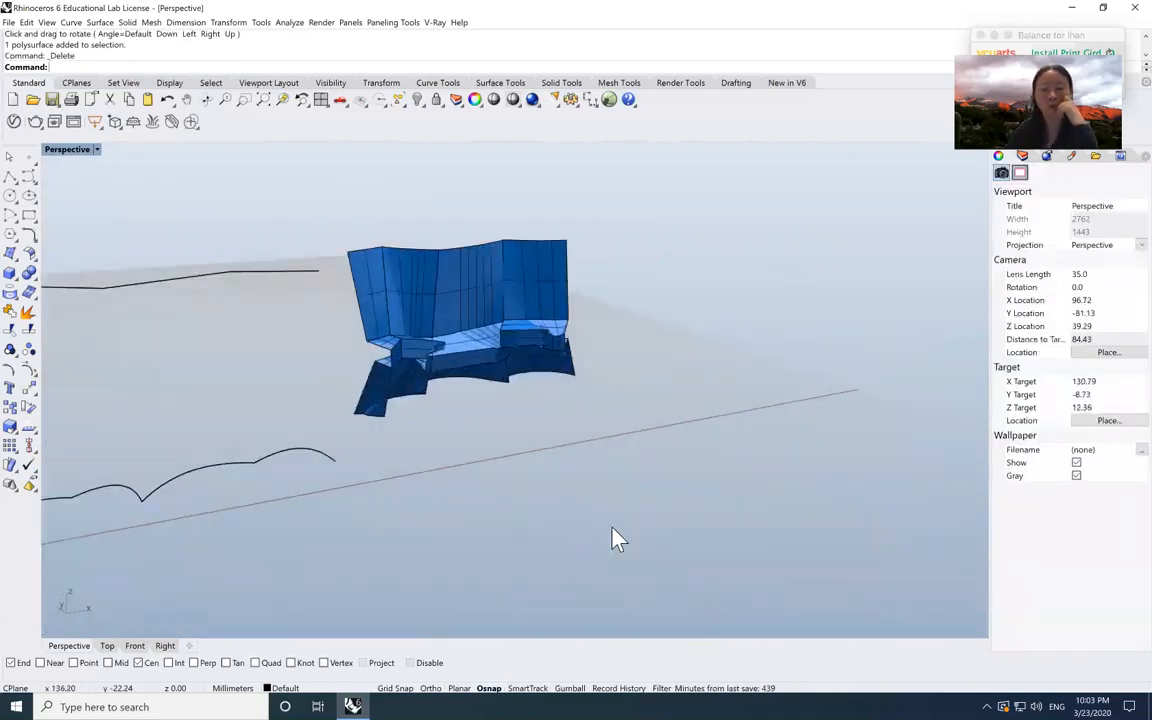
scroll(612, 528, "down", 7)
scroll(612, 528, "down", 6)
scroll(256, 572, "up", 10)
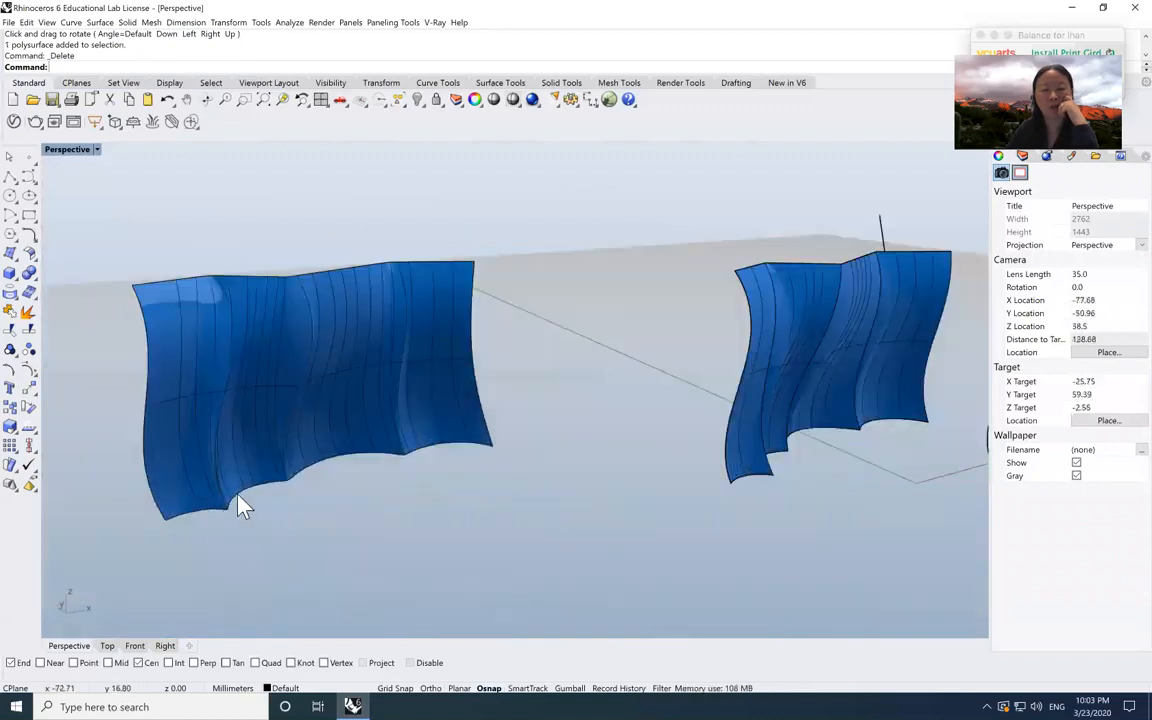
- Delete the swept polysurface from the wavy wall whose zigzag rail, scalloped rail and S-shaped profile lie underneath
left_click(150, 465)
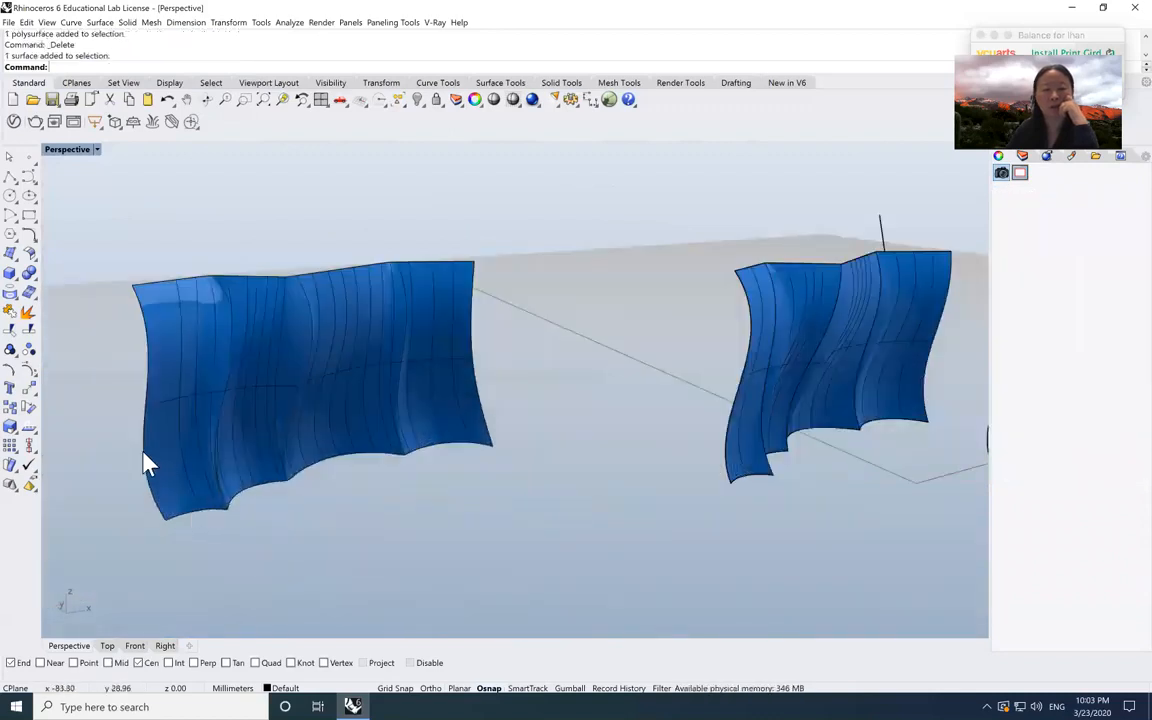
left_click(745, 388)
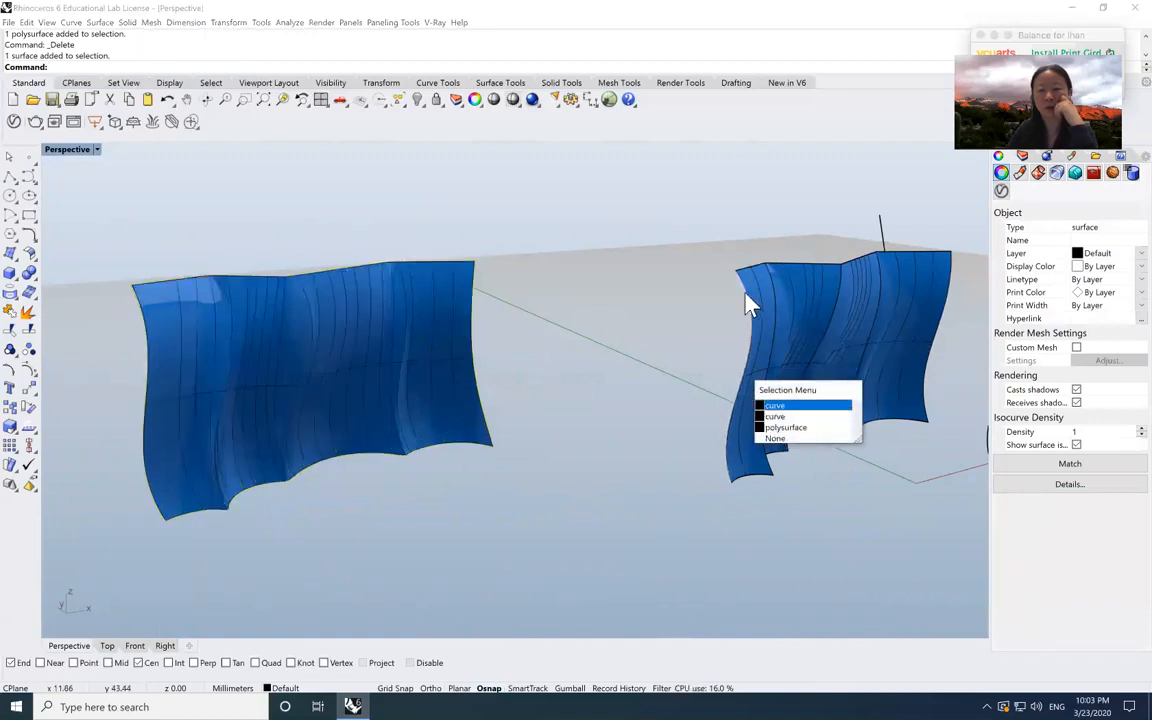
left_click(797, 316)
key("Delete")
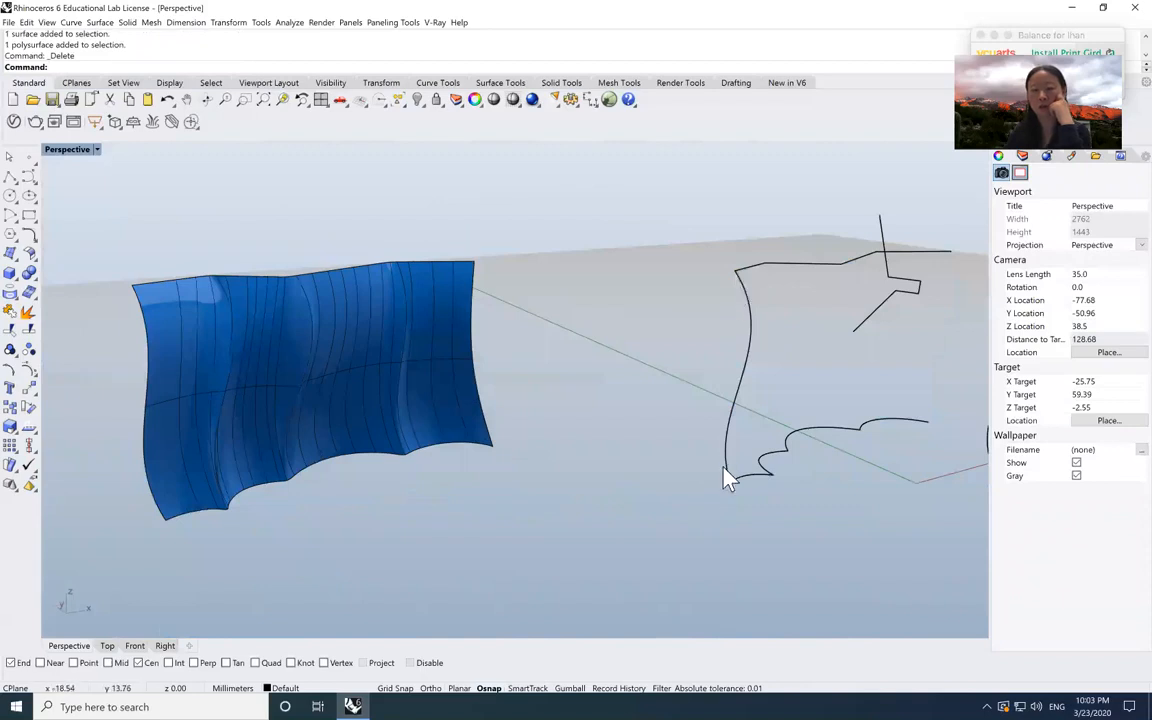
- Sweep the S-shaped profile with Sweep 2 Rails along the exposed upper zigzag and lower joined scalloped curves
left_click(206, 99)
left_click_drag(576, 316, 435, 425)
left_click(187, 101)
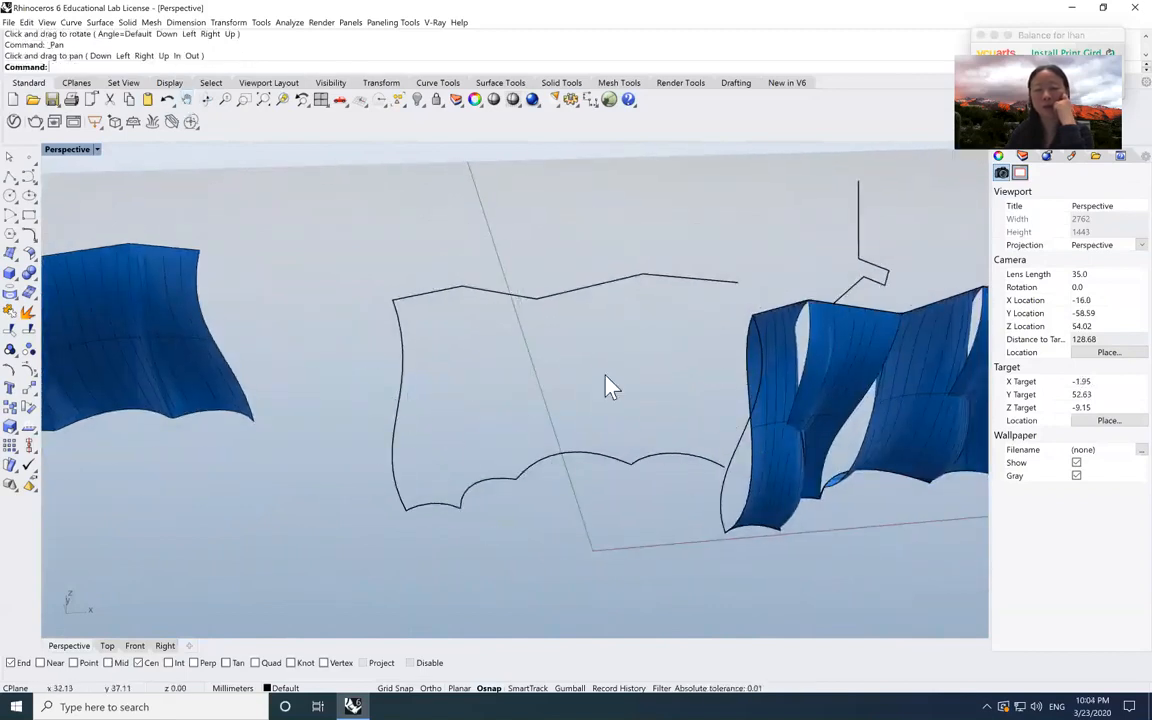
left_click(10, 255)
left_click(52, 316)
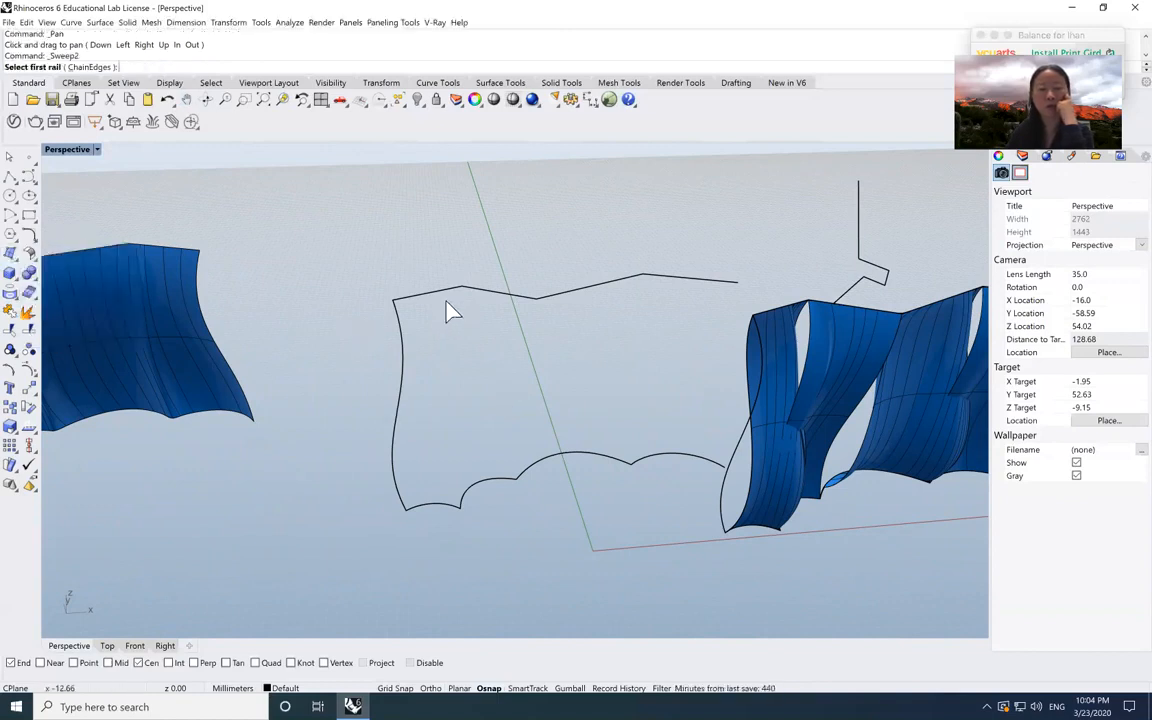
left_click(432, 294)
left_click(439, 507)
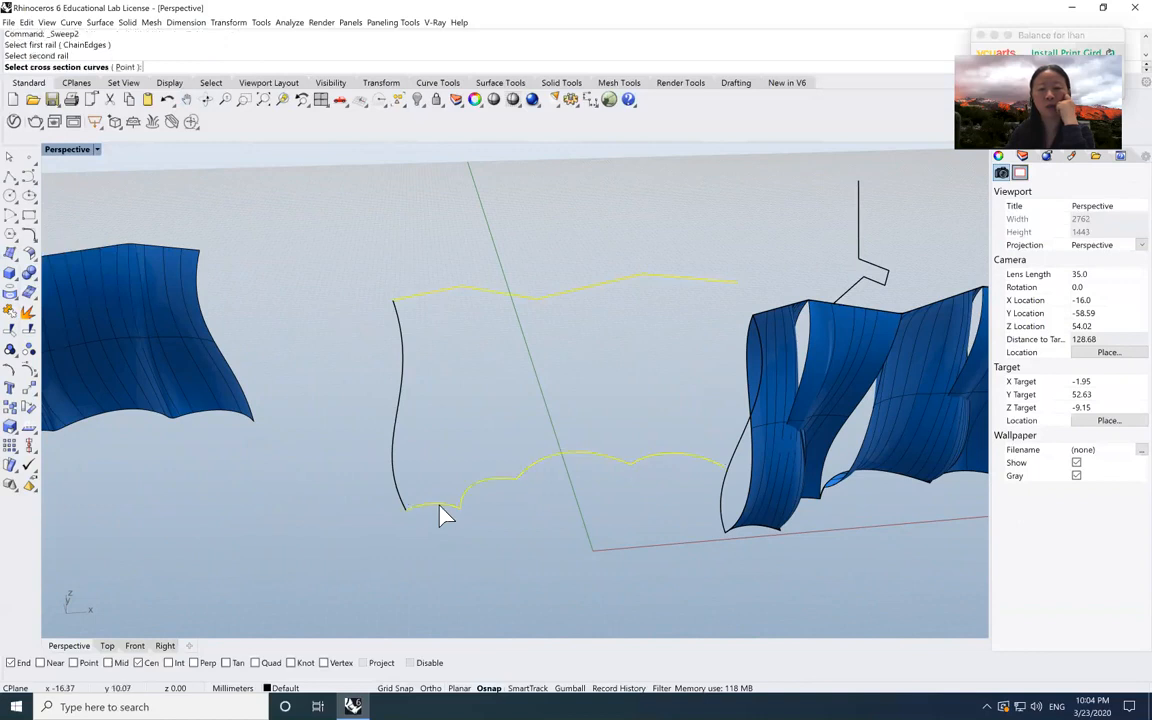
left_click(401, 400)
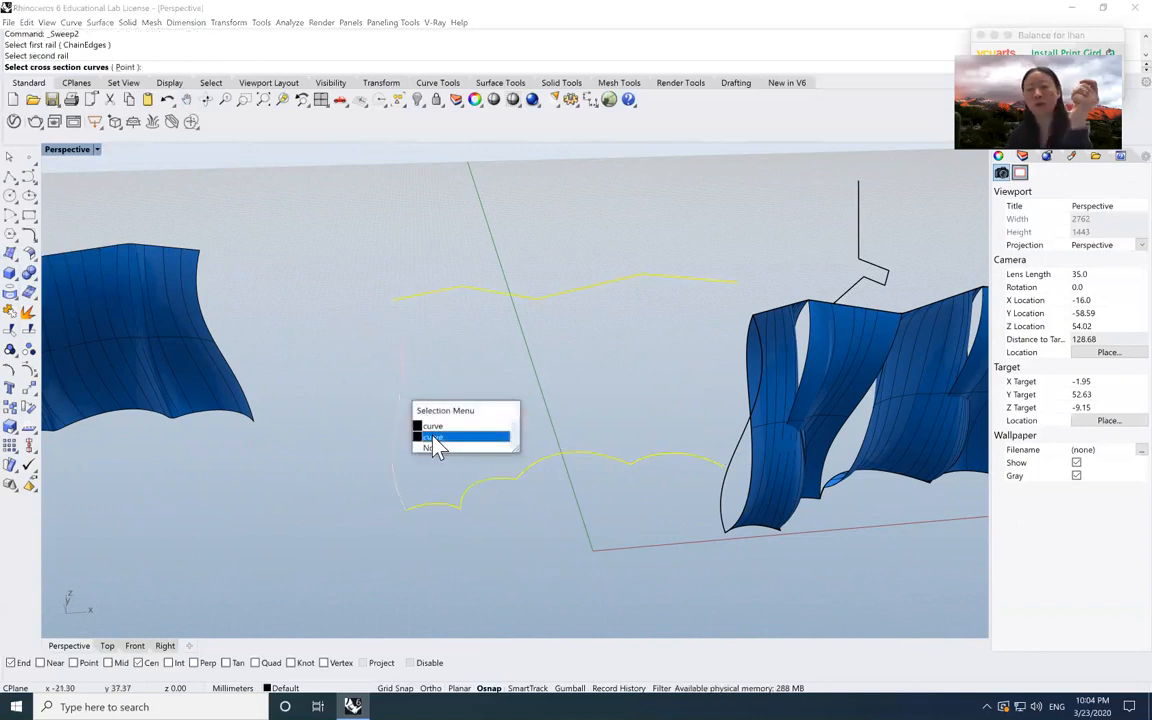
left_click(434, 428)
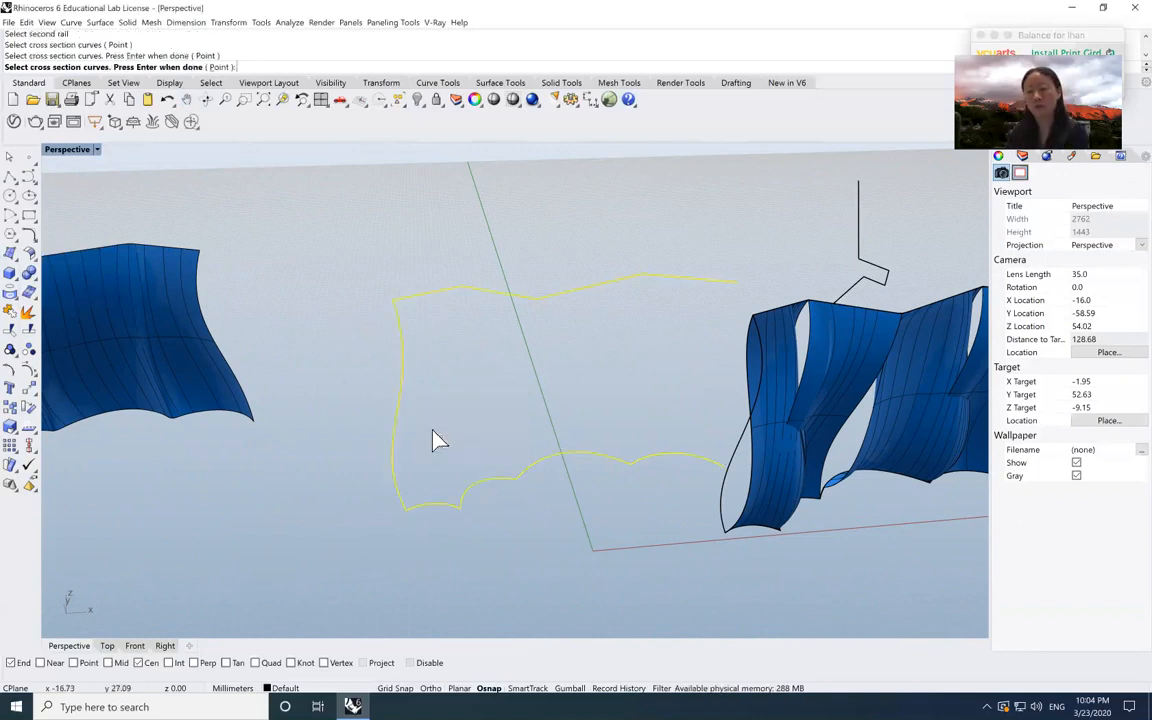
key("Return")
left_click(555, 478)
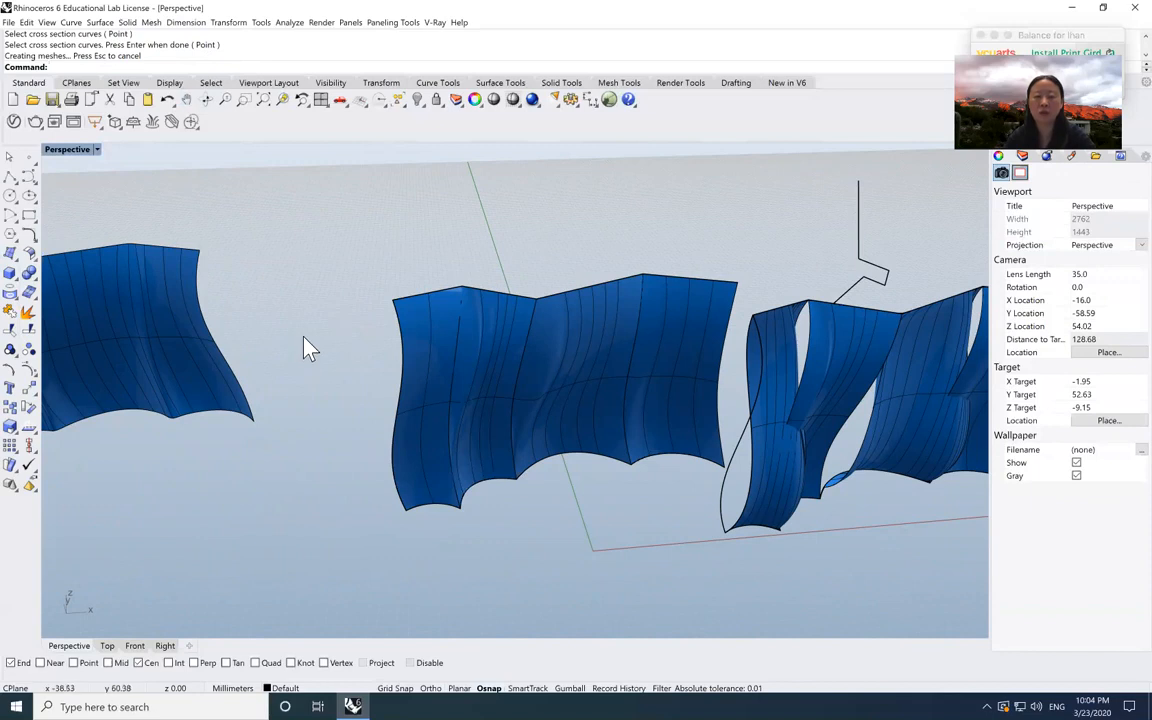
- Examine the new swept wall as a whole and its lower scalloped edge, comparing it with the neighbouring wall that has gaps
scroll(306, 337, "up", 5)
scroll(298, 352, "down", 6)
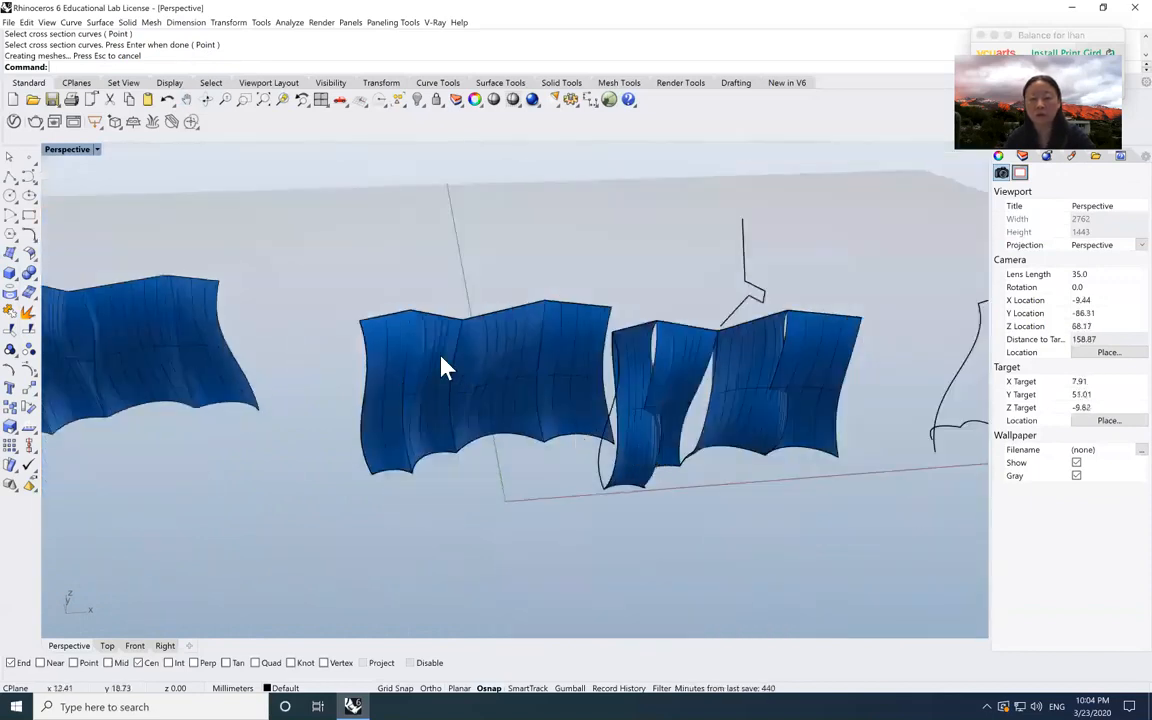
left_click(447, 370)
left_click(530, 484)
left_click(493, 388)
left_click(501, 493)
scroll(500, 490, "up", 4)
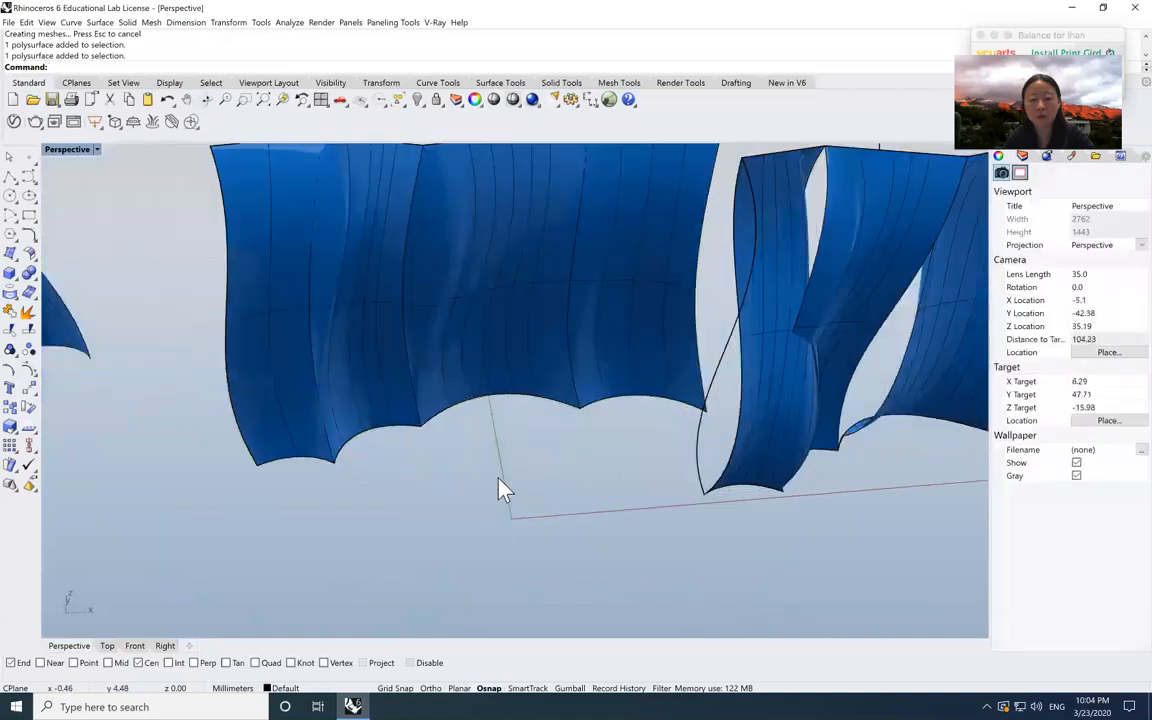
left_click(386, 373)
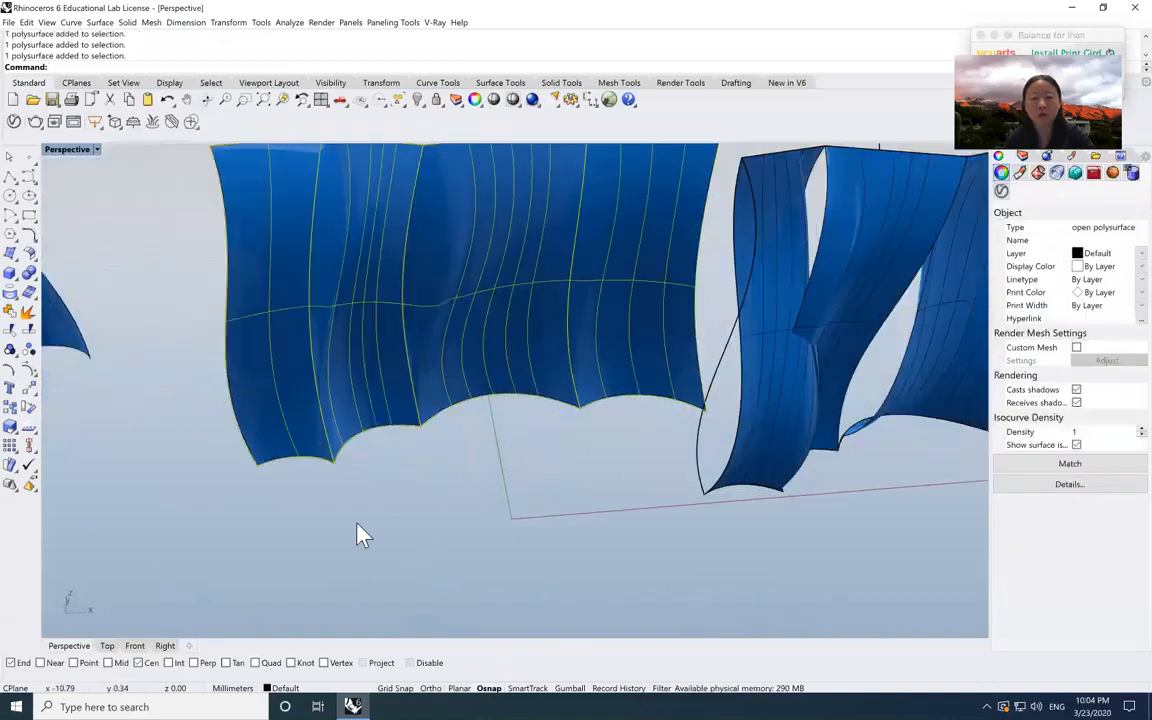
scroll(708, 505, "down", 5)
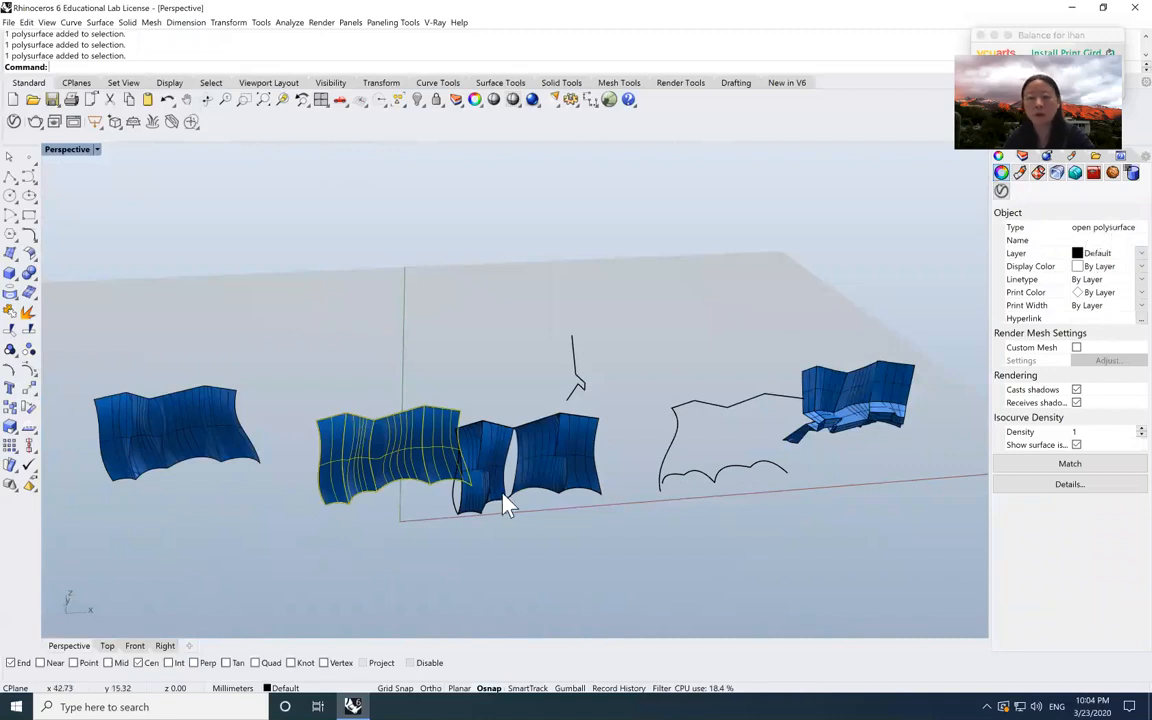
scroll(399, 510, "up", 3)
left_click(381, 549)
- Explode the new swept wall polysurface into separate surfaces and select its panels one by one to check them
left_click(313, 436)
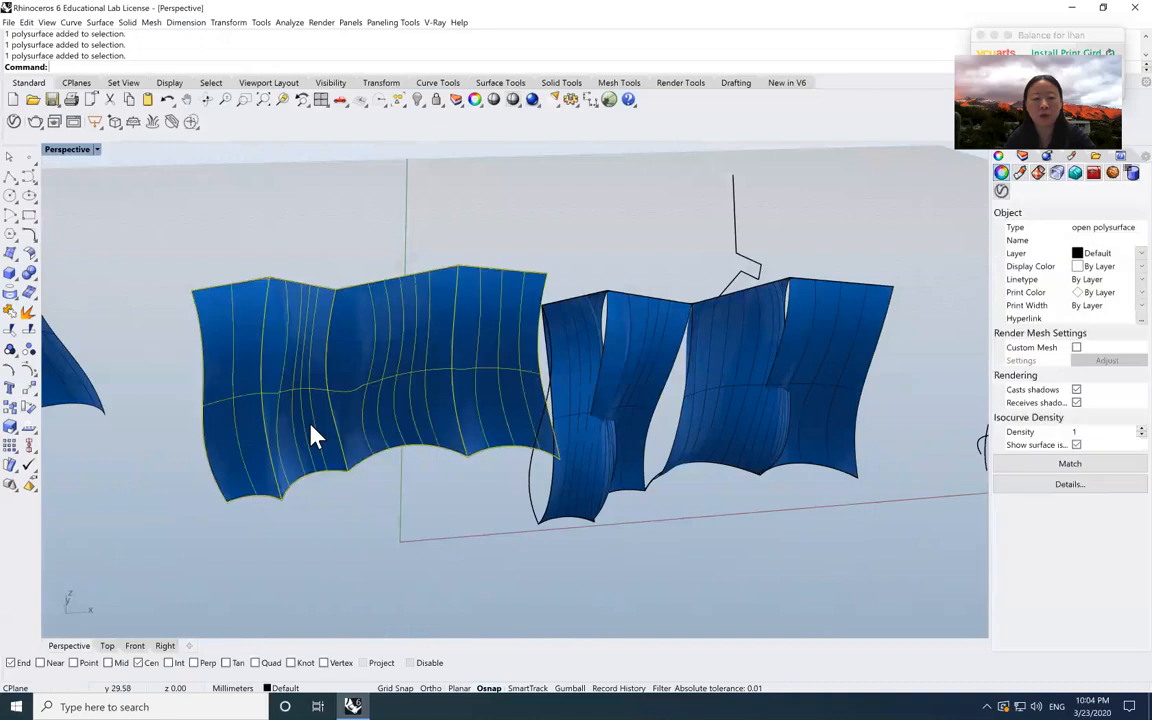
left_click(28, 313)
left_click(288, 518)
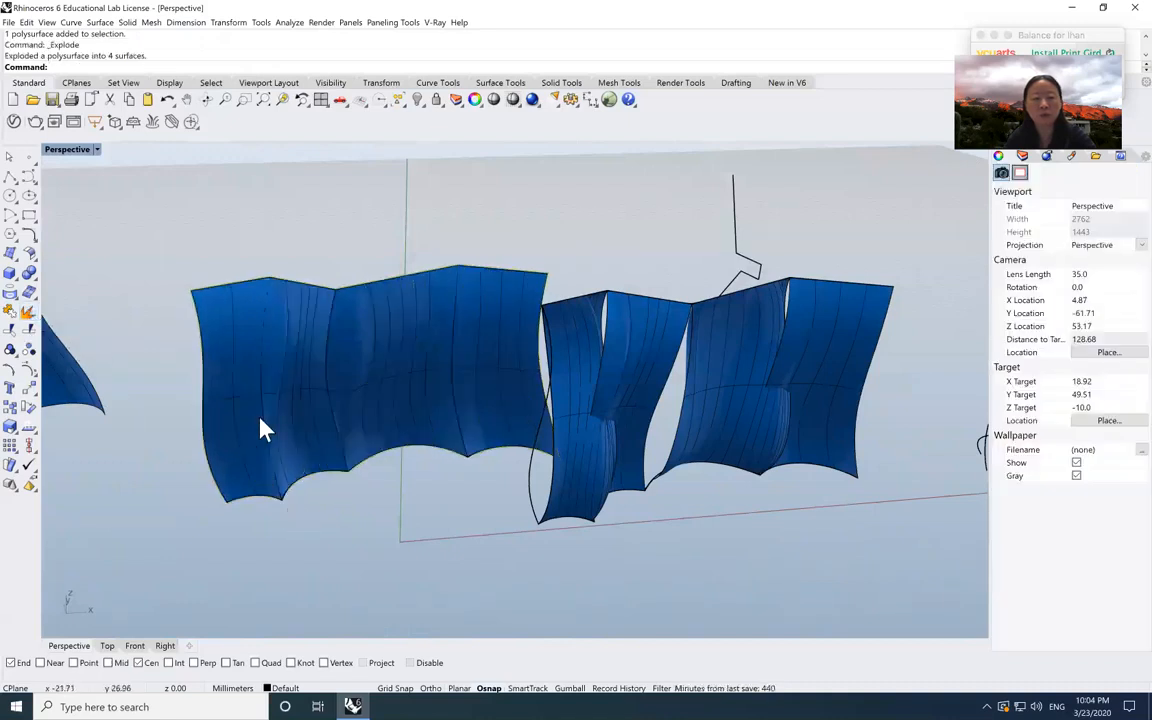
left_click(300, 415)
left_click(385, 394)
left_click(510, 388)
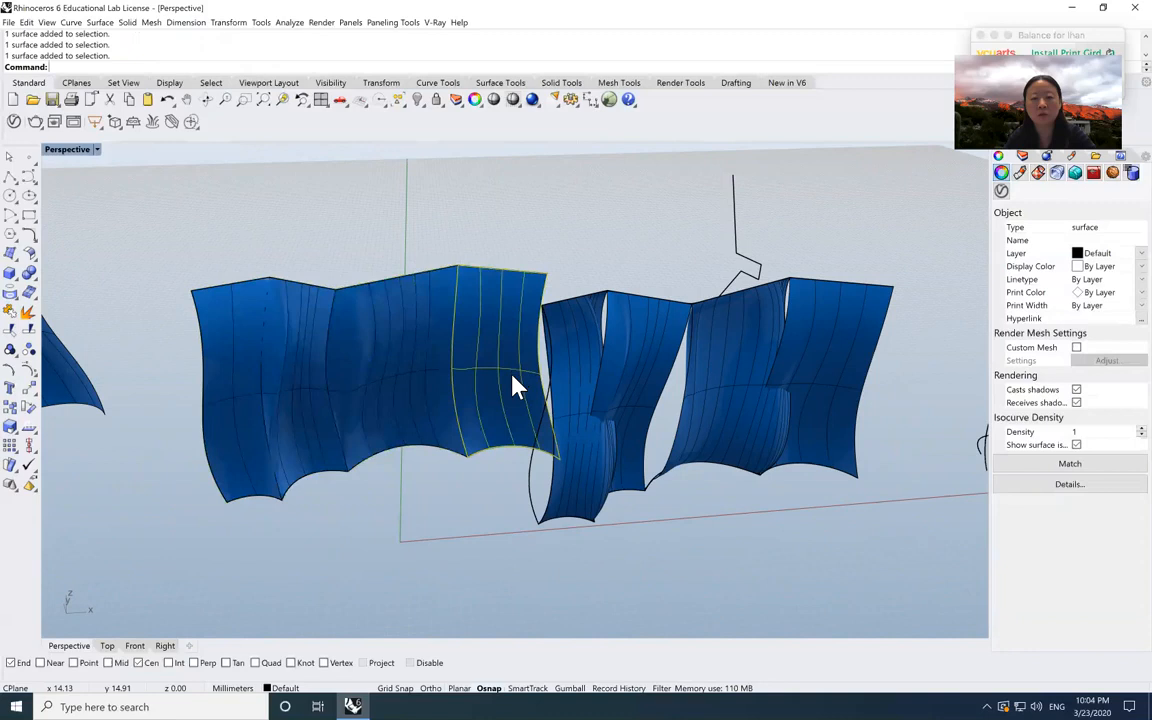
- Try to explode the leftmost surface of the larger wavy wall
left_click(406, 514)
left_click(253, 480)
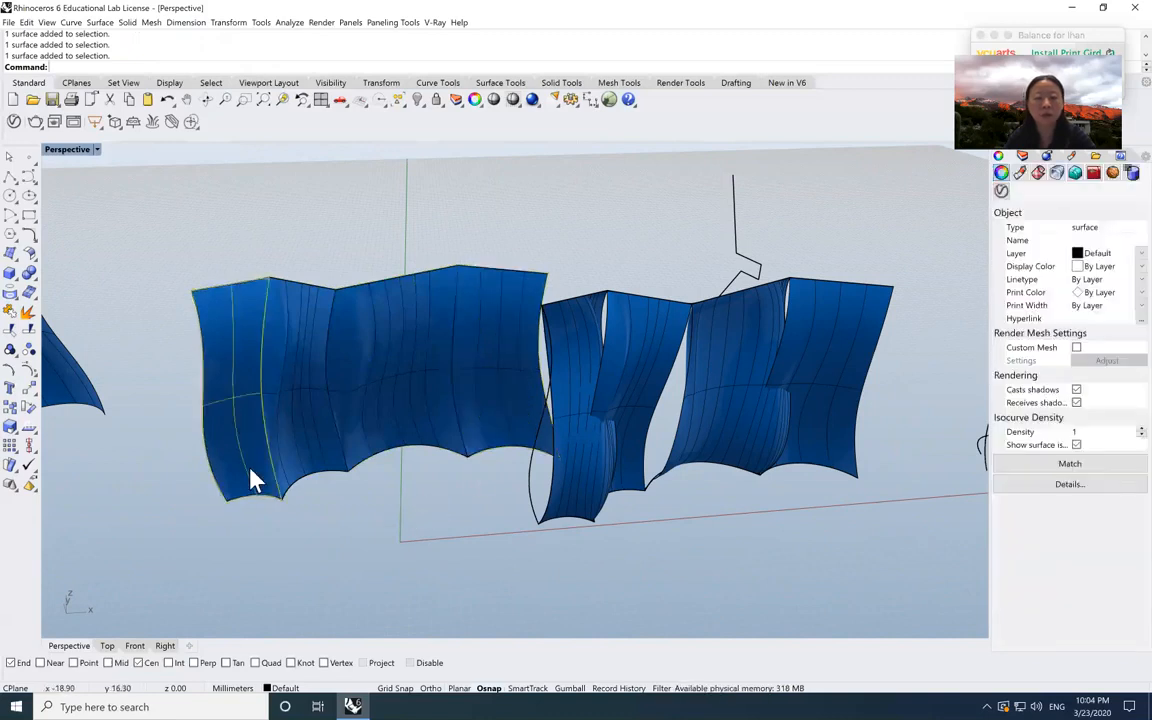
left_click(27, 310)
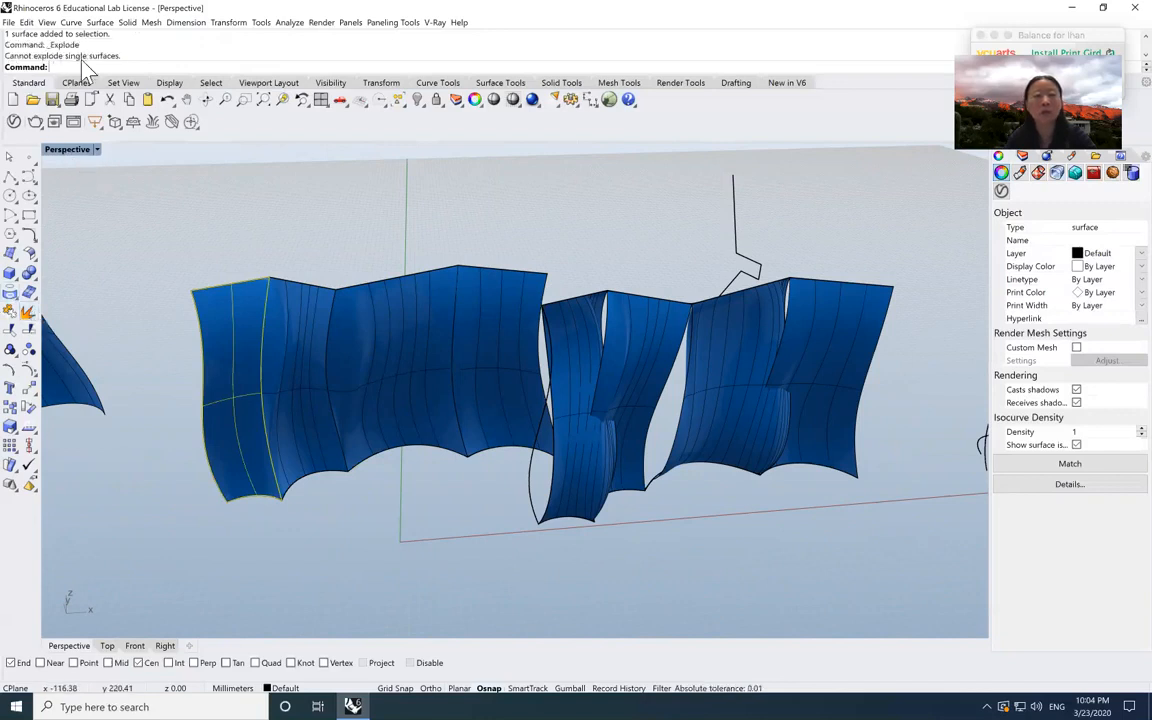
left_click(388, 527)
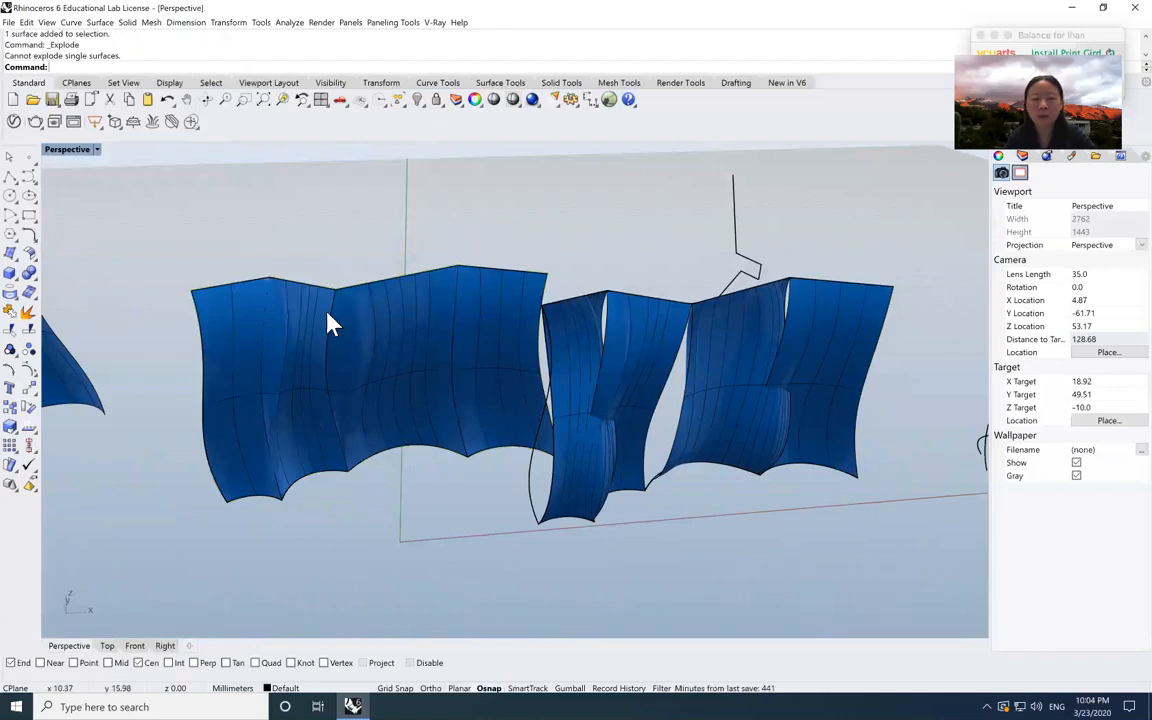
- Examine the surfaces and edge curves of the two swept walls from several angles and at closer range
left_click(205, 99)
left_click_drag(447, 298, 463, 329)
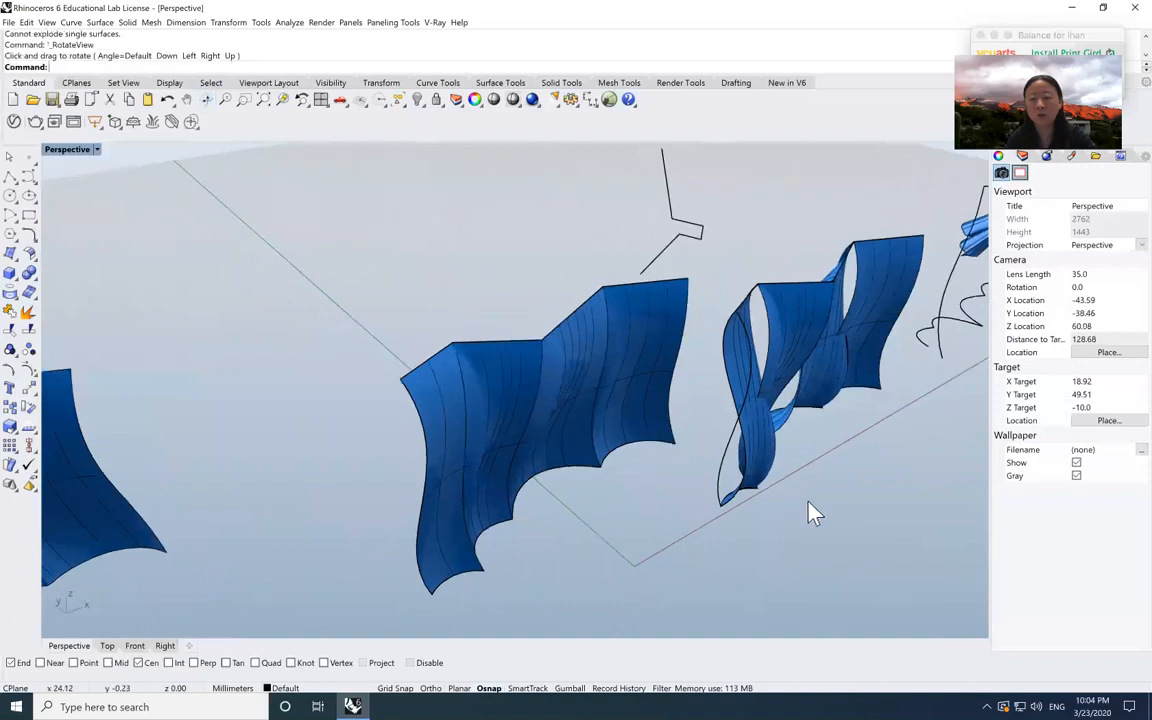
left_click(426, 489)
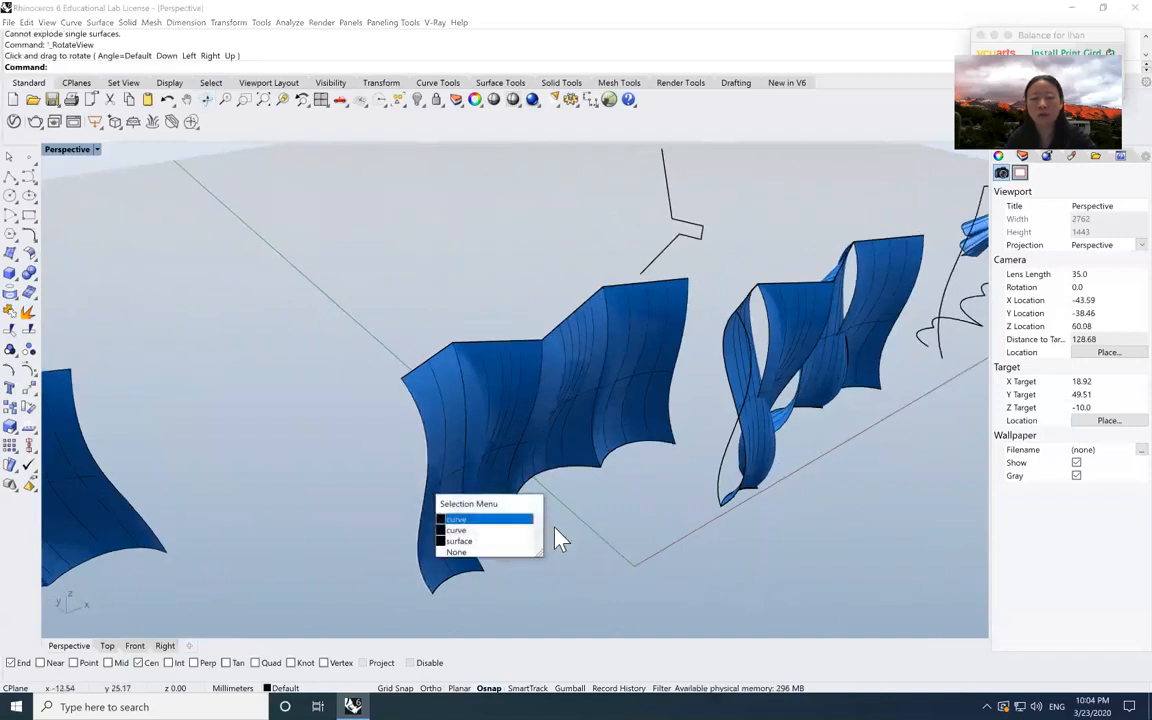
left_click(685, 520)
left_click(728, 485)
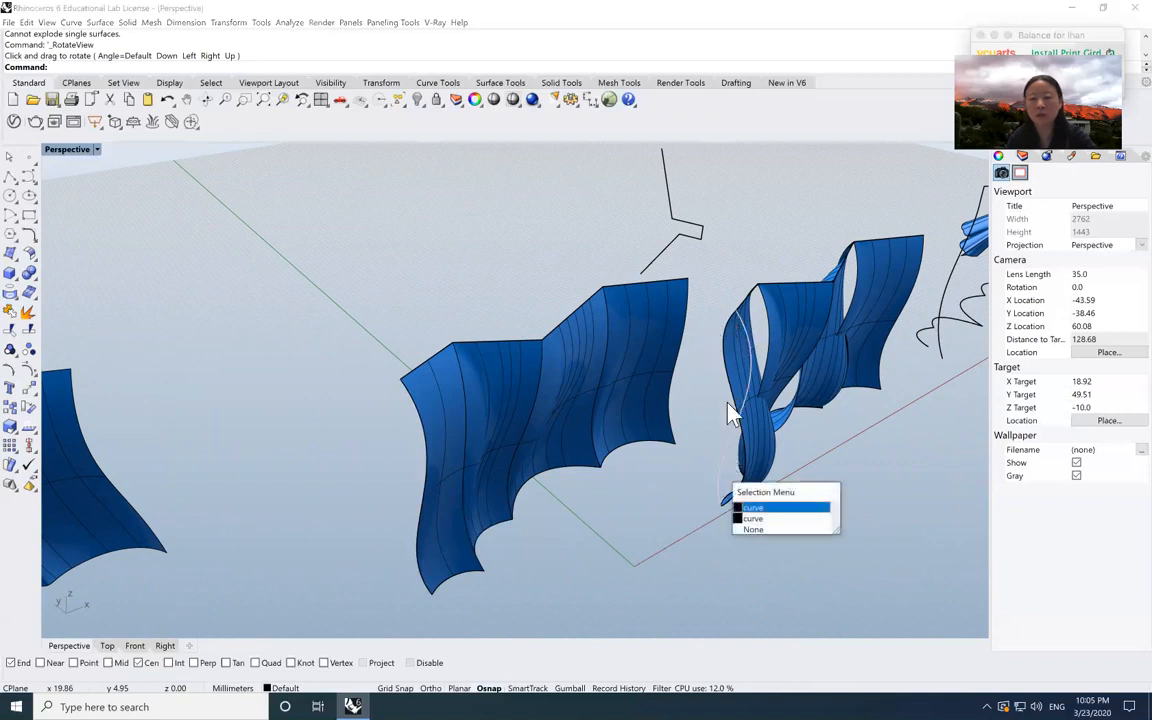
left_click(805, 529)
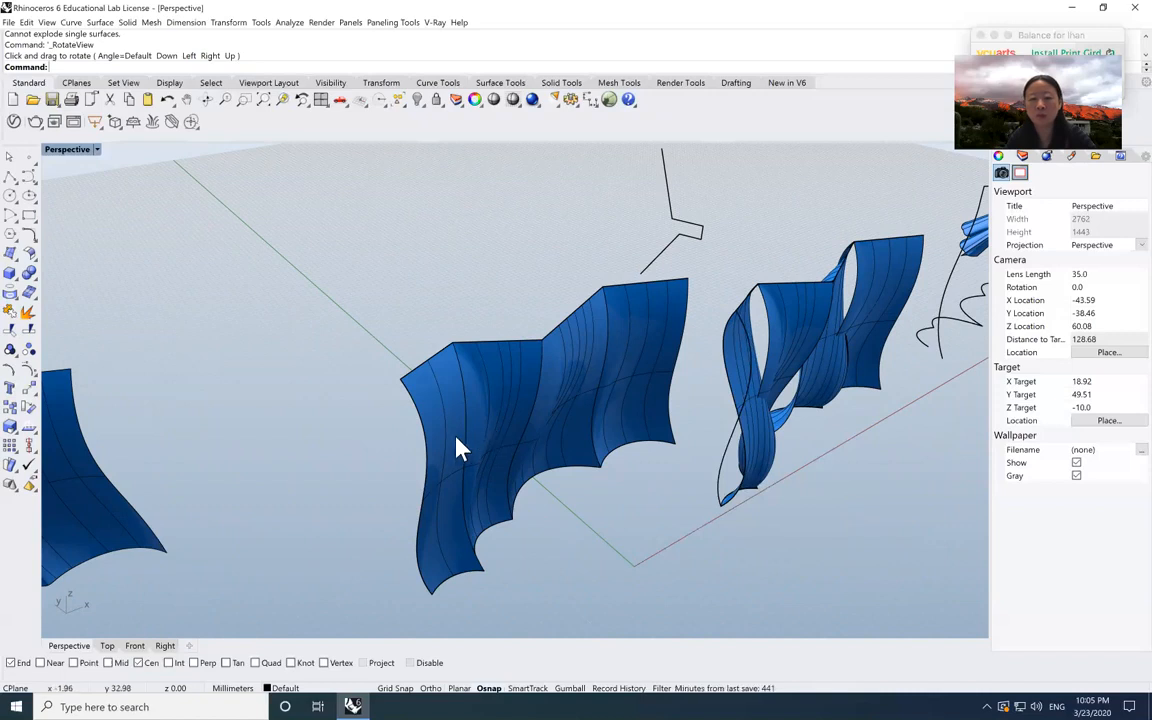
left_click(491, 437)
right_click_drag(620, 410, 560, 345)
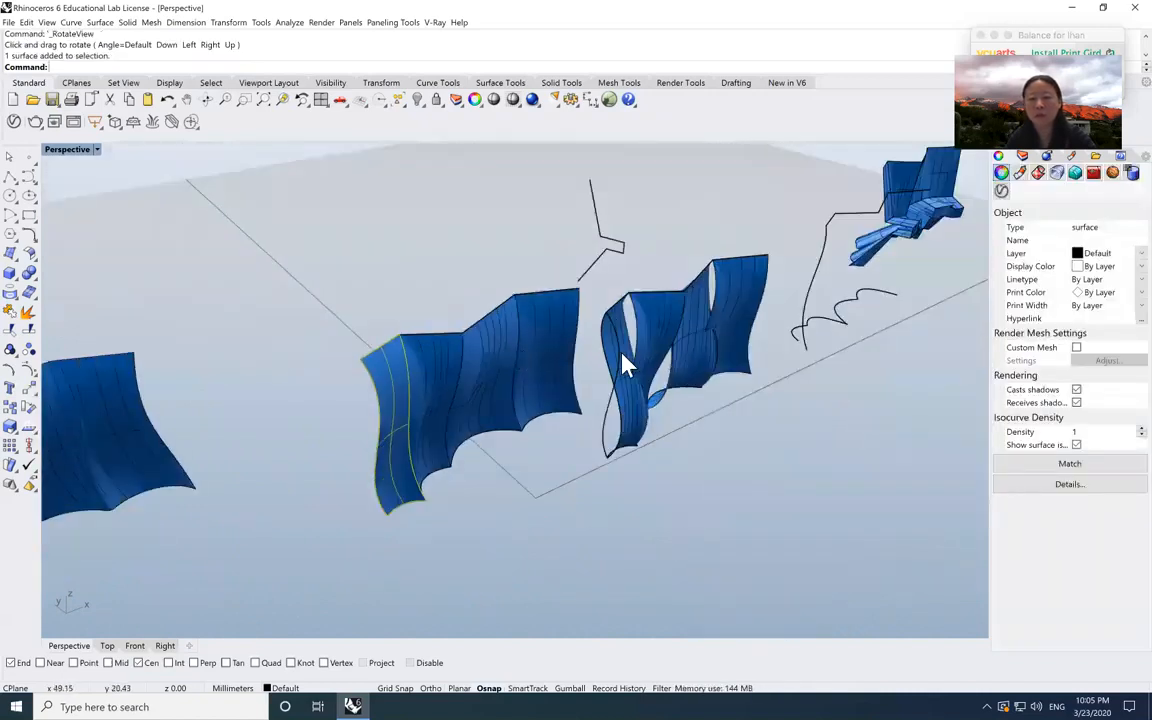
scroll(622, 365, "up", 4)
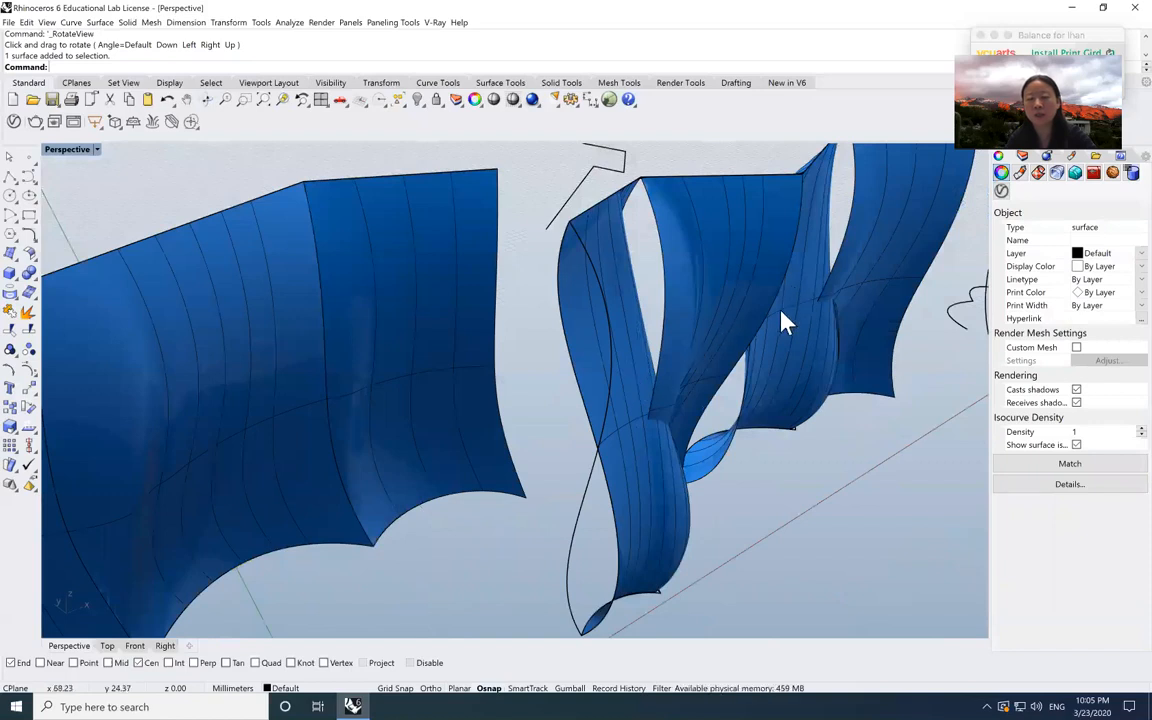
left_click(205, 99)
left_click_drag(700, 362, 675, 357)
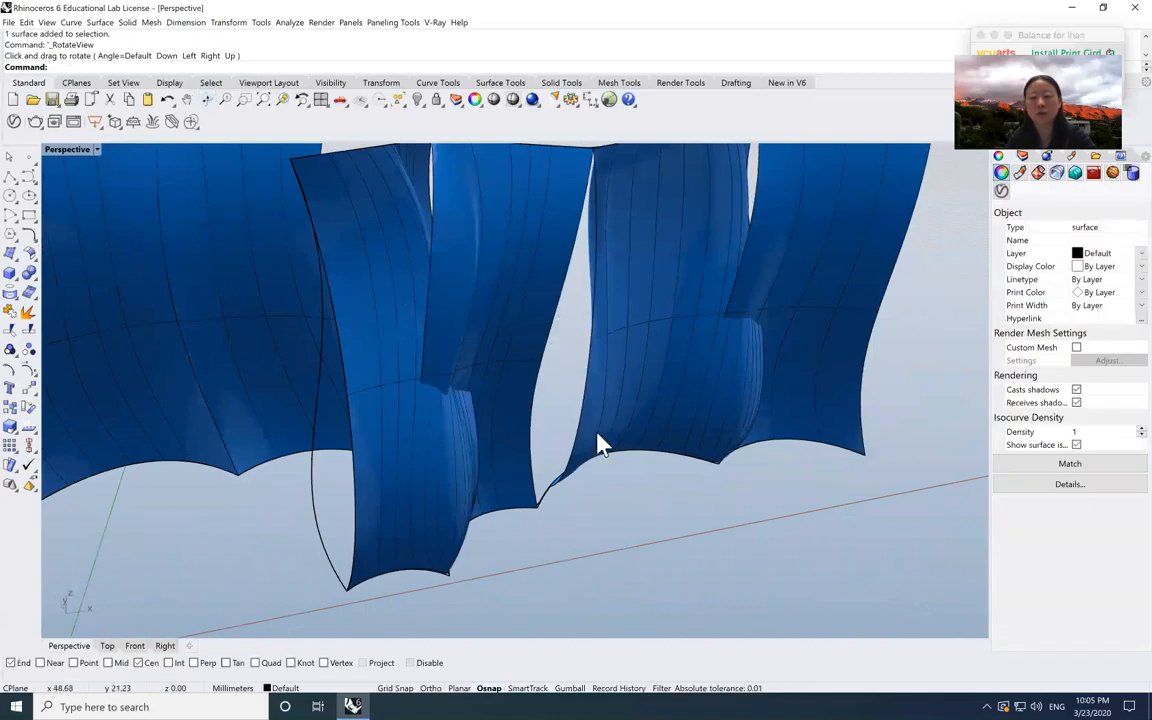
scroll(675, 465, "up", 7)
scroll(676, 466, "down", 10)
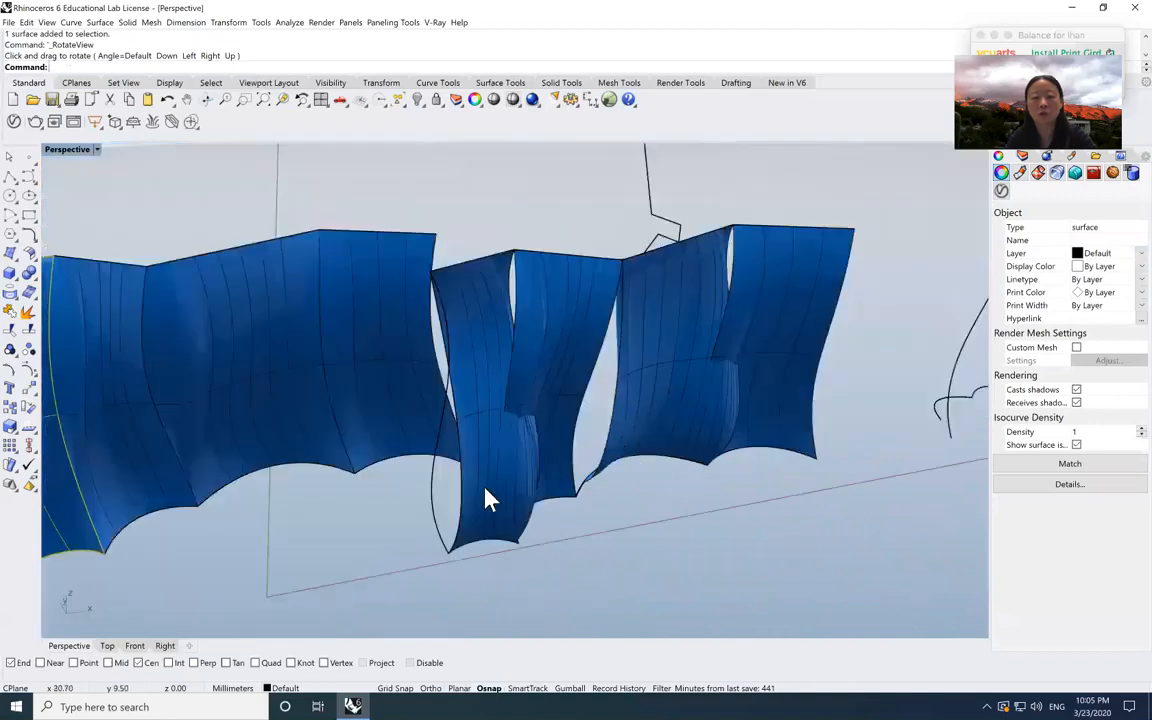
- Hide the four twisted surfaces of the wall beside the larger wavy wall, leaving its construction curves
left_click_drag(597, 408, 507, 362)
left_click(660, 370, "shift")
left_click(764, 350, "shift")
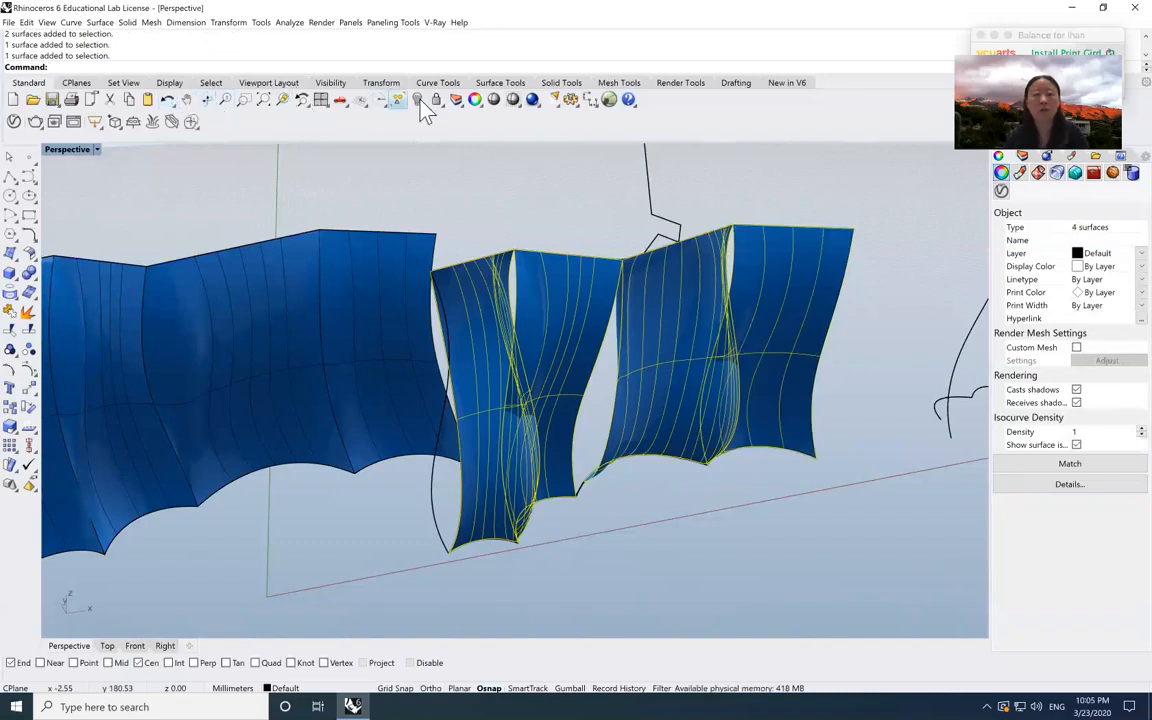
left_click(380, 99)
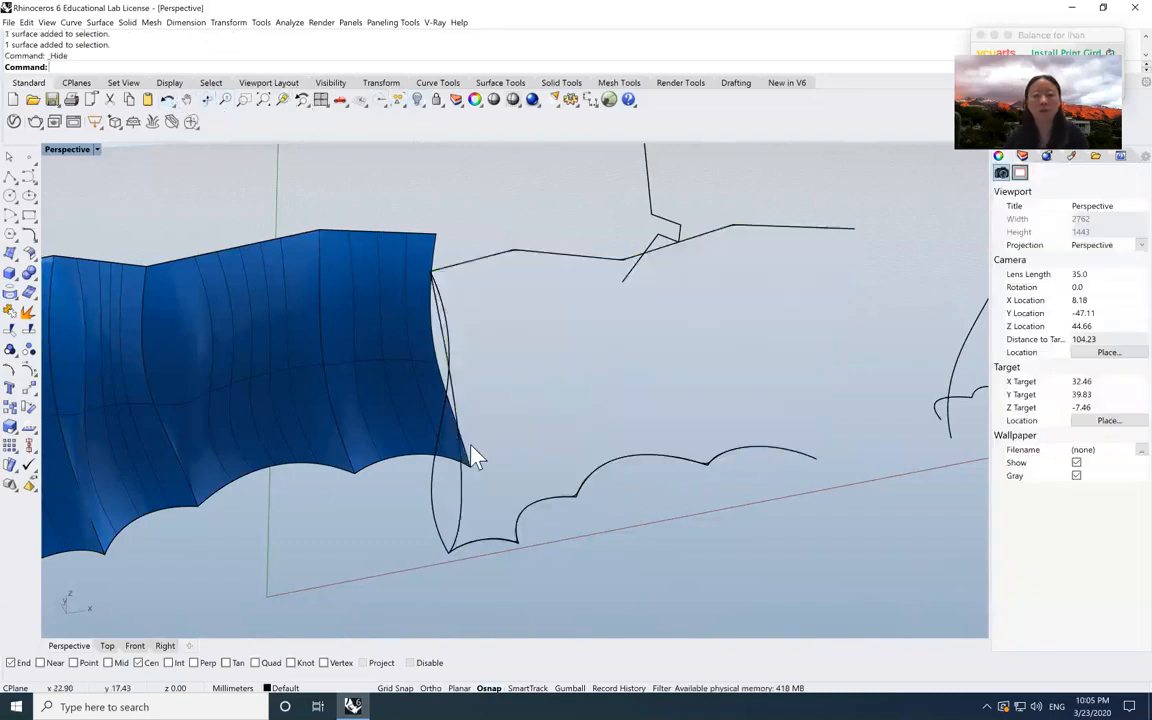
- Delete the scalloped bottom curves beneath the zigzag top curve
left_click(206, 99)
left_click_drag(489, 345, 594, 440)
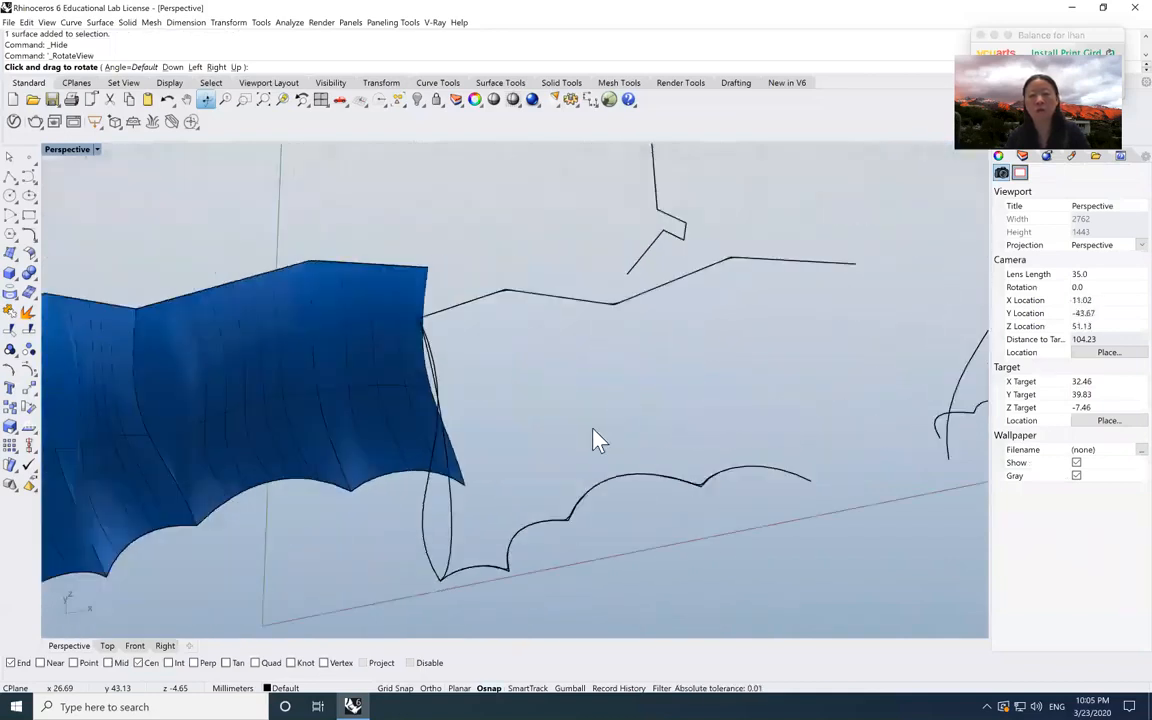
left_click_drag(584, 500, 501, 455)
key("Delete")
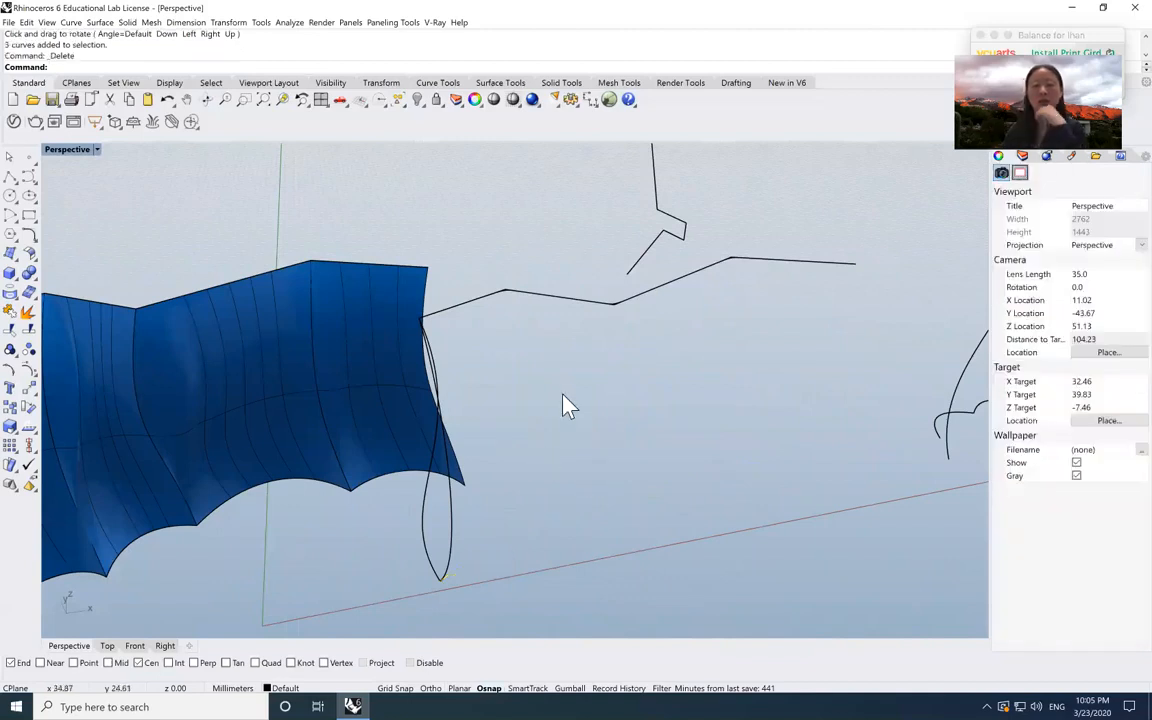
- Move the wavy wall's surfaces and curves back, clear of the zigzag curve and its profiles
scroll(568, 419, "down", 3)
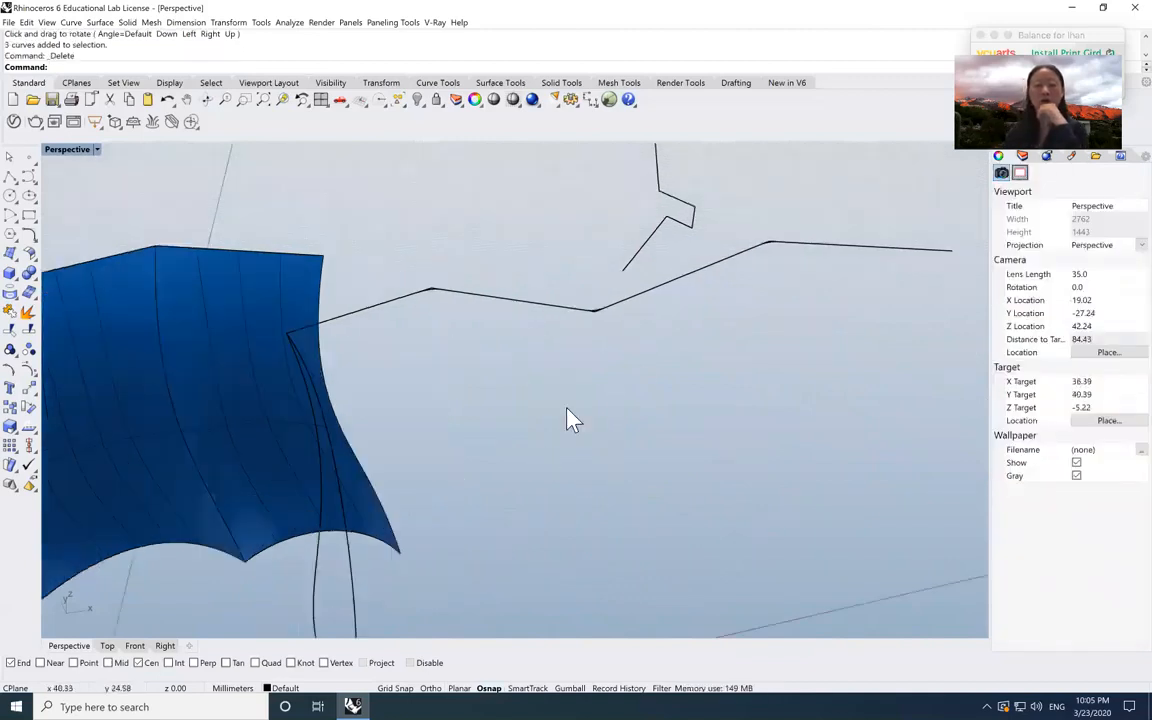
left_click_drag(437, 457, 228, 305)
mouse_move(360, 381)
left_mouse_down()
mouse_move(278, 288)
mouse_move(377, 364)
left_mouse_up()
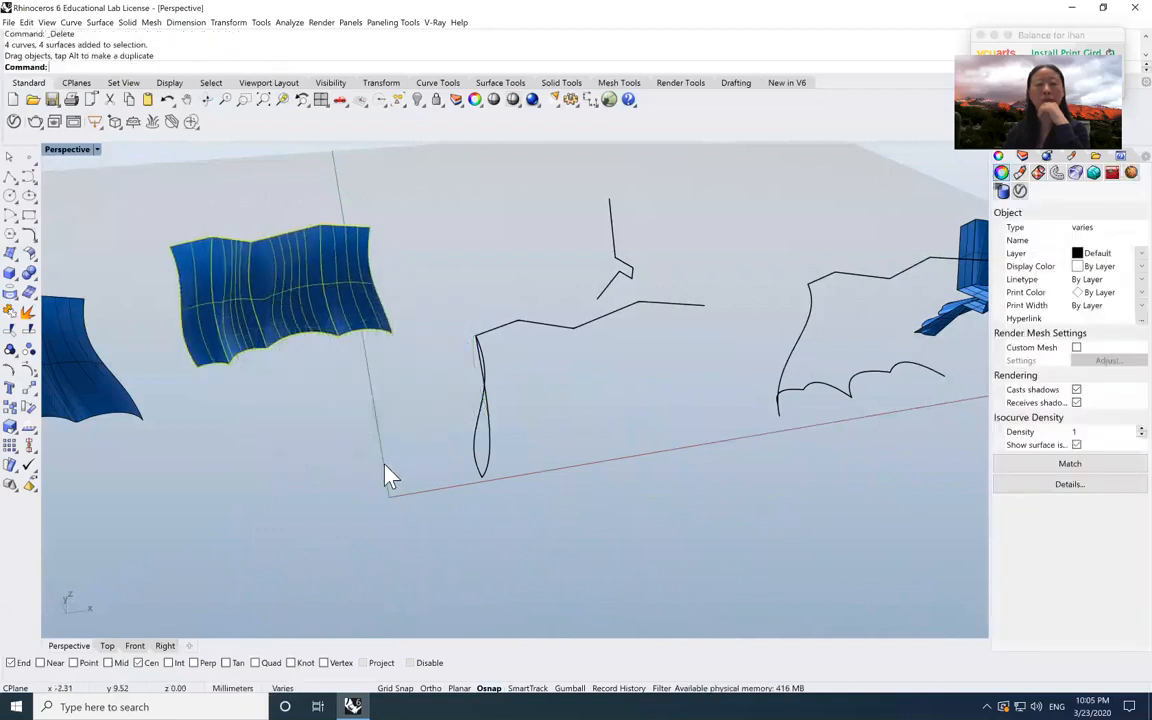
left_click(400, 476)
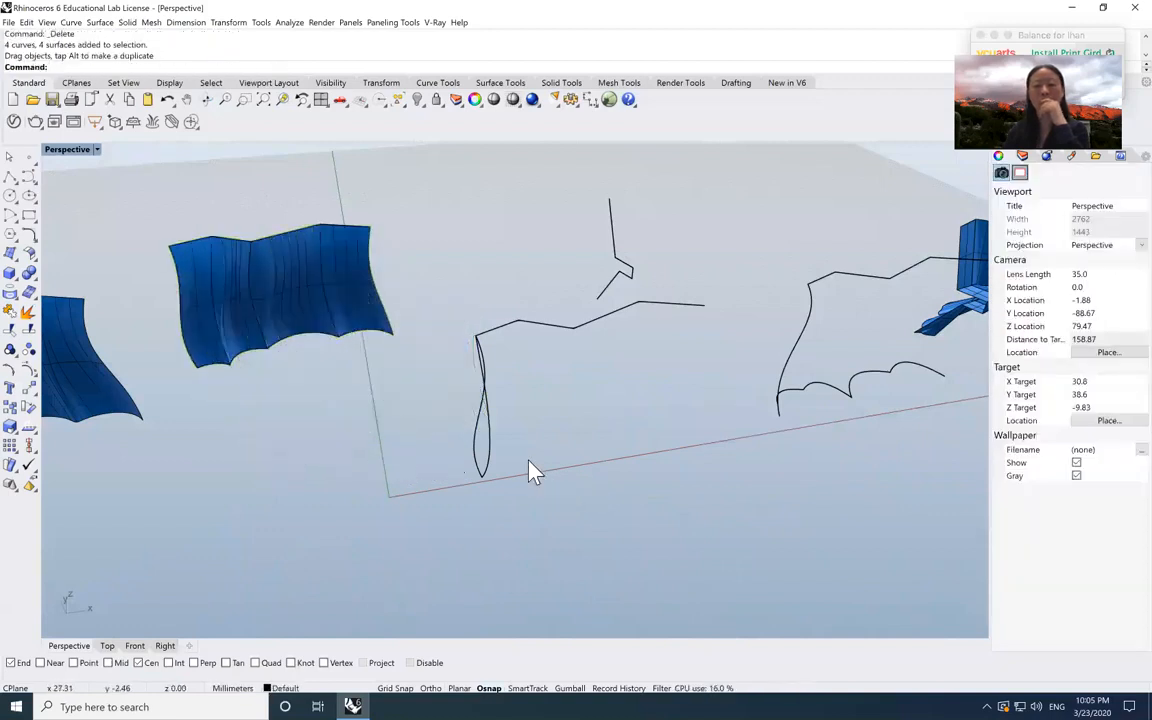
- Switch from the single perspective view to the four-viewport layout
left_click(30, 157)
left_click(30, 175)
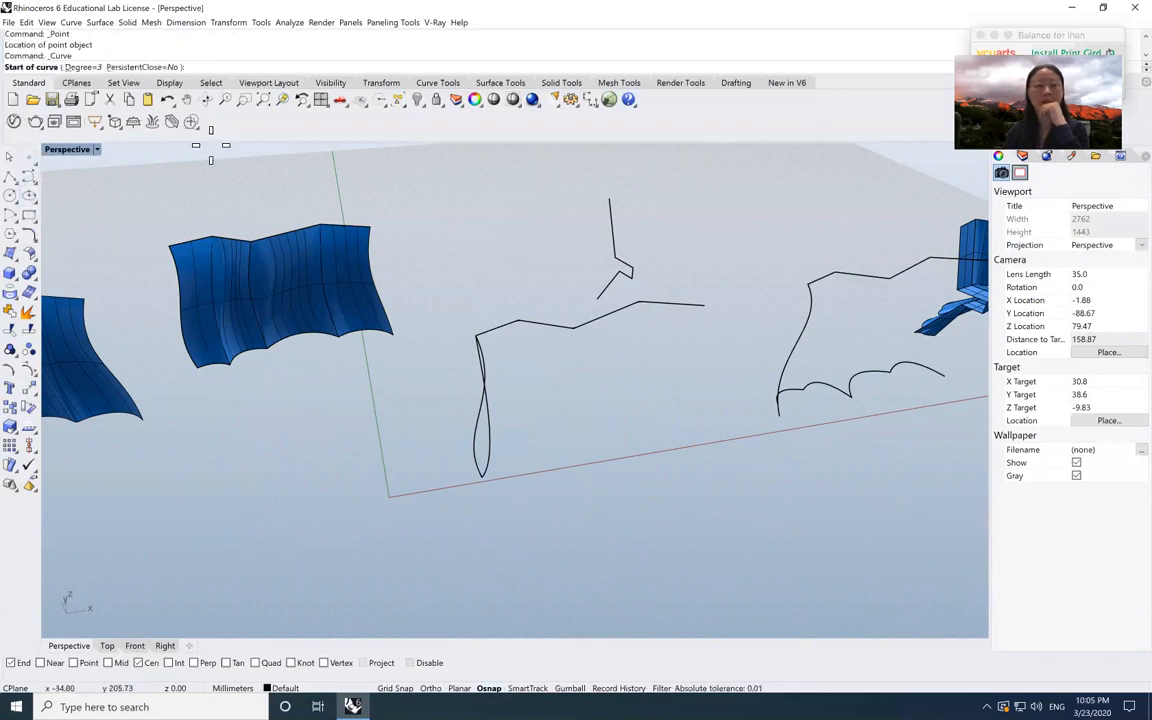
double_click(70, 149)
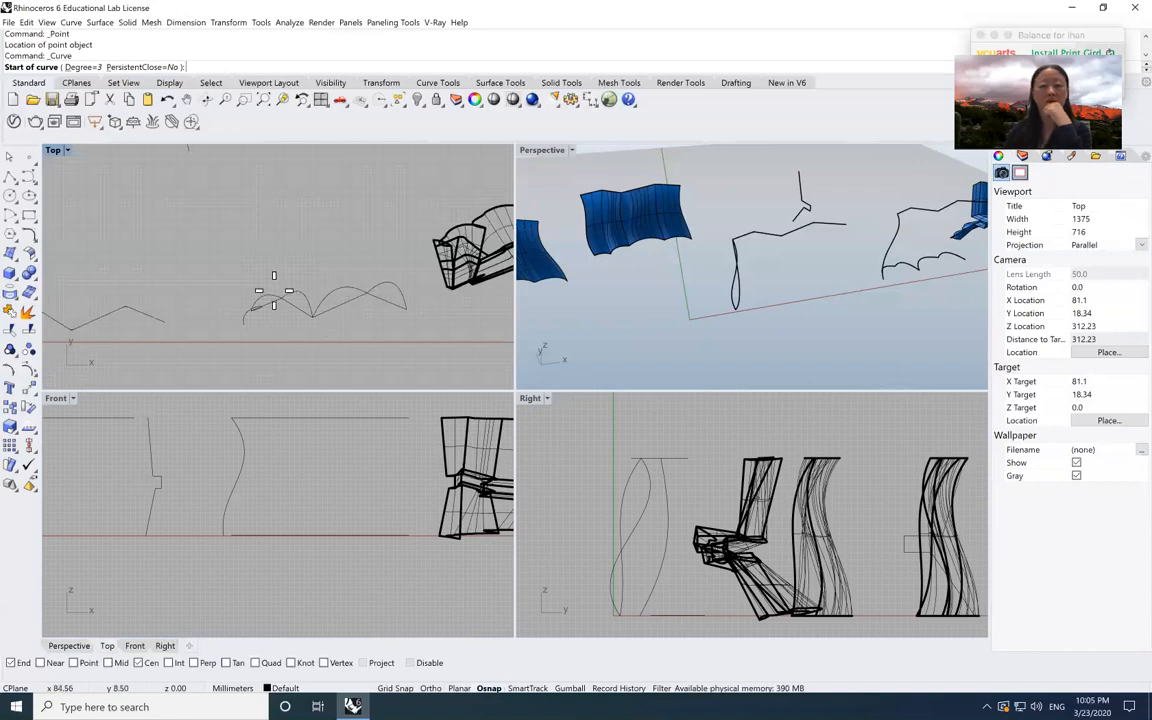
scroll(296, 311, "up", 2)
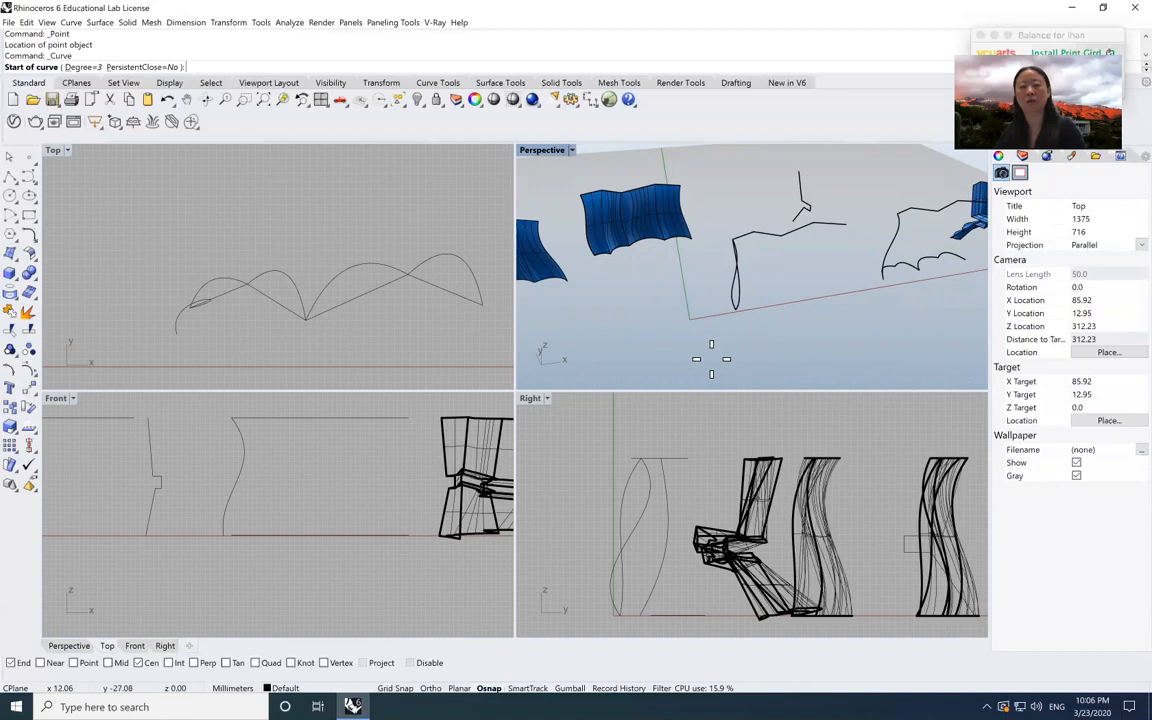
key("Escape")
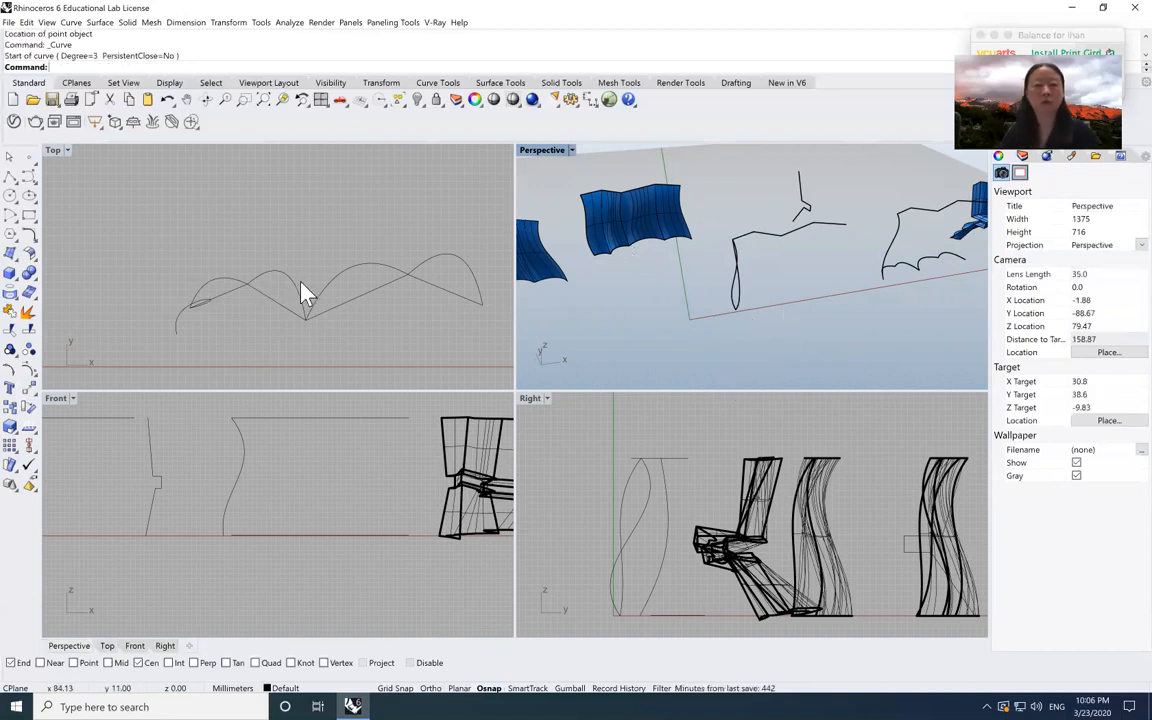
- Draw a gently wavy degree 3 curve on the ground, starting at the lower end of the vertical profile curves
left_click(29, 178)
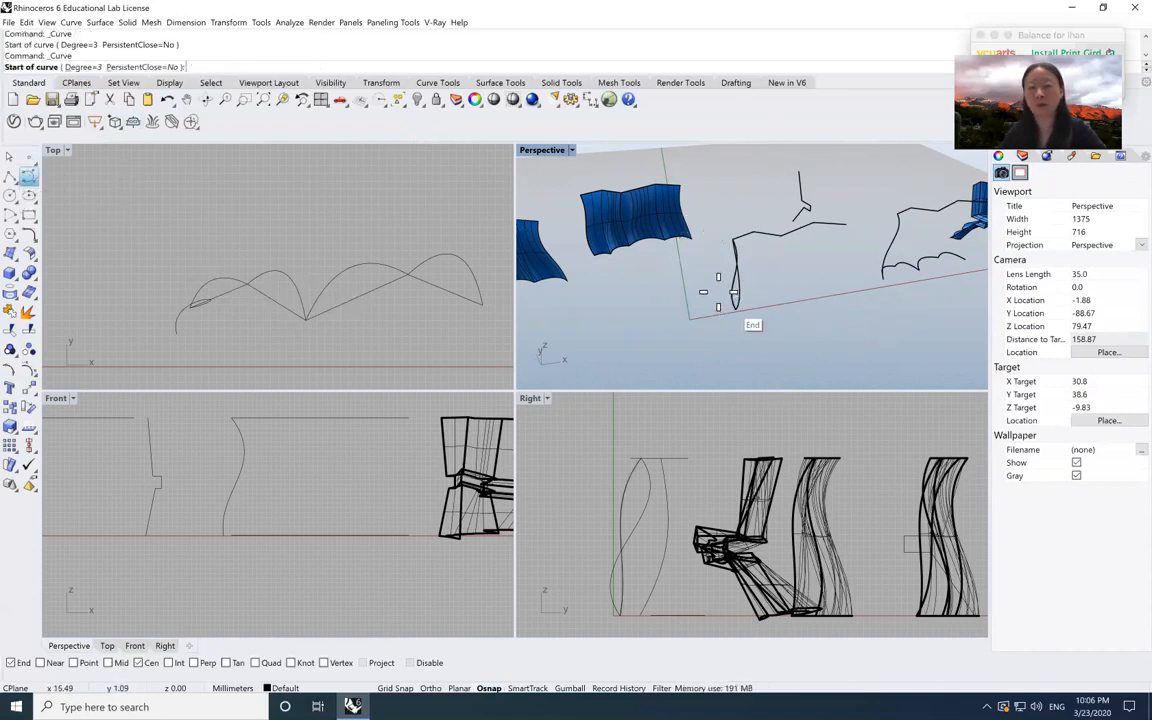
left_click(680, 292)
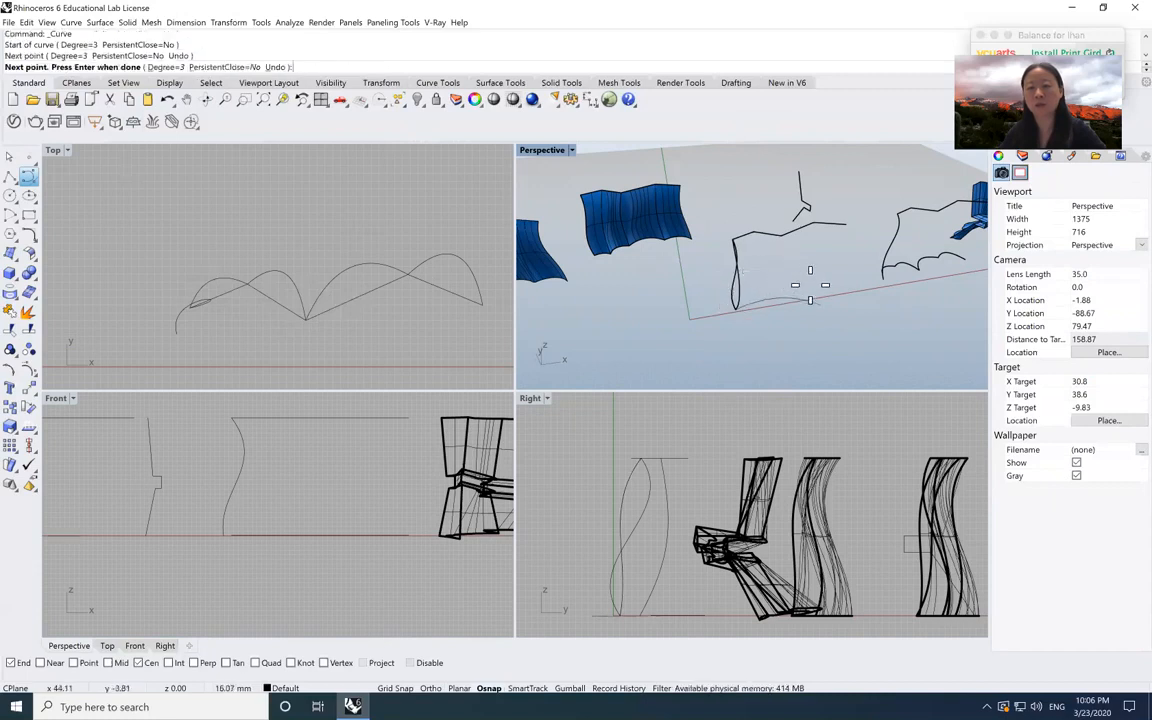
left_click(728, 258)
left_click(833, 267)
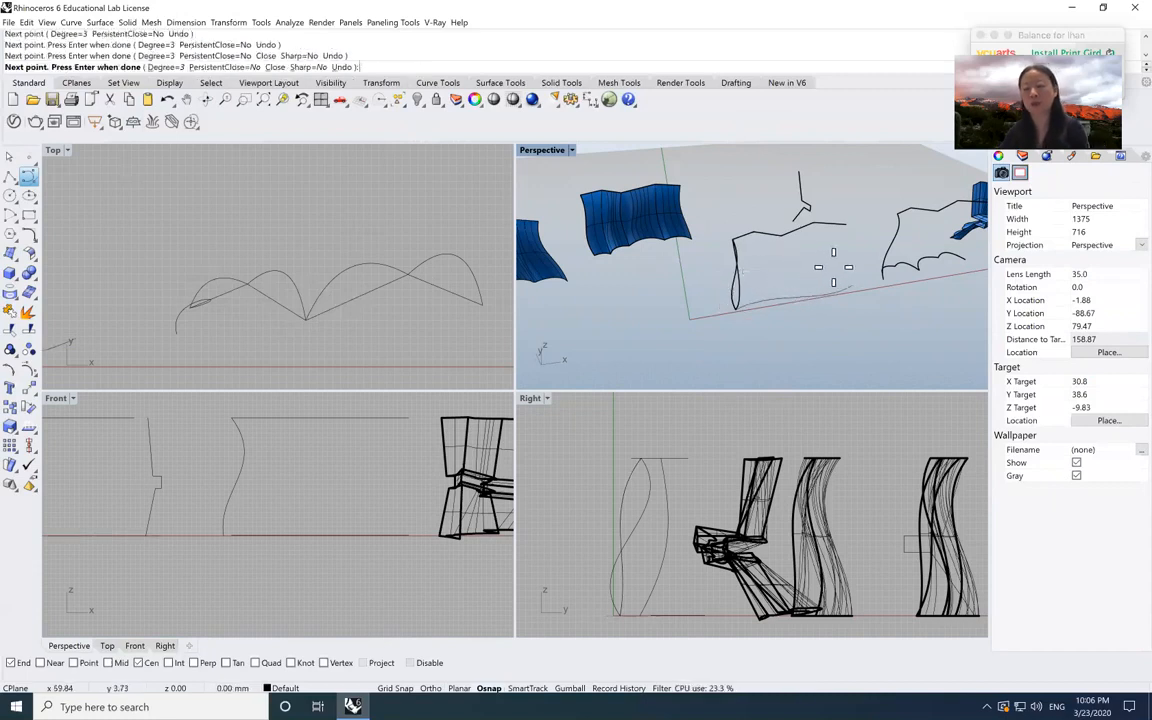
key("Return")
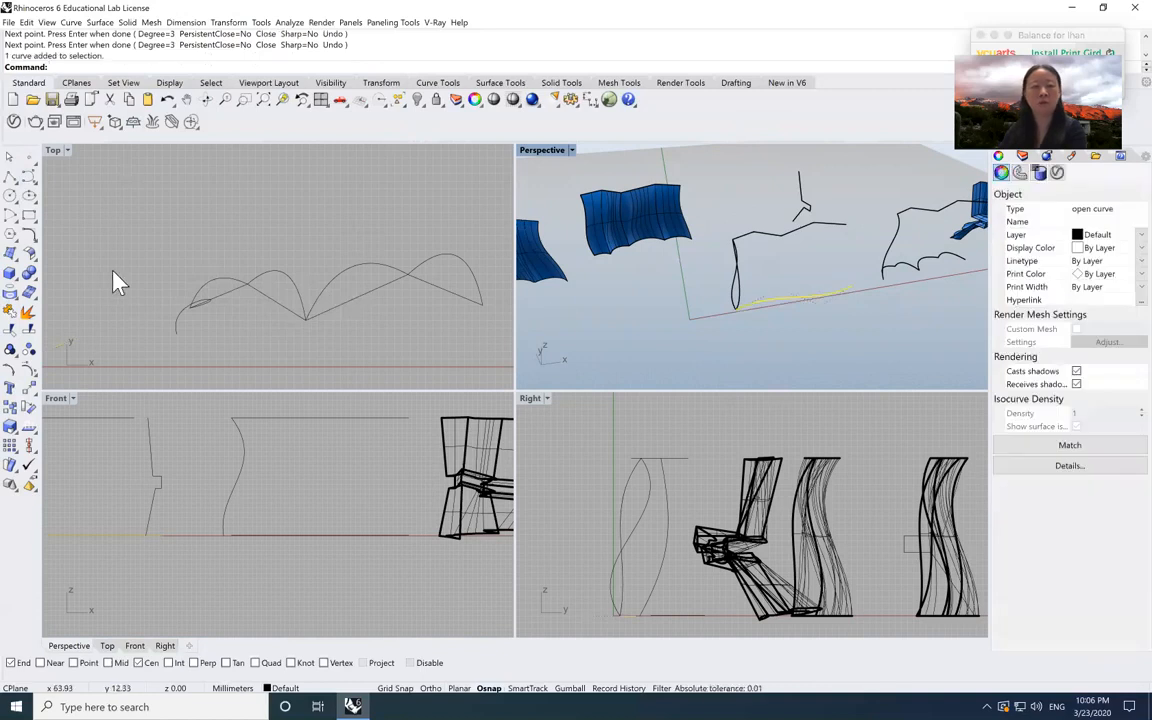
- Check the new ground curve and the adjoining vertical profile in the Top, Front and Perspective views
scroll(113, 268, "down", 5)
scroll(112, 263, "up", 10)
scroll(115, 261, "down", 9)
scroll(140, 276, "down", 4)
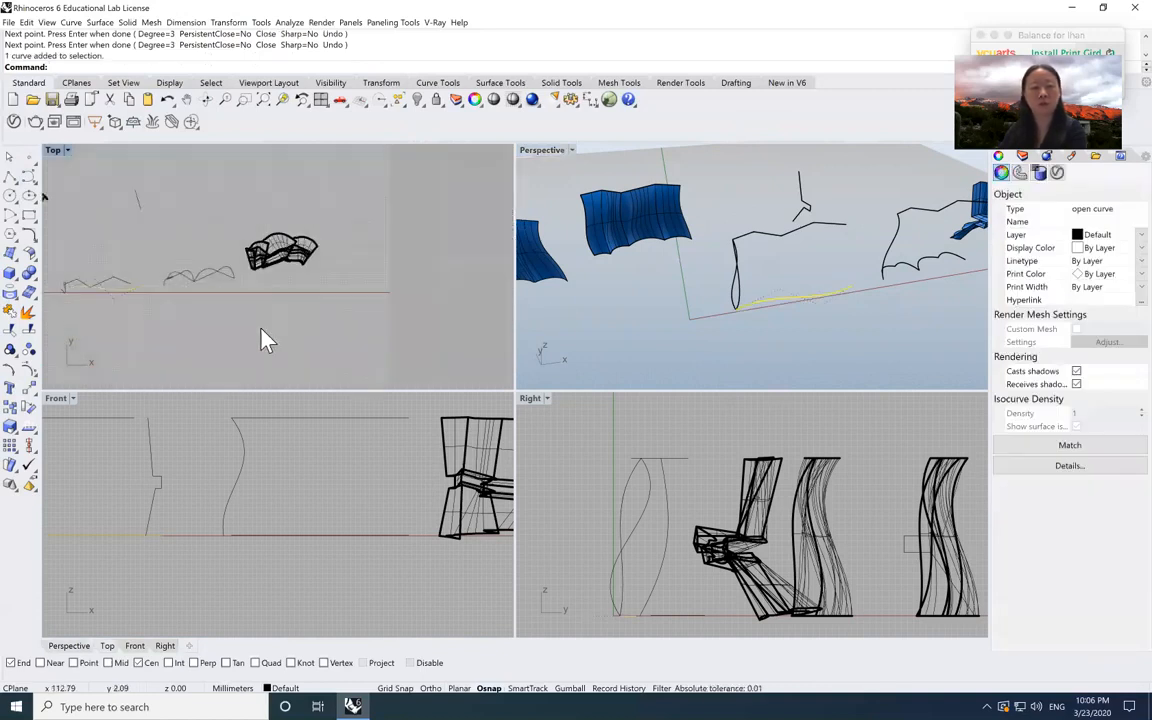
scroll(183, 493, "down", 4)
scroll(83, 292, "up", 4)
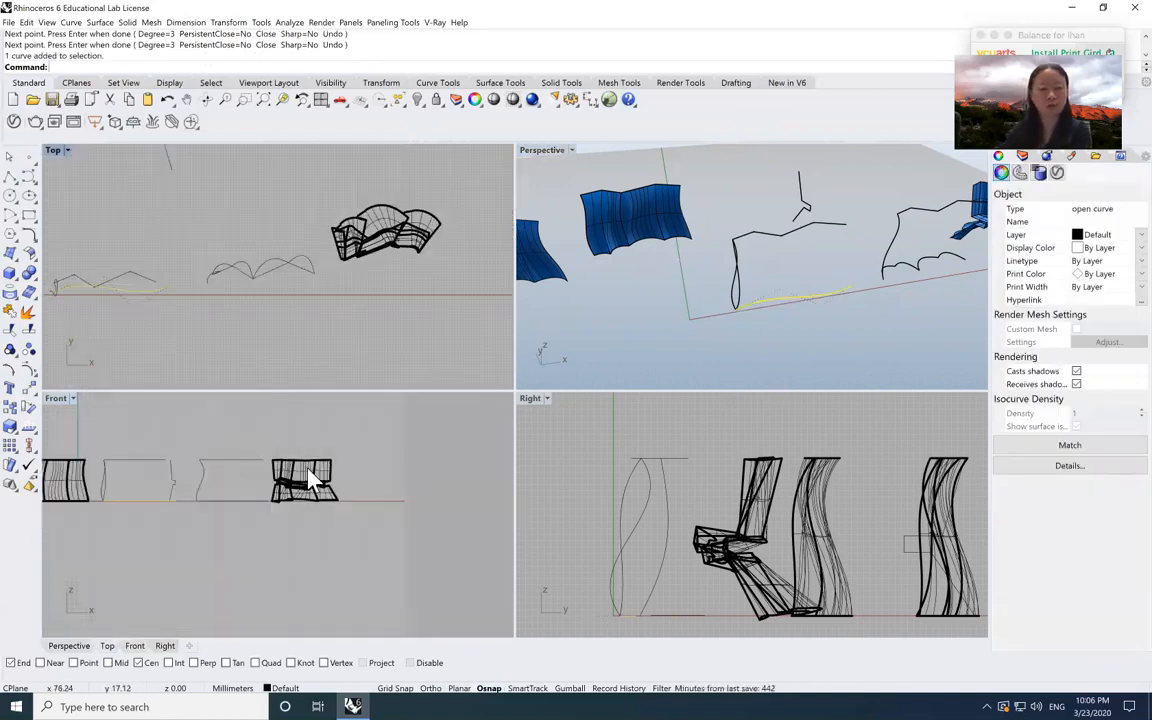
scroll(309, 471, "down", 6)
scroll(208, 489, "up", 14)
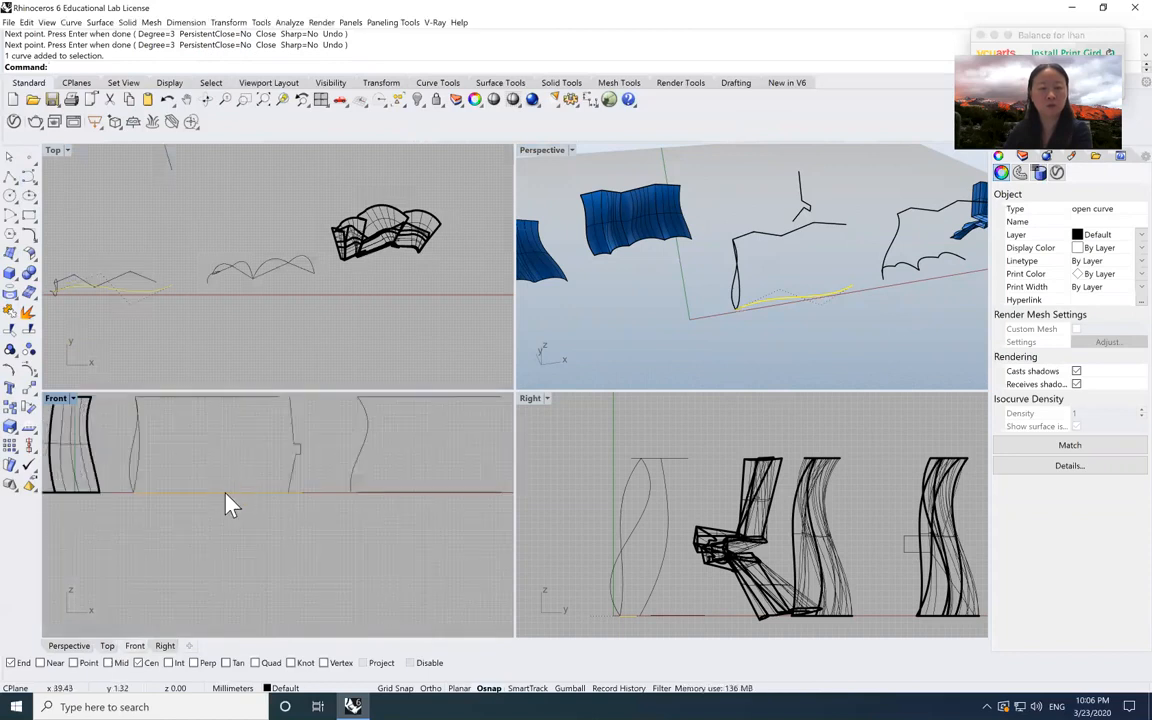
left_click(735, 323)
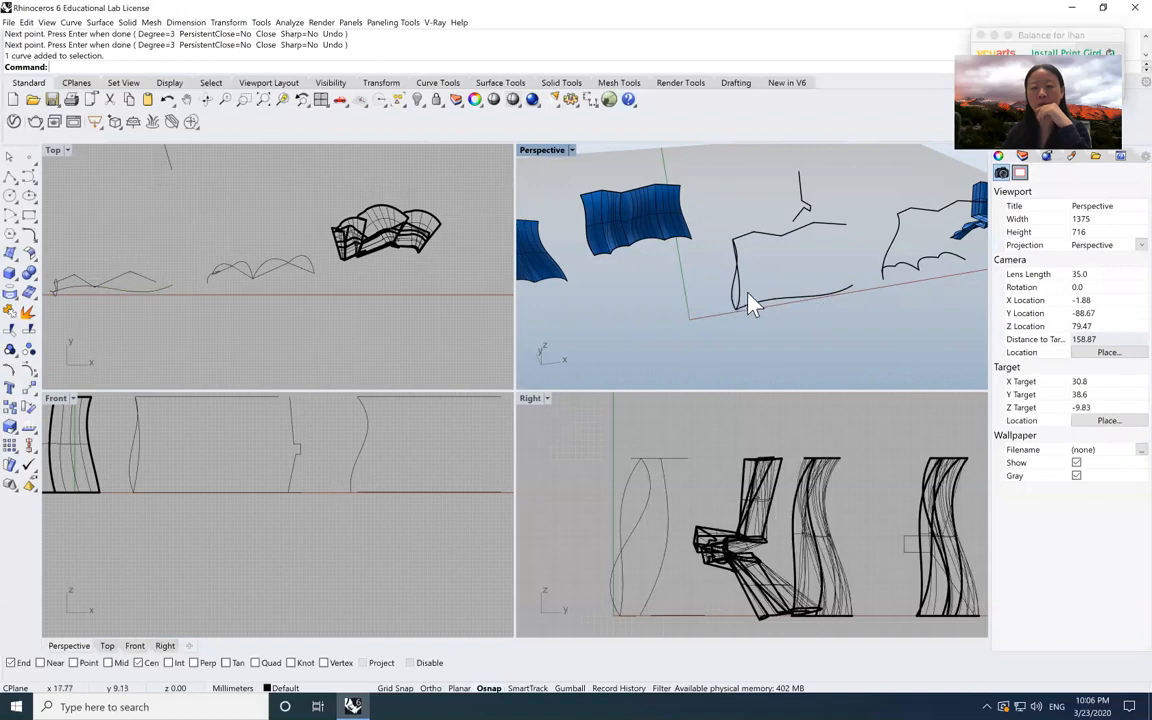
left_click(743, 303)
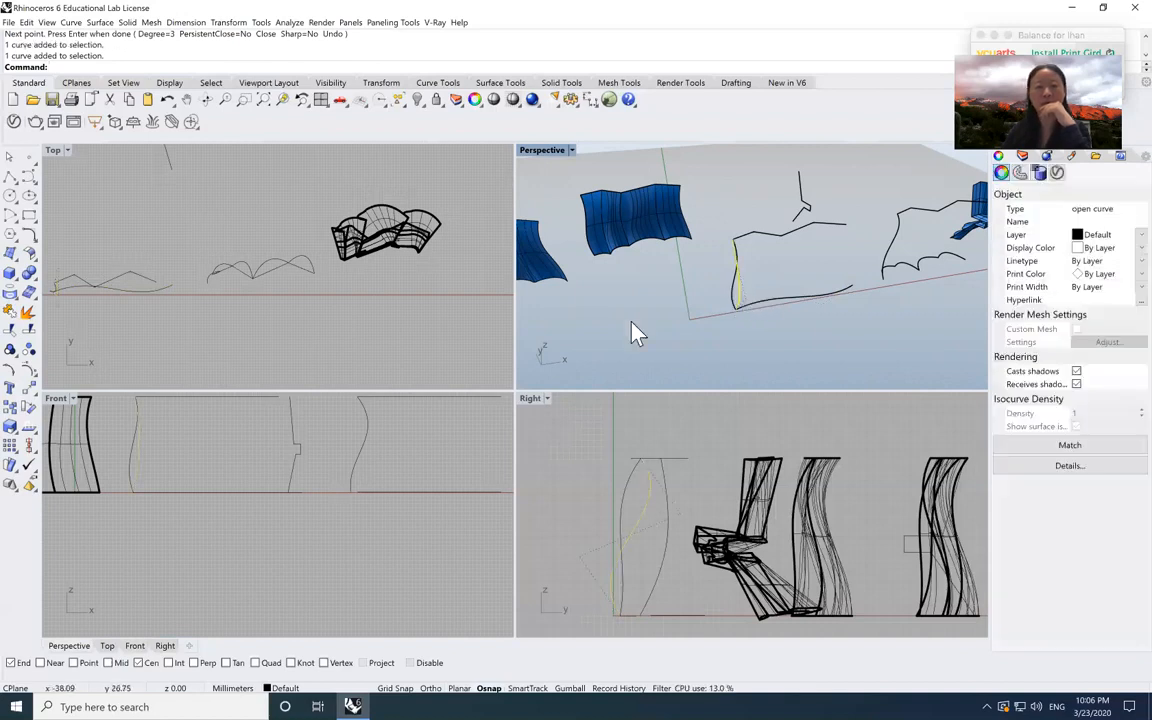
key("Escape")
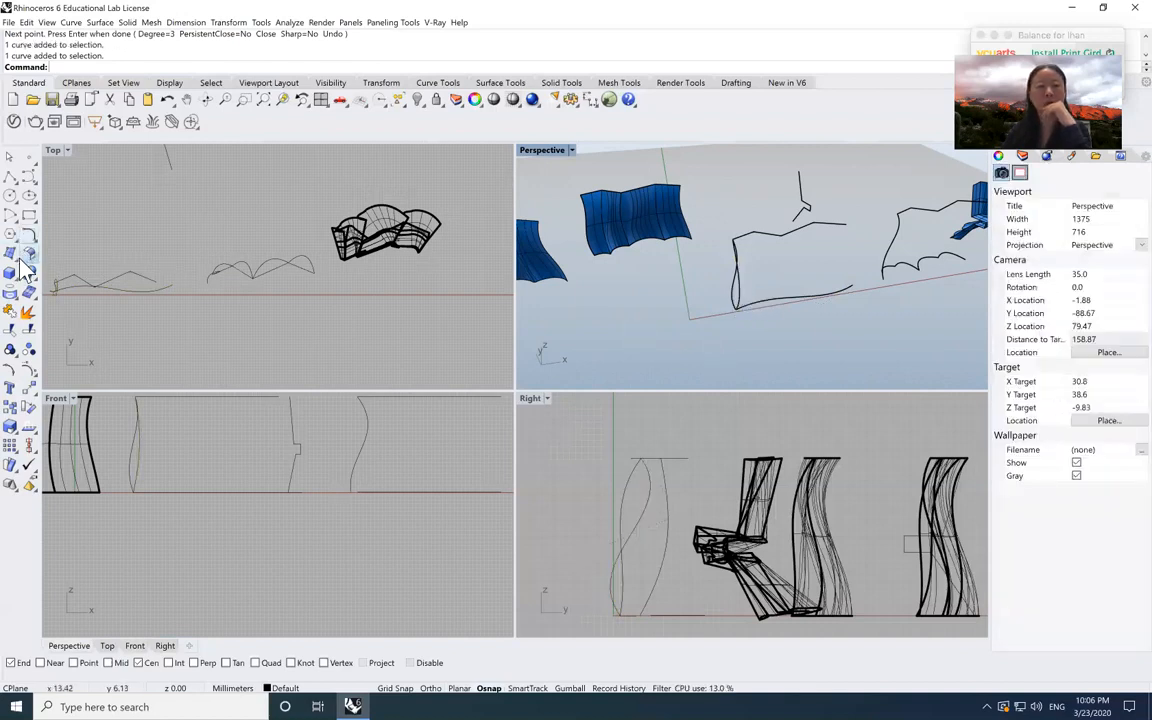
left_click(20, 265)
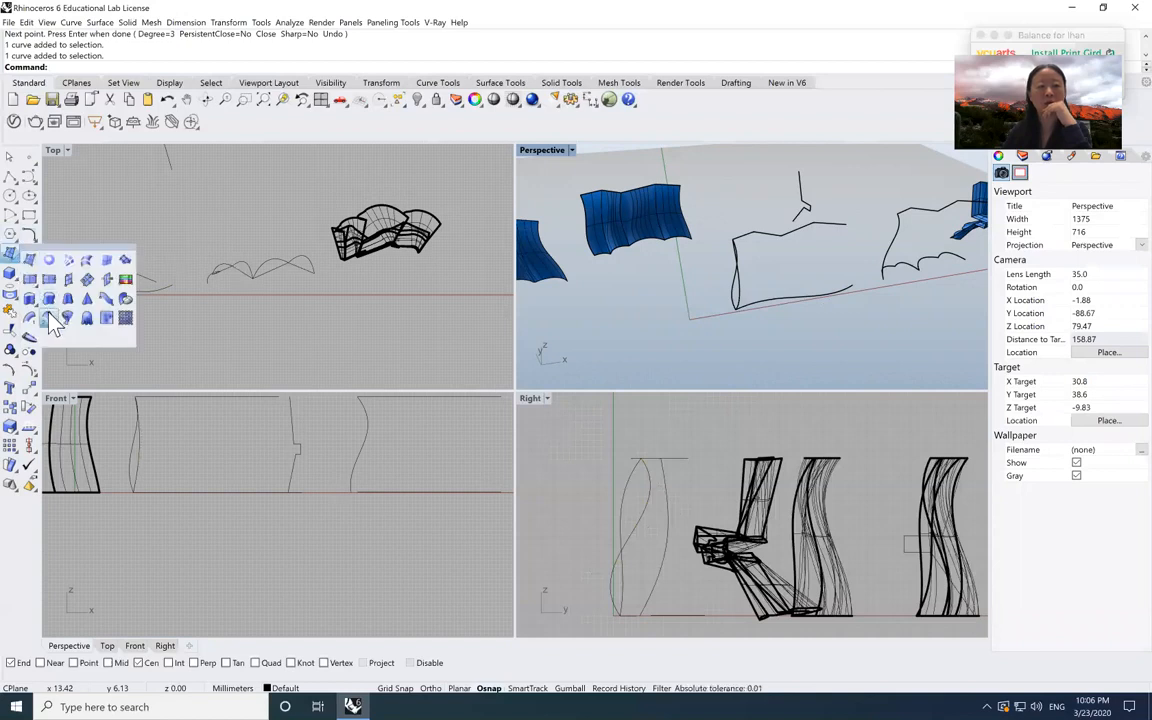
left_click(48, 292)
left_click(785, 244)
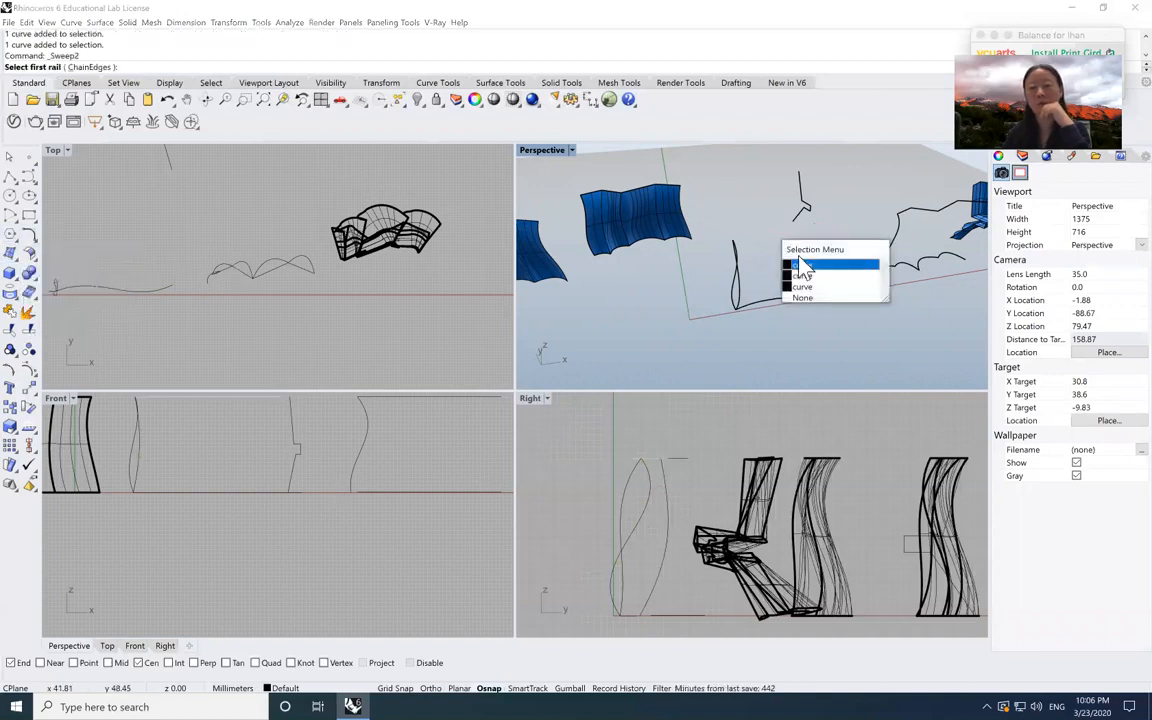
left_click(802, 264)
left_click(776, 300)
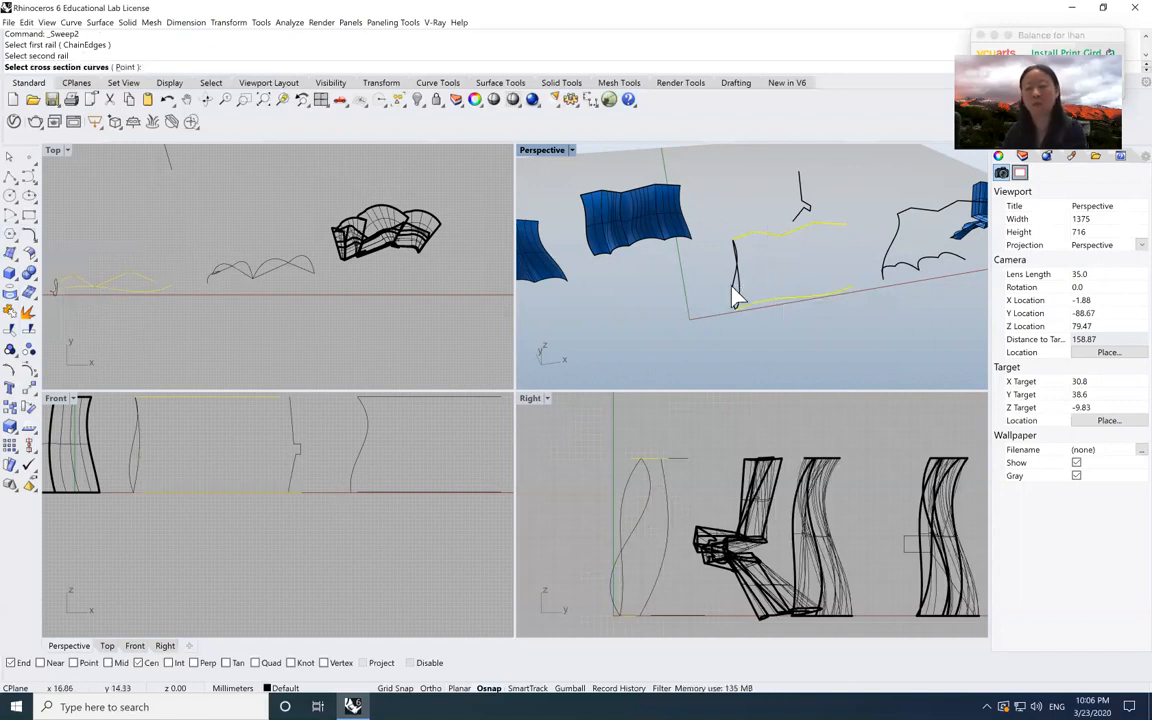
key("Escape")
- Create a two-rail sweep along the zigzag upper curve and wavy ground curve, using the S-shaped vertical profile with cross sections unchanged
key("Return")
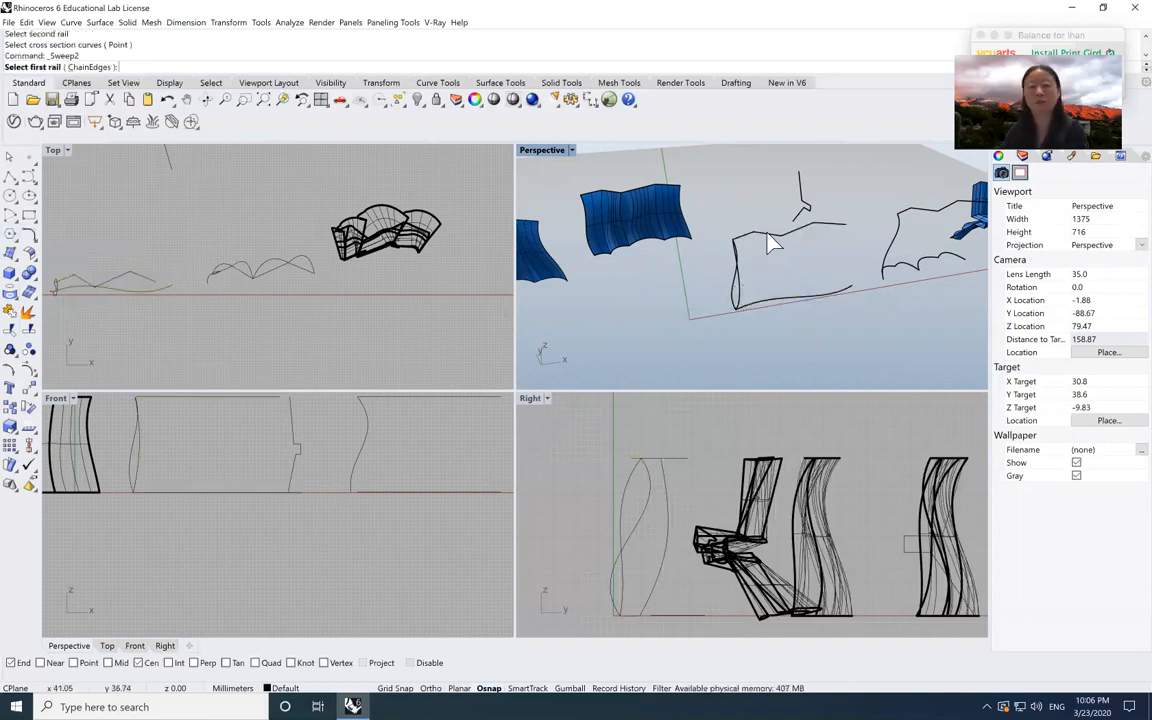
left_click(768, 236)
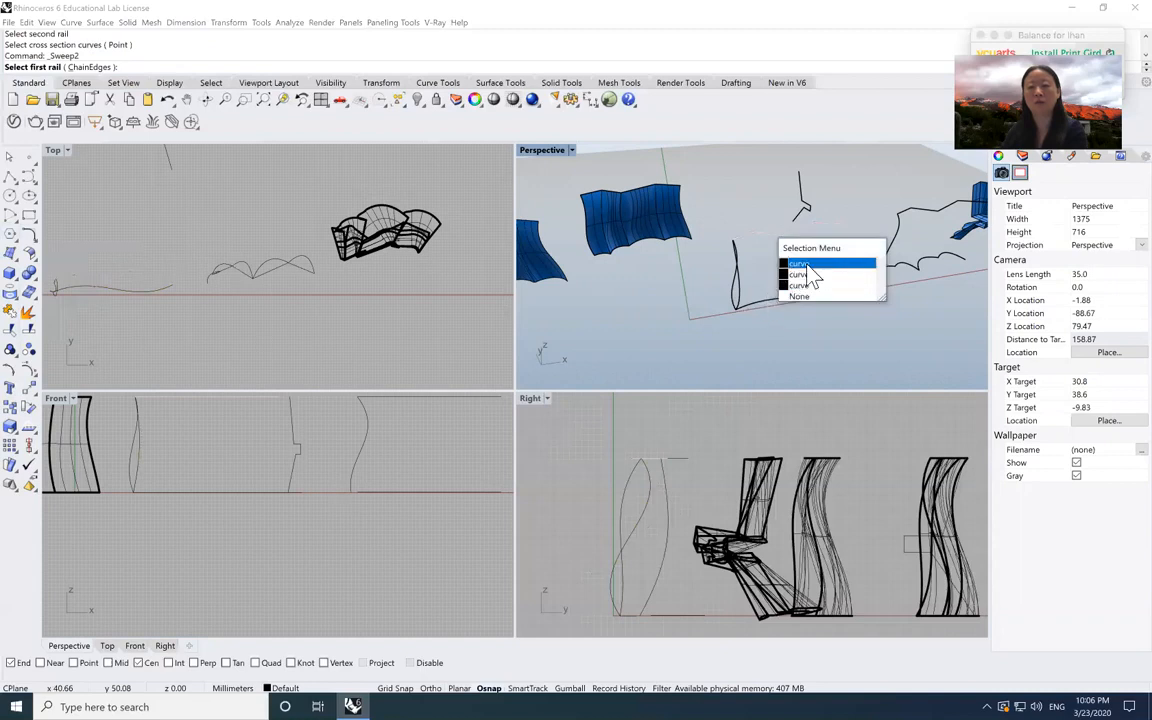
left_click(808, 264)
left_click(768, 298)
left_click(742, 292)
key("Return")
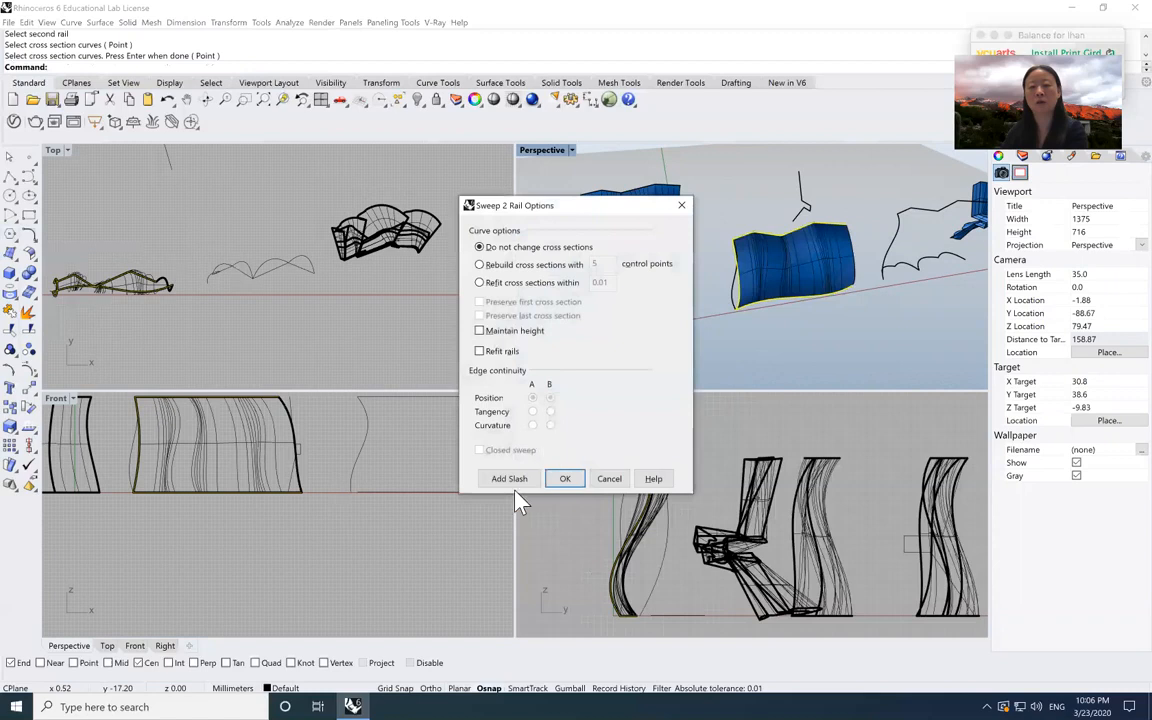
left_click(563, 479)
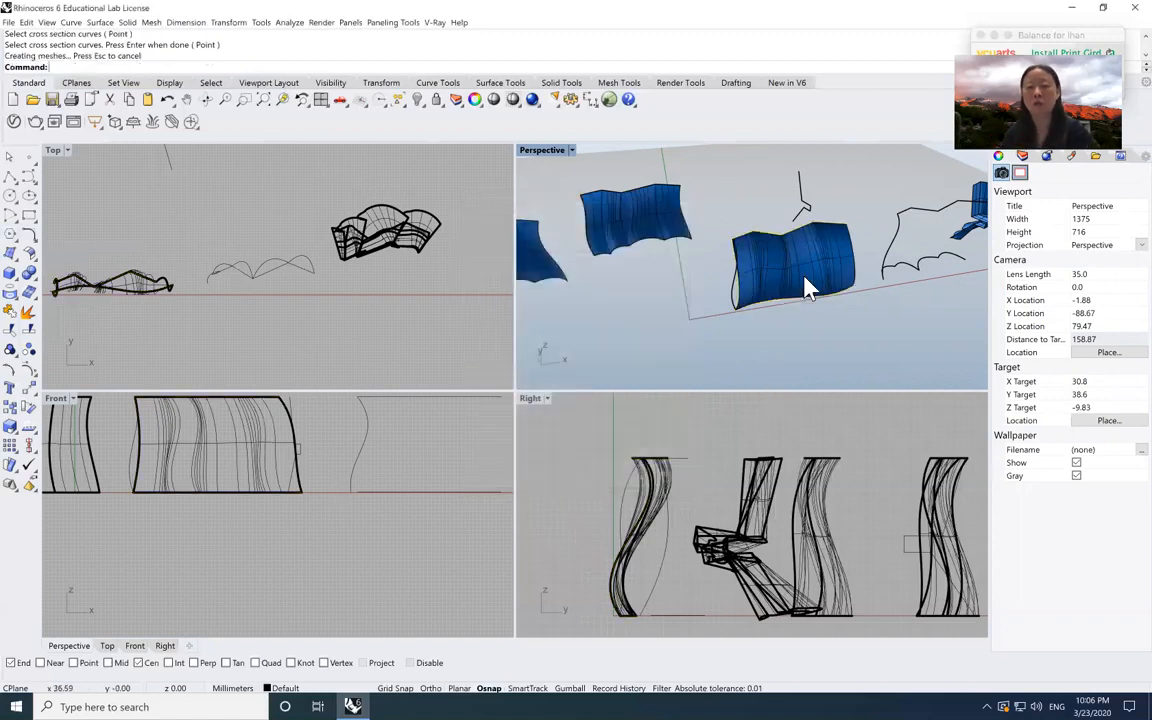
- Examine the new swept wall up close in a maximized Perspective viewport and compare it with the earlier wavy wall surfaces
left_click(806, 287)
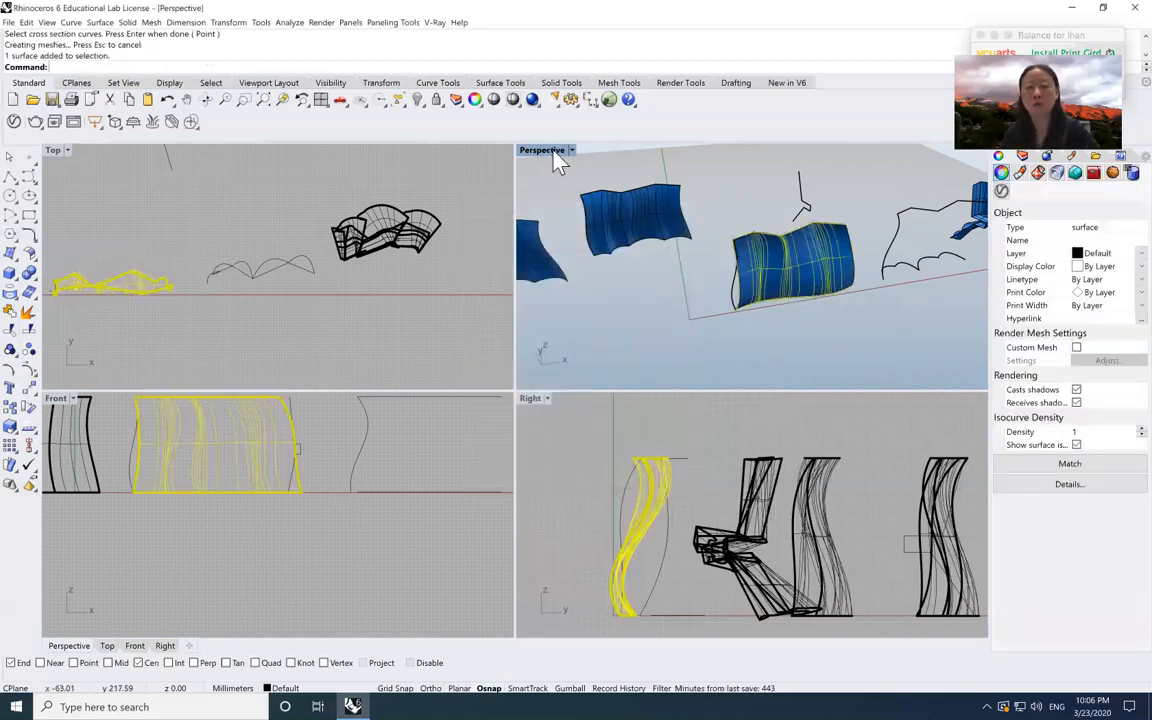
double_click(545, 151)
scroll(650, 452, "down", 3)
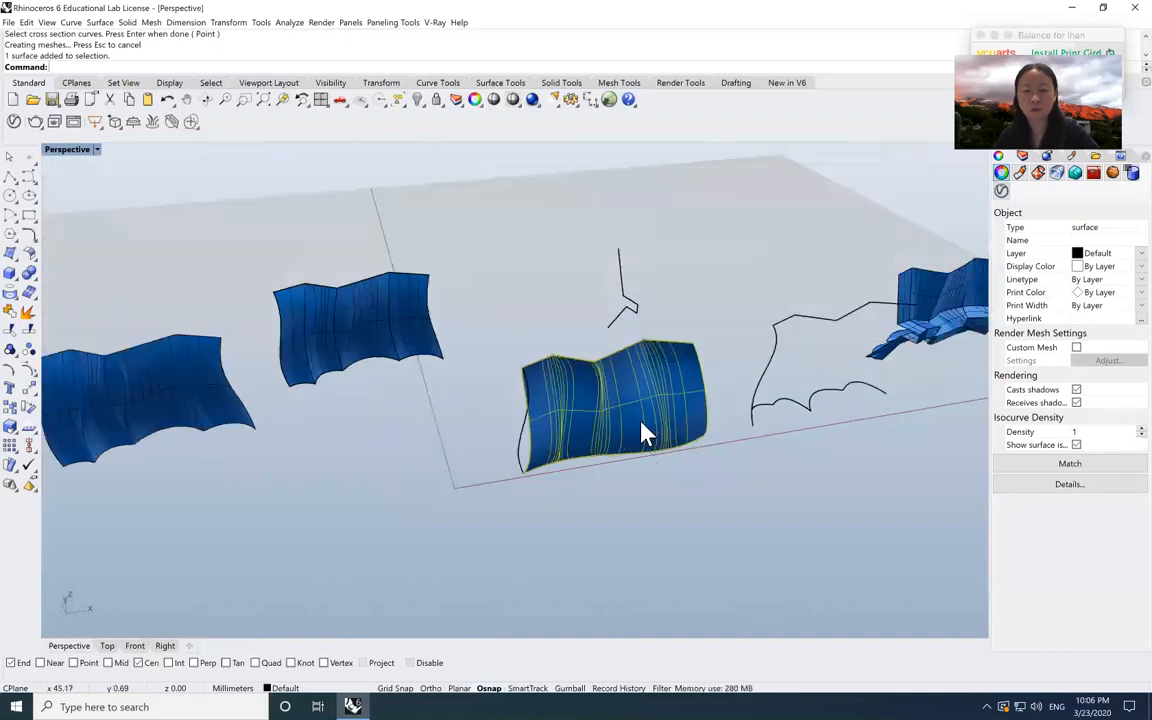
scroll(640, 426, "up", 12)
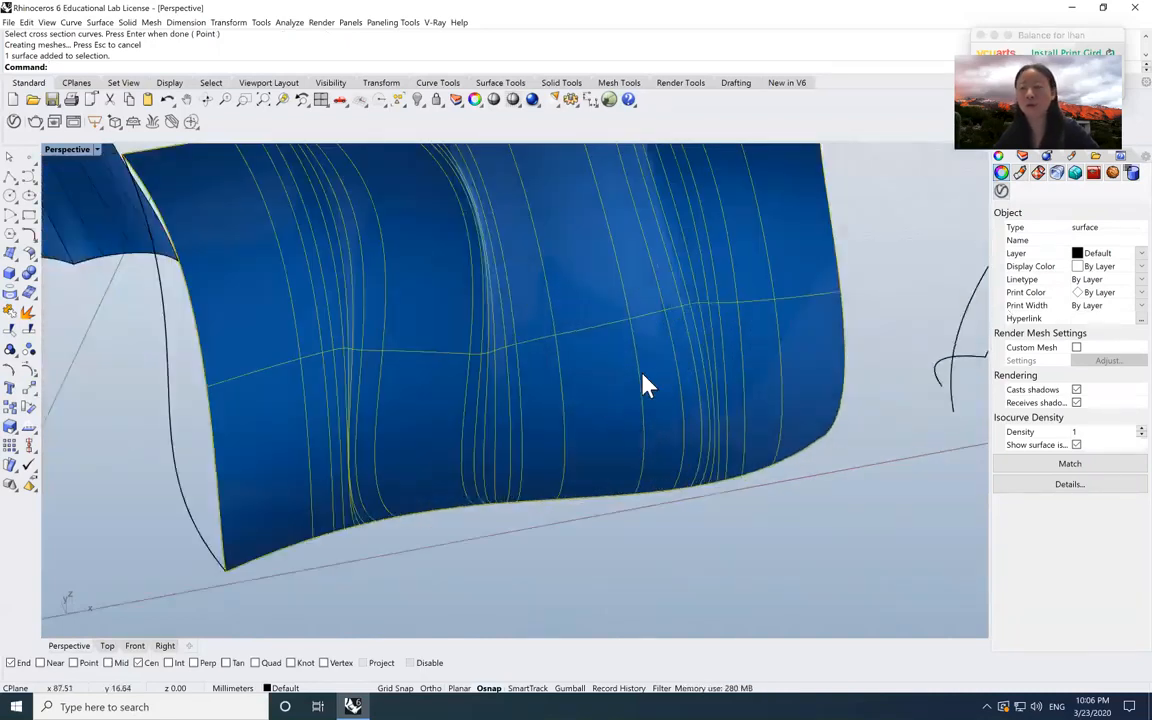
scroll(435, 425, "down", 6)
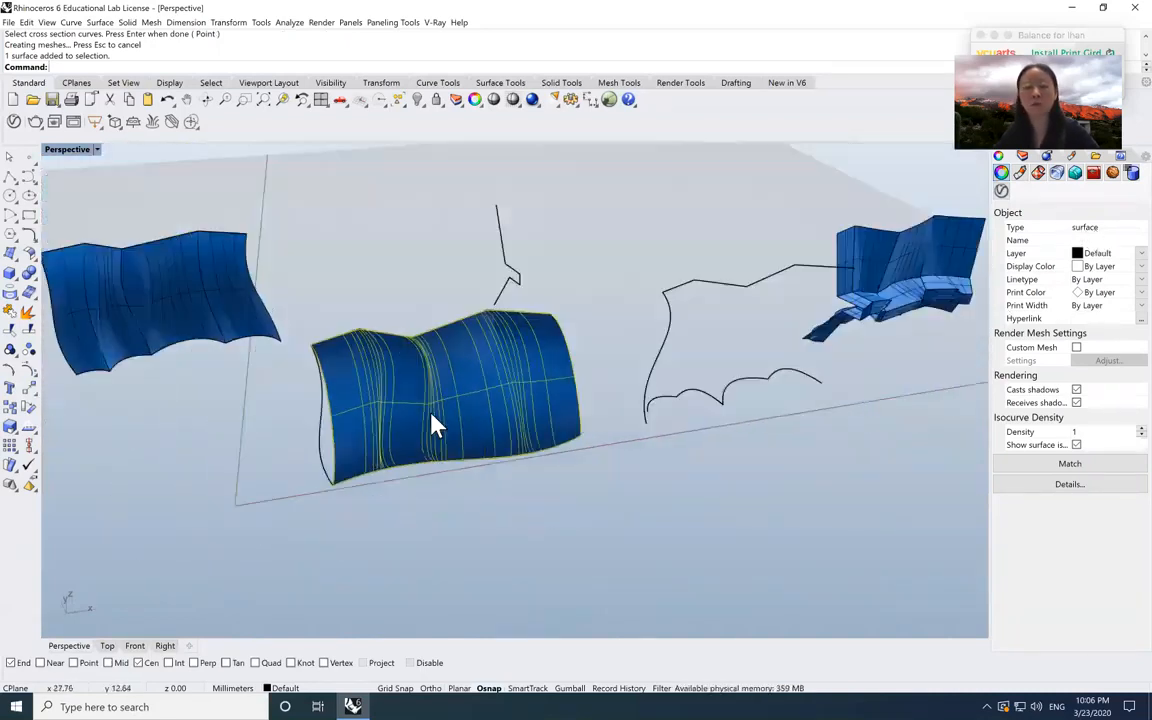
left_click(525, 560)
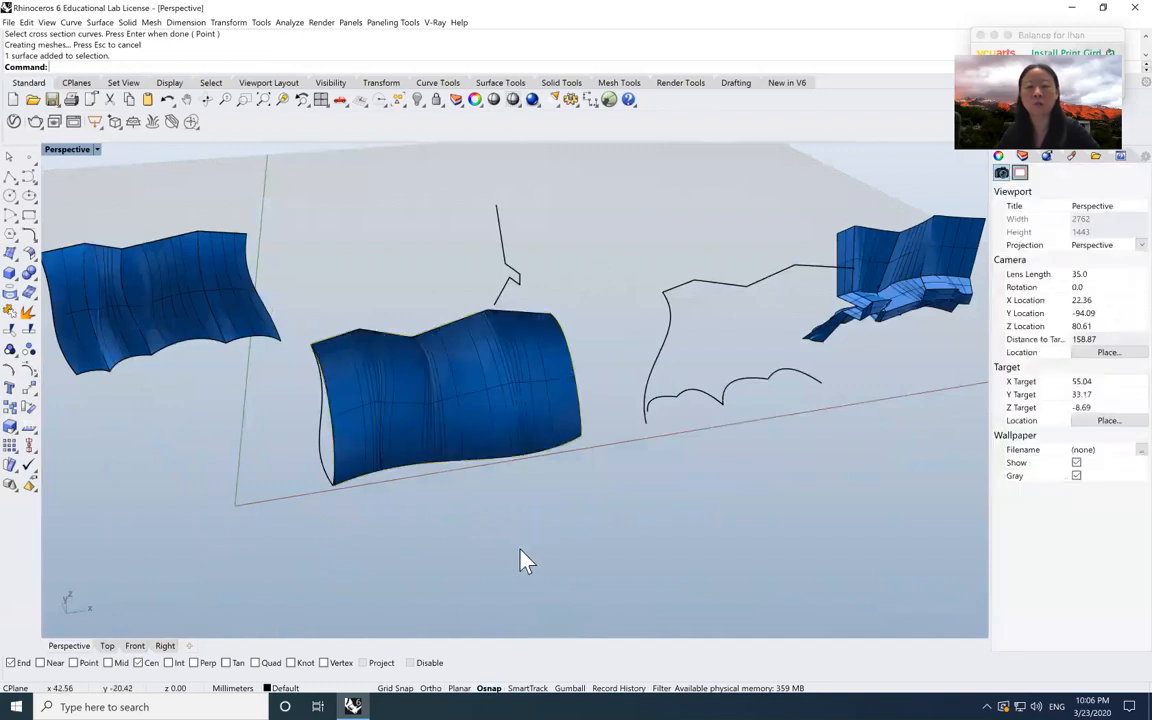
left_click(489, 435)
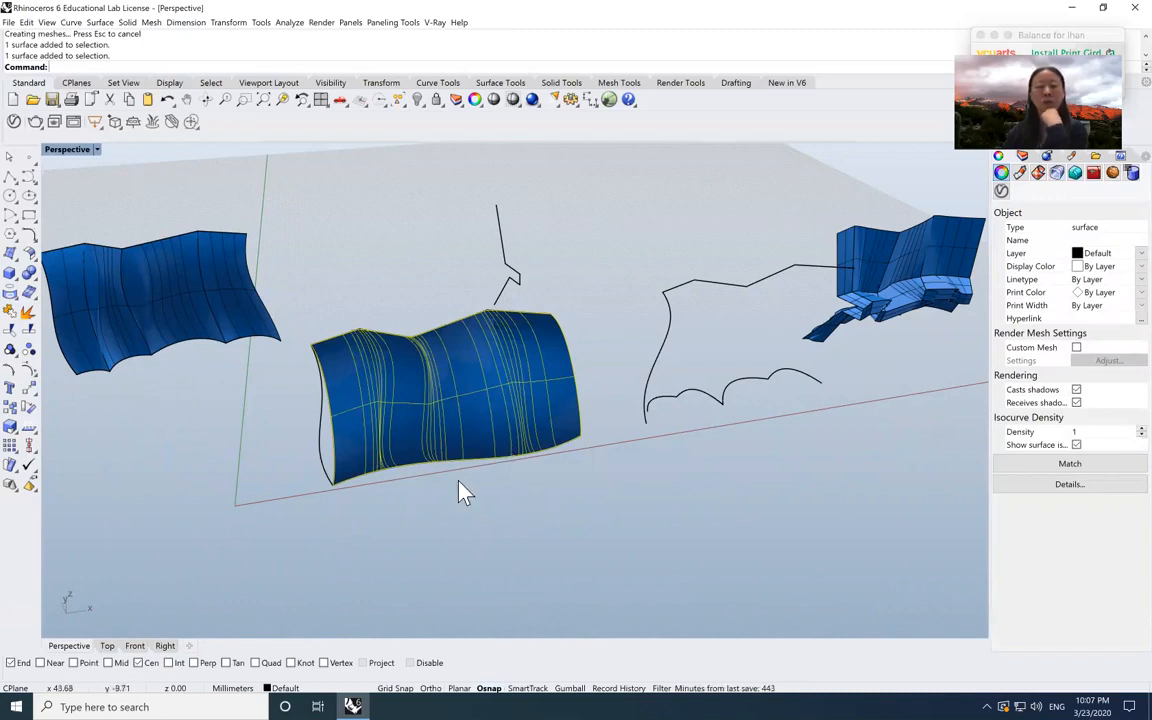
left_click(94, 307)
left_click(112, 299)
left_click(178, 288)
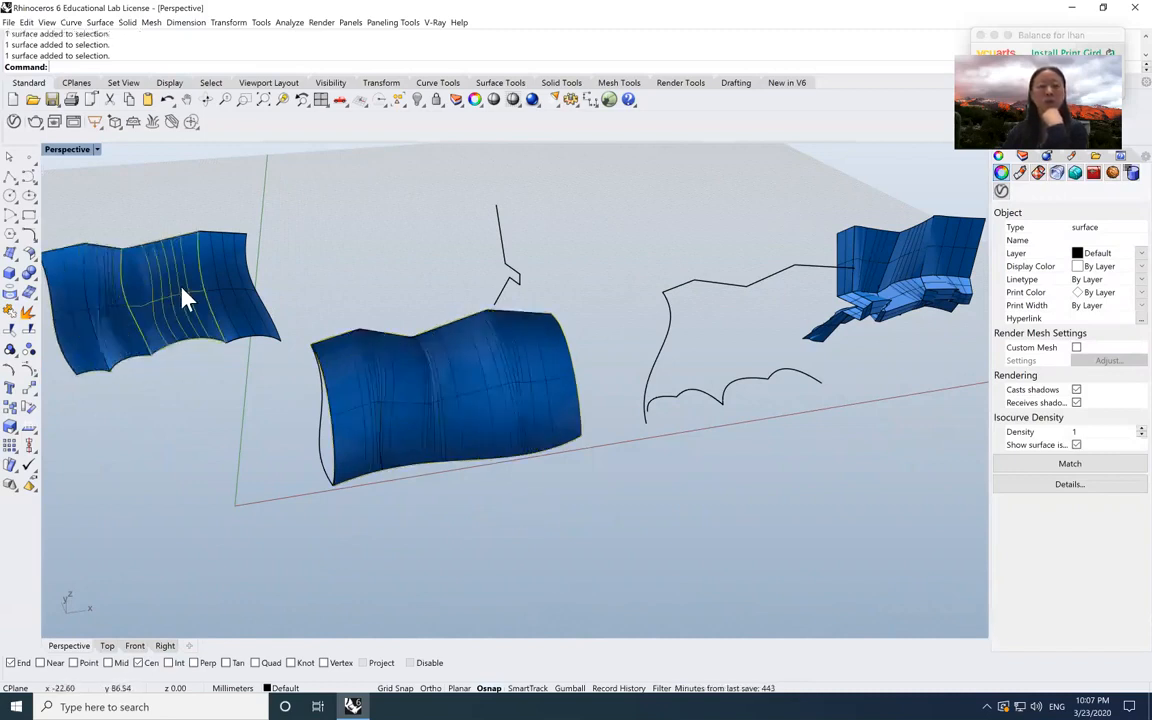
key("Escape")
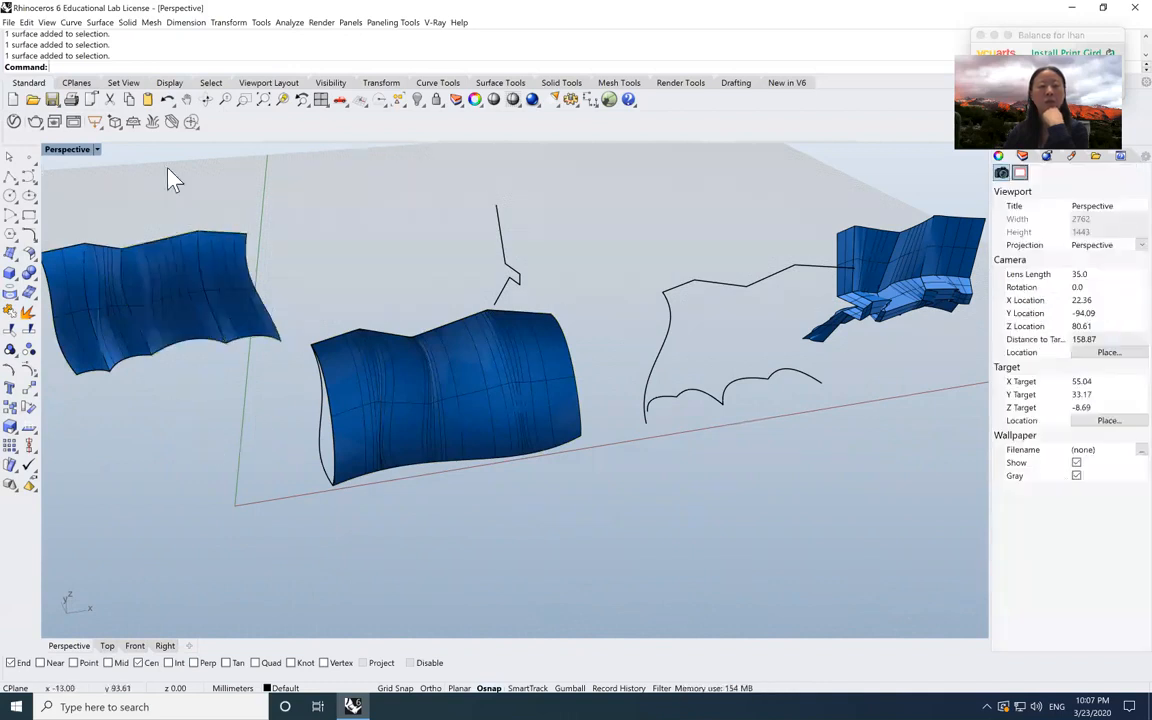
- Delete the new swept wall and move the angular notched profile to the starting end of the zigzag upper rail
left_click(374, 395)
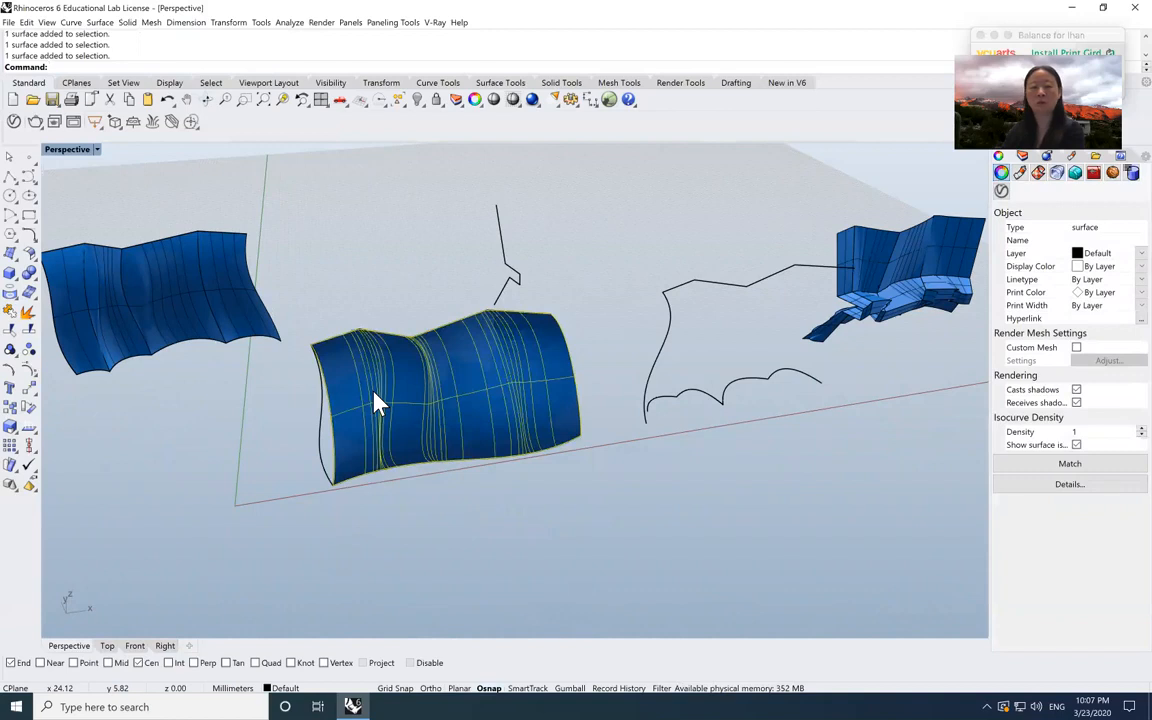
key("Delete")
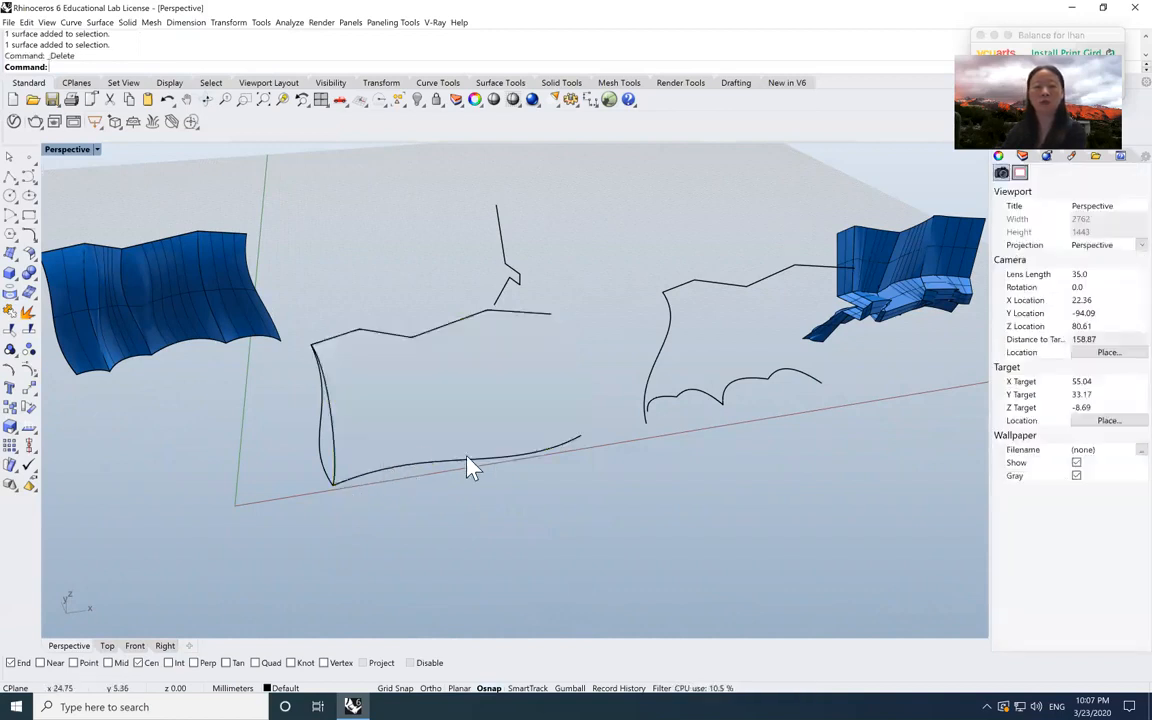
left_click(498, 228)
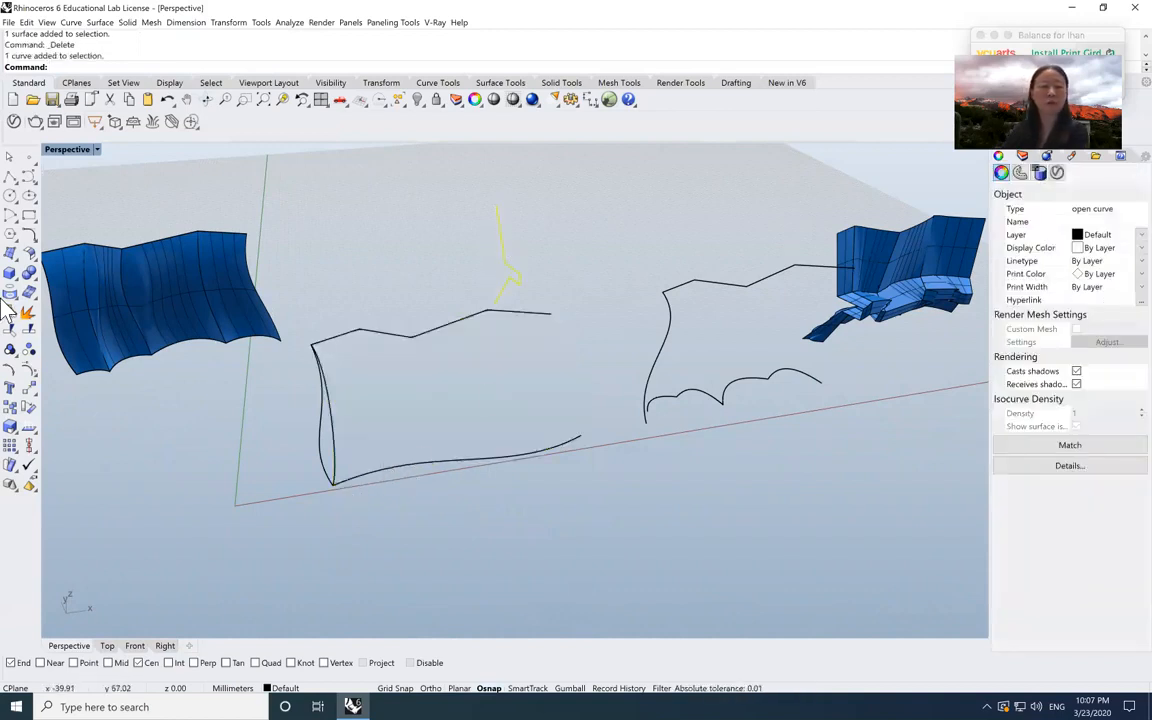
left_click(29, 392)
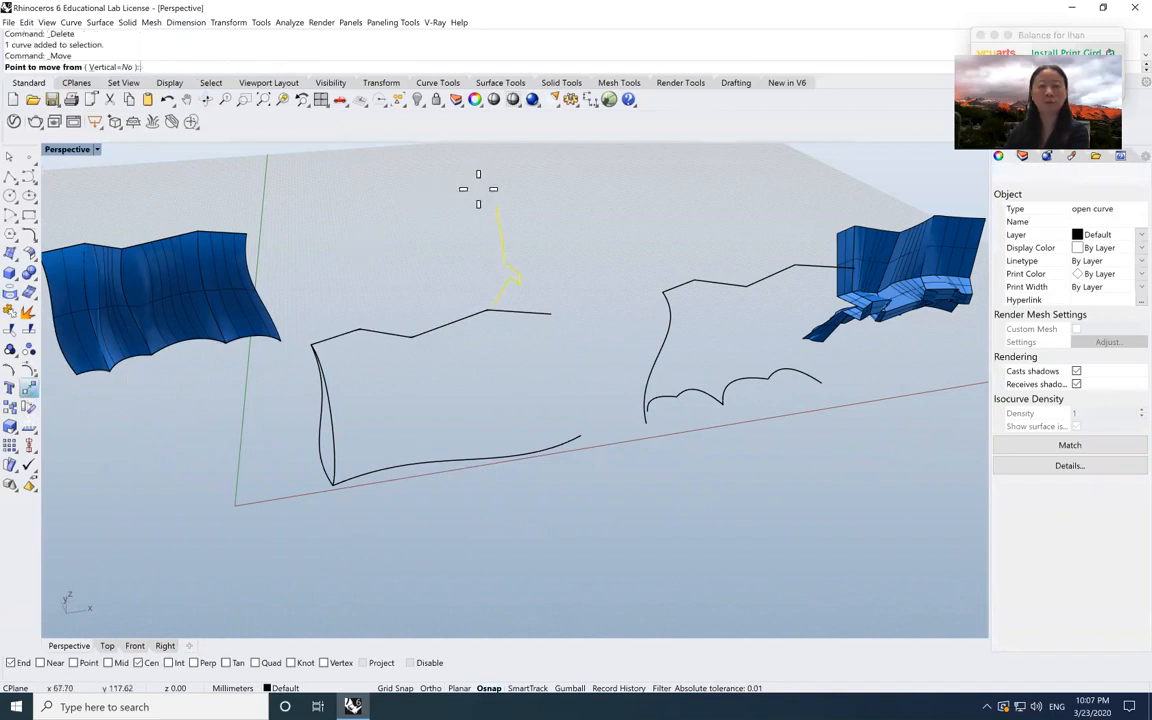
left_click(478, 189)
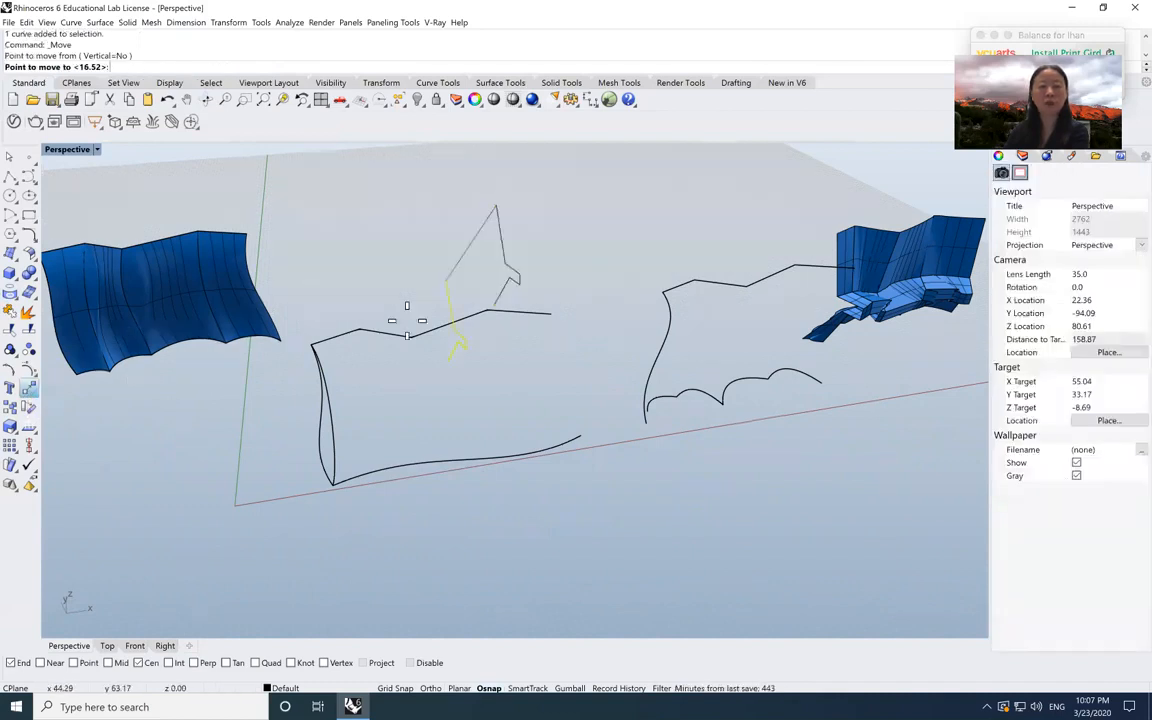
left_click(315, 351)
left_click(393, 532)
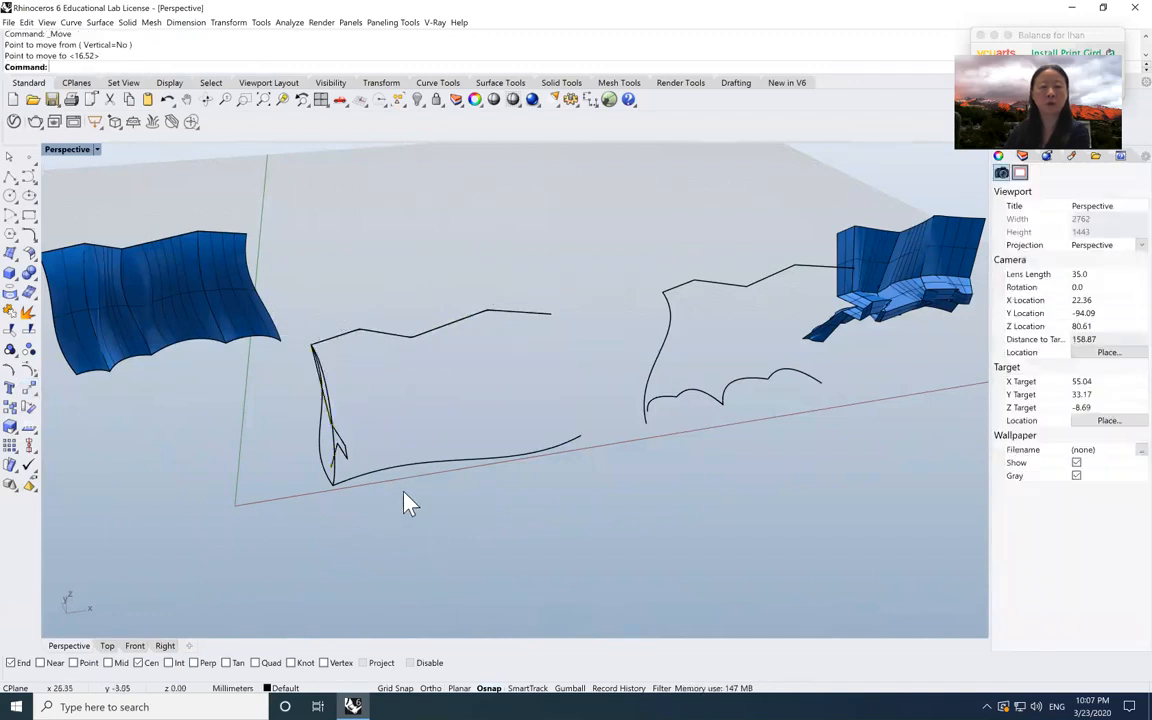
- Create a two-rail sweep along the zigzag upper curve and wavy ground curve, using the angular notched profile as cross section
left_click(18, 262)
left_click(122, 320)
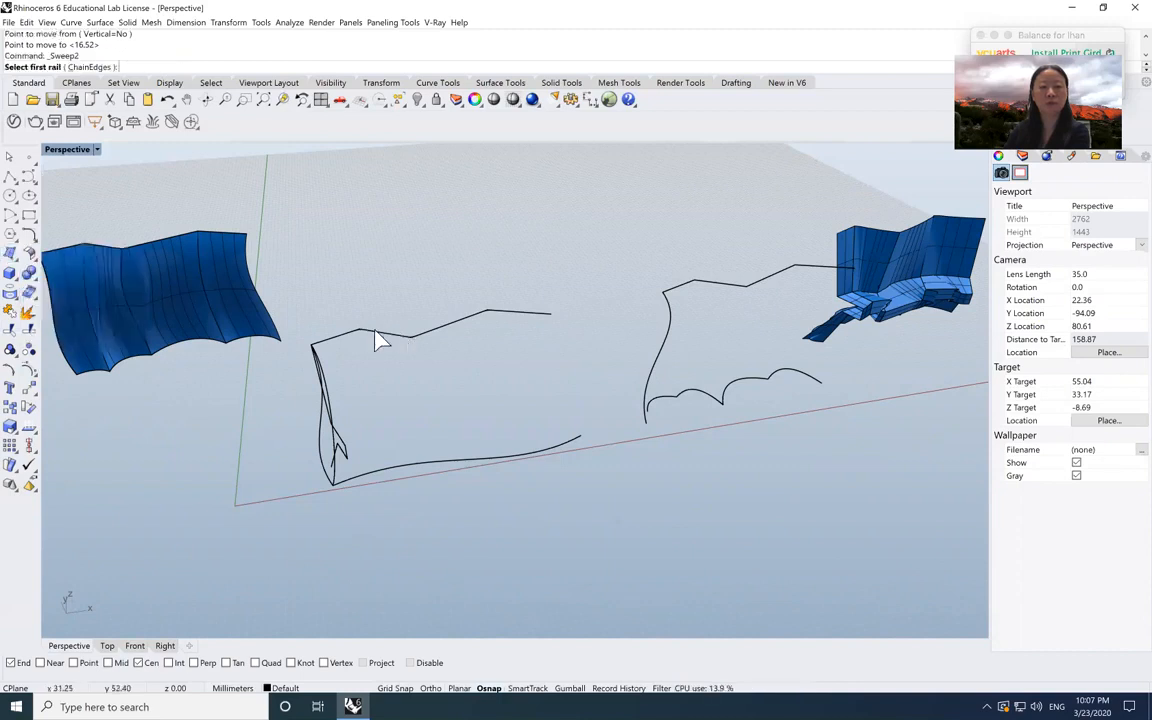
left_click(356, 337)
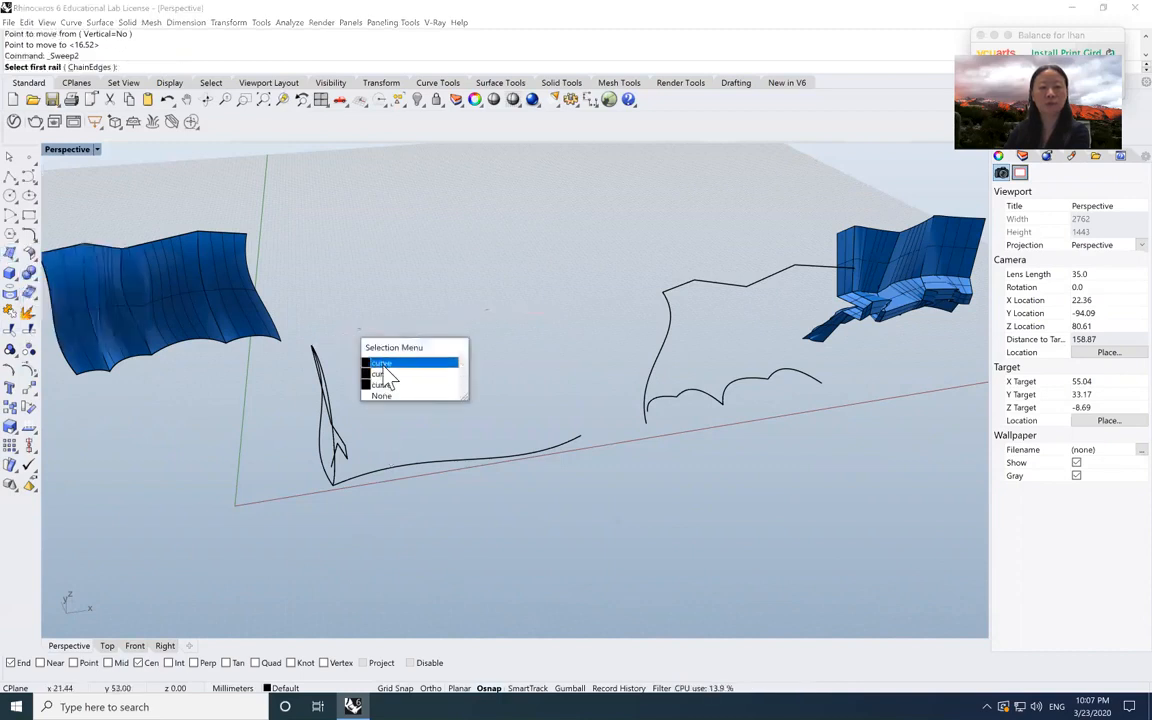
left_click(386, 370)
left_click(365, 472)
left_click(350, 455)
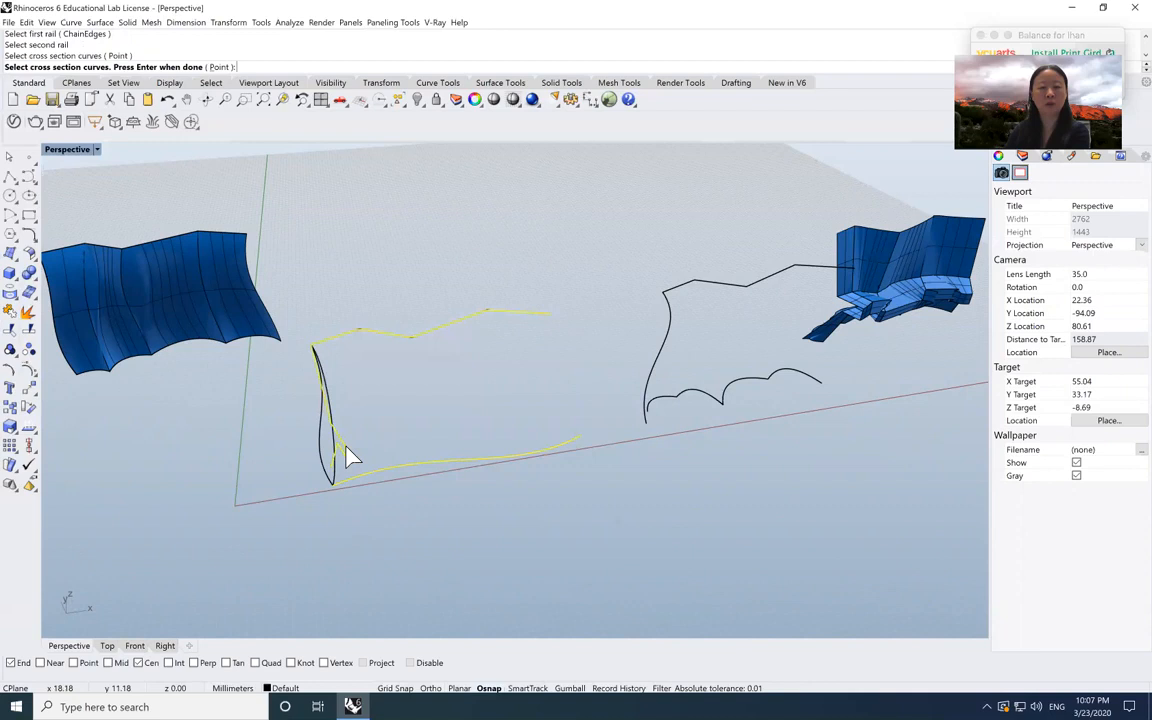
key("Return")
left_click(565, 480)
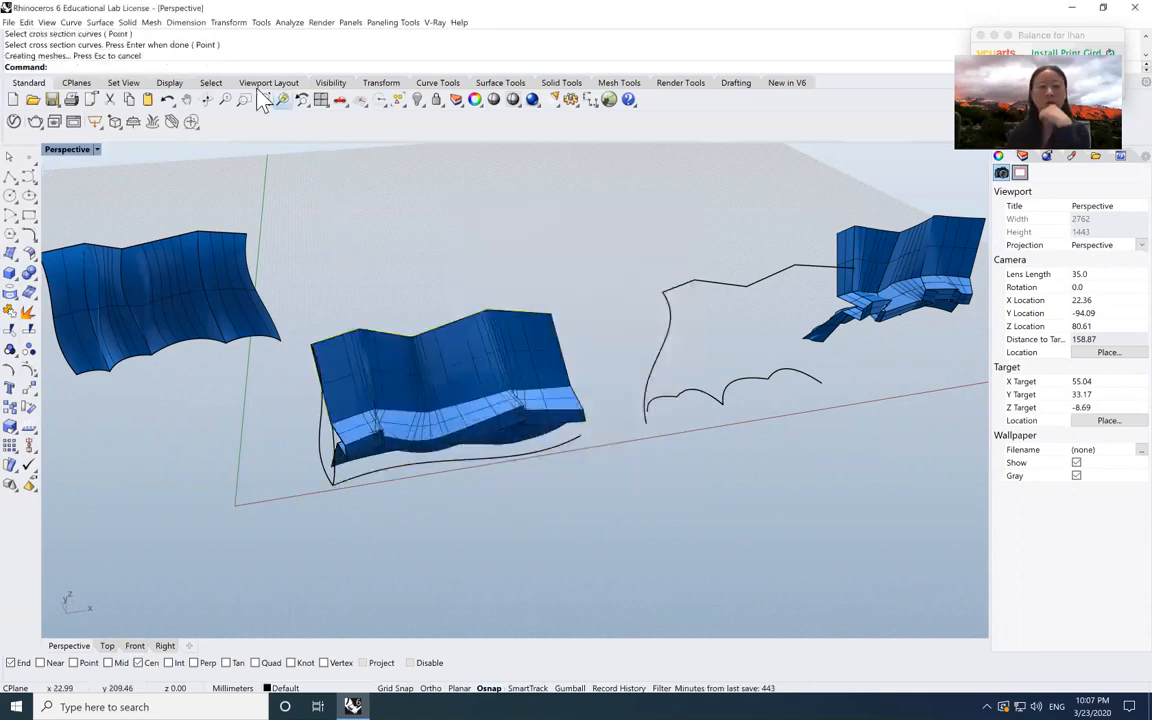
- Examine the notched swept wall from low and high angles, looking closely at its projecting ledge and folded corners
left_click(206, 99)
left_click_drag(404, 406, 421, 423)
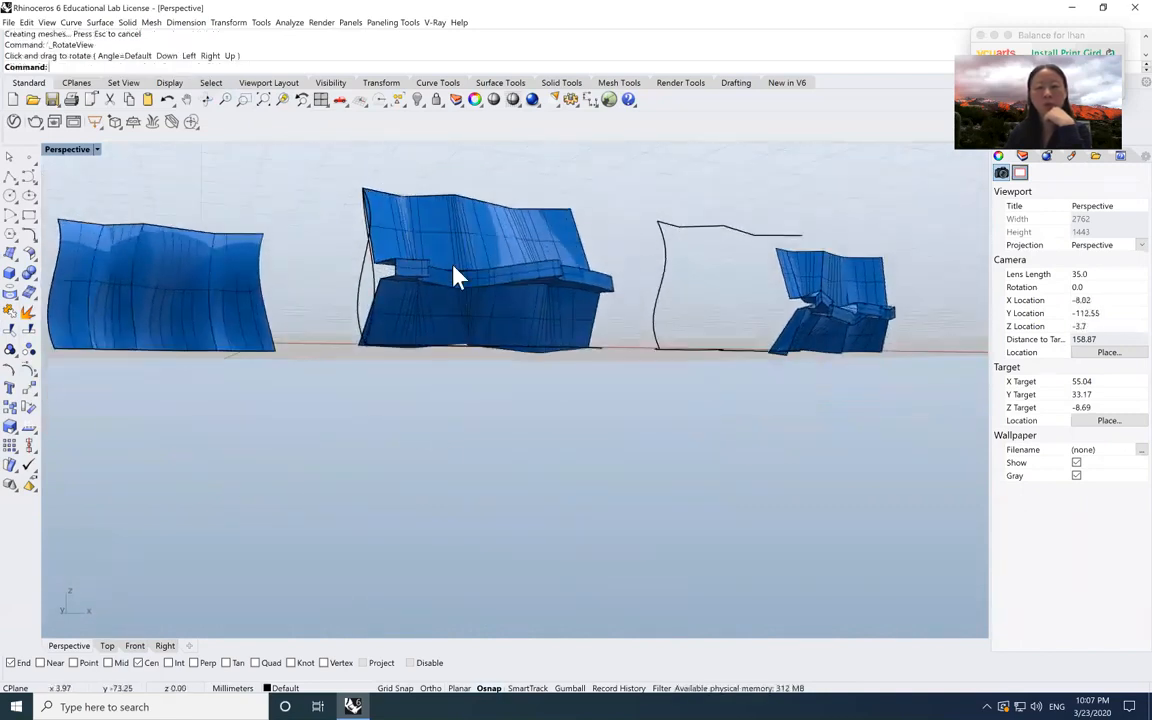
left_click(204, 100)
left_click_drag(465, 226, 340, 410)
scroll(340, 410, "down", 4)
middle_click(347, 415)
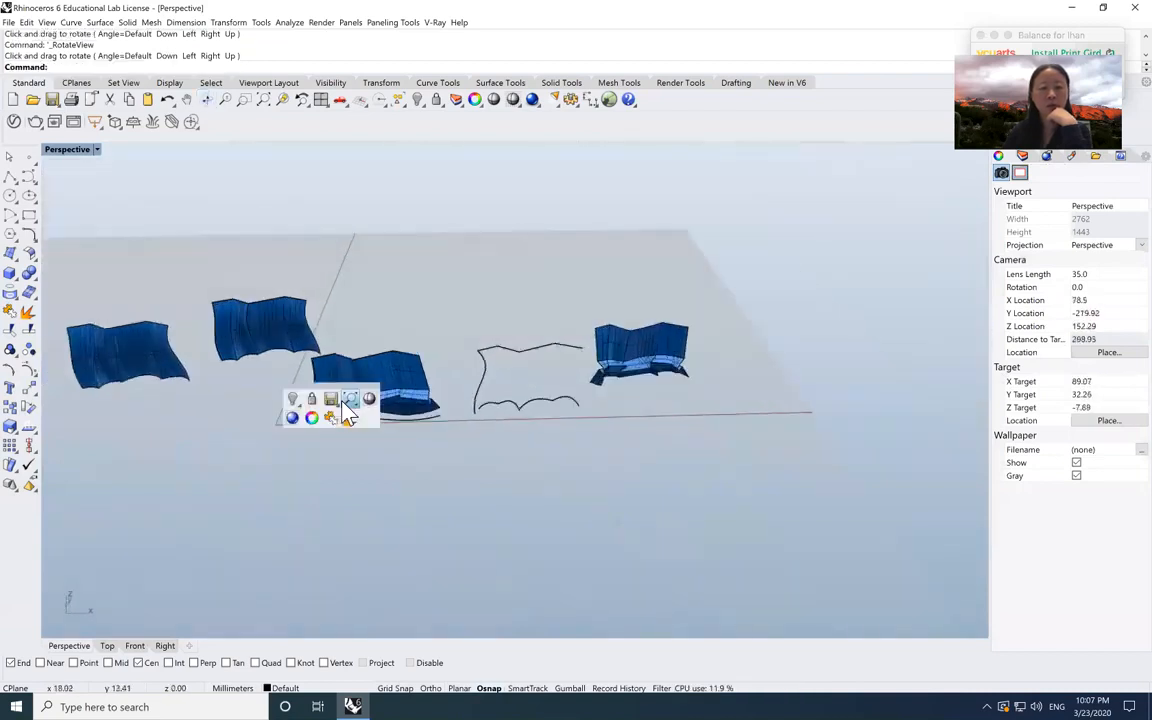
scroll(355, 406, "up", 10)
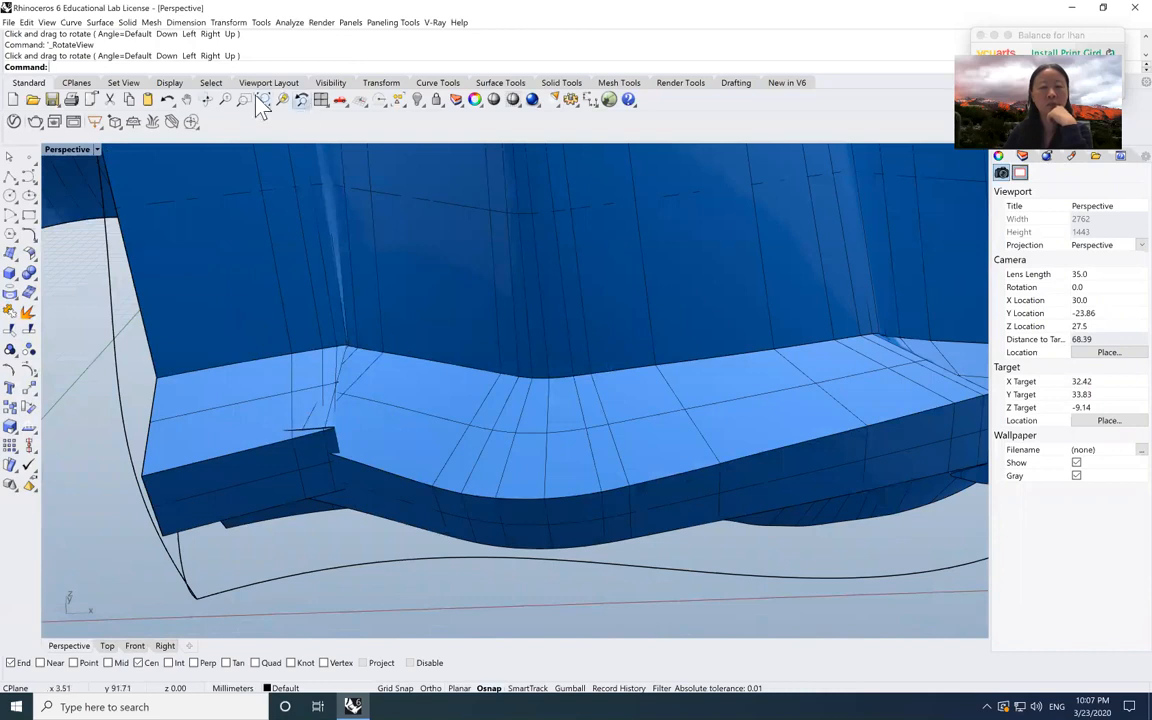
left_click(205, 100)
mouse_move(453, 314)
left_mouse_down()
mouse_move(411, 342)
mouse_move(441, 344)
mouse_move(396, 337)
mouse_move(463, 337)
mouse_move(446, 328)
left_mouse_up()
mouse_move(441, 344)
left_mouse_down()
mouse_move(452, 347)
mouse_move(436, 347)
left_mouse_up()
- Delete the notched swept wall from between the zigzag upper curve and the wavy ground curve
left_click(501, 426)
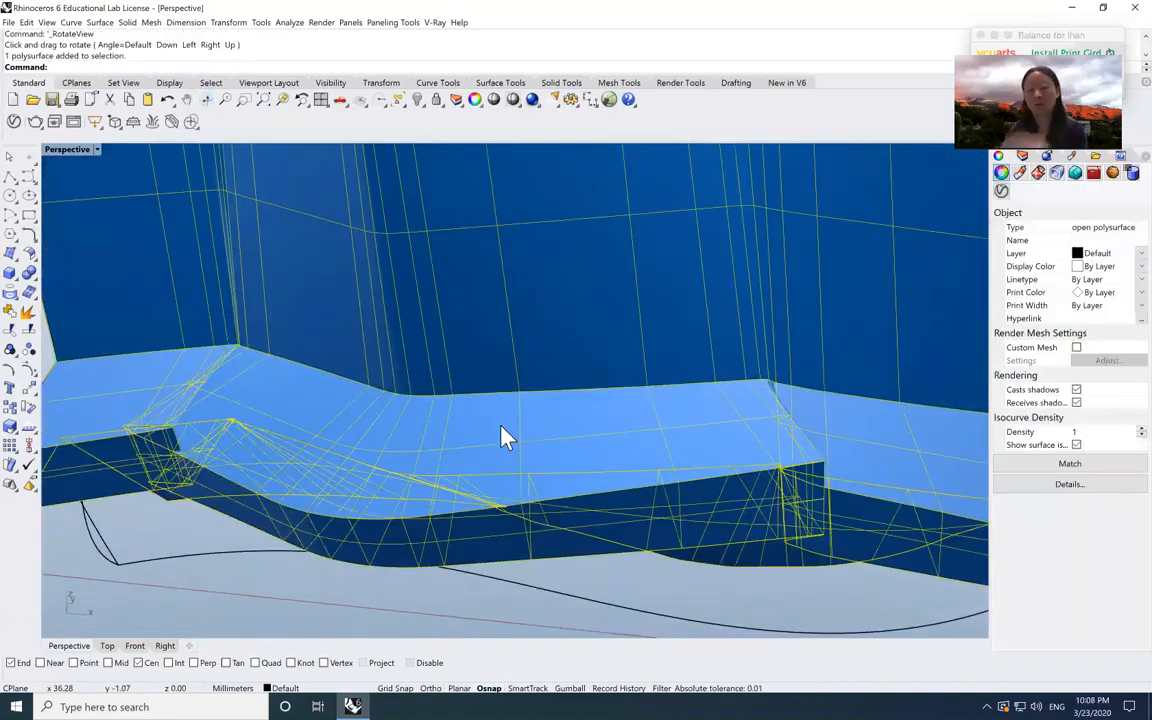
key("Delete")
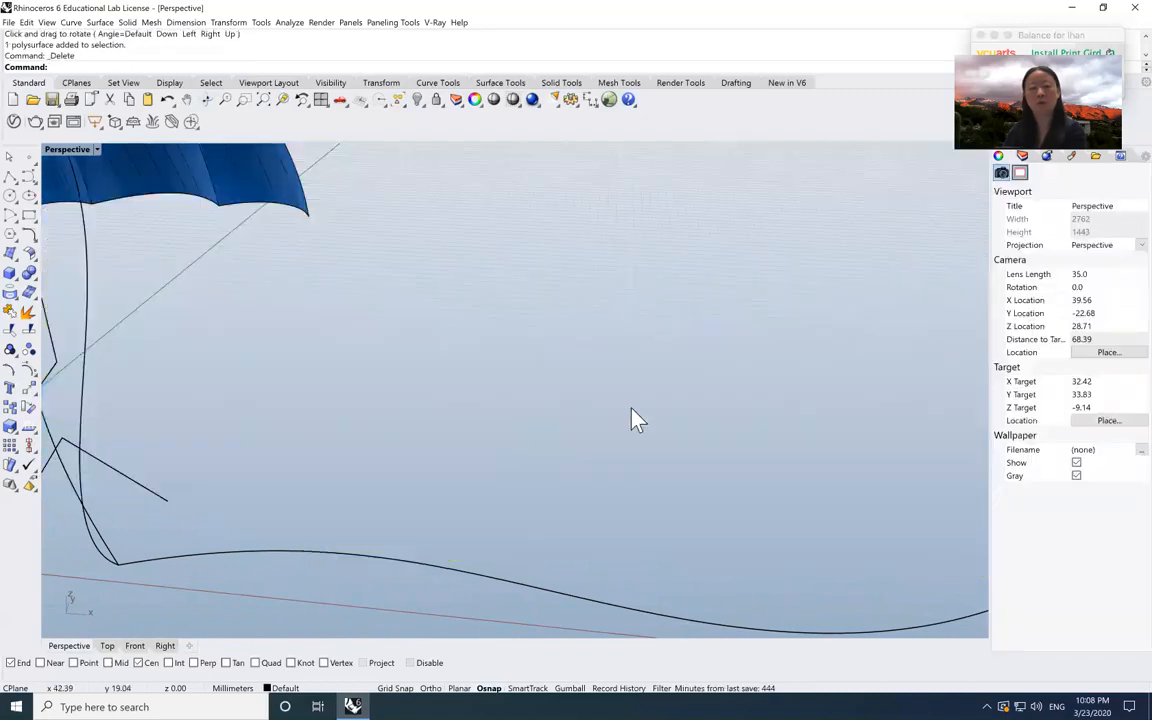
key("Home")
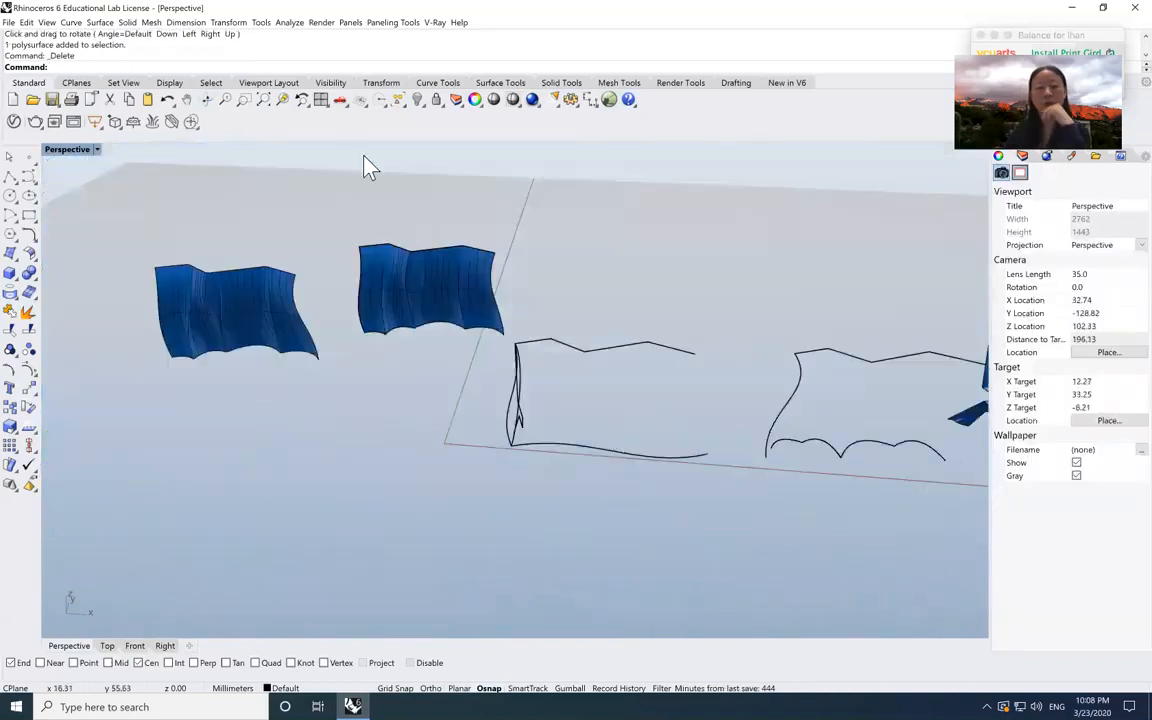
- Move the four vertical profile curves together away from the two rails, to the opposite side of the green axis
left_click(207, 99)
left_click_drag(514, 391, 596, 405)
left_click(636, 383)
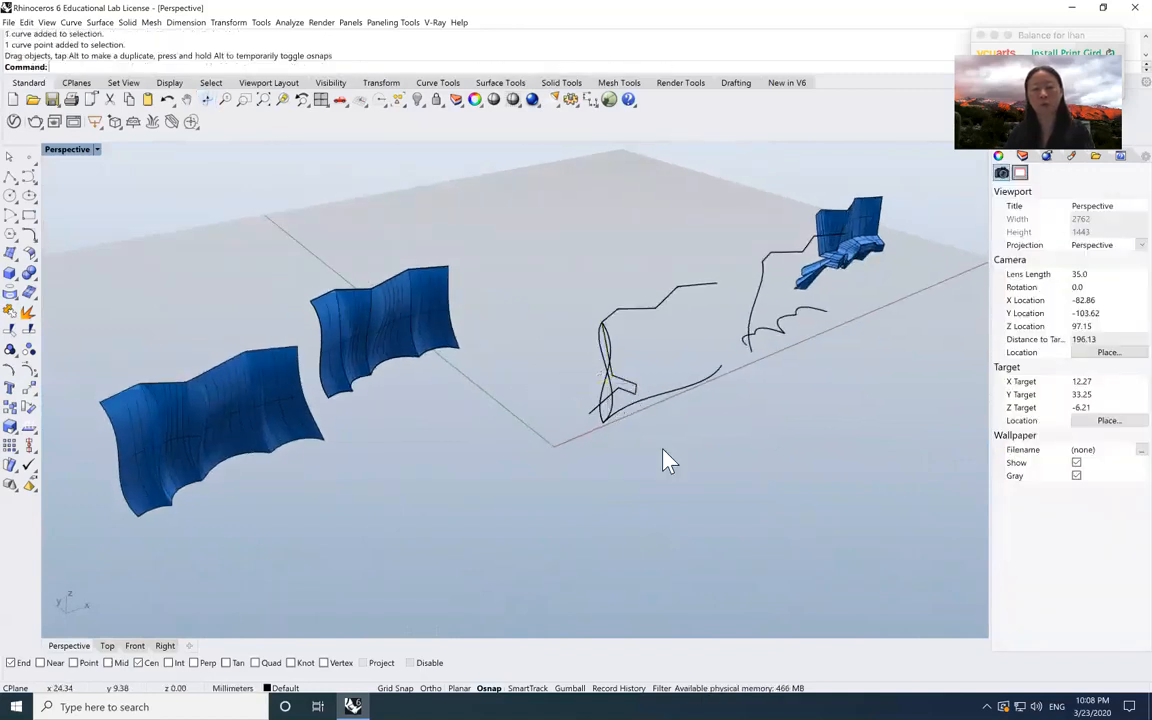
mouse_move(656, 374)
left_mouse_down()
mouse_move(596, 354)
mouse_move(612, 362)
mouse_move(546, 299)
left_mouse_up()
left_click(655, 374)
mouse_move(657, 371)
left_mouse_down()
mouse_move(573, 342)
mouse_move(580, 354)
mouse_move(490, 413)
left_mouse_up()
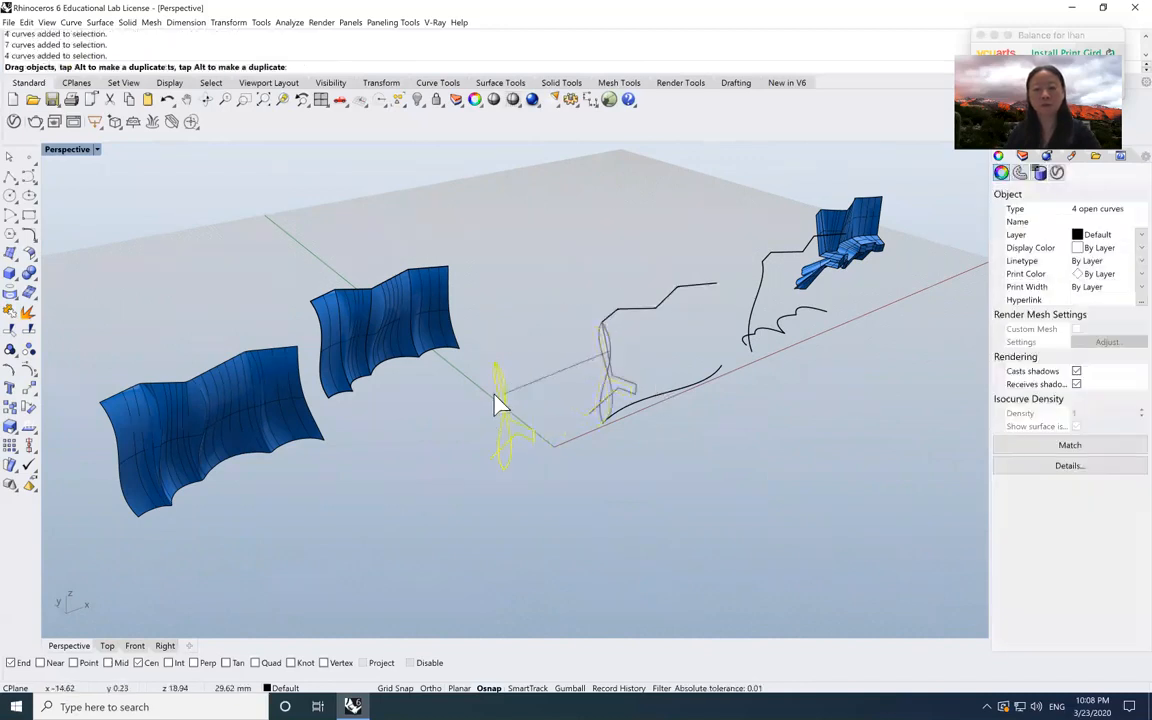
- Delete the wavy ground curve that served as the lower rail
left_click(655, 393)
left_click(655, 392)
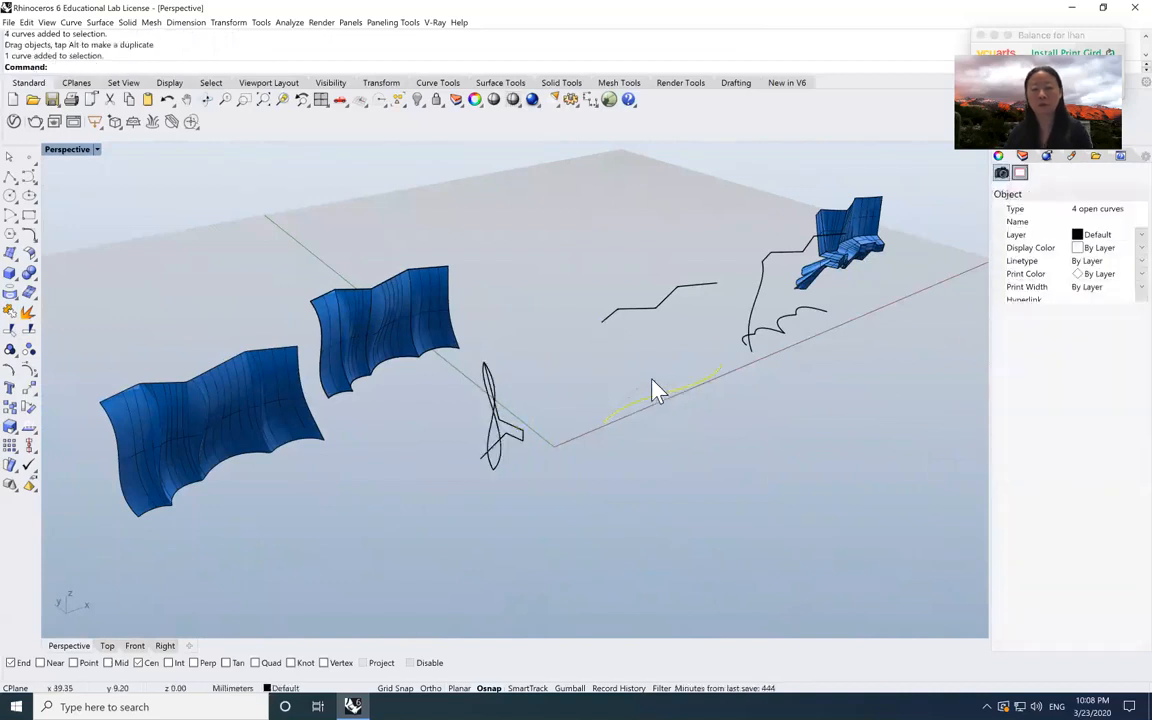
key("Delete")
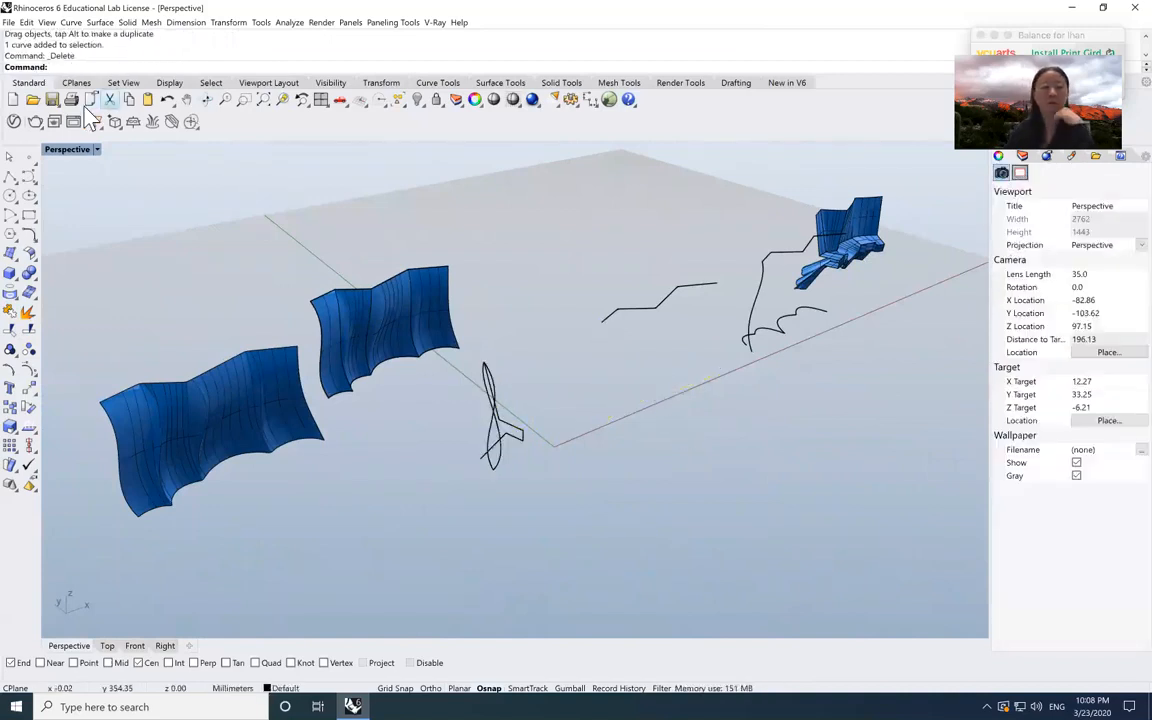
- Show all four viewports, set the Top view's display mode to M_blue1, and center it around the zigzag curve
double_click(80, 155)
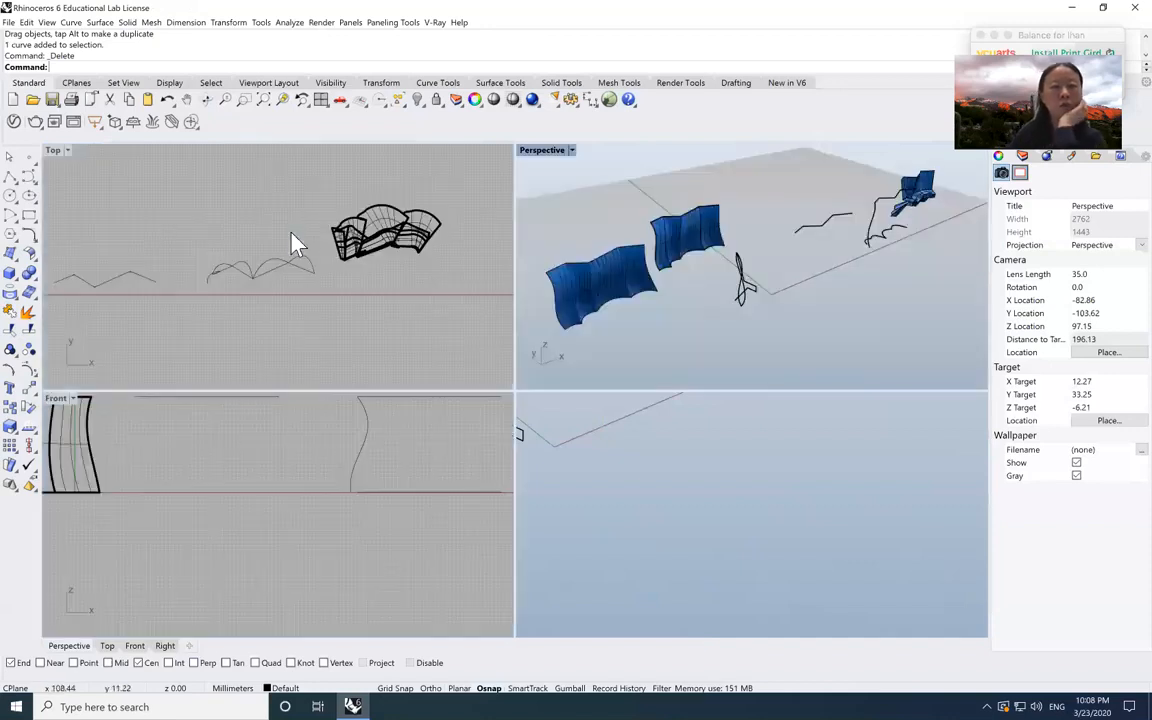
left_click(835, 233)
left_click(103, 303)
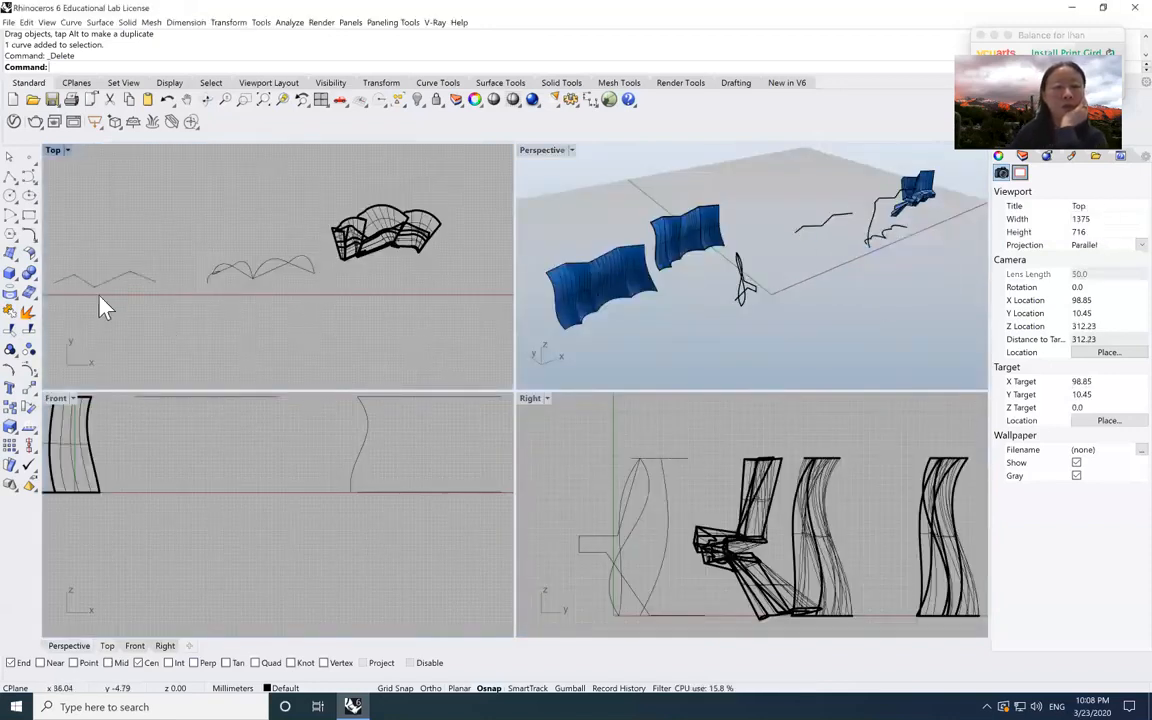
scroll(76, 286, "up", 2)
left_click(54, 150)
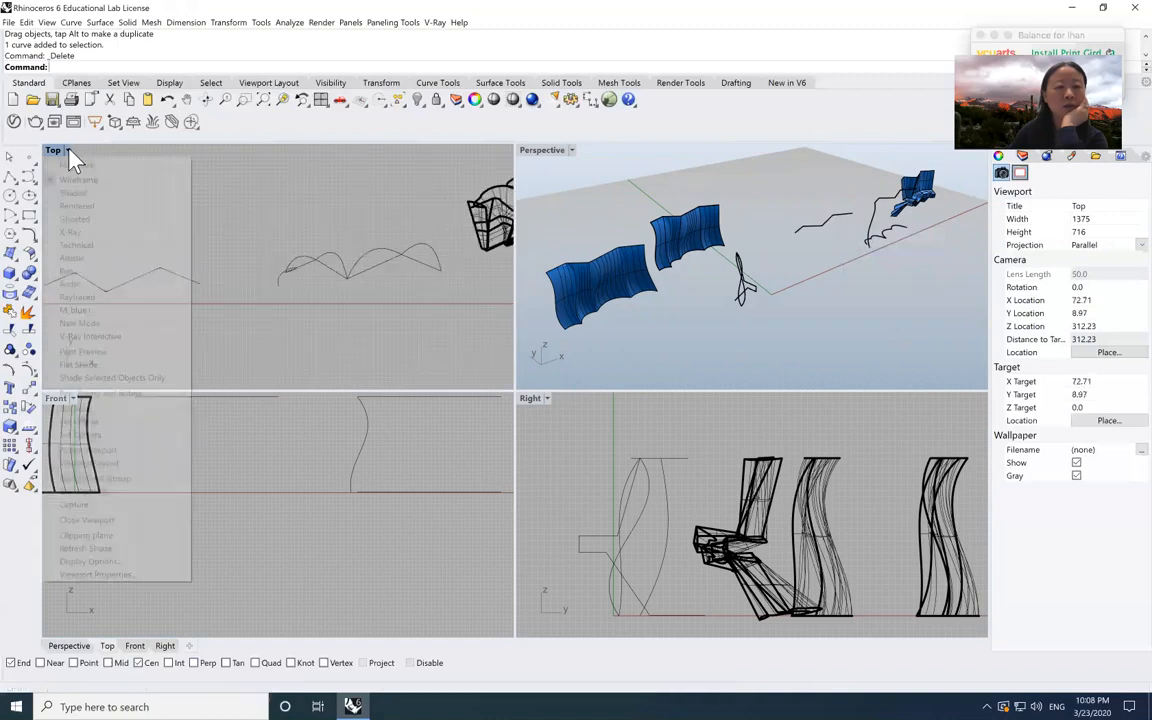
left_click(78, 310)
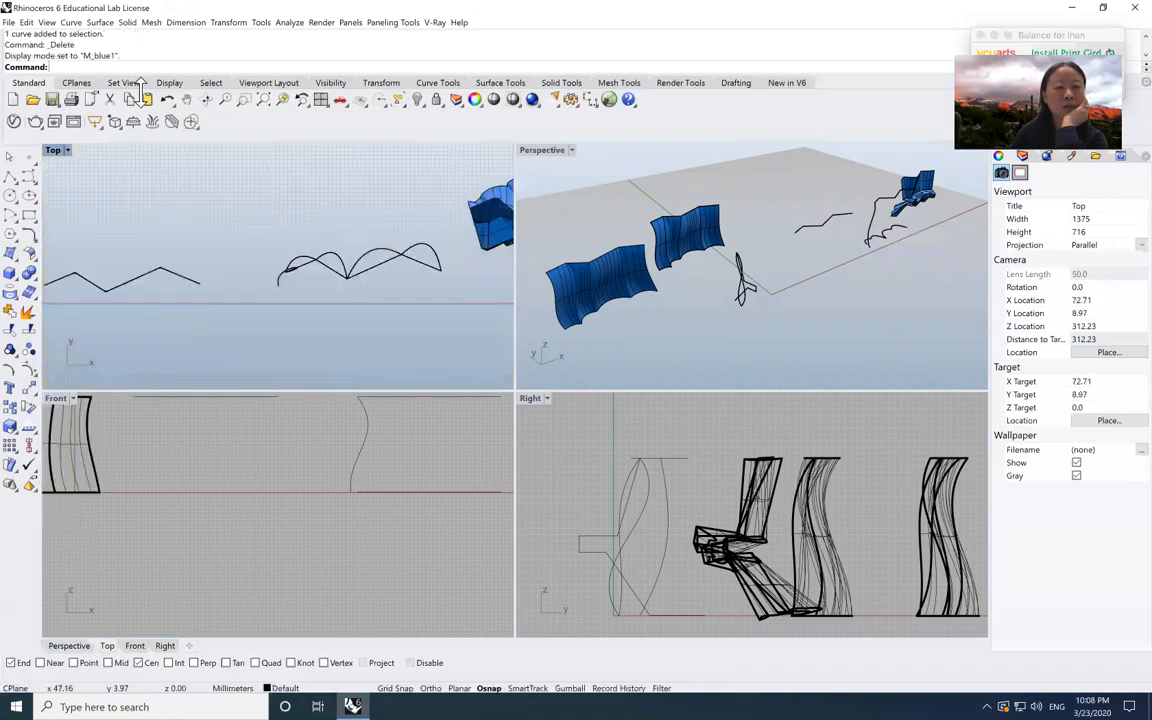
left_click(188, 99)
left_click_drag(276, 251, 386, 252)
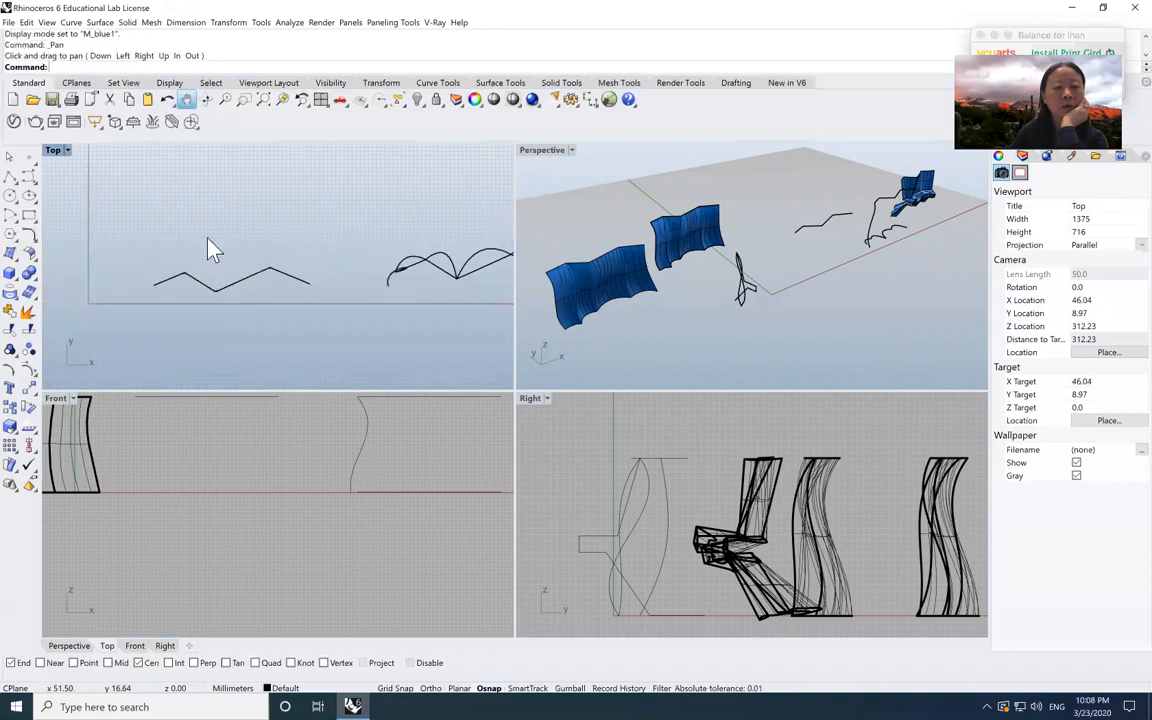
left_click(12, 183)
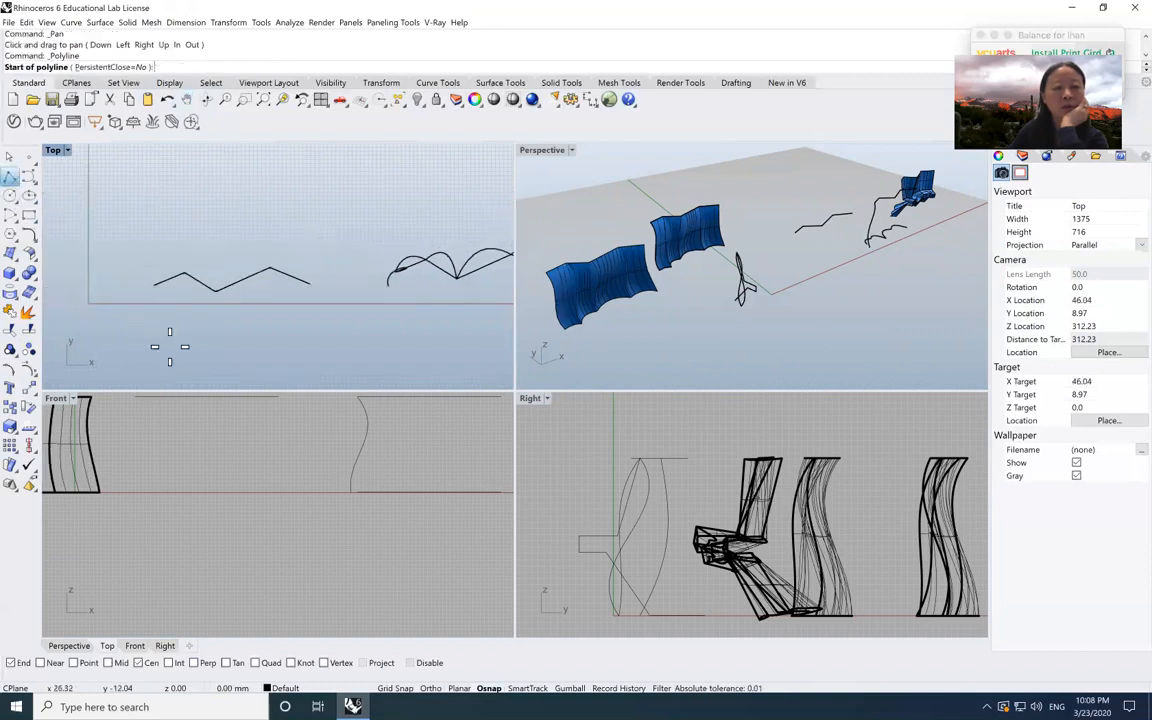
scroll(179, 271, "up", 2)
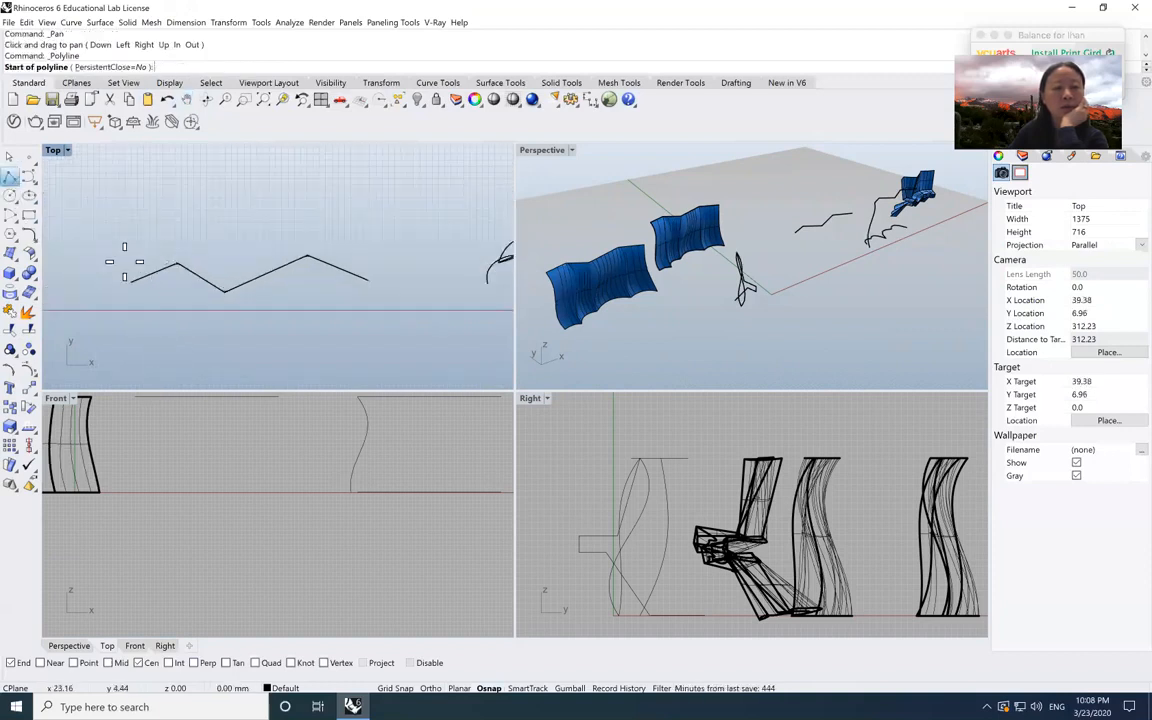
left_click(135, 266)
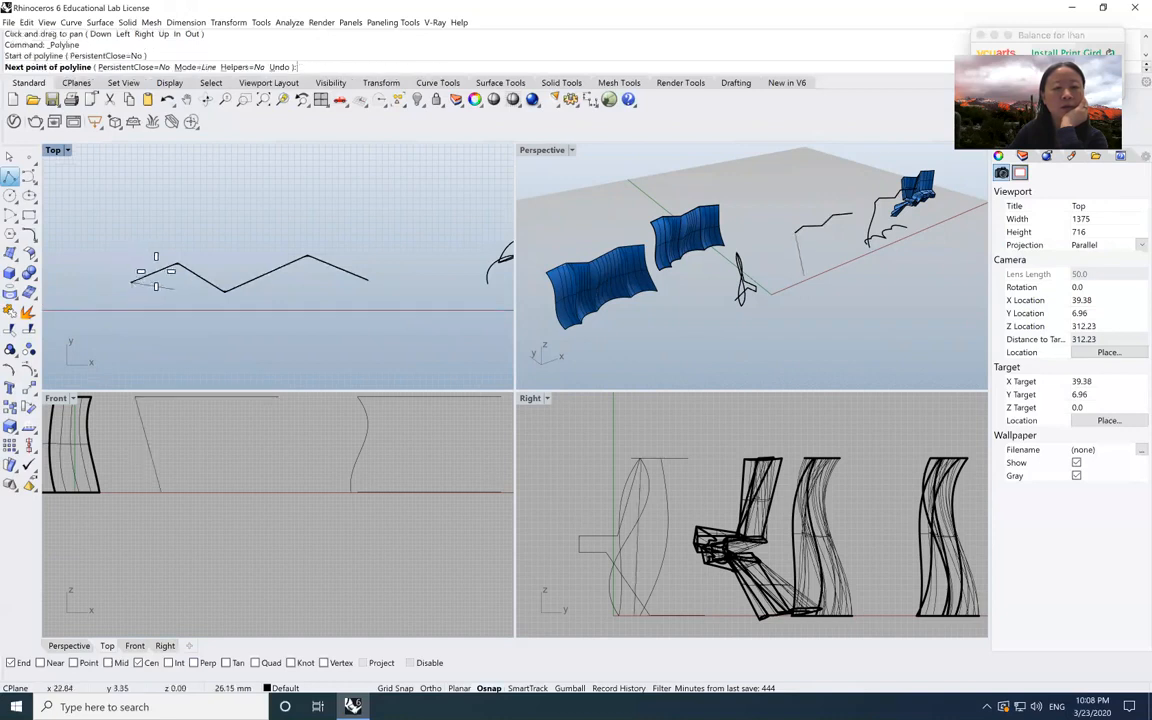
left_click(166, 266)
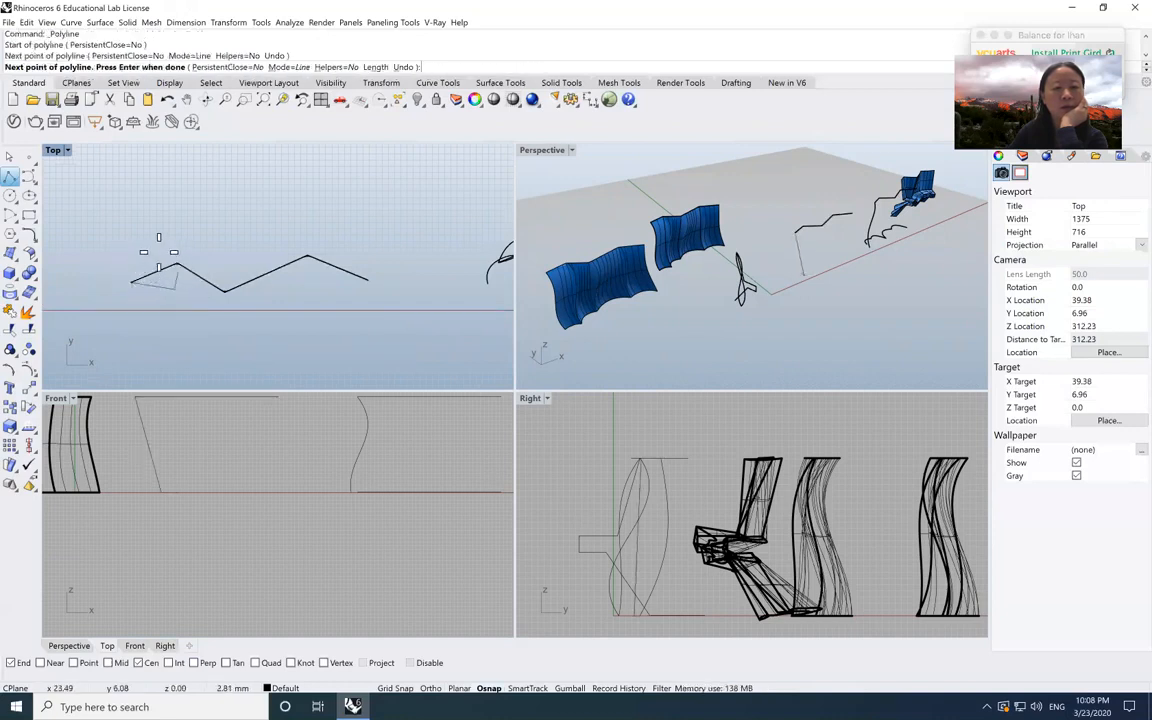
key("Escape")
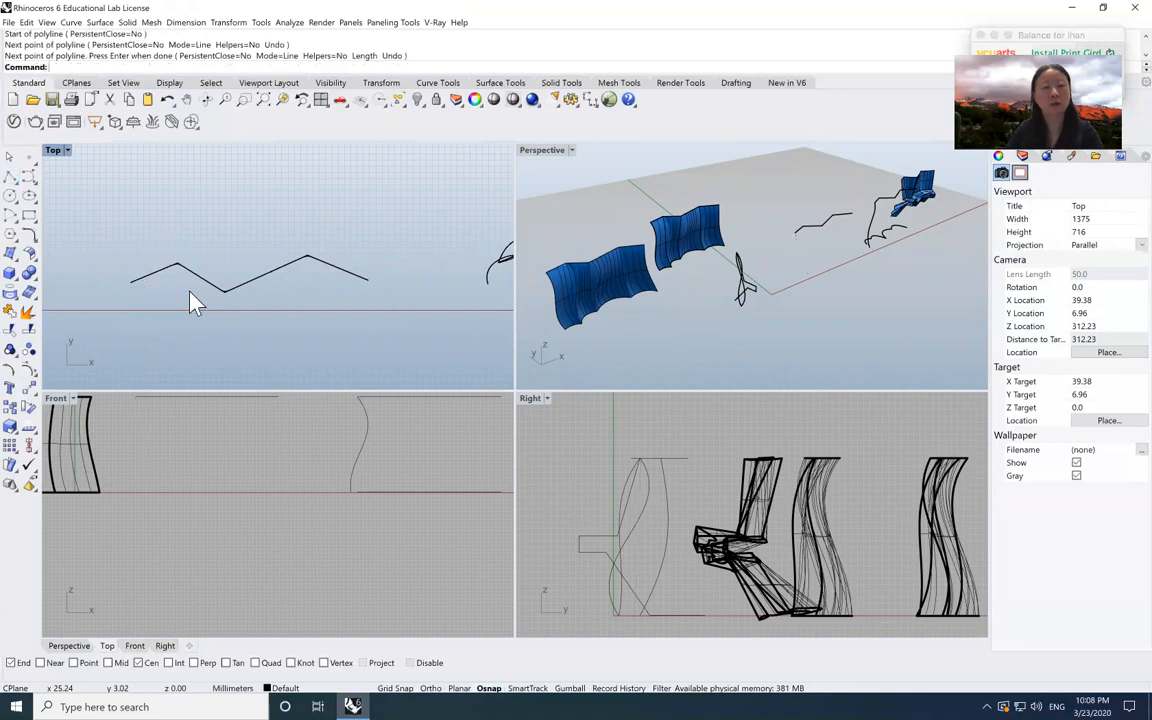
- Draw a zigzag ground polyline in the top view, following the span of the upper zigzag curve with its bends offset
left_click(11, 179)
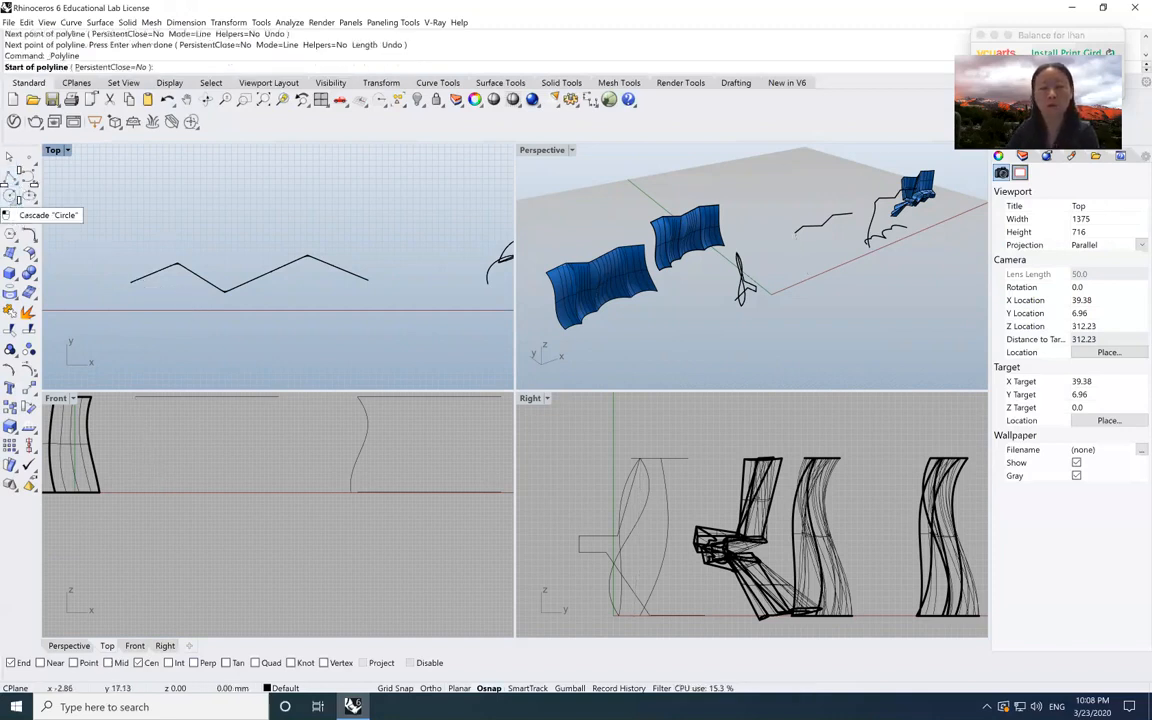
left_click(131, 280)
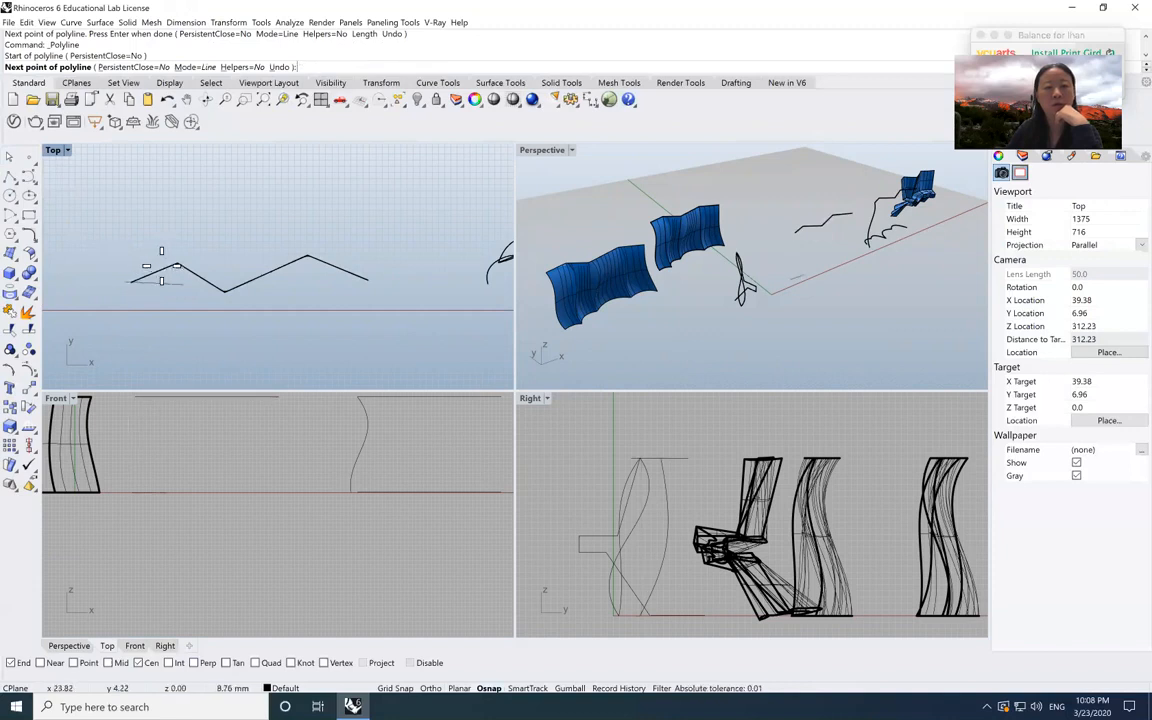
left_click(161, 263)
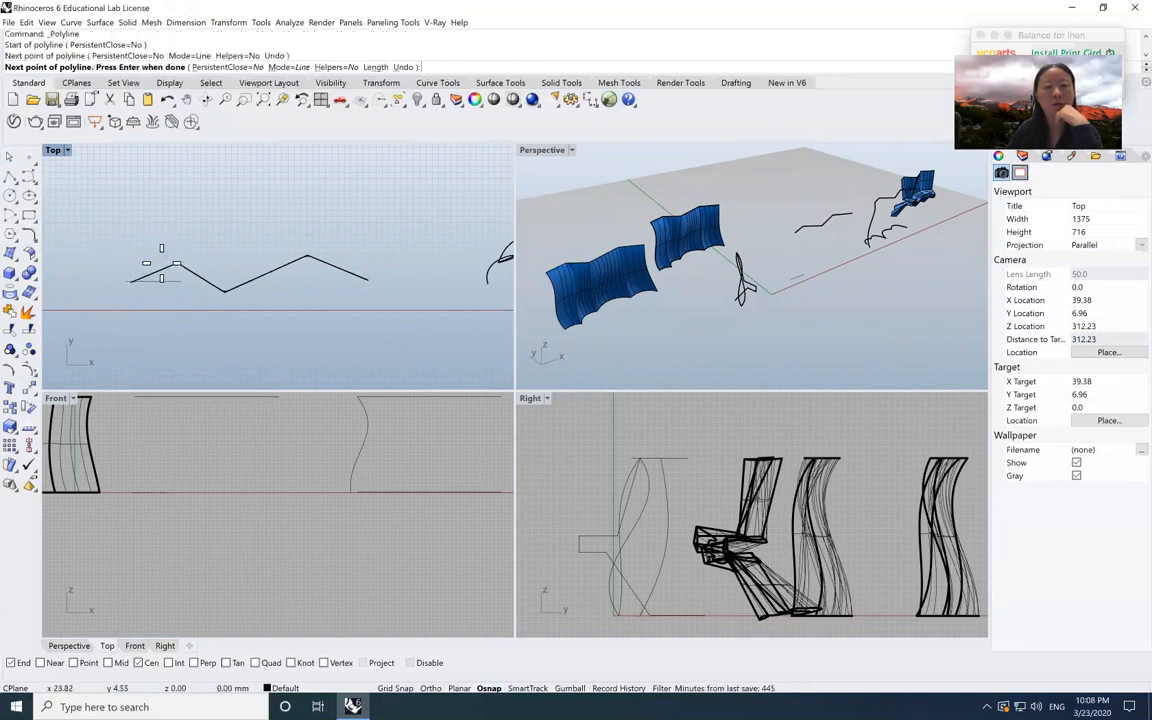
left_click(209, 244)
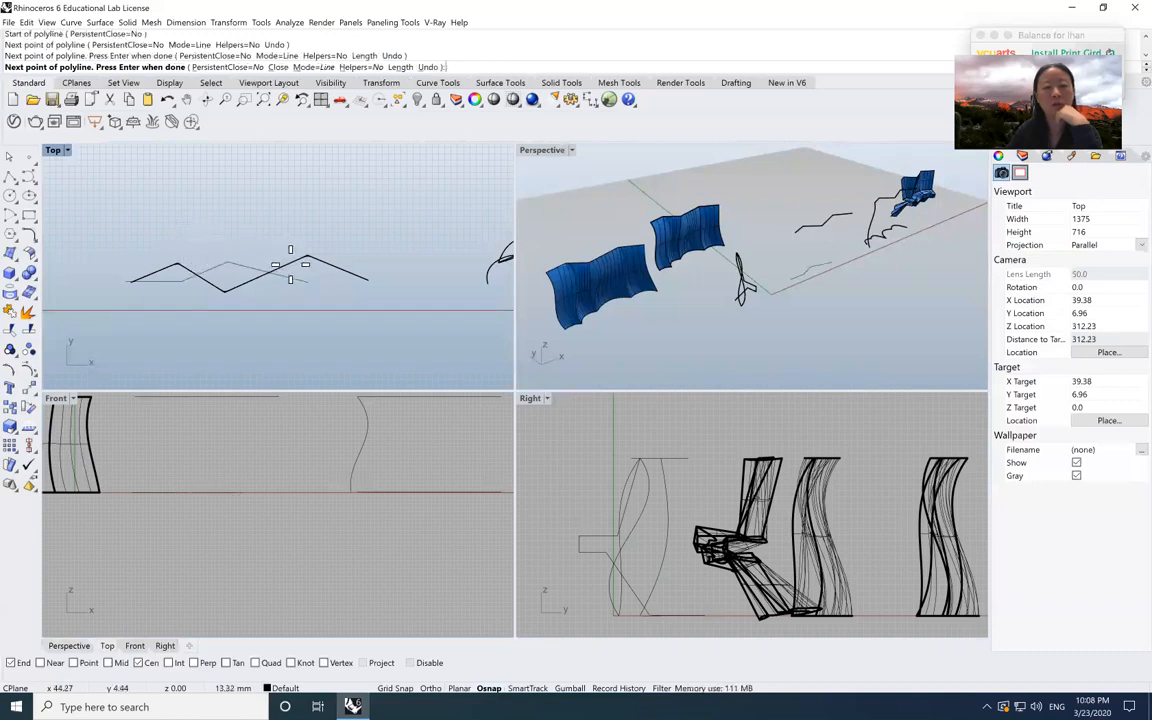
left_click(293, 268)
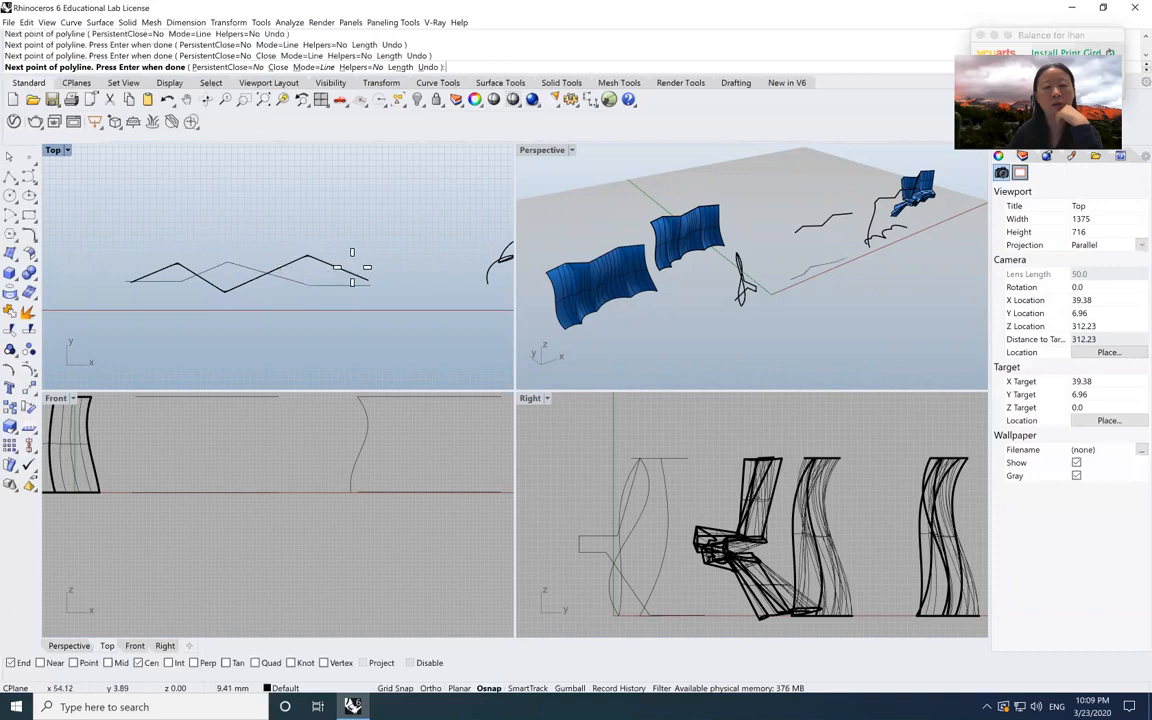
left_click(356, 277)
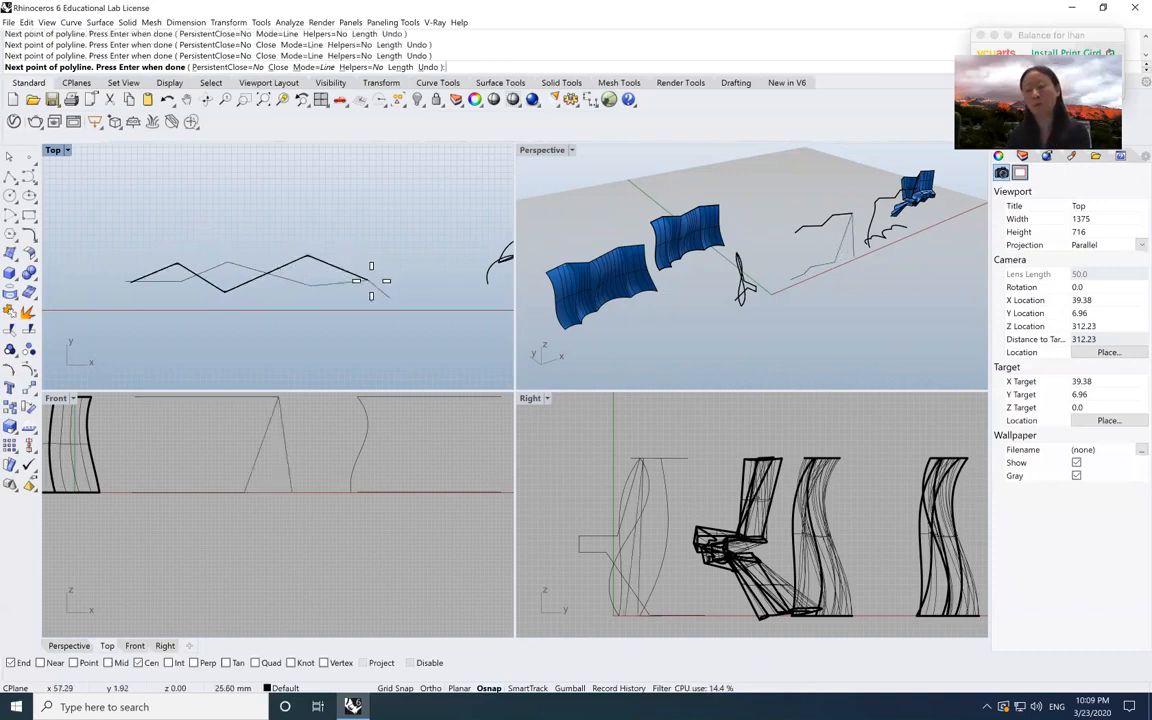
key("Return")
- Delete the new polyline whose last segment rises from the ground to the upper zigzag curve
left_click(284, 262)
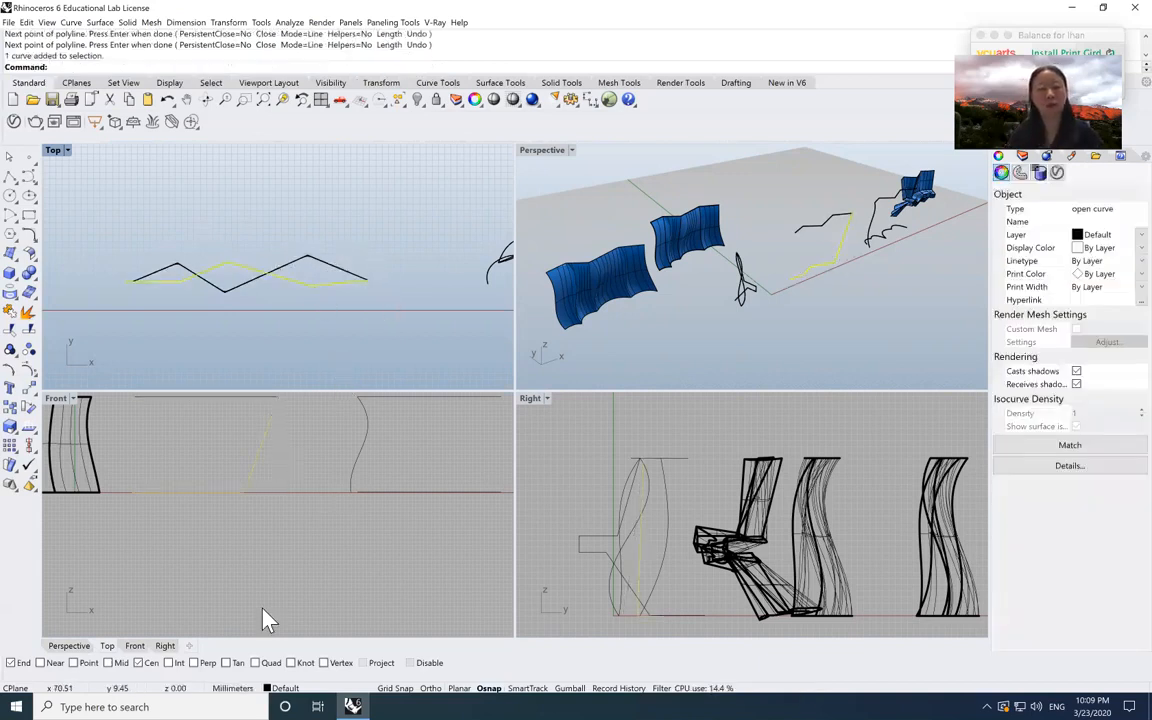
scroll(301, 545, "down", 2)
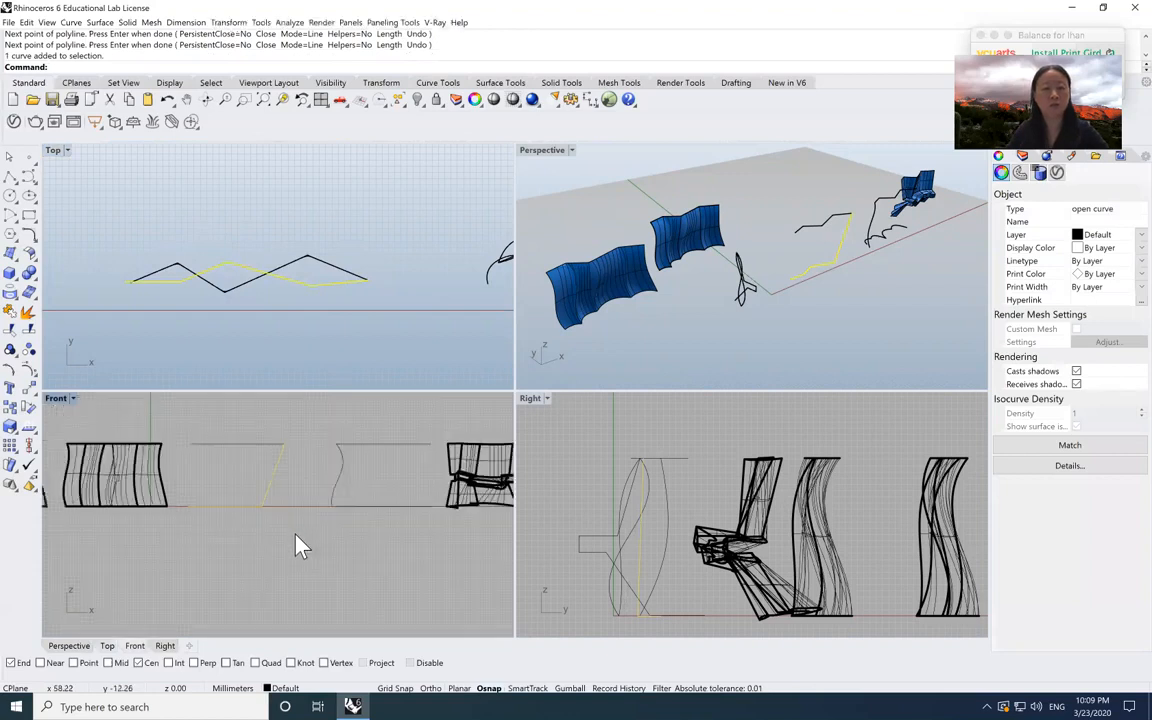
left_click(274, 532)
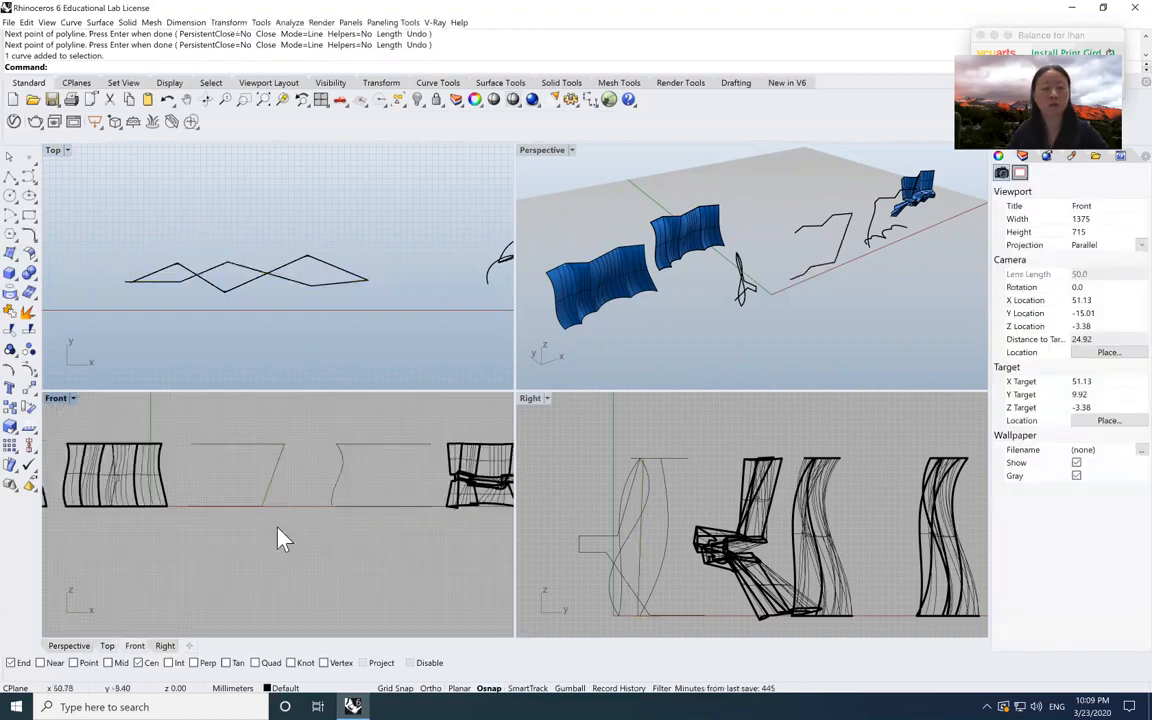
left_click(247, 492)
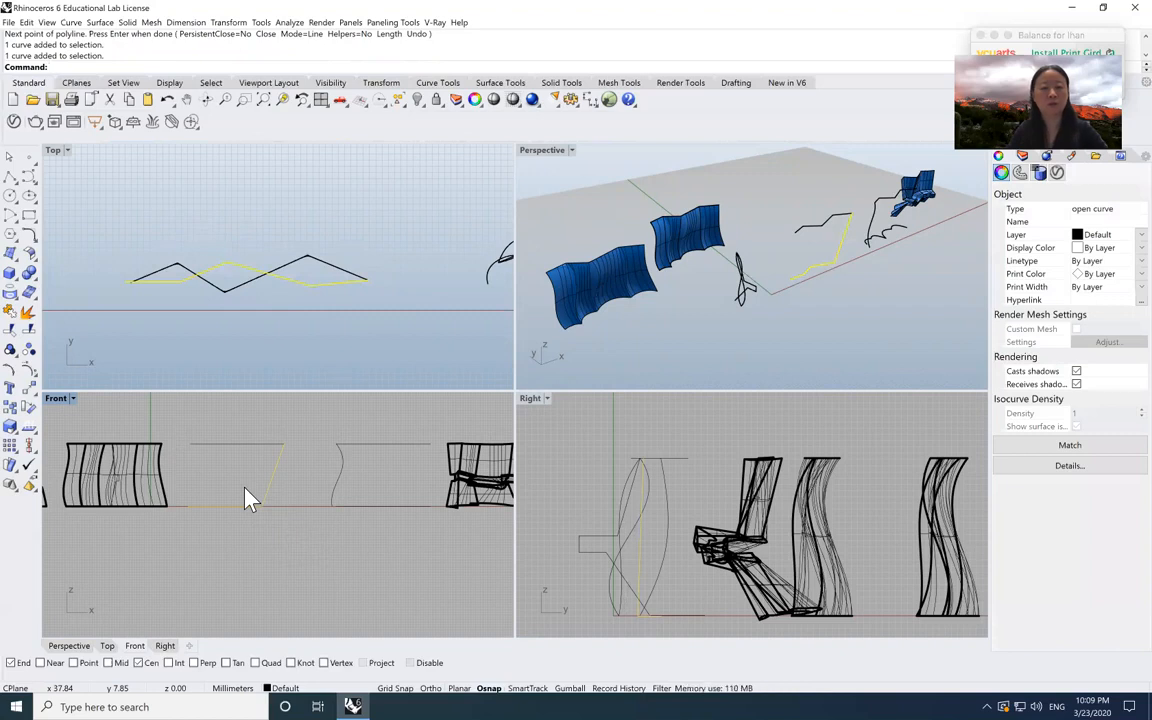
key("Delete")
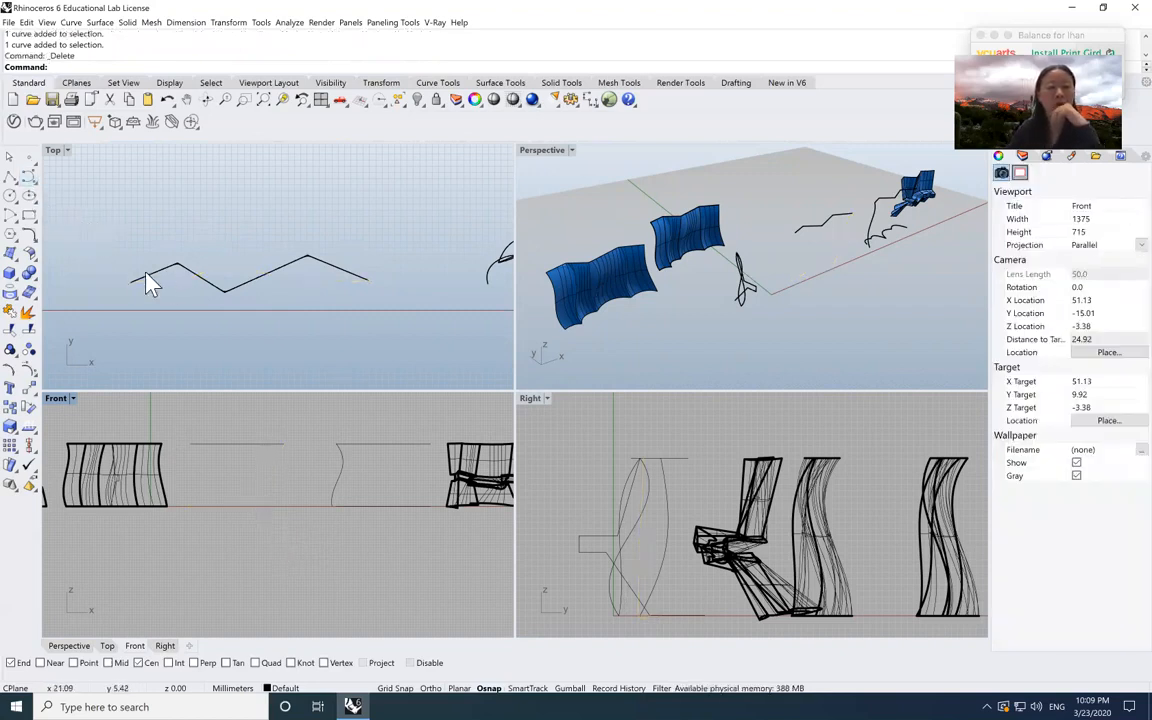
- Select one of the nearly overlapping zigzag curves near its first peak in the top view and delete it
left_click(147, 275)
left_click(157, 313)
scroll(177, 266, "up", 5)
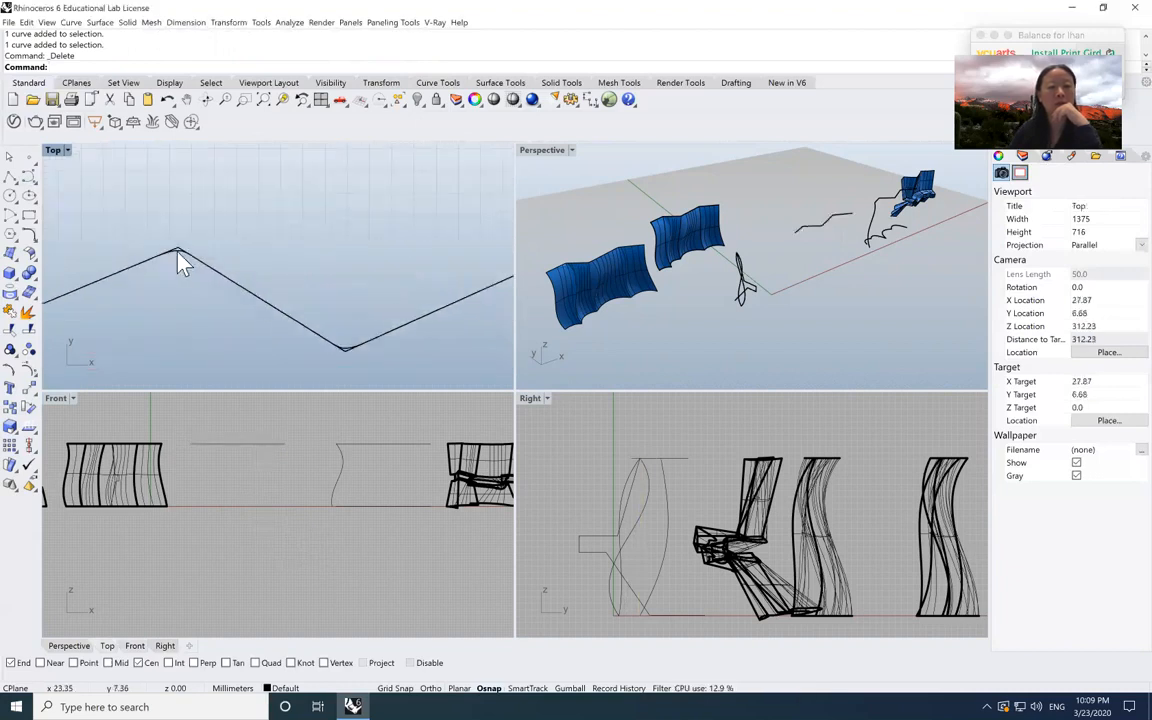
left_click(179, 255)
scroll(183, 280, "down", 4)
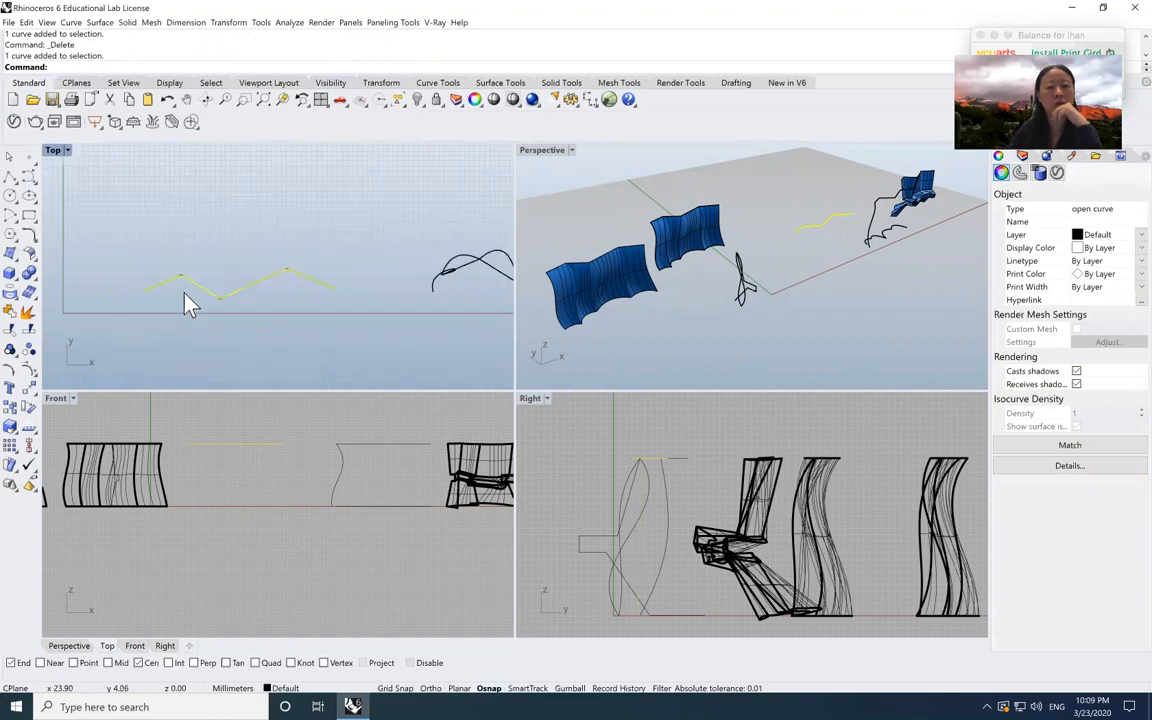
left_click(208, 292)
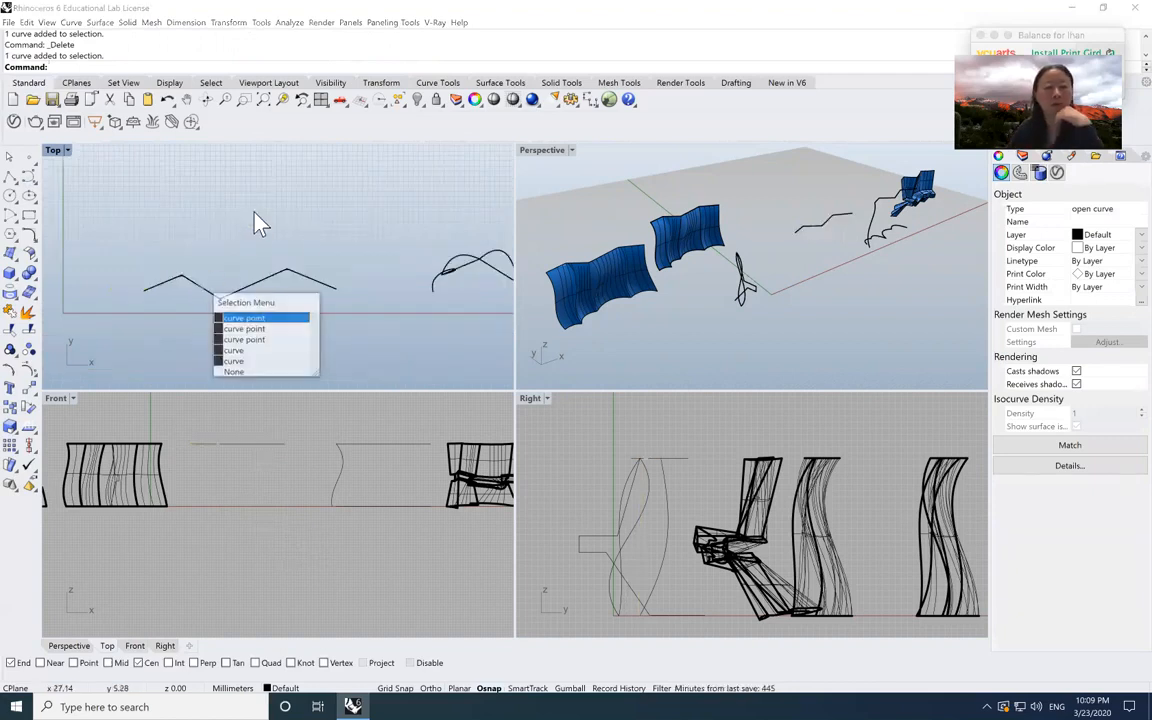
left_click(177, 358)
scroll(177, 287, "up", 8)
scroll(176, 282, "up", 2)
left_click(200, 258)
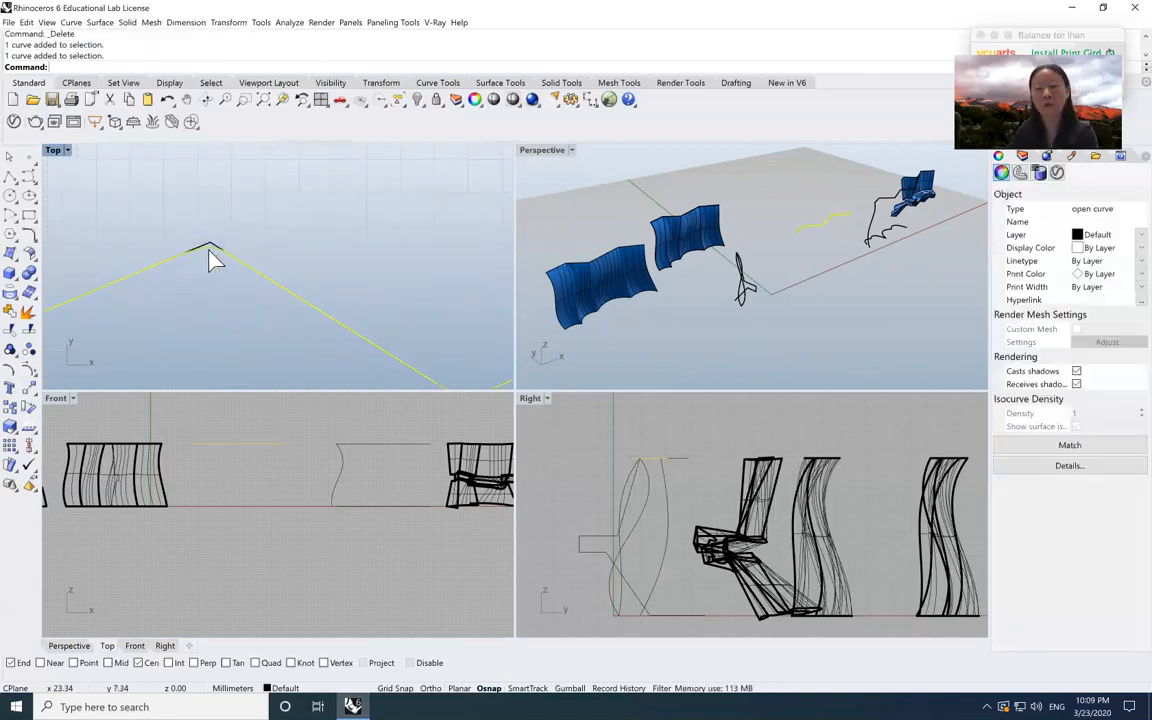
key("Delete")
scroll(209, 257, "down", 2)
scroll(207, 258, "down", 3)
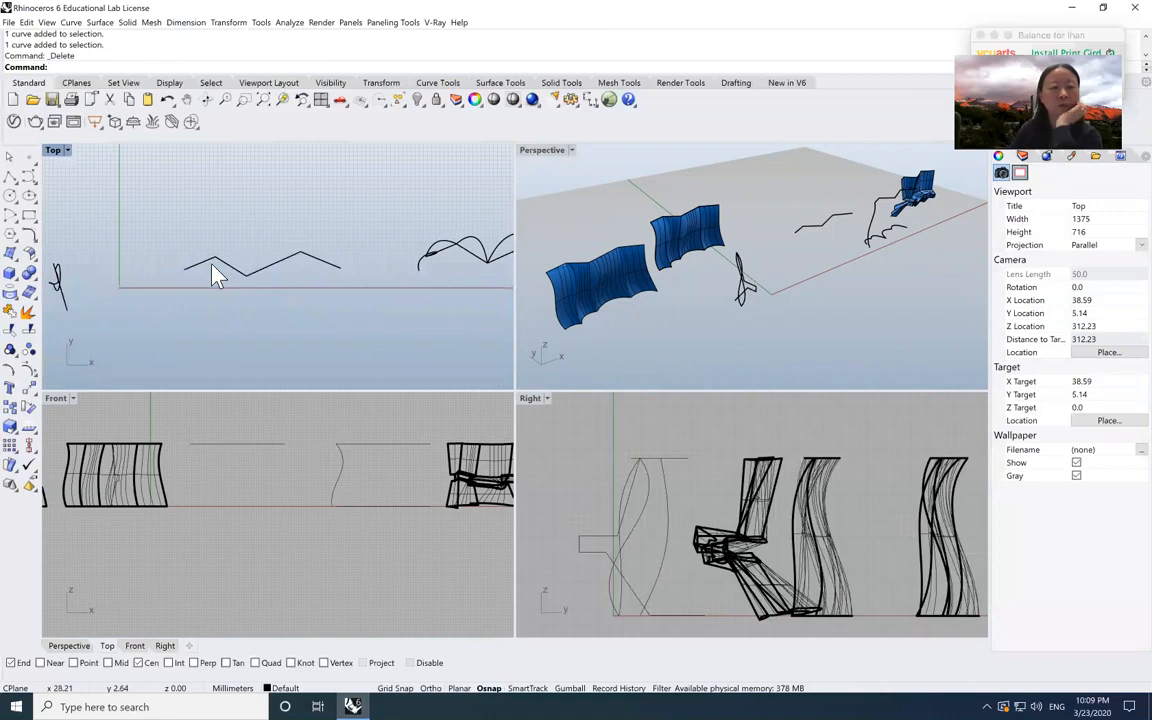
left_click(27, 187)
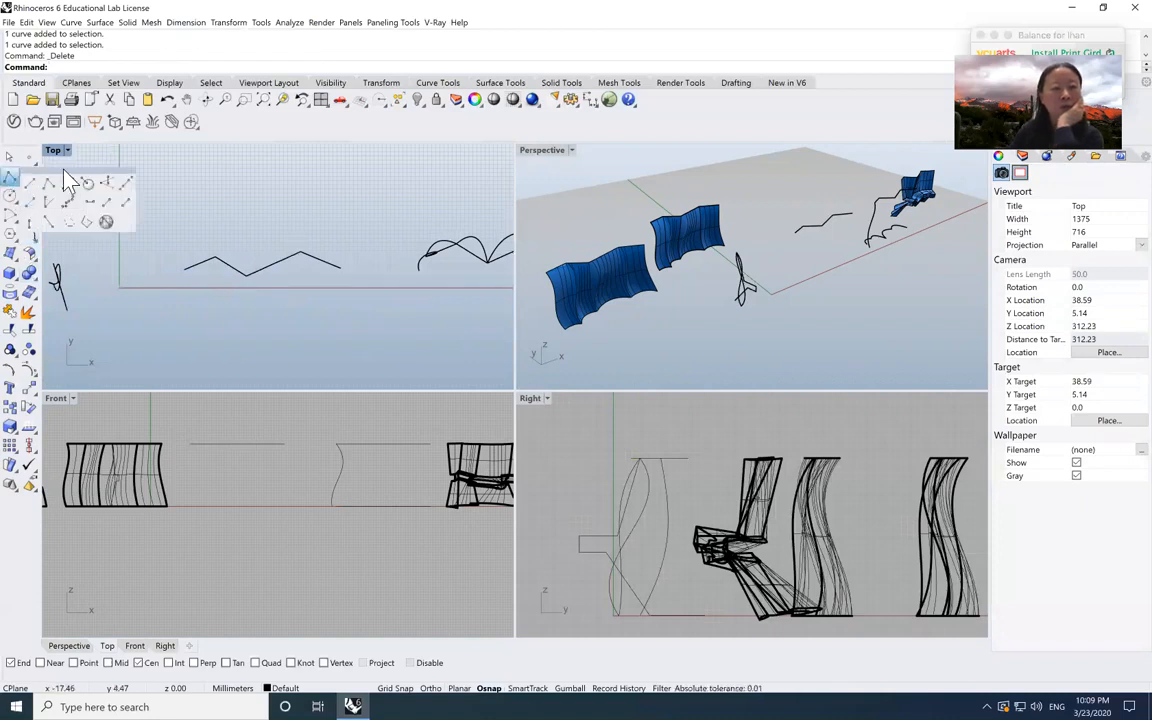
left_click(33, 184)
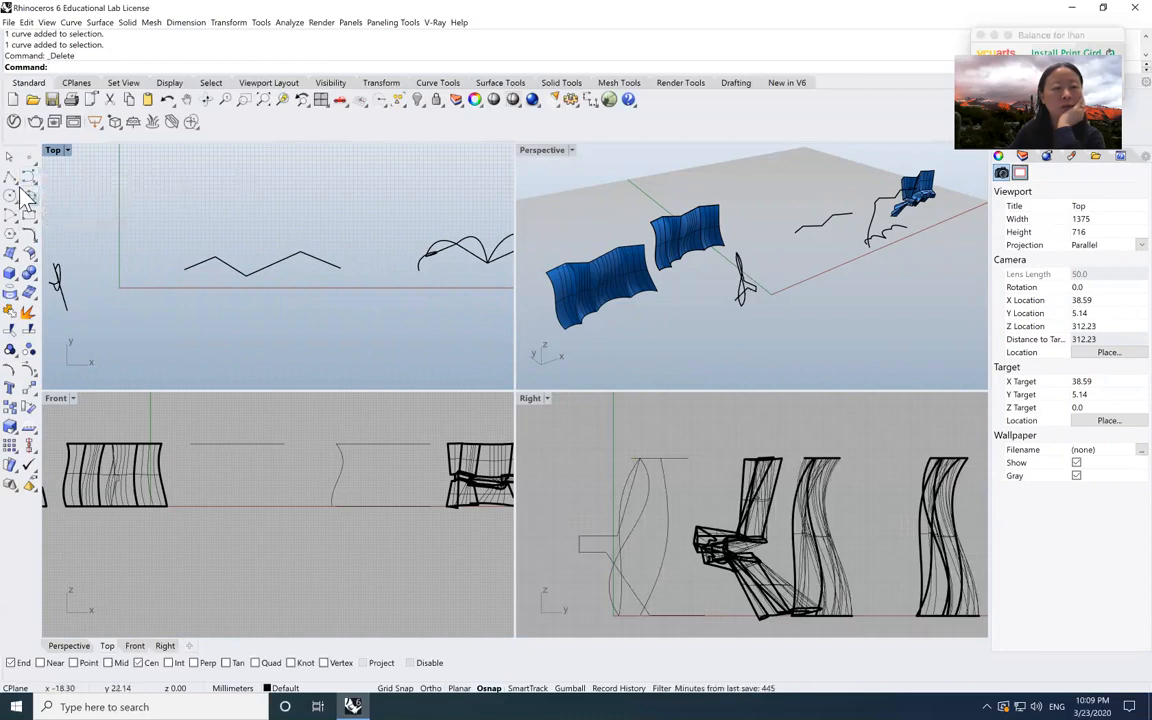
left_click(17, 183)
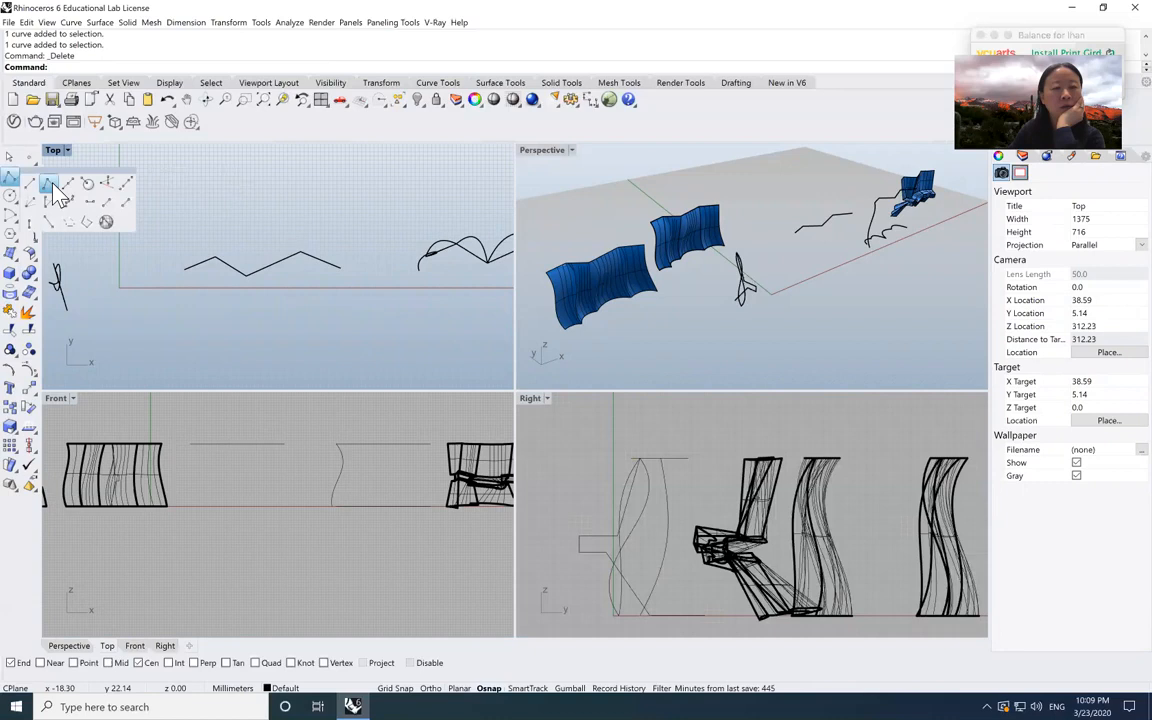
left_click(54, 184)
left_click(185, 266)
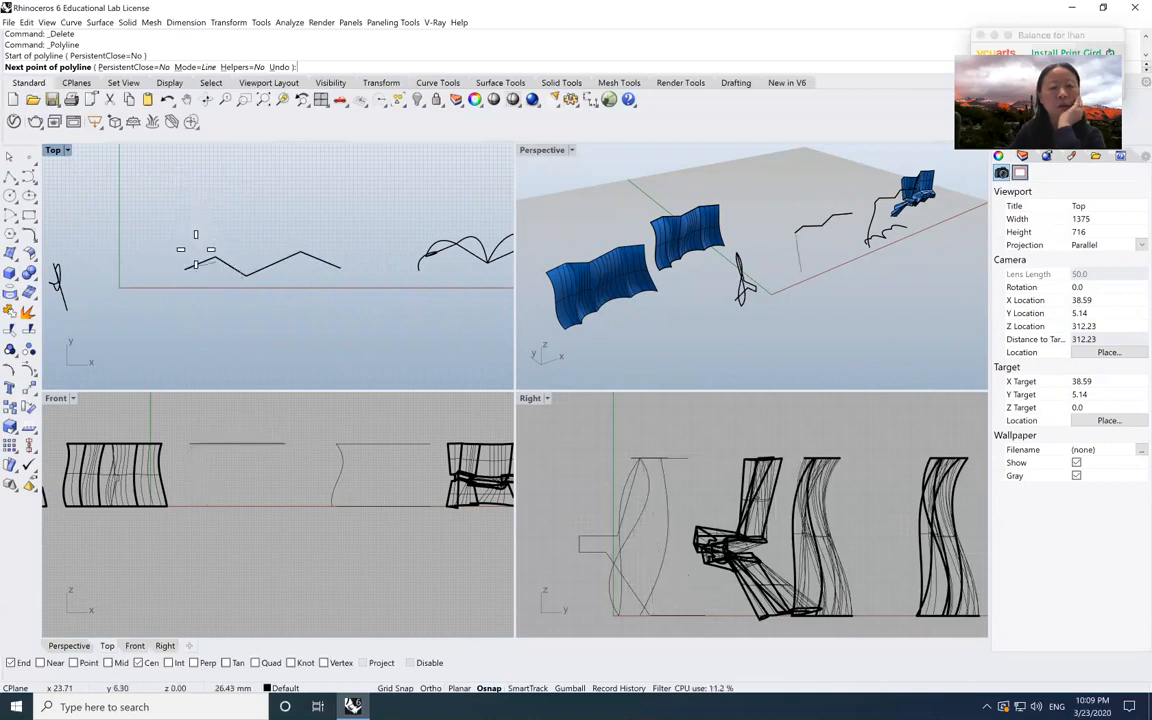
key("Escape")
left_click_drag(273, 297, 225, 254)
left_click(11, 407)
left_click(294, 193)
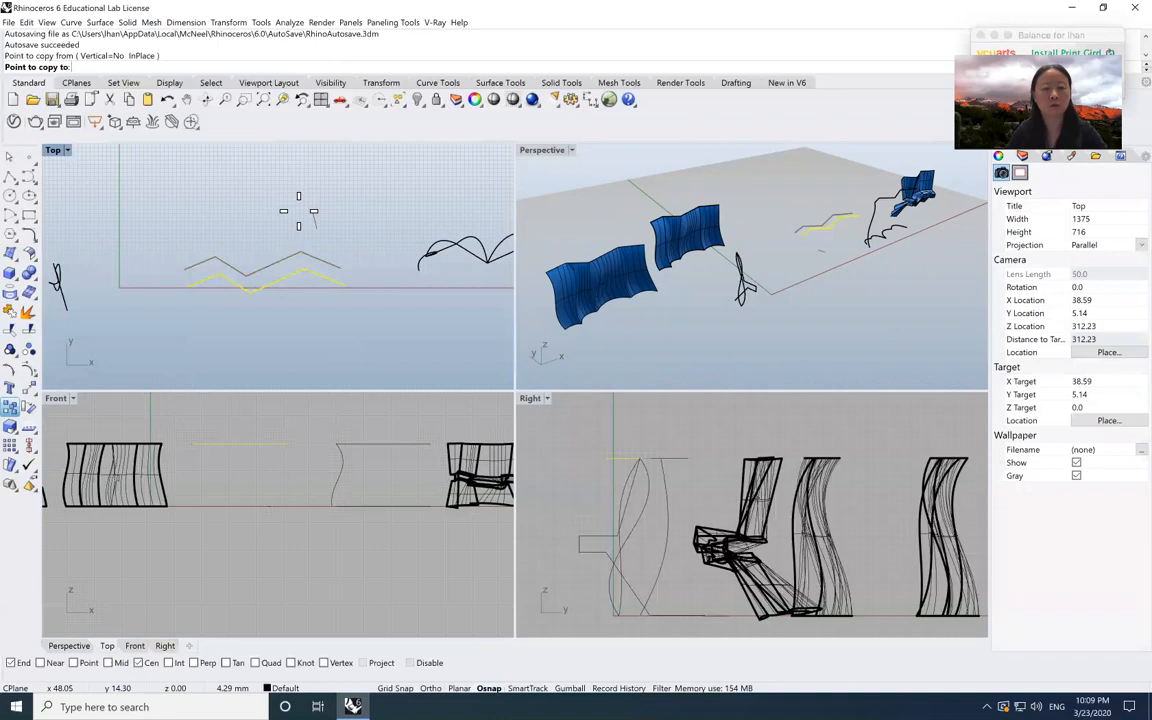
key("Escape")
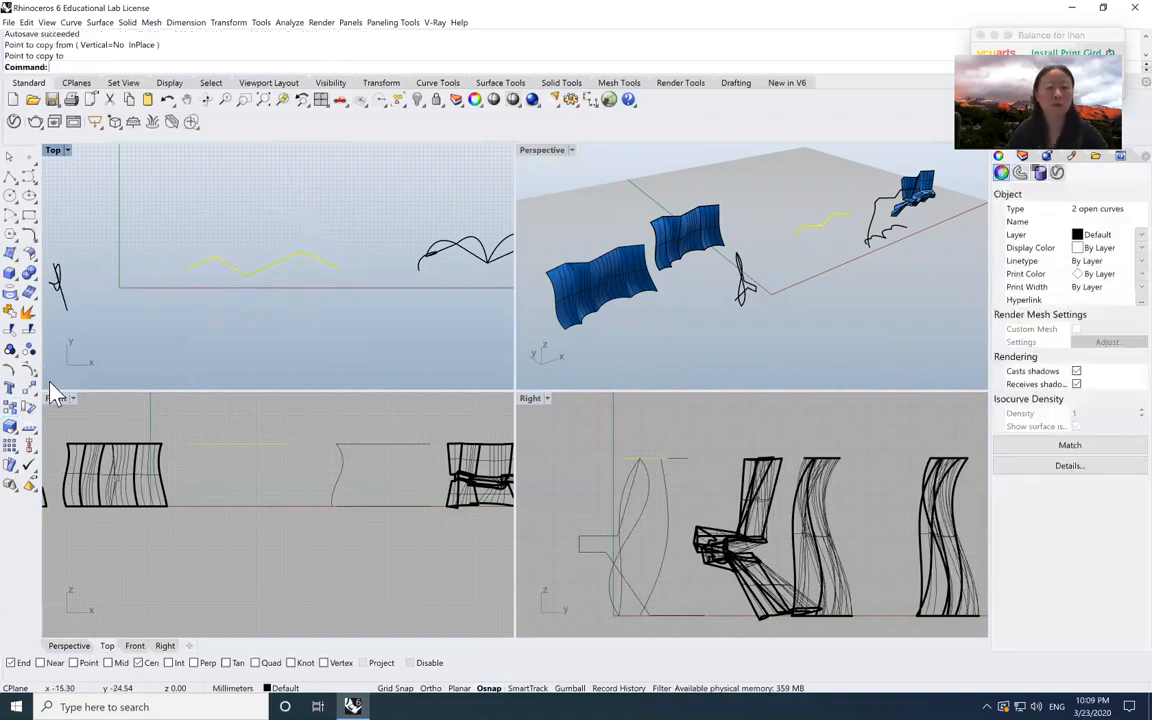
- Turn on the control points of the overlapping zigzag curves and undo a trial move of their first peak toward the red axis
left_click(28, 349)
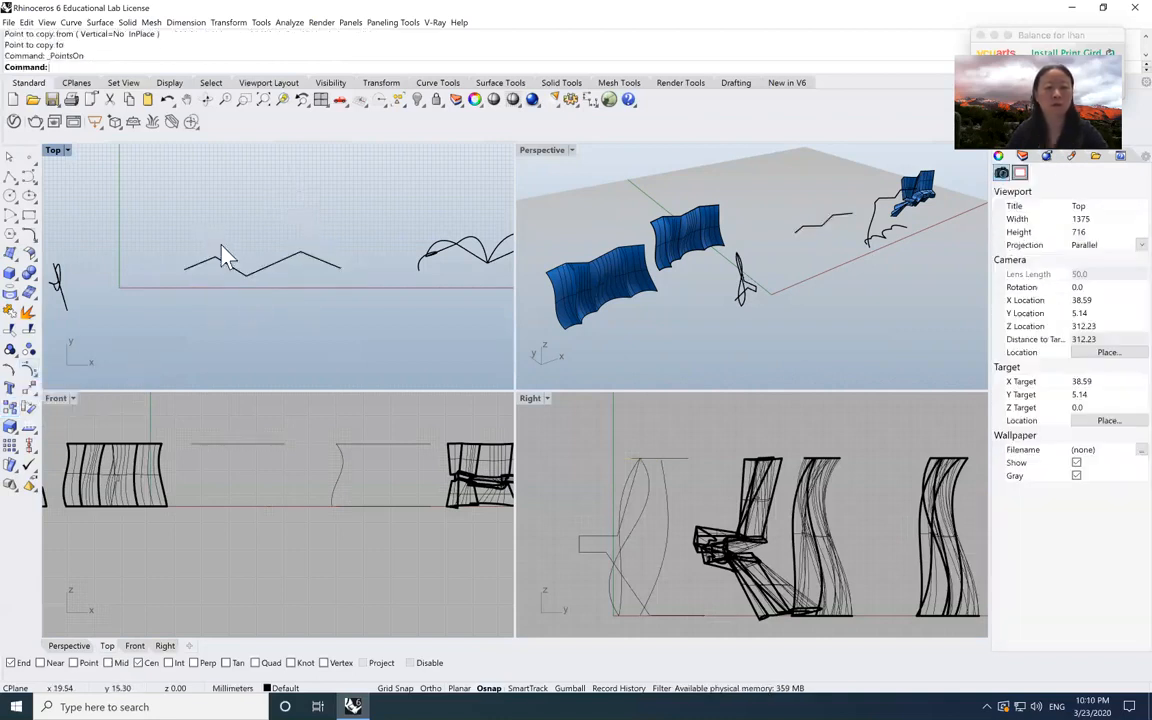
left_click_drag(230, 280, 196, 256)
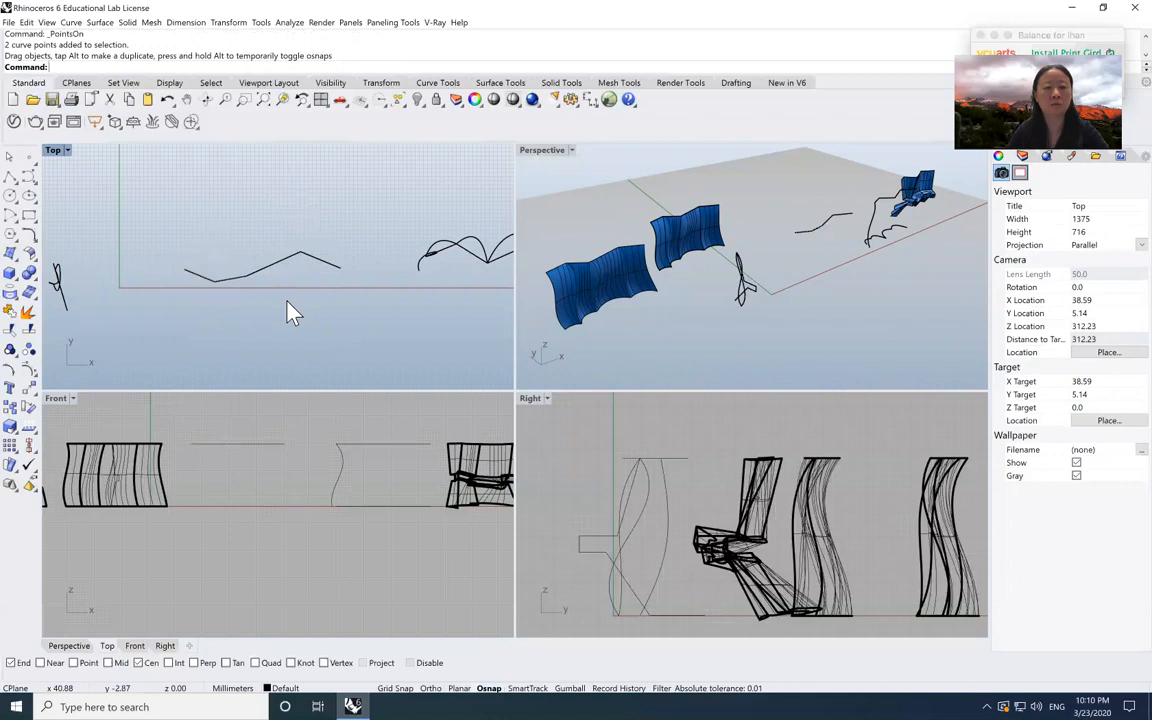
left_click(167, 99)
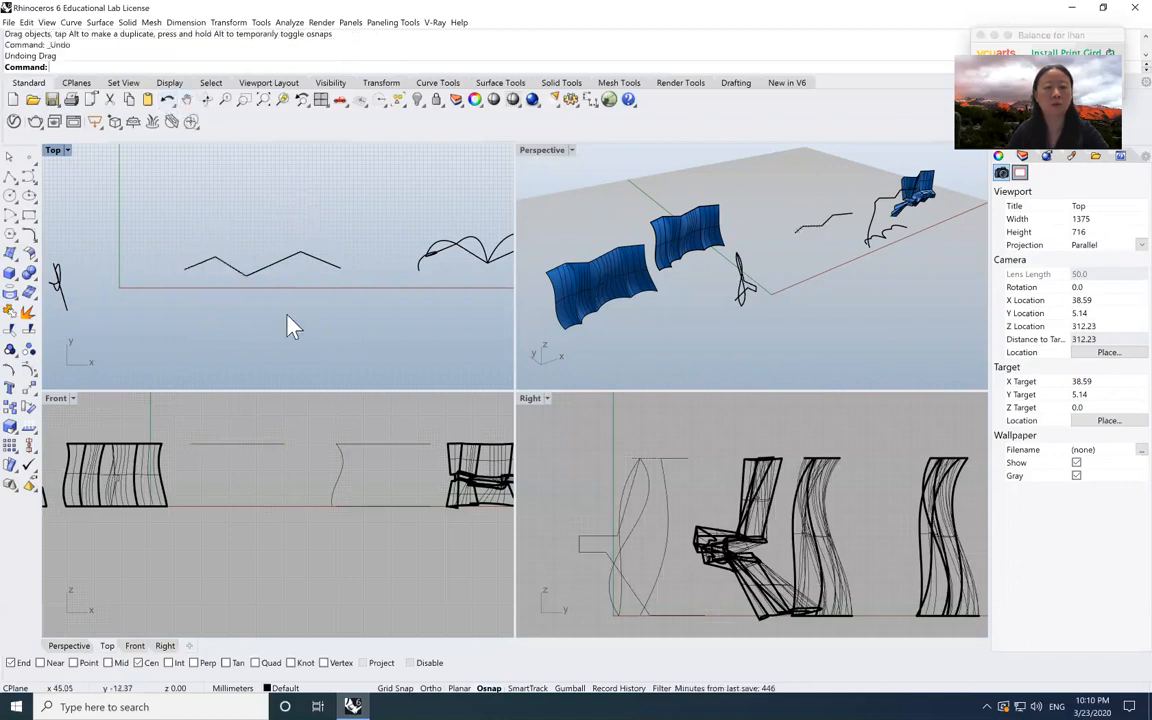
- Move one of the overlapping zigzag curves below the red axis in the top view and turn on its control points
left_click(272, 269)
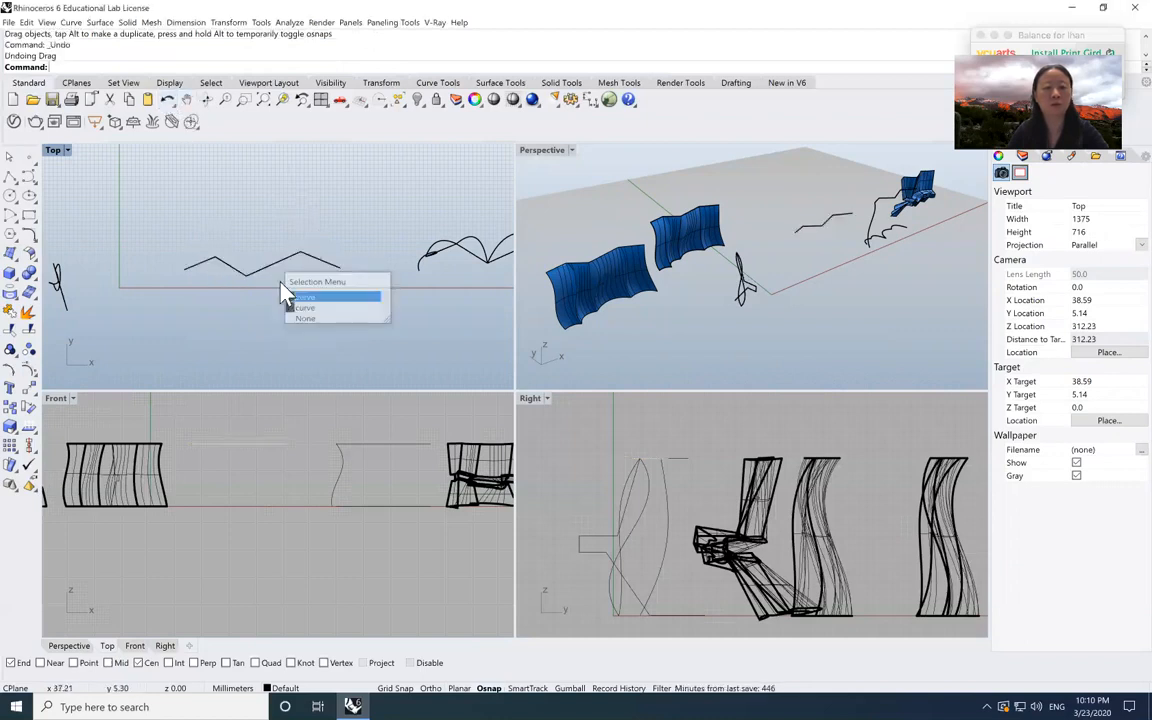
left_click(285, 293)
left_click_drag(275, 278, 221, 313)
left_click(220, 311)
left_click(230, 311)
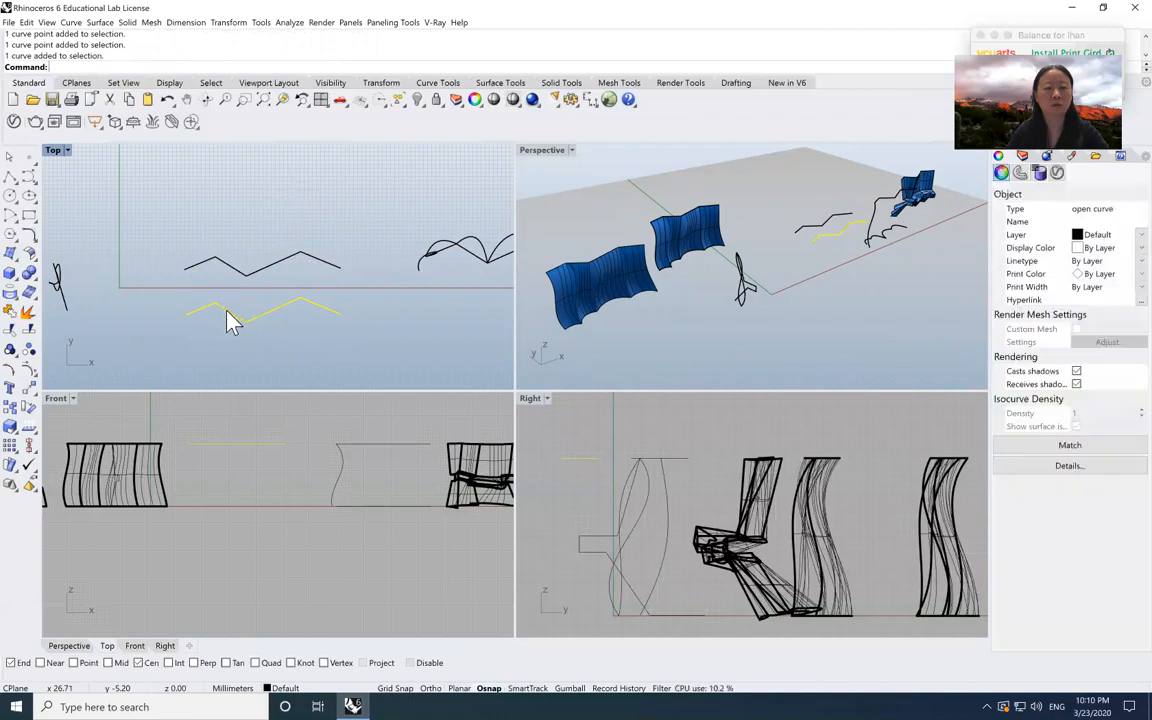
left_click(29, 371)
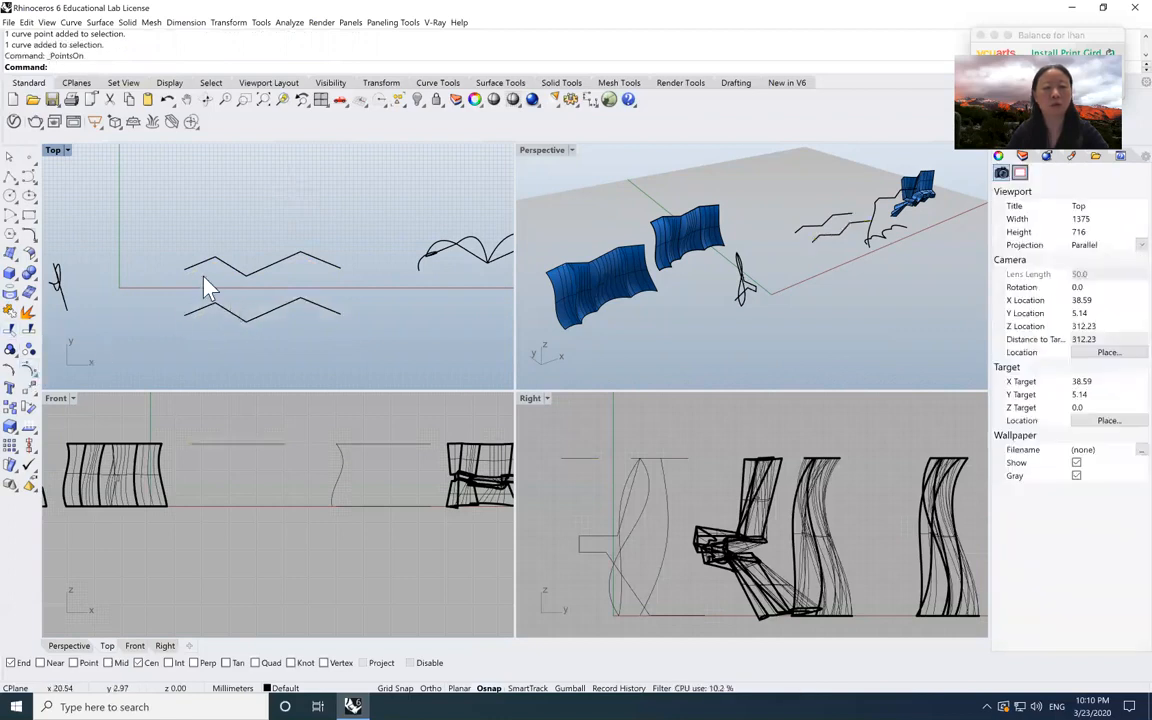
- Move the lower zigzag curve's first peak down about 7.18 mm to turn it into a valley
left_click_drag(232, 319, 232, 319)
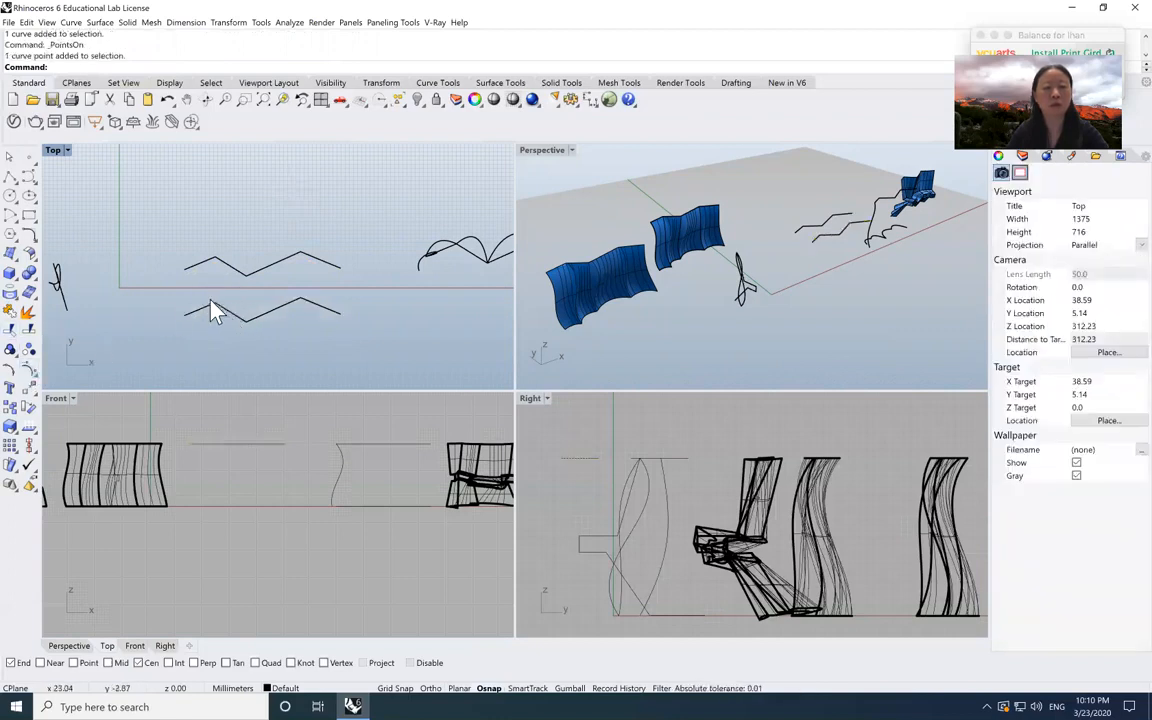
left_click(29, 389)
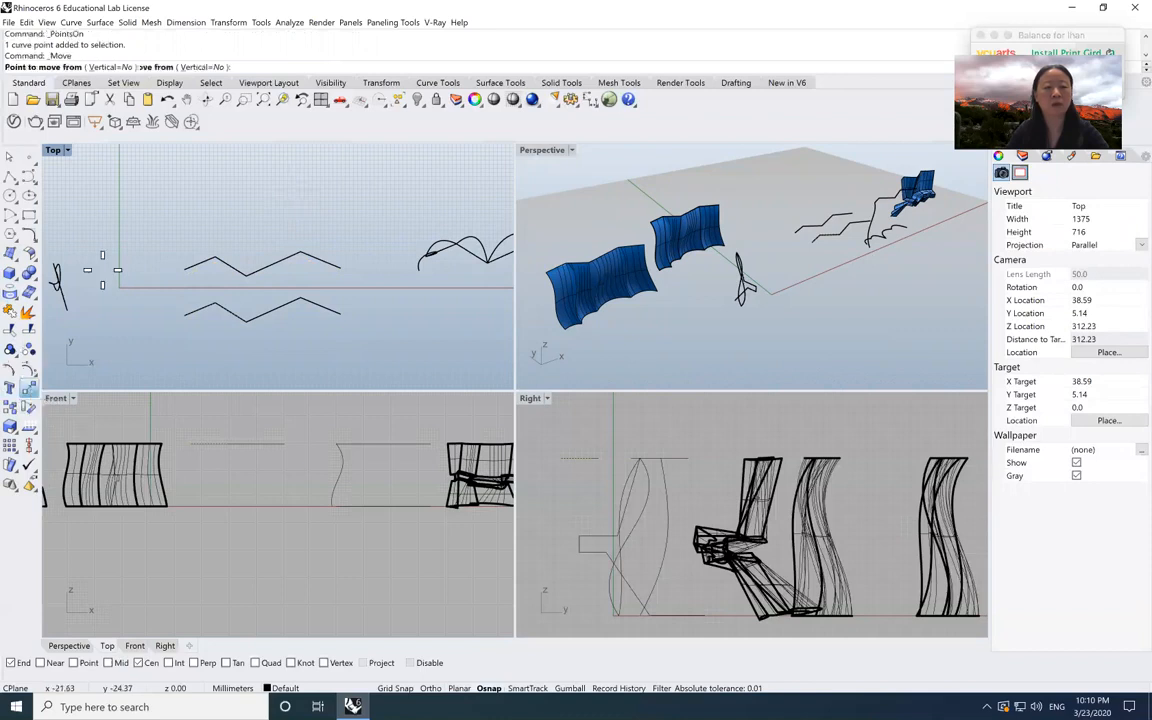
left_click(130, 208)
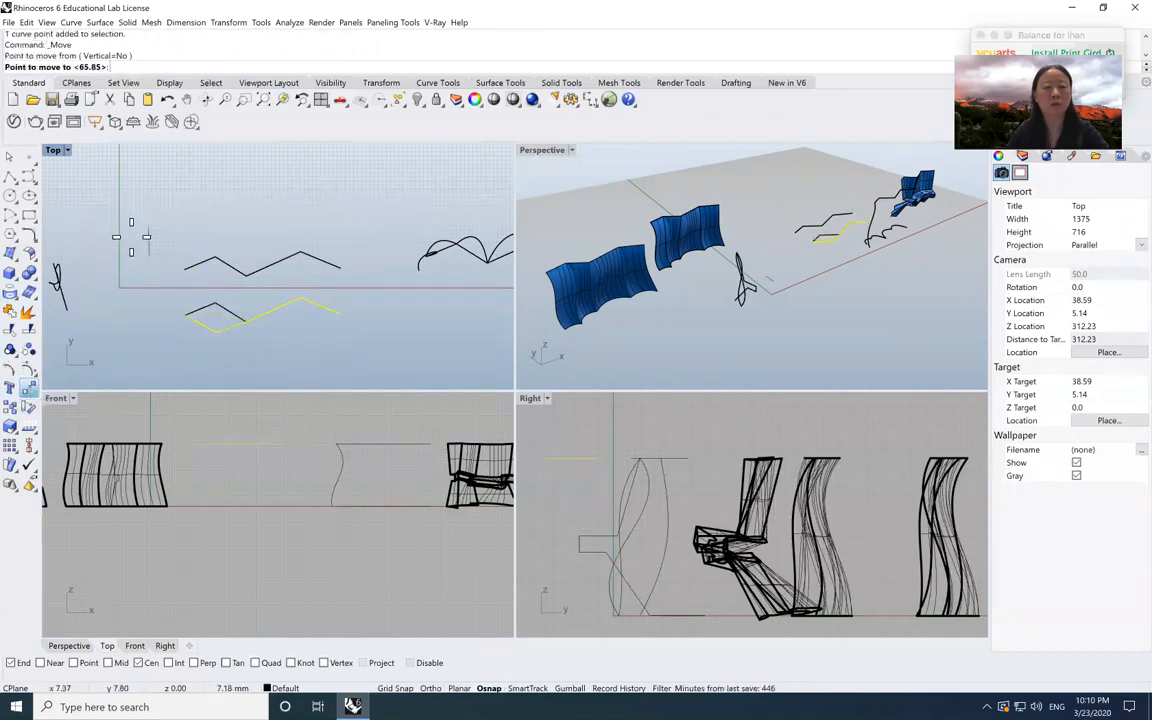
left_click(131, 237)
- Move the lower zigzag curve's middle valley point up about 5.26 mm to turn it into a peak
left_click_drag(234, 291, 277, 331)
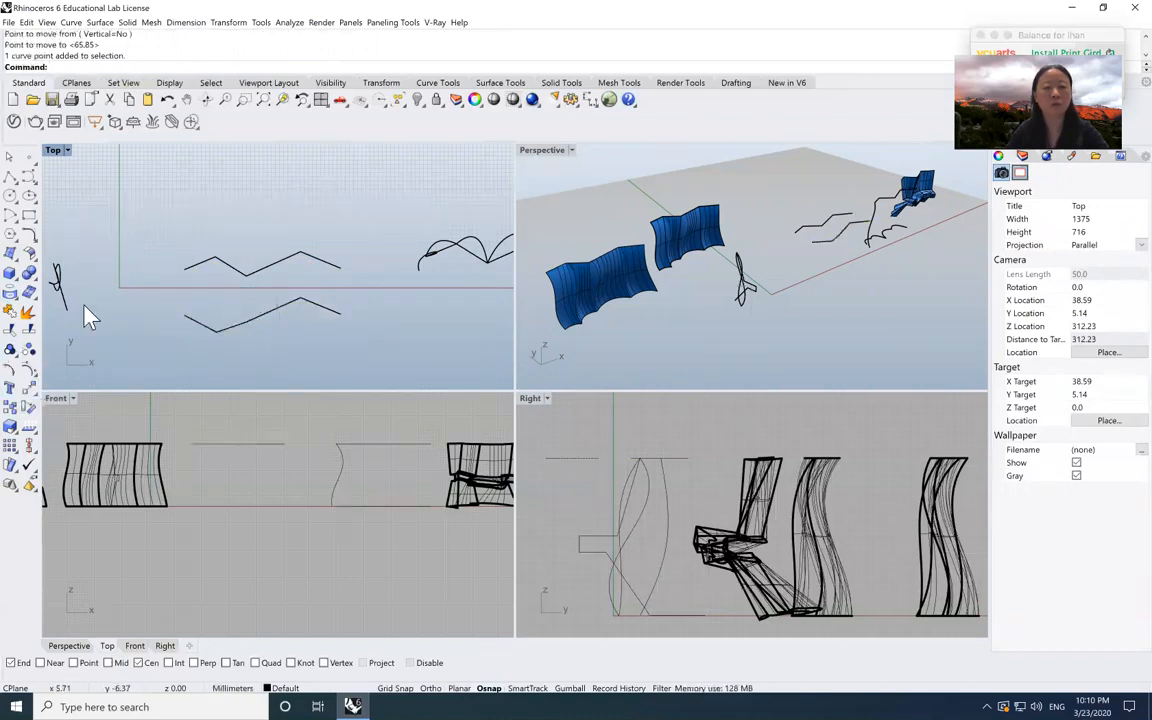
left_click(29, 389)
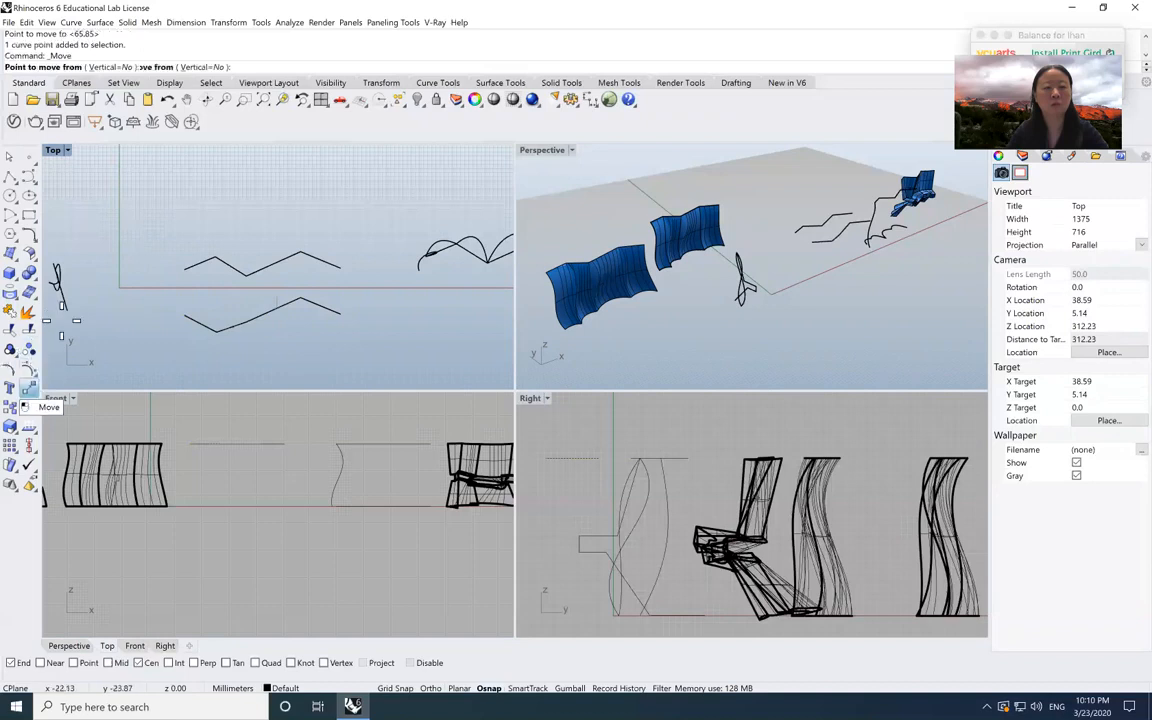
left_click(127, 206)
left_click(128, 204)
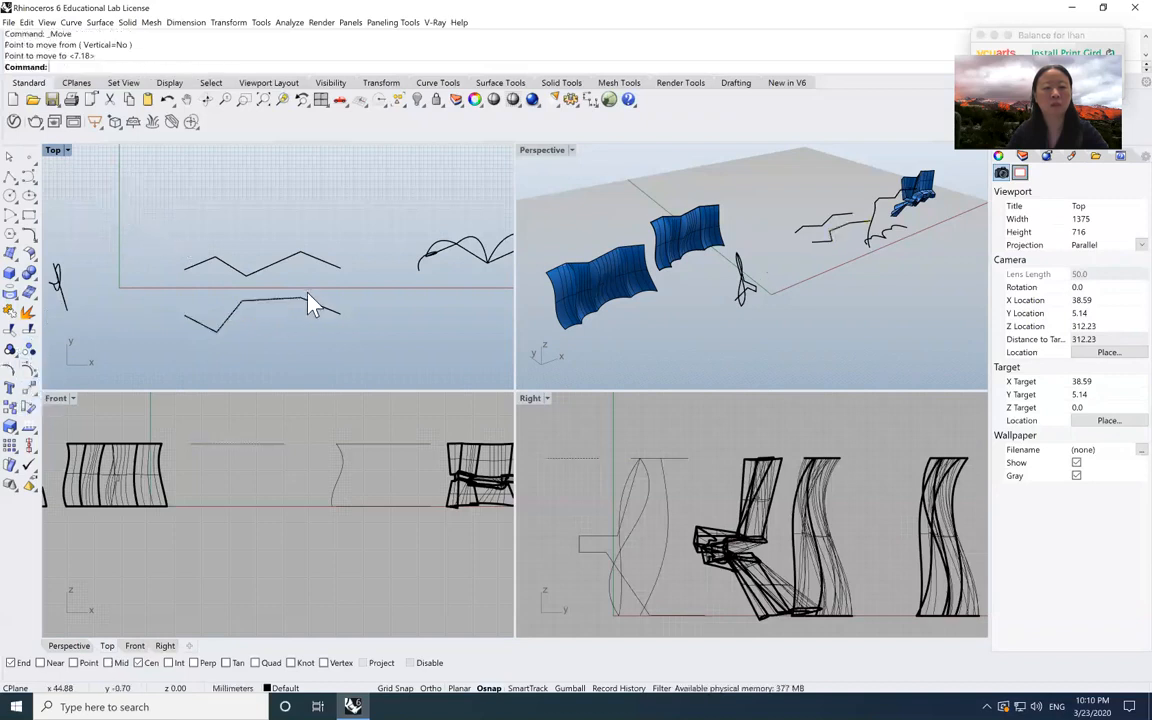
- Move the lower zigzag curve's last peak point down about 5.22 mm in the top view
left_click(312, 314)
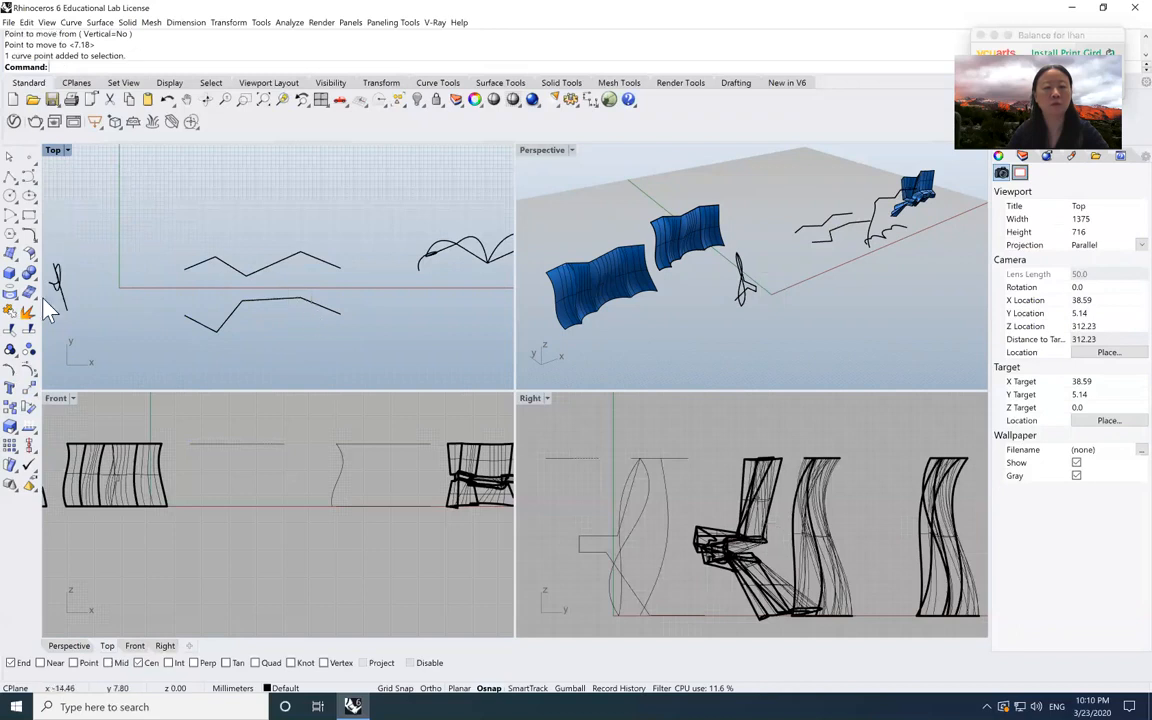
left_click(29, 389)
left_click(280, 174)
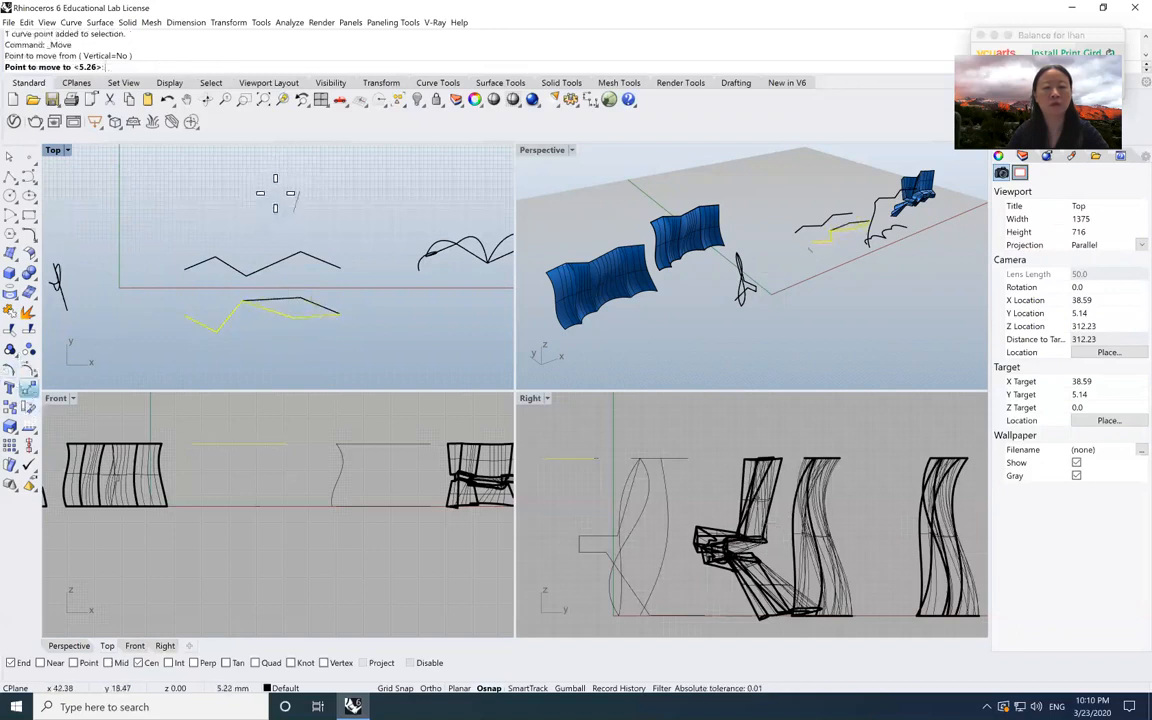
left_click(300, 318)
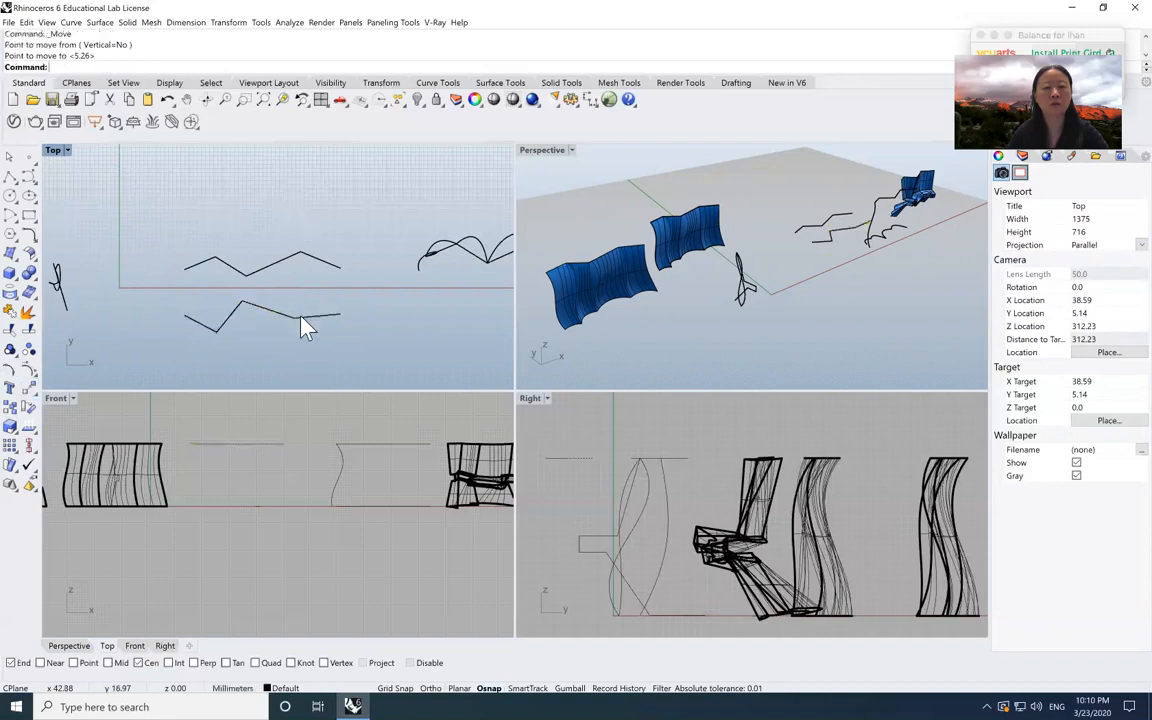
left_click(218, 312)
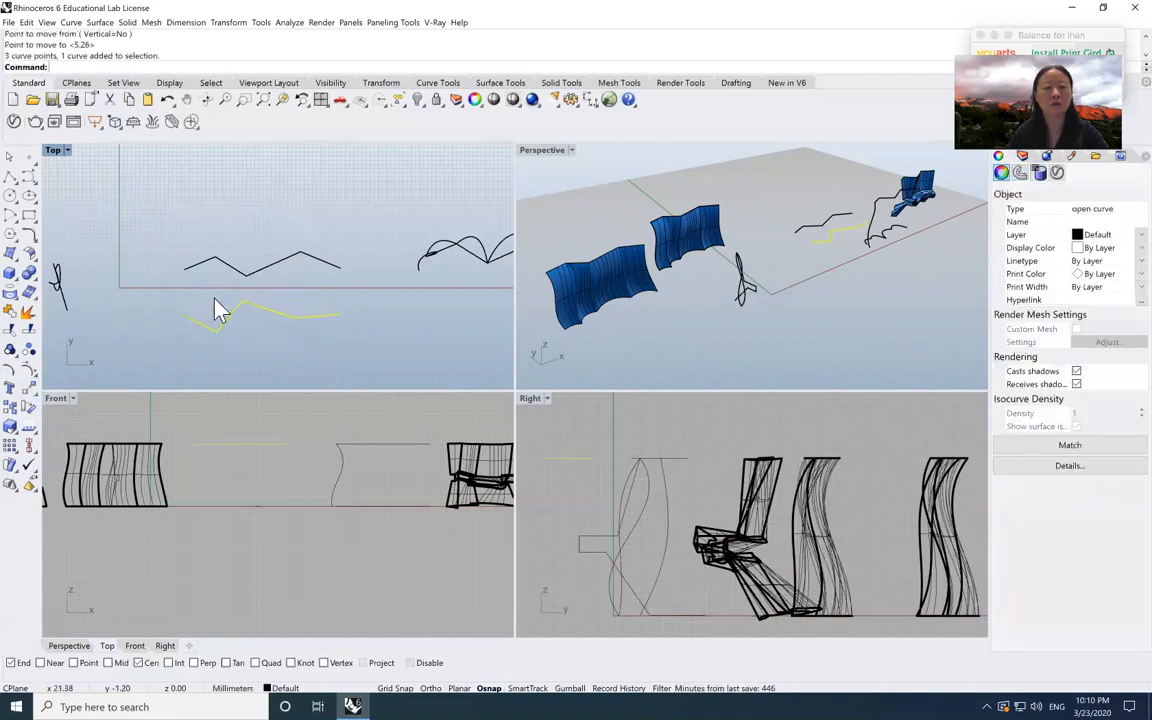
left_click(28, 388)
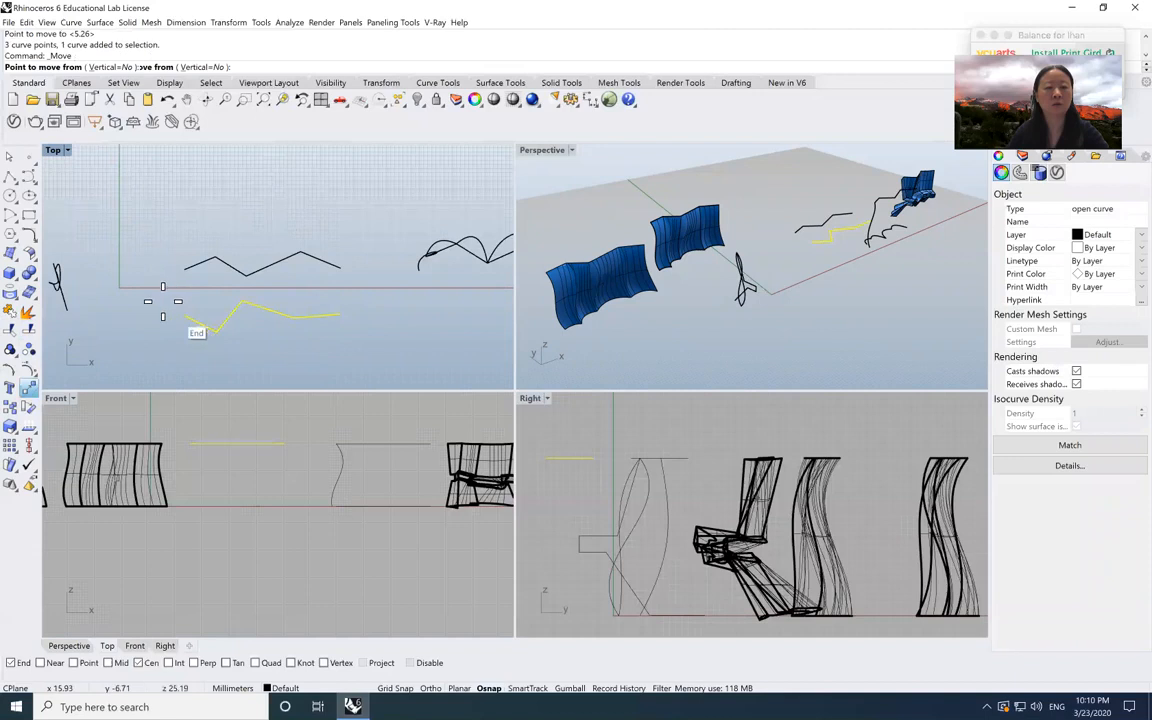
left_click(163, 301)
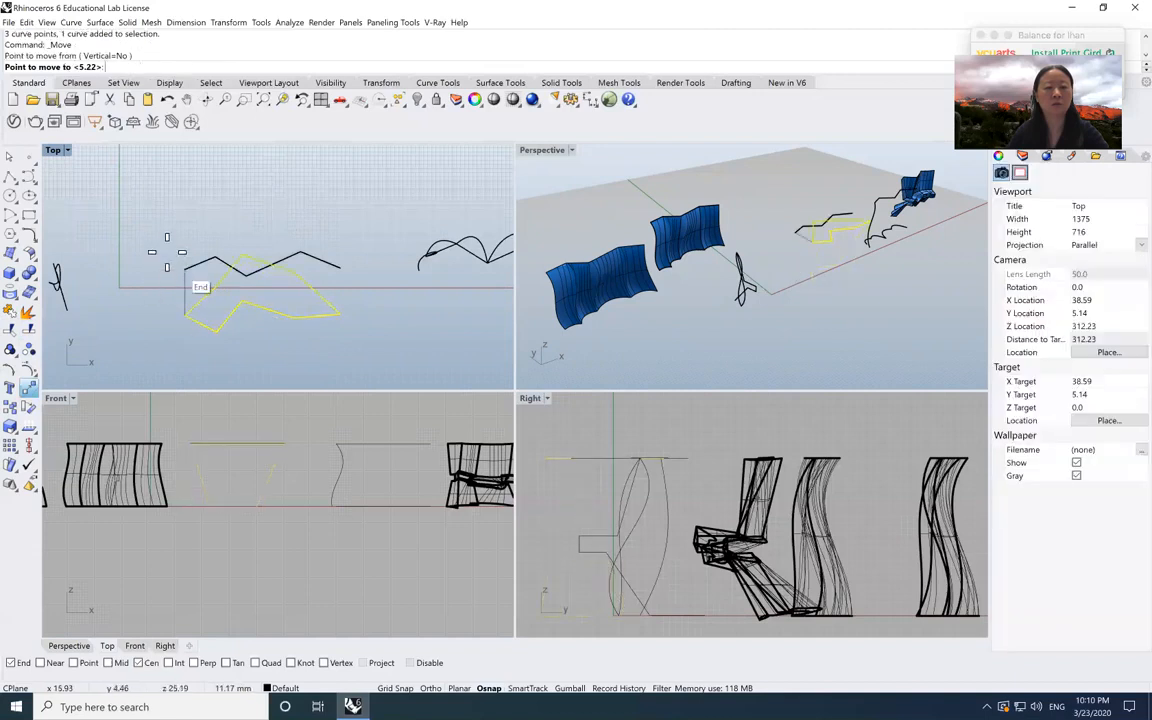
left_click(185, 300)
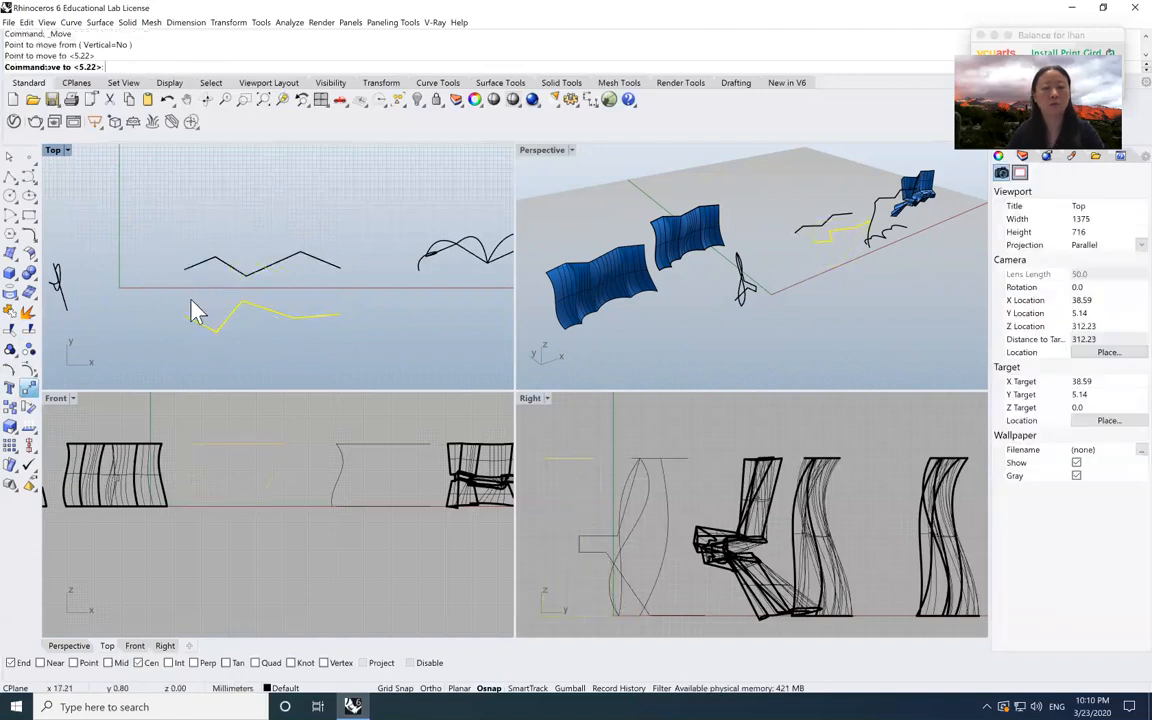
- Try to move the lower curve's selected control points to the upper zigzag curve's first endpoint, and undo the move
left_click(216, 366)
left_click_drag(339, 353, 169, 290)
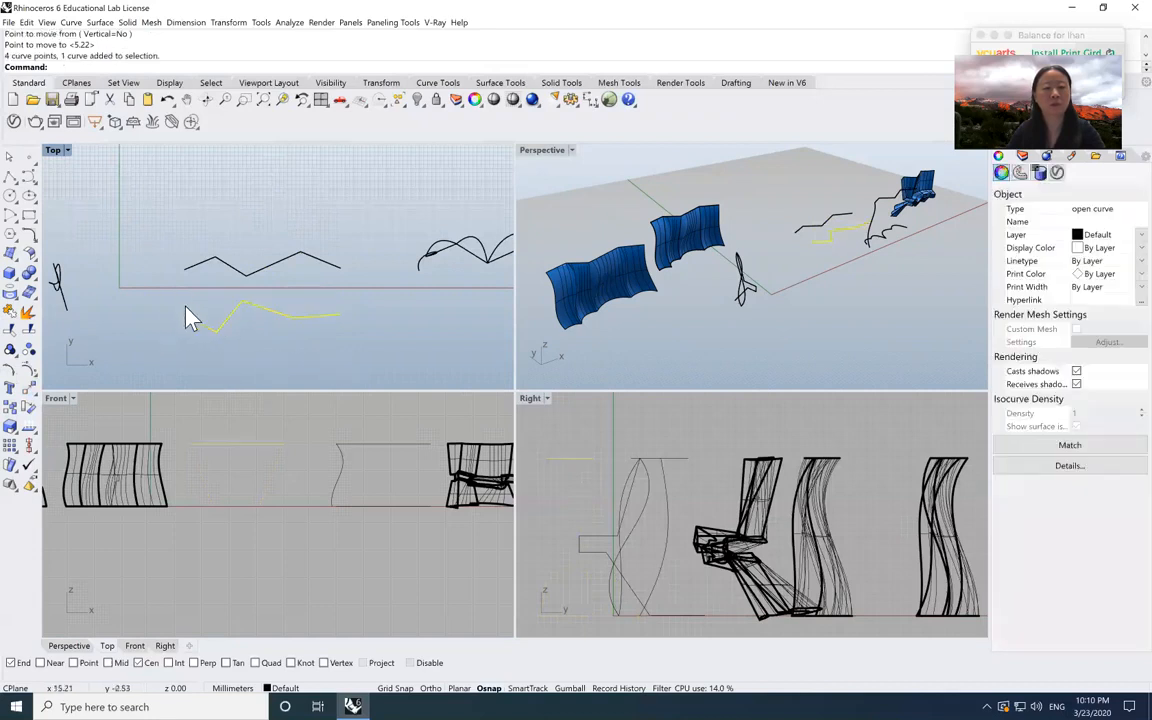
left_click(28, 388)
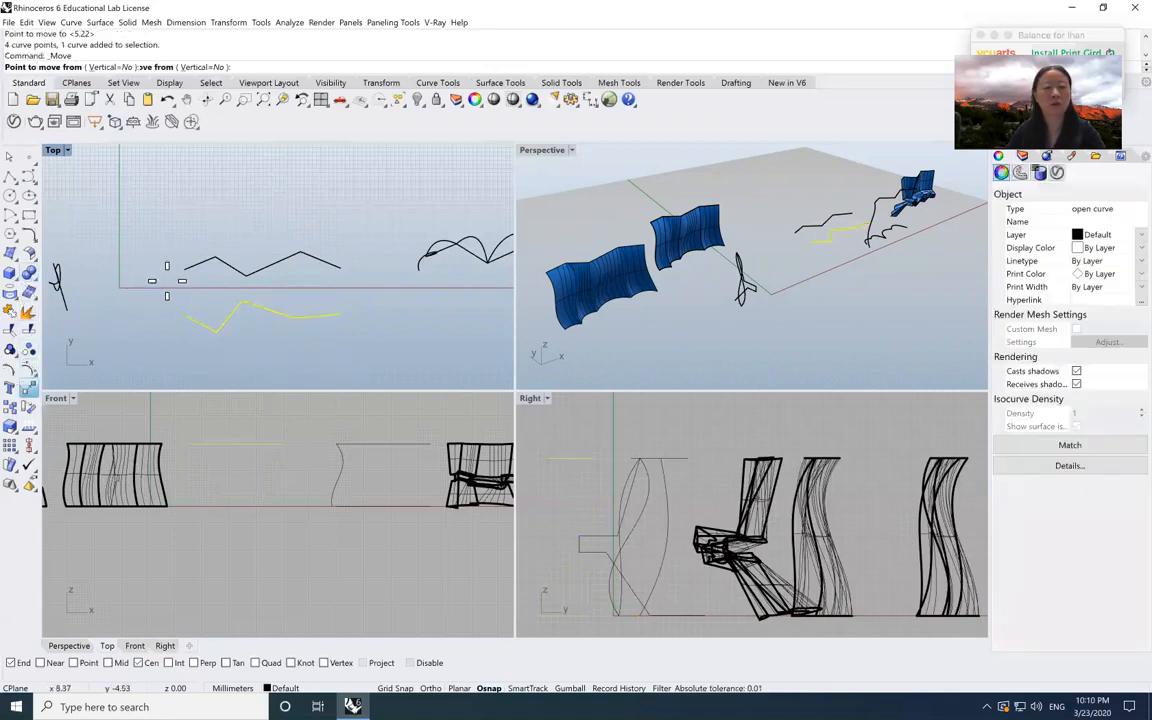
left_click(165, 301)
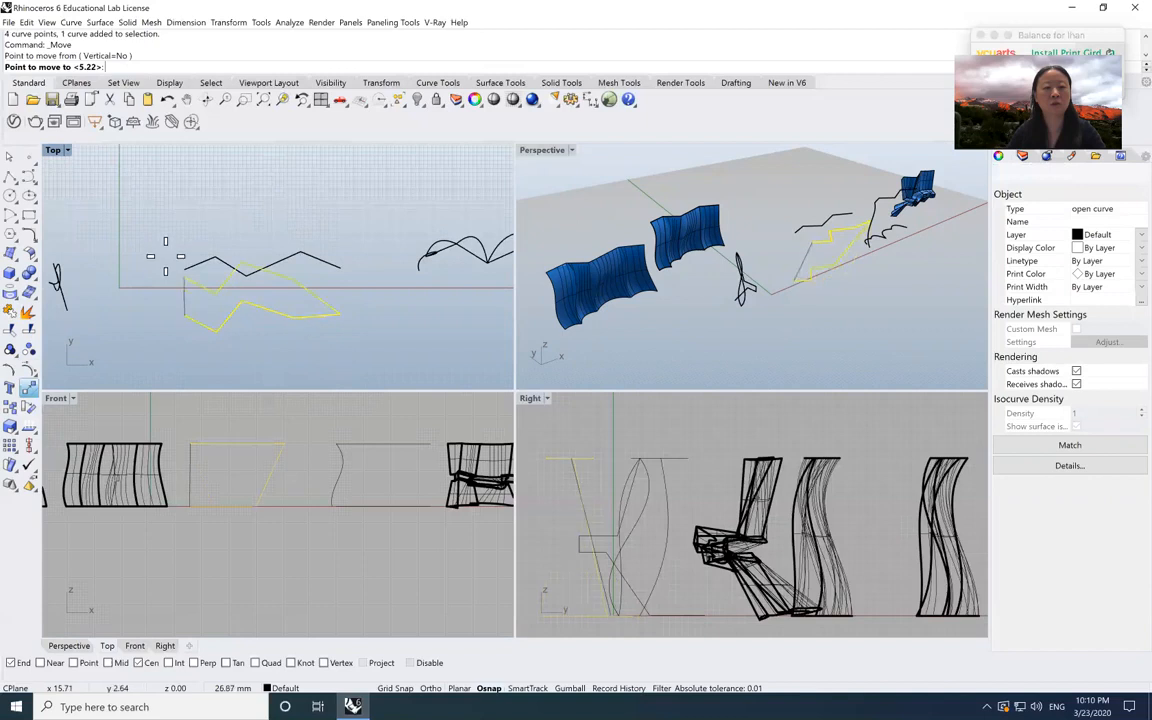
left_click(187, 282)
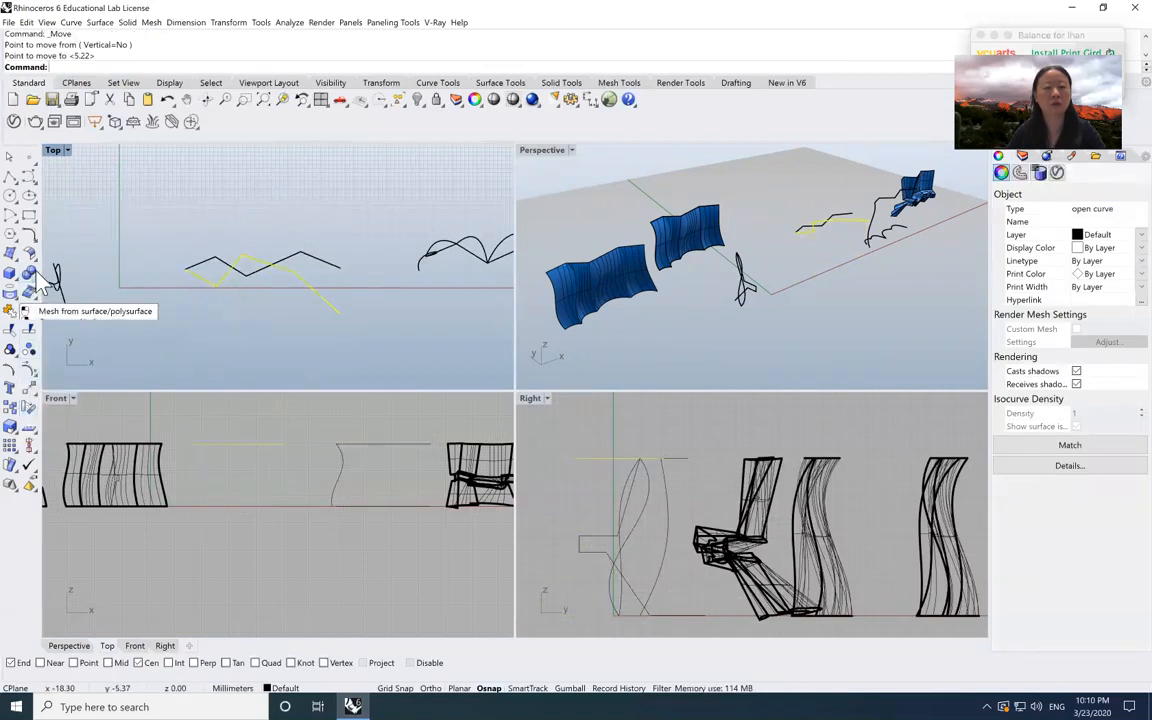
left_click(166, 99)
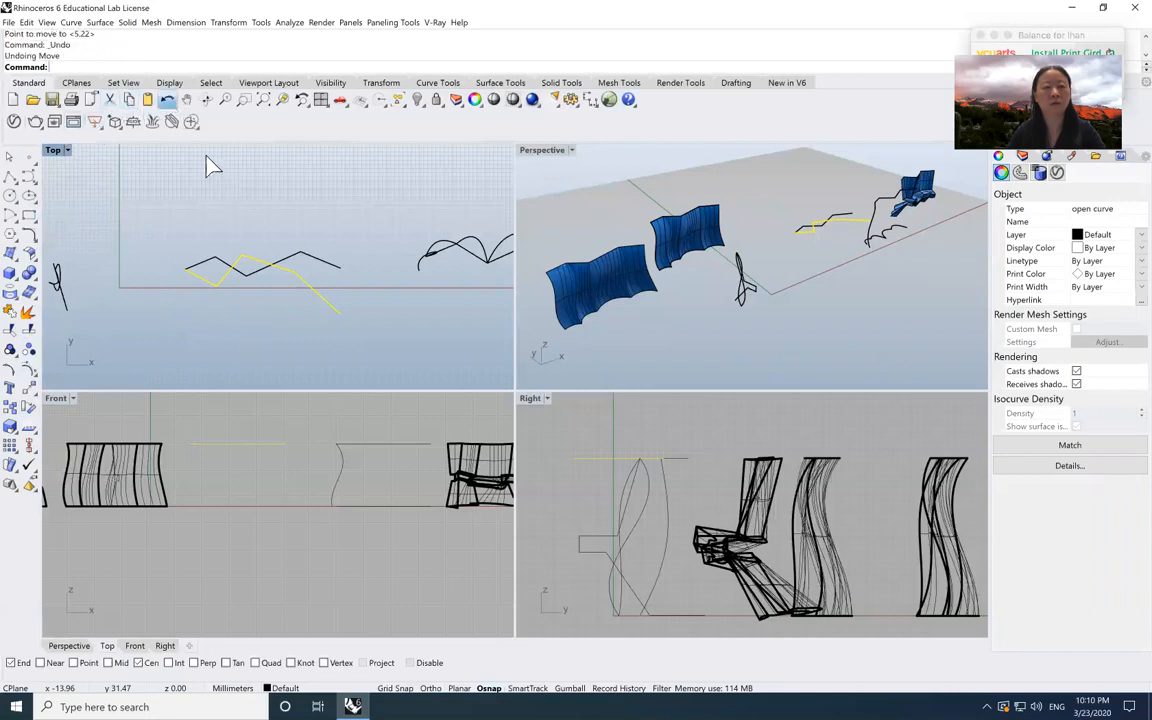
- Move the whole lower zigzag curve 11.17 mm up so its first endpoint snaps to the upper curve's first endpoint
left_click_drag(375, 358, 147, 300)
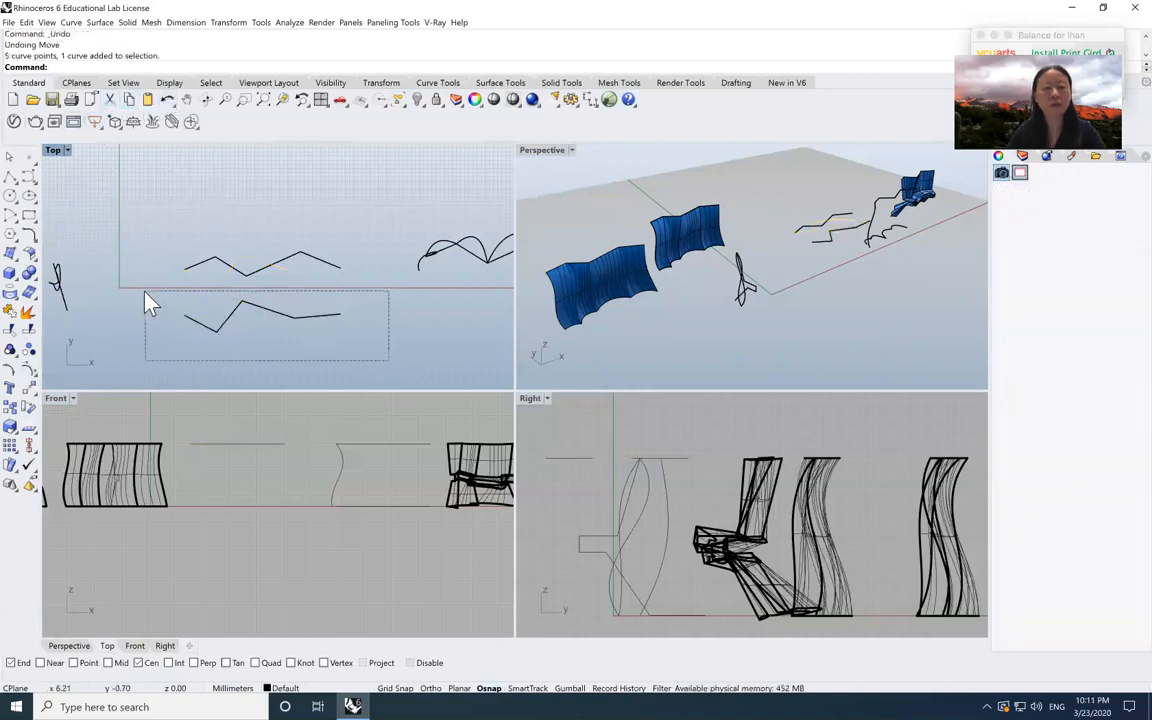
left_click(146, 296)
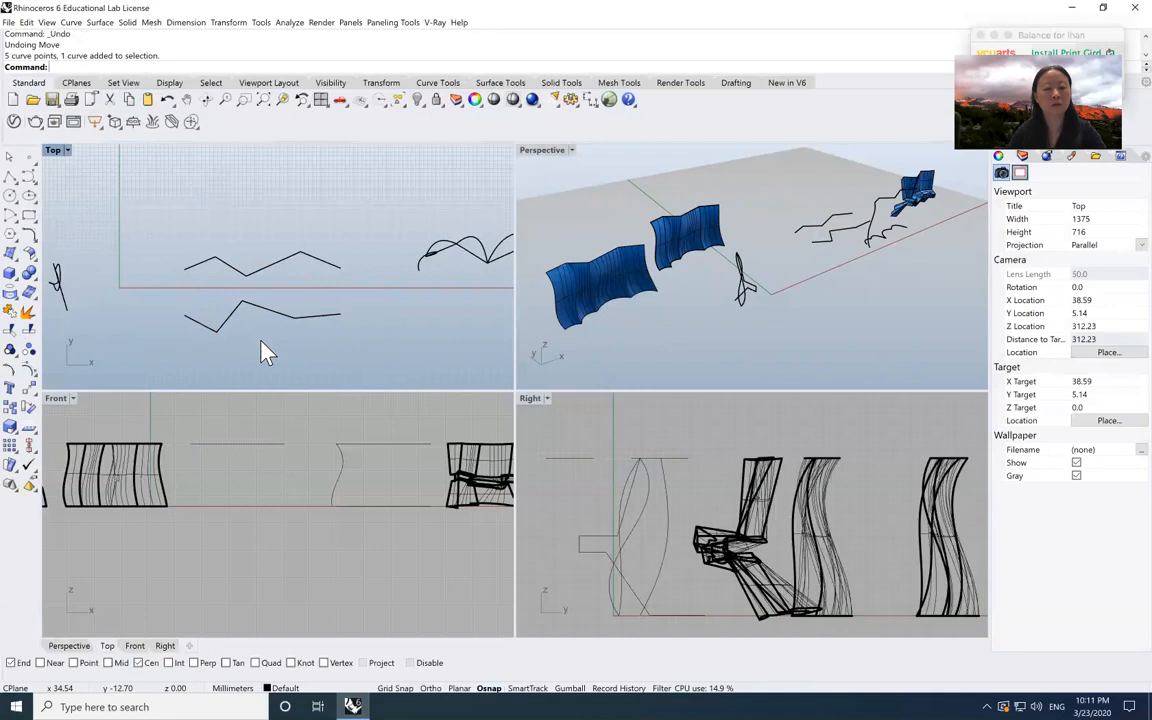
left_click(282, 316)
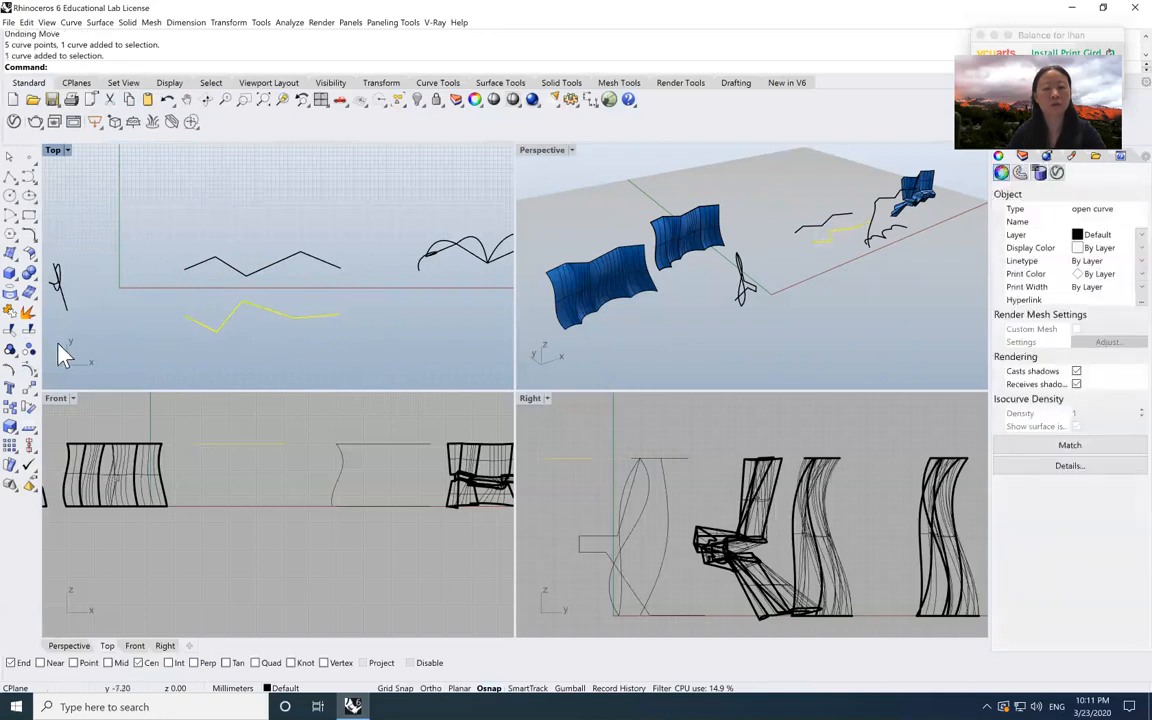
left_click(29, 331)
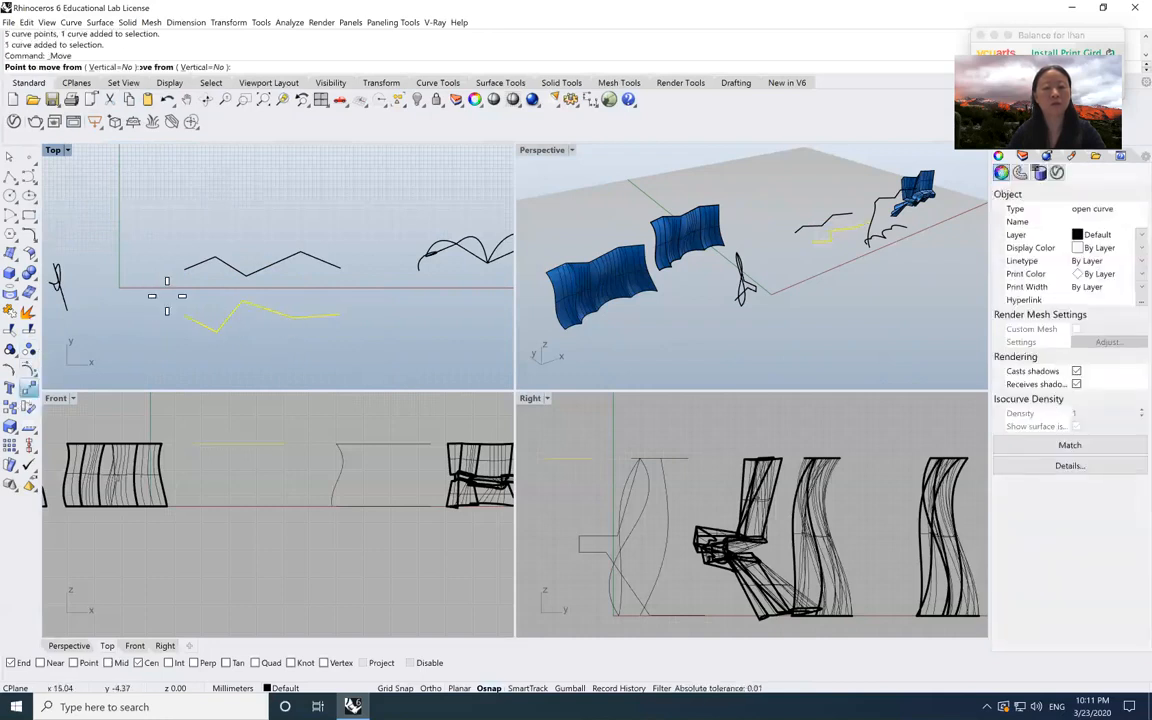
left_click(167, 310)
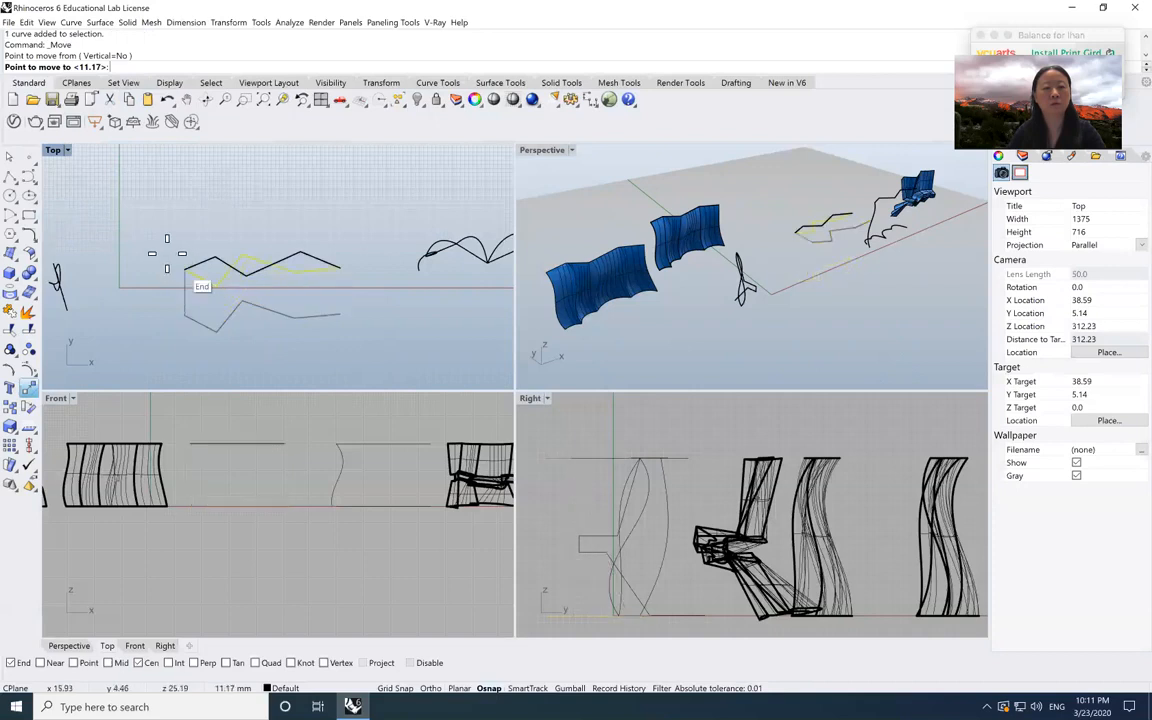
left_click(167, 253)
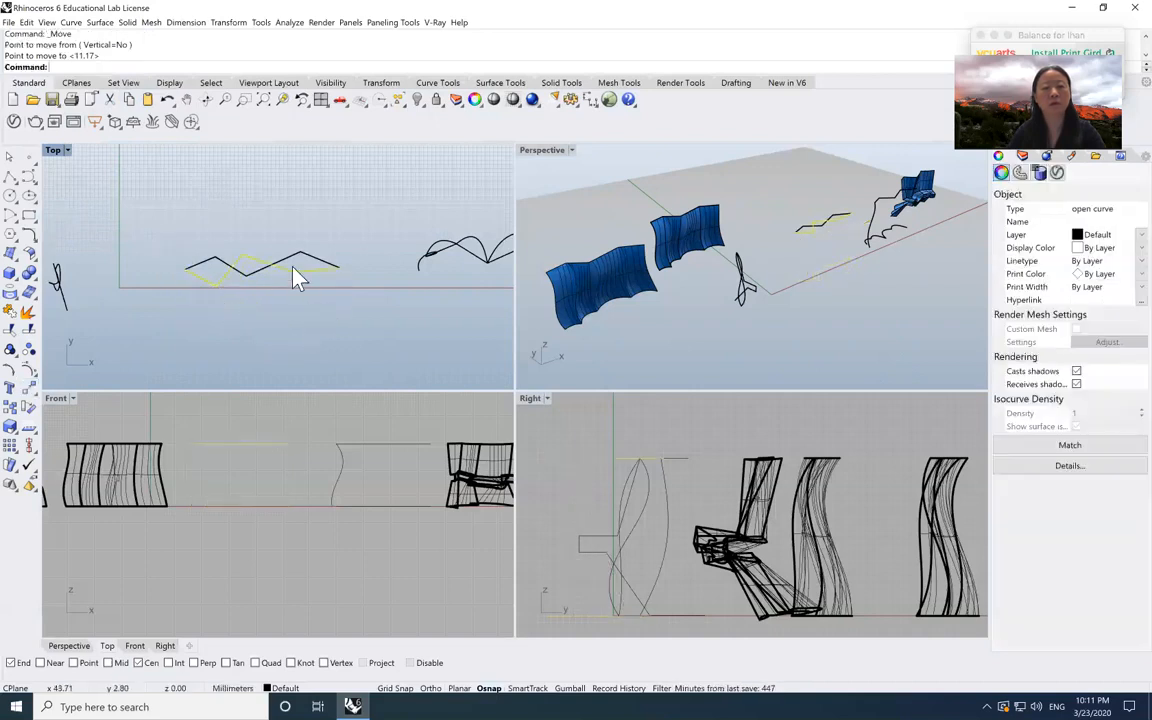
- Turn on the control points of the reshaped zigzag curve that now crosses the original one
left_click(312, 290)
left_click(283, 269)
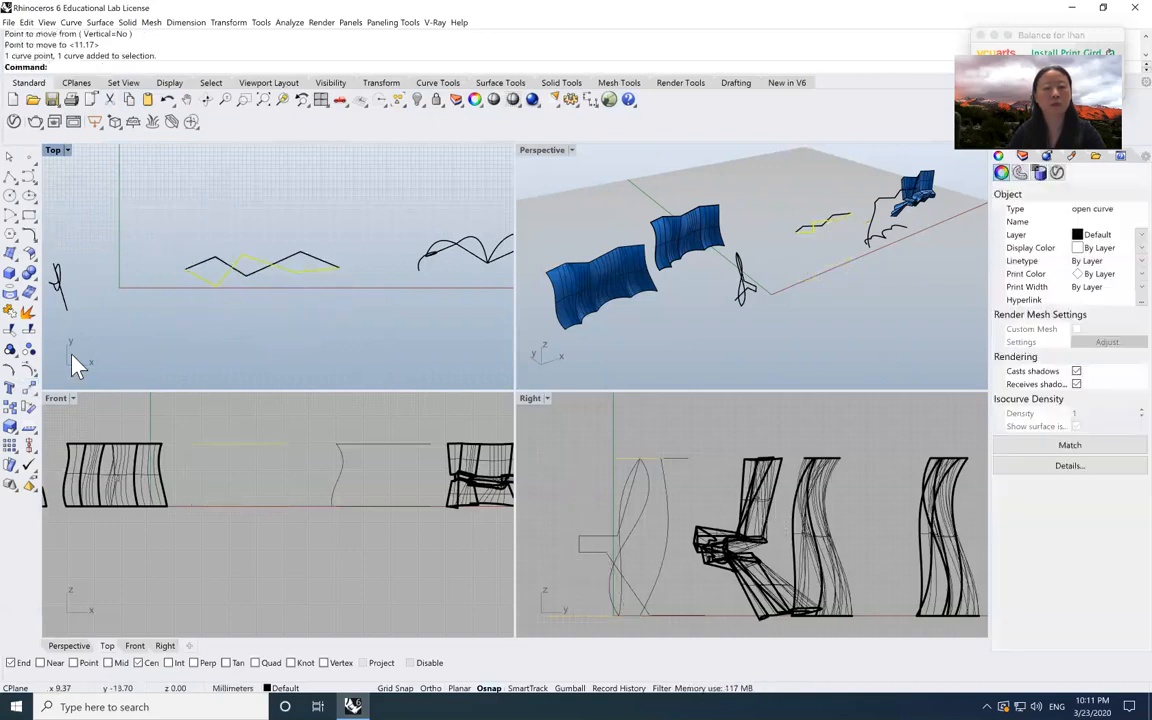
left_click(29, 372)
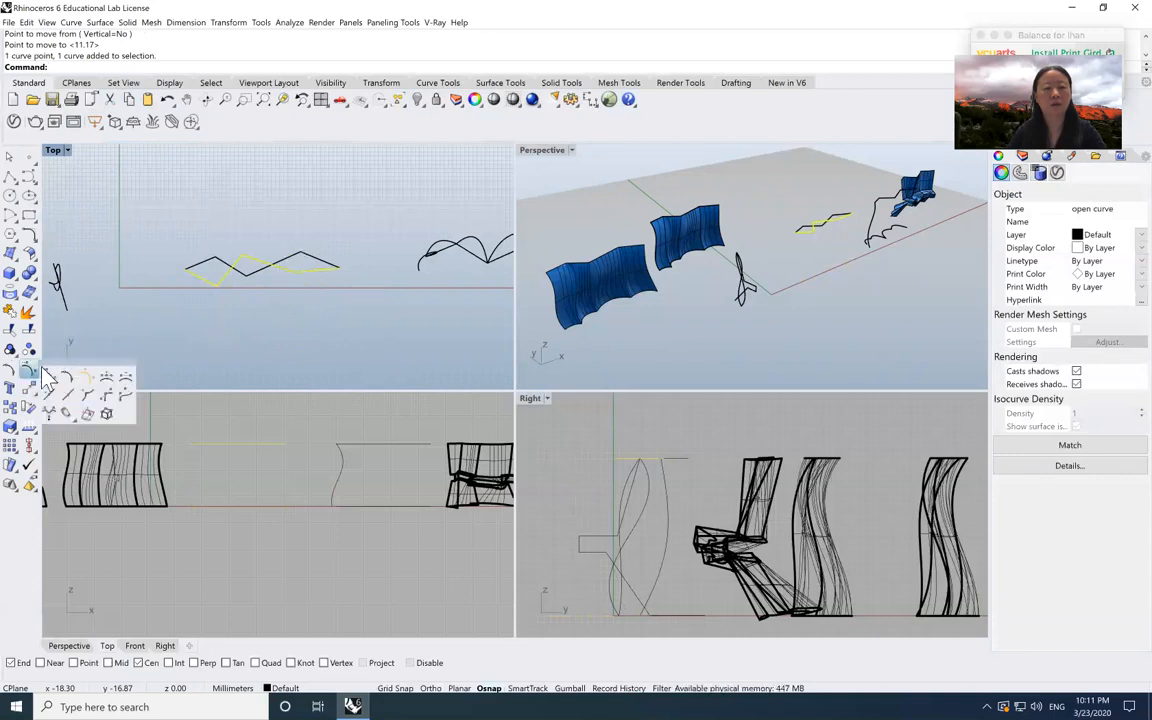
left_click(47, 378)
left_click(310, 274)
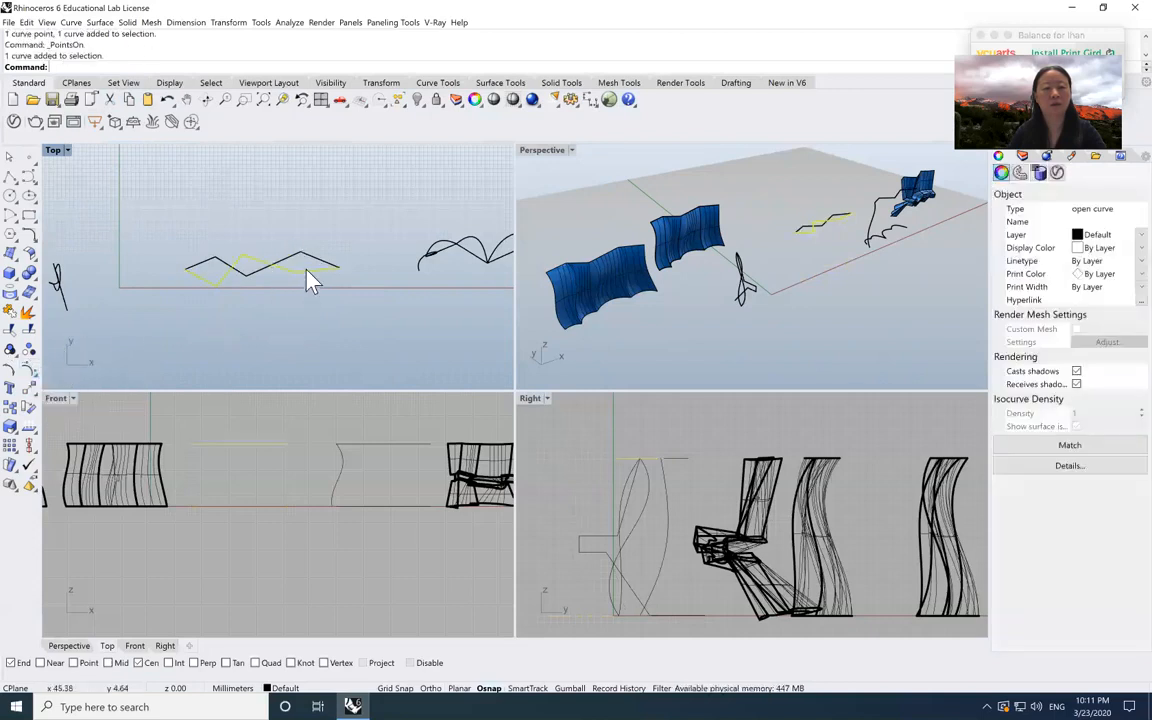
left_click(29, 350)
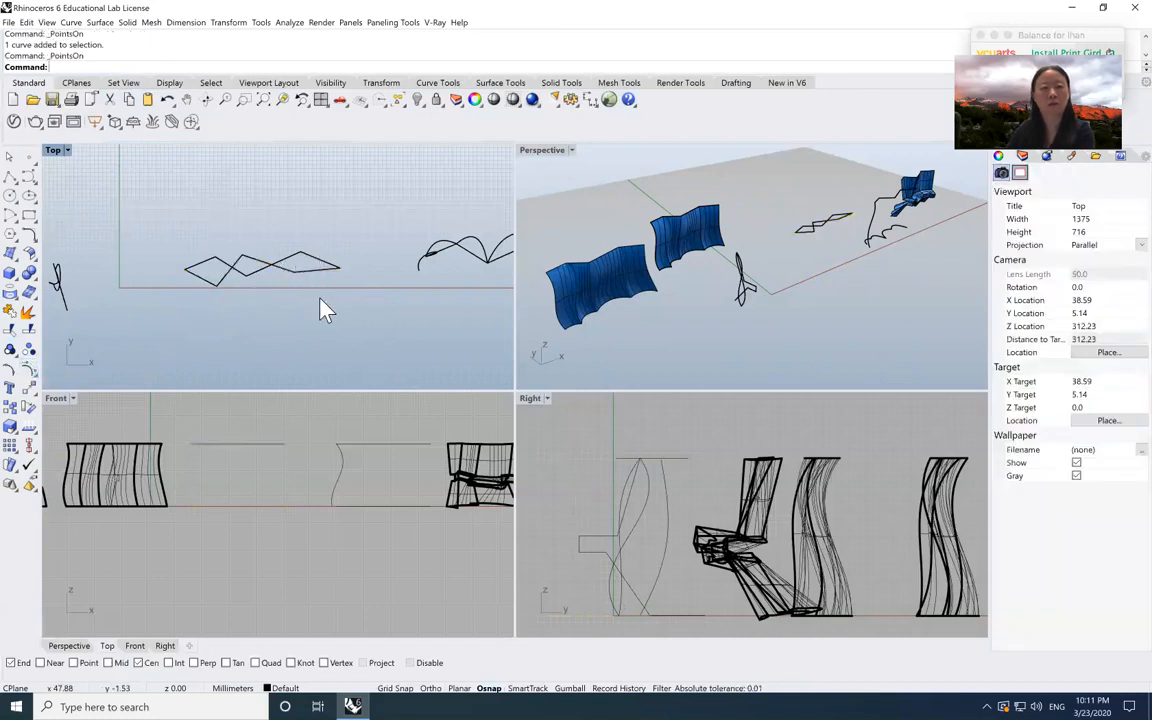
- Move the reshaped curve's last bend further down toward the red axis, mirroring the original curve's last peak
left_click(288, 276)
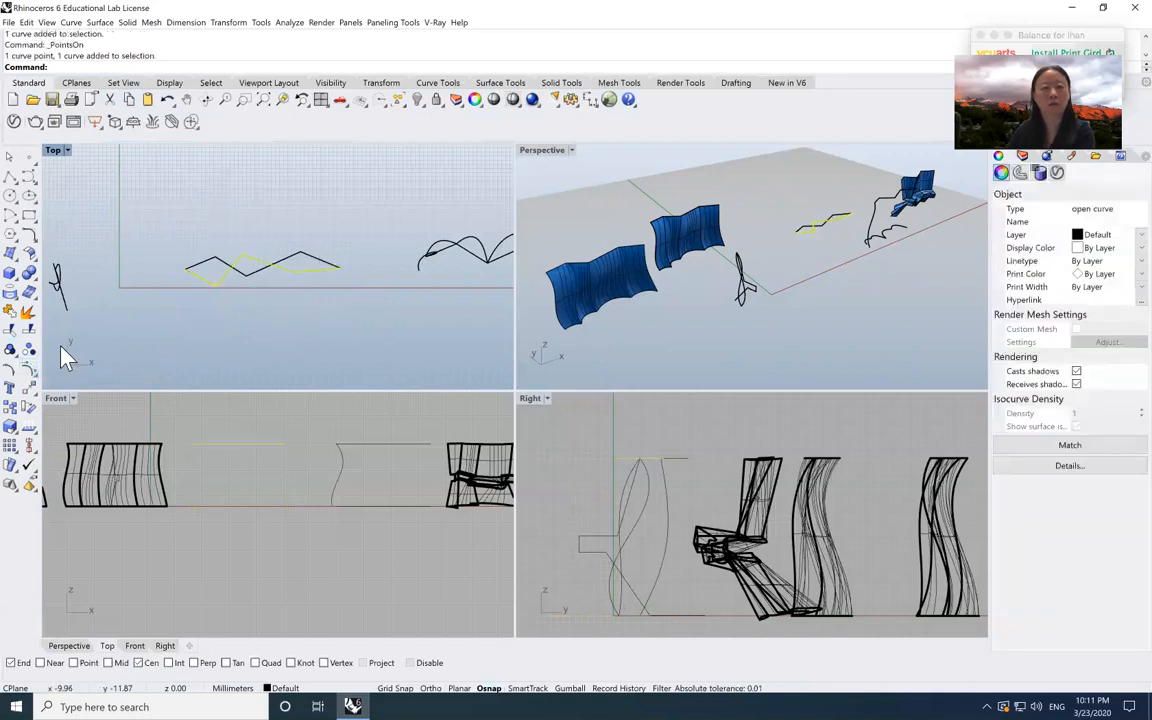
left_click(29, 389)
left_click(349, 195)
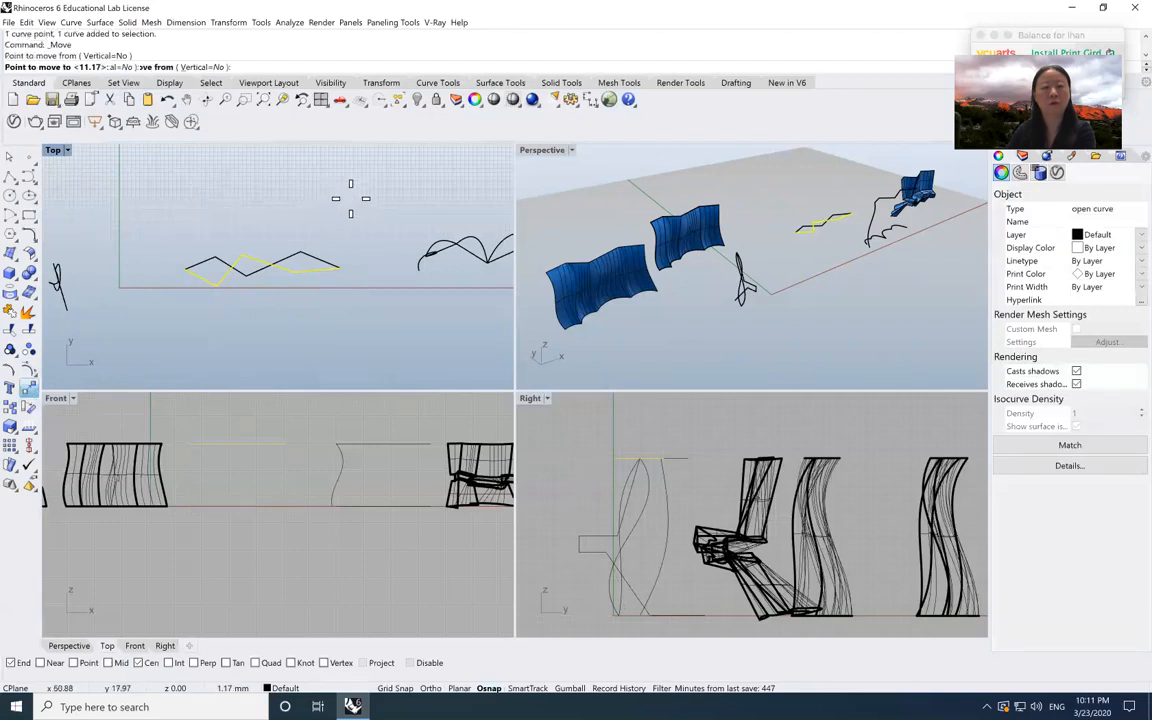
left_click(350, 205)
key("Escape")
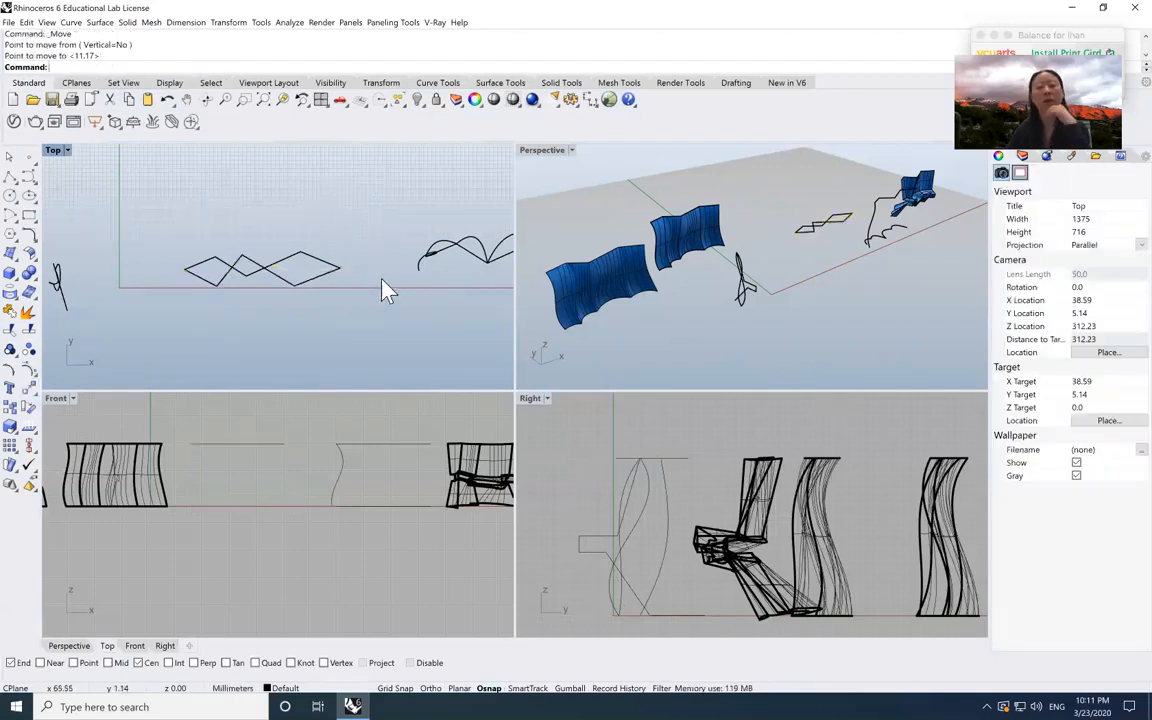
- Move the reshaped zigzag curve about 24.5 mm straight down in the Front view to form the lower rail
left_click(283, 284)
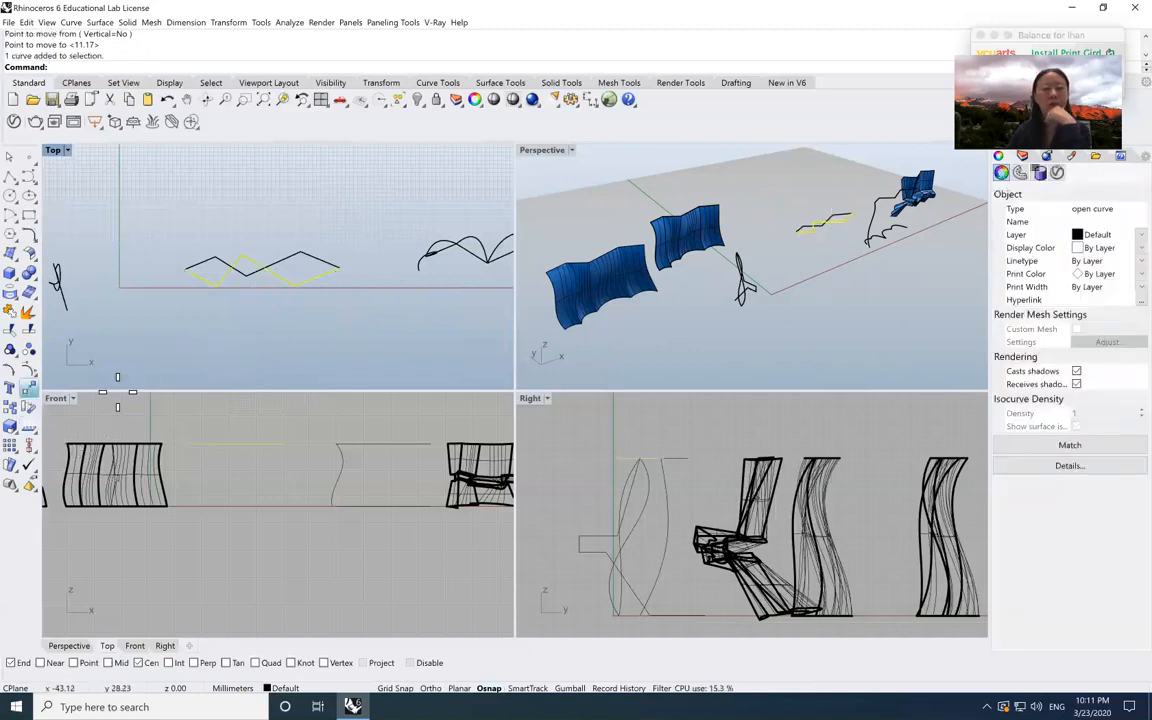
left_click(28, 388)
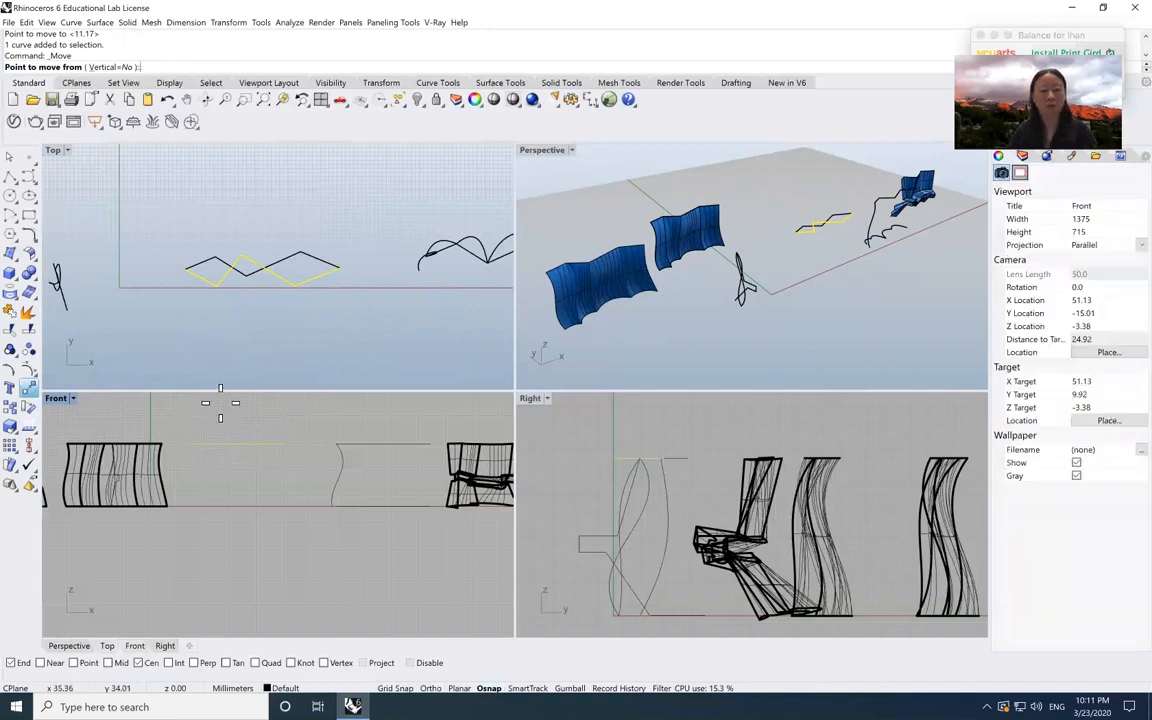
left_click(217, 437)
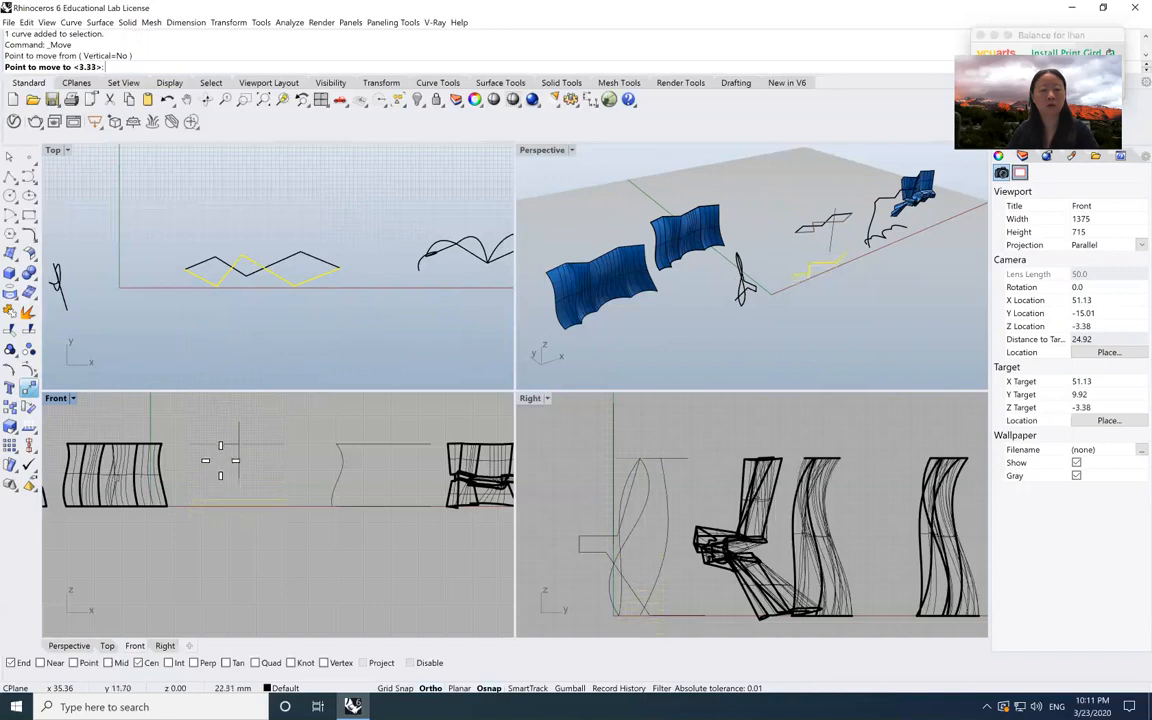
left_click(240, 495)
key("Escape")
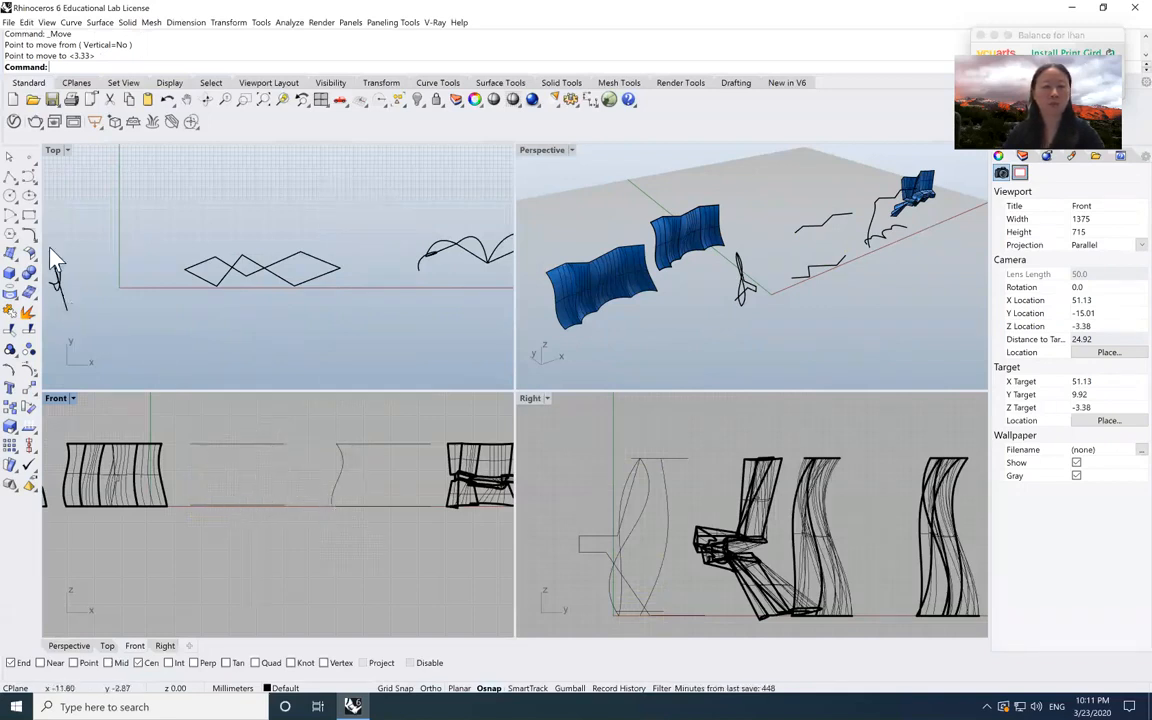
- Try drawing a stepped polyline profile in the Front view from the upper zigzag curve down to the lower curve's first endpoint
left_click(10, 177)
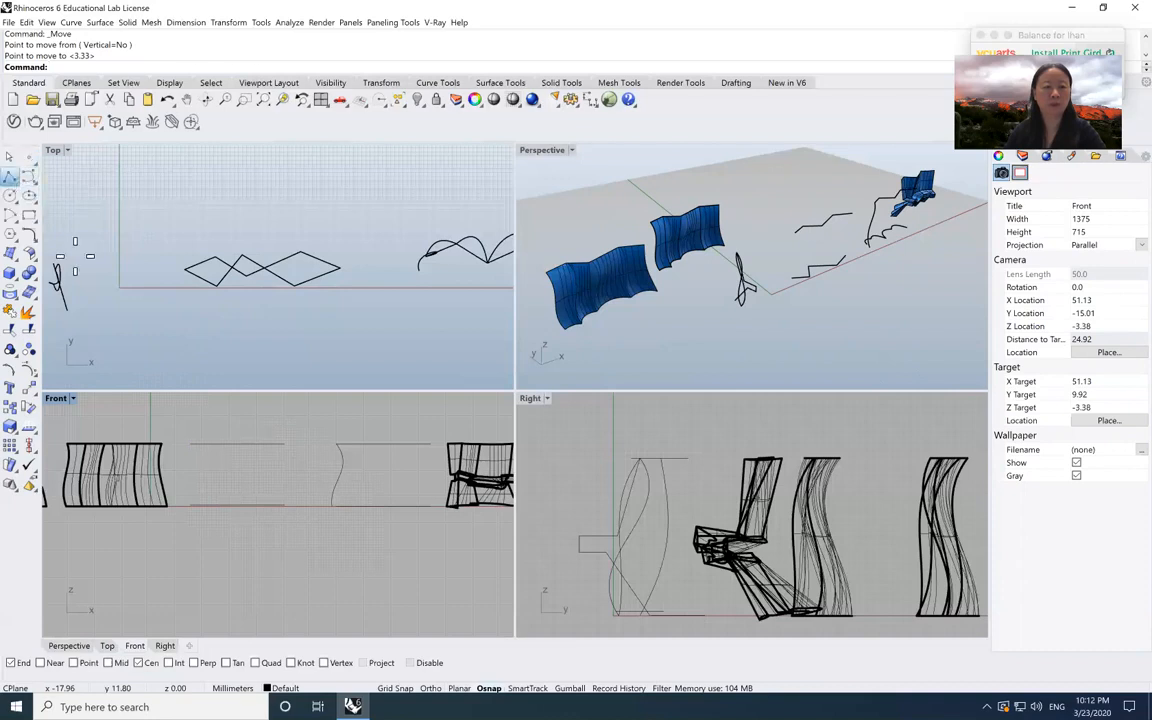
left_click(190, 429)
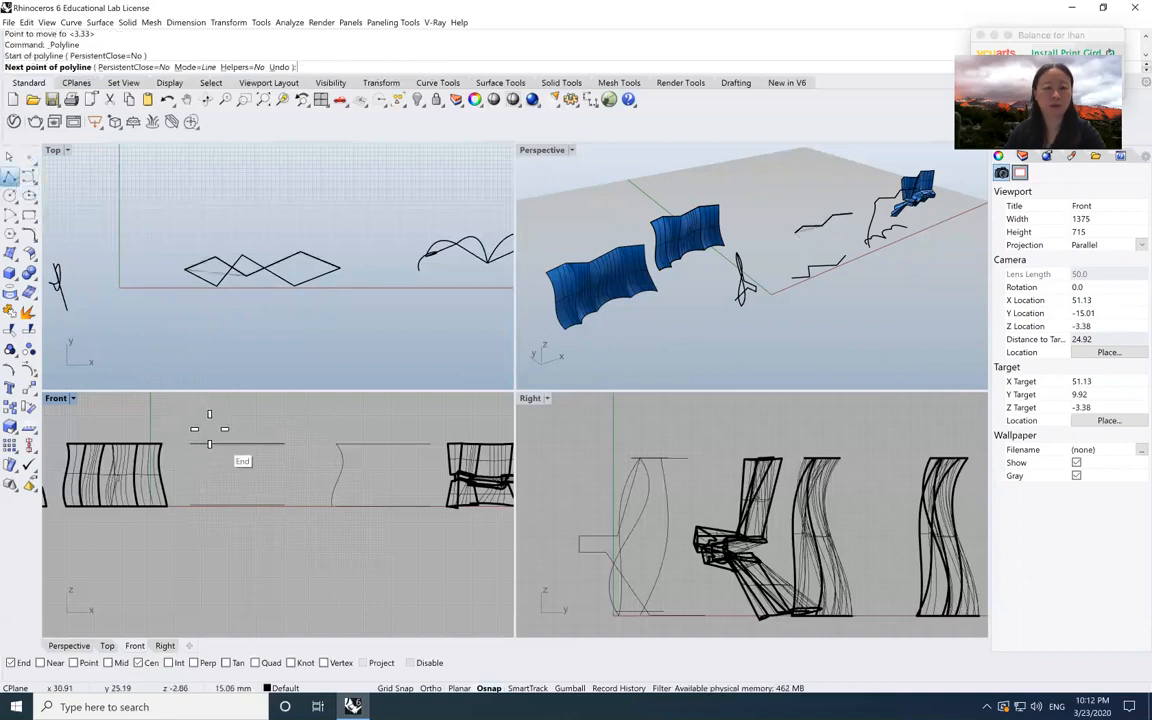
left_click(209, 429)
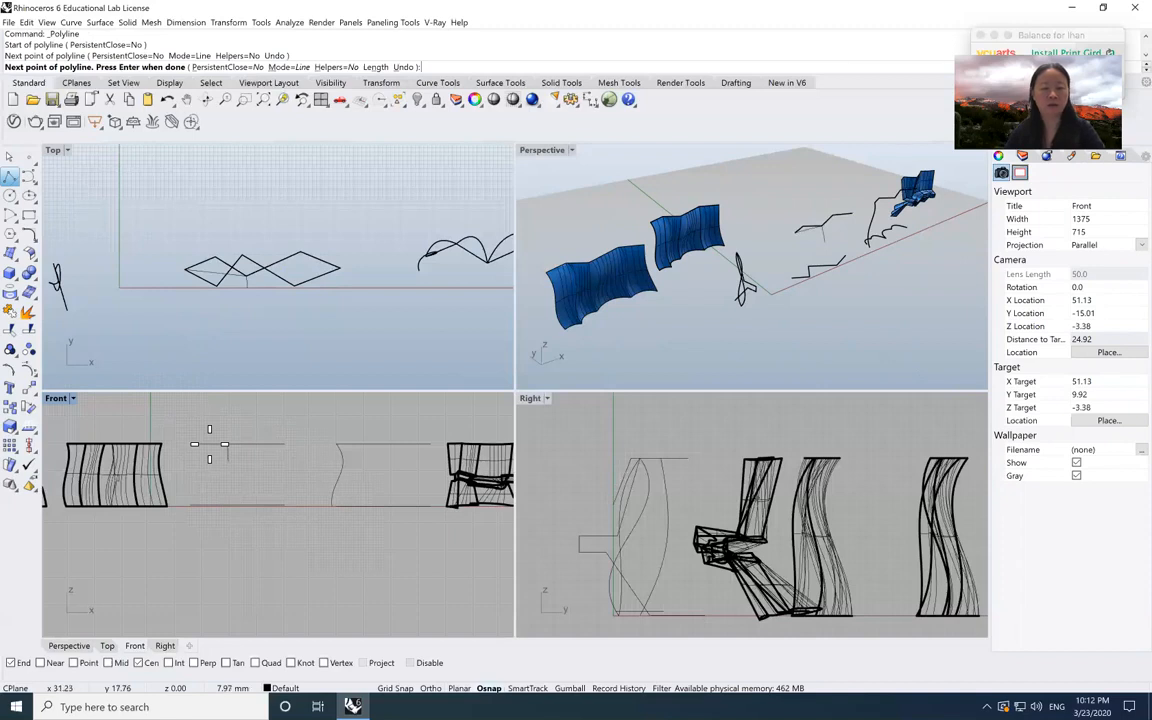
left_click(209, 437)
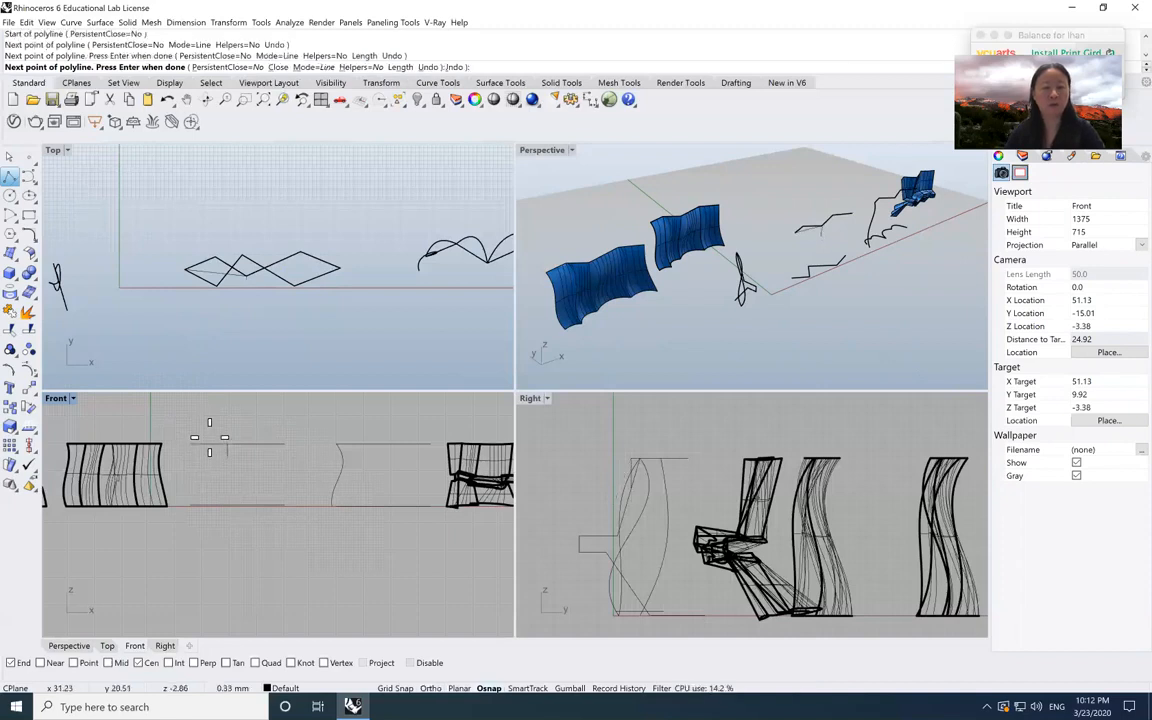
key("shift")
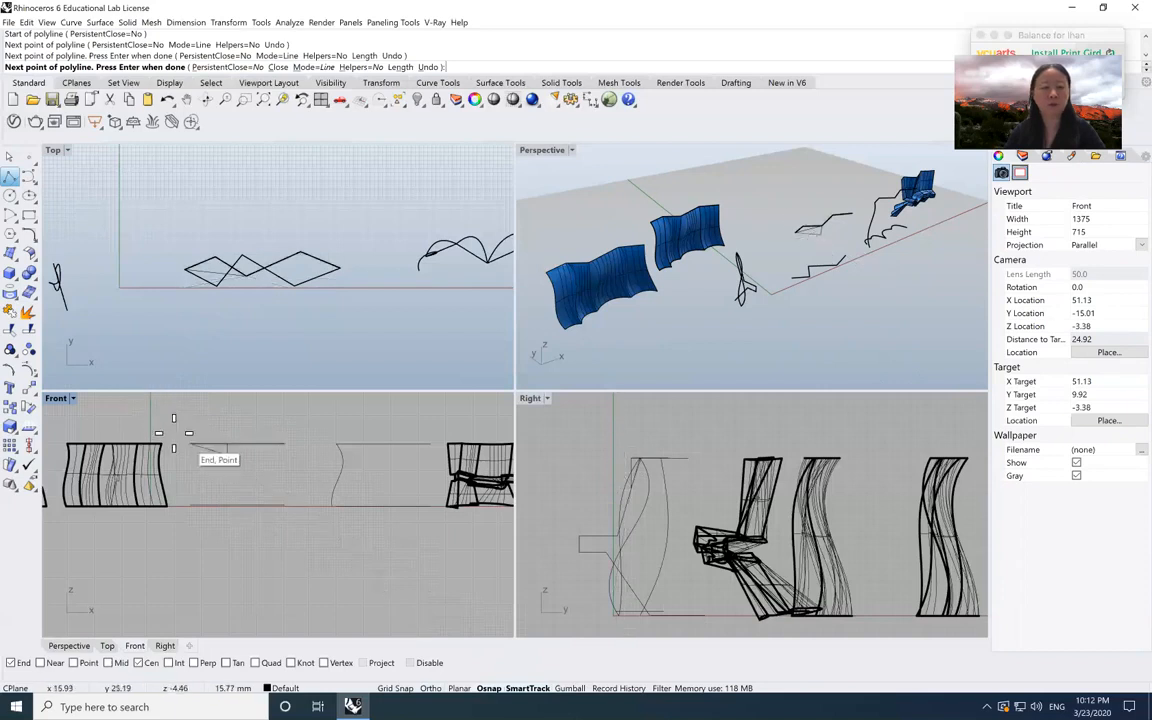
key("shift")
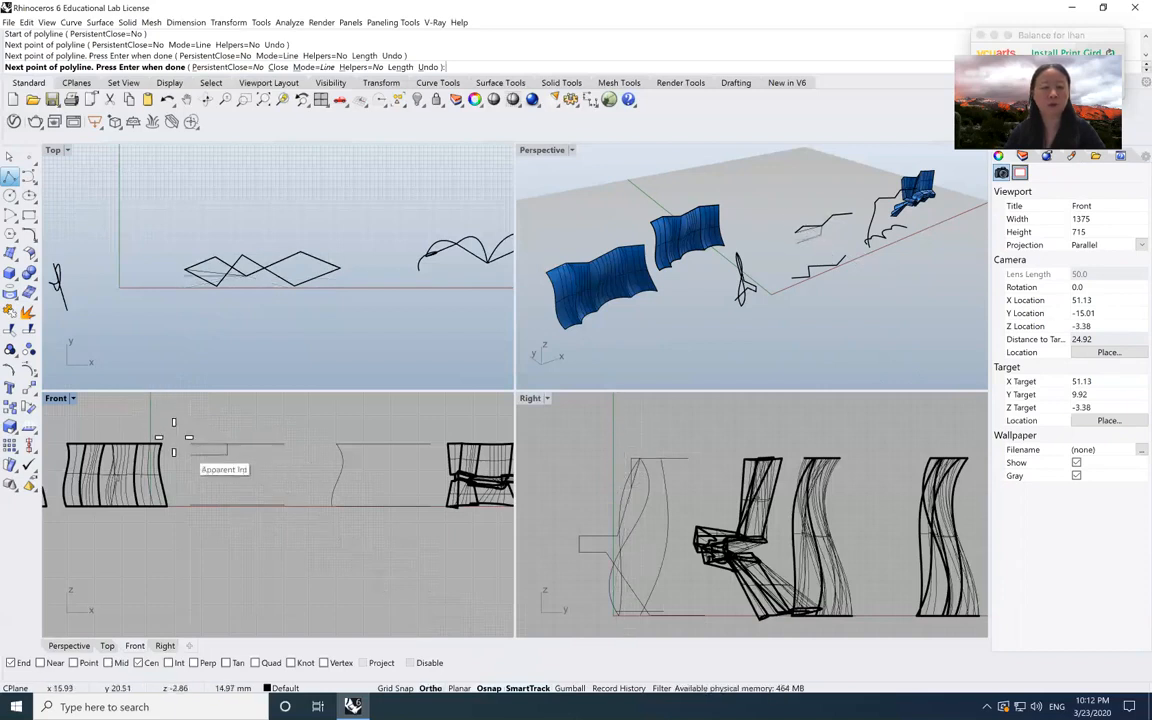
left_click(174, 437, "shift")
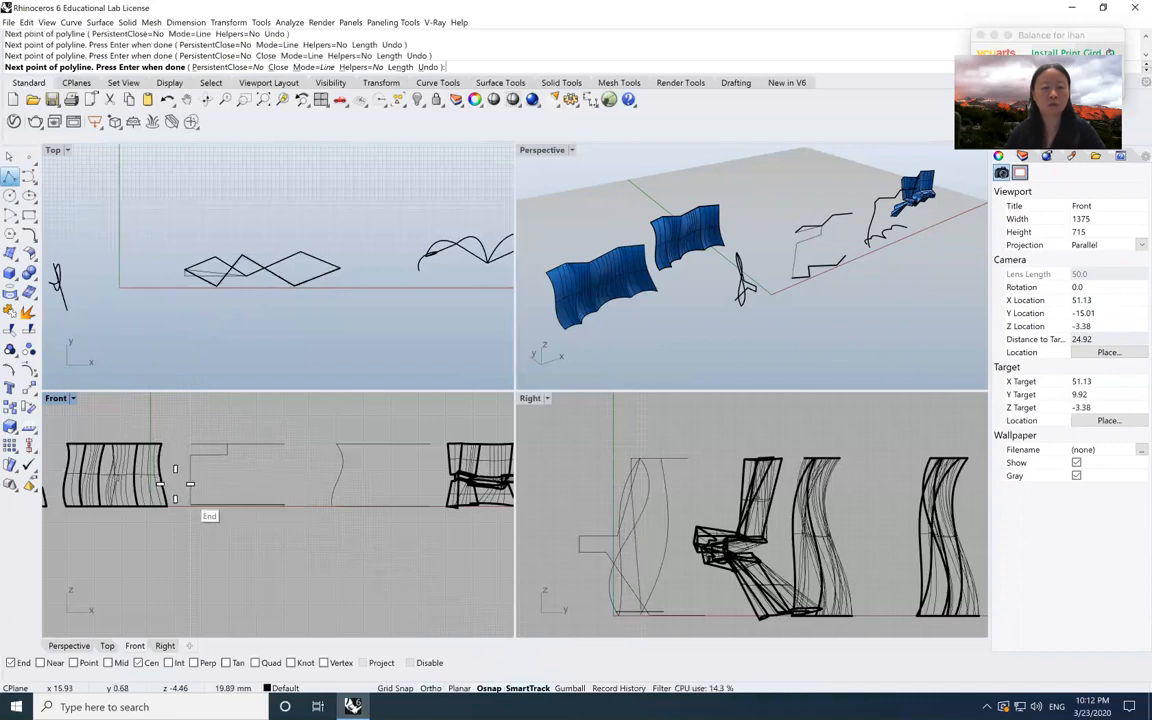
left_click(175, 484)
key("Return")
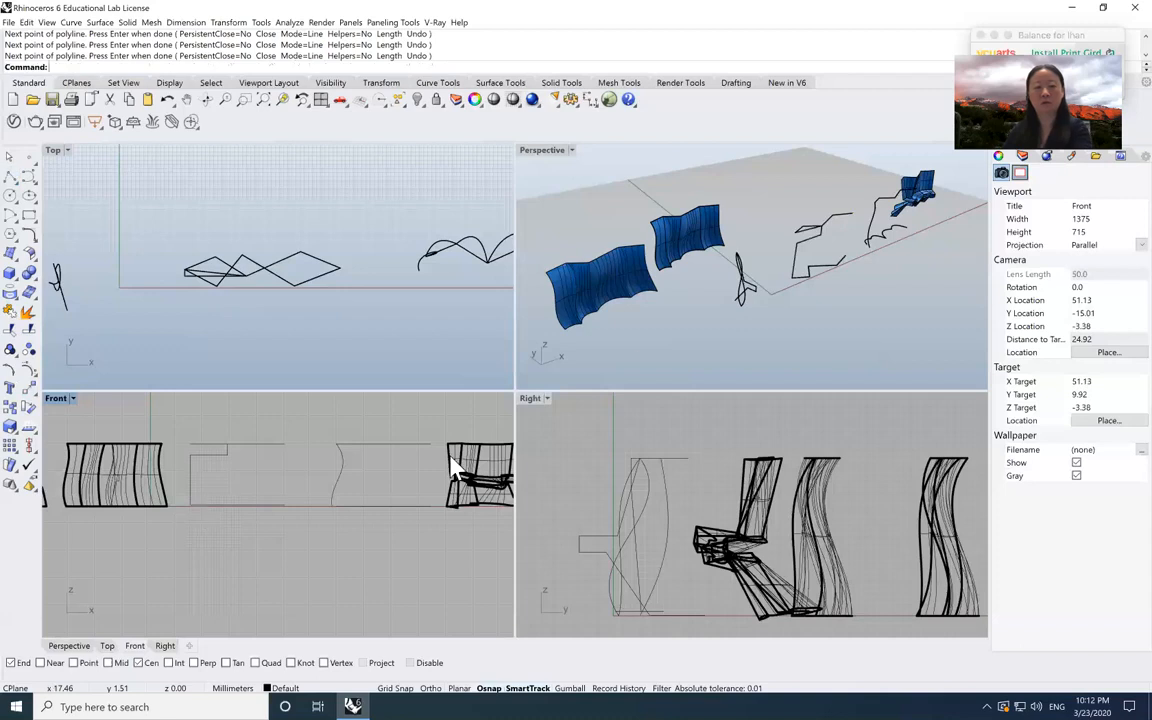
- Inspect the stepped profile against both zigzag curves in the Perspective and Top views, and delete it
left_click(815, 243)
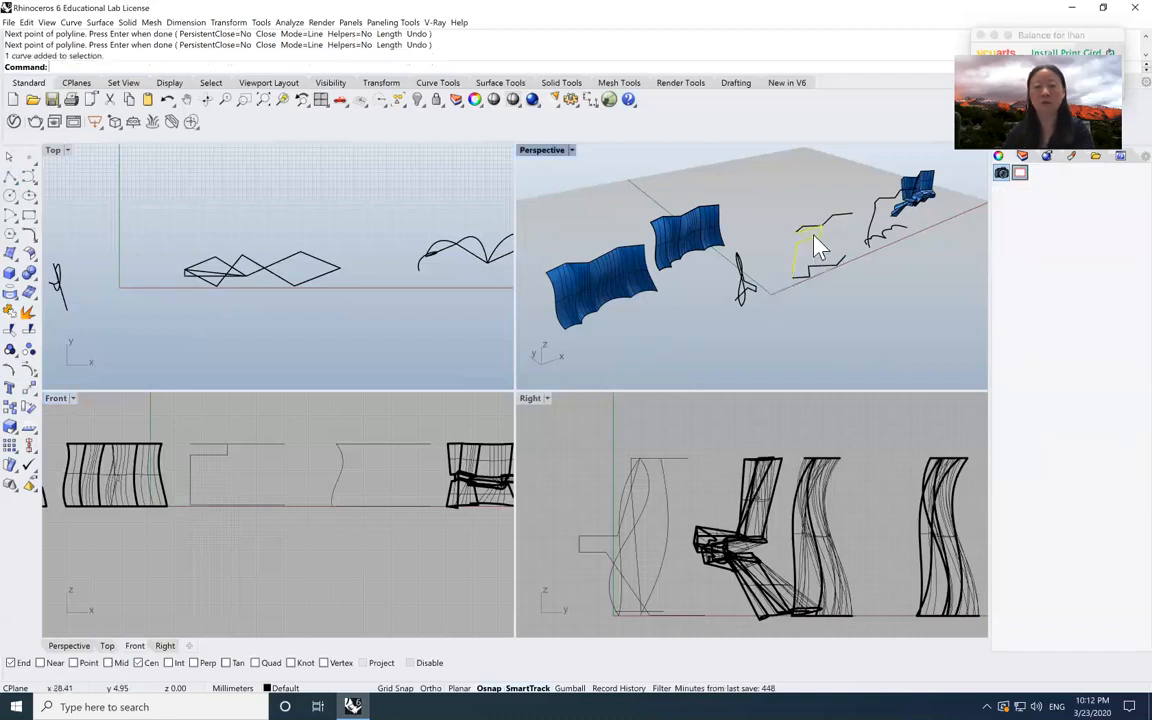
left_click(207, 100)
left_click_drag(597, 219, 812, 258)
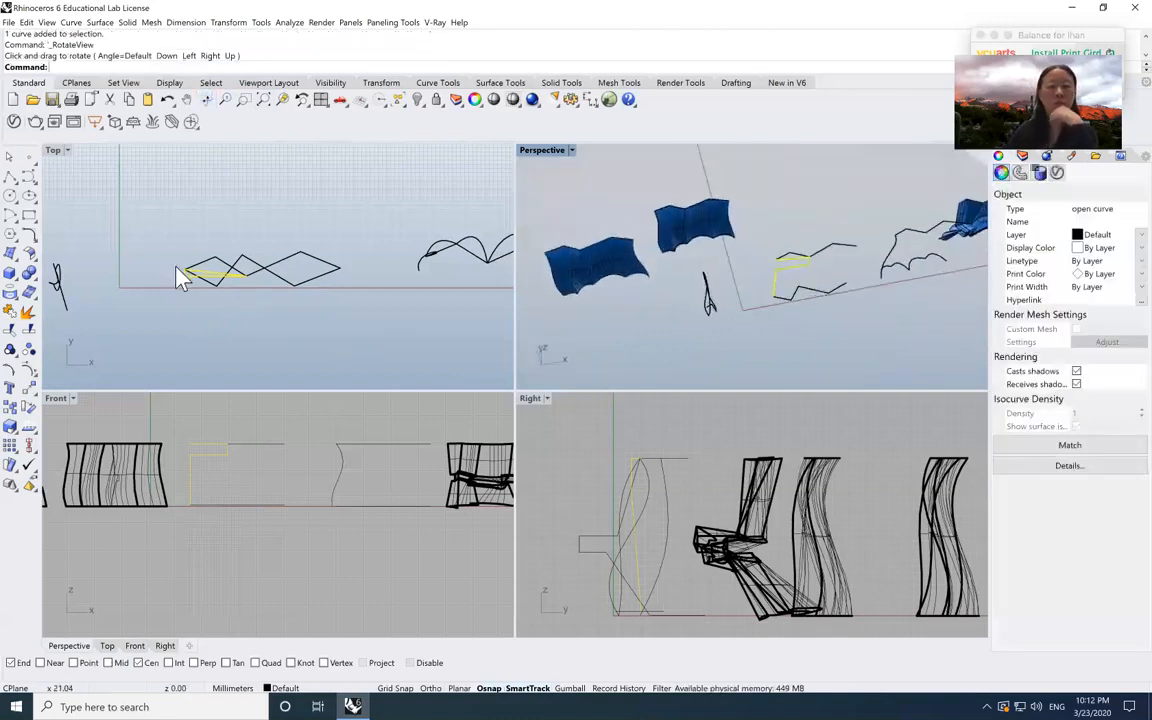
scroll(219, 280, "down", 5)
scroll(229, 275, "up", 13)
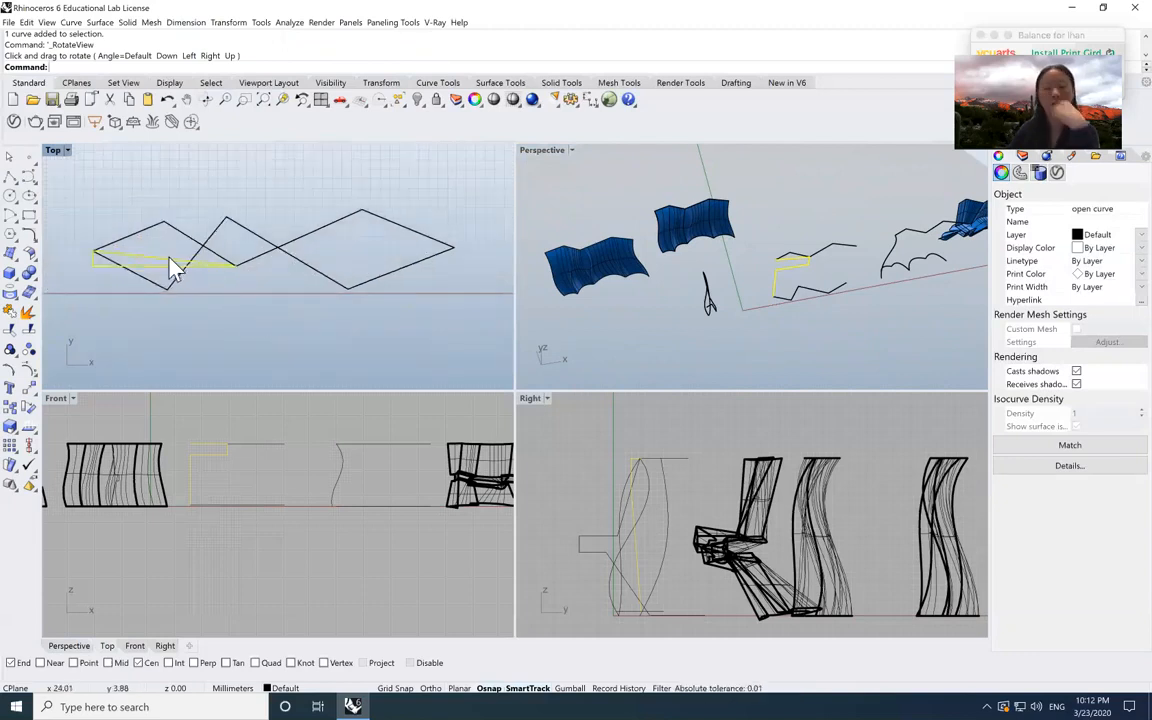
key("Delete")
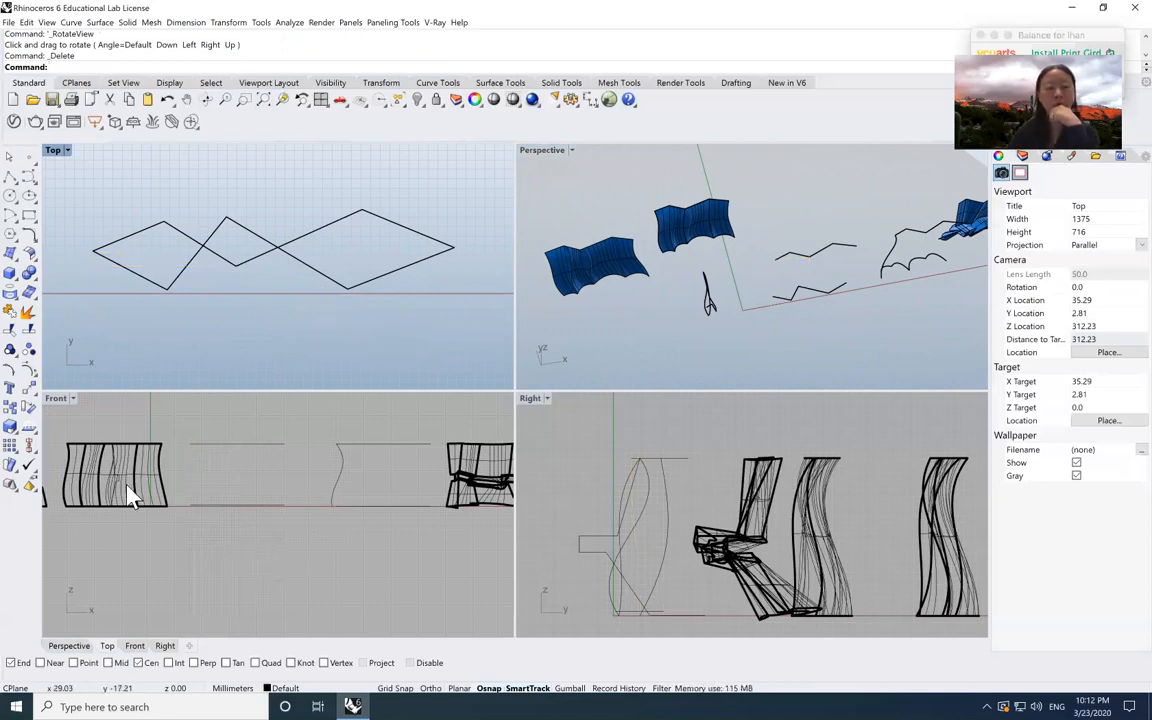
- Draw an open stepped polyline about 12 mm wide with right-angled corners in empty space below the zigzag curves in the Front view
left_click(10, 176)
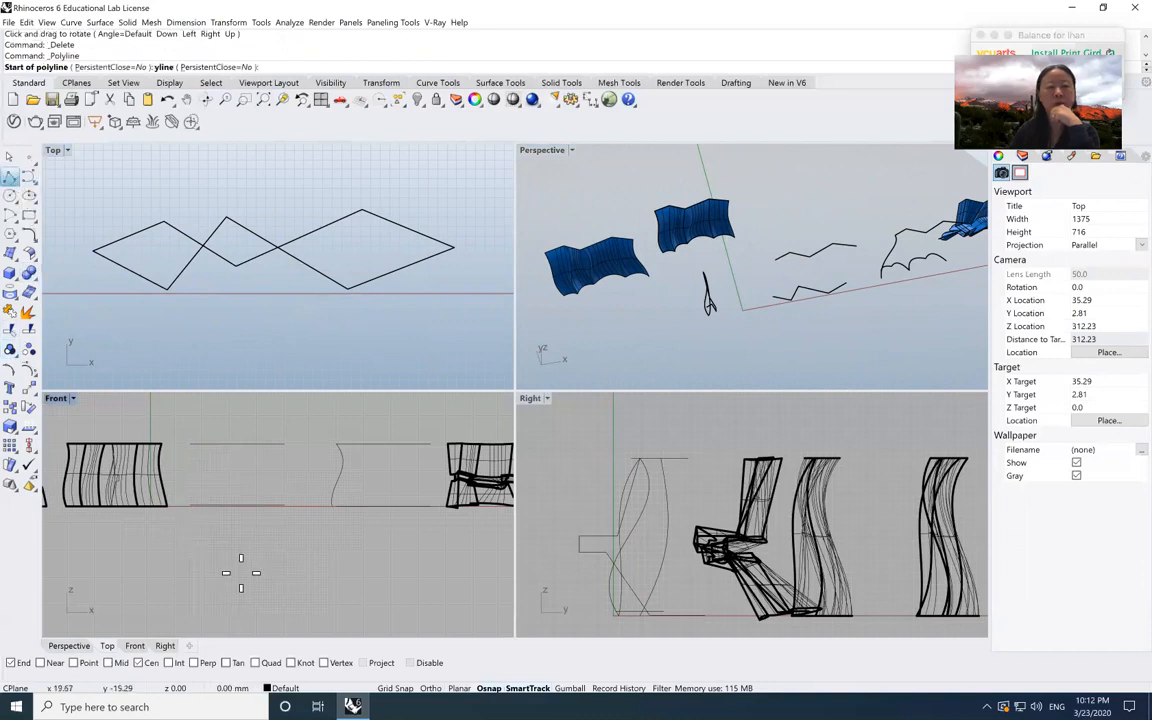
left_click(175, 532)
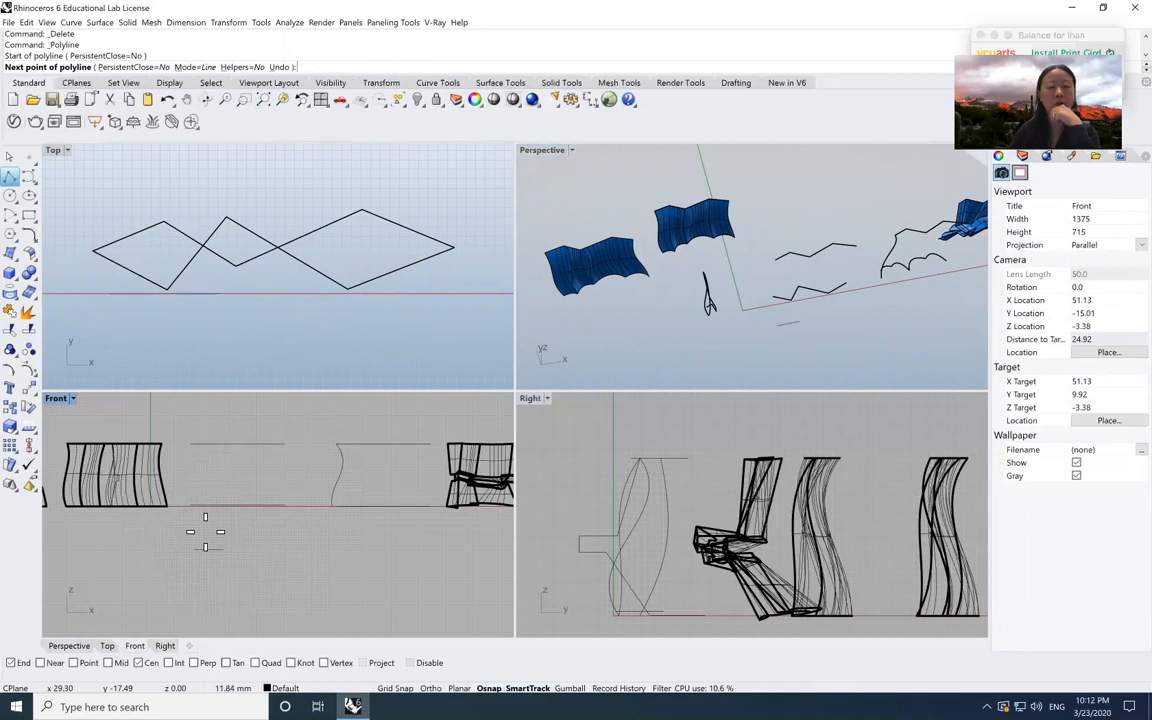
left_click(198, 544)
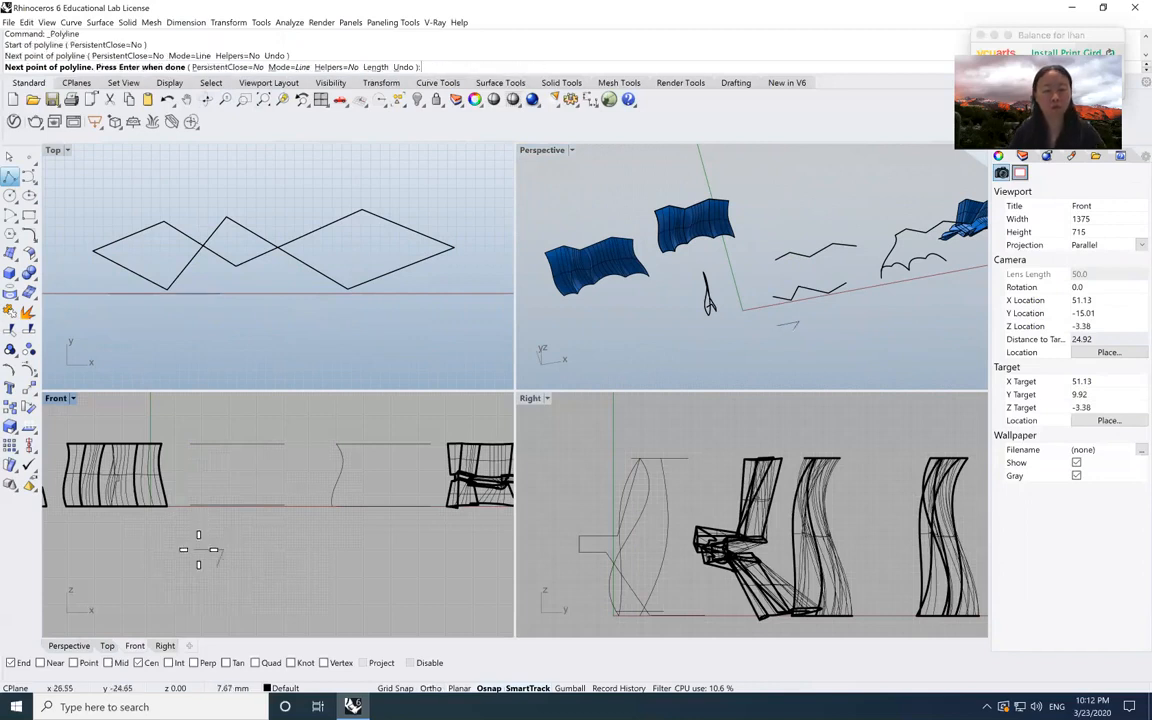
left_click(199, 549)
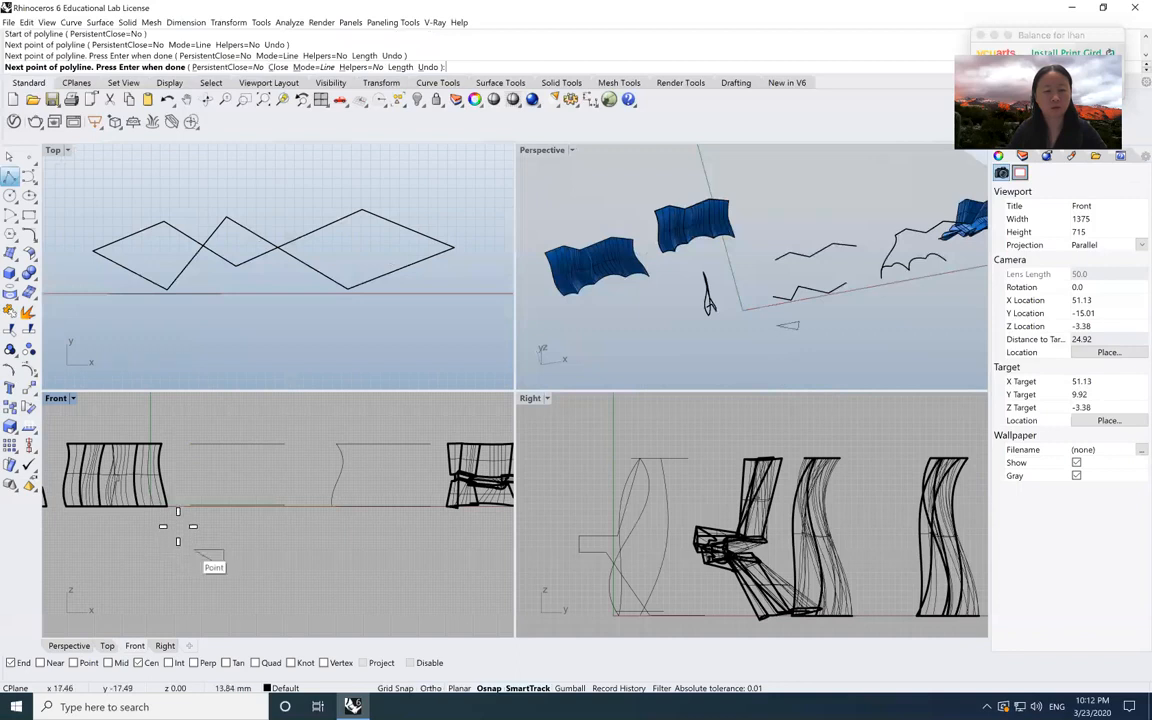
key("shift")
left_click(176, 551)
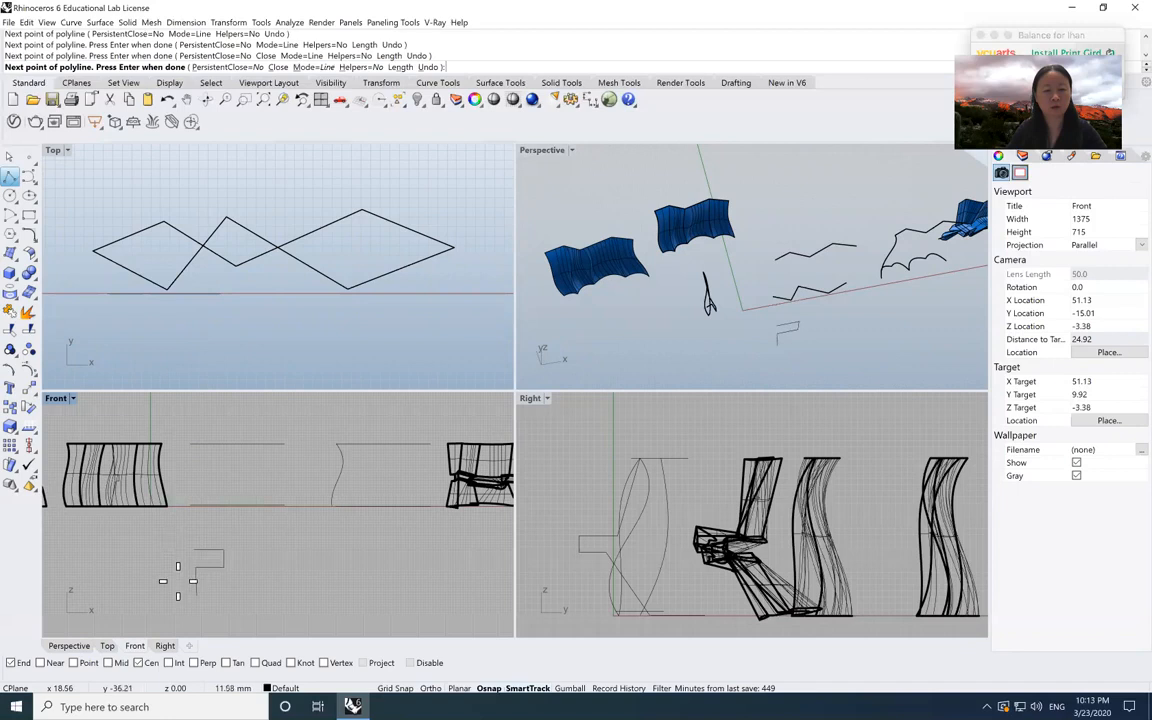
left_click(177, 597)
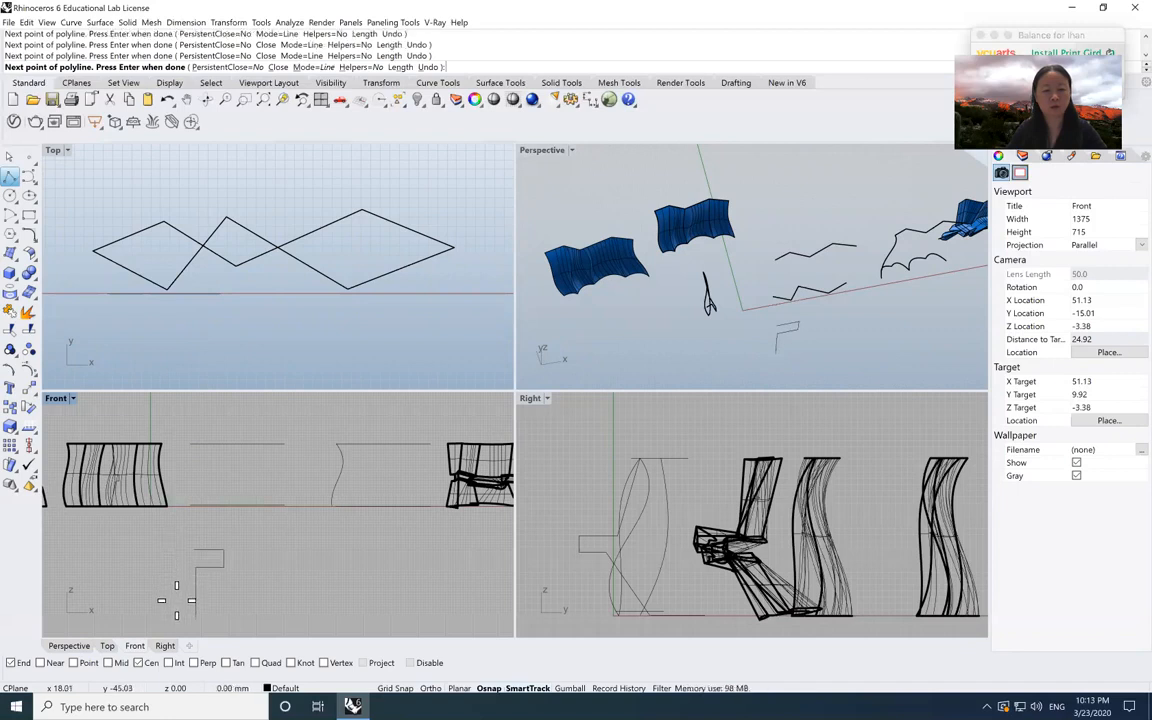
key("Return")
- Move the stepped polyline so its starting end snaps to the upper zigzag curve's first endpoint
left_click(194, 557)
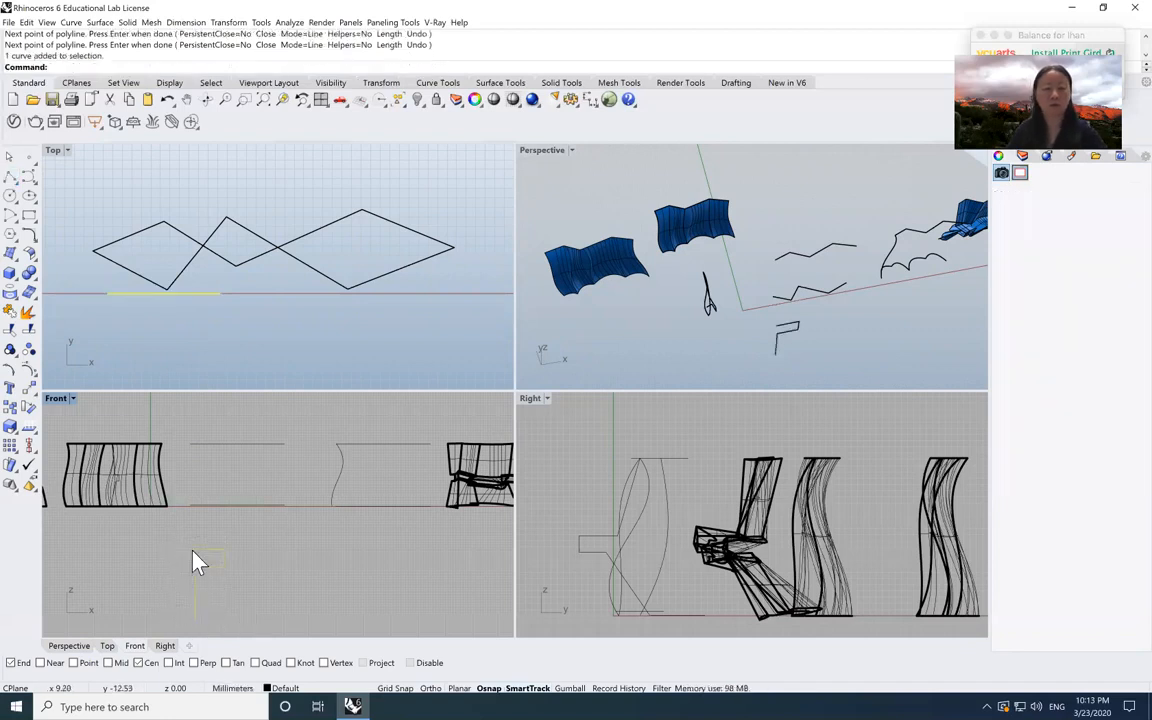
left_click(29, 389)
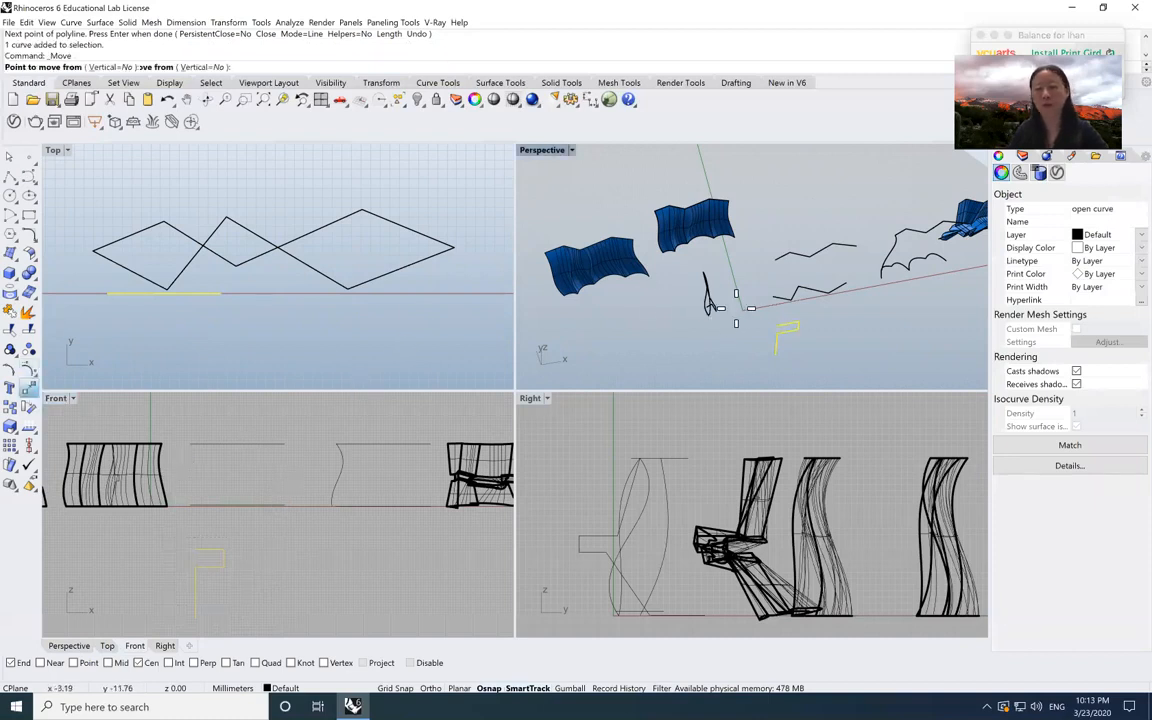
left_click(782, 326)
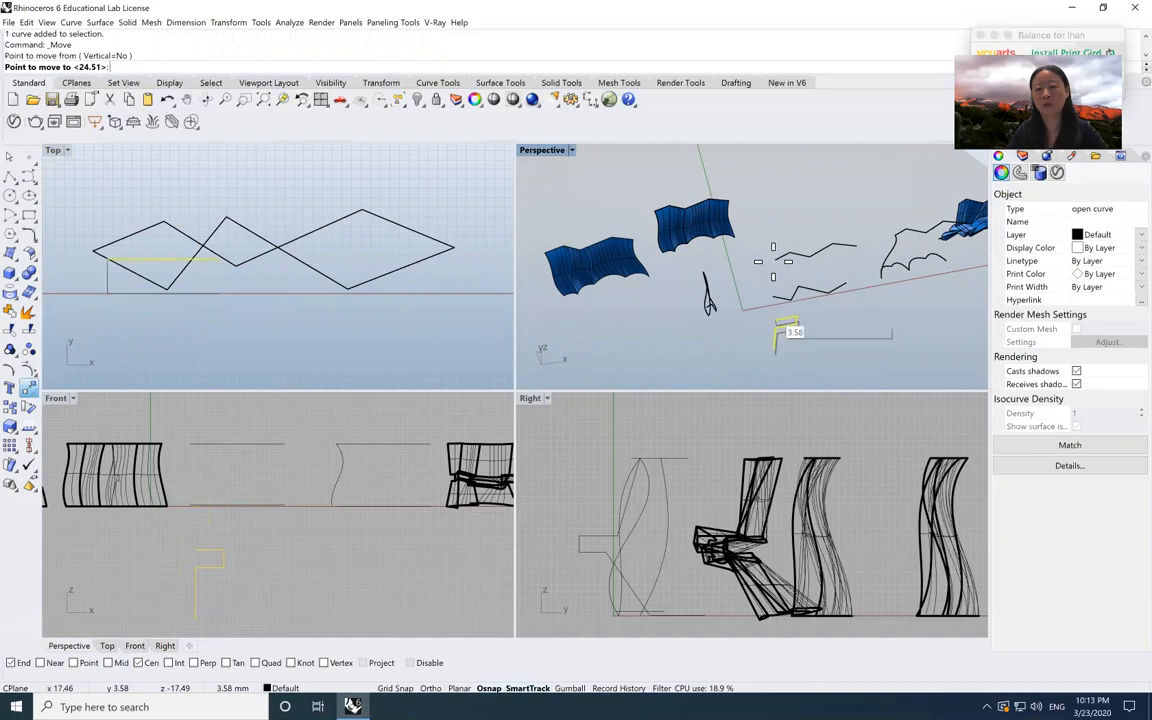
left_click(787, 272)
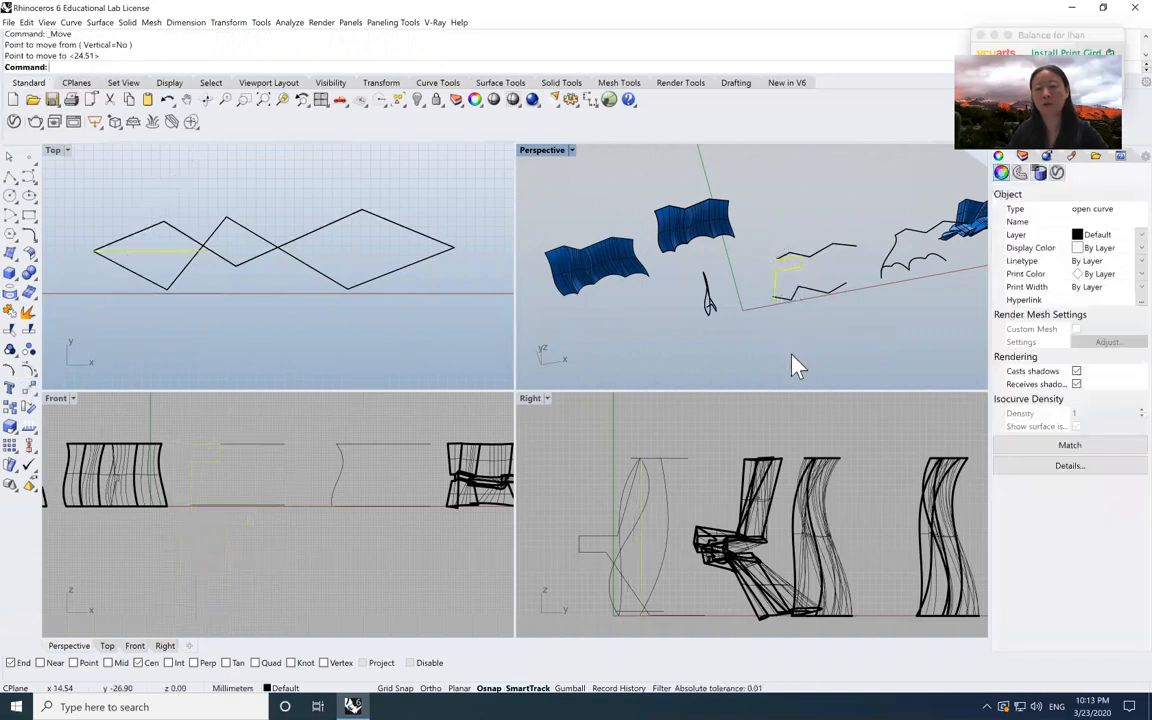
key("Escape")
- Rotate the stepped profile a quarter turn clockwise in the Top view about the zigzag curves' shared first endpoint
left_click(797, 270)
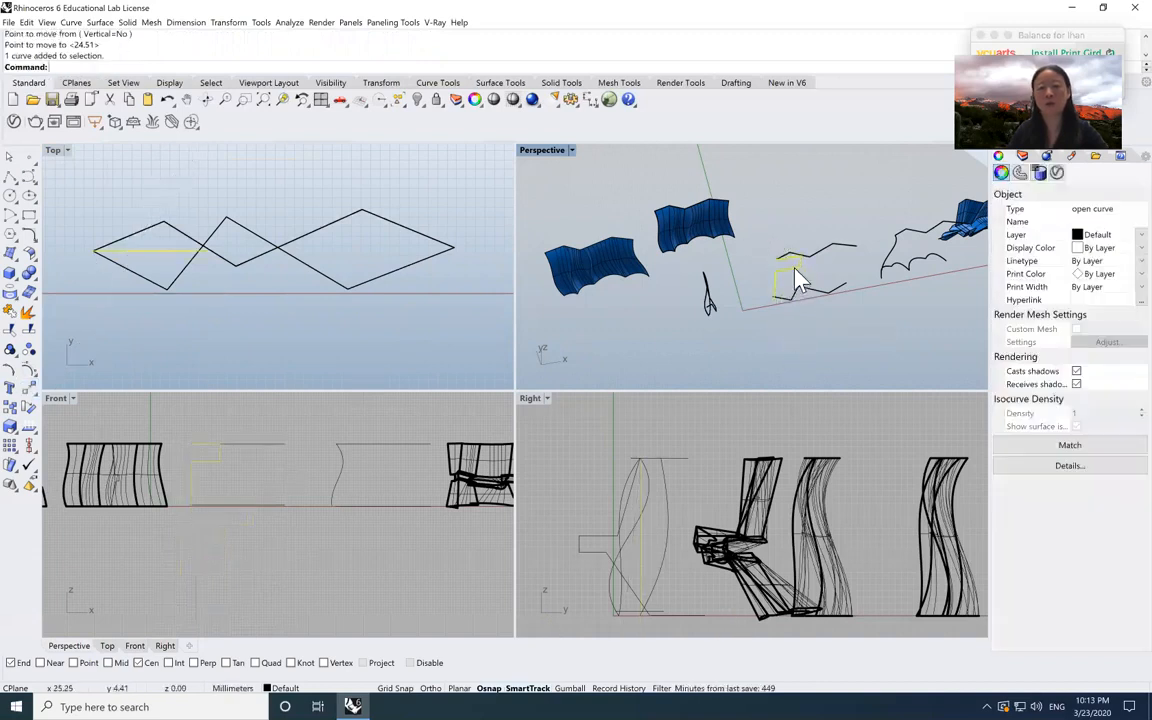
left_click(28, 407)
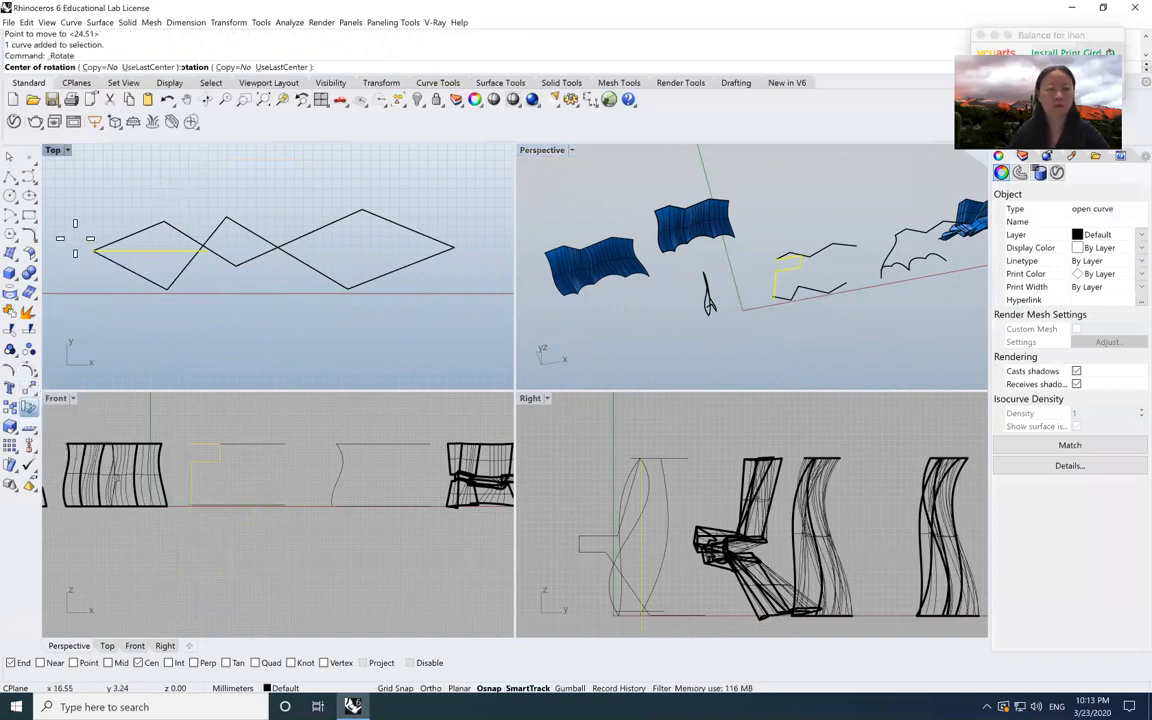
left_click(94, 250)
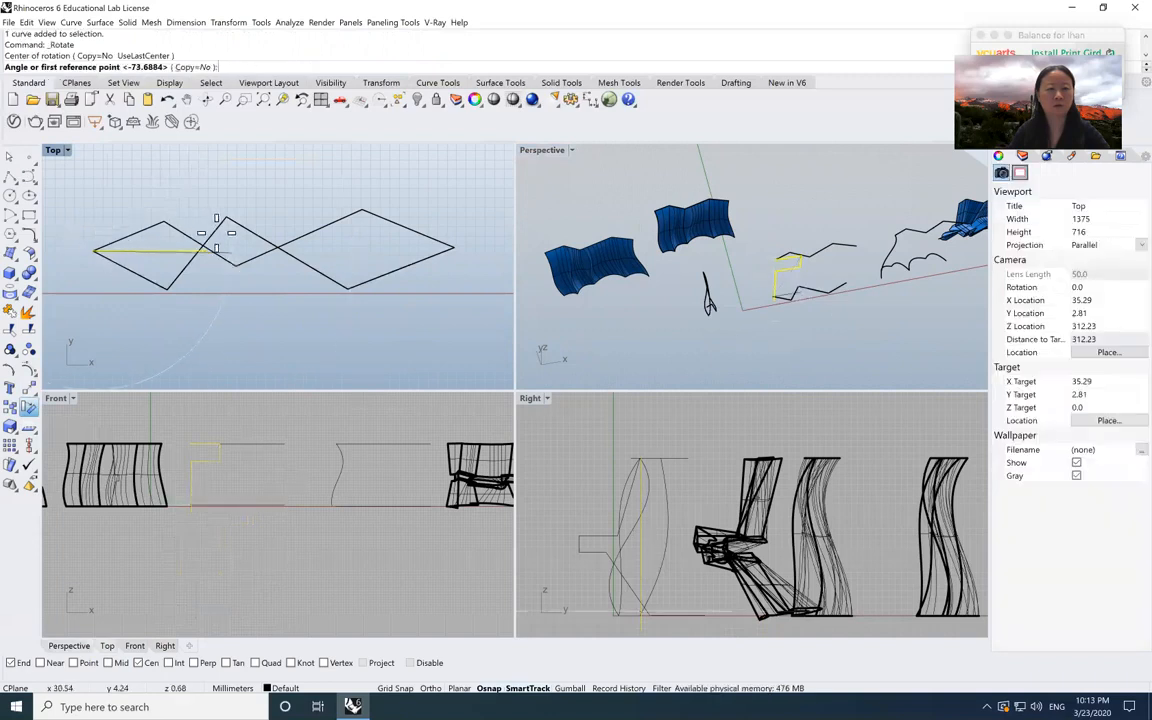
left_click(217, 231)
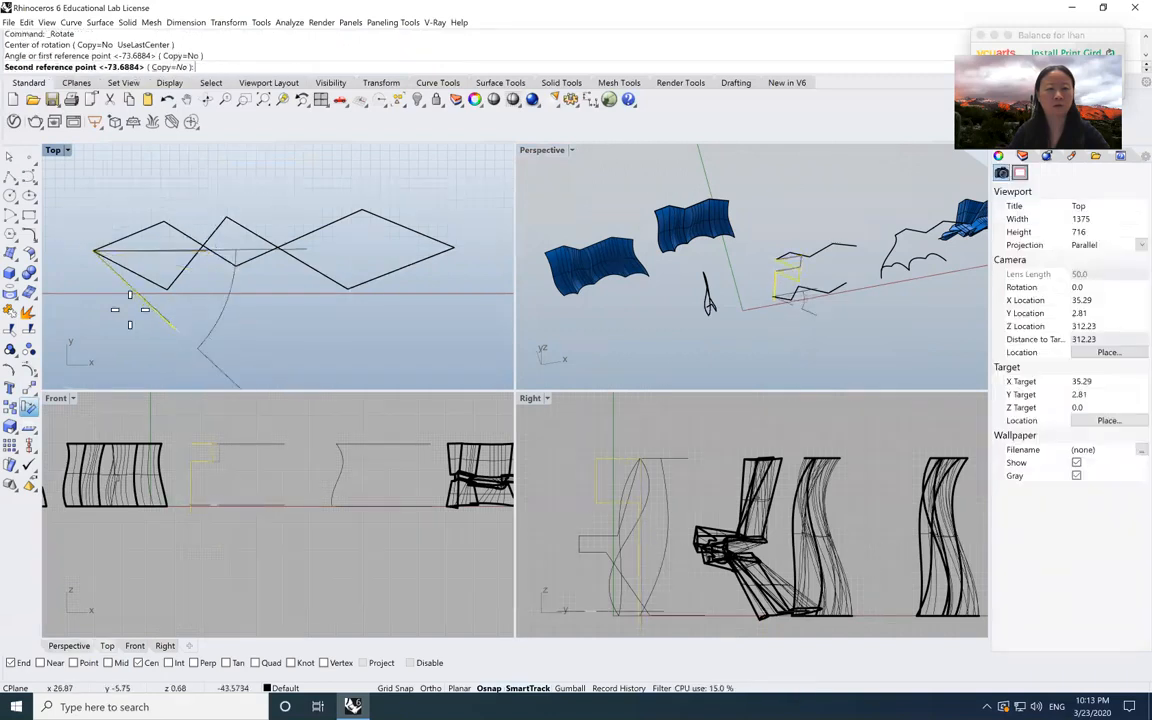
left_click(94, 330)
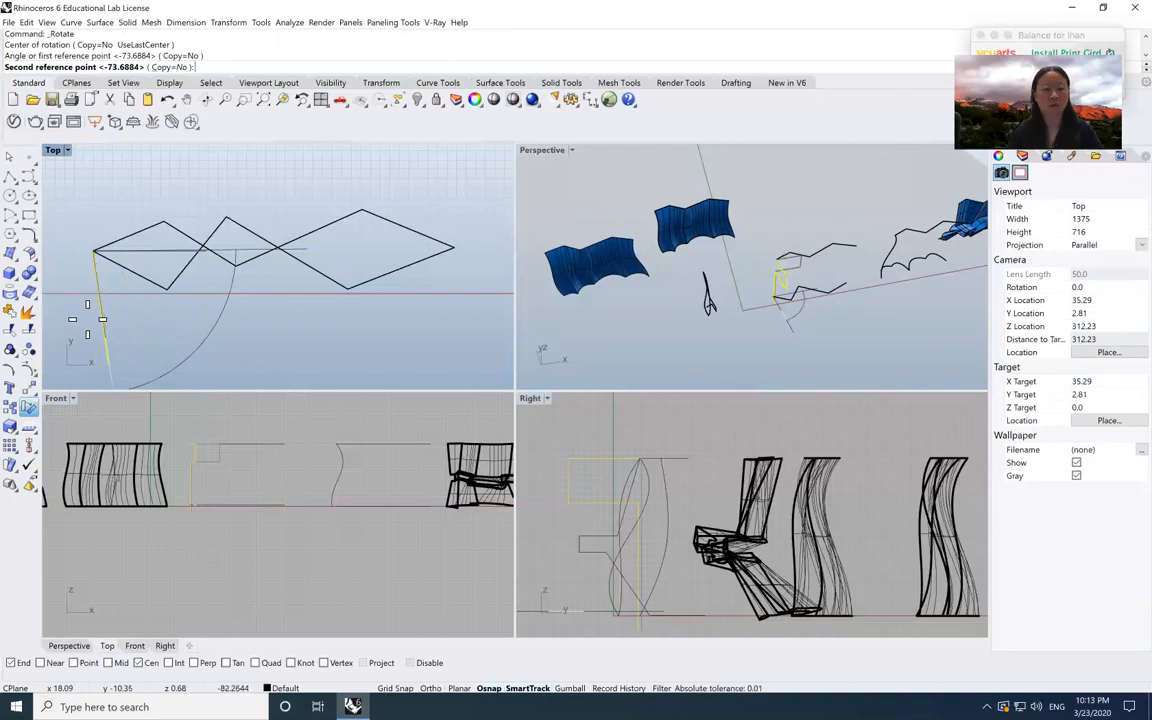
key("Escape")
- Examine in the Top and enlarged Perspective views how the rotated profile meets the rails, especially at the lower rail's first endpoint
scroll(90, 362, "up", 3)
scroll(89, 357, "up", 10)
scroll(203, 291, "down", 7)
scroll(161, 245, "up", 17)
scroll(182, 294, "down", 19)
scroll(183, 305, "down", 5)
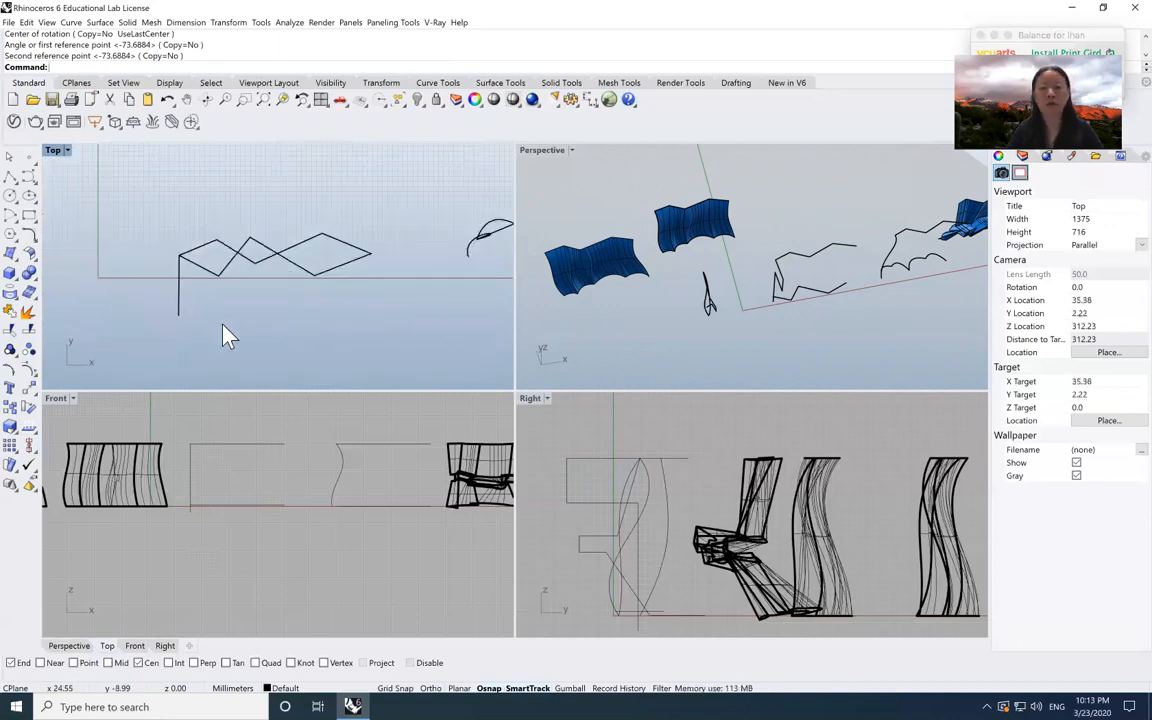
double_click(541, 150)
left_click(205, 99)
left_click_drag(398, 275, 489, 352)
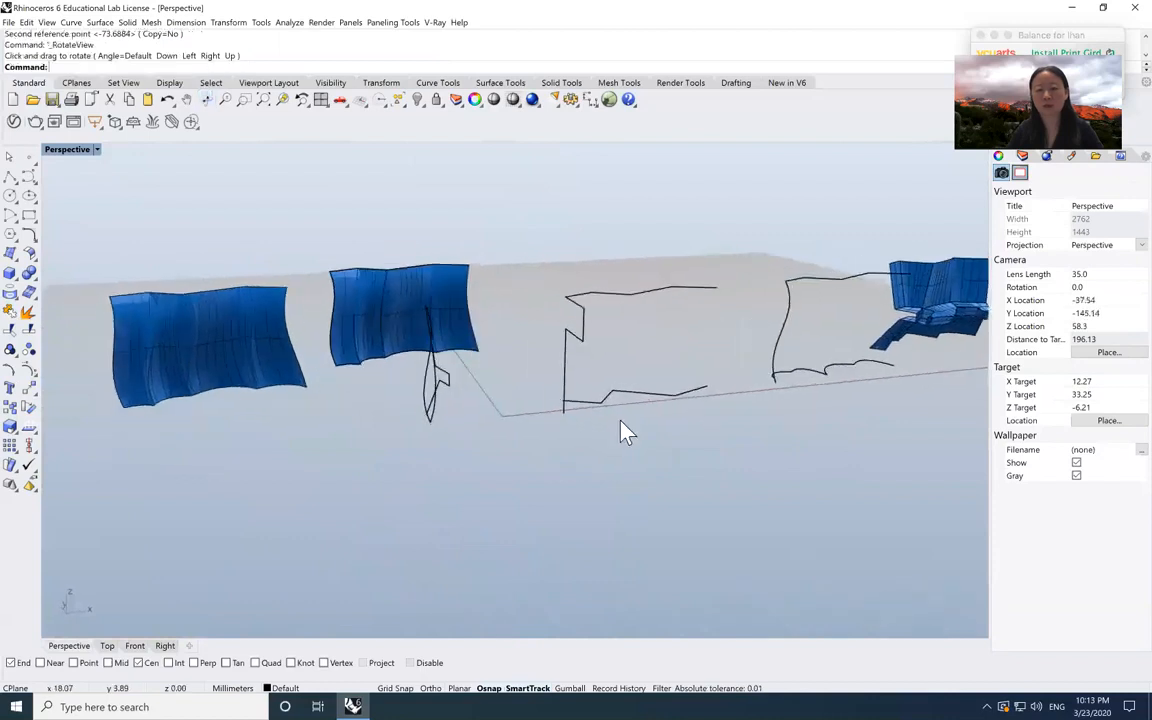
scroll(620, 410, "down", 5)
scroll(620, 410, "up", 10)
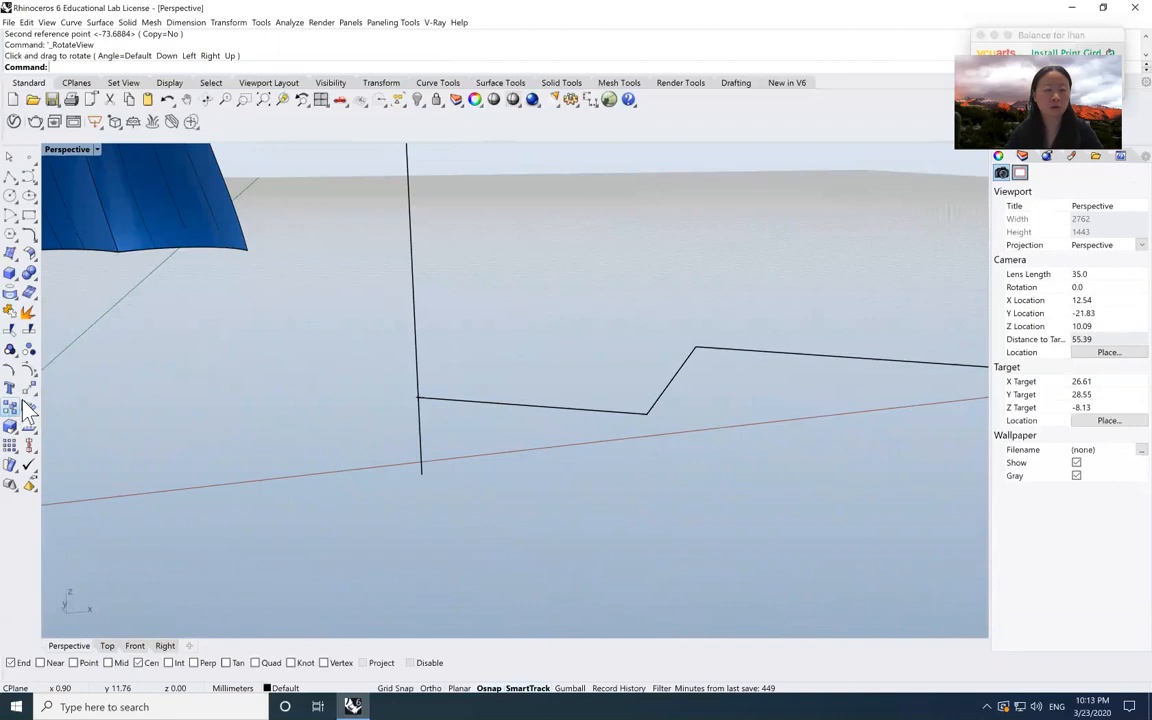
scroll(429, 402, "up", 5)
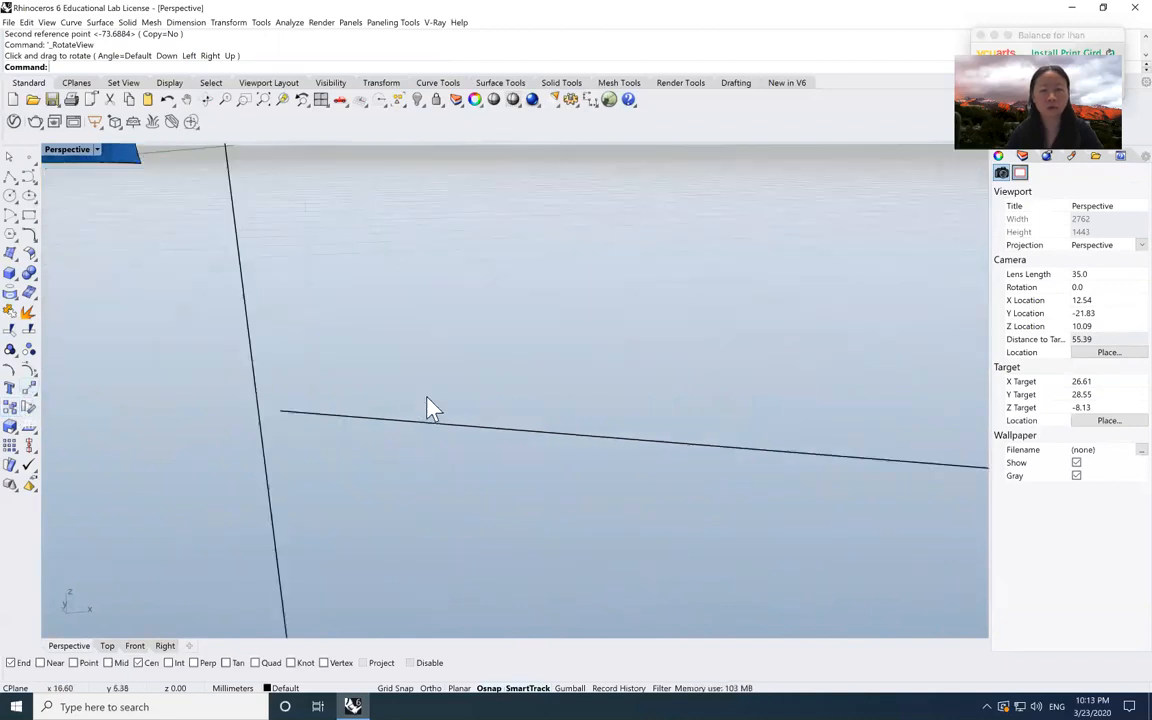
- Check where the rotated stepped profile meets the lower zigzag rail in the Perspective view and delete that profile
scroll(393, 426, "down", 3)
scroll(330, 448, "up", 1)
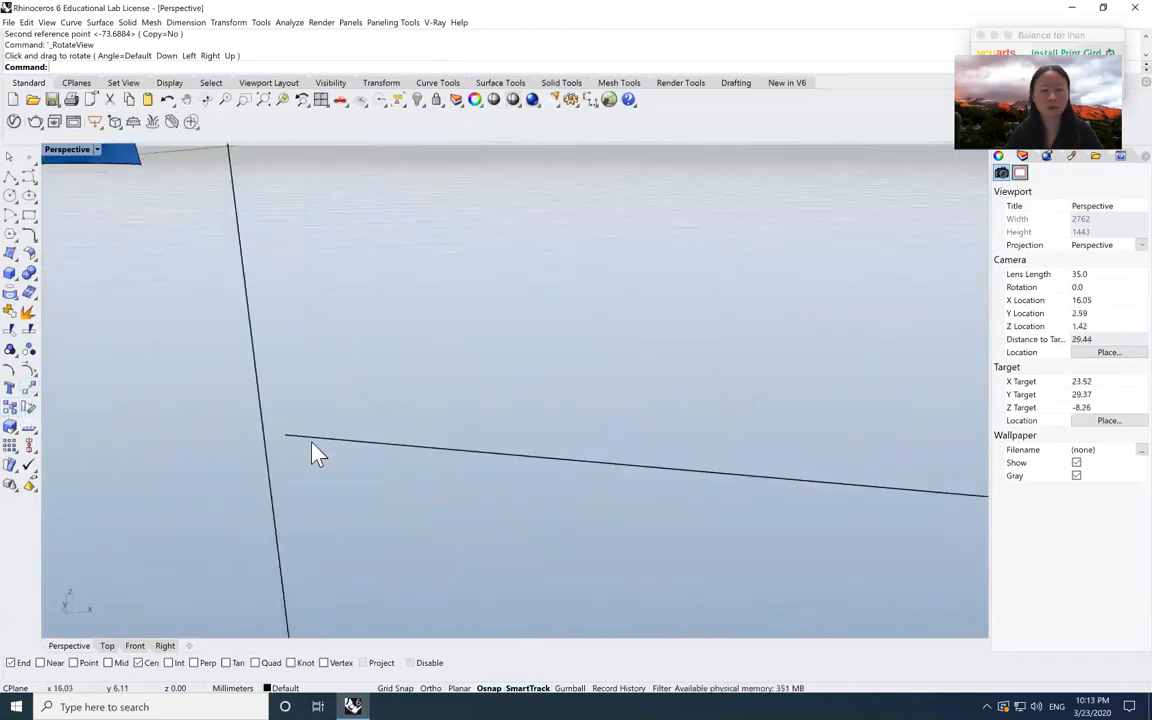
scroll(314, 455, "down", 3)
scroll(330, 455, "up", 2)
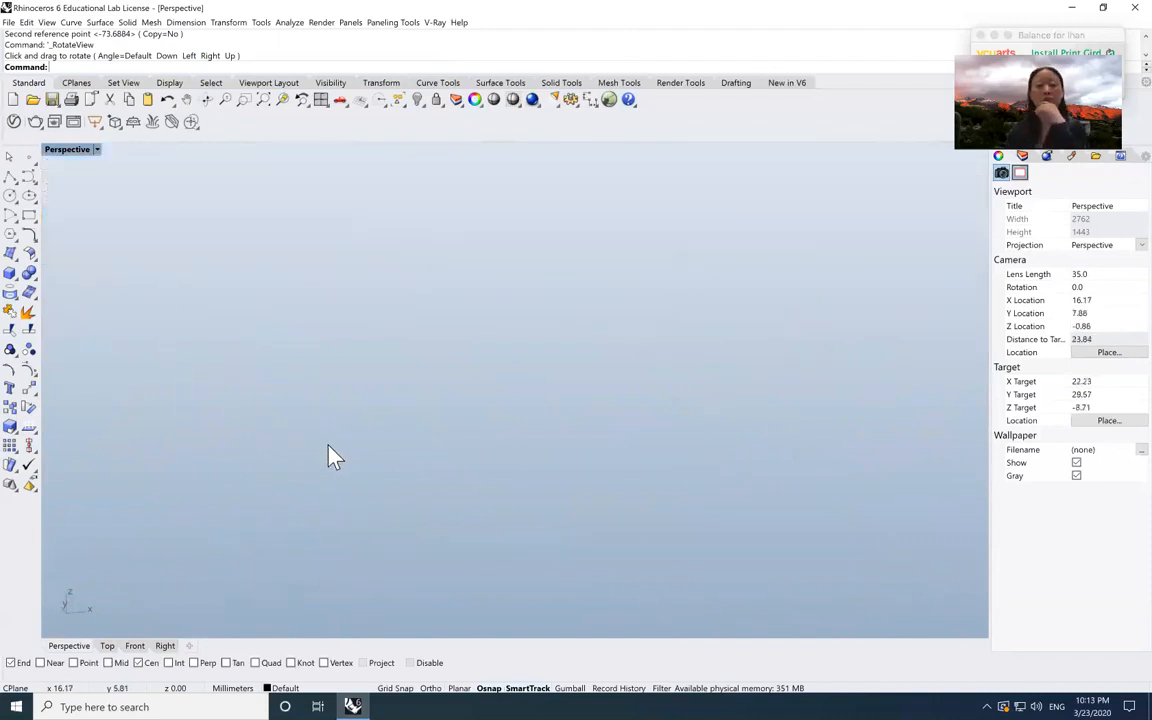
scroll(337, 458, "down", 5)
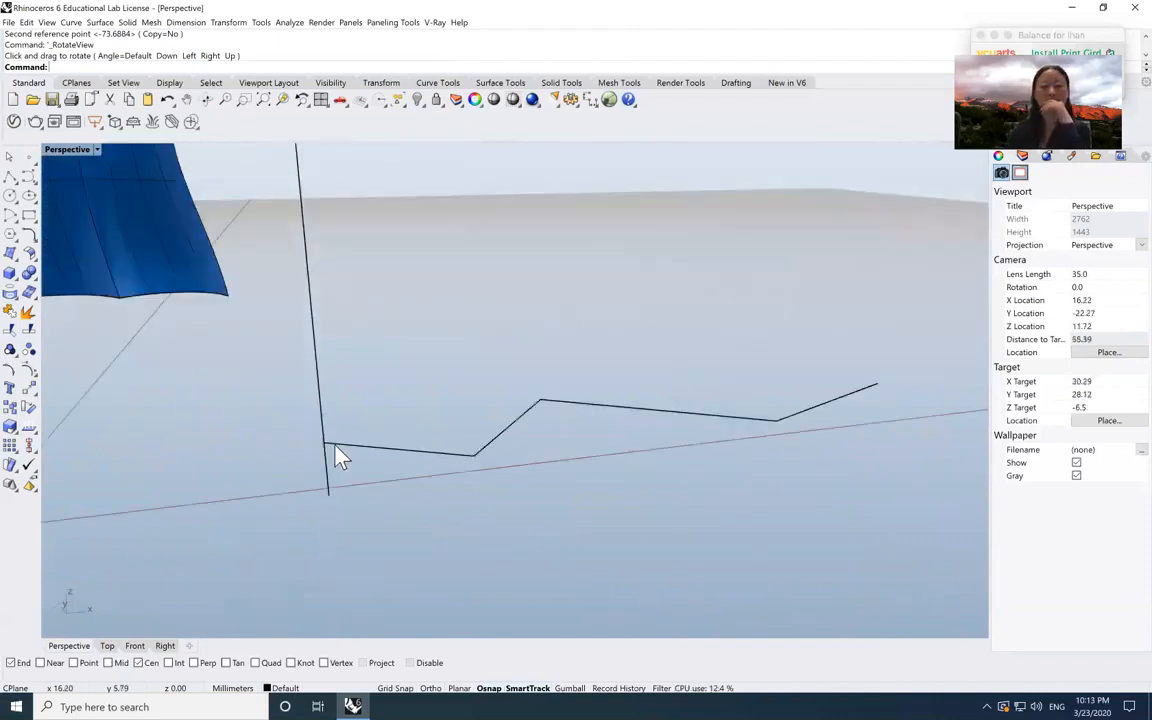
left_click(324, 361)
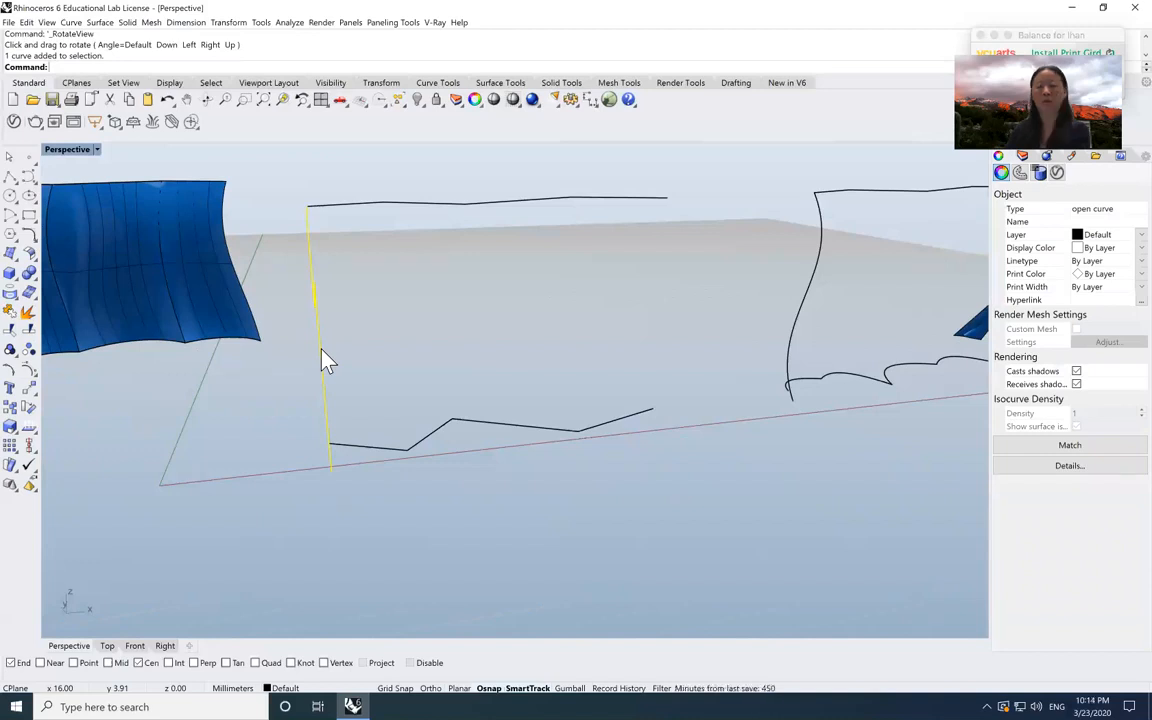
key("Delete")
- Start a new polyline, enlarge the Front view and set its display mode to M_blue1
double_click(71, 147)
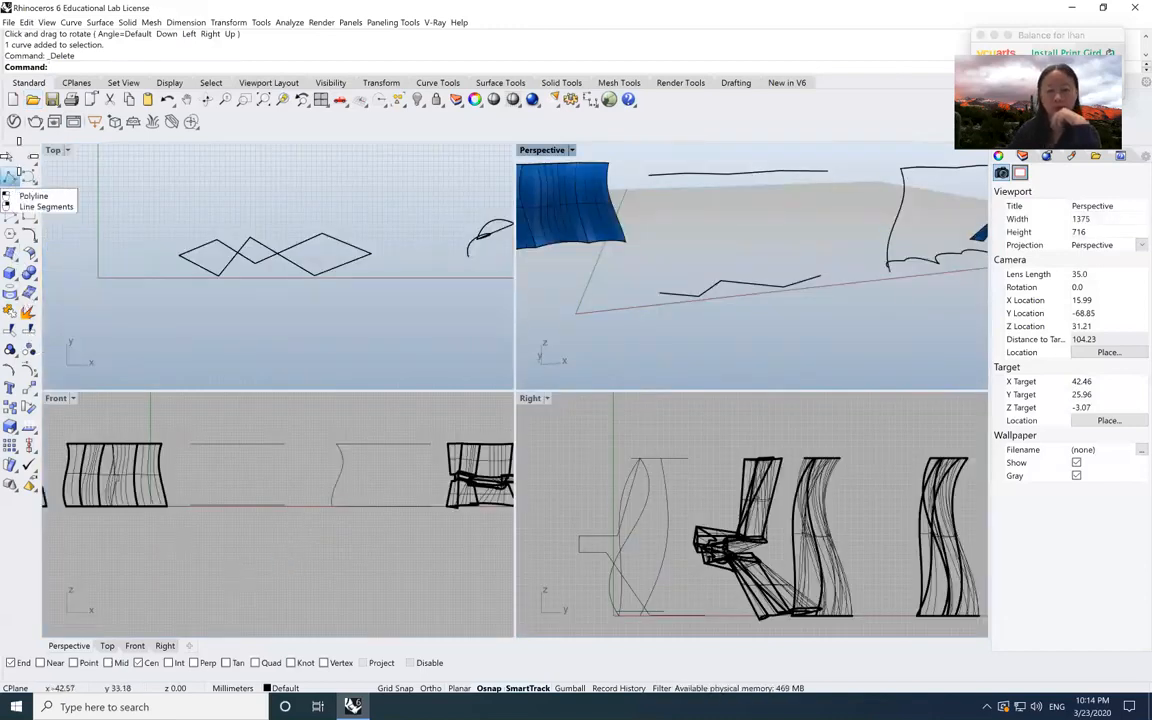
left_click(13, 180)
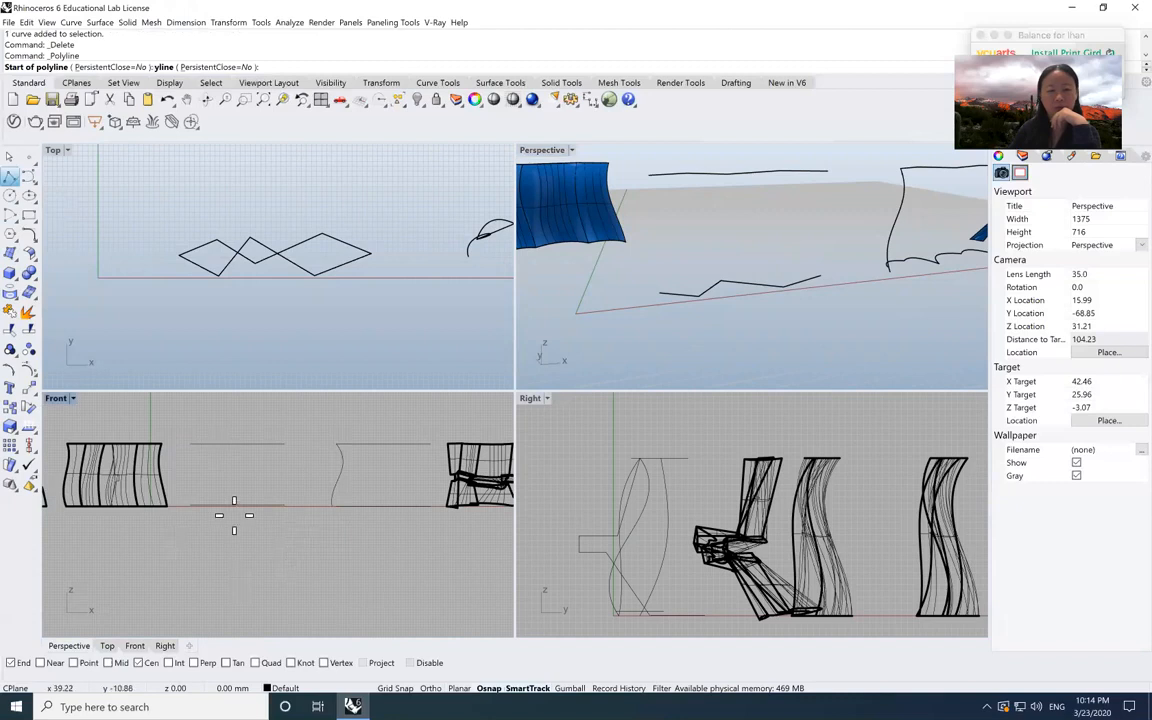
double_click(55, 398)
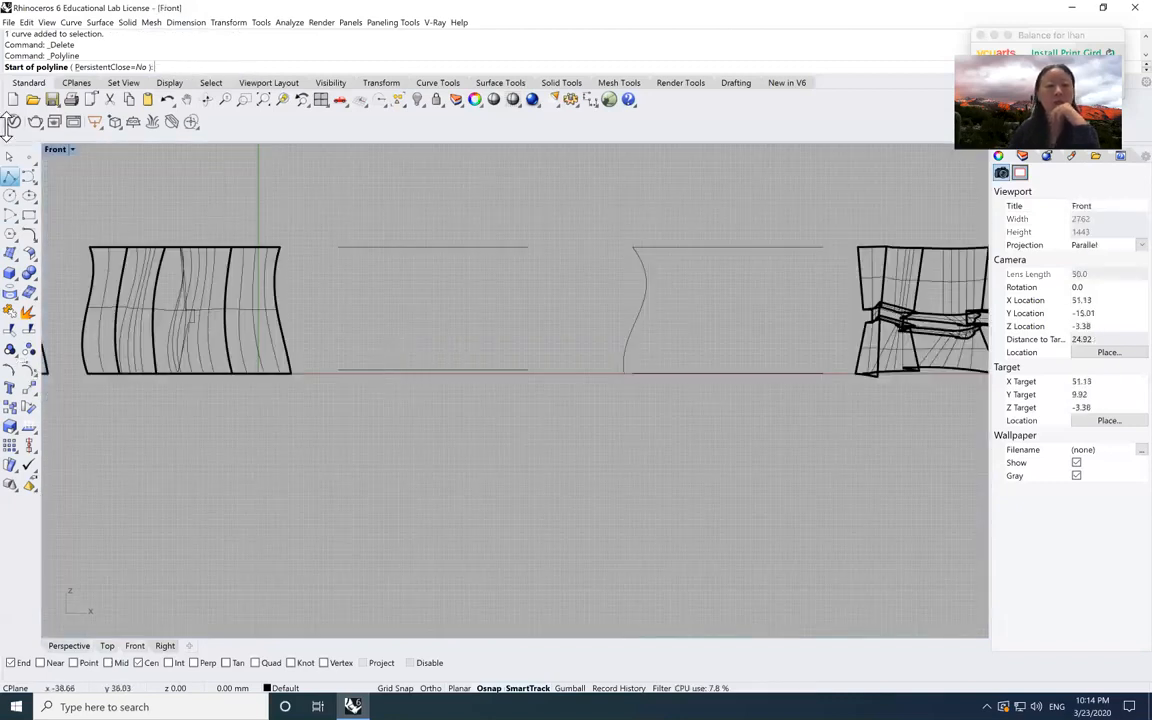
left_click(60, 149)
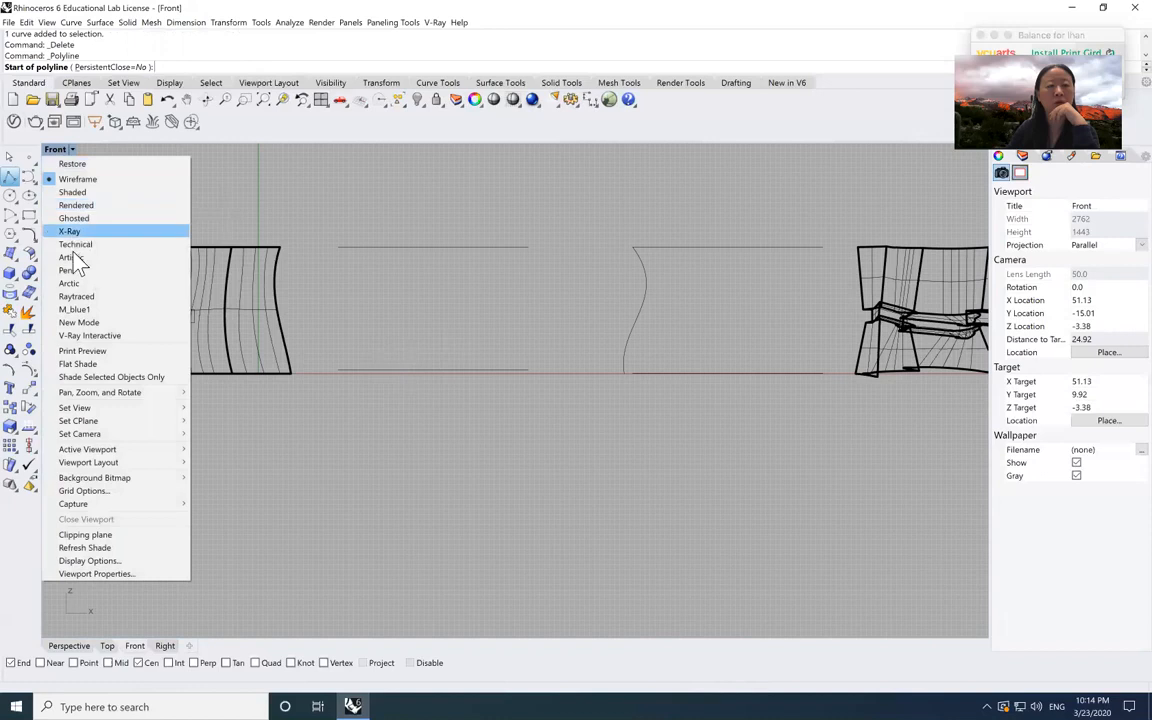
left_click(75, 309)
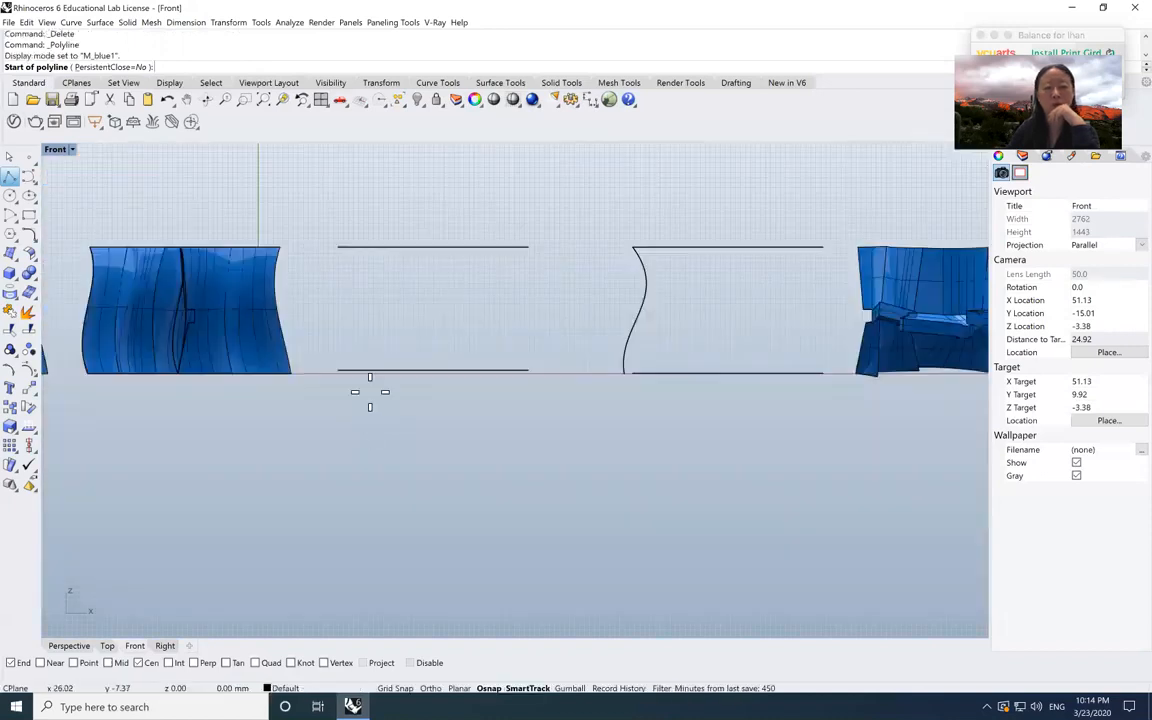
- Draw an open right-angled polyline below the zigzag rails, with a hook about 8.5 mm wide at its upper end and a long vertical leg
scroll(370, 392, "up", 3)
left_click(322, 400)
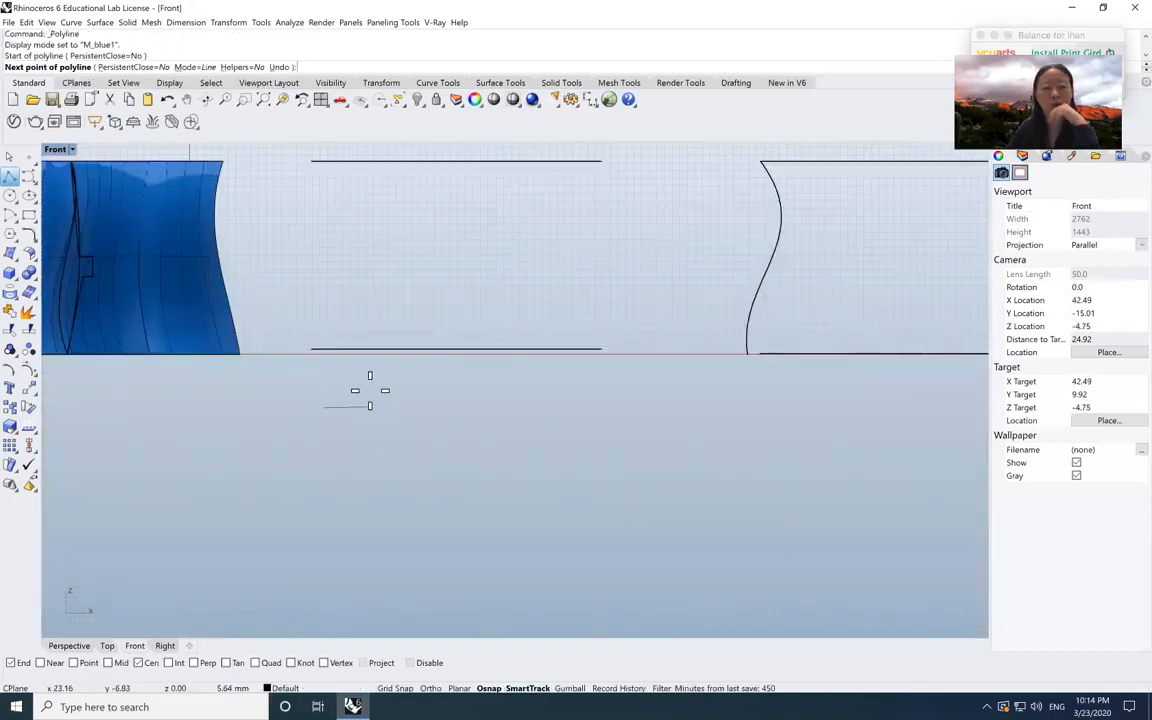
left_click(370, 407)
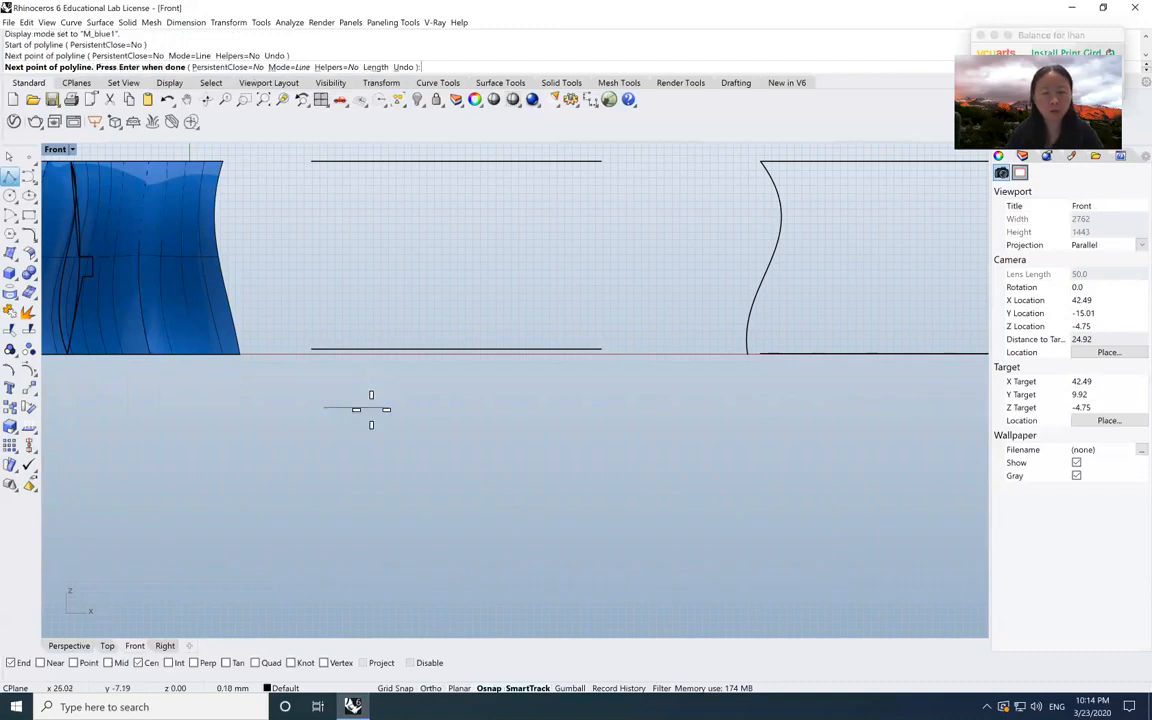
left_click(369, 412)
key("F8")
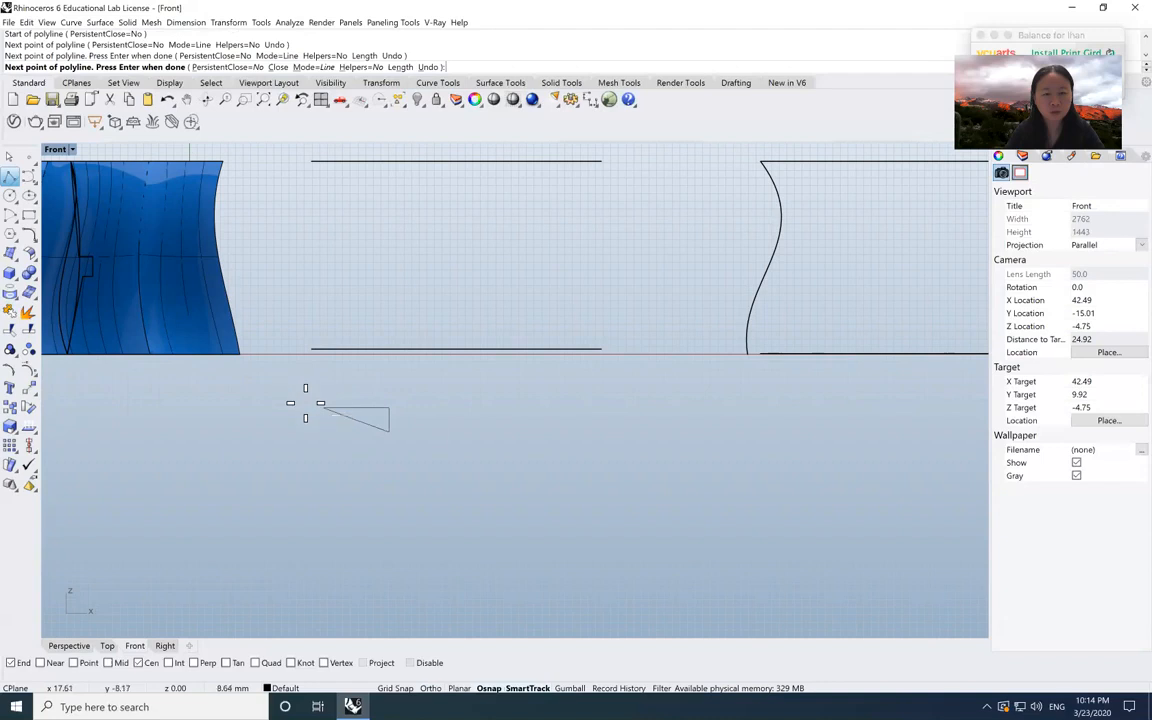
key("F8")
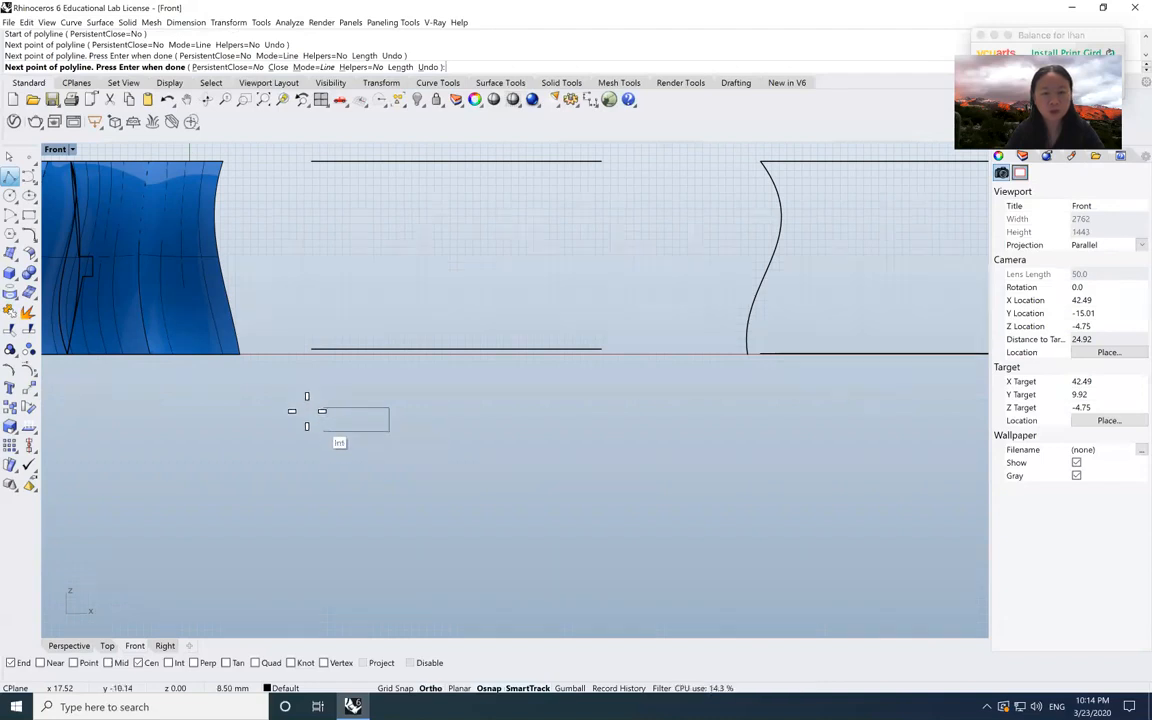
left_click(307, 411)
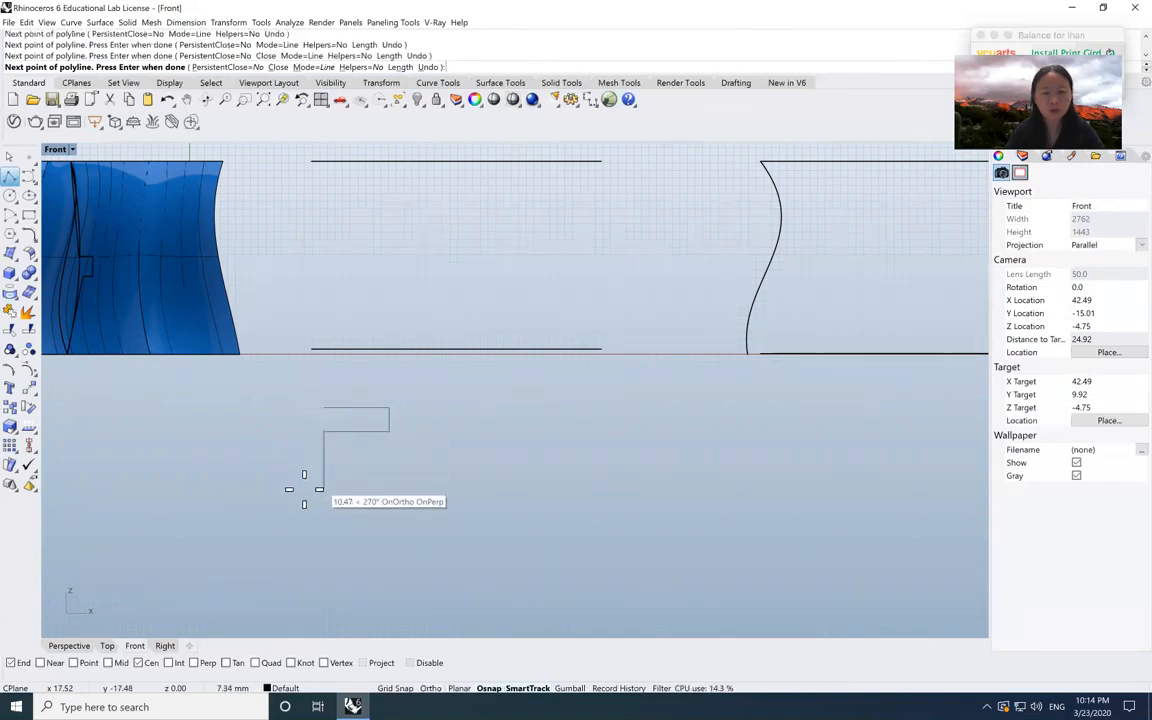
left_click(305, 542)
key("Return")
- Move the new hooked polyline so its upper starting end snaps to the upper zigzag rail's first endpoint
left_click_drag(402, 510, 306, 405)
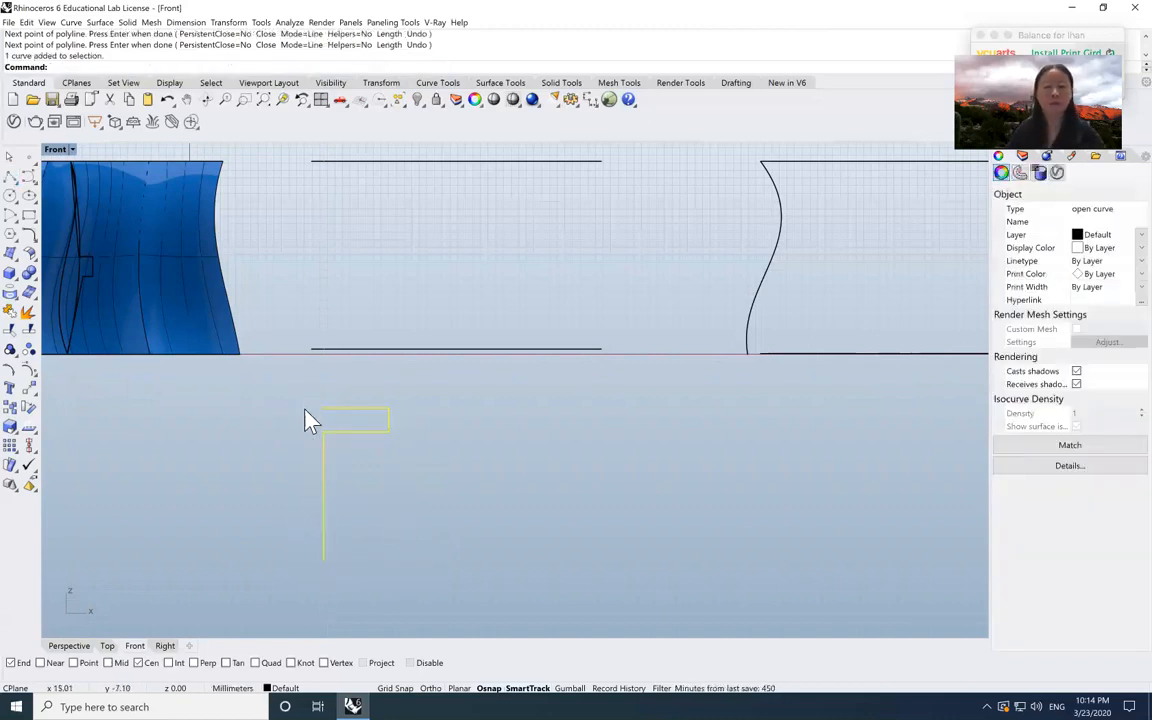
left_click(29, 388)
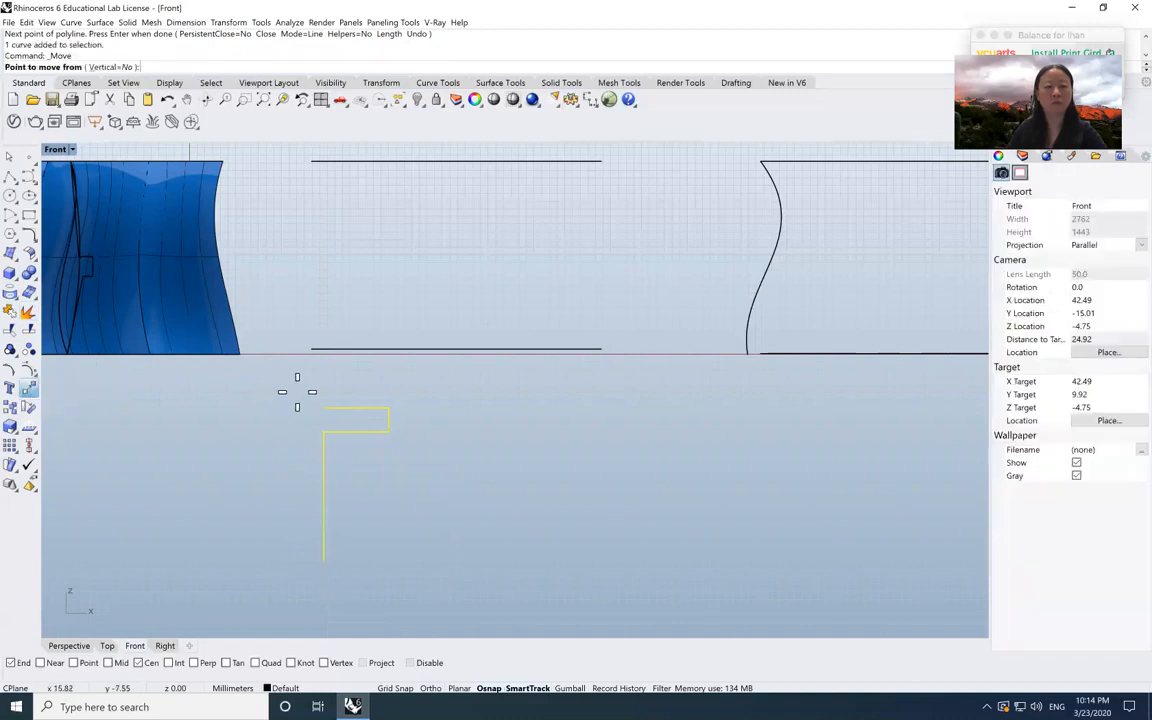
left_click(305, 390)
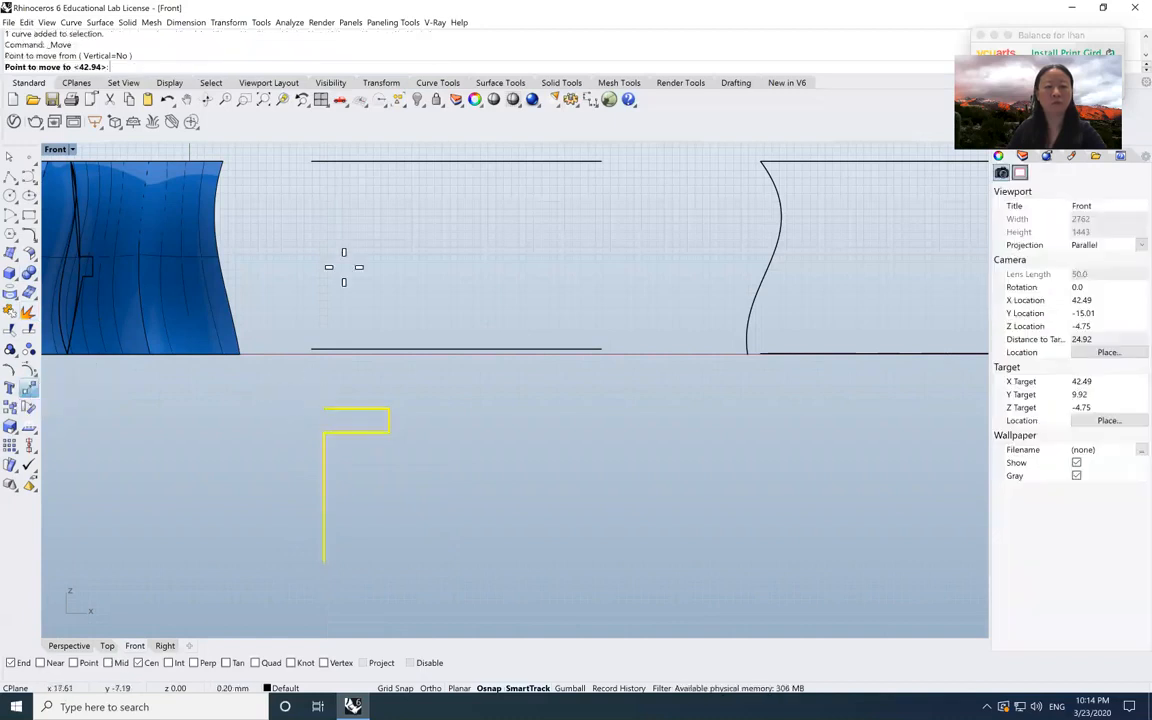
left_click(311, 161)
- Turn on the hooked polyline's control points and move its lower end point onto the lower zigzag rail's first endpoint
left_click(370, 318)
left_click(302, 302)
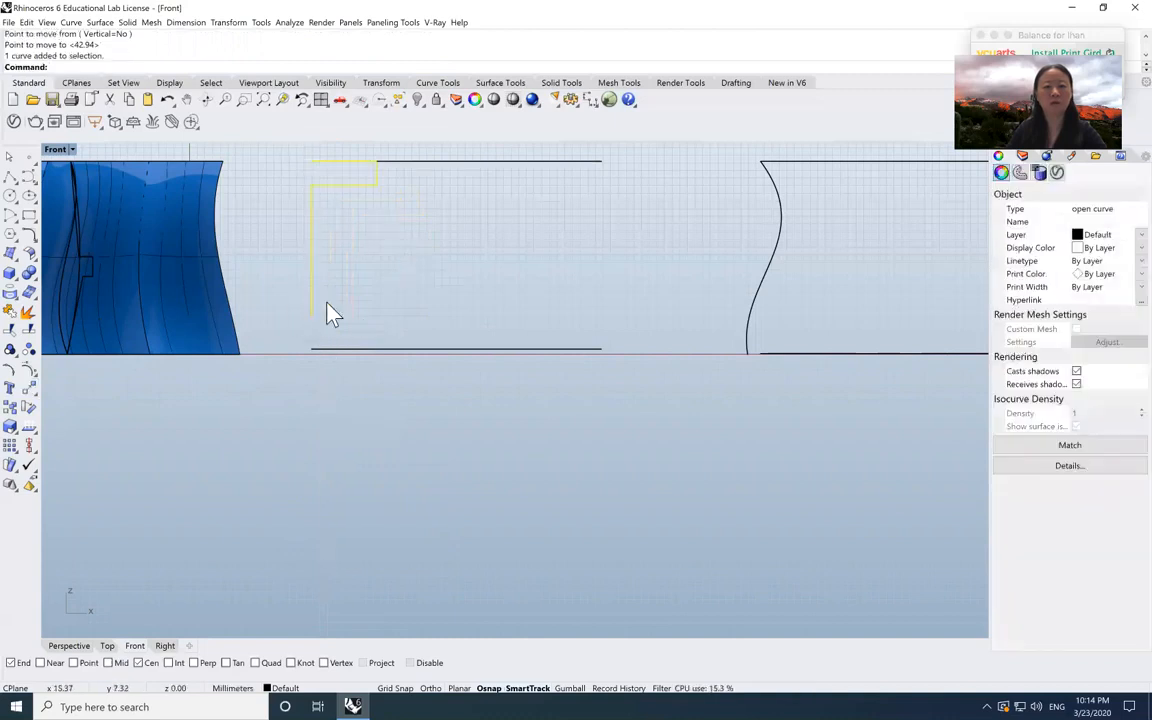
left_click(33, 385)
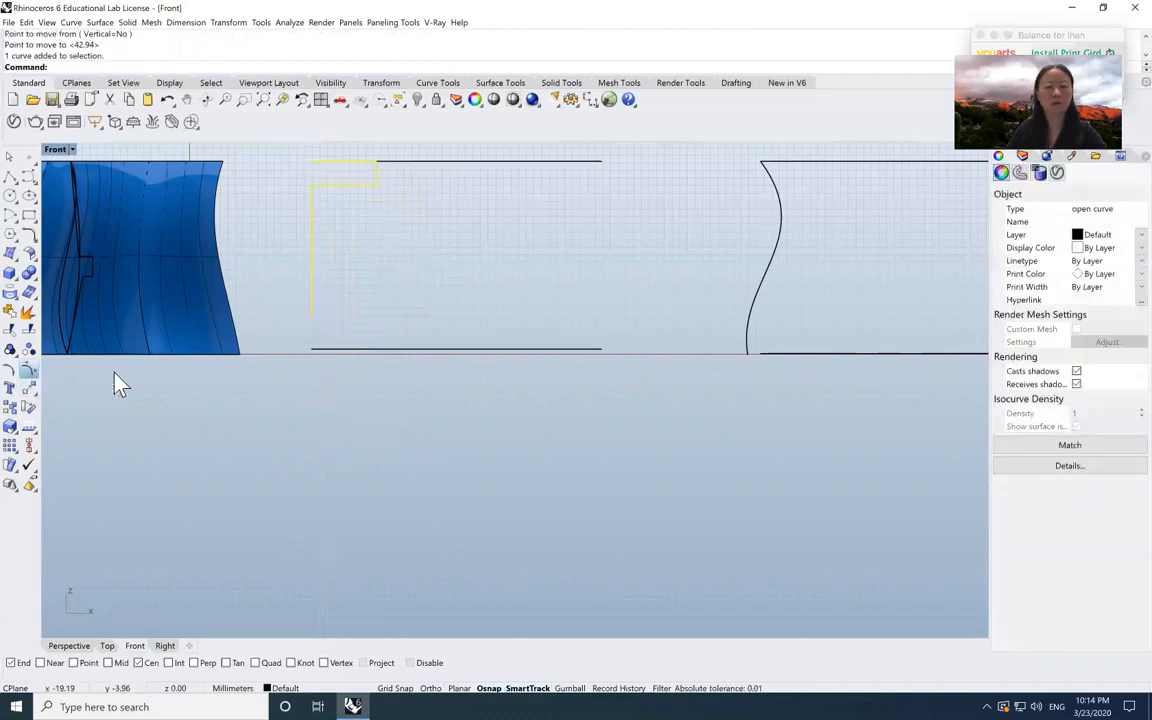
left_click(370, 347)
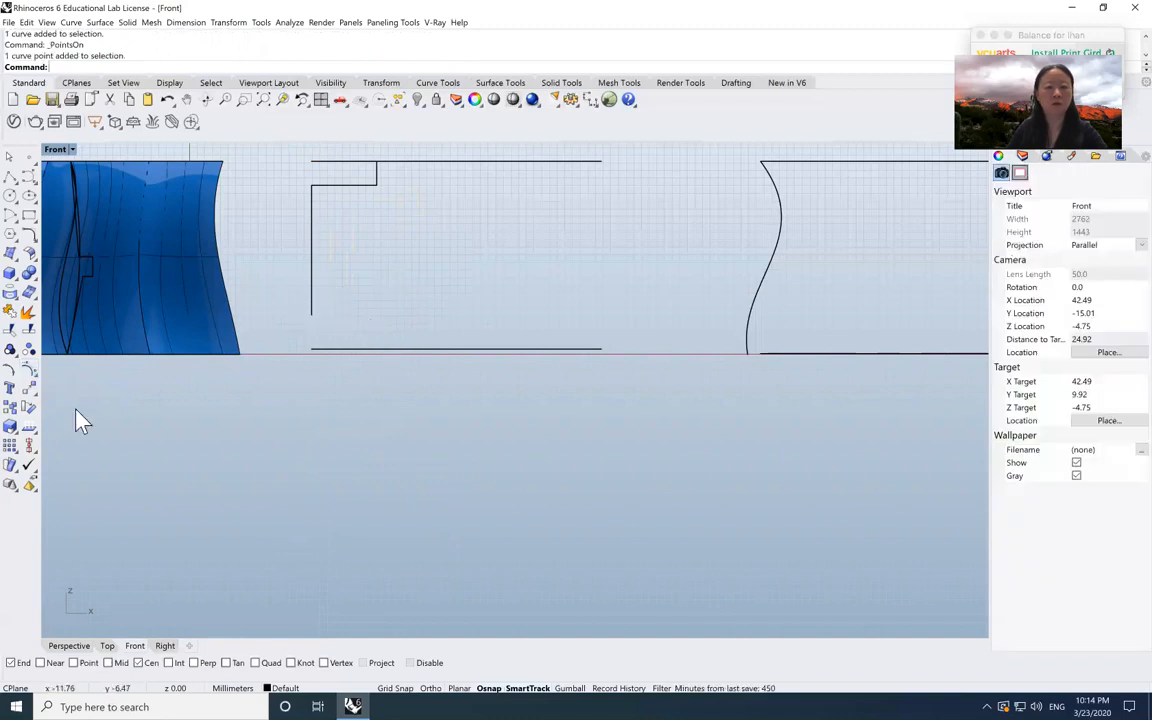
left_click(30, 393)
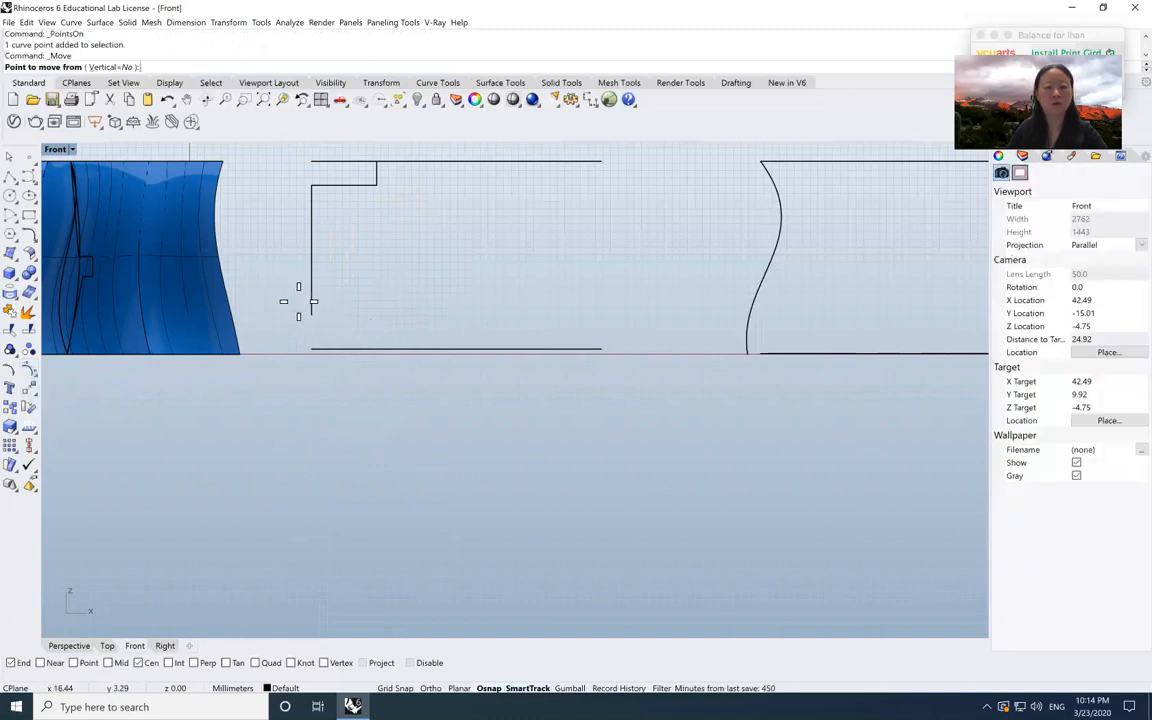
left_click(288, 294)
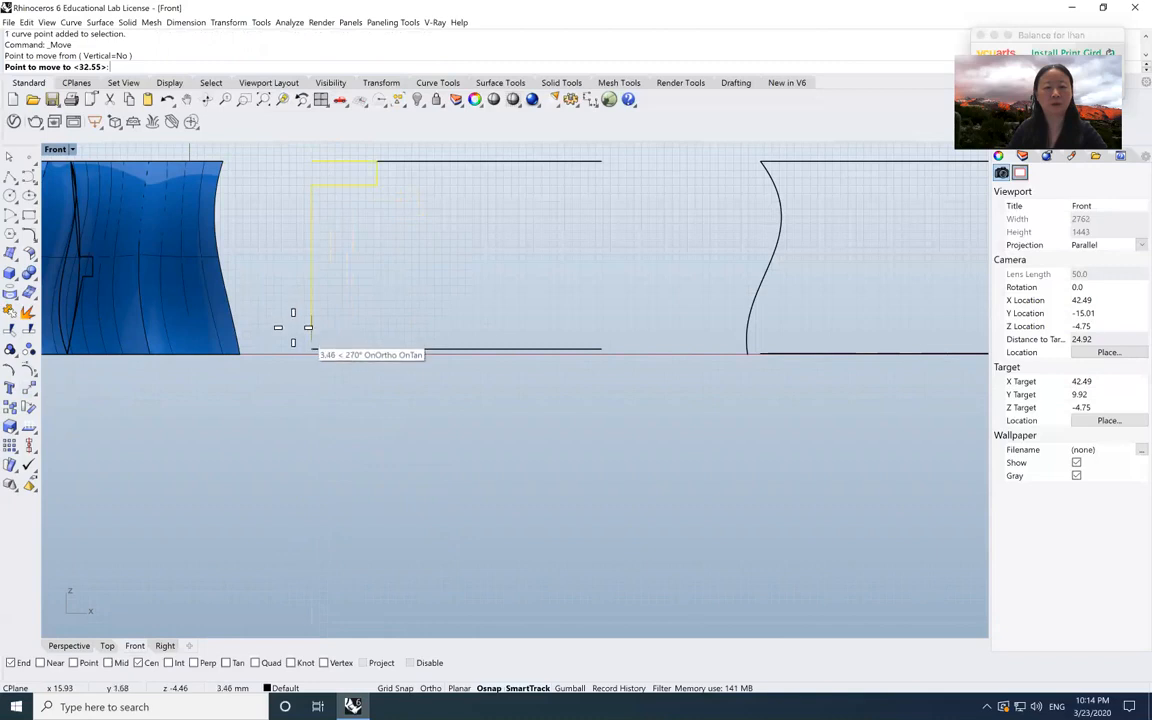
left_click(311, 349)
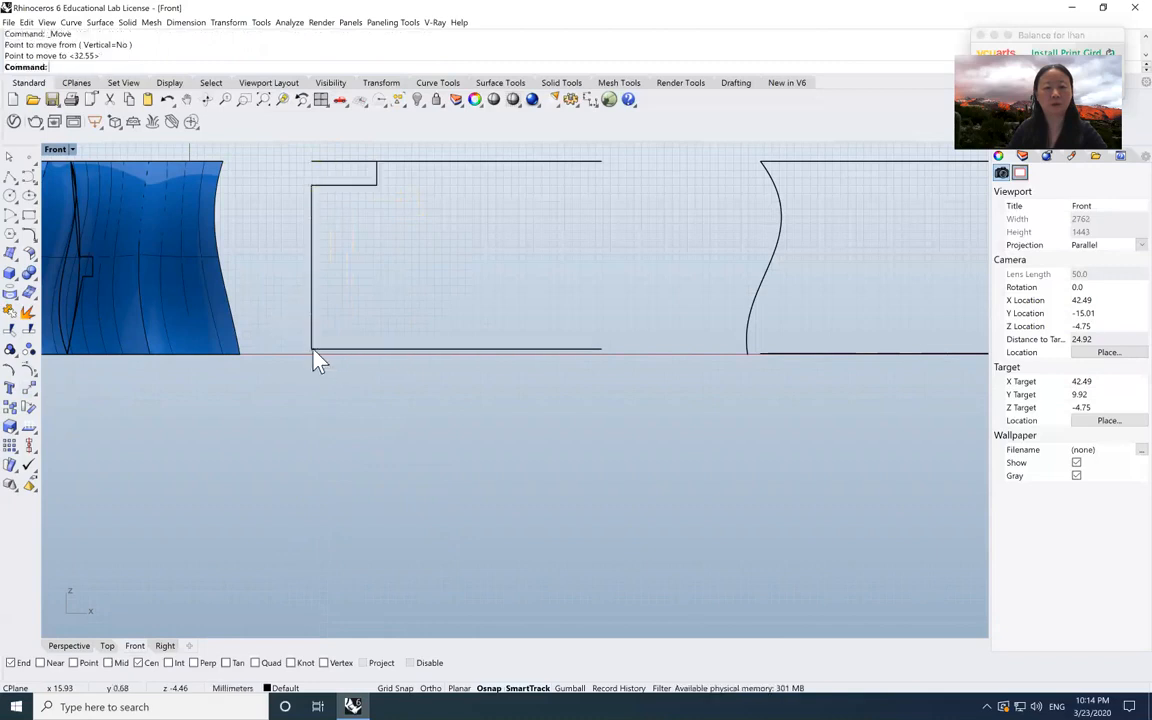
- Rotate the hooked profile 90 degrees clockwise in the Top view about the zigzag rails' shared first endpoint
left_click(359, 186)
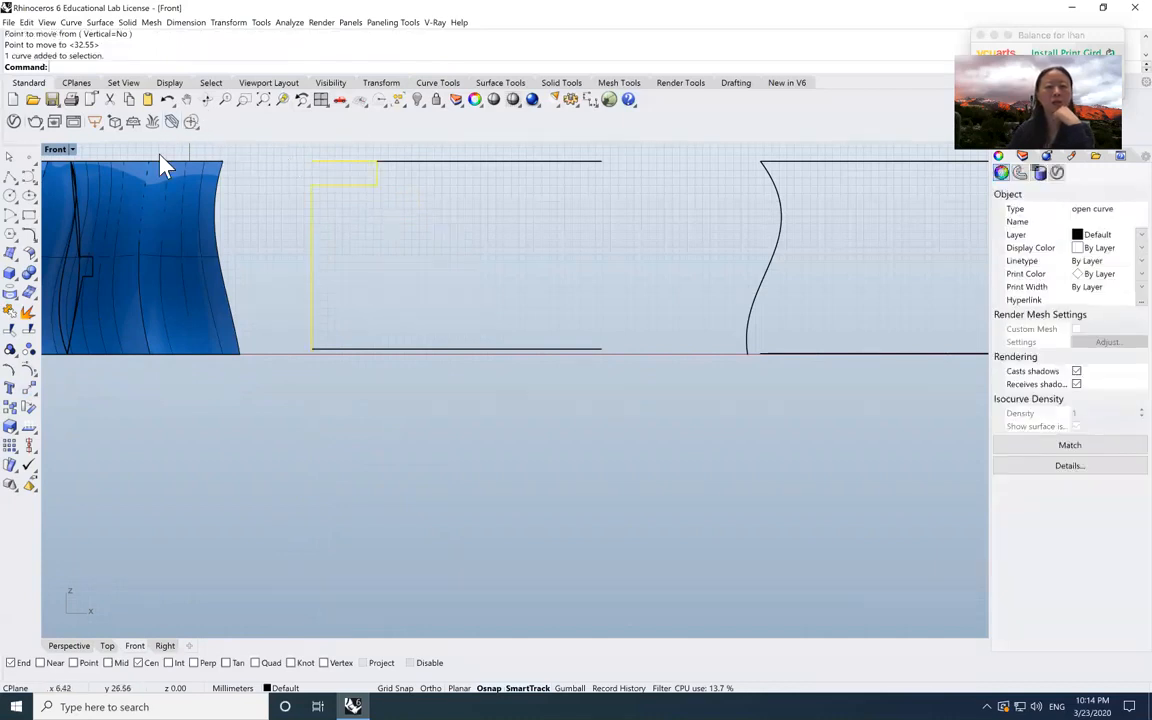
double_click(56, 150)
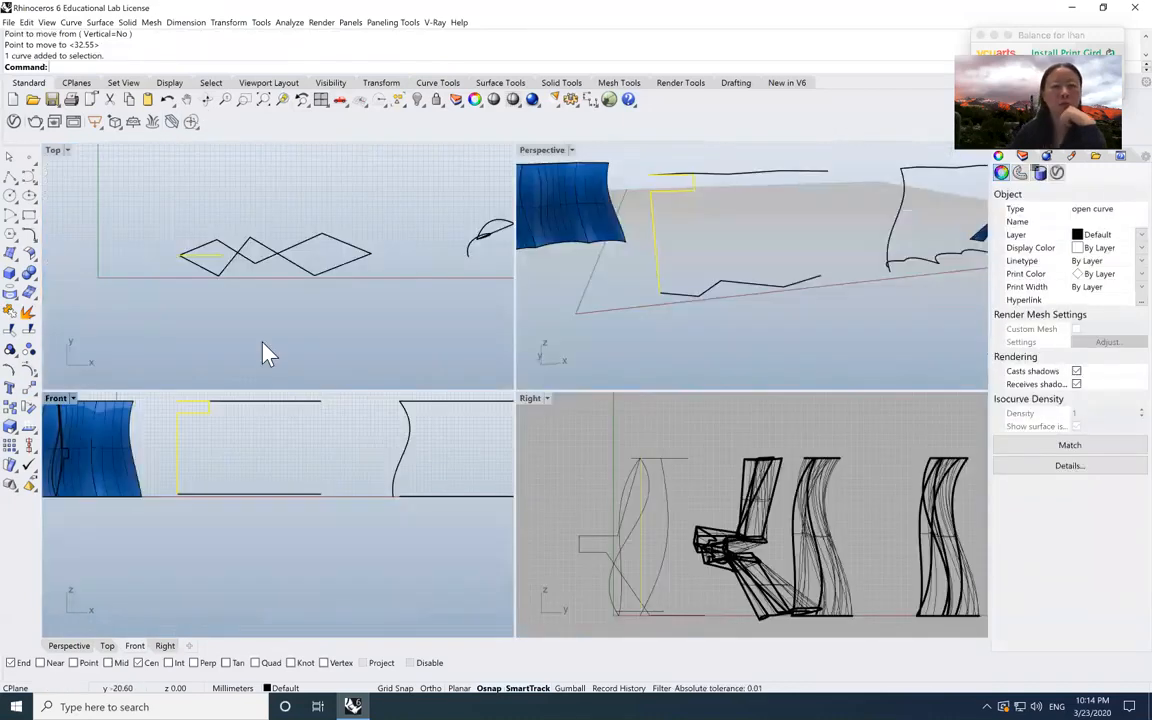
scroll(185, 262, "up", 3)
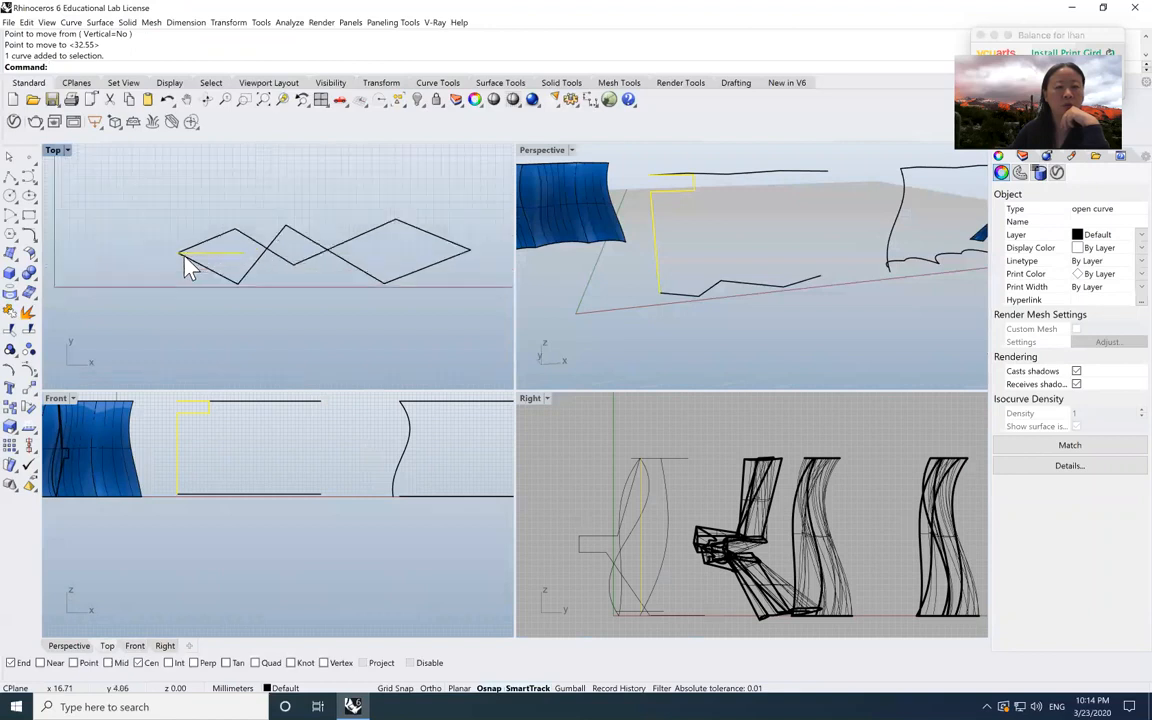
left_click(28, 407)
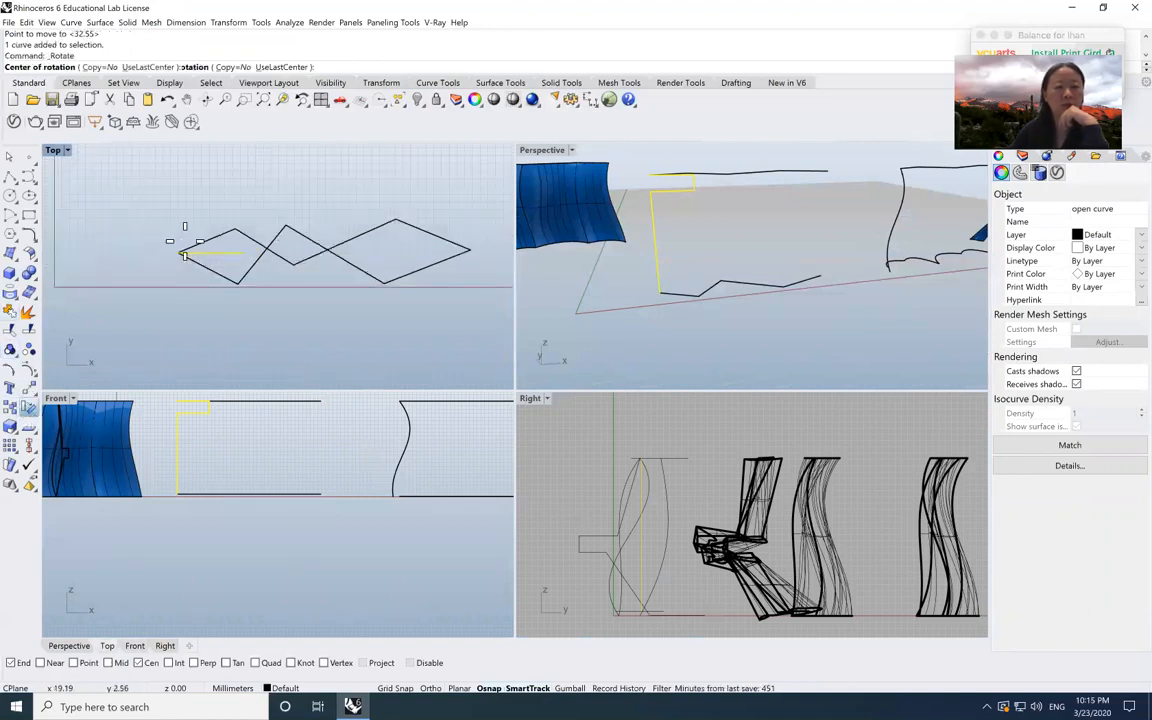
left_click(165, 235)
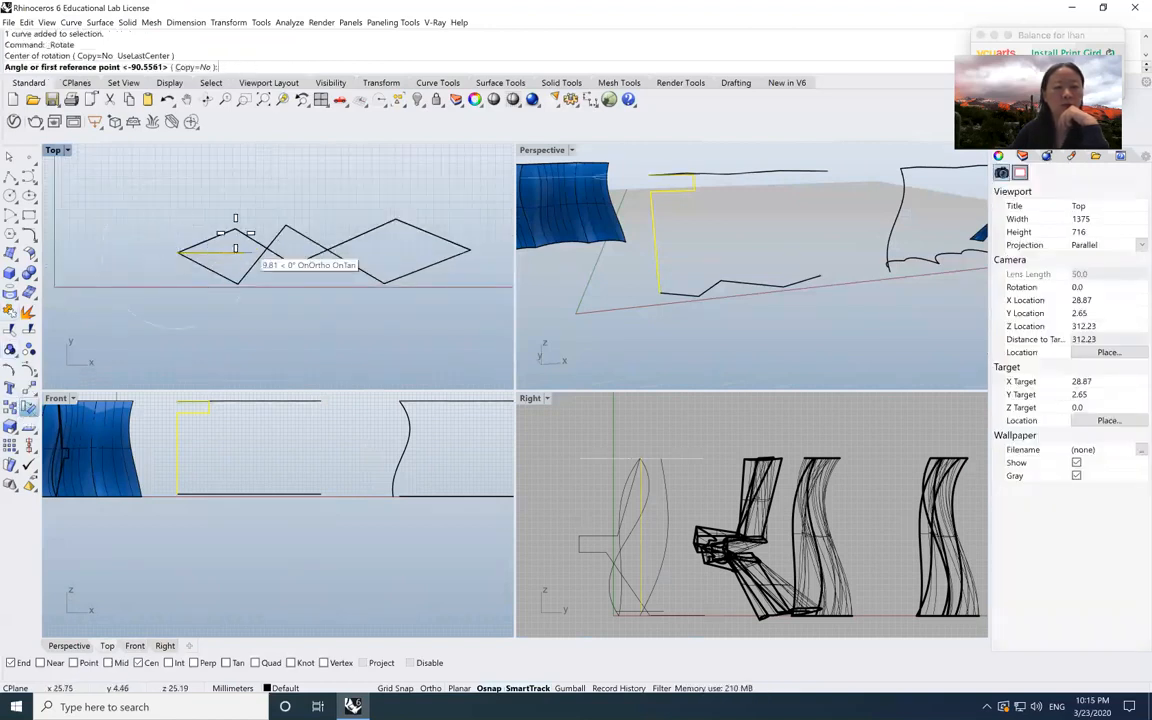
left_click(245, 253)
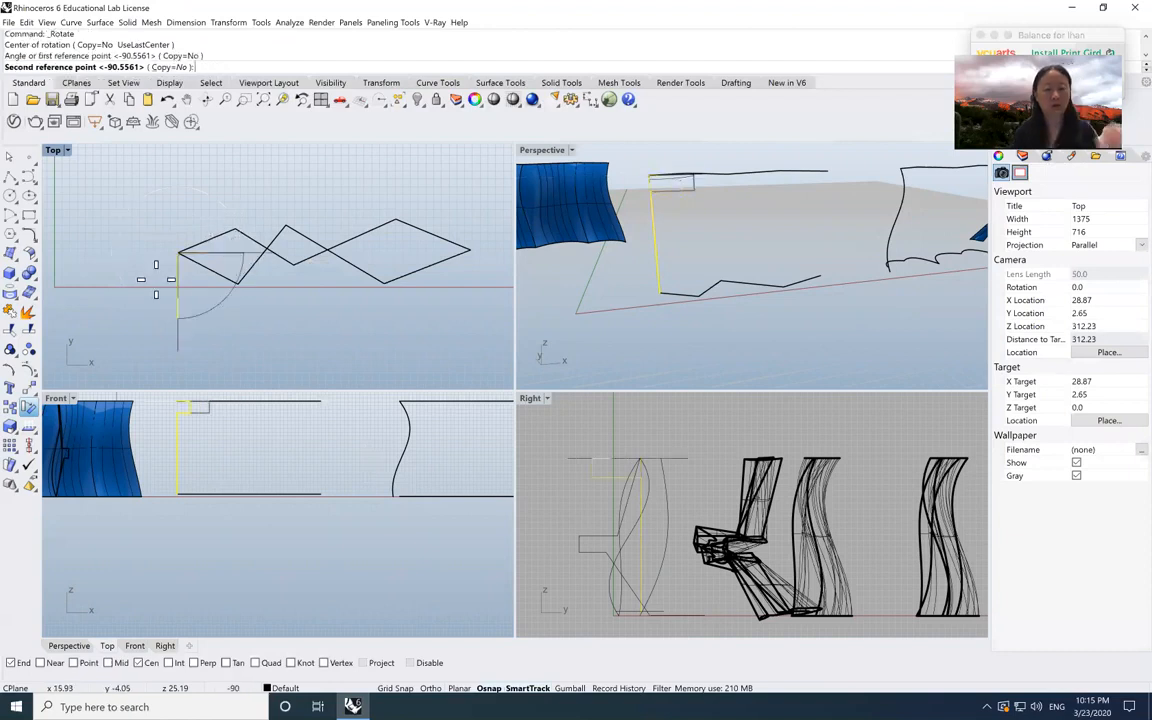
left_click(237, 329)
key("Escape")
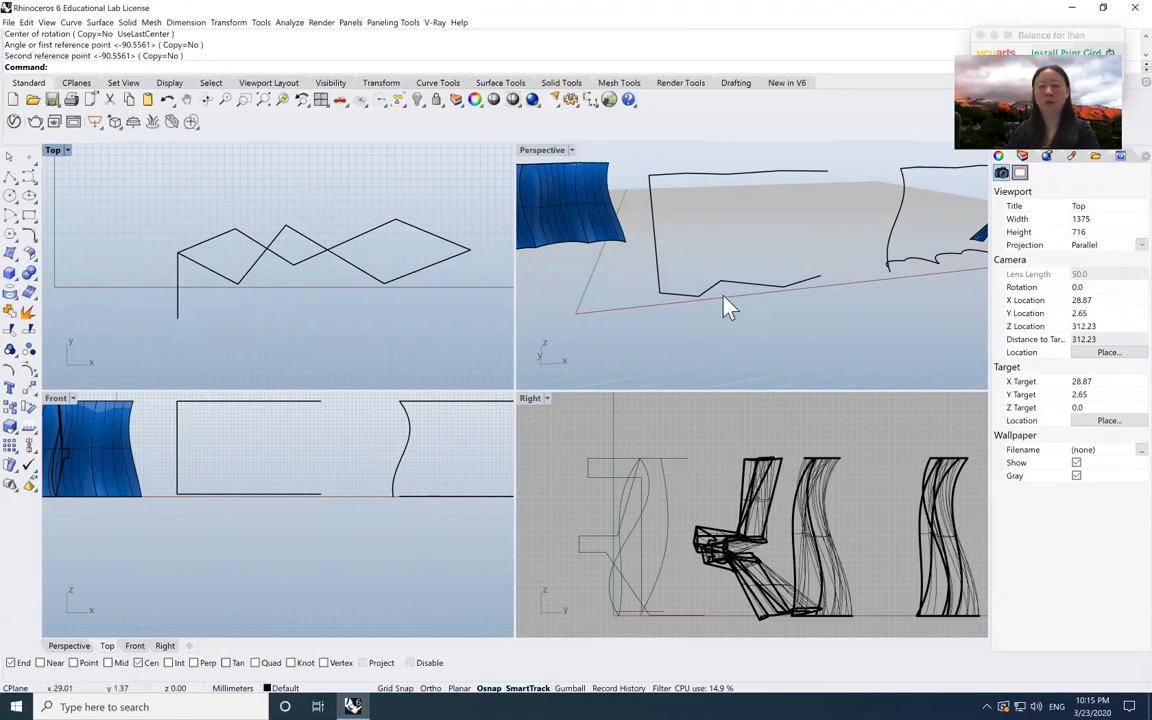
- Sweep the hooked profile along the upper and lower zigzag rails with Sweep 2 Rails, leaving the cross section unchanged
scroll(728, 306, "down", 6)
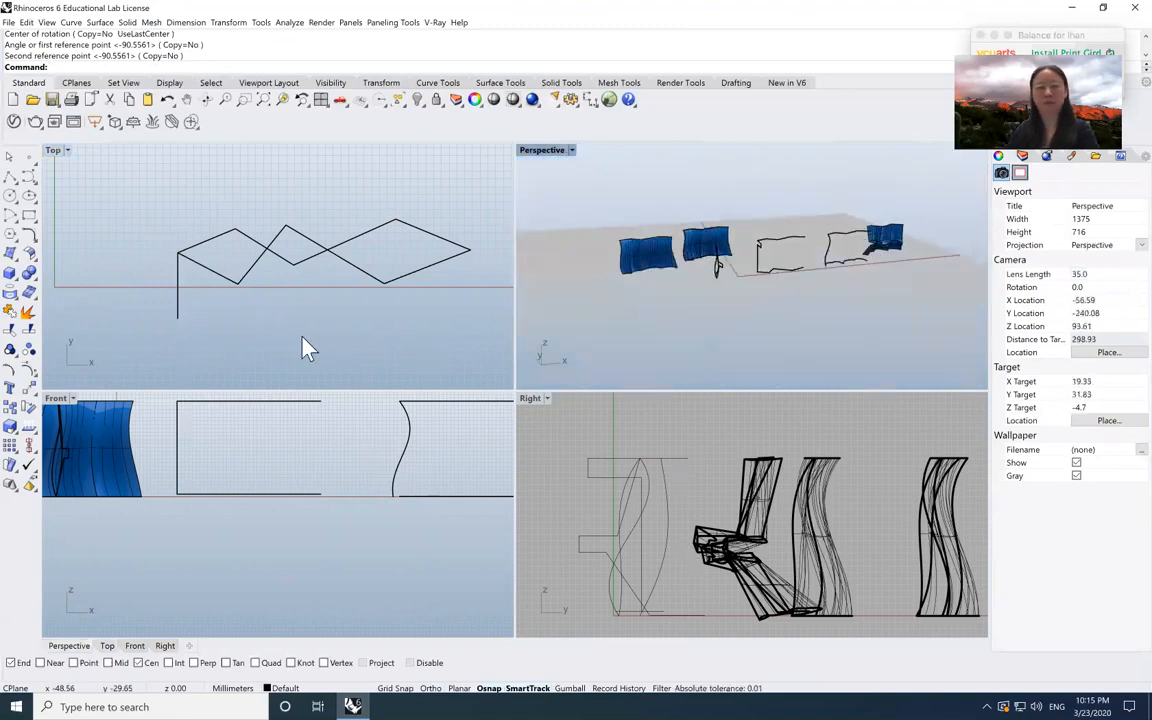
left_click(262, 334)
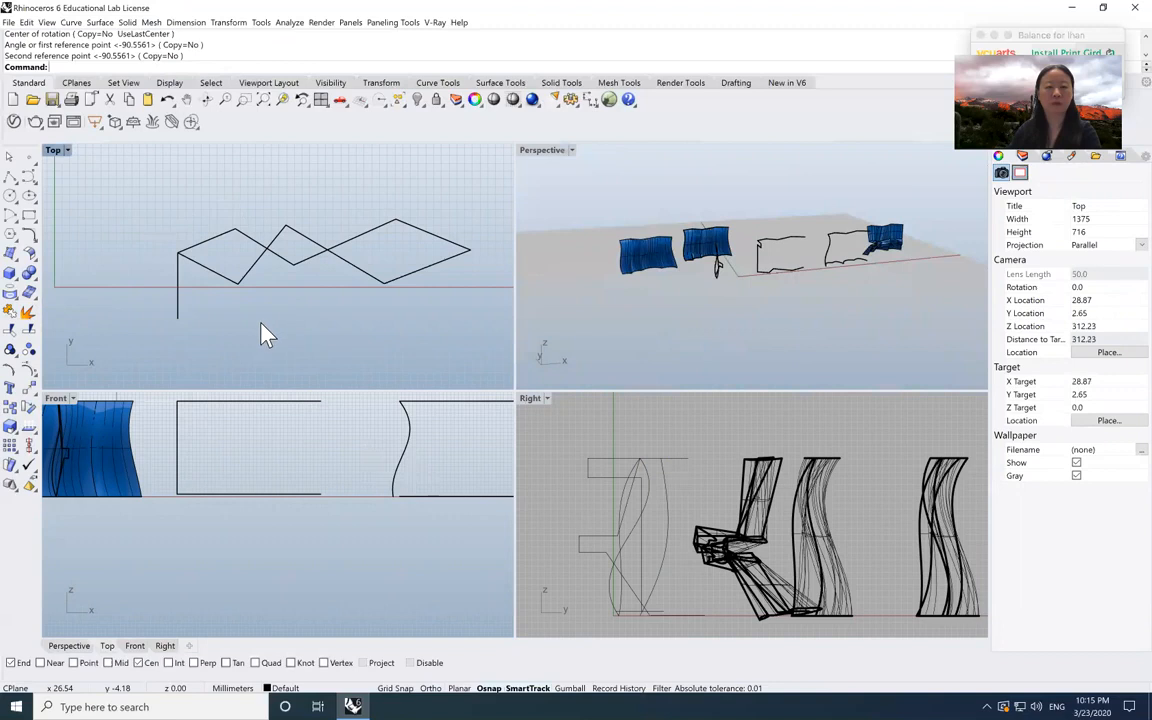
left_click(12, 254)
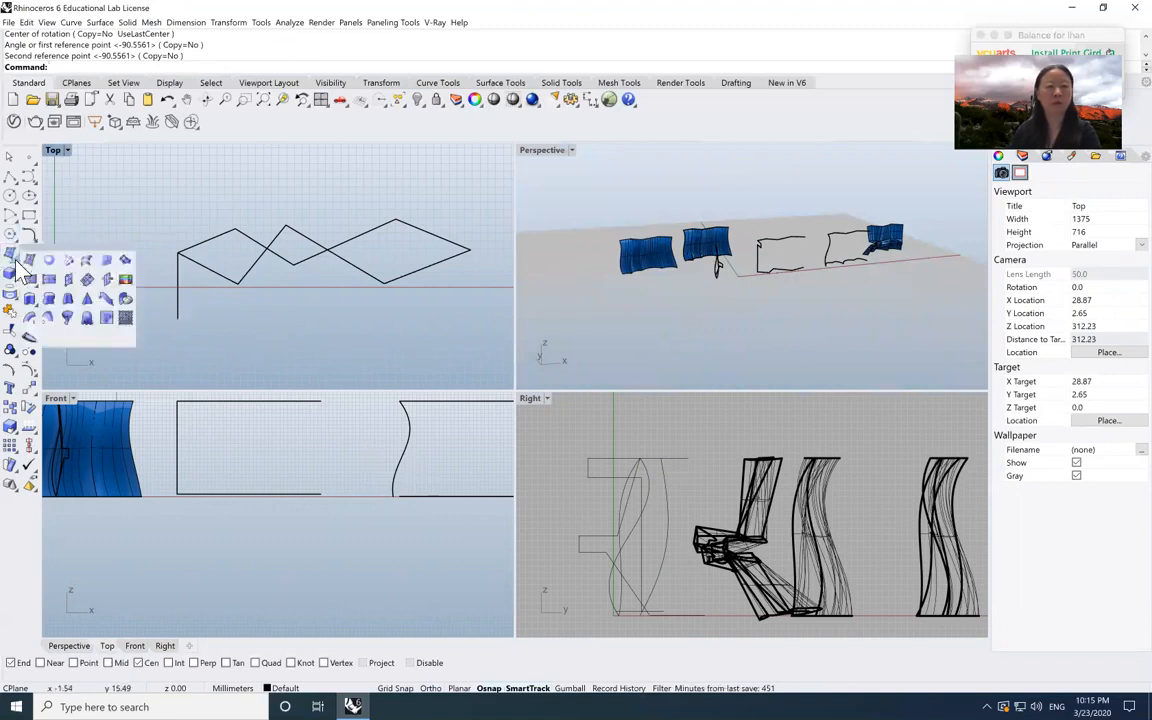
left_click(65, 320)
left_click(200, 243)
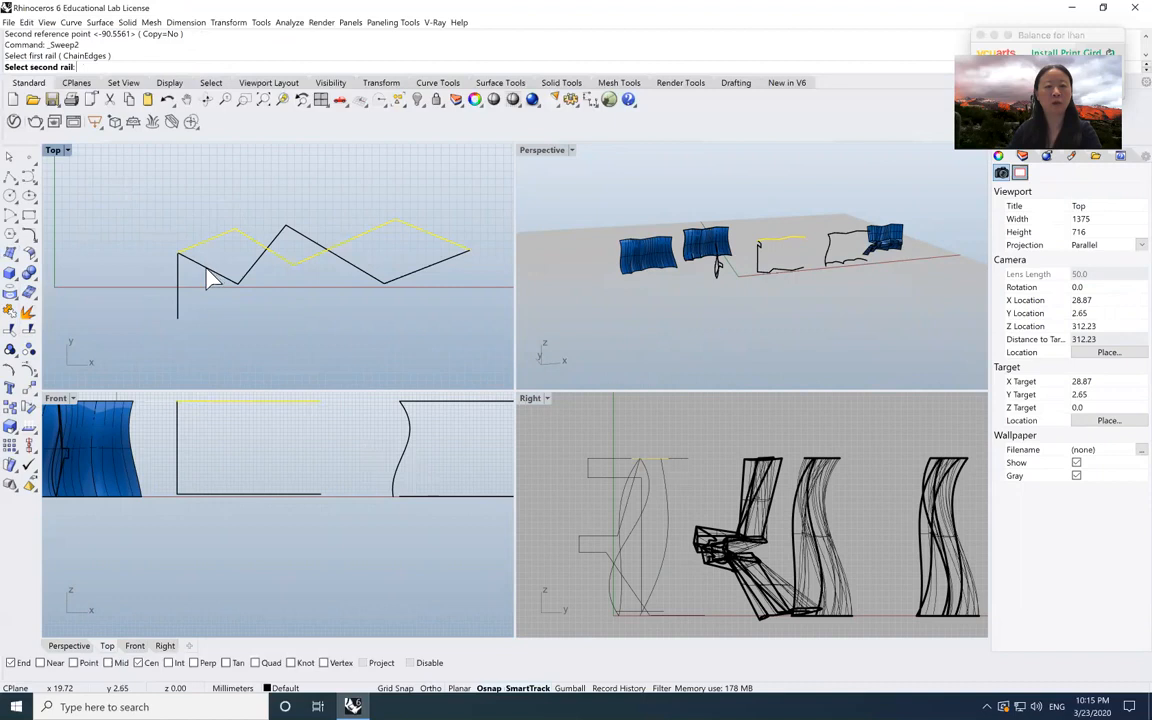
left_click(206, 270)
left_click(181, 293)
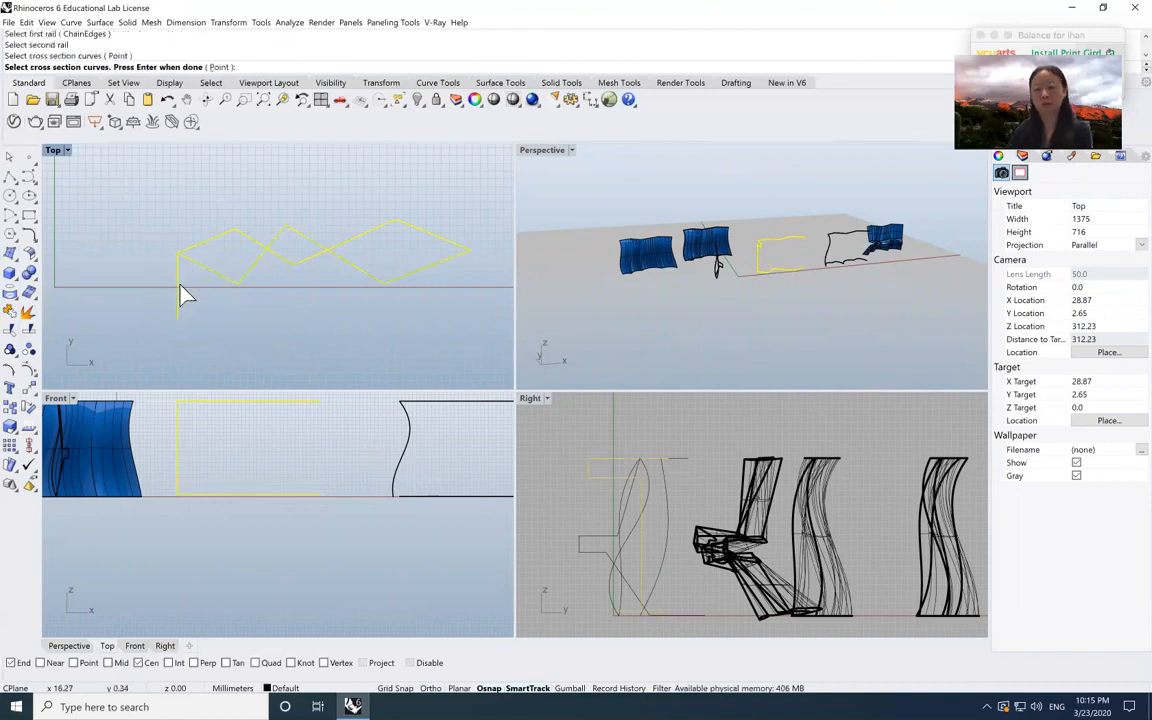
key("Return")
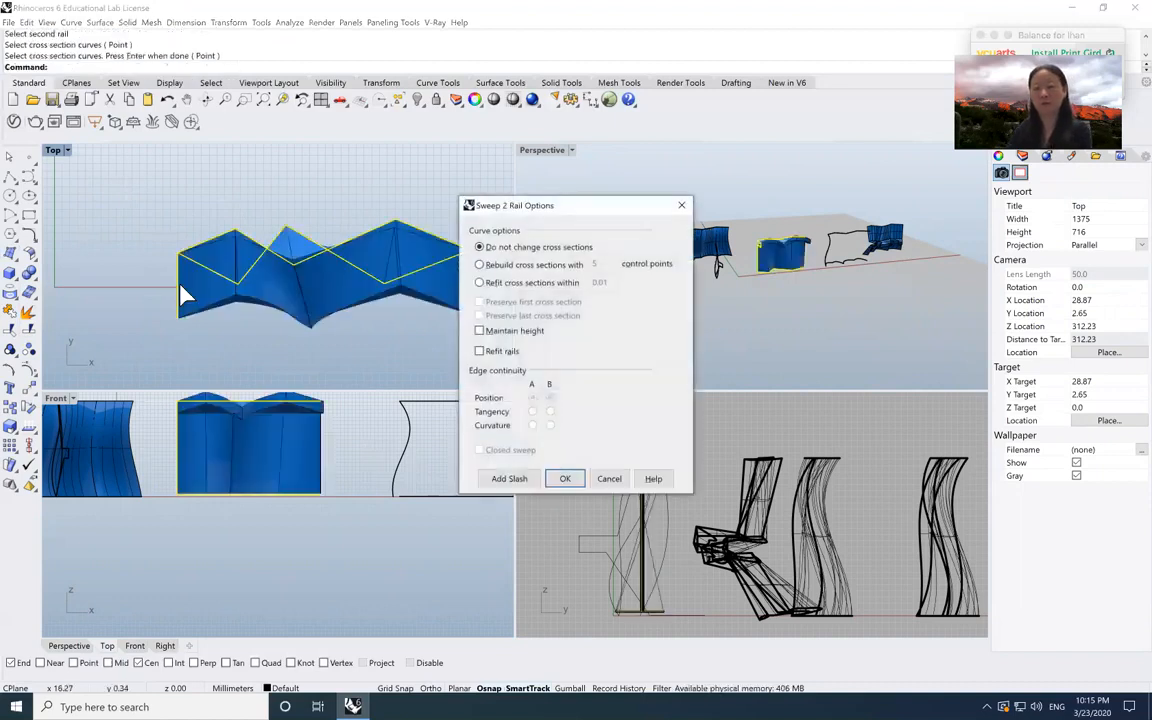
left_click(566, 479)
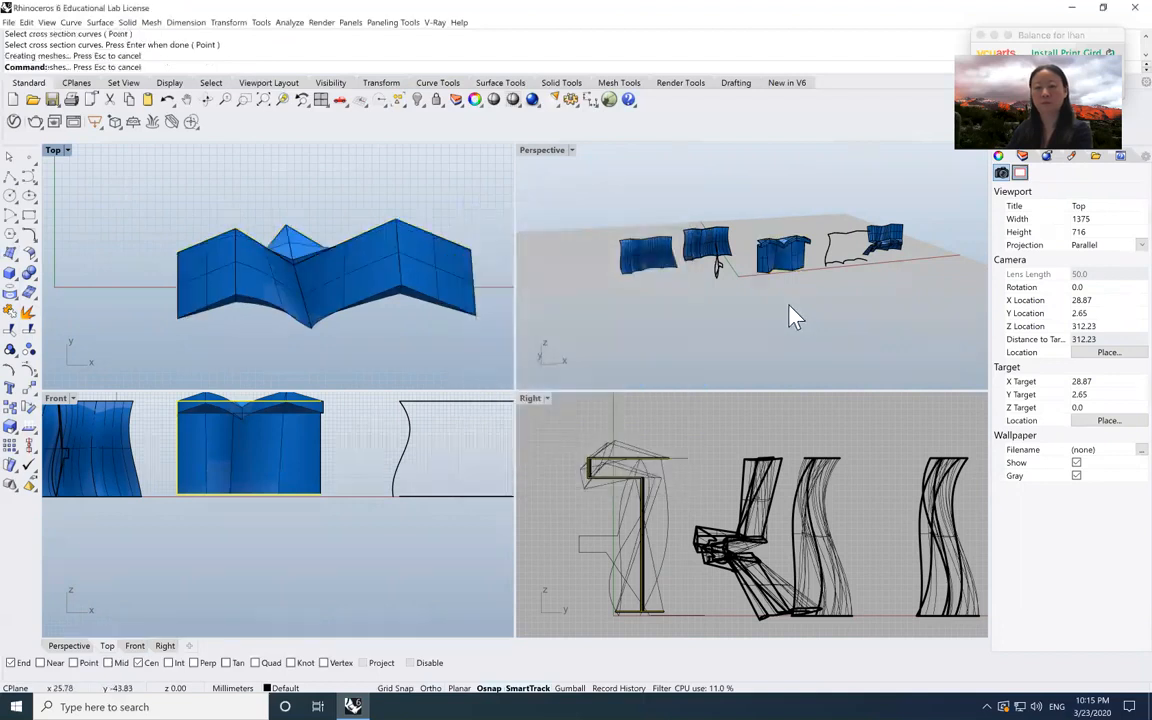
- Examine the new hooked sweep surface from several angles in the Perspective and Front views
left_click(769, 257)
double_click(541, 151)
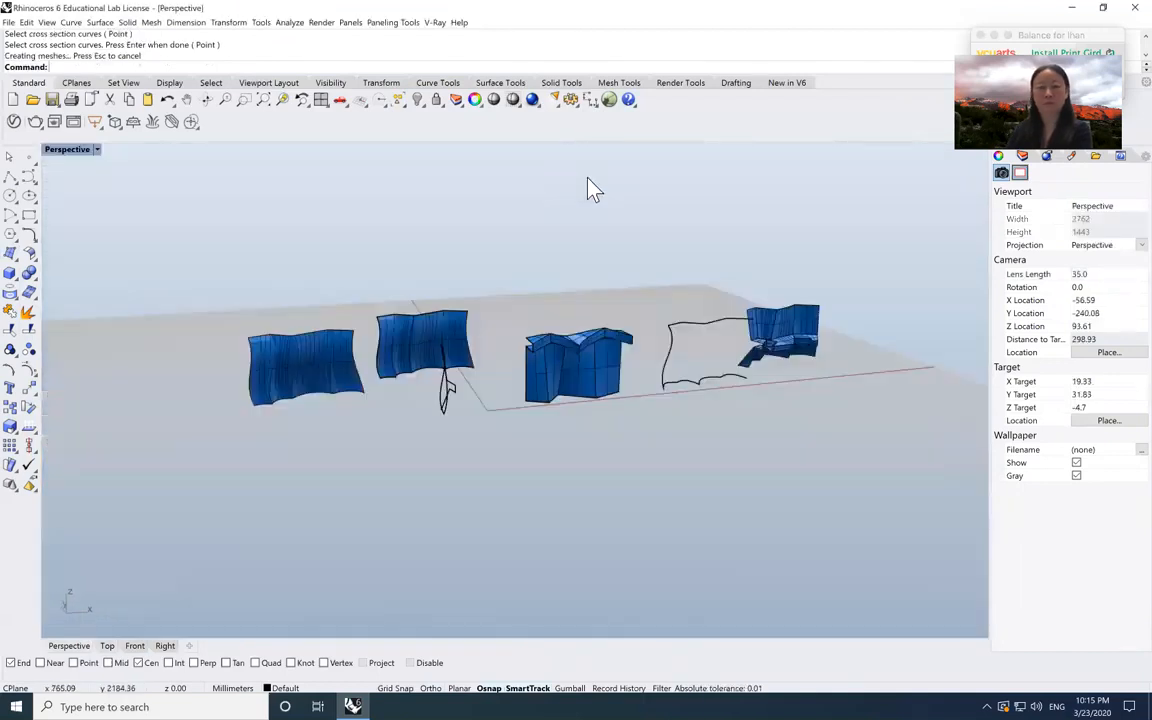
scroll(604, 360, "up", 5)
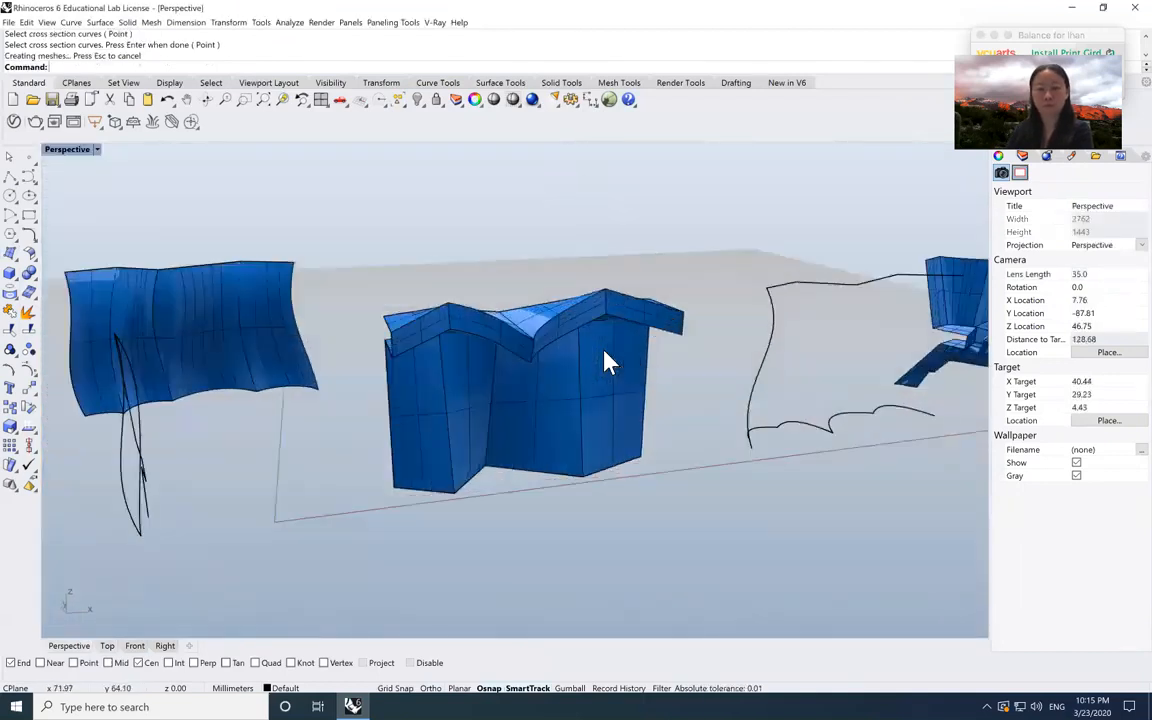
left_click(205, 99)
left_click_drag(357, 251, 350, 284)
double_click(85, 149)
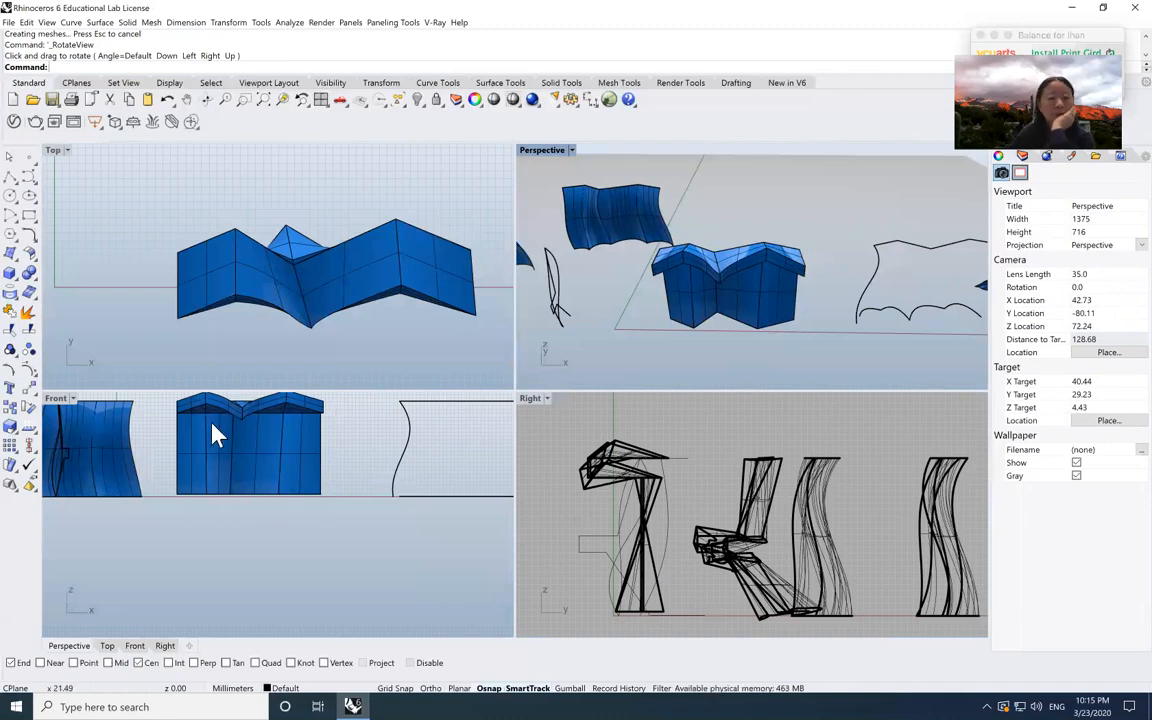
scroll(220, 415, "down", 2)
scroll(221, 411, "up", 5)
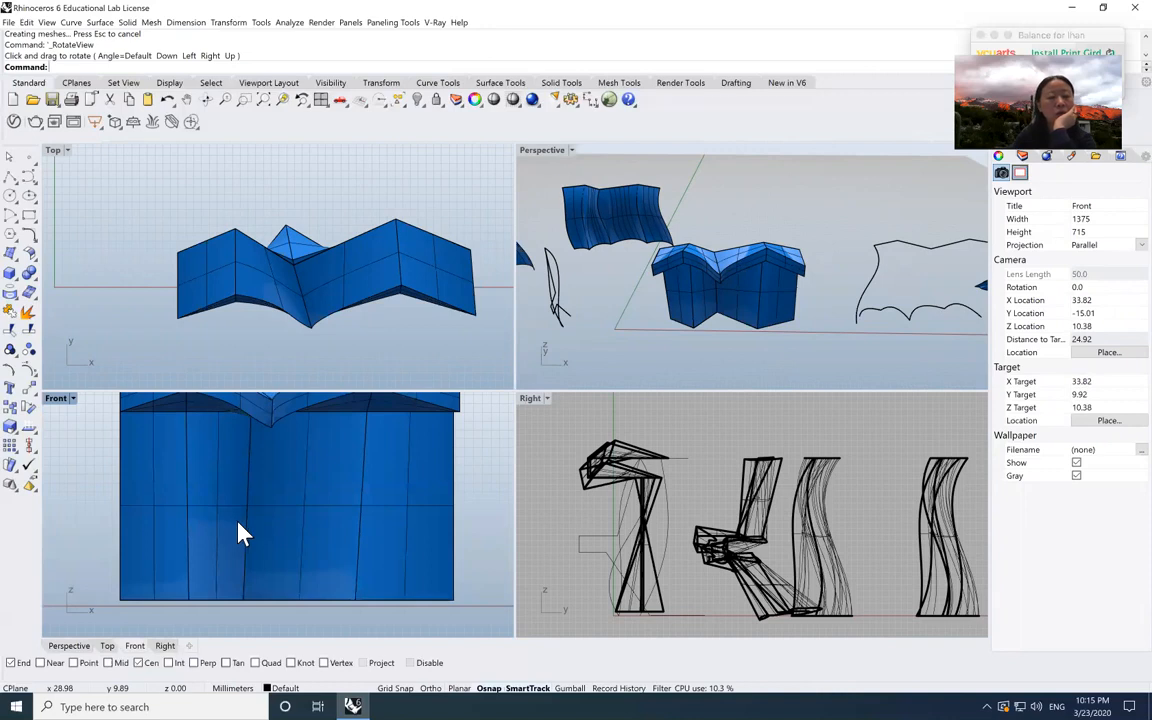
scroll(244, 543, "down", 3)
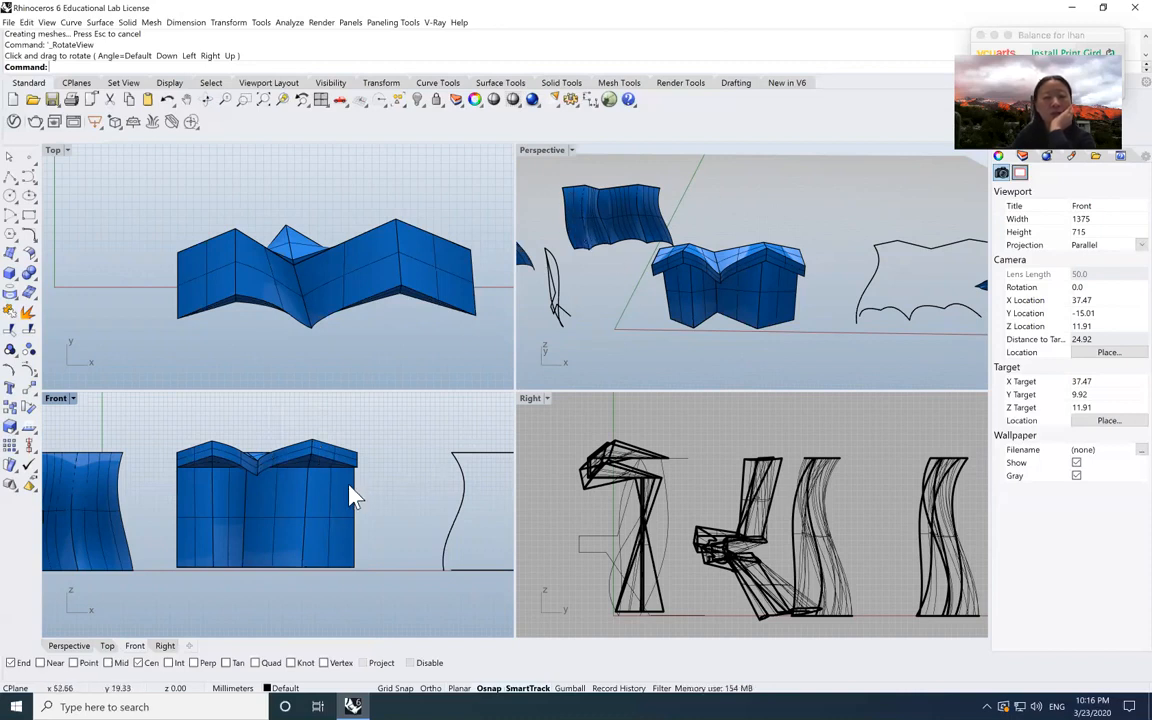
left_click(733, 370)
double_click(541, 152)
scroll(518, 350, "up", 4)
scroll(518, 350, "down", 10)
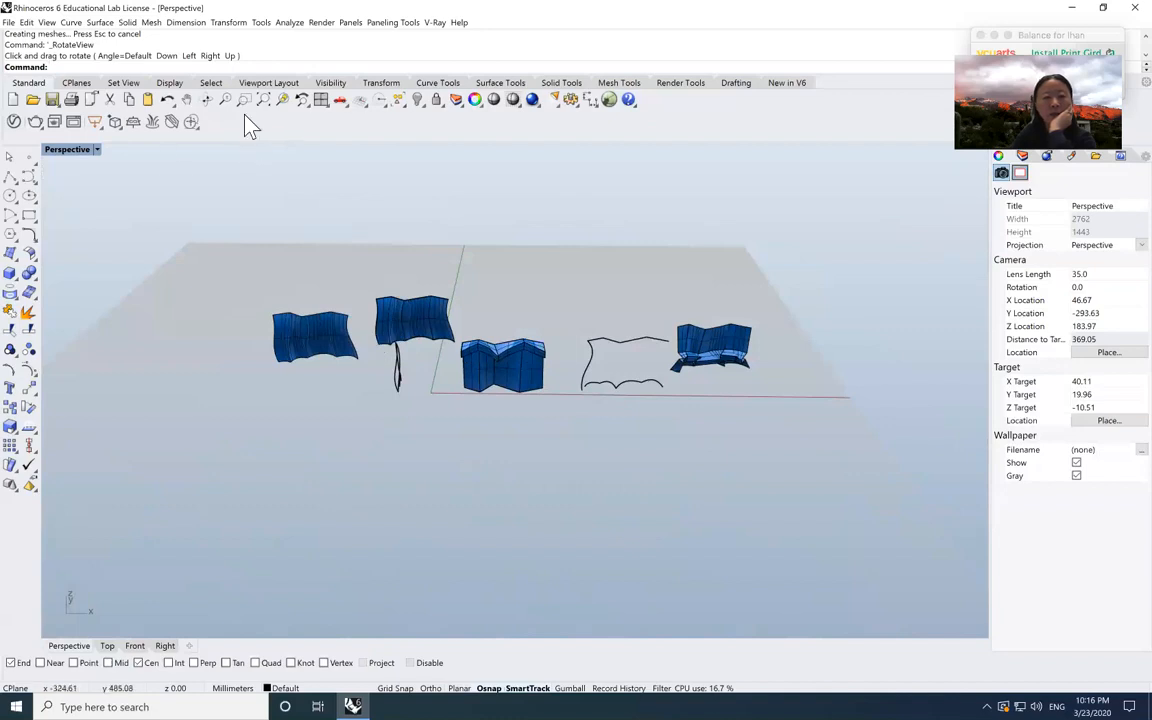
- Select the two earlier wavy sweeps in turn to compare whether each is one surface or several separate ones
left_click(205, 99)
left_click_drag(404, 319, 329, 360)
scroll(303, 350, "down", 8)
scroll(303, 350, "up", 4)
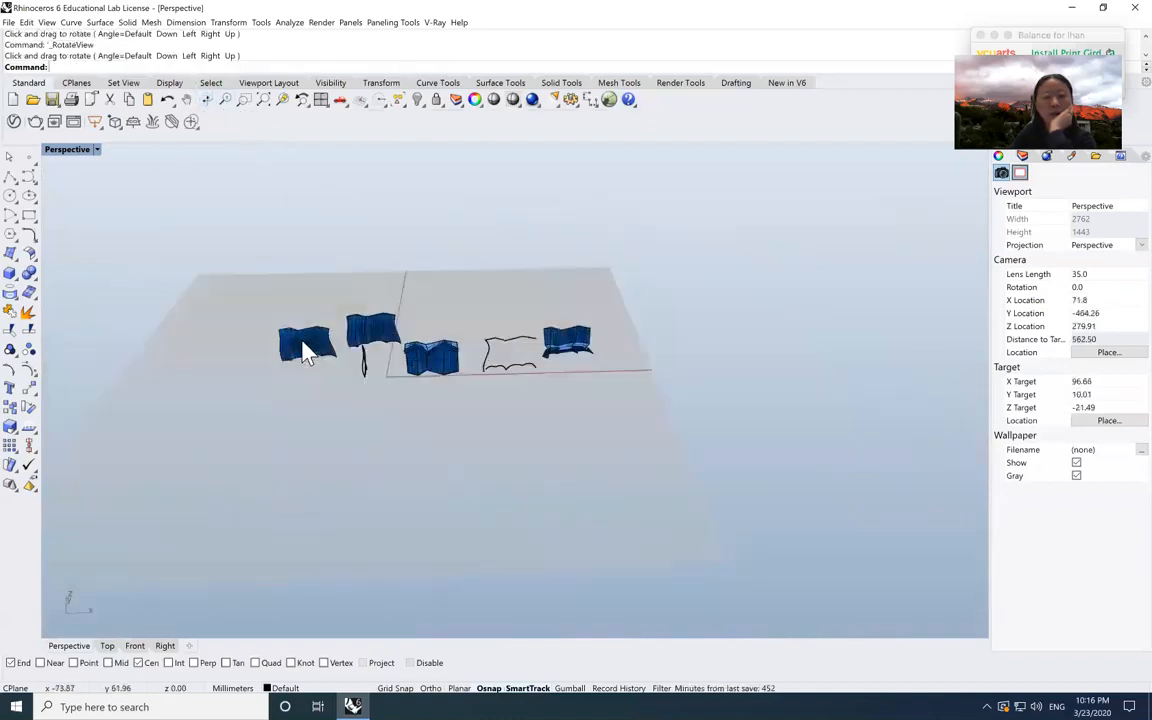
scroll(306, 352, "up", 10)
left_click(247, 389)
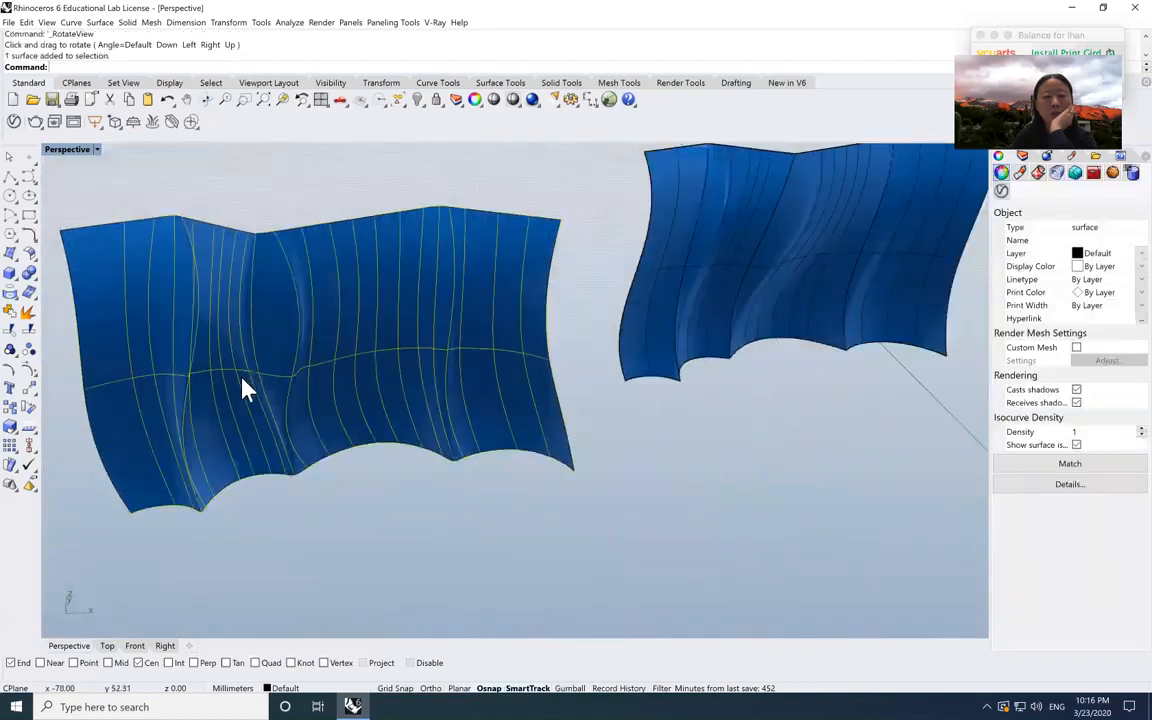
left_click(684, 283)
left_click(390, 370)
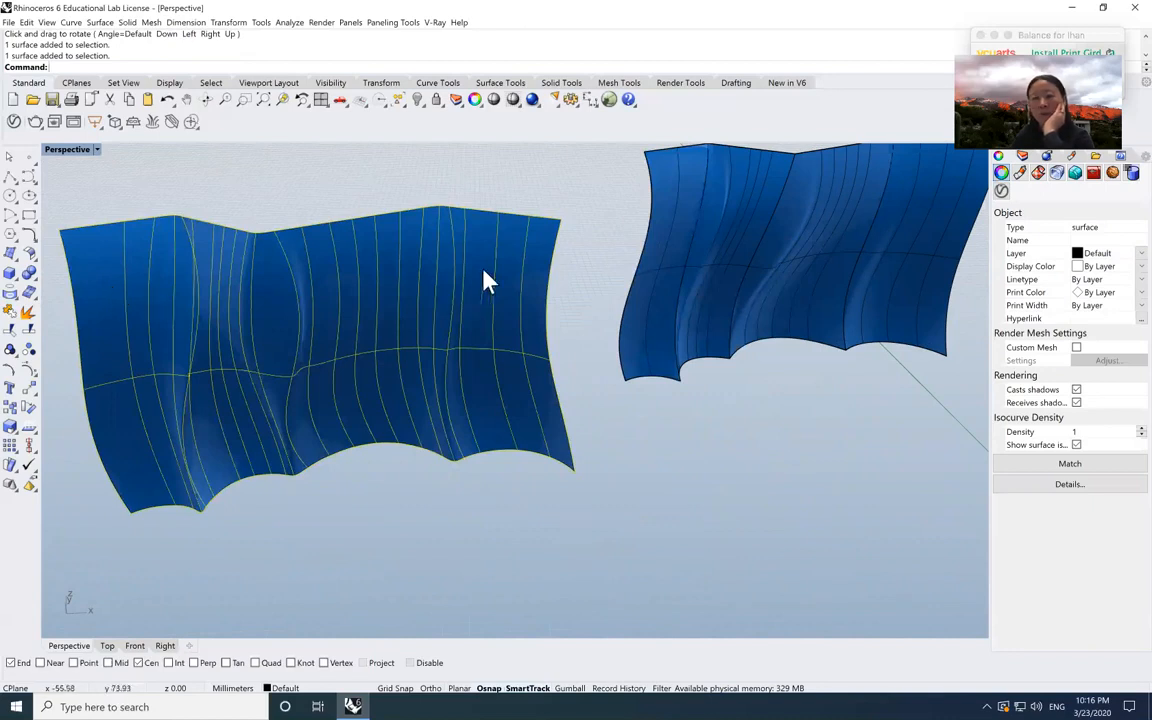
left_click(713, 256)
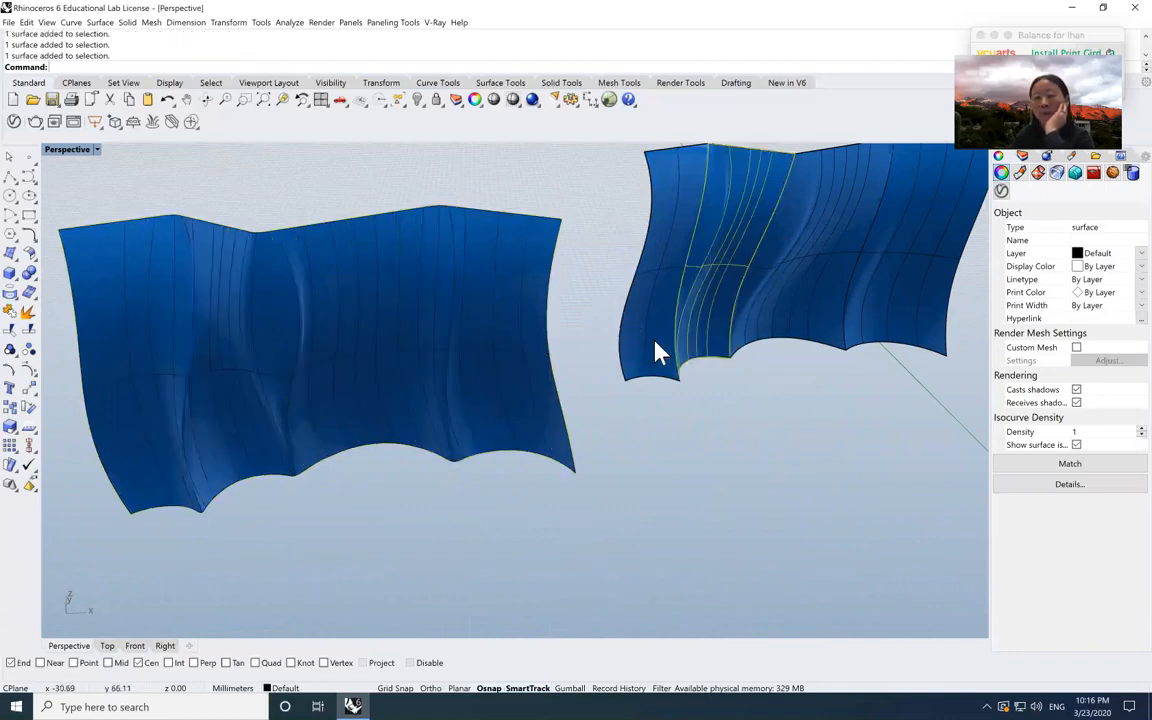
left_click(661, 405)
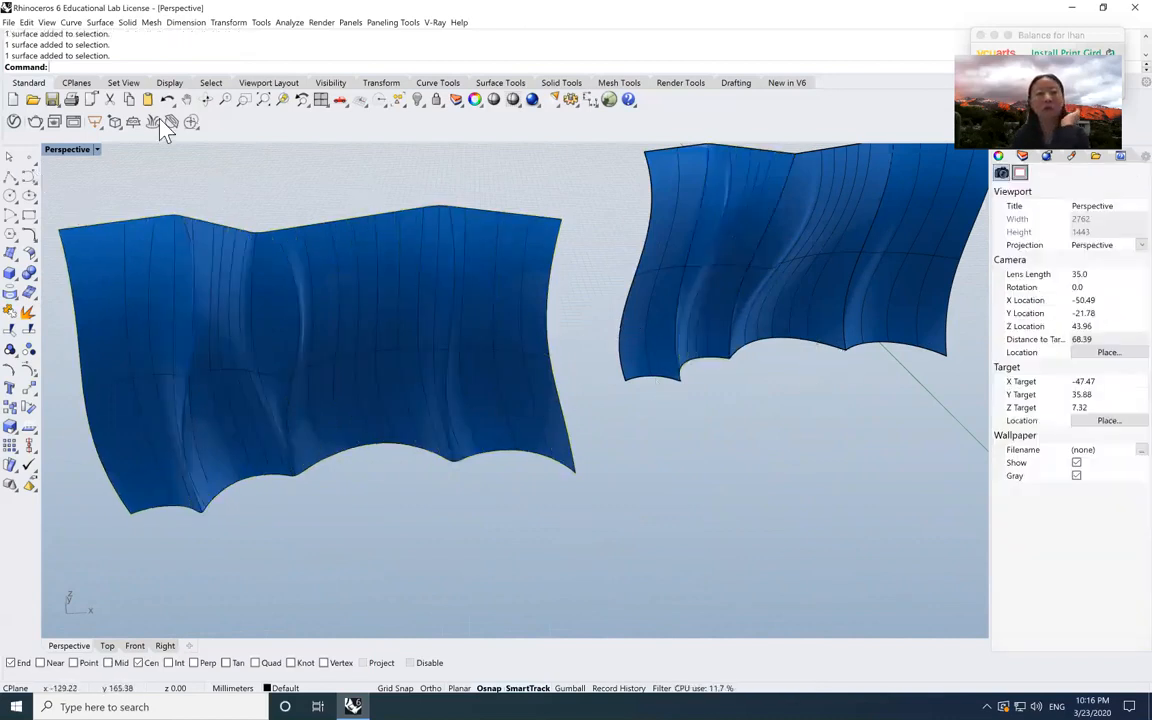
- Join the separate surfaces of the second wavy sweep, together with its edge curves
left_click(186, 100)
left_click_drag(612, 244, 350, 312)
left_click(650, 296)
left_click(570, 296)
left_click(480, 305)
key("Escape")
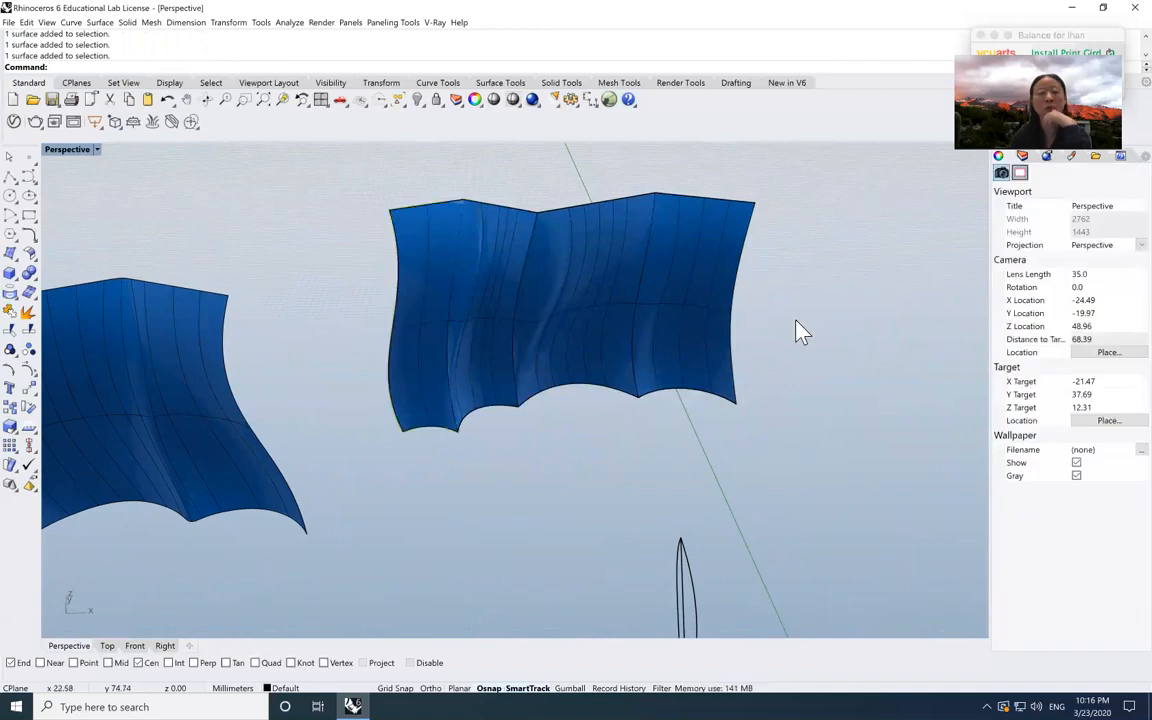
left_click_drag(792, 321, 365, 276)
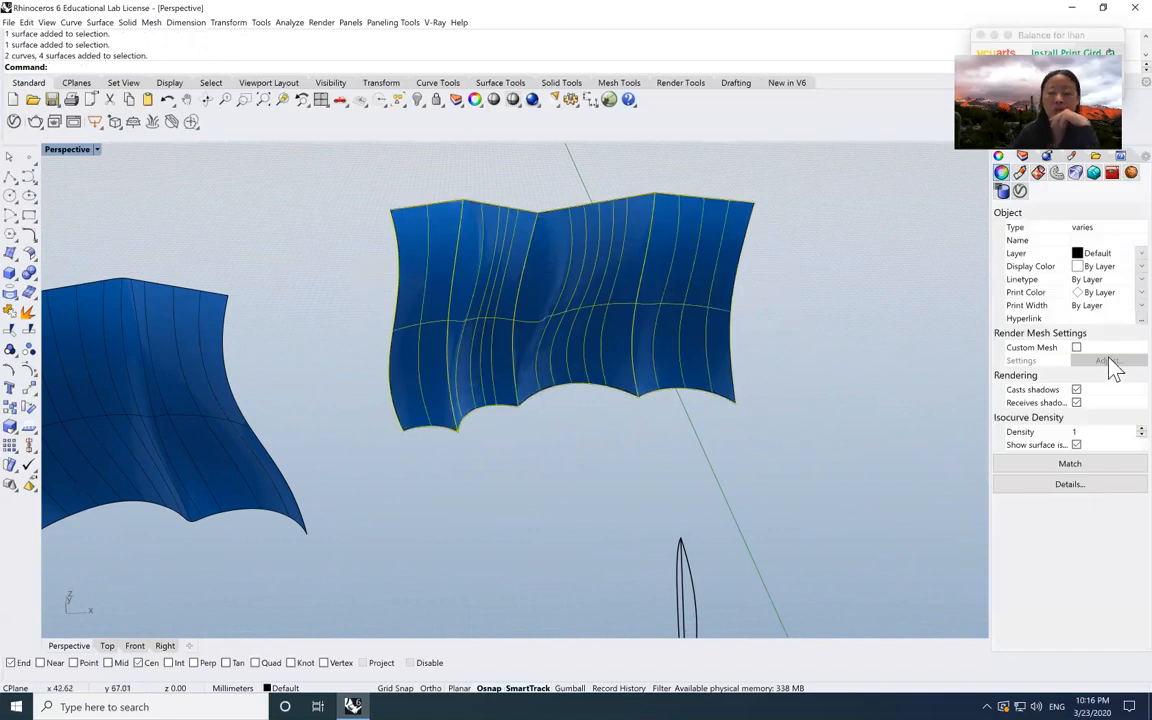
key("Return")
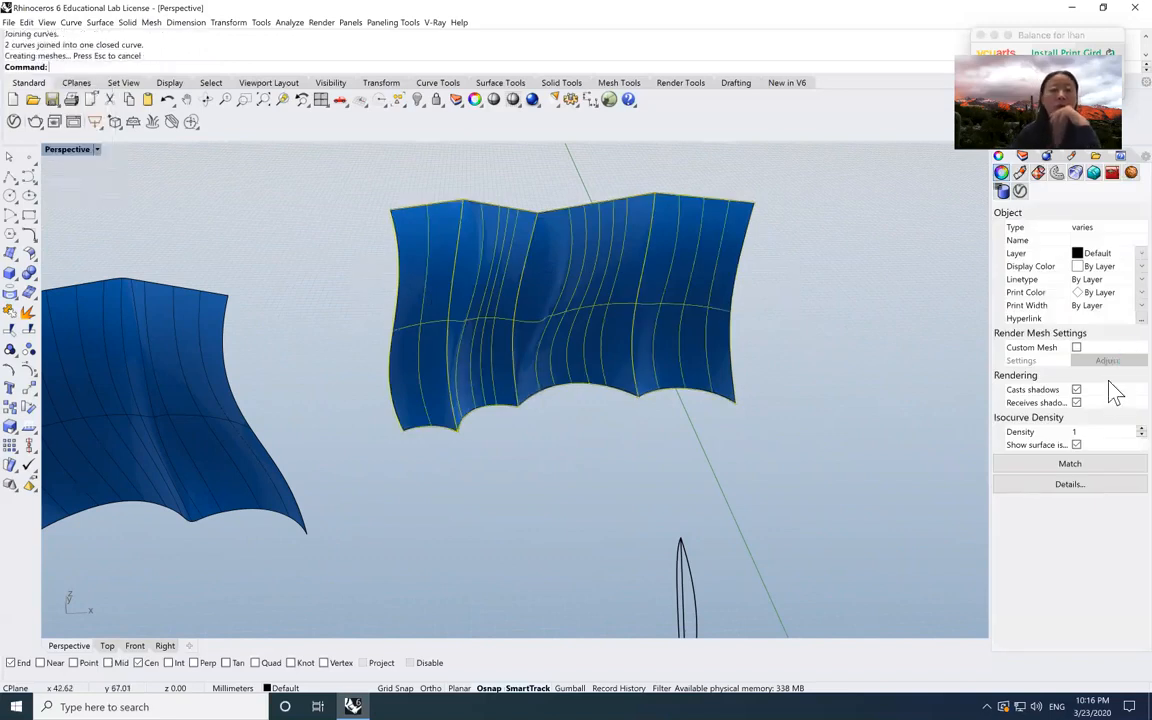
- Select the joined wavy polysurface and explode it back into separate surfaces
left_click(885, 392)
left_click(566, 338)
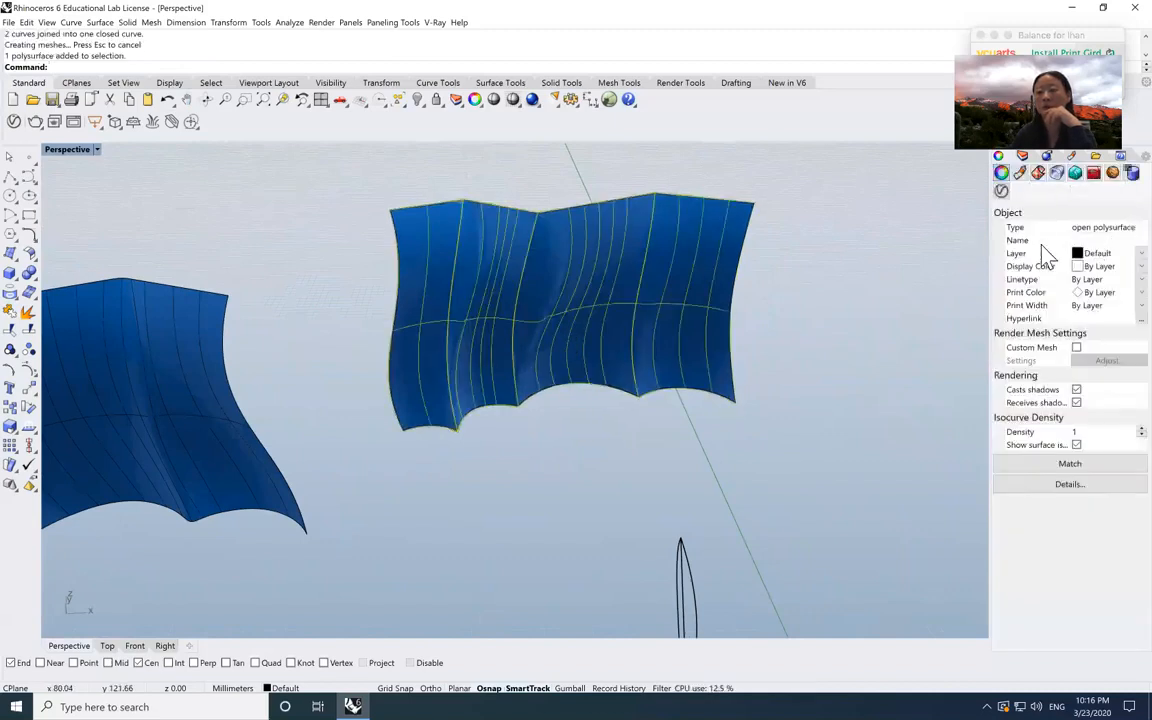
left_click(27, 313)
left_click(481, 437)
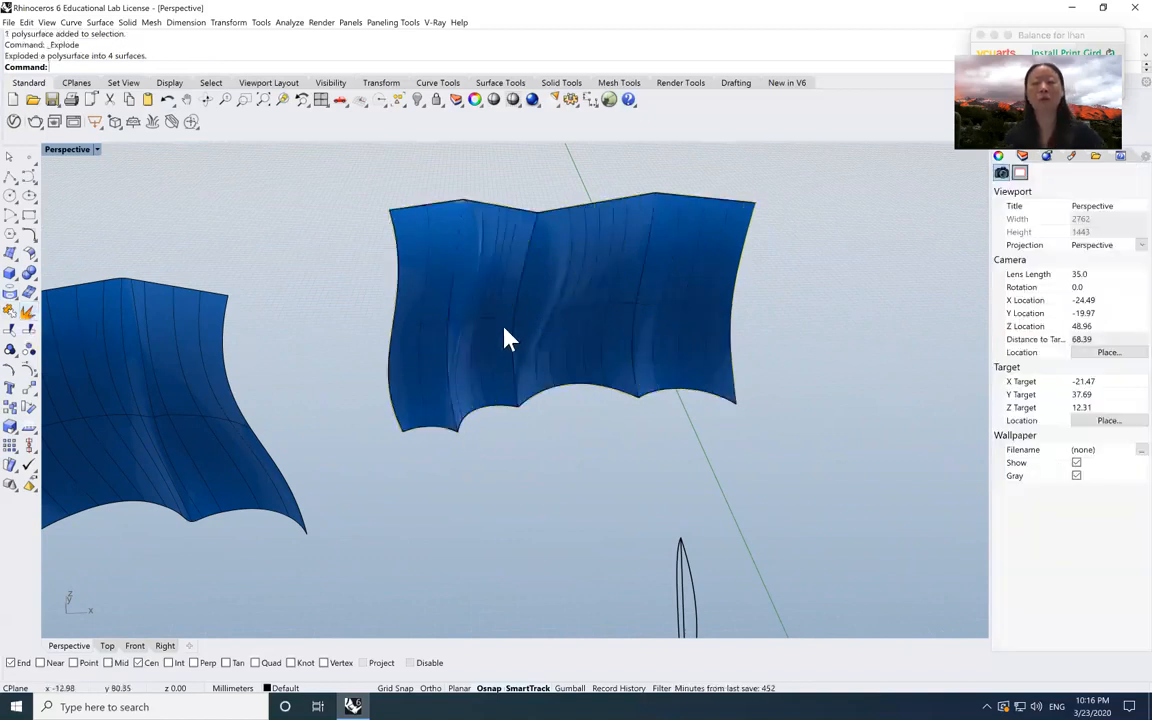
- Merge the first two adjacent strips of the exploded wavy sweep with MergeSrf, using Smooth=Yes, Tolerance=0.01 and Roundness=1
left_click(34, 259)
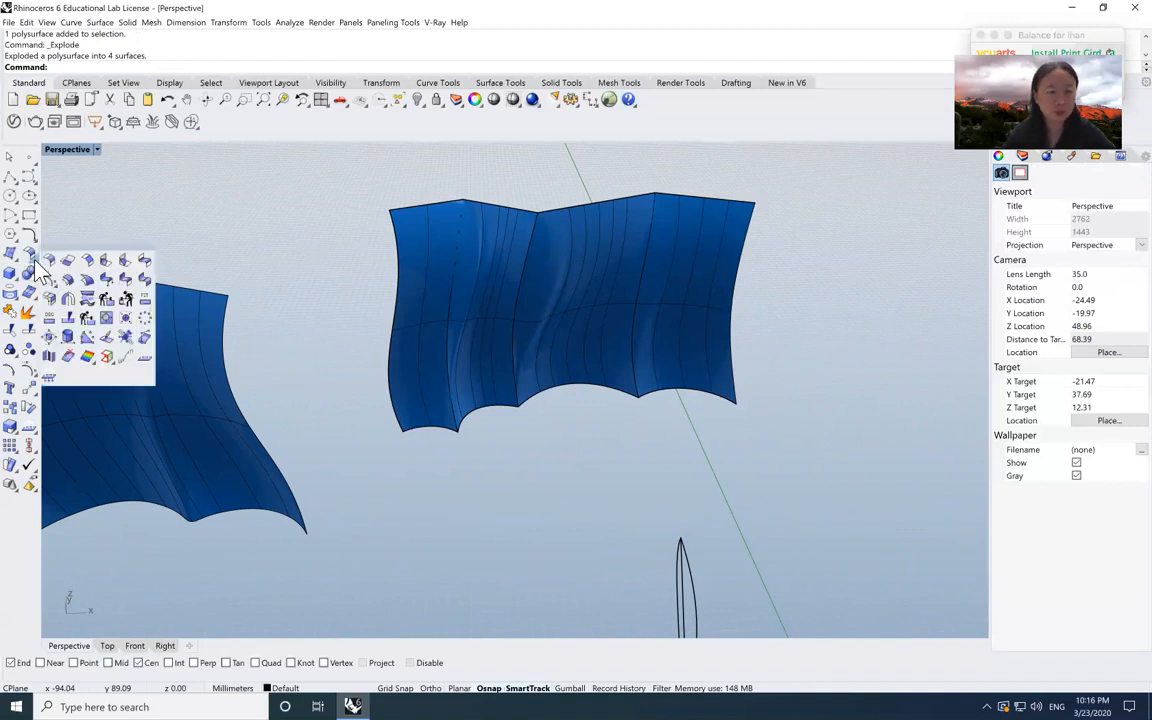
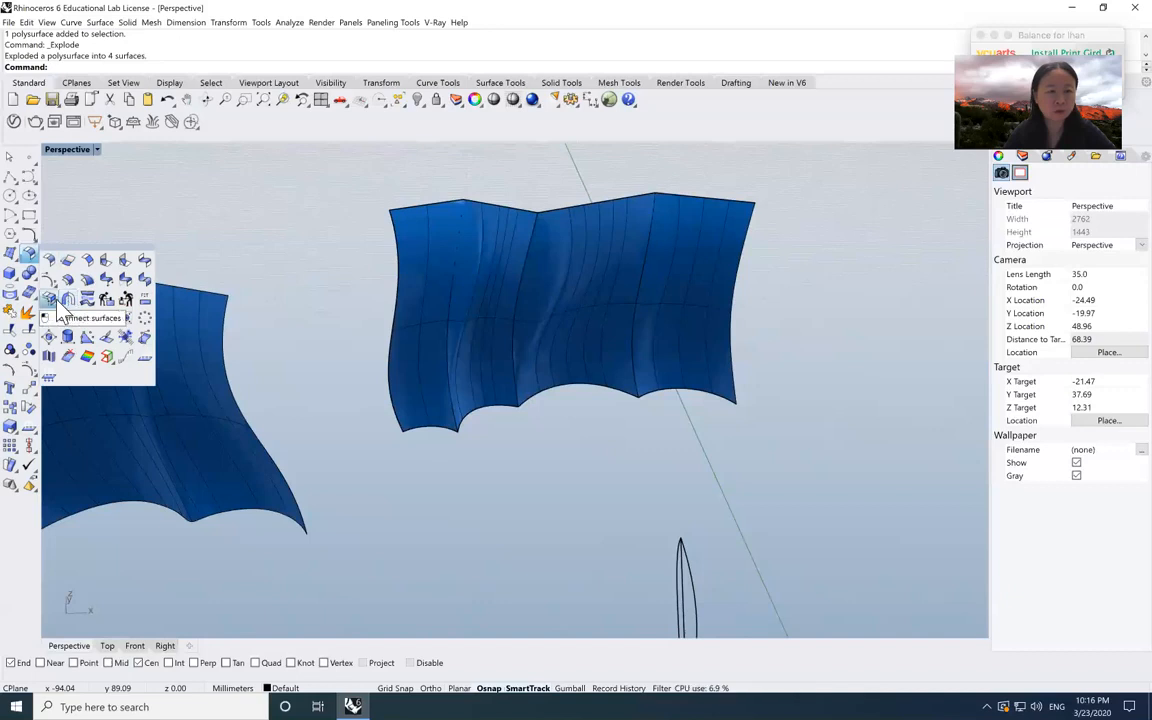
left_click(145, 281)
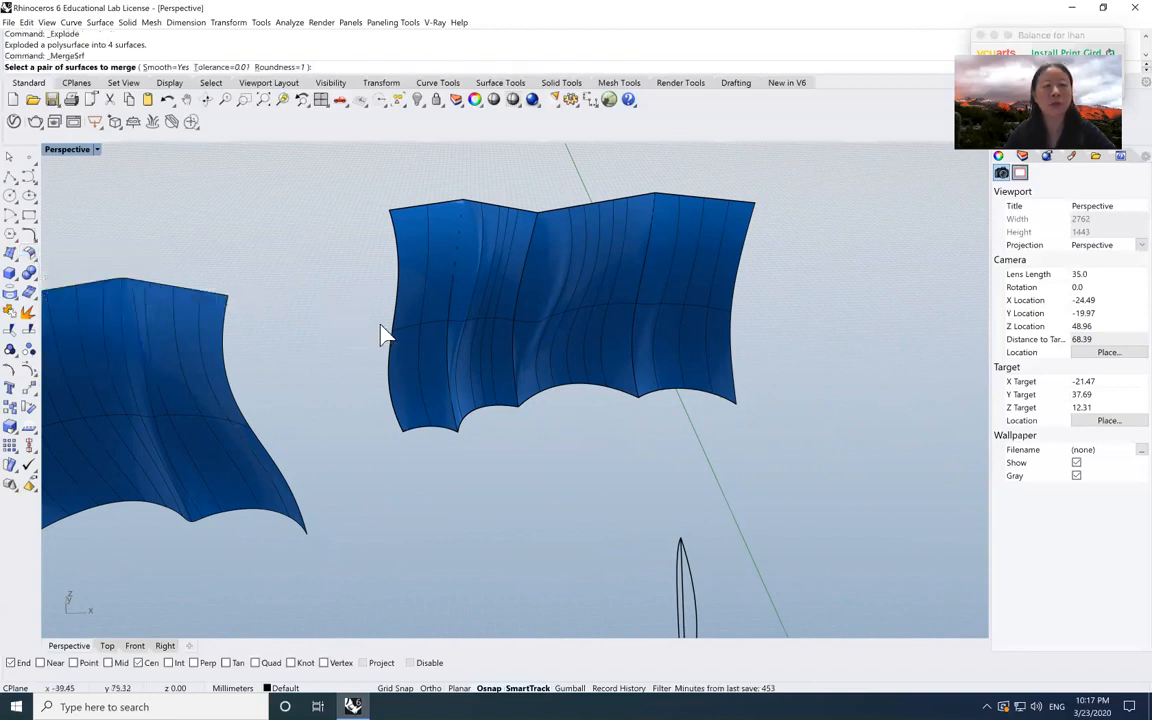
left_click(440, 315)
left_click(488, 317)
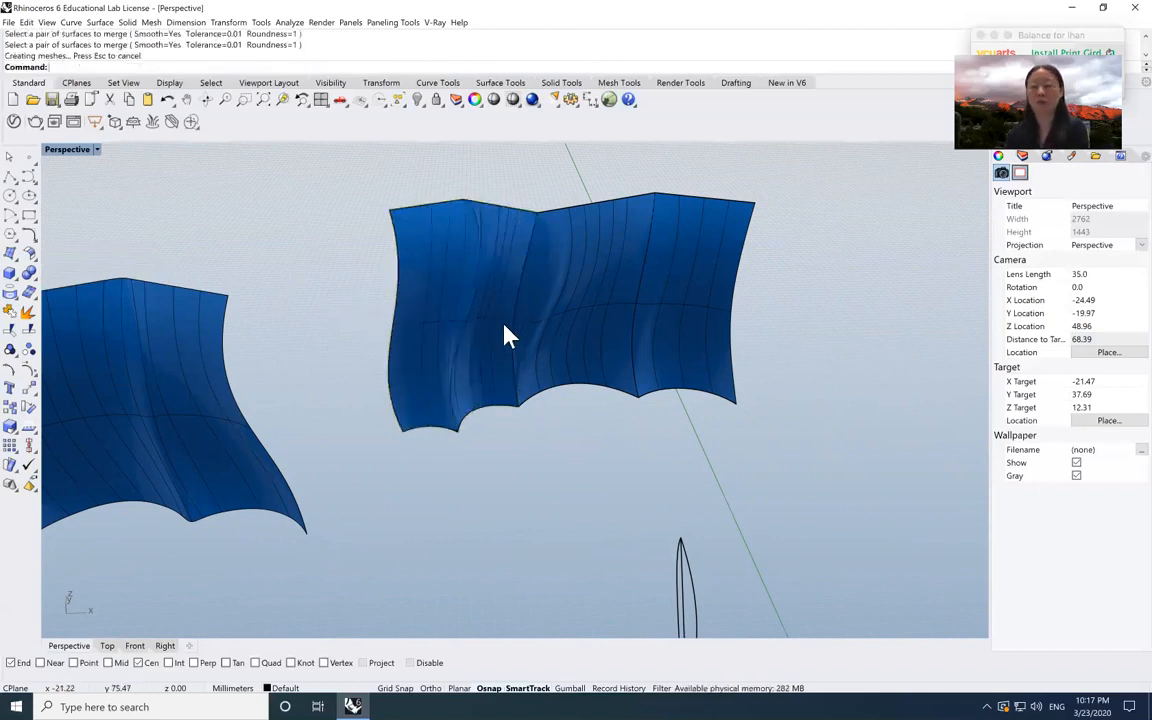
- Merge the combined first two strips with the third strip of the wavy sweep, and select the result to check it
right_click(503, 321)
left_click(487, 322)
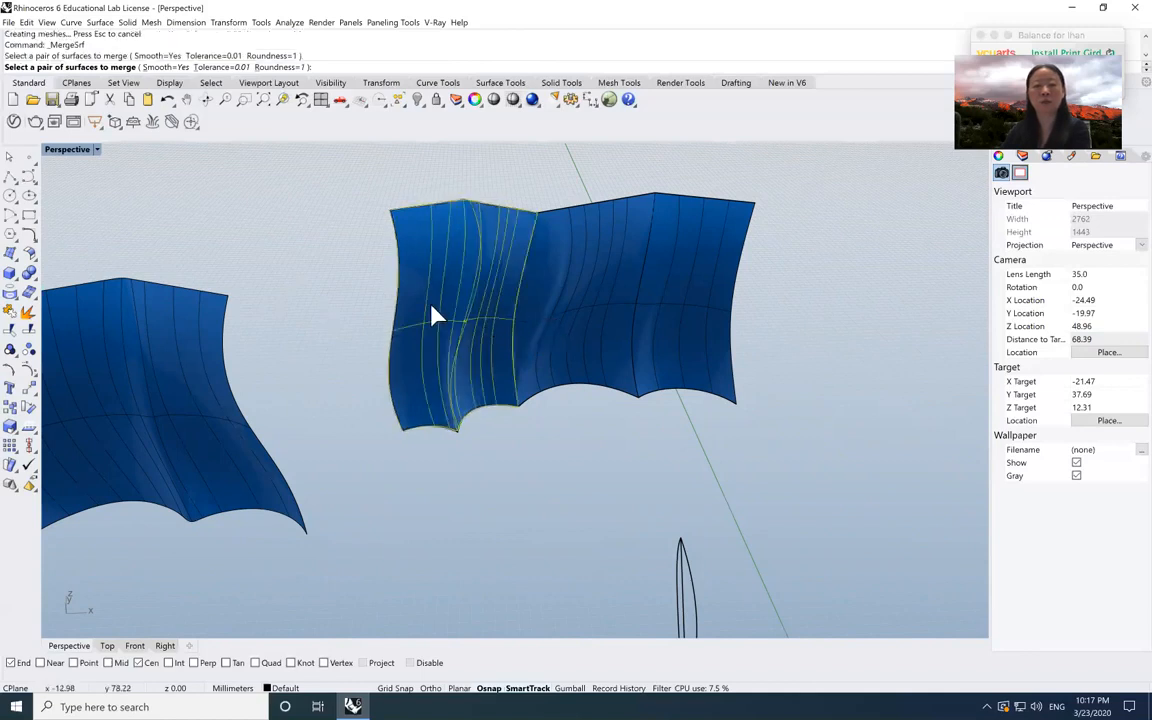
left_click(572, 316)
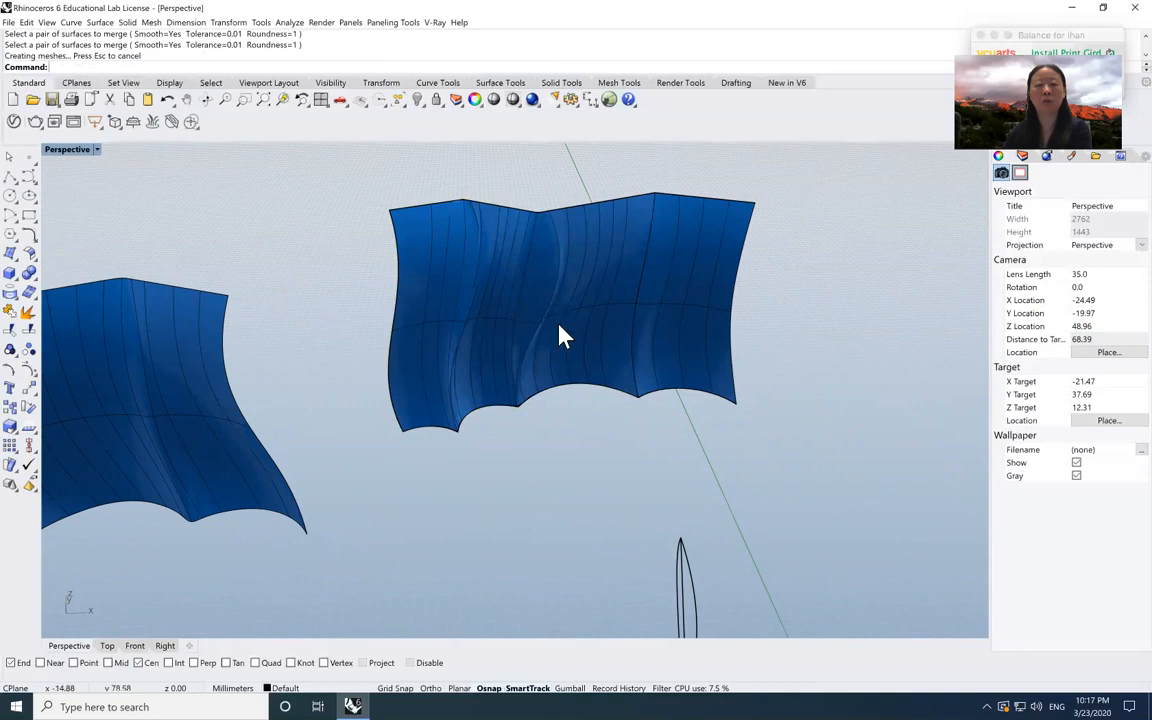
left_click(563, 336)
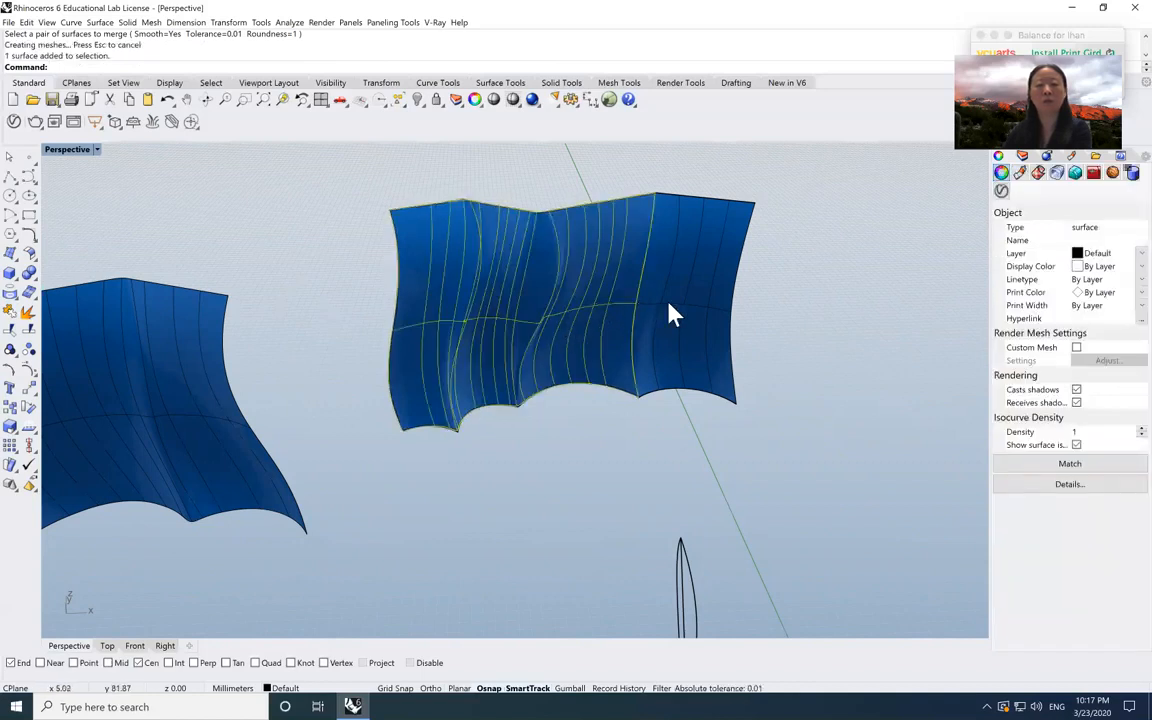
left_click(613, 480)
- Merge the remaining fourth strip into the wavy sweep and inspect the resulting single surface up close
right_click(598, 454)
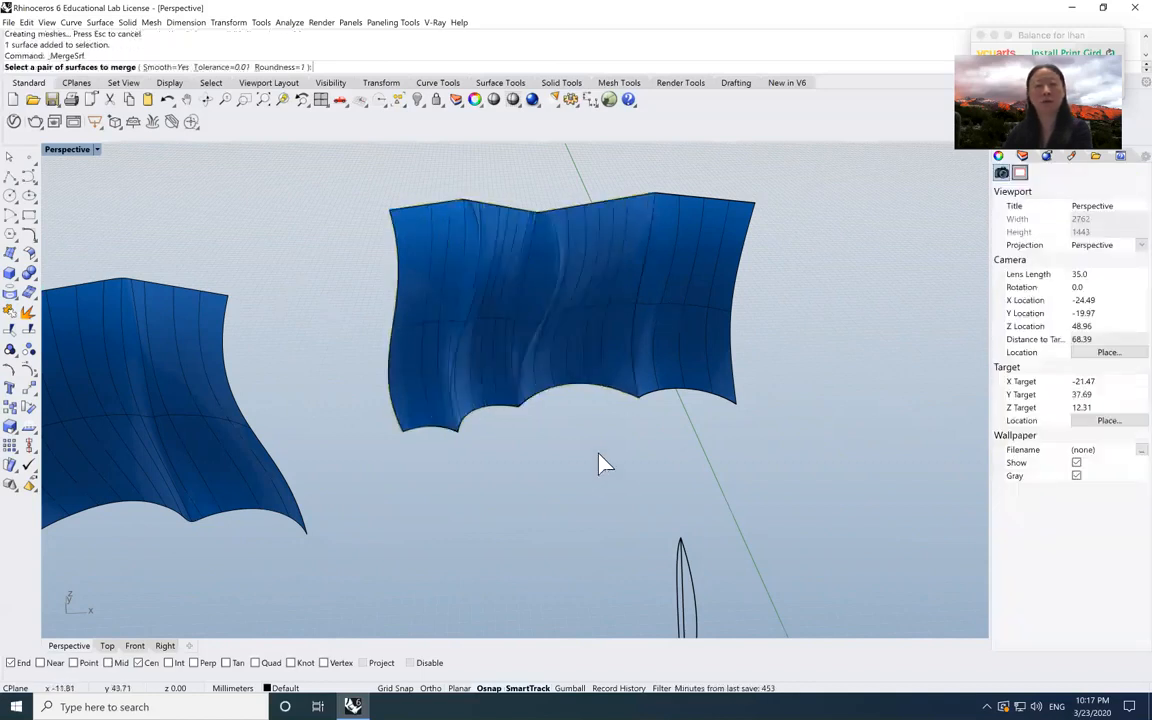
left_click(600, 286)
left_click(658, 304)
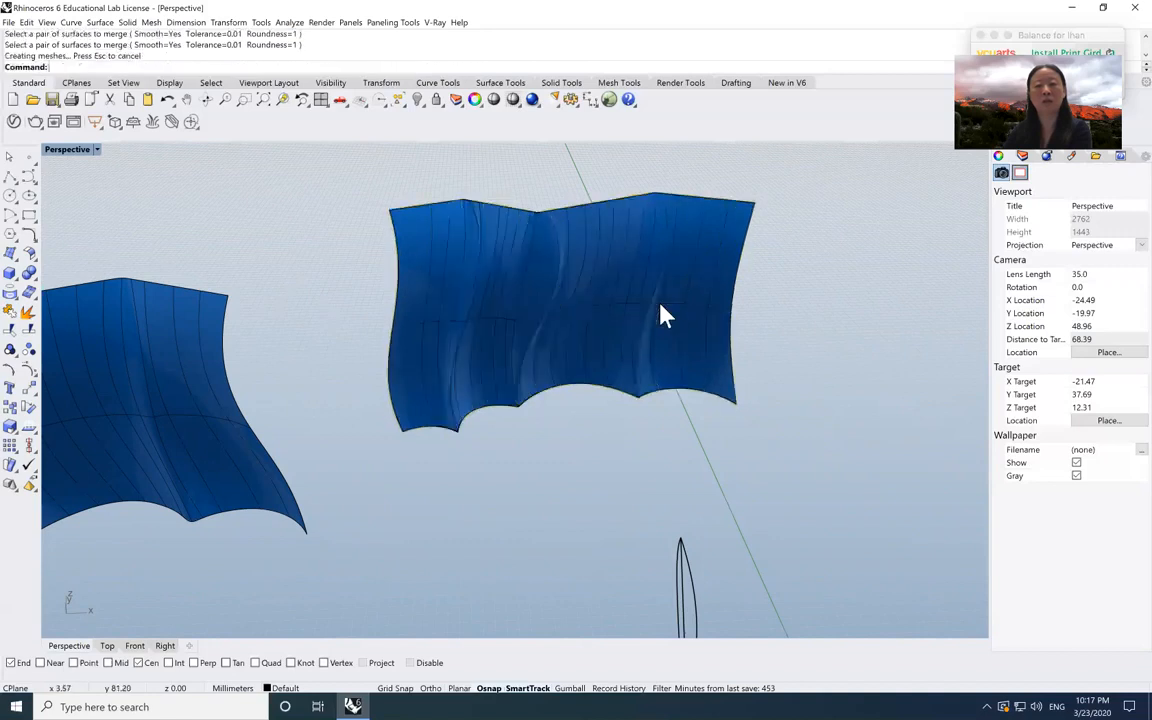
left_click(681, 378)
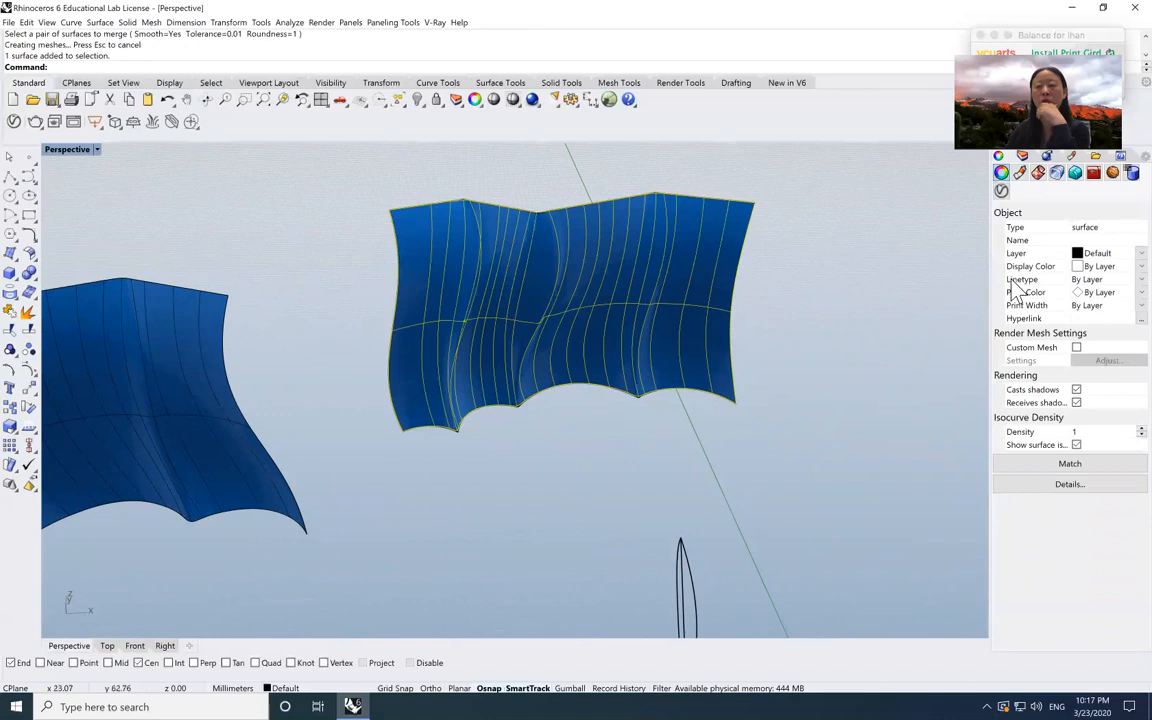
scroll(430, 345, "up", 5)
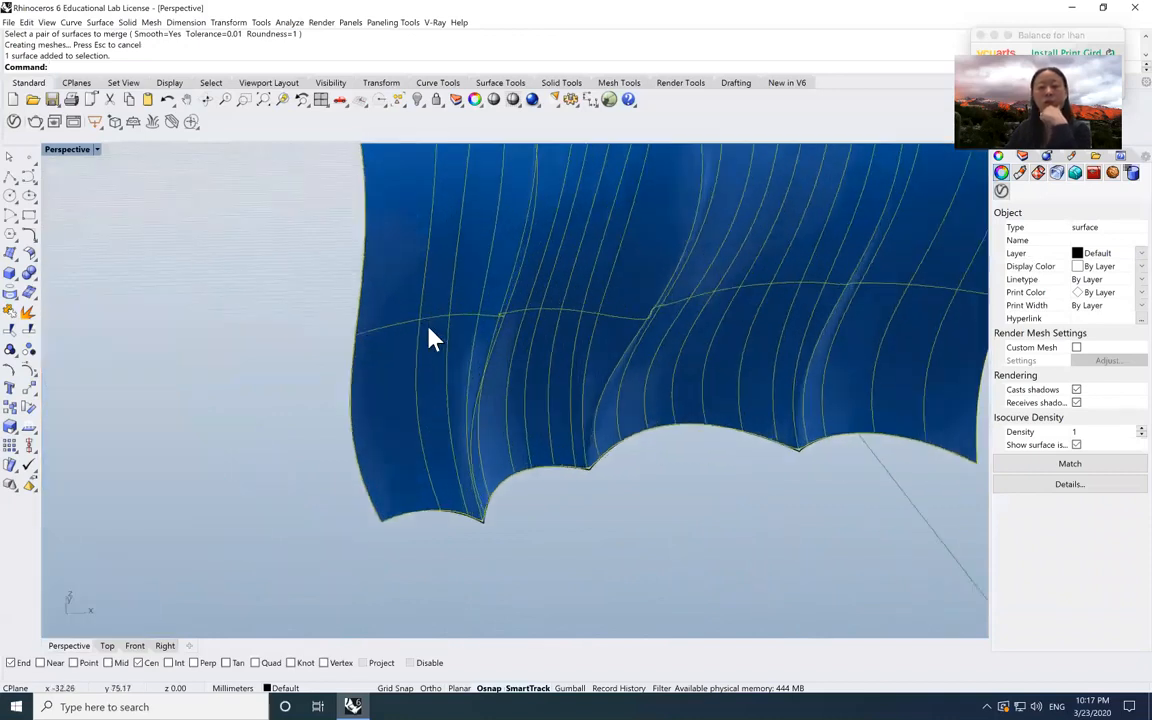
middle_click(432, 334)
left_click(545, 496)
scroll(545, 496, "down", 10)
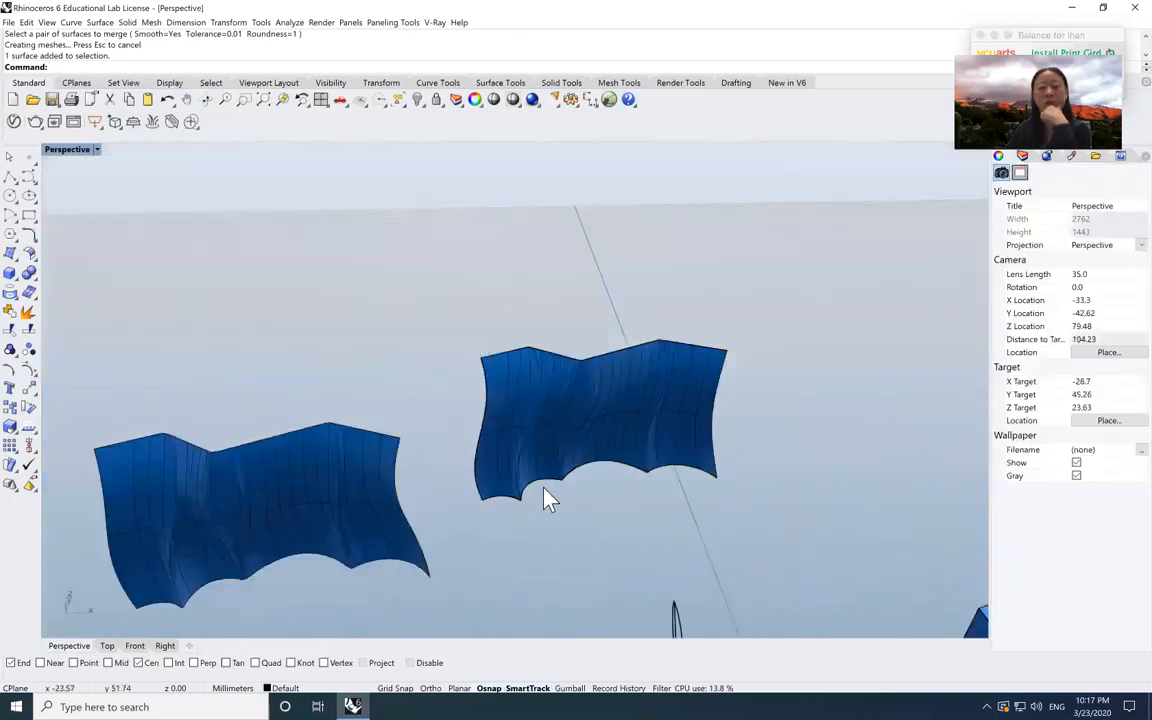
- Check the lower edge of the merged wavy surface up close, and show all hidden objects again
scroll(520, 495, "up", 10)
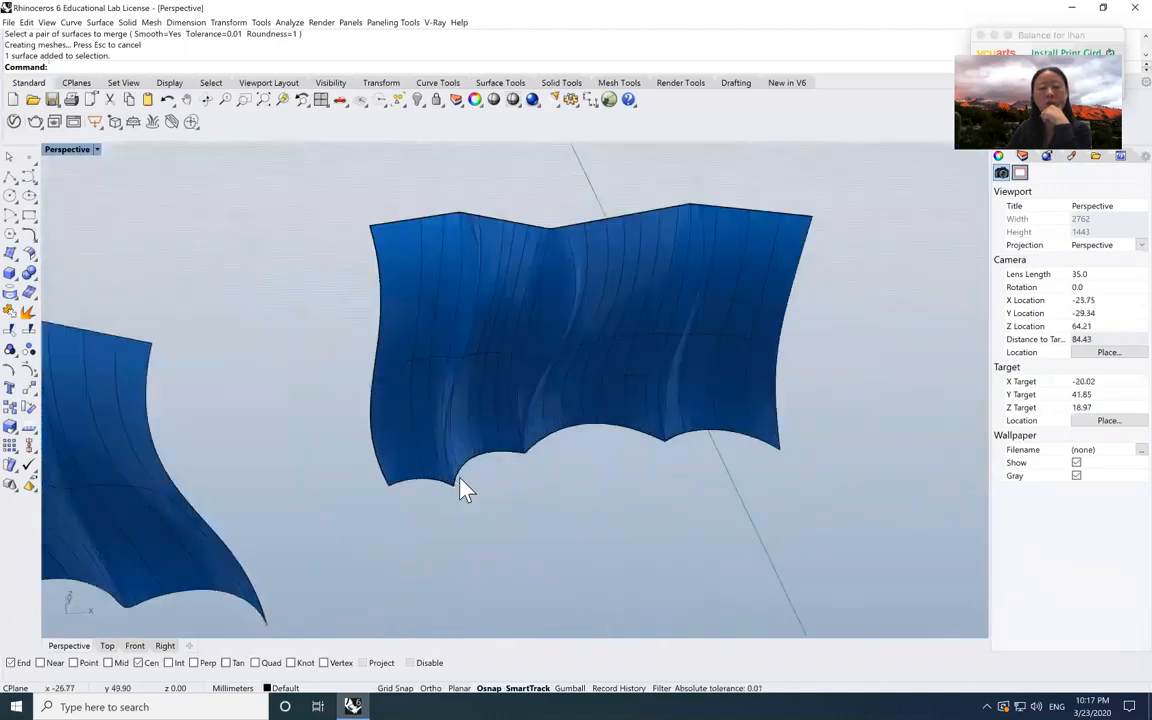
middle_click(450, 495)
scroll(445, 500, "up", 10)
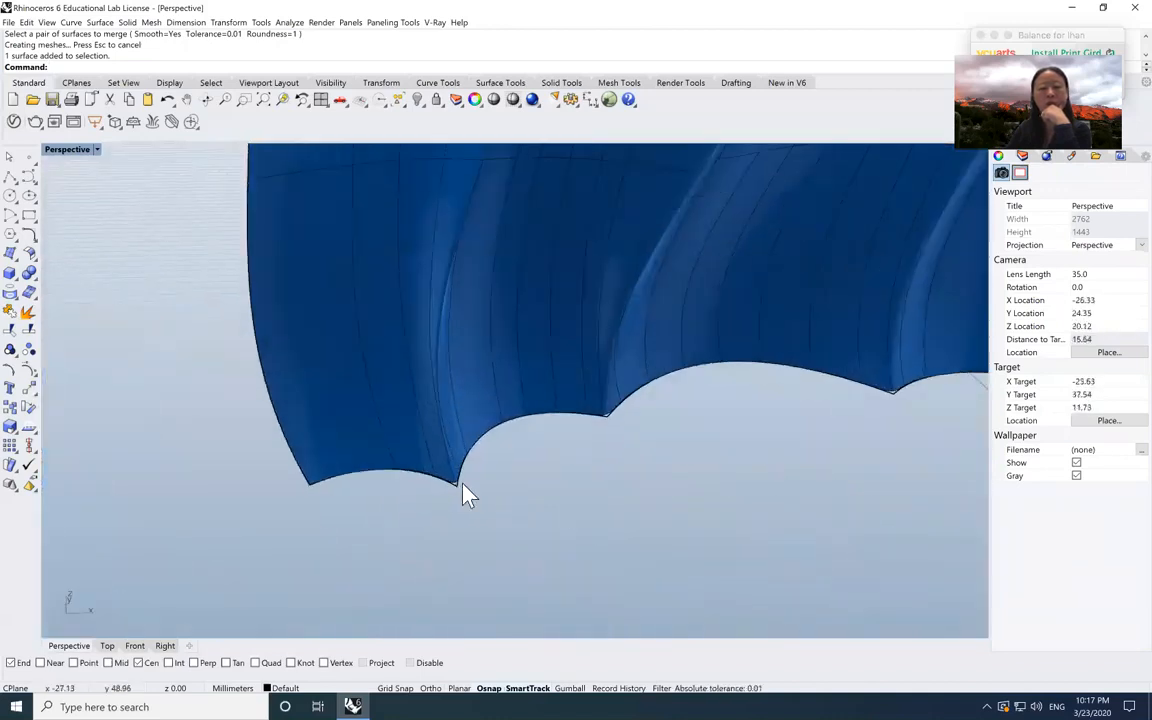
scroll(430, 497, "down", 10)
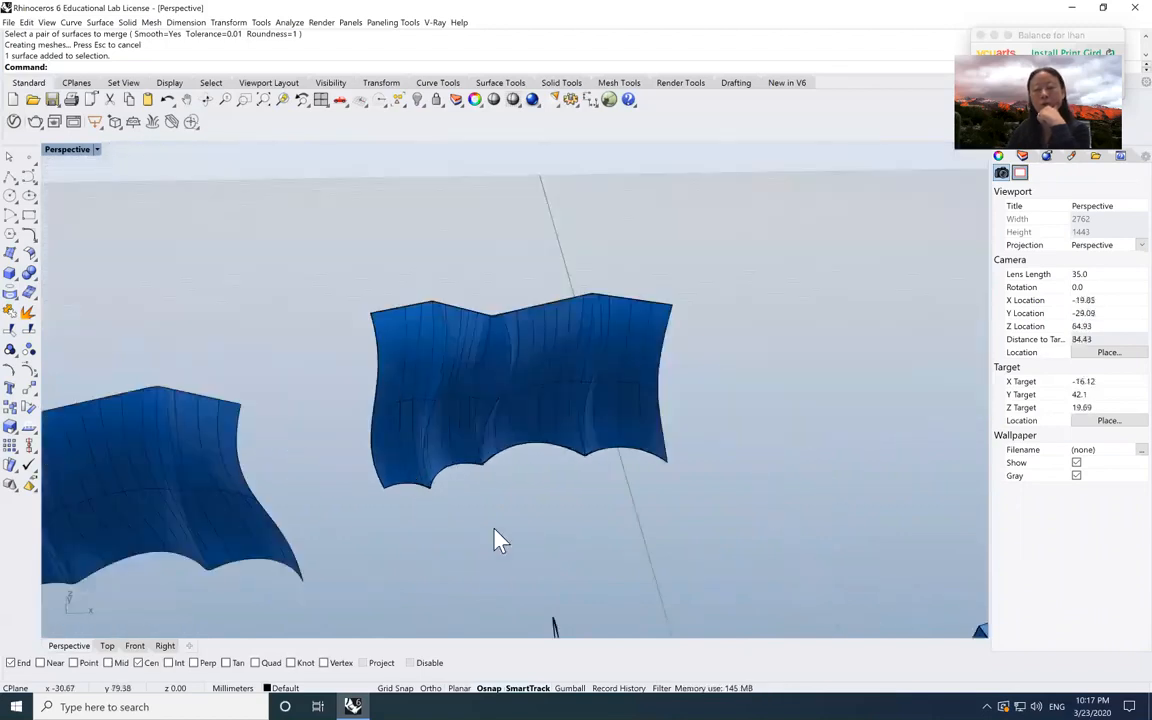
scroll(505, 445, "down", 5)
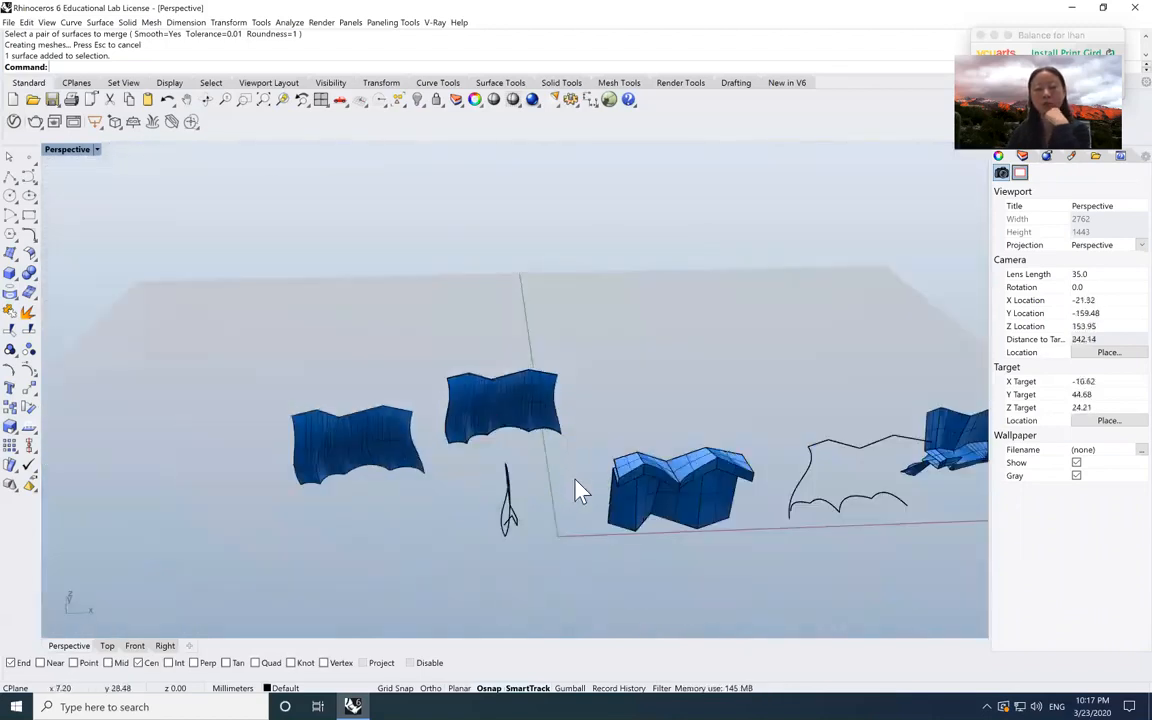
scroll(443, 333, "down", 5)
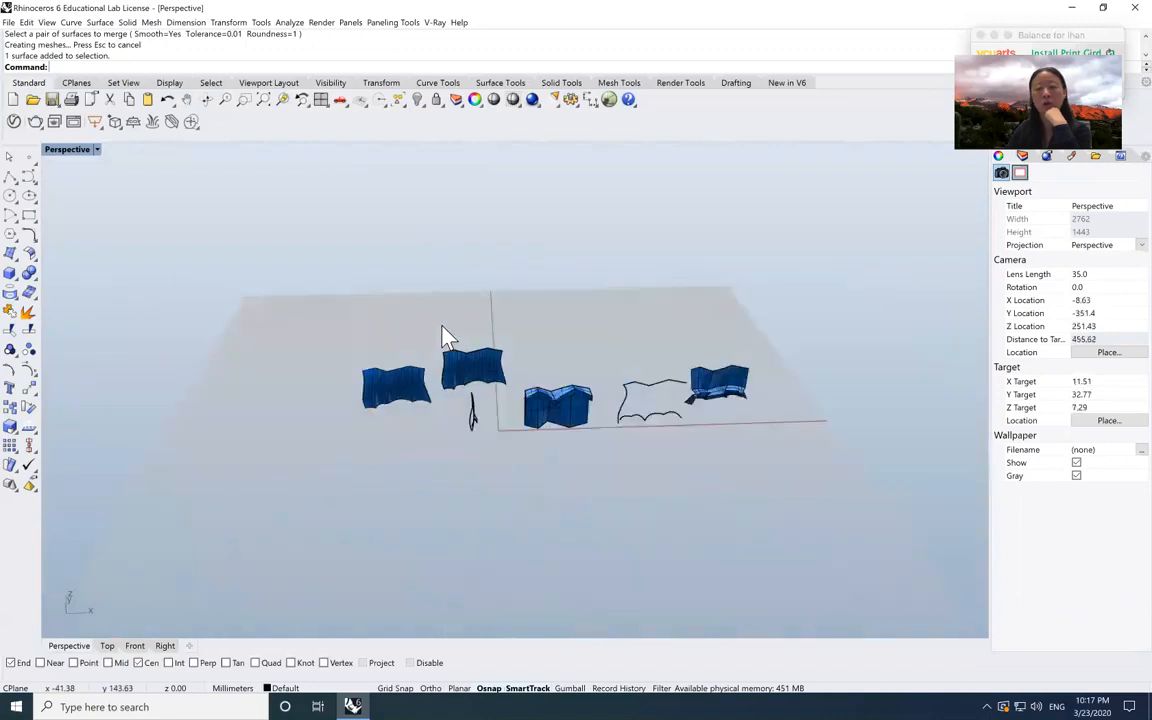
left_click(423, 105)
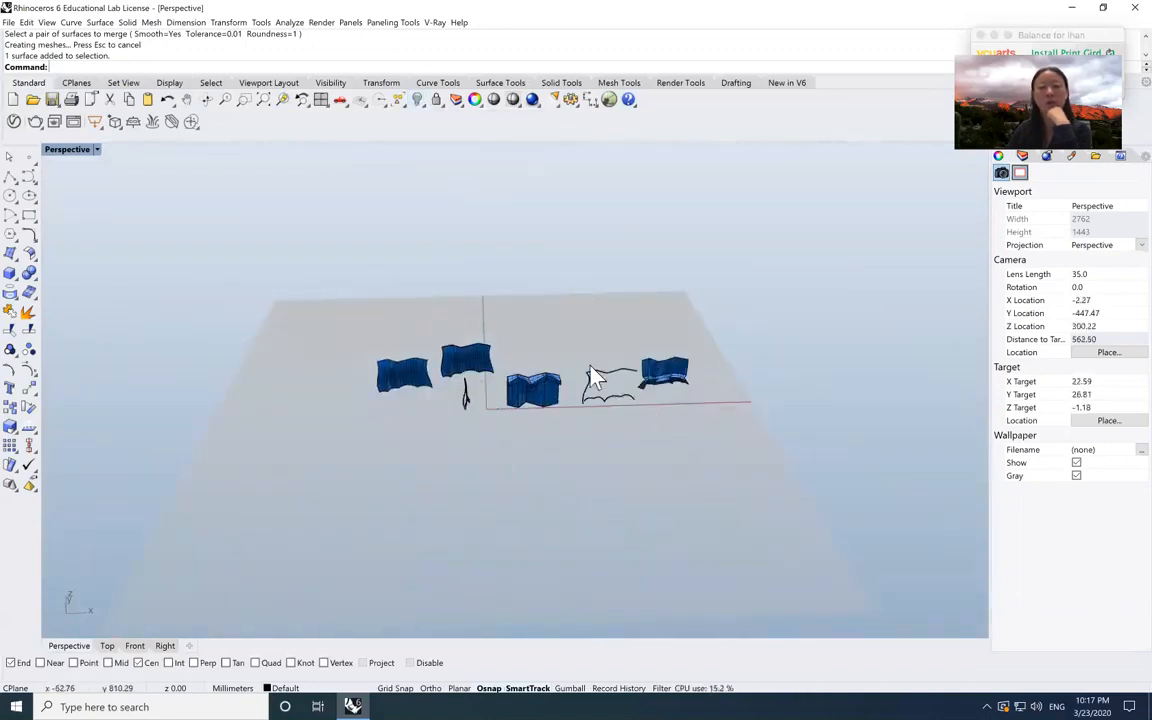
scroll(530, 406, "up", 4)
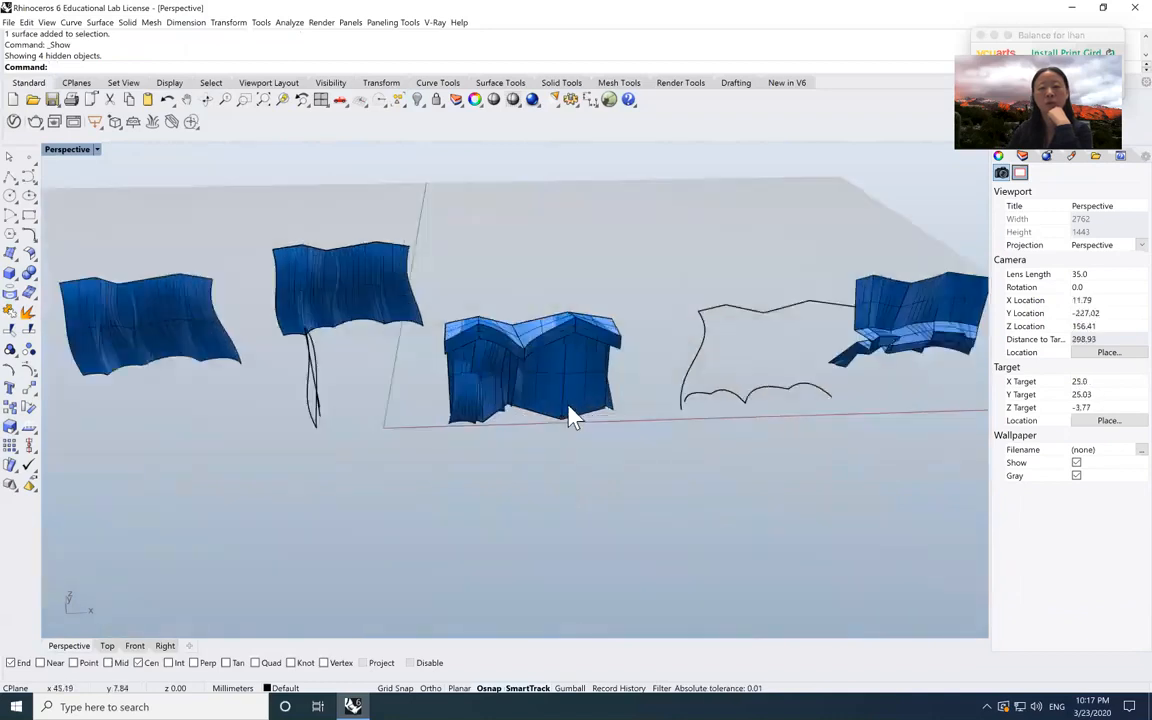
- Move the zigzag polysurface off the overlapping wavy strips to the empty area in front of the merged wavy surface
scroll(497, 310, "up", 2)
left_click(499, 307)
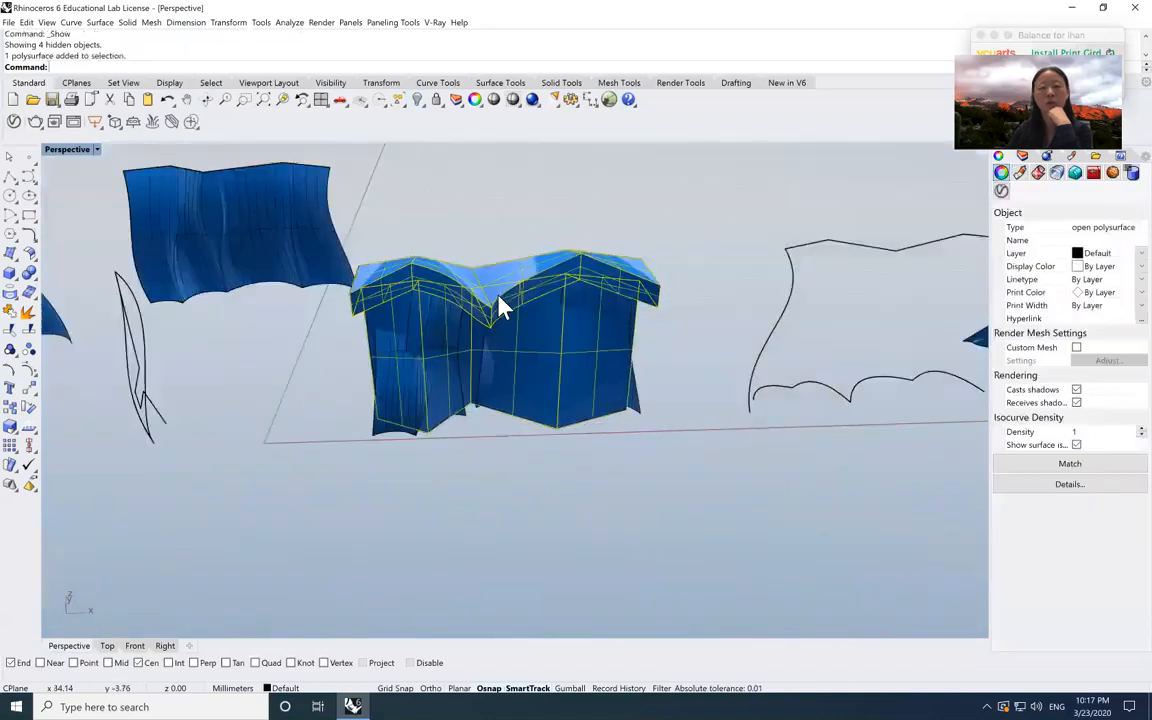
left_click(28, 388)
left_click(488, 185)
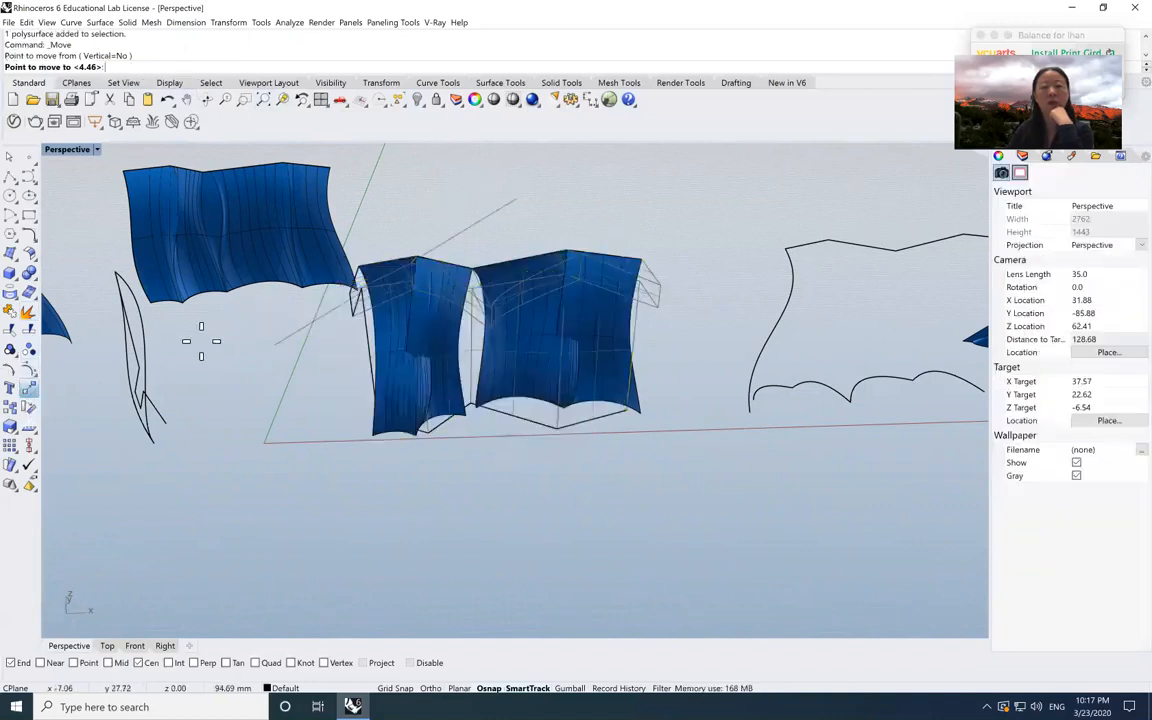
left_click(283, 206)
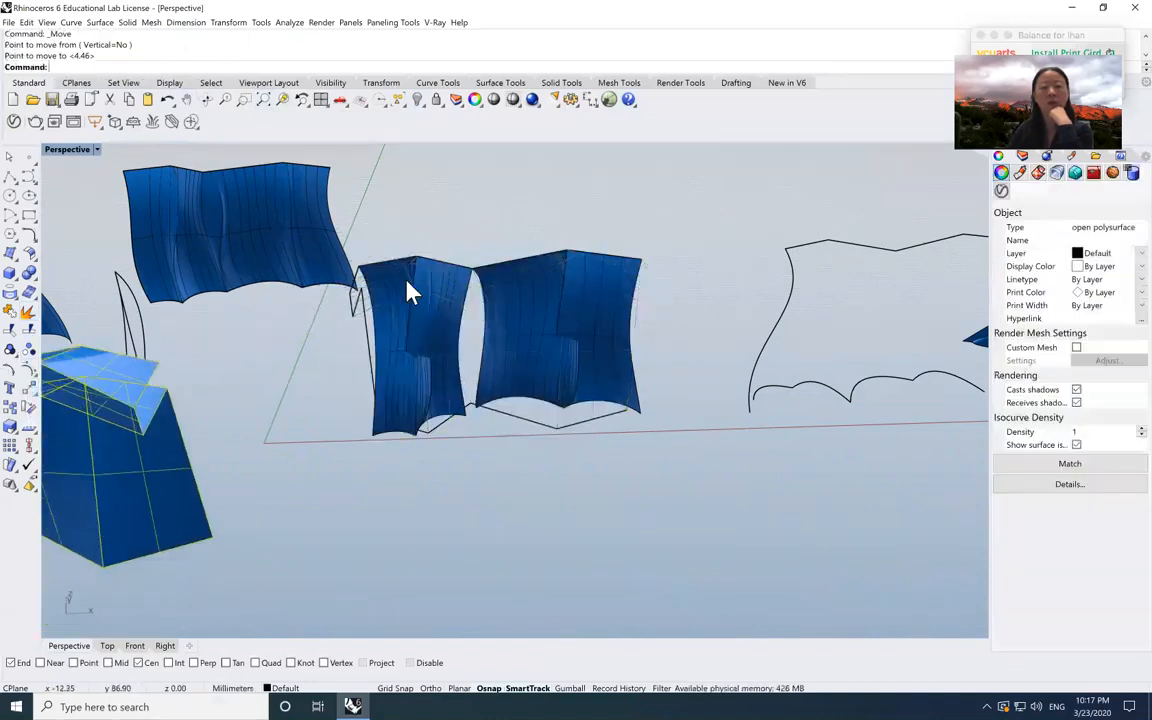
left_click(490, 473)
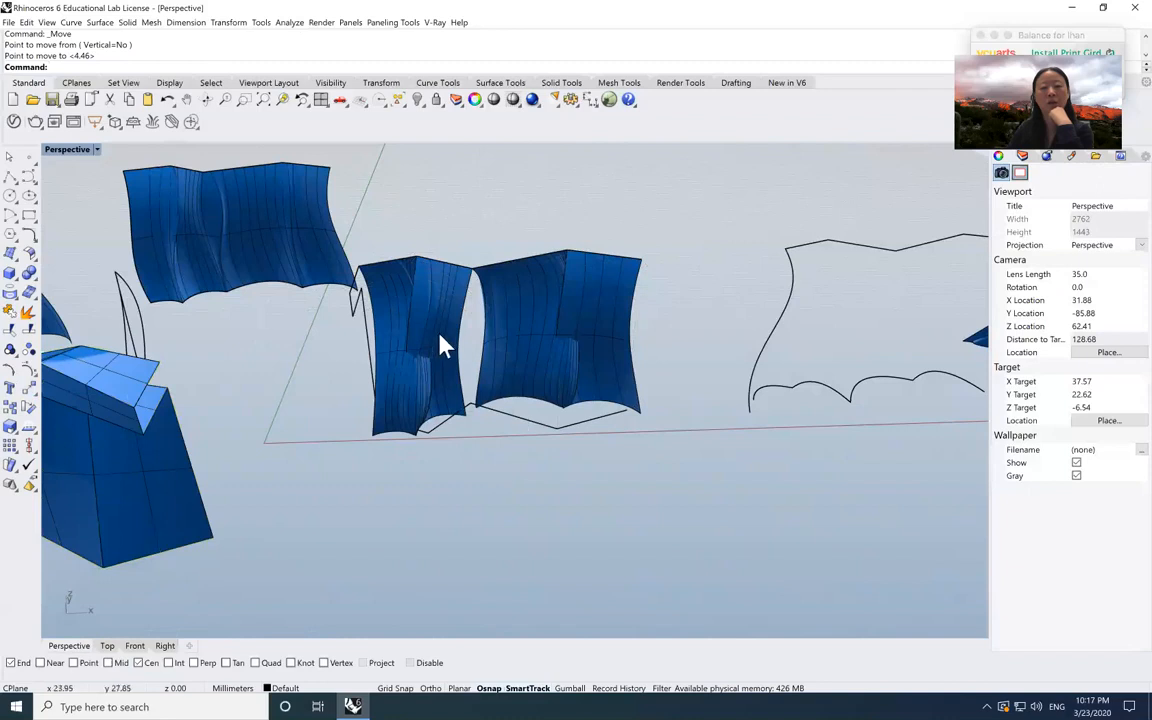
- Select all curves in the model and hide them so that only the surfaces remain
left_click(366, 327)
left_click(528, 512)
double_click(89, 150)
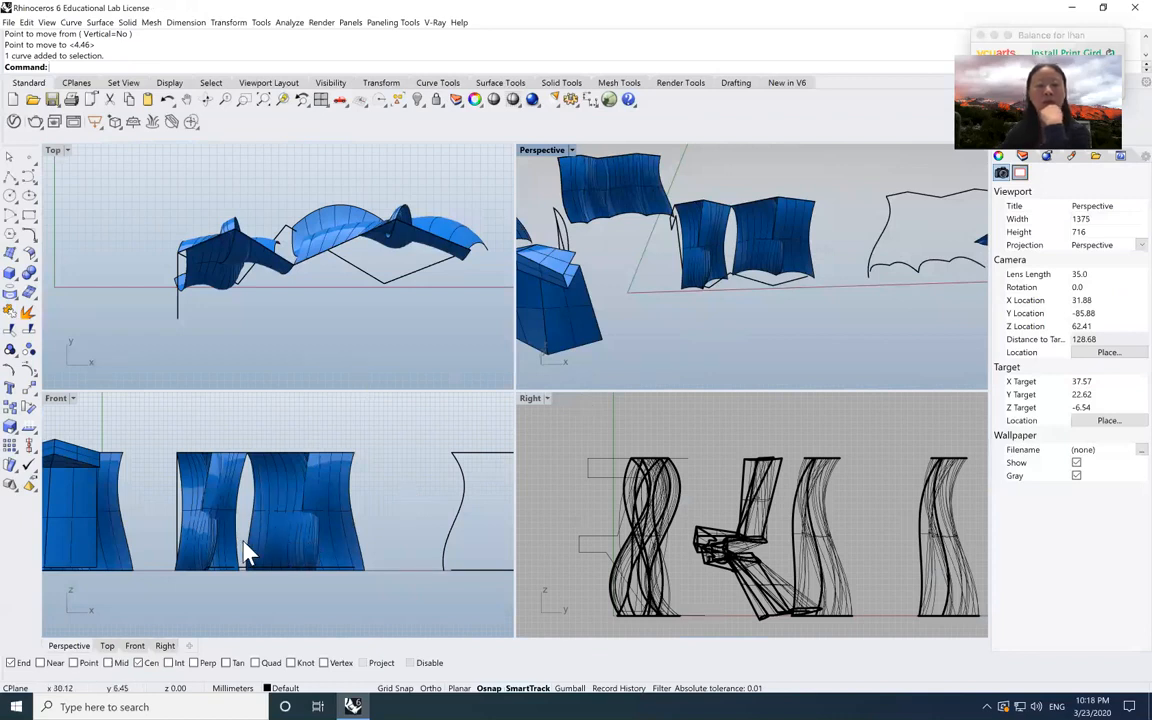
scroll(240, 553, "up", 3)
scroll(240, 560, "up", 3)
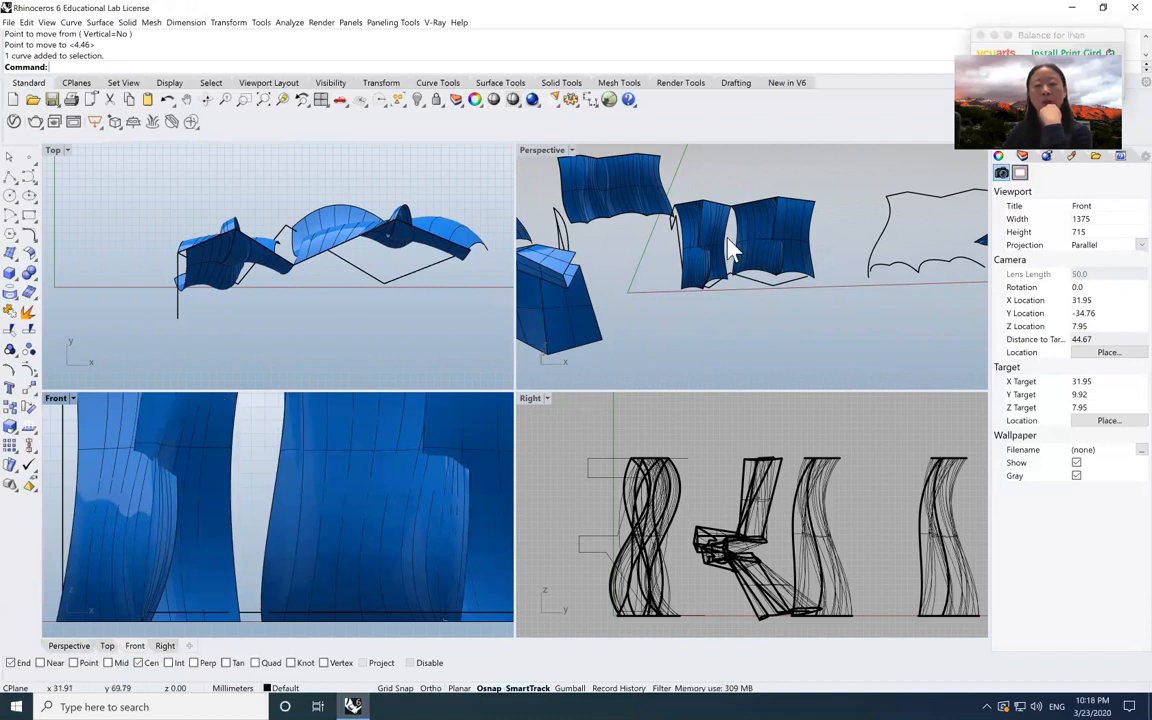
double_click(552, 151)
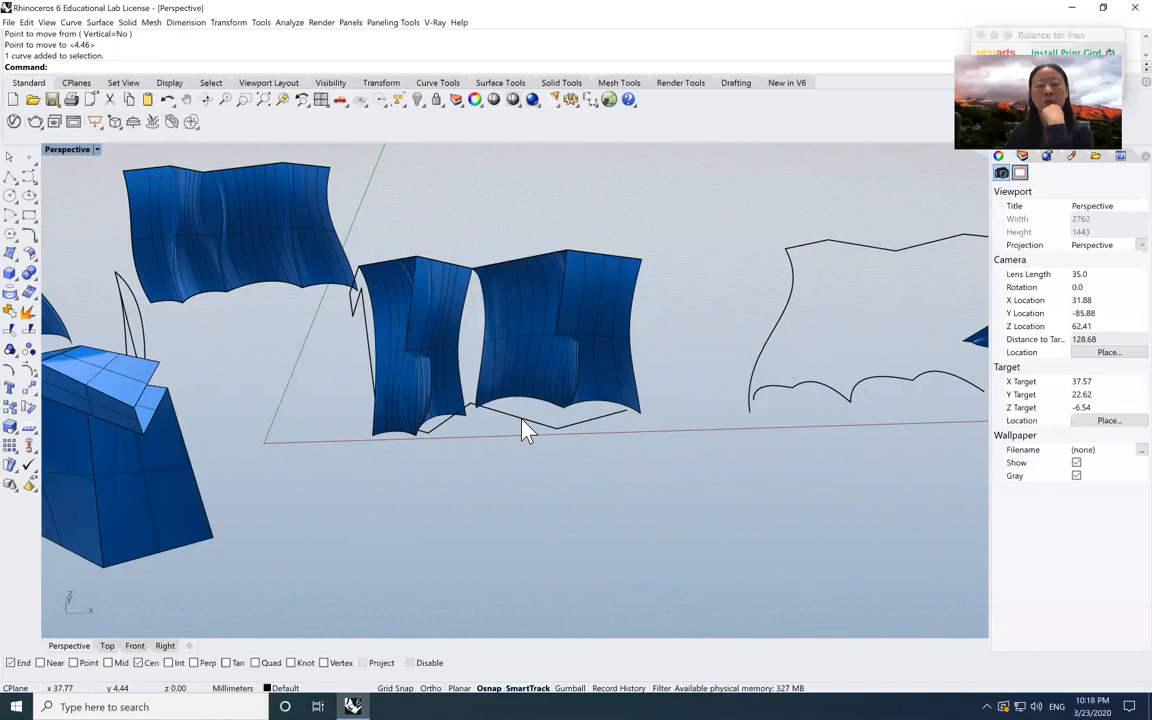
left_click(399, 100)
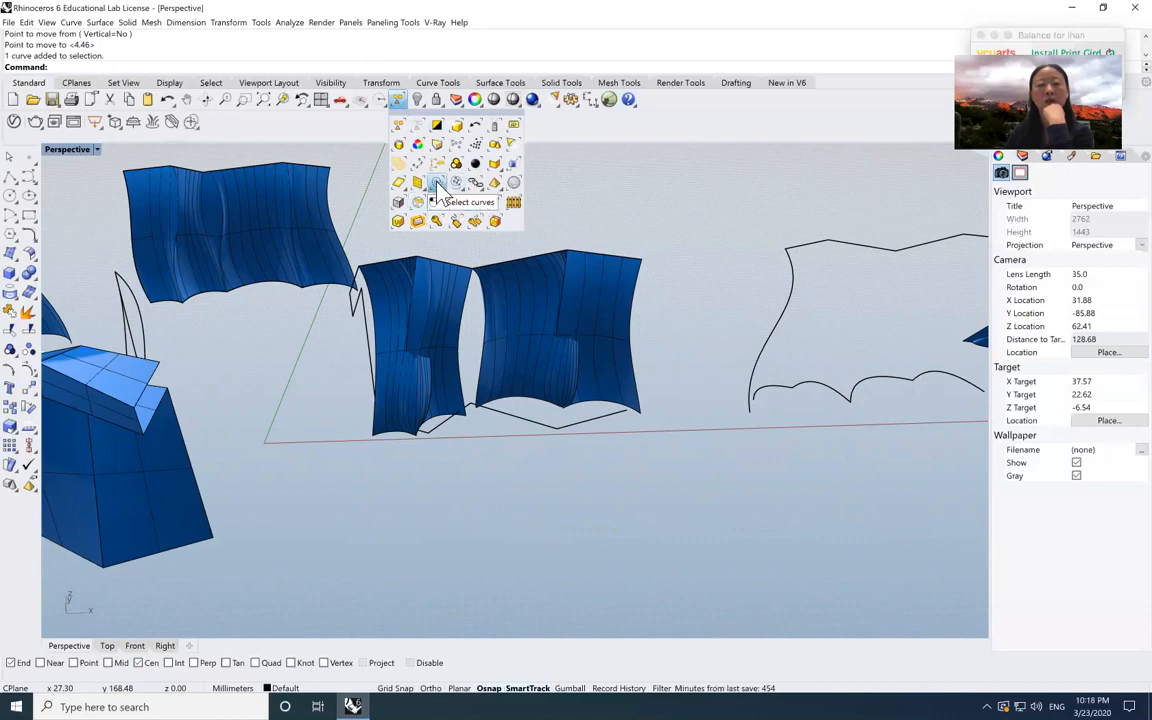
left_click(437, 184)
left_click(418, 99)
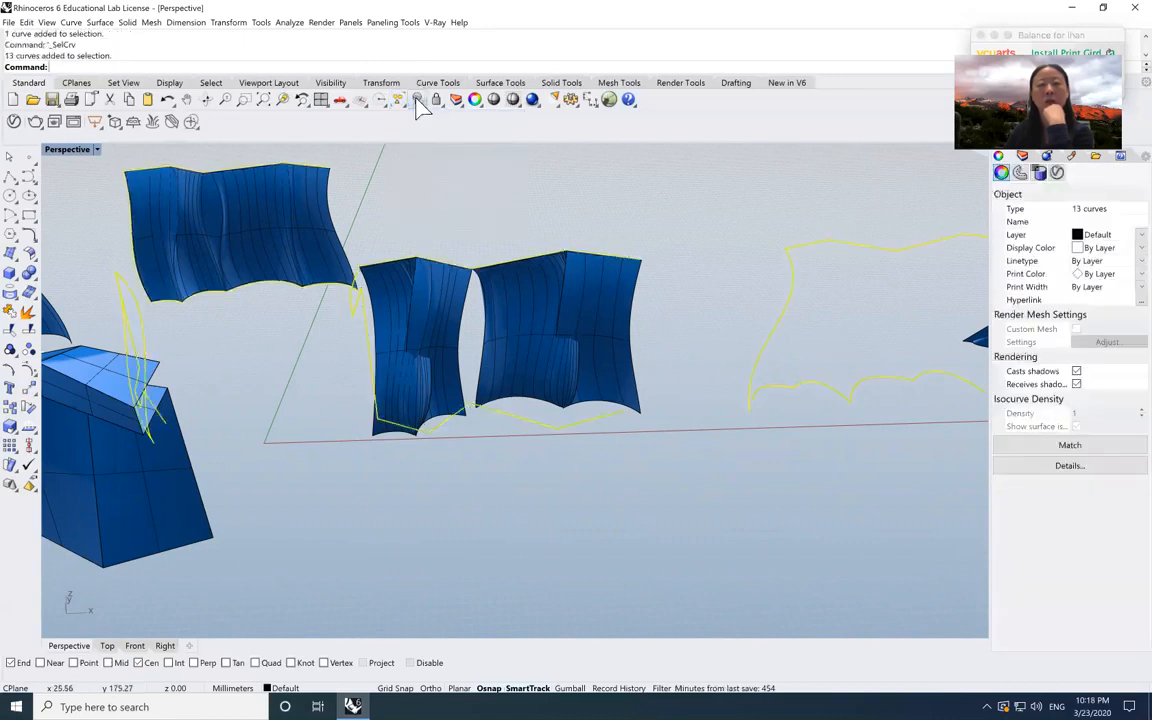
- Move the four separate wavy surfaces about 72 mm to the open area in front of the X axis, and delete the folded polysurface behind them
scroll(370, 352, "up", 4)
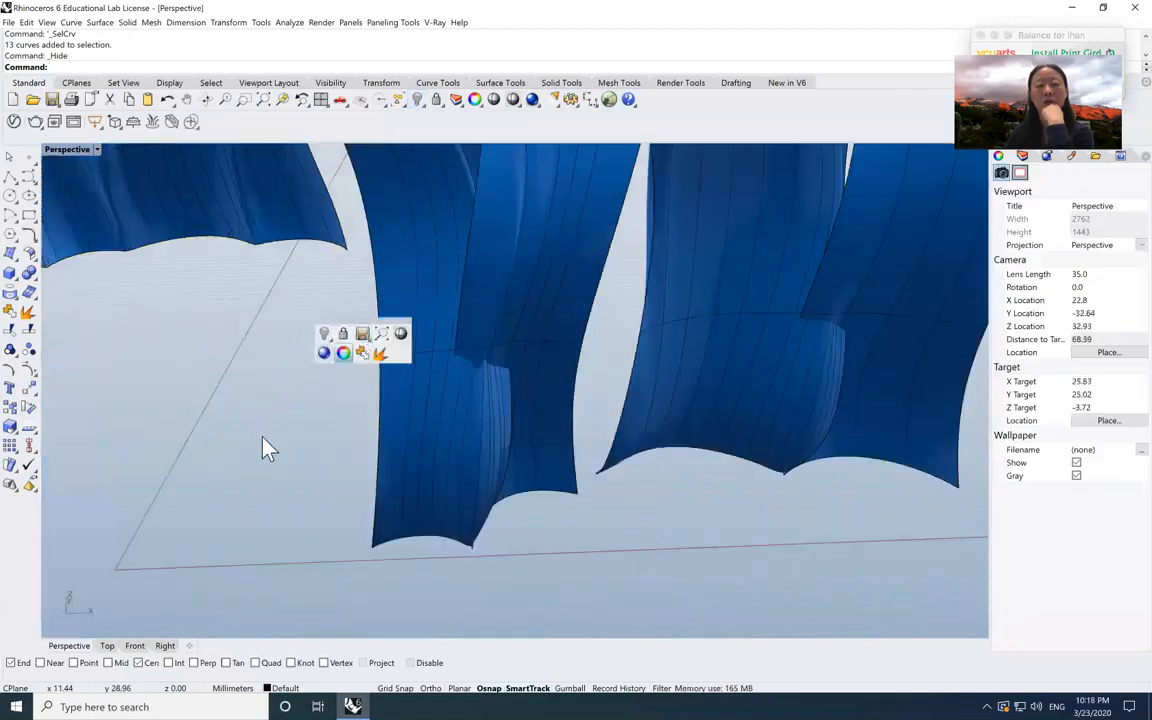
scroll(335, 330, "down", 5)
left_click_drag(355, 340, 411, 462)
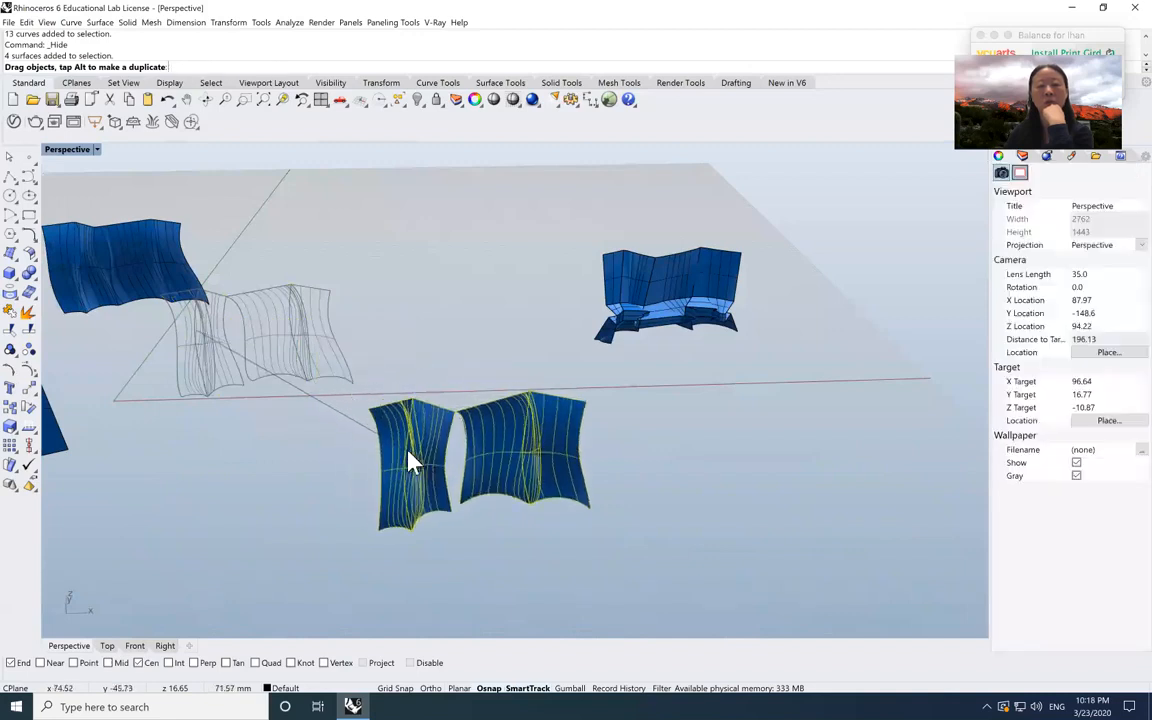
left_click(692, 468)
left_click_drag(761, 328, 528, 205)
key("Delete")
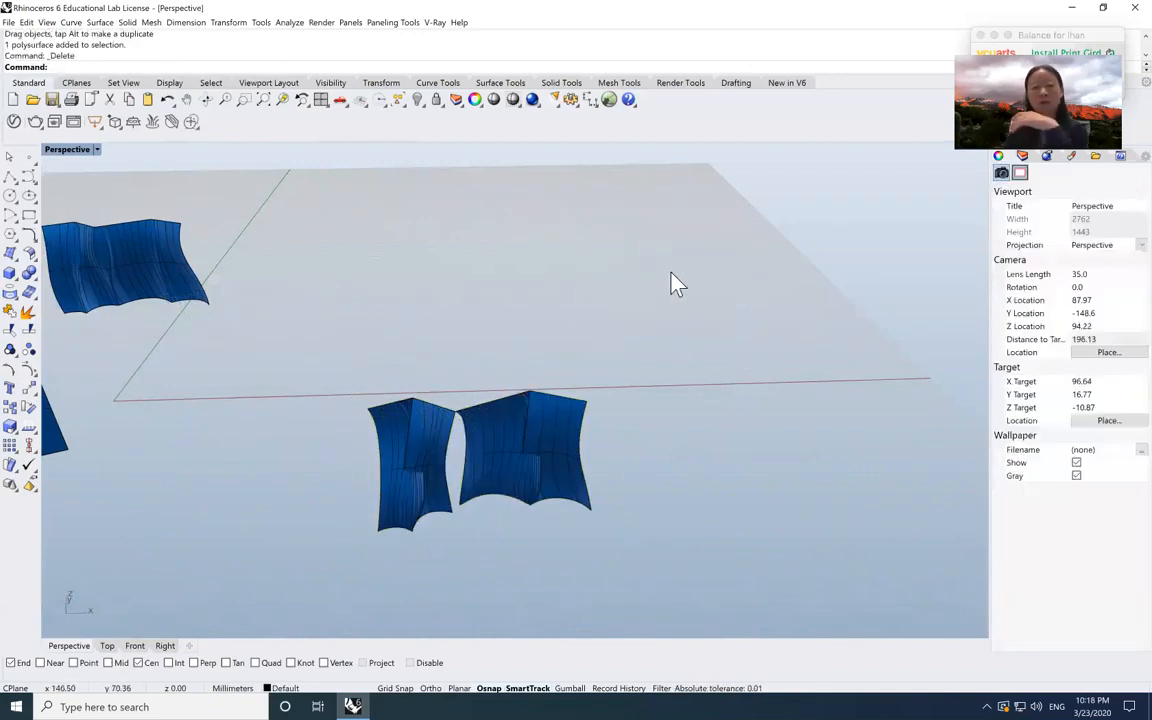
- Show the four-viewport layout, then frame and select the four moved wavy surfaces in the Top view
scroll(648, 325, "up", 6)
scroll(622, 345, "down", 8)
left_click_drag(606, 520, 372, 372)
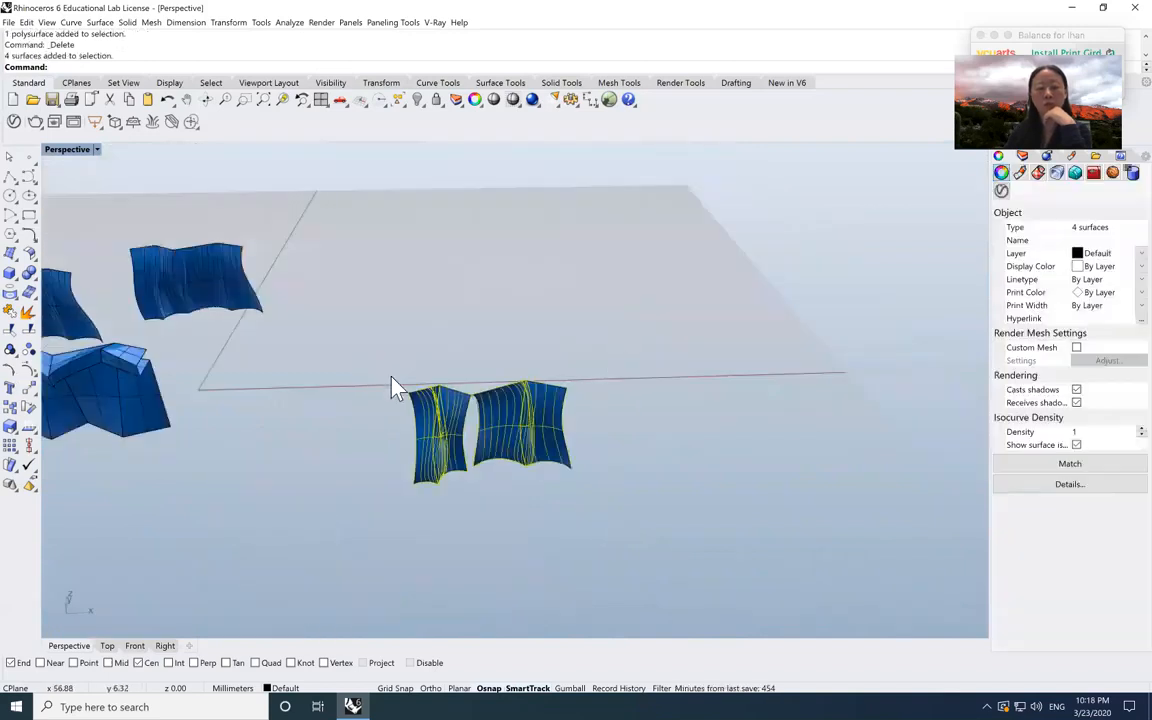
double_click(66, 150)
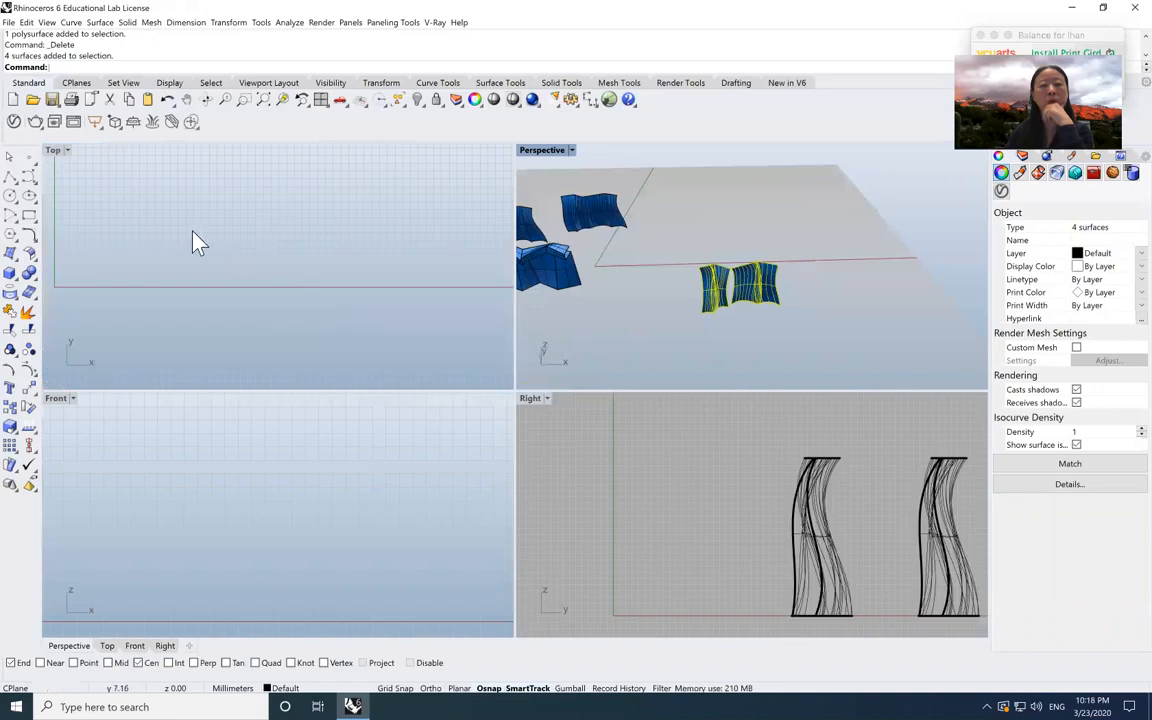
scroll(290, 286, "down", 5)
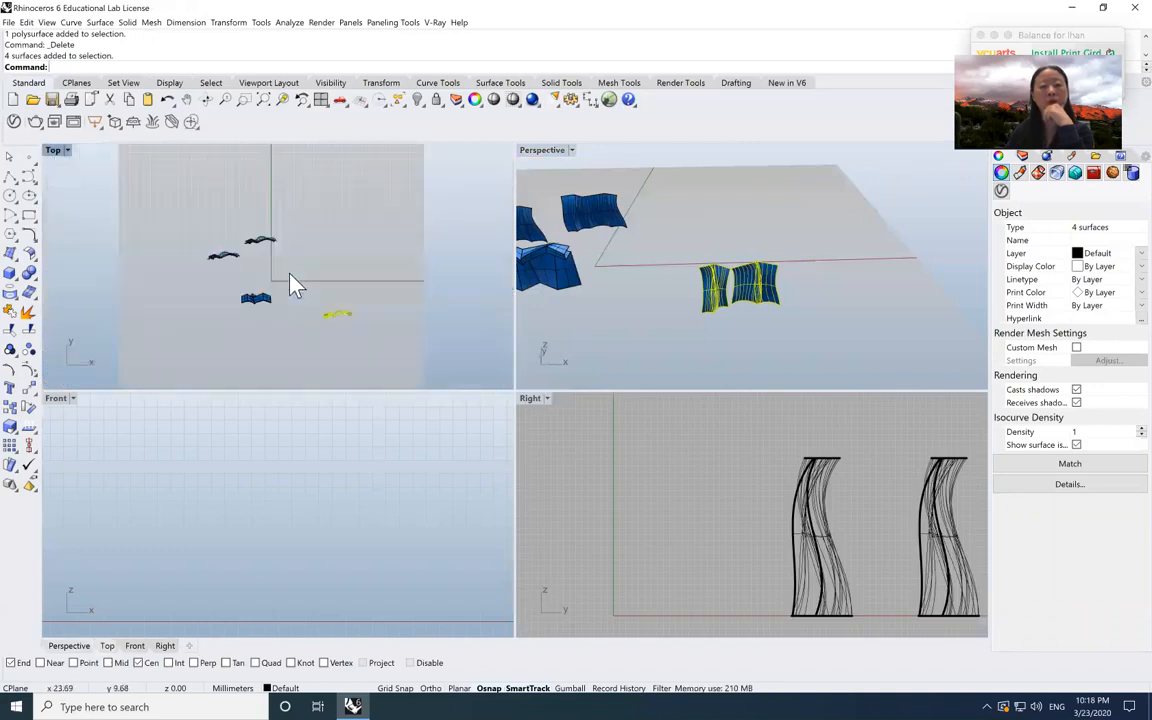
scroll(355, 327, "up", 12)
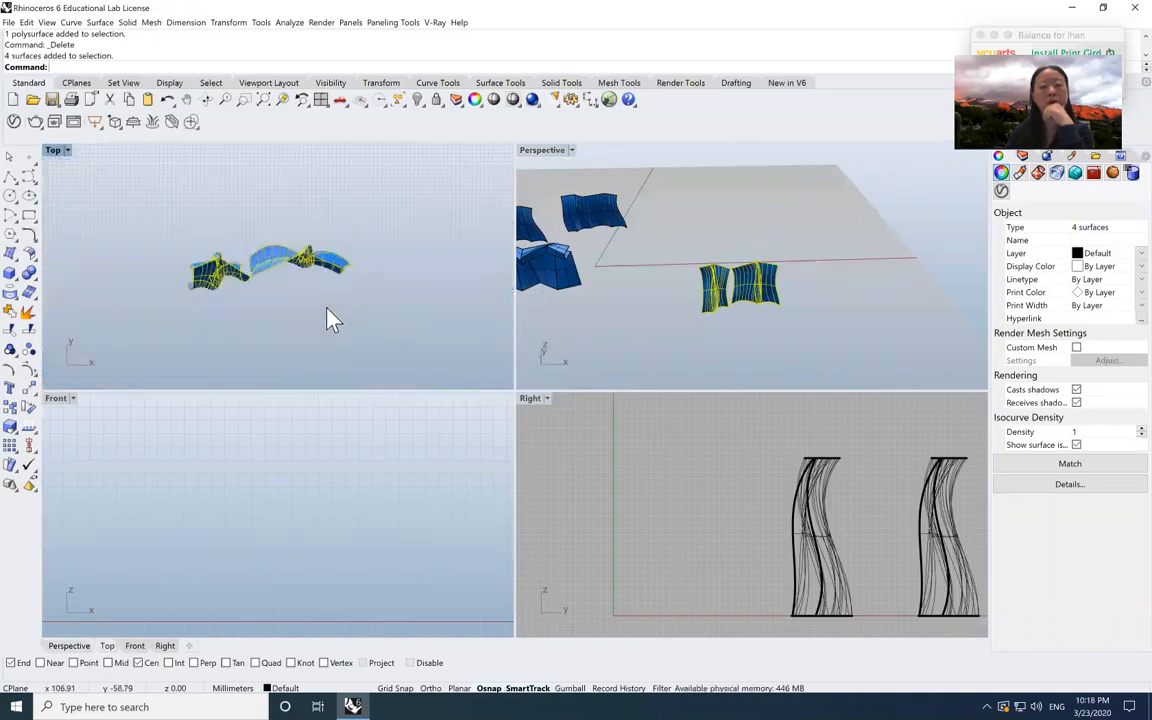
left_click(325, 311)
left_click_drag(373, 314, 175, 211)
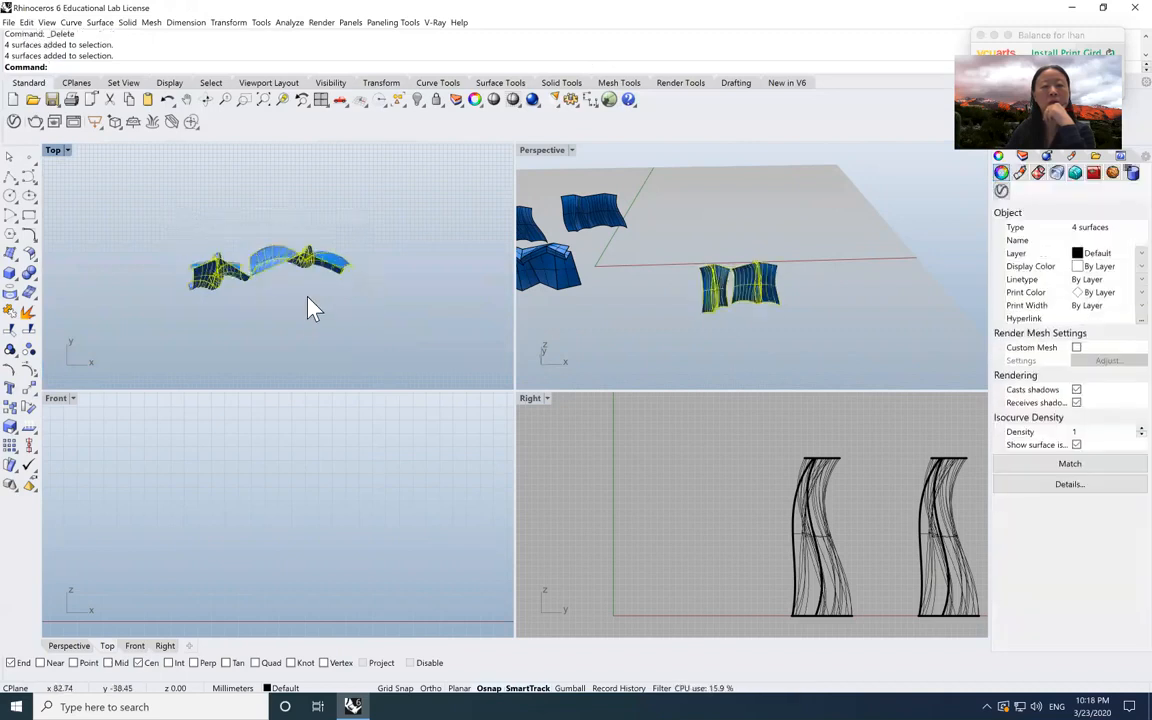
left_click(318, 331)
scroll(233, 298, "down", 3)
scroll(236, 296, "up", 5)
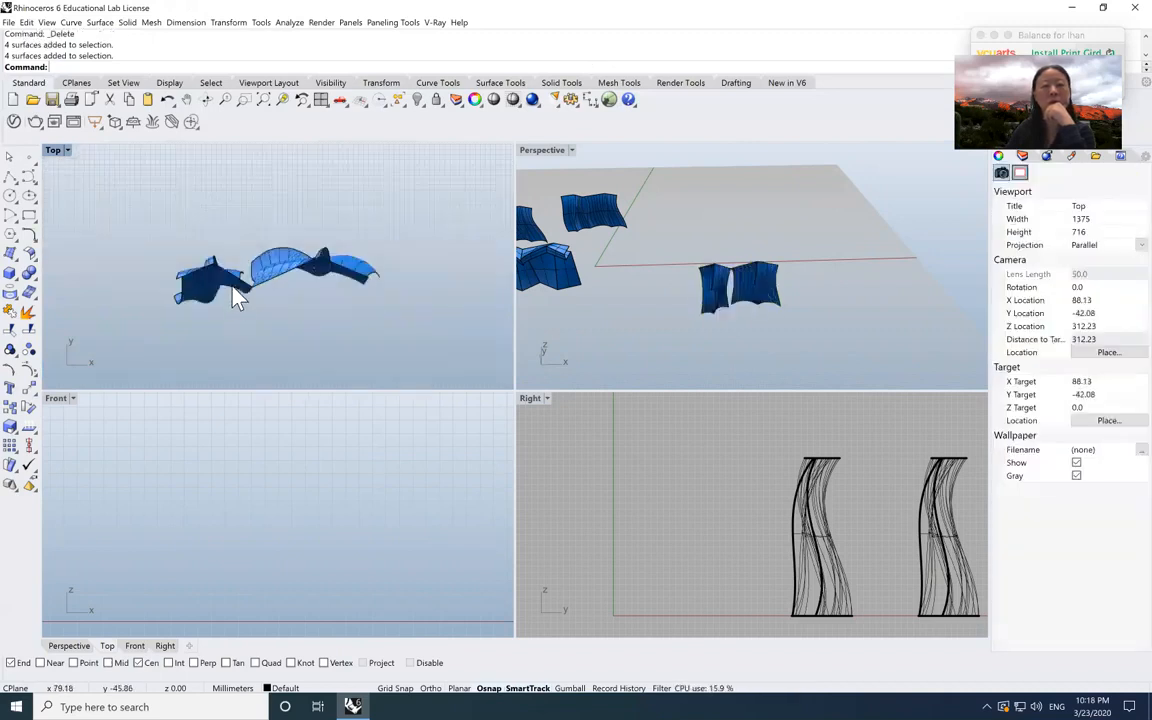
left_click_drag(378, 336, 150, 239)
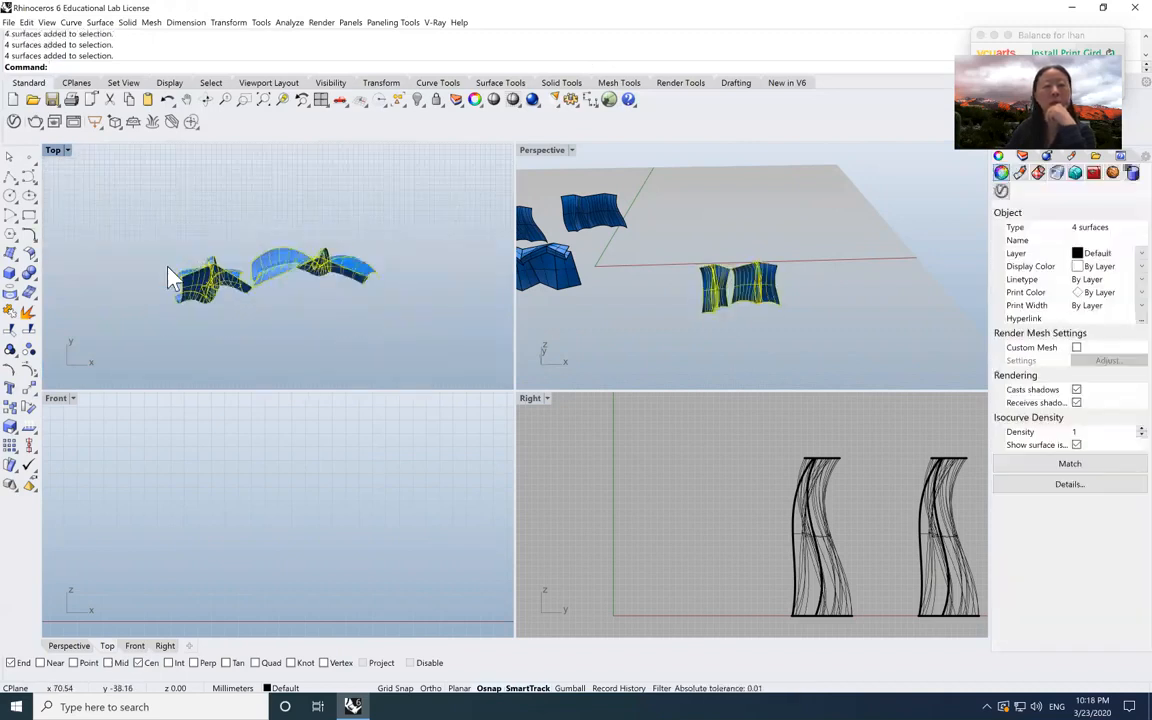
left_click(29, 409)
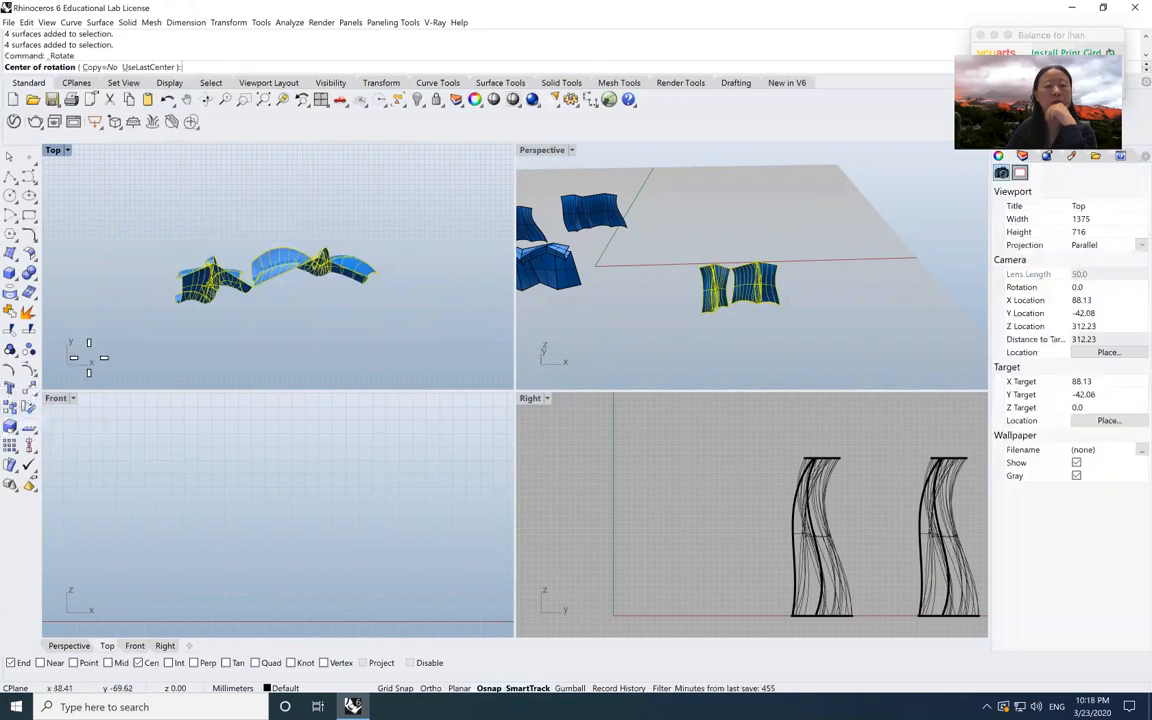
left_click(97, 67)
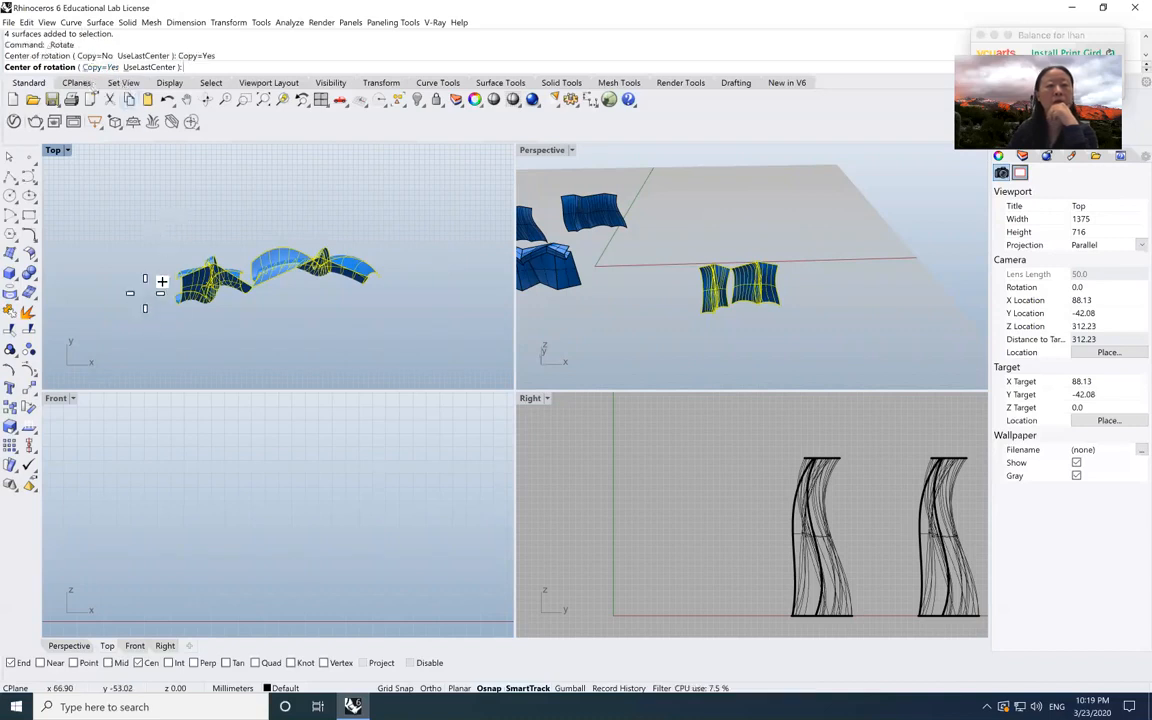
key("Escape")
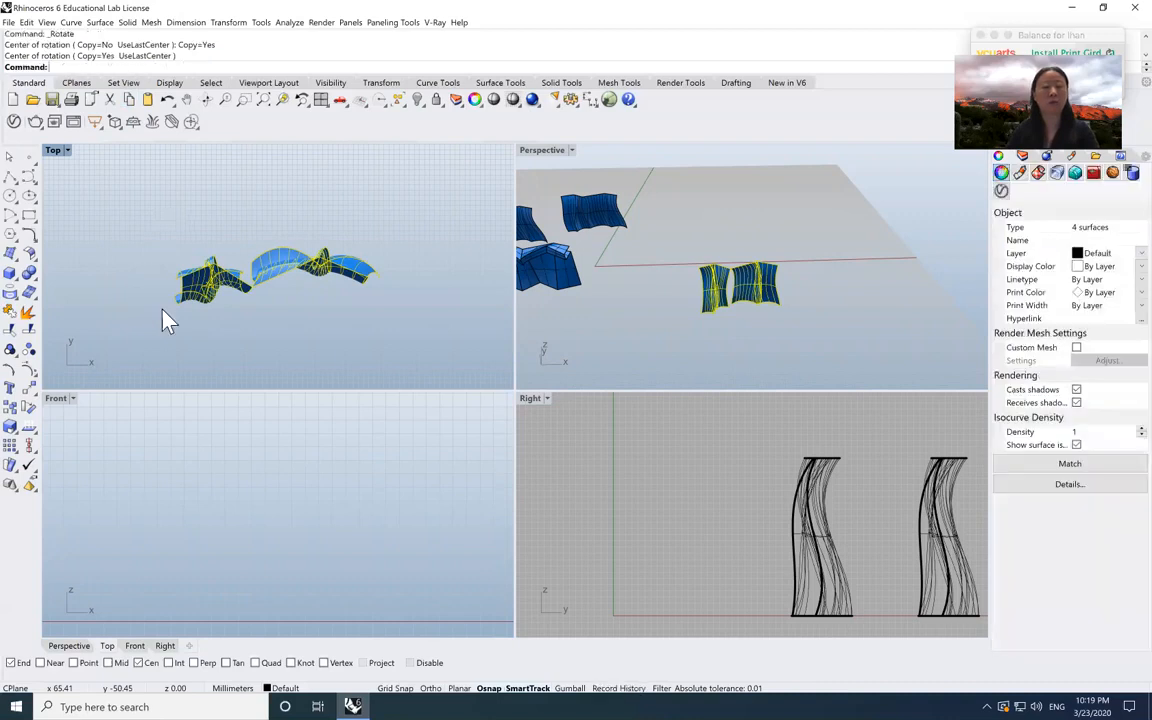
key("Escape")
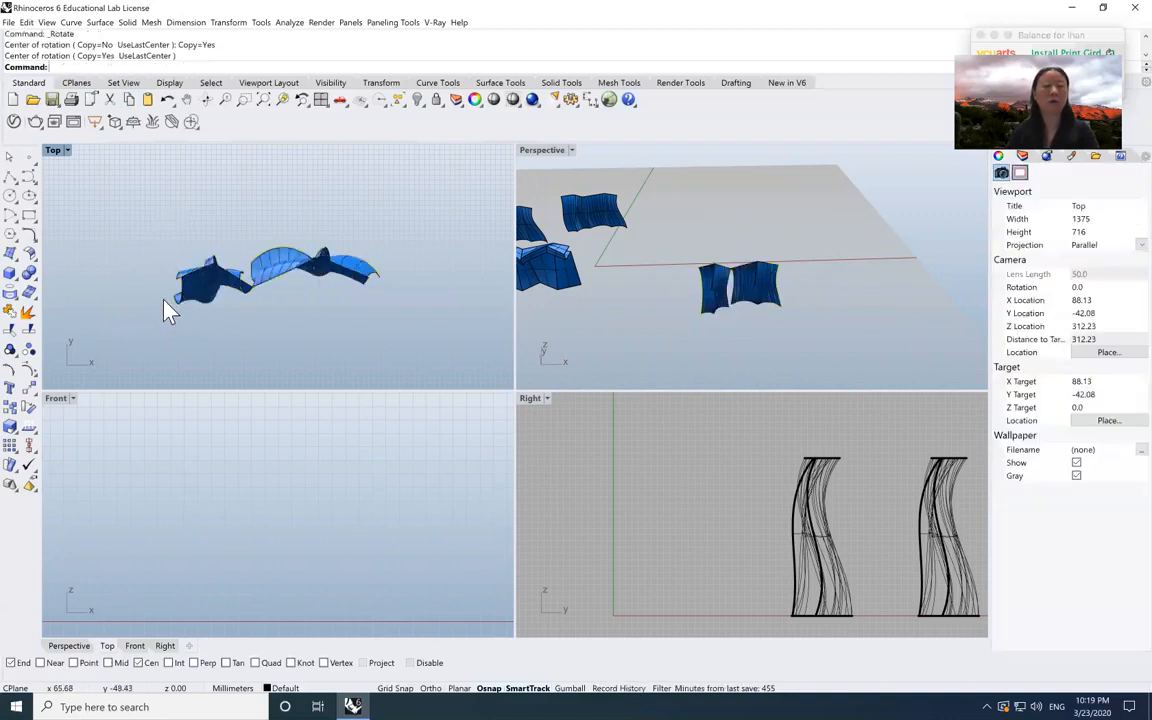
- Polar array the four wavy surfaces around their lower-left corner in the Top view, with 3 items over a 360-degree fill angle
left_click(13, 450)
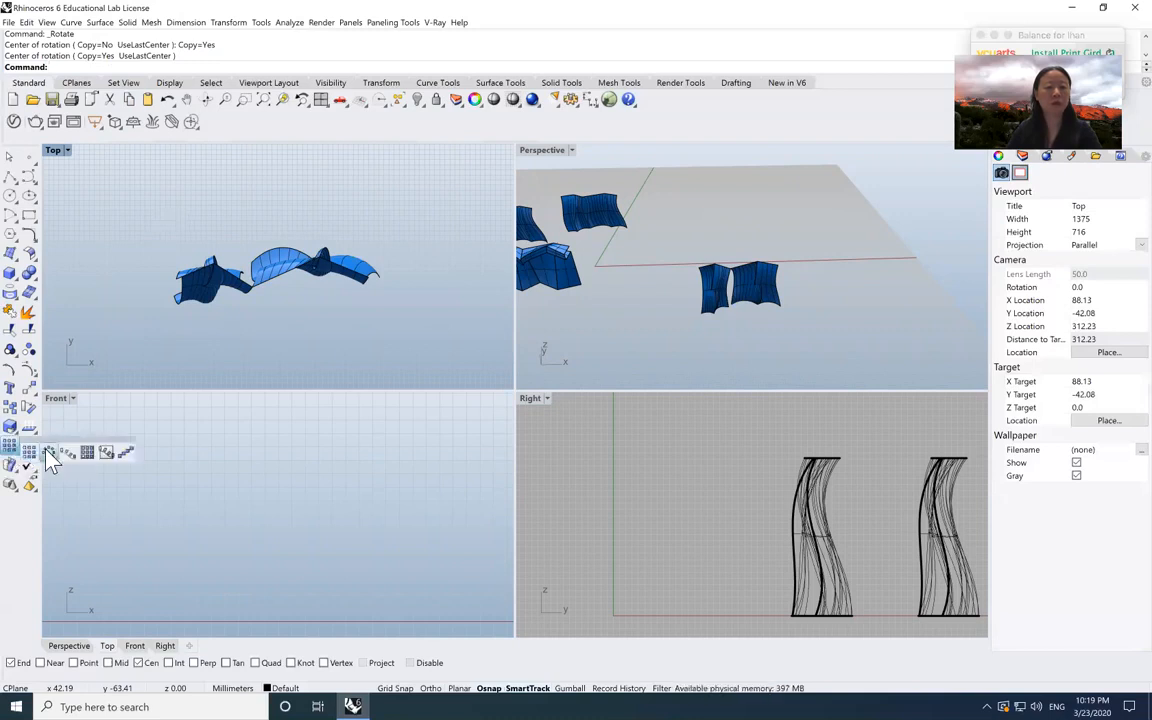
left_click(48, 451)
left_click_drag(378, 278, 113, 214)
key("Return")
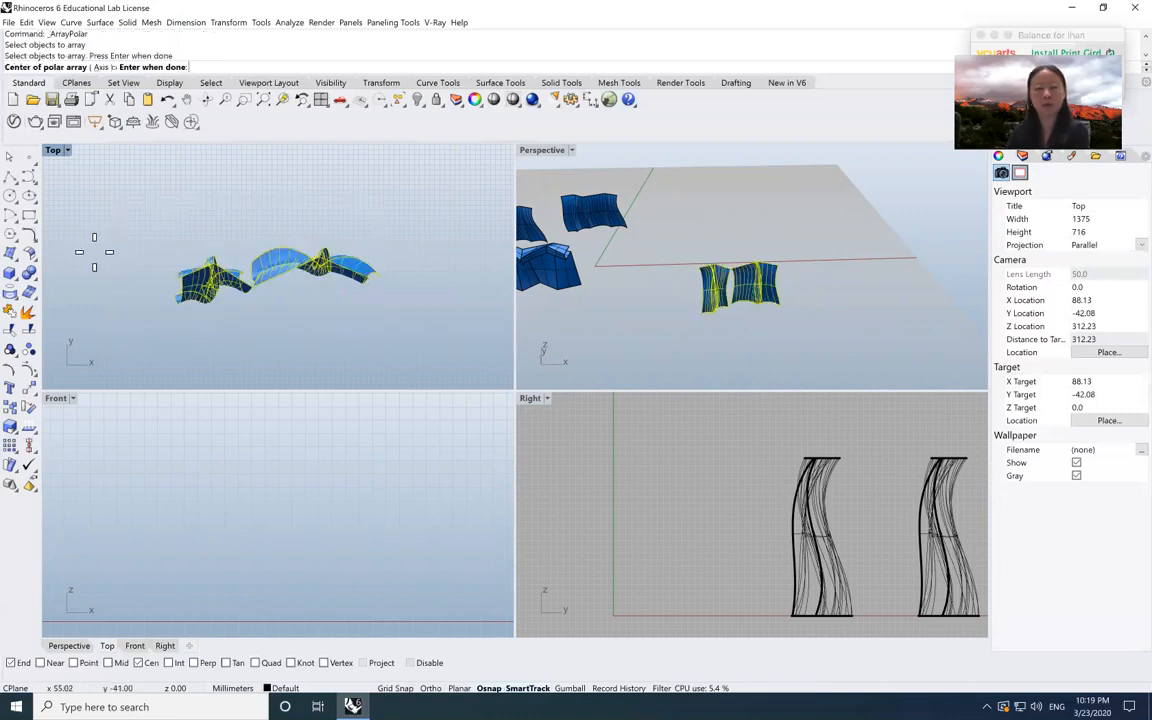
left_click(176, 299)
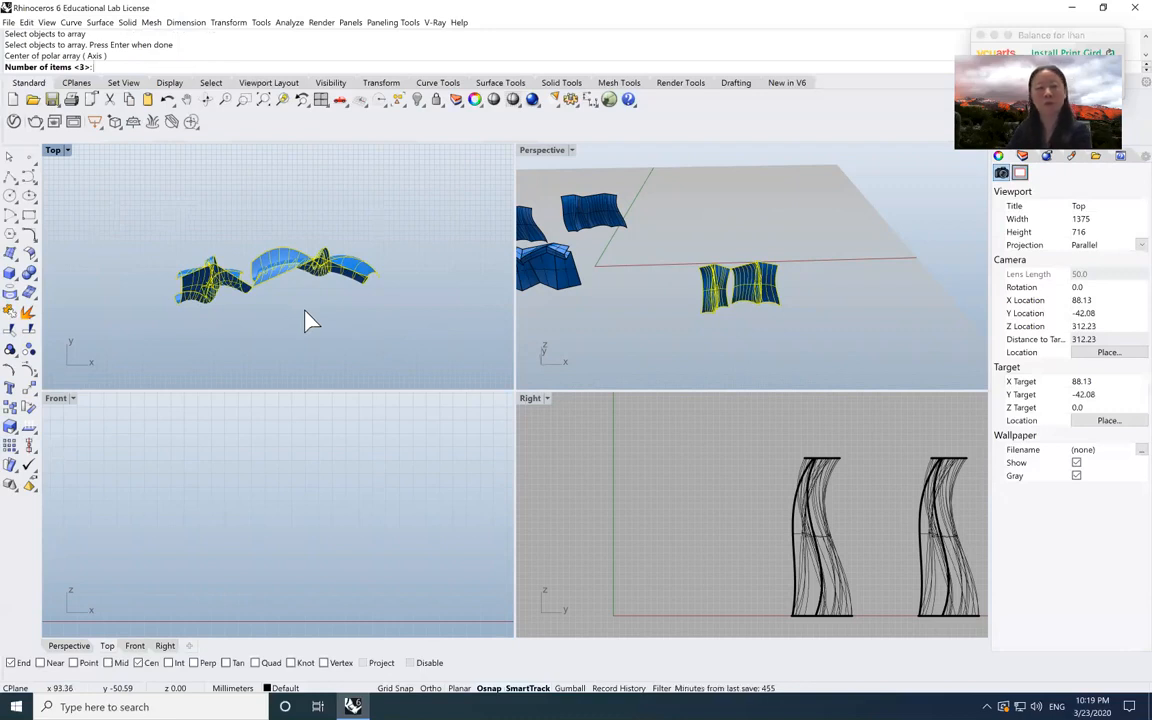
key("Return")
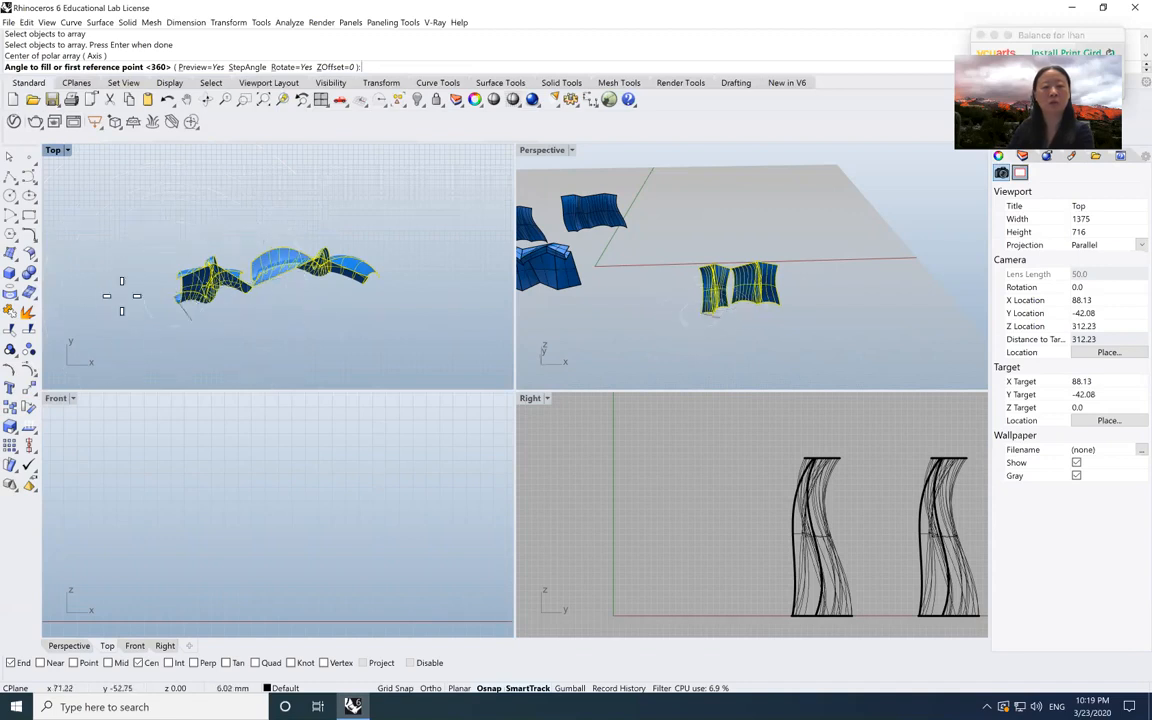
key("Return")
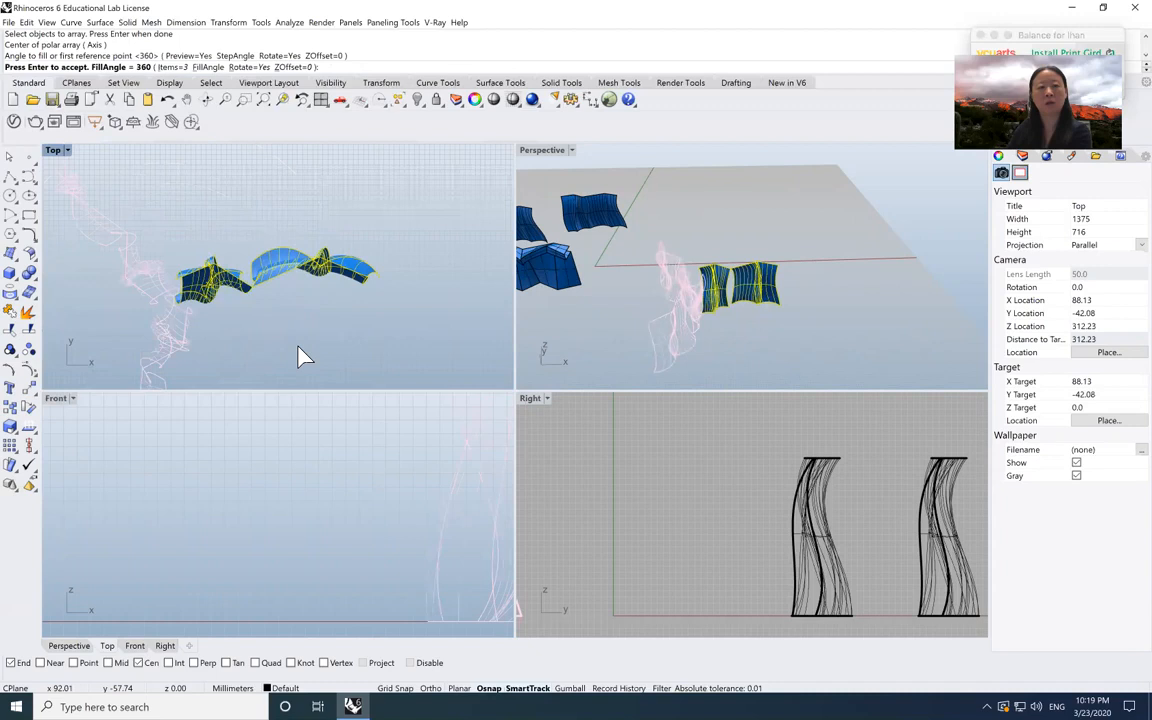
key("Return")
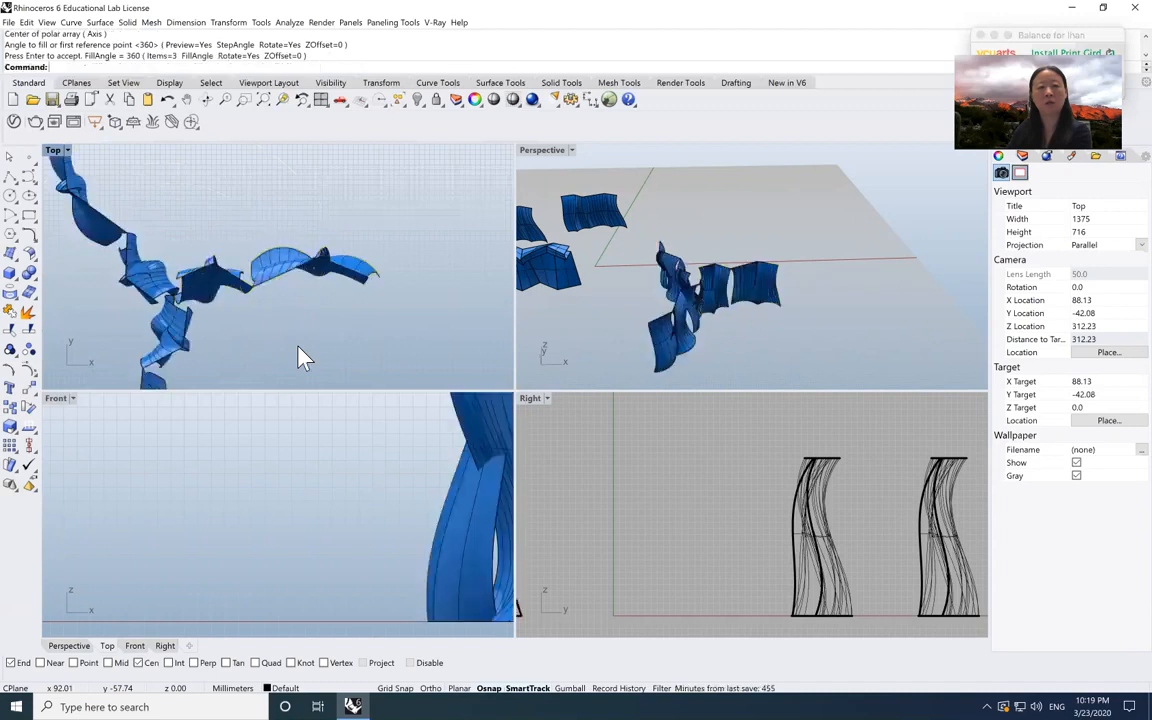
- Move the original group of four wavy surfaces in the Top view away from the array centre, toward positive X
double_click(537, 151)
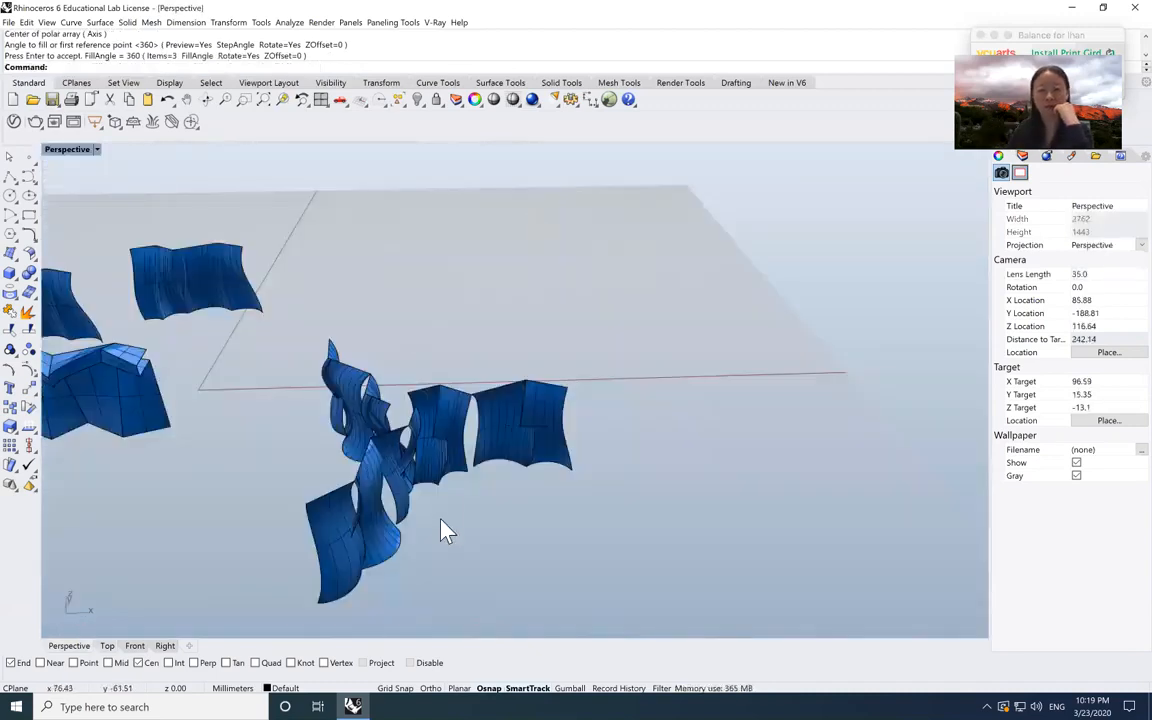
scroll(420, 496, "down", 8)
scroll(403, 476, "up", 6)
scroll(459, 525, "up", 4)
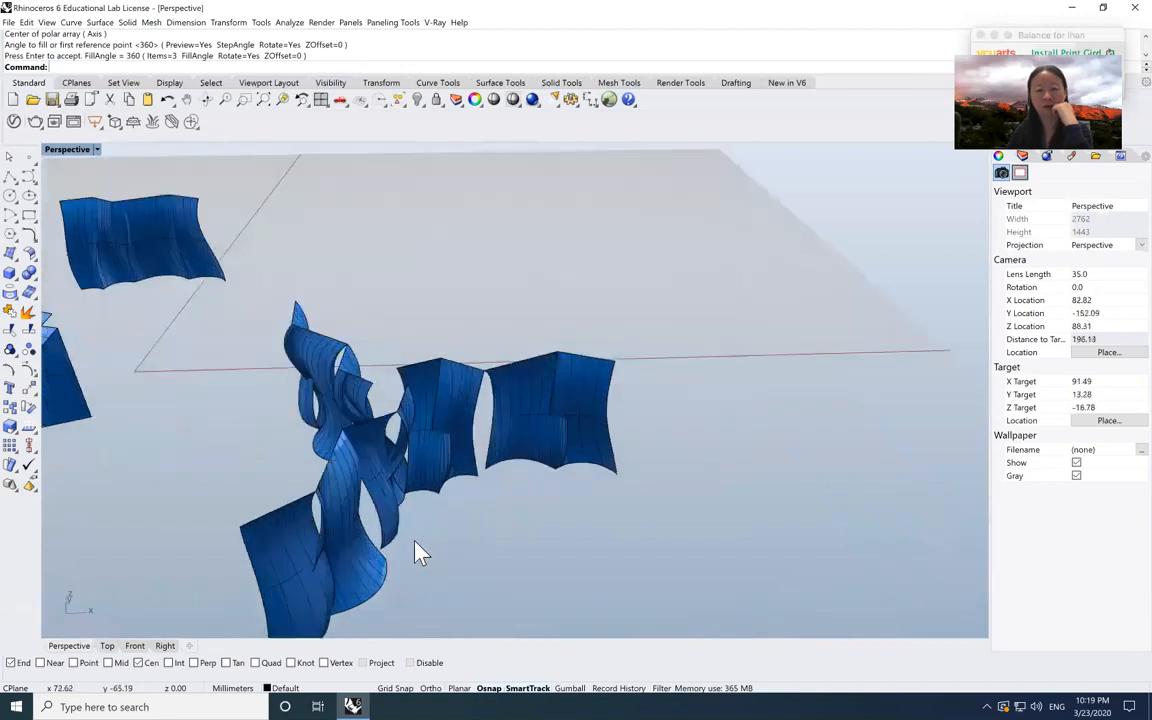
scroll(405, 300, "down", 3)
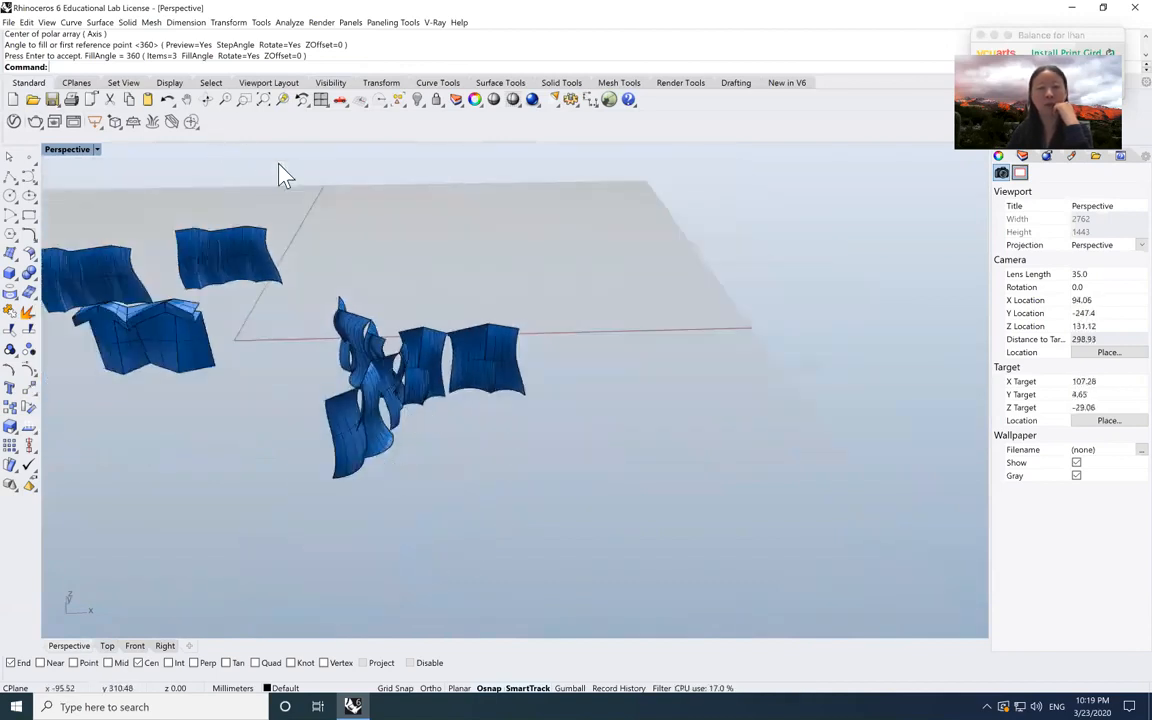
double_click(80, 152)
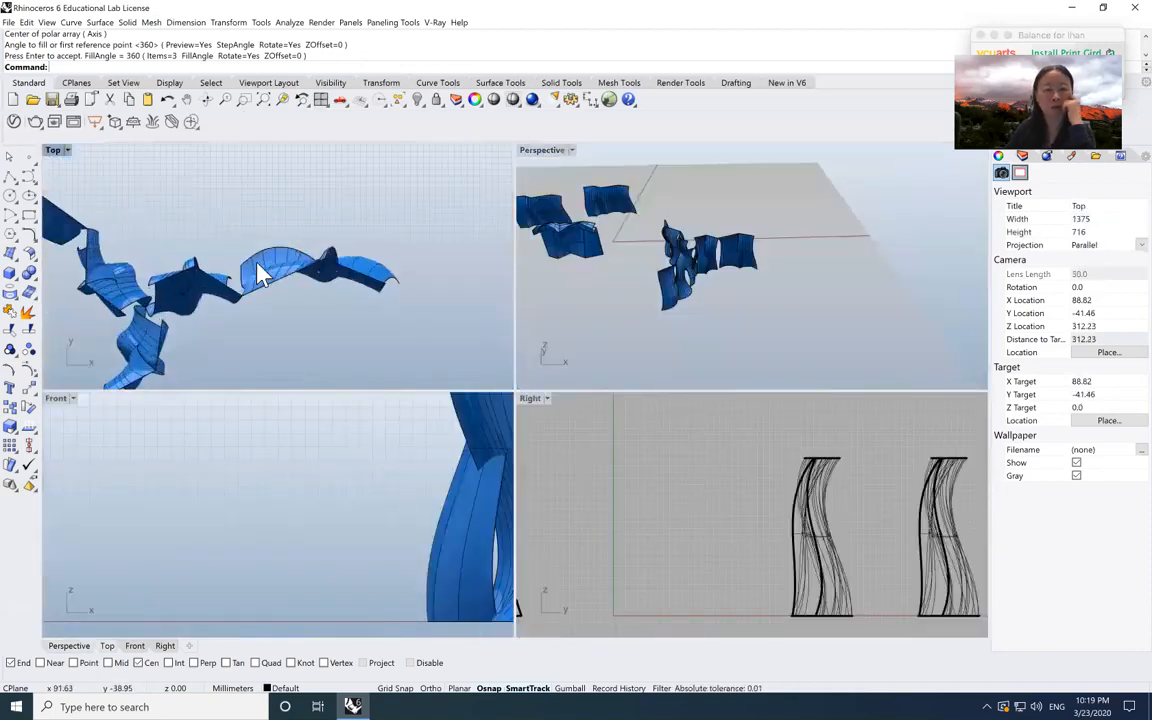
left_click_drag(220, 252, 290, 239)
scroll(231, 206, "up", 6)
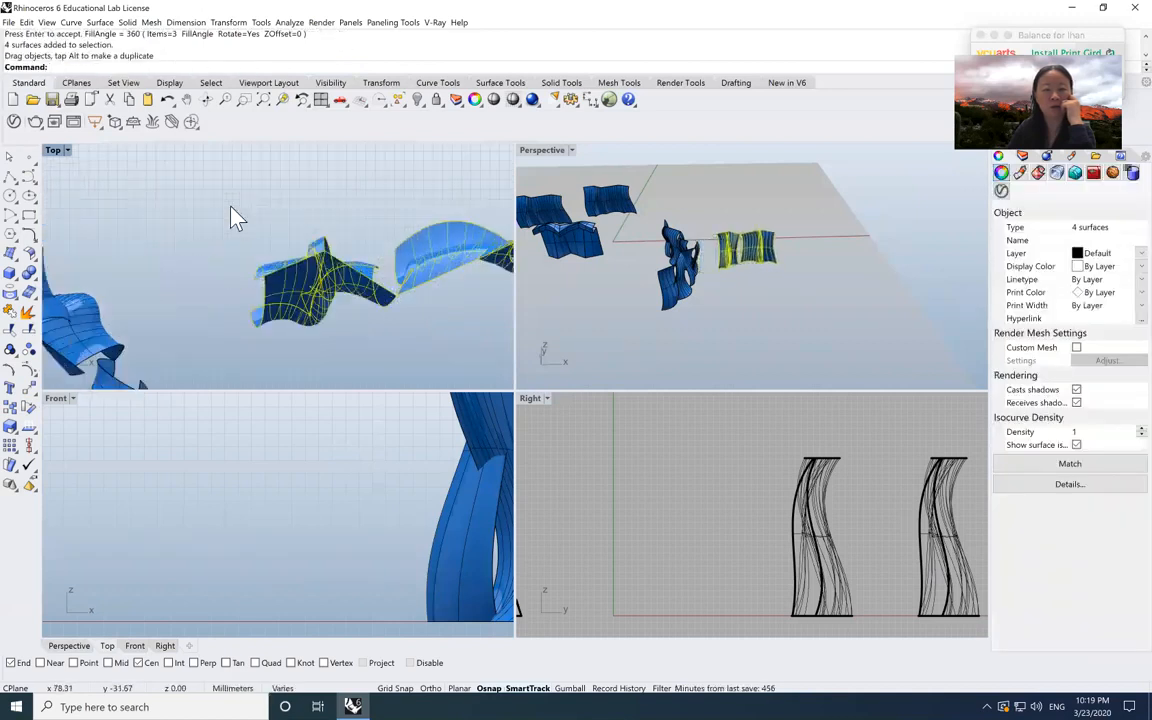
- Move the lower arrayed group of four wavy surfaces toward positive X in the Top view, opening a gap to the upper-left group
scroll(231, 206, "down", 16)
left_click_drag(226, 305, 226, 245)
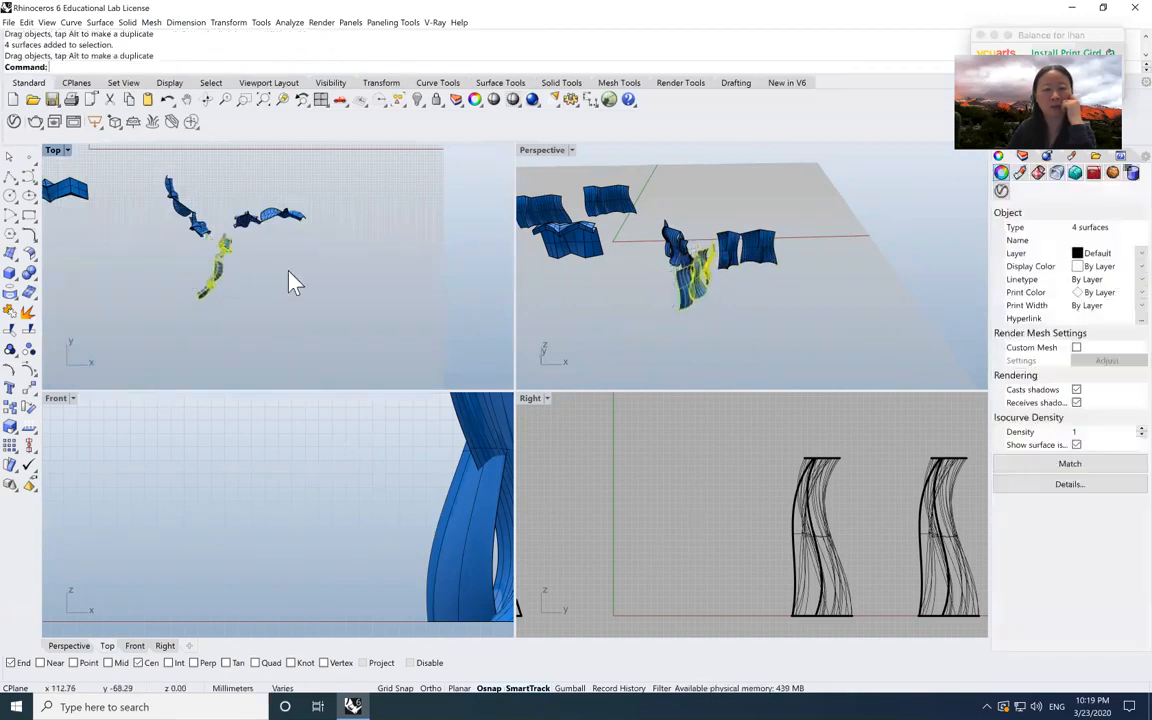
left_click(289, 272)
scroll(224, 206, "down", 8)
scroll(228, 215, "up", 5)
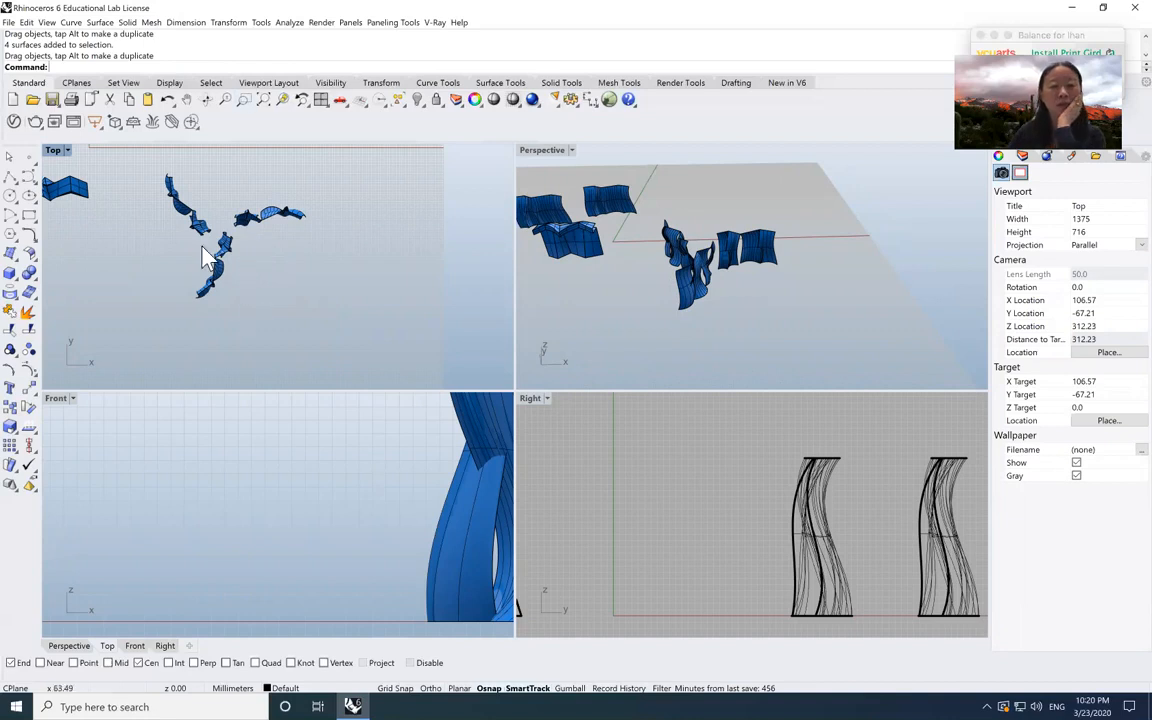
scroll(232, 250, "up", 2)
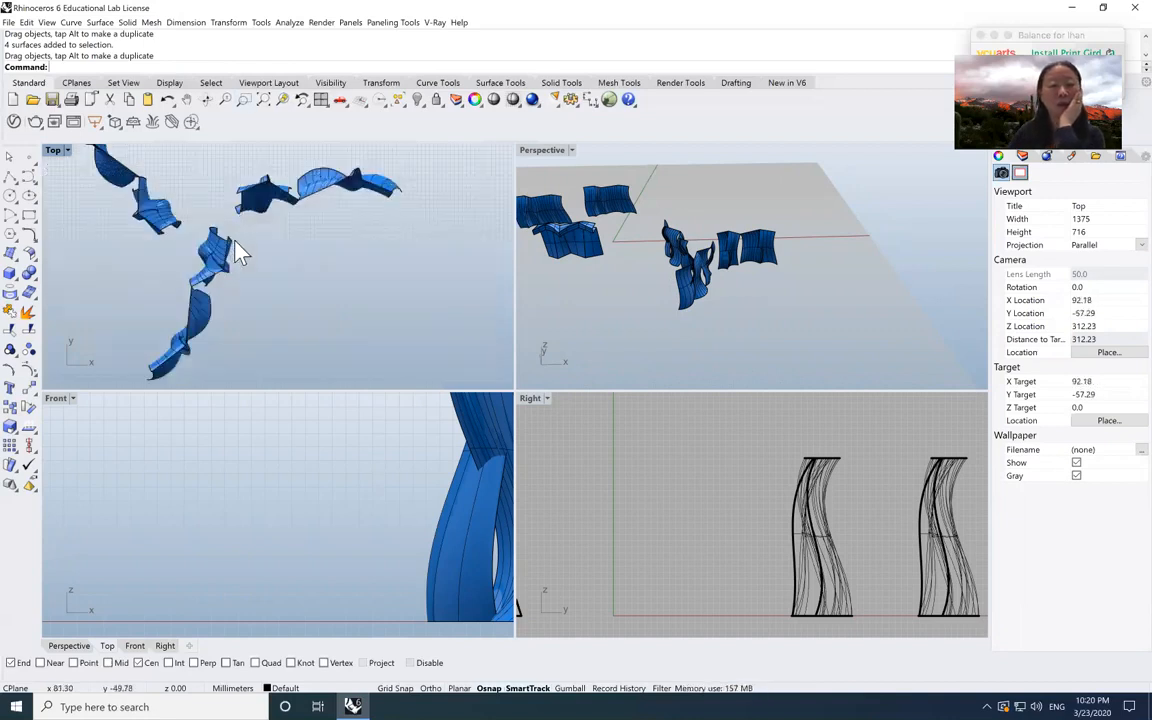
scroll(252, 318, "down", 2)
left_click_drag(254, 342, 206, 275)
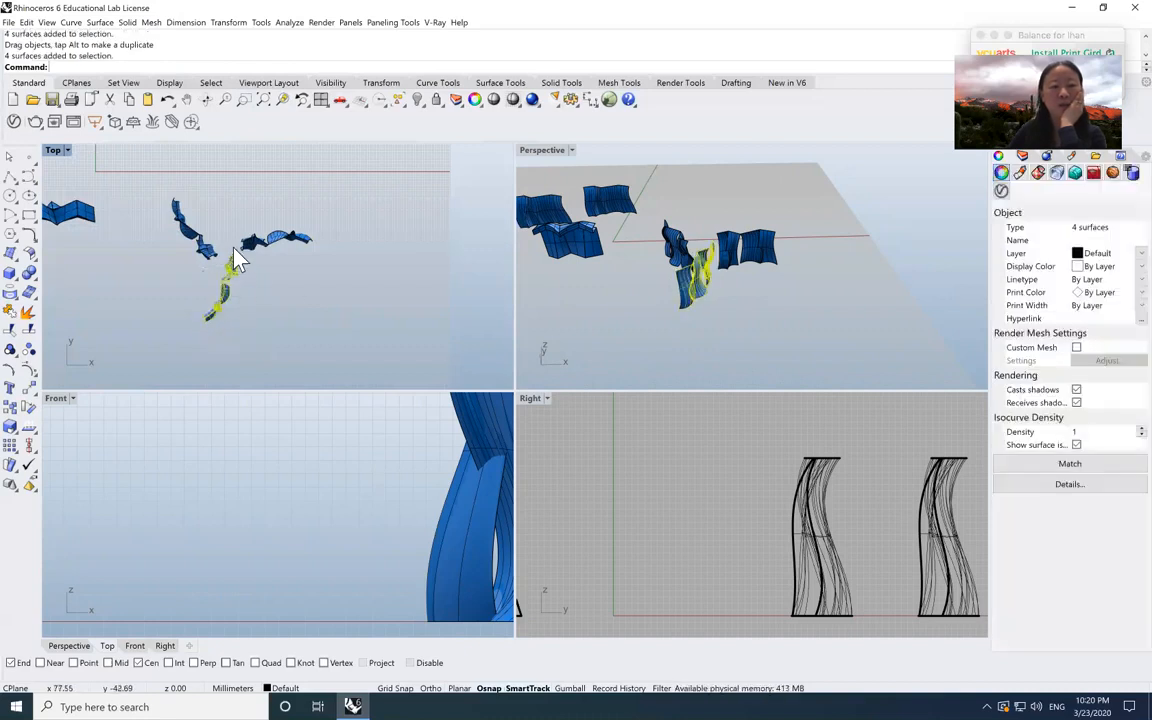
left_click(310, 318)
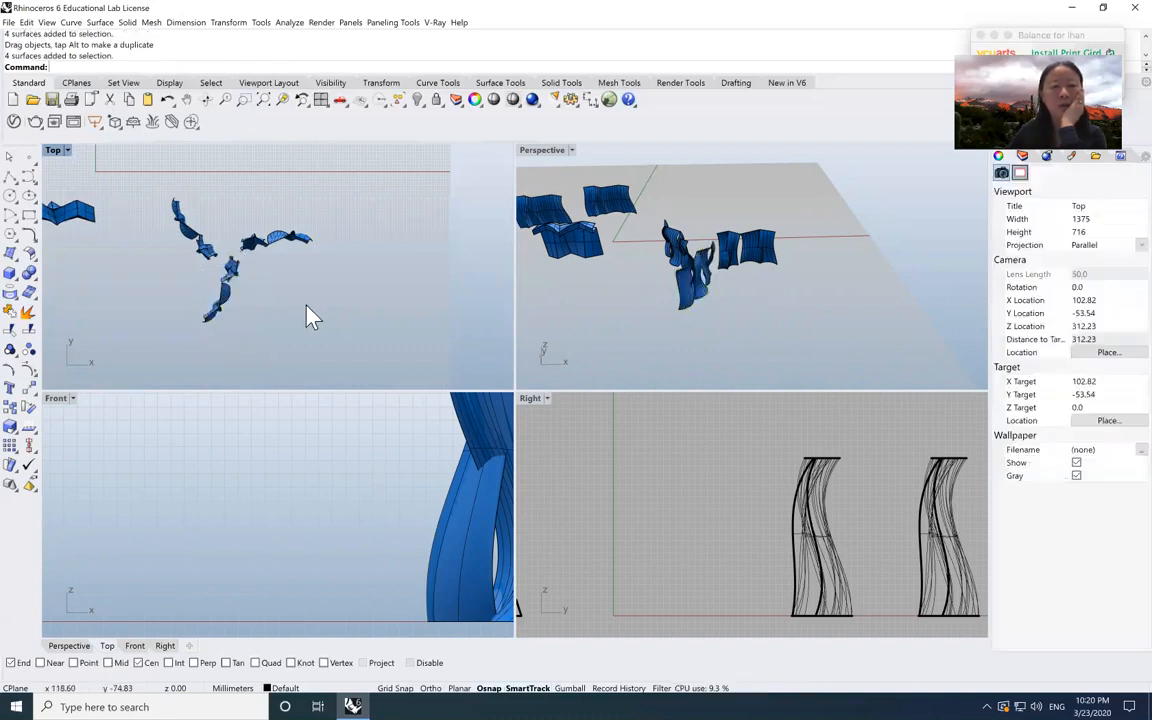
- Hide the two separate wavy surfaces and the zigzag polysurface in the Perspective view, keeping only the three arrayed groups
left_click(548, 152)
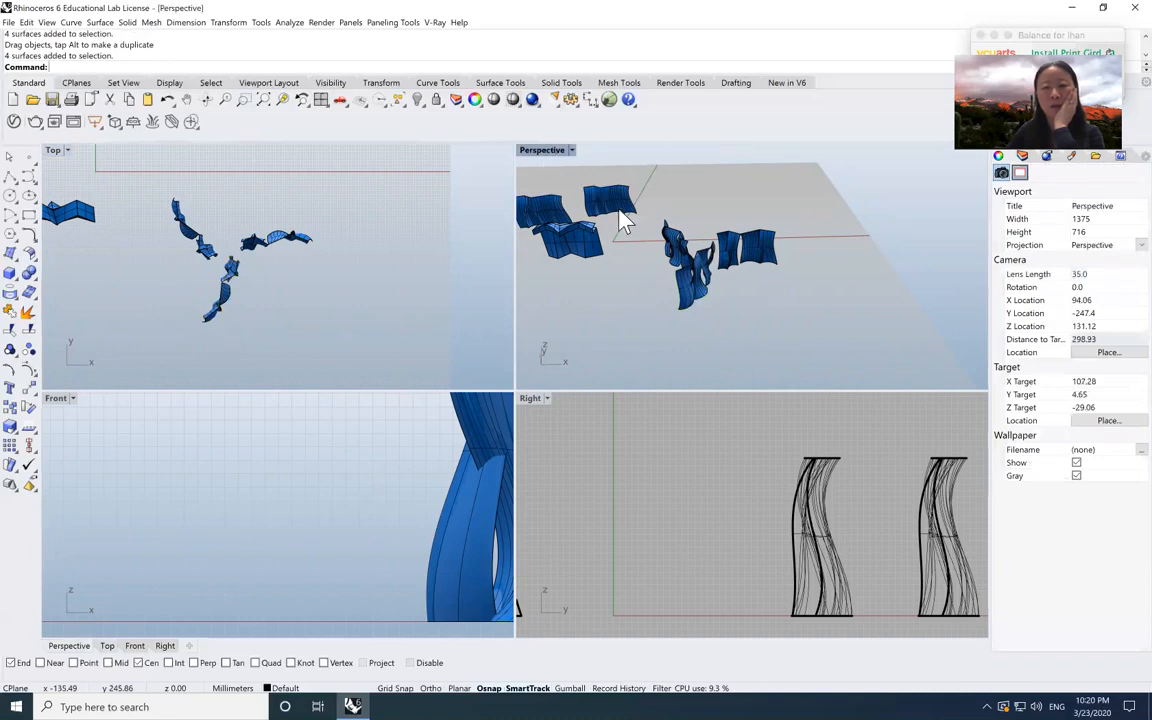
double_click(548, 152)
left_click(205, 99)
left_click_drag(416, 280, 112, 162)
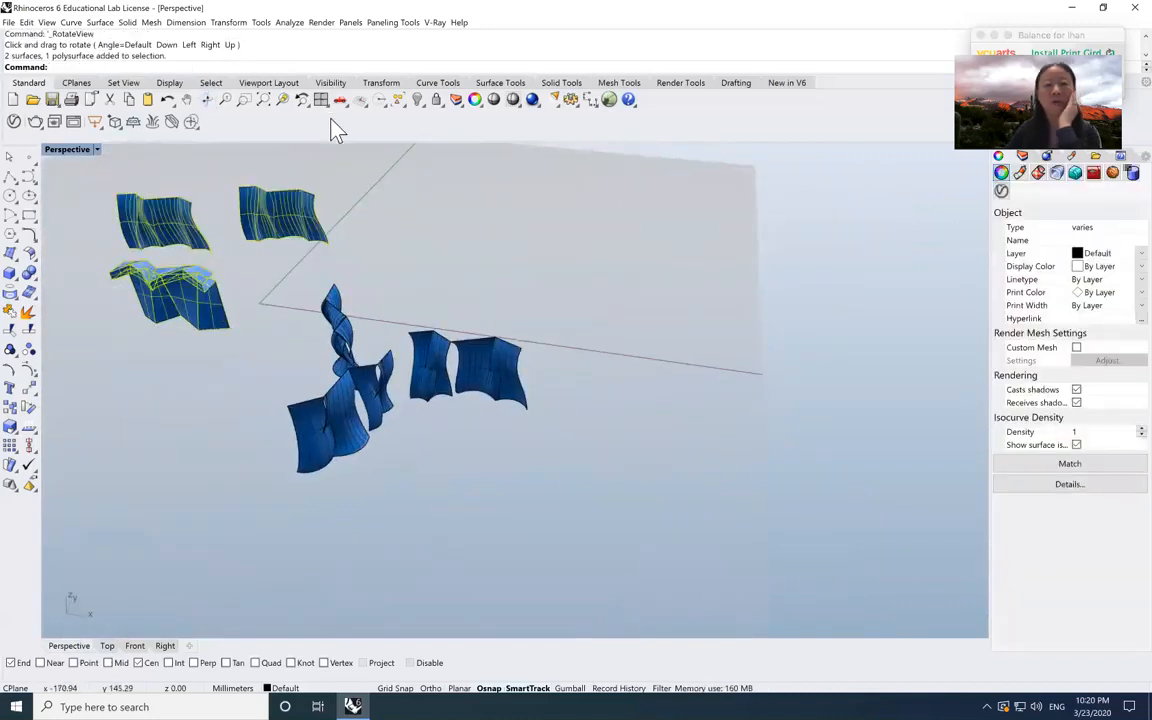
left_click(417, 100)
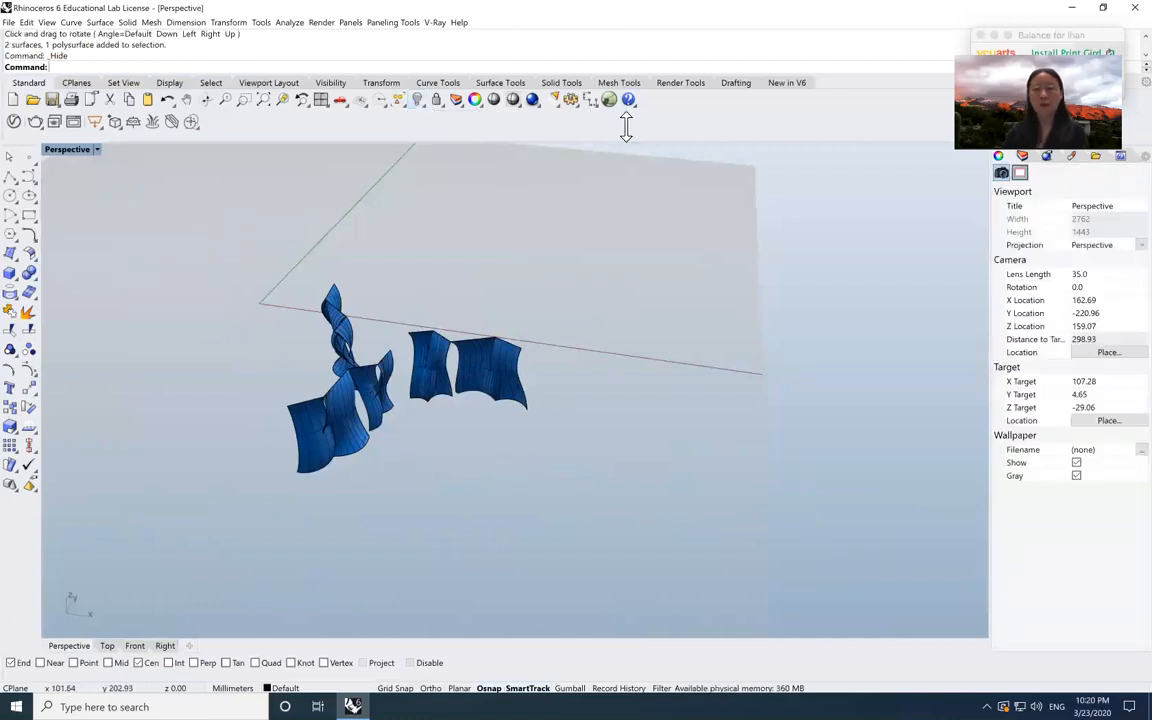
scroll(418, 432, "up", 5)
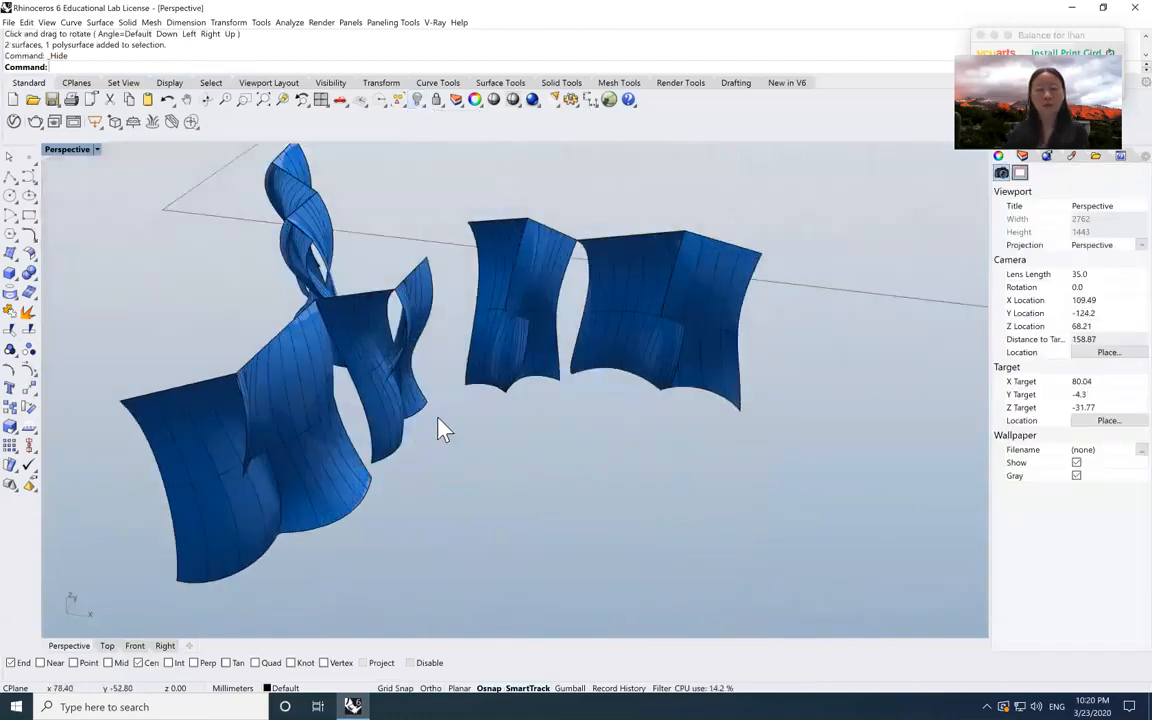
left_click(204, 98)
left_click_drag(283, 252, 420, 305)
key("Return")
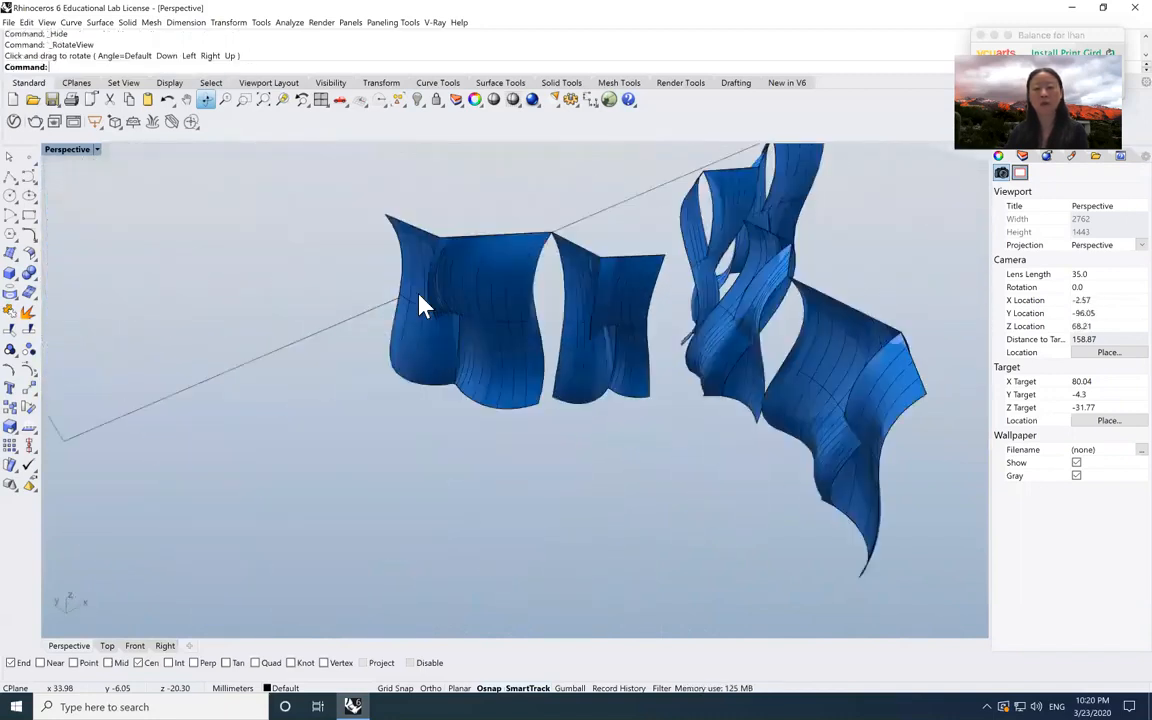